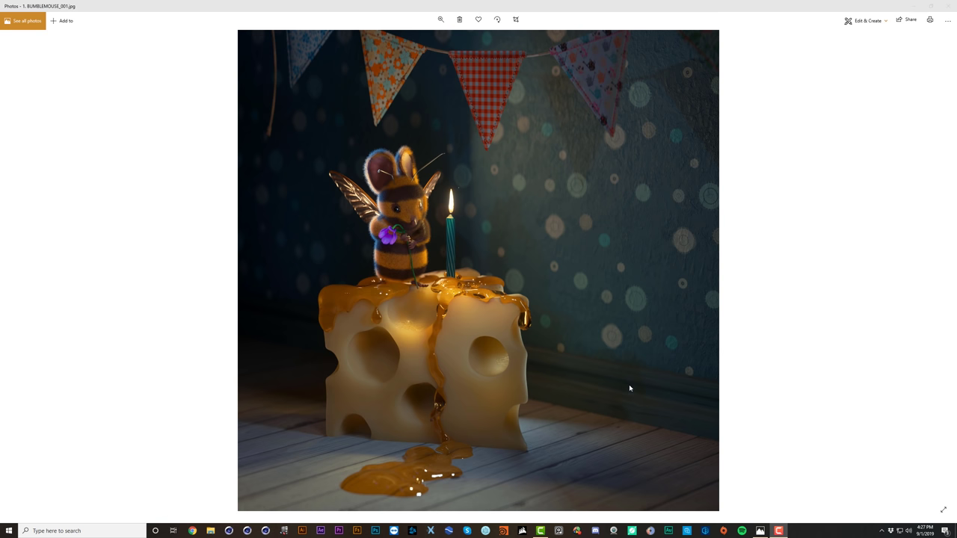
# Step: Examine the finished Bumblemouse renders one by one, from the close-up of the mouse on the cheese to the dancing scene
pyautogui.scroll(5, 391, 240)
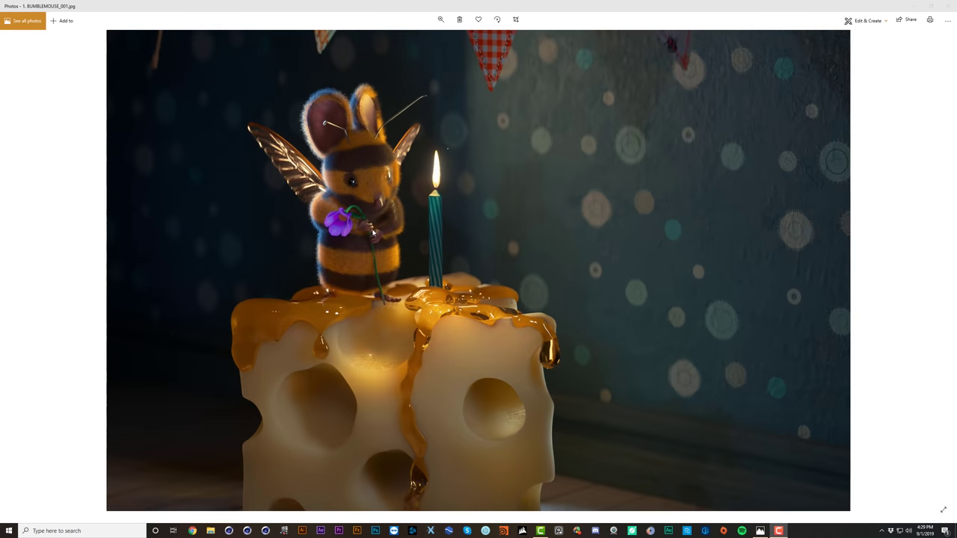
pyautogui.scroll(2, 301, 177)
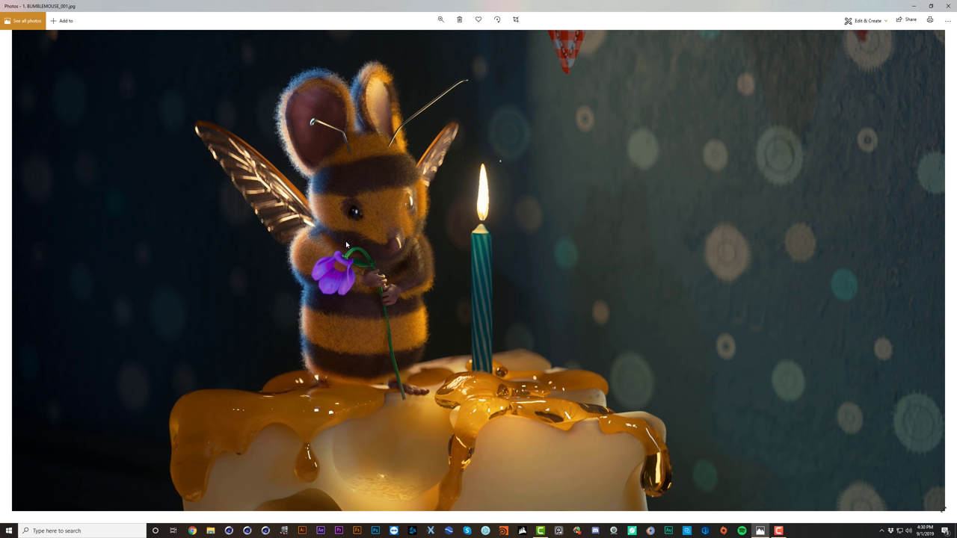
pyautogui.scroll(-5, 346, 243)
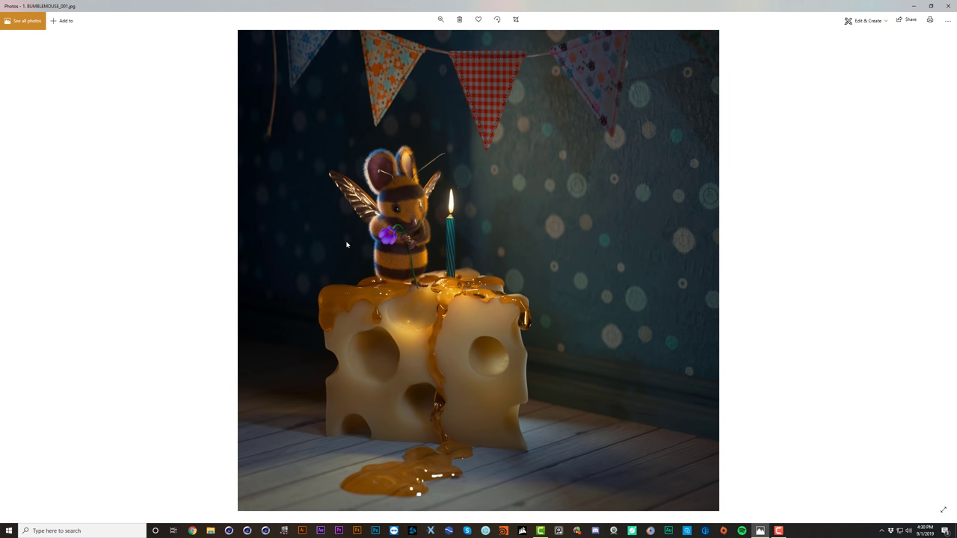
pyautogui.press('Right')
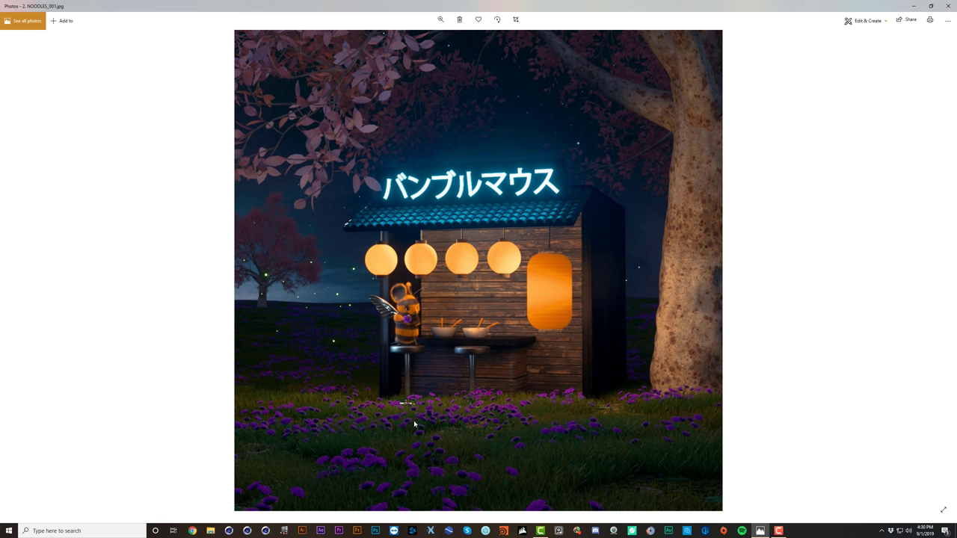
pyautogui.press('Right')
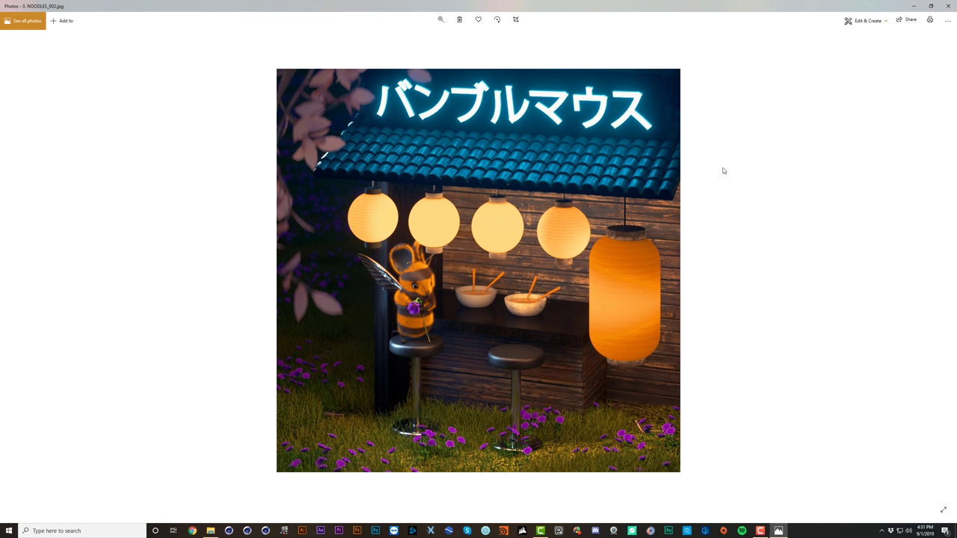
pyautogui.press('Right')
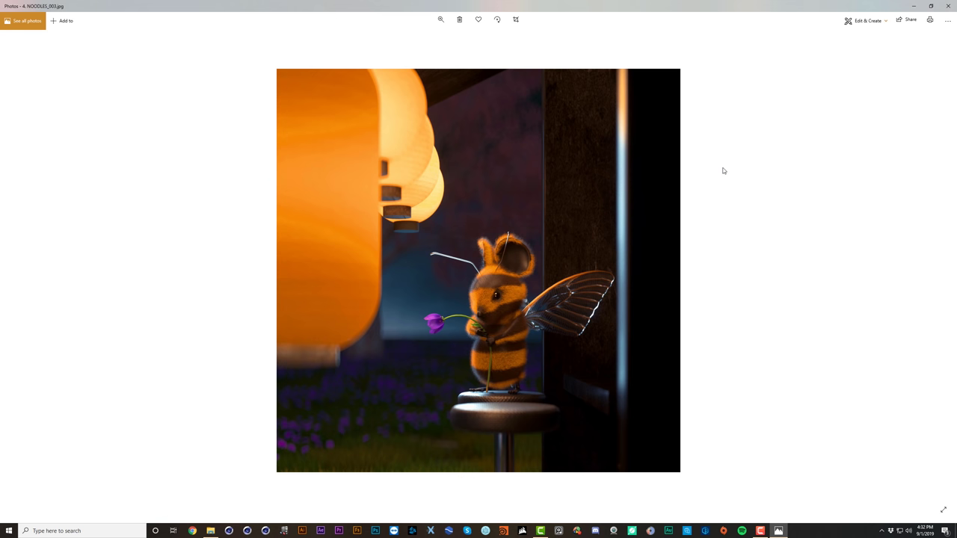
pyautogui.press('Right')
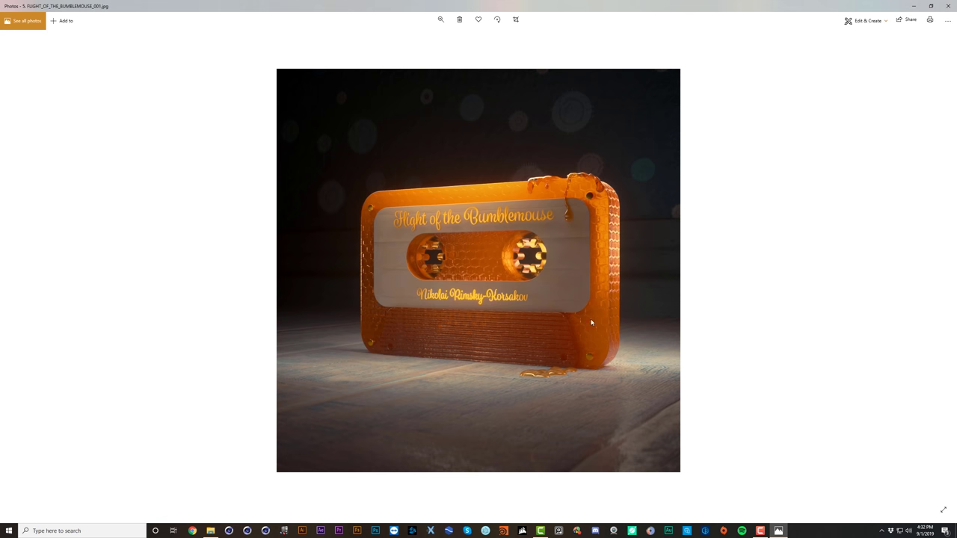
pyautogui.press('Right')
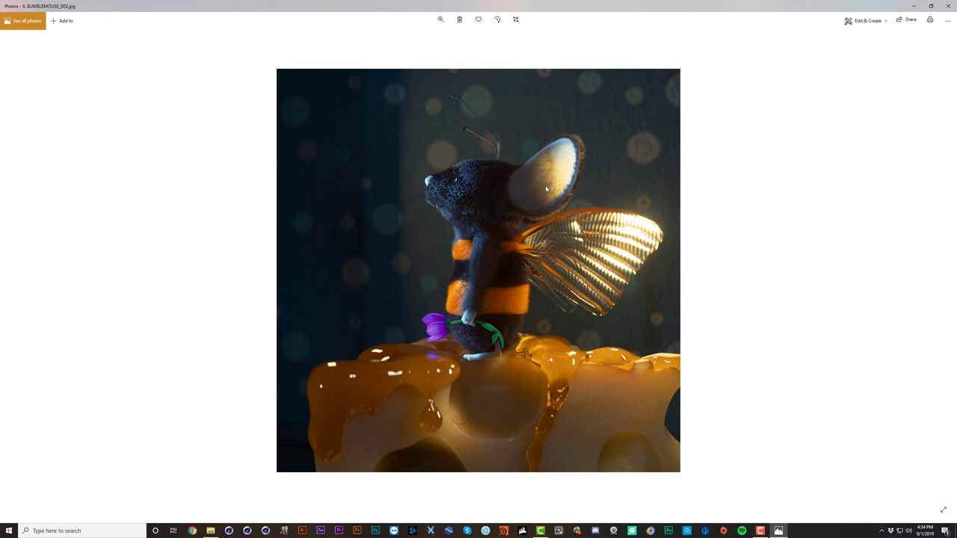
pyautogui.press('Right')
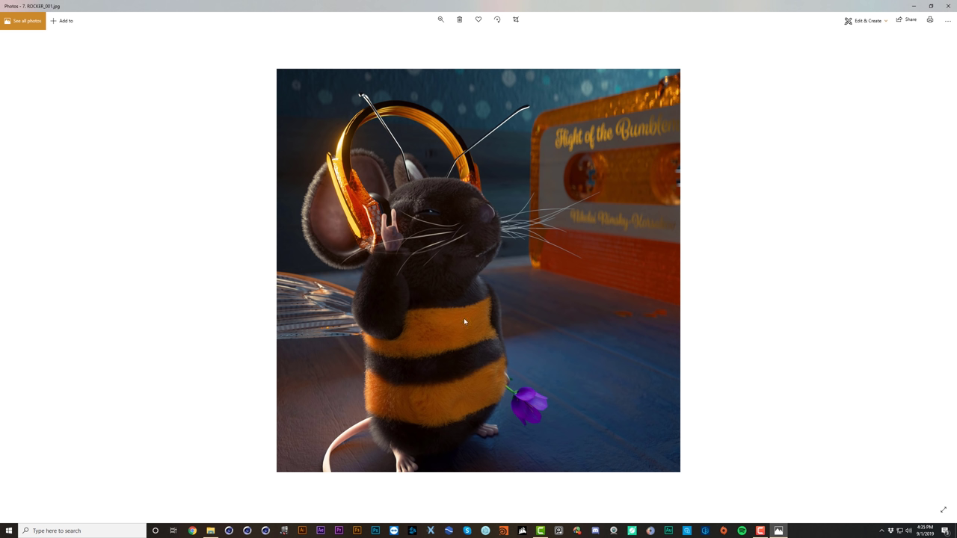
pyautogui.press('Right')
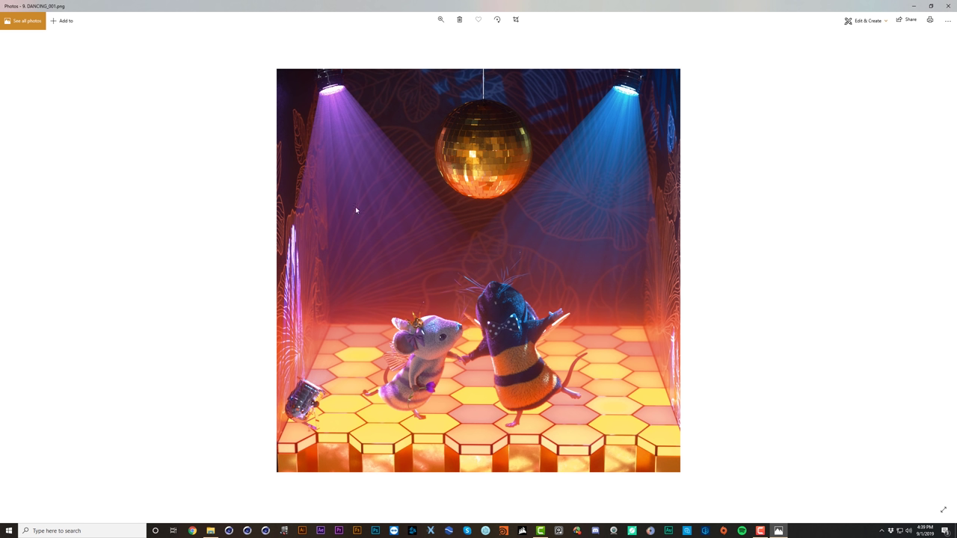
pyautogui.press('Right')
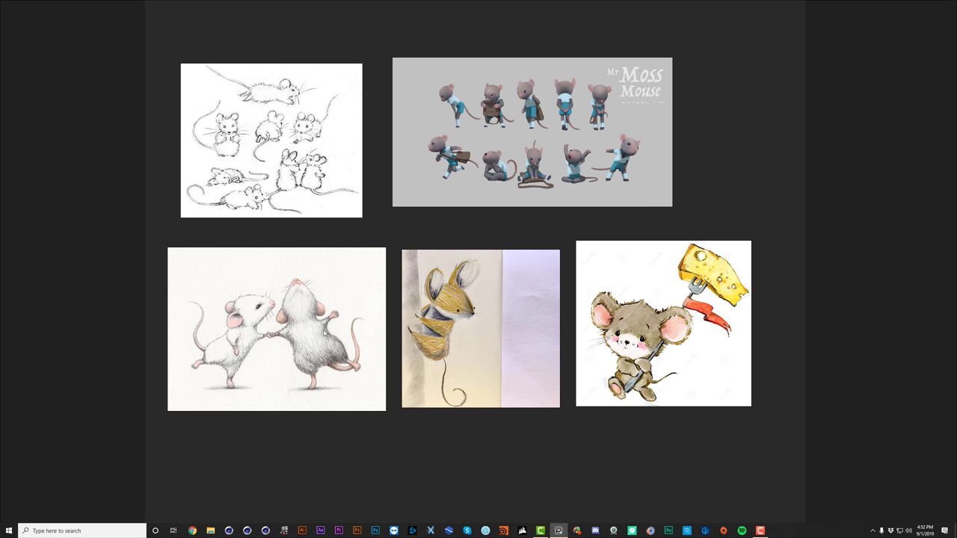
# Step: Examine the mouse reference board, covering the dancing mice, the striped mouse sketch, the cheese-carrying mouse, the Moss Mouse poses and the pencil studies
pyautogui.scroll(5, 235, 382)
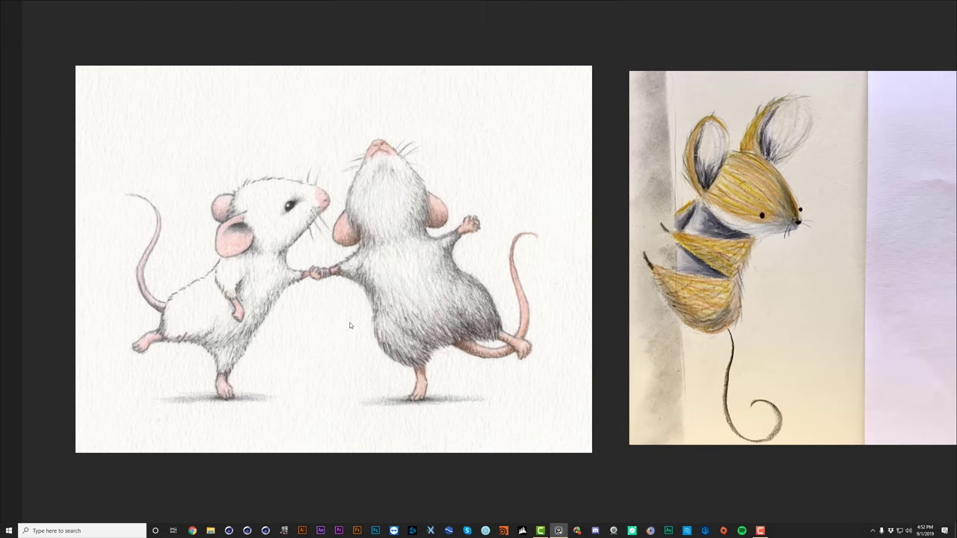
pyautogui.scroll(-5, 541, 283)
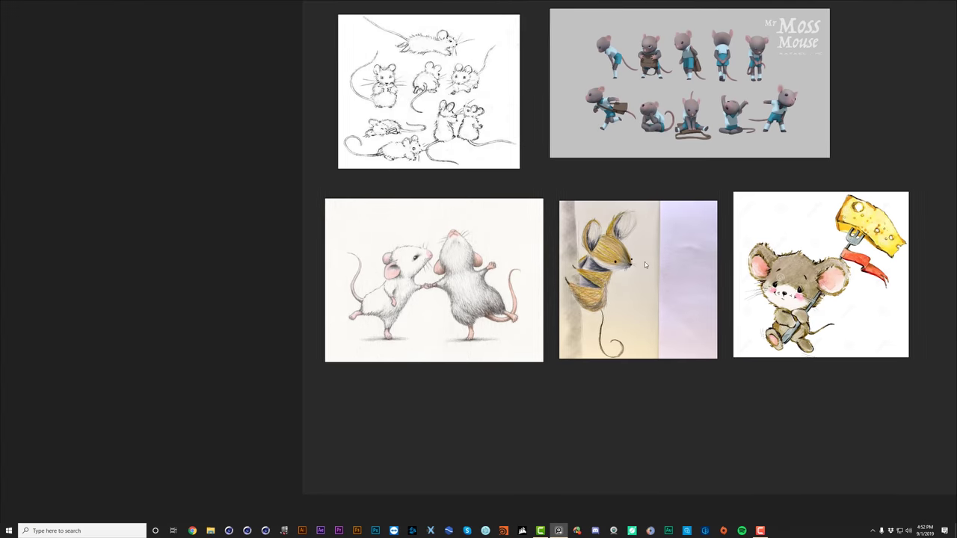
pyautogui.moveTo(646, 262); pyautogui.dragTo(551, 287, button='middle')
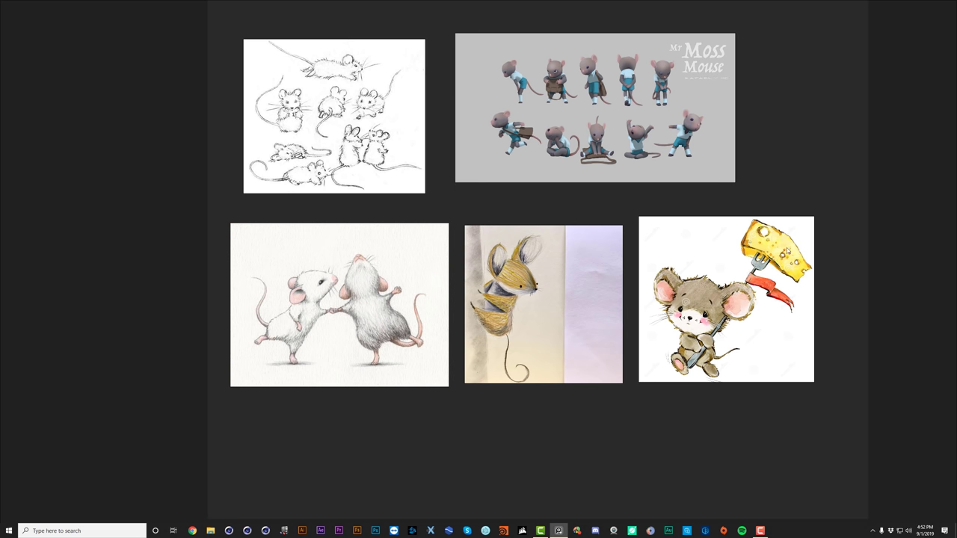
pyautogui.moveTo(791, 375); pyautogui.dragTo(769, 388, button='middle')
pyautogui.scroll(3, 747, 332)
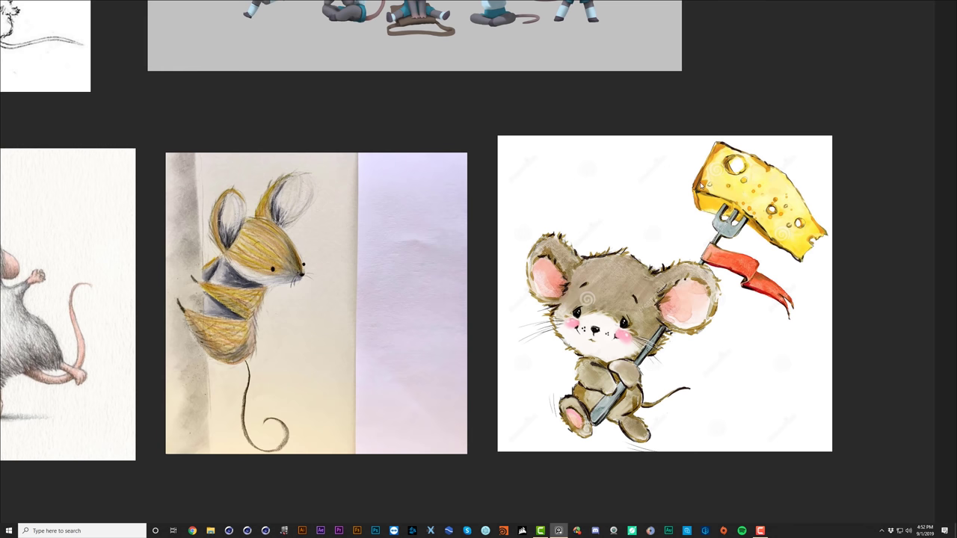
pyautogui.moveTo(646, 152); pyautogui.dragTo(737, 148, button='middle')
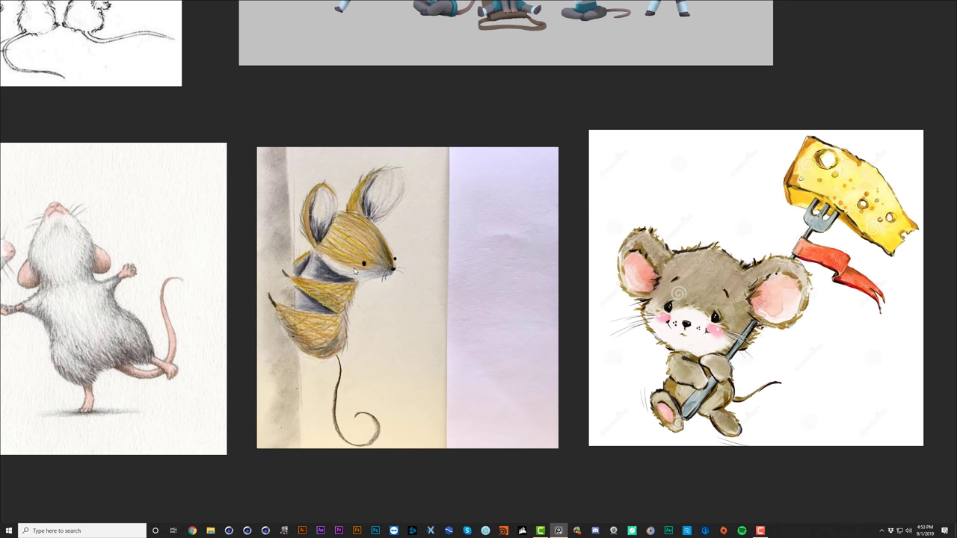
pyautogui.scroll(-1, 322, 218)
pyautogui.moveTo(483, 133); pyautogui.dragTo(490, 354, button='middle')
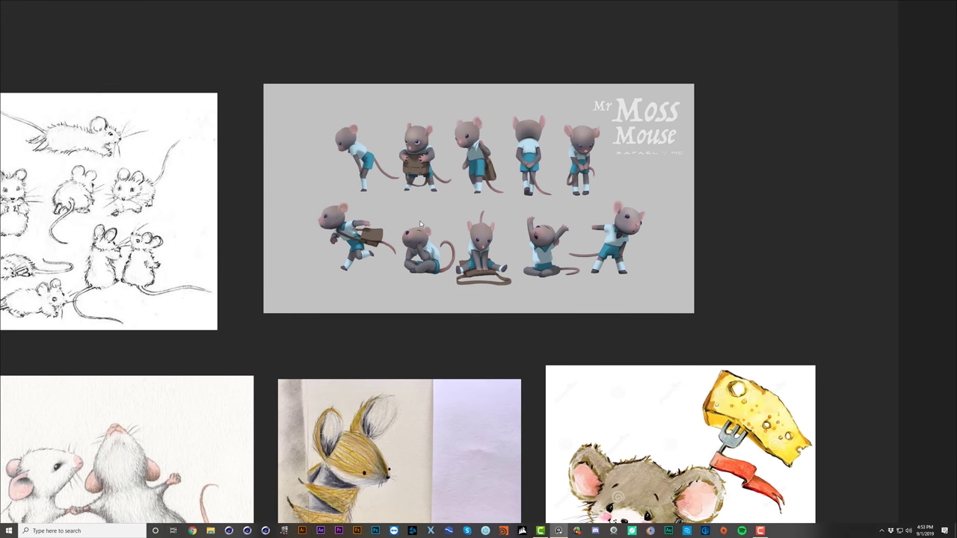
pyautogui.scroll(1, 427, 218)
pyautogui.moveTo(355, 307); pyautogui.dragTo(378, 347, button='middle')
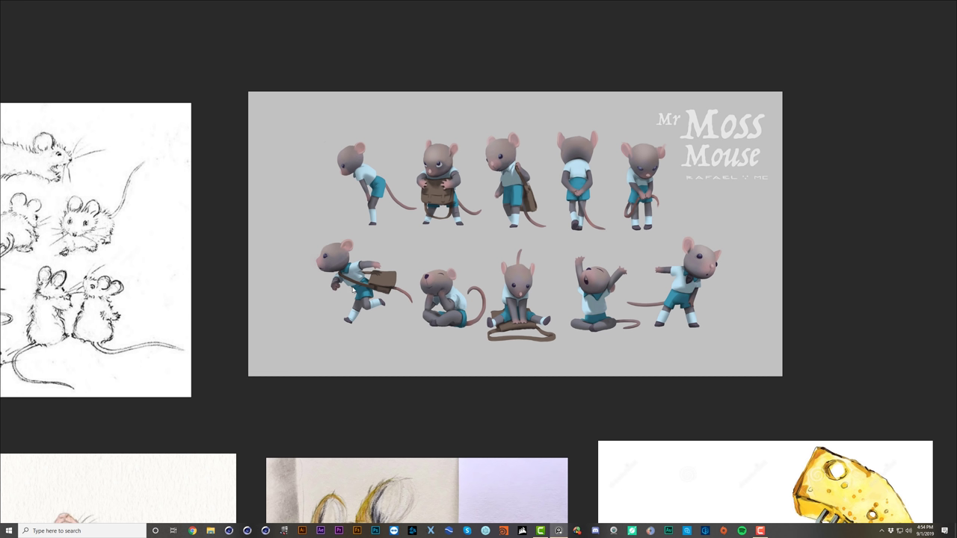
pyautogui.moveTo(322, 360); pyautogui.dragTo(459, 242, button='middle')
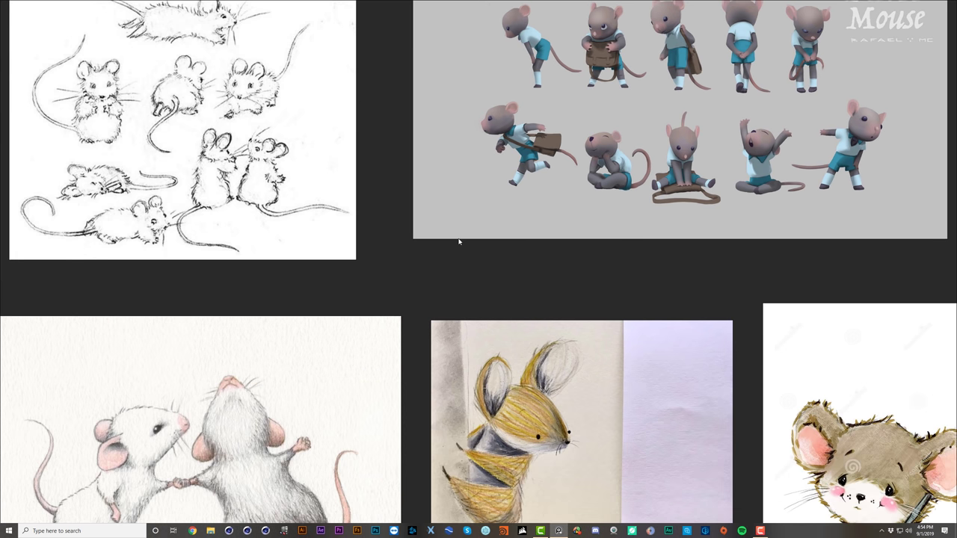
pyautogui.moveTo(314, 338); pyautogui.dragTo(477, 180, button='middle')
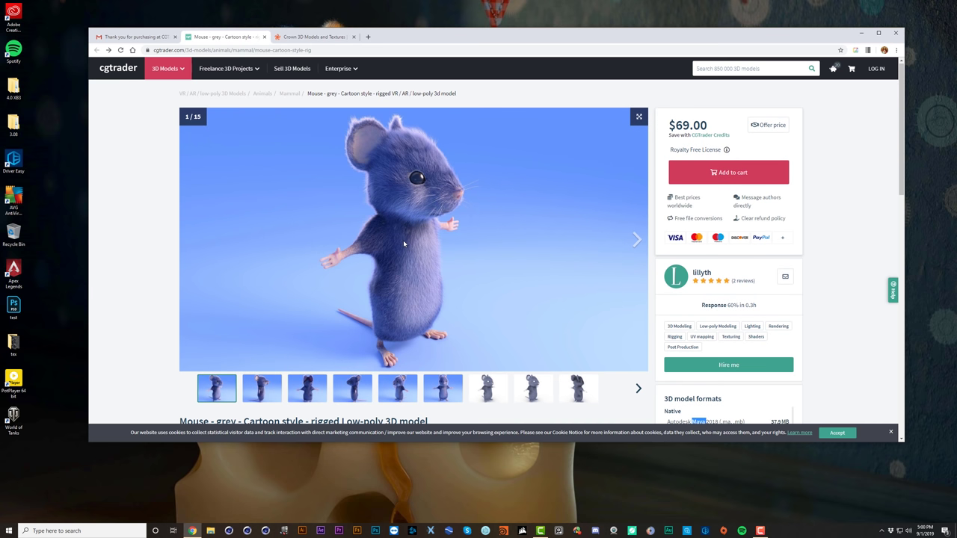
# Step: Look over the rigged grey cartoon-style mouse model's product page on CGTrader in the browser
pyautogui.scroll(-1, 404, 240)
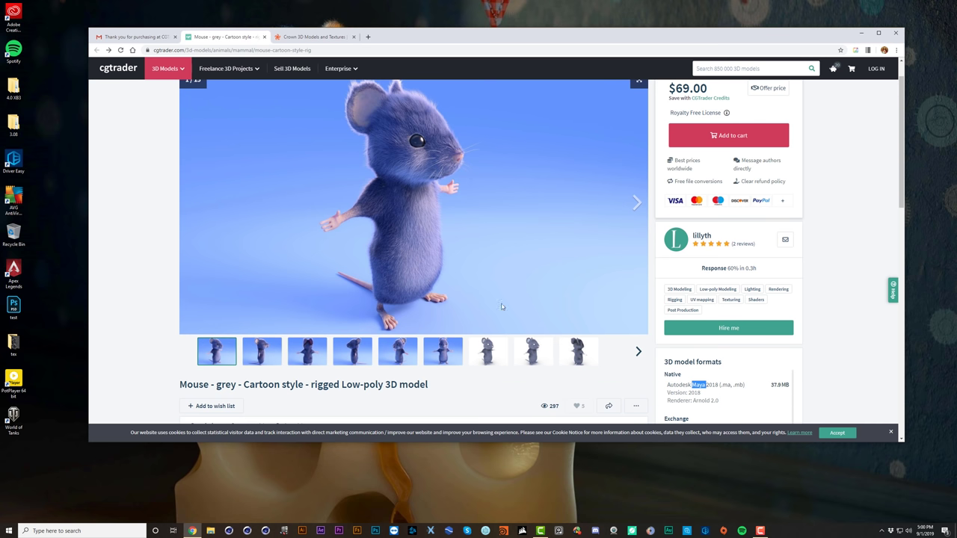
pyautogui.scroll(1, 426, 275)
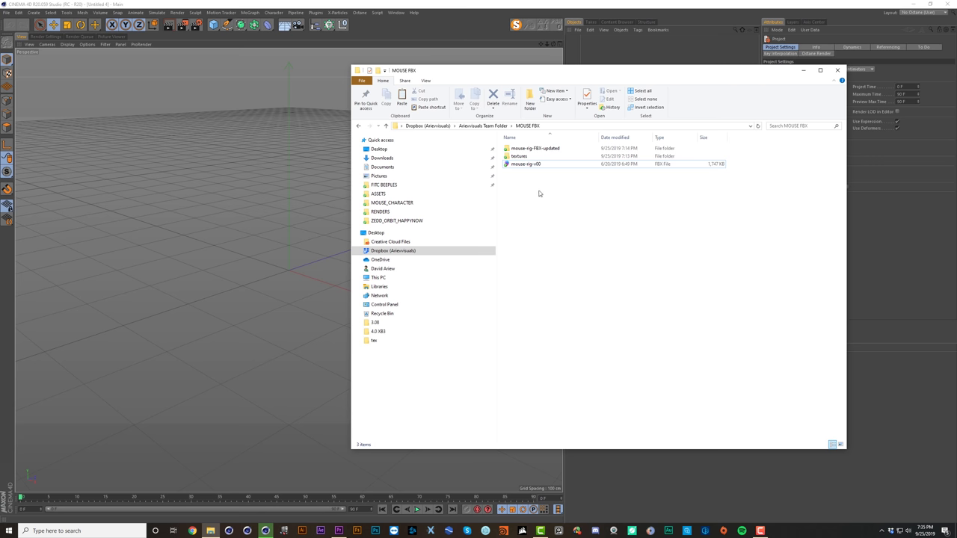
# Step: Import the mouse-rig-v00 FBX file from the MOUSE FBX folder into Cinema 4D with the default import settings
pyautogui.click(532, 166)
pyautogui.moveTo(532, 168); pyautogui.dragTo(326, 227)
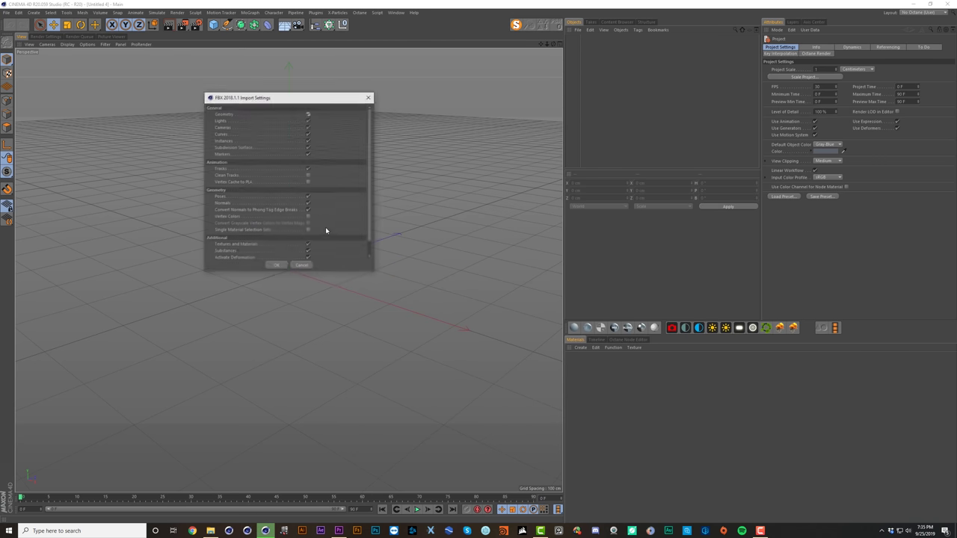
pyautogui.click(277, 267)
pyautogui.keyDown('alt'); pyautogui.moveTo(274, 300); pyautogui.dragTo(326, 294); pyautogui.keyUp('alt')
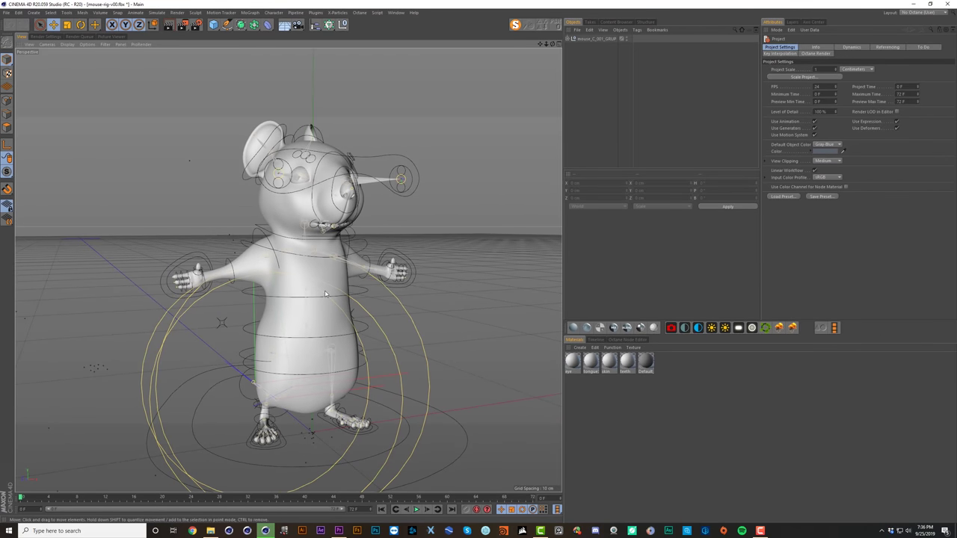
pyautogui.keyDown('alt'); pyautogui.moveTo(334, 251); pyautogui.dragTo(301, 279); pyautogui.keyUp('alt')
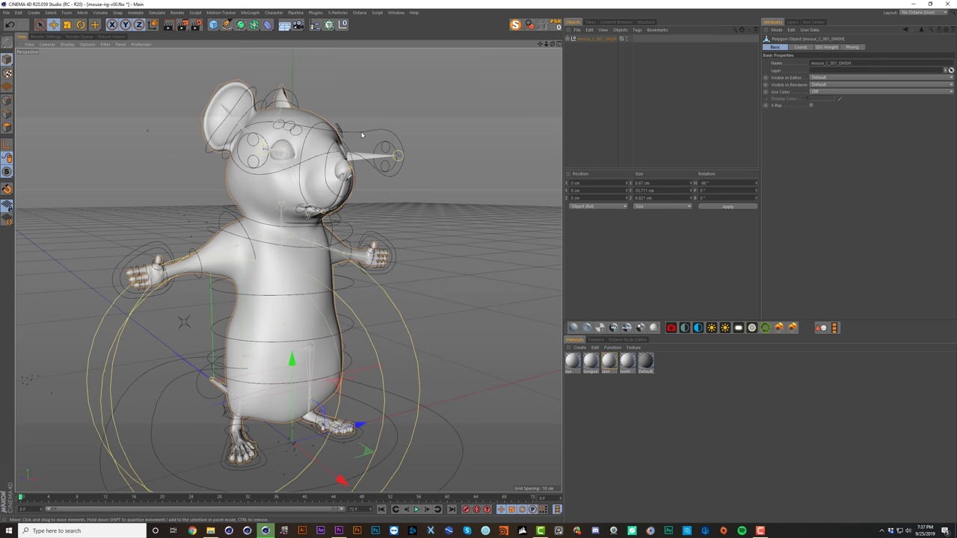
# Step: Test the imported control splines by moving the eye control slightly and rotating the ear control about 28°
pyautogui.click(363, 133)
pyautogui.moveTo(244, 408)
pyautogui.mouseDown()
pyautogui.moveTo(299, 447)
pyautogui.moveTo(247, 411)
pyautogui.mouseUp()
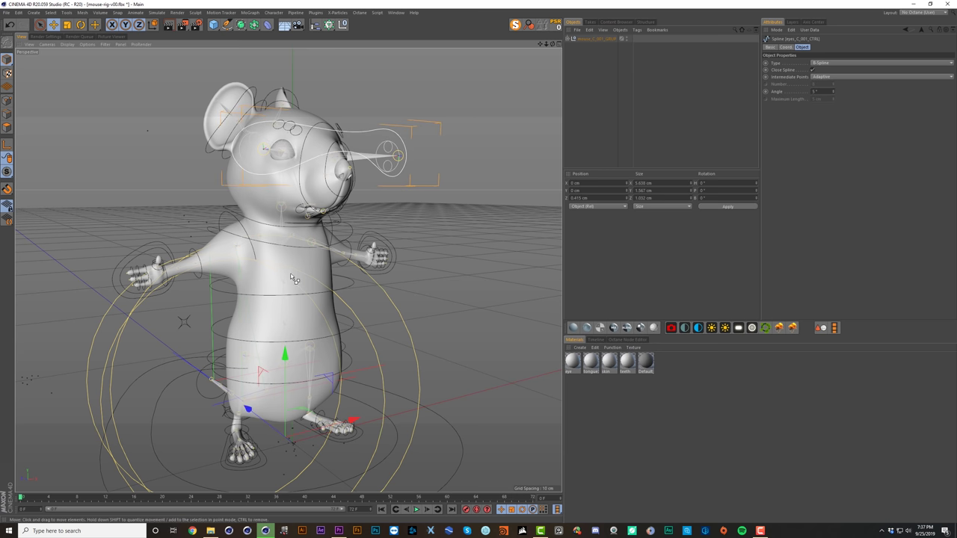
pyautogui.click(208, 150)
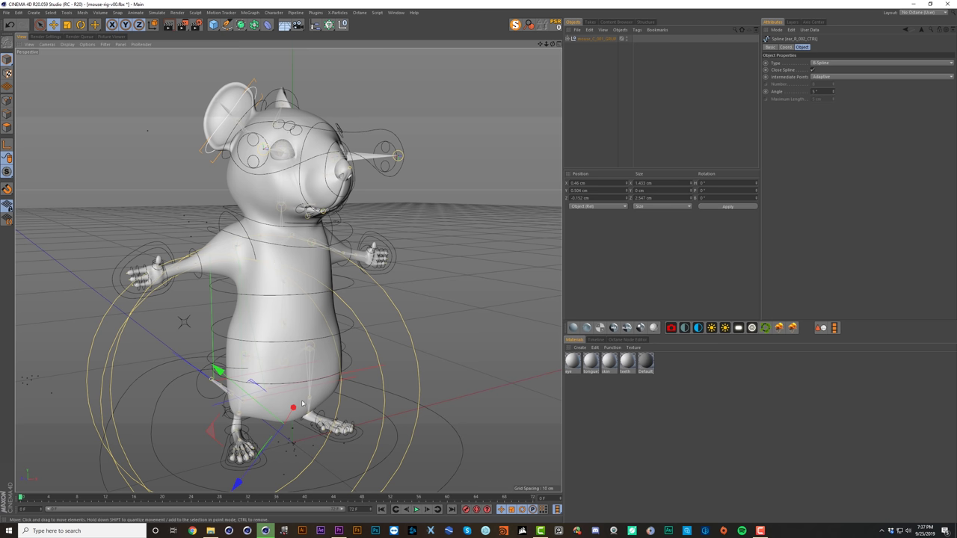
pyautogui.press('r')
pyautogui.moveTo(282, 101); pyautogui.dragTo(285, 127)
pyautogui.keyDown('alt'); pyautogui.moveTo(205, 108); pyautogui.dragTo(240, 130); pyautogui.keyUp('alt')
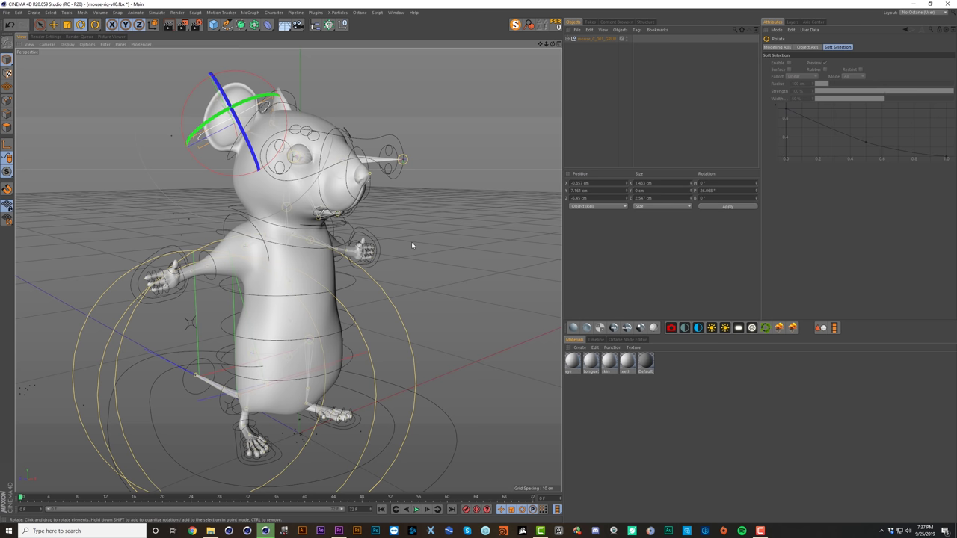
# Step: Delete the animation_C_001_GRUP group from inside the mouse_C_001_GRUP hierarchy
pyautogui.click(571, 38)
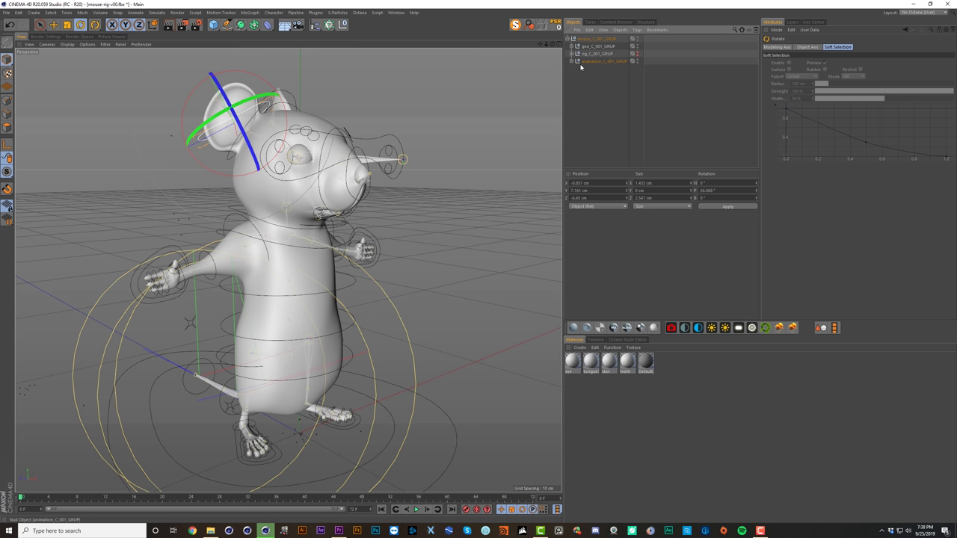
pyautogui.click(588, 62)
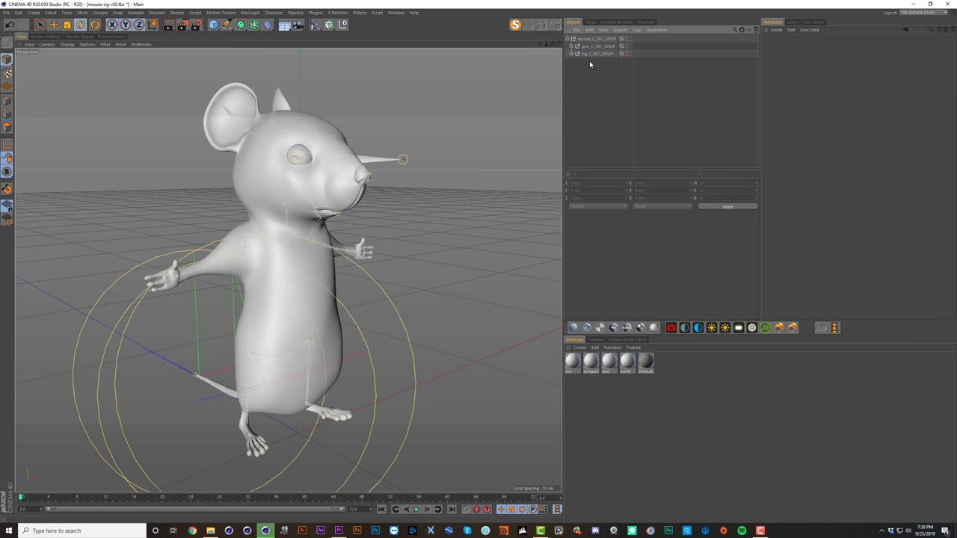
# Step: Toggle the Joint display filter of the perspective viewport on and off, leaving the mouse rig's joints displayed
pyautogui.click(106, 44)
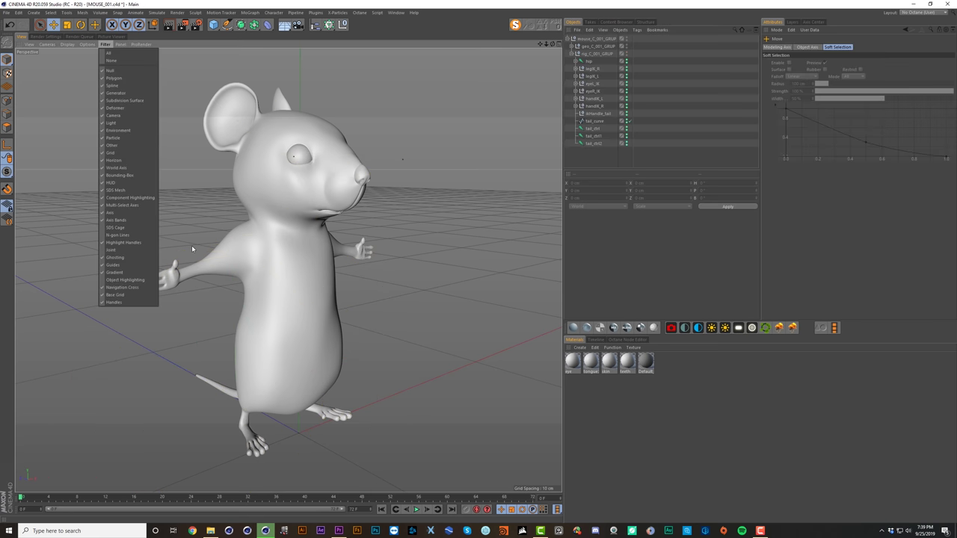
pyautogui.click(138, 249)
pyautogui.click(106, 44)
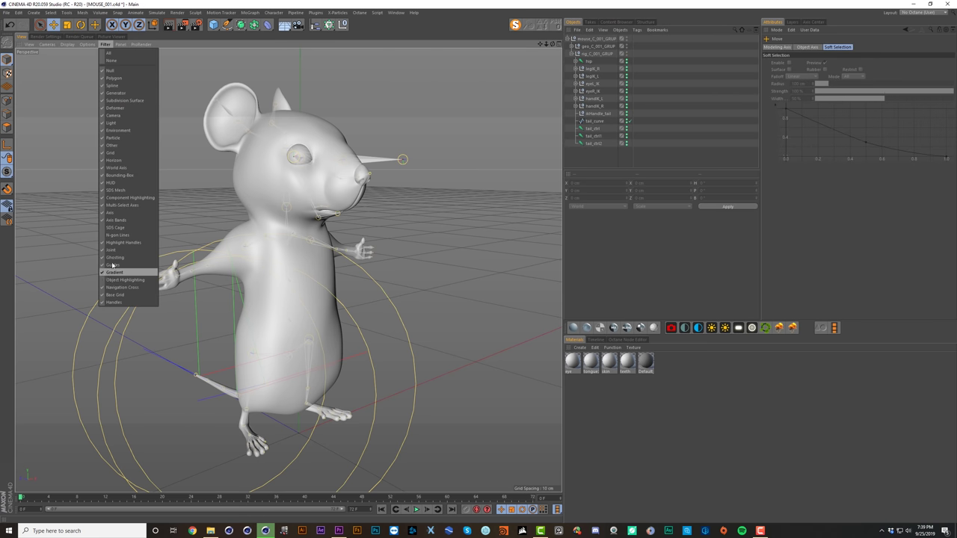
pyautogui.click(112, 250)
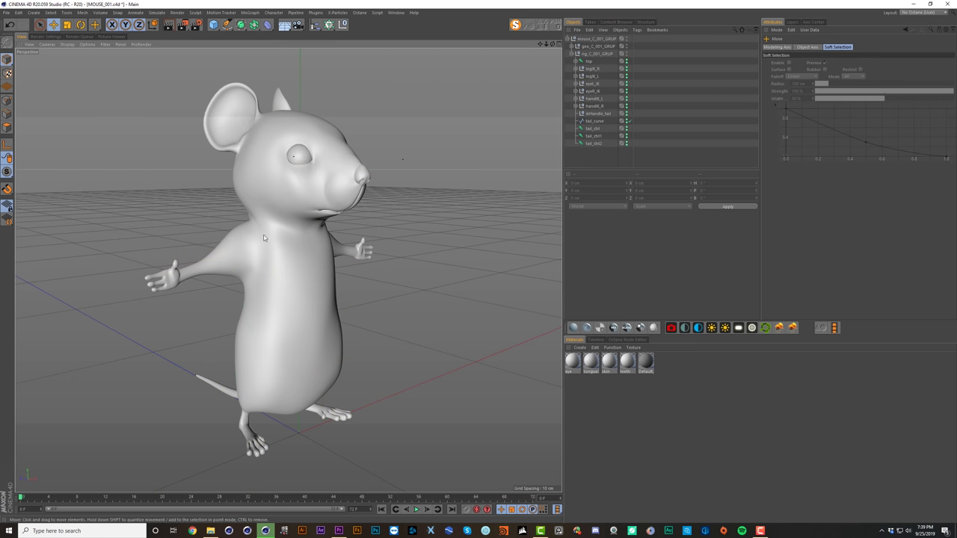
pyautogui.click(106, 44)
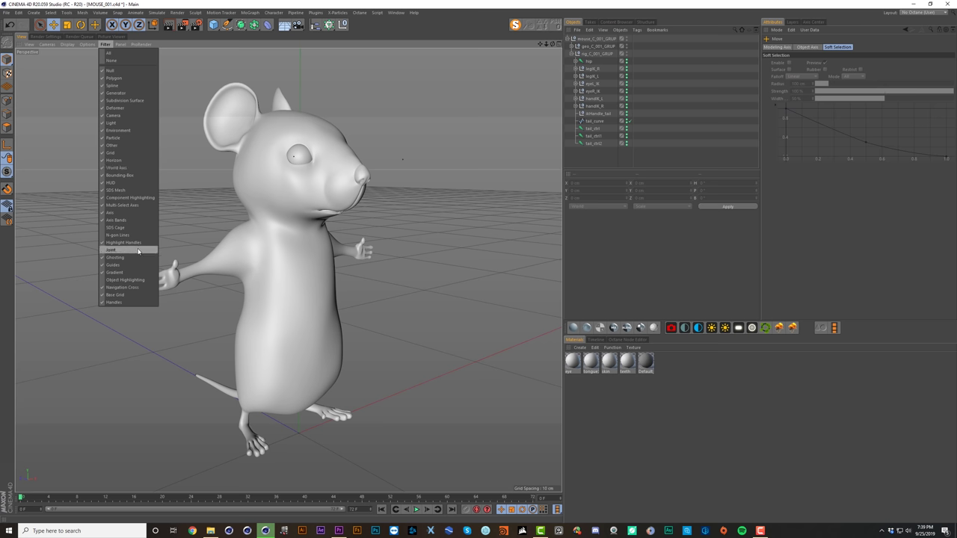
pyautogui.click(138, 251)
pyautogui.keyDown('alt'); pyautogui.moveTo(323, 277); pyautogui.dragTo(417, 262); pyautogui.keyUp('alt')
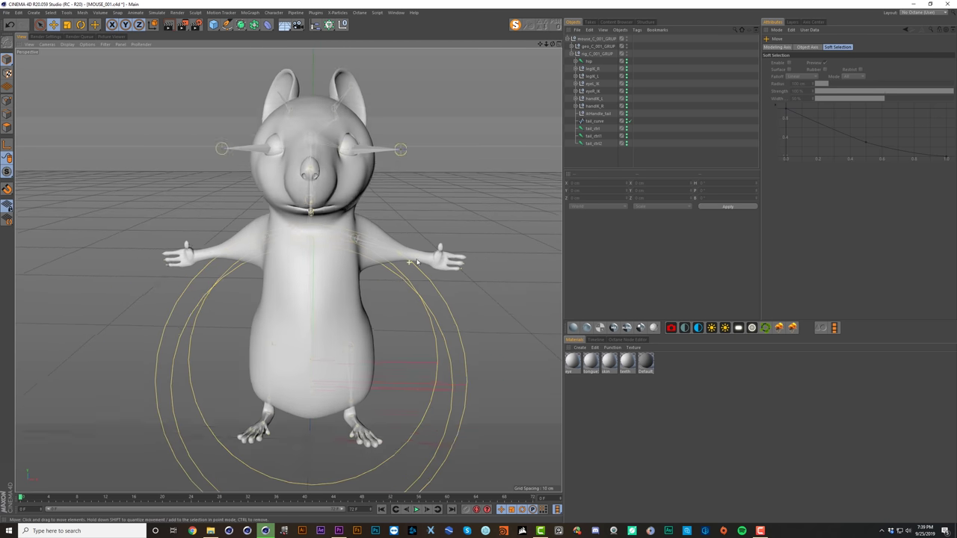
# Step: Expand the eyeL_IK, handIK_L and handIK_R nulls in the rig group to examine the IK handles inside them
pyautogui.scroll(5, 417, 262)
pyautogui.scroll(-5, 417, 261)
pyautogui.scroll(2, 417, 262)
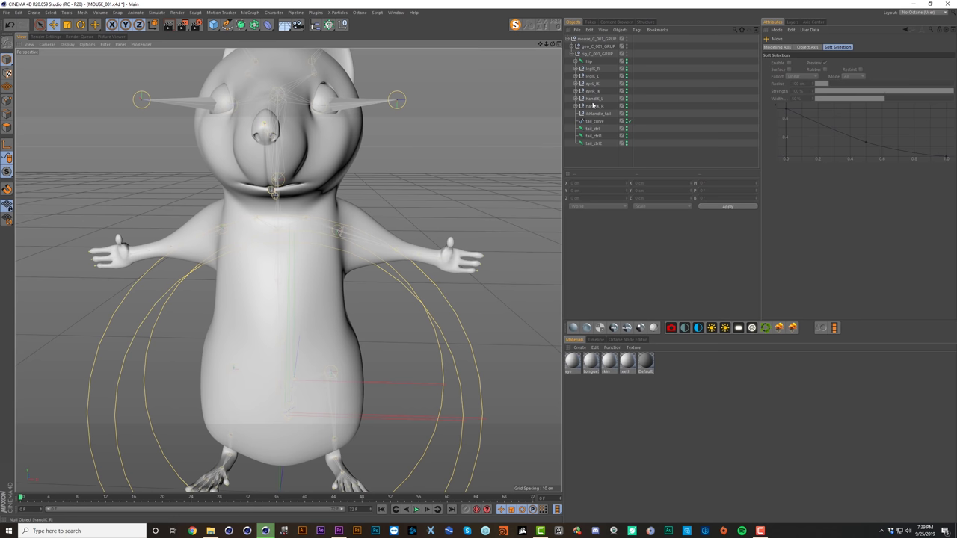
pyautogui.click(575, 83)
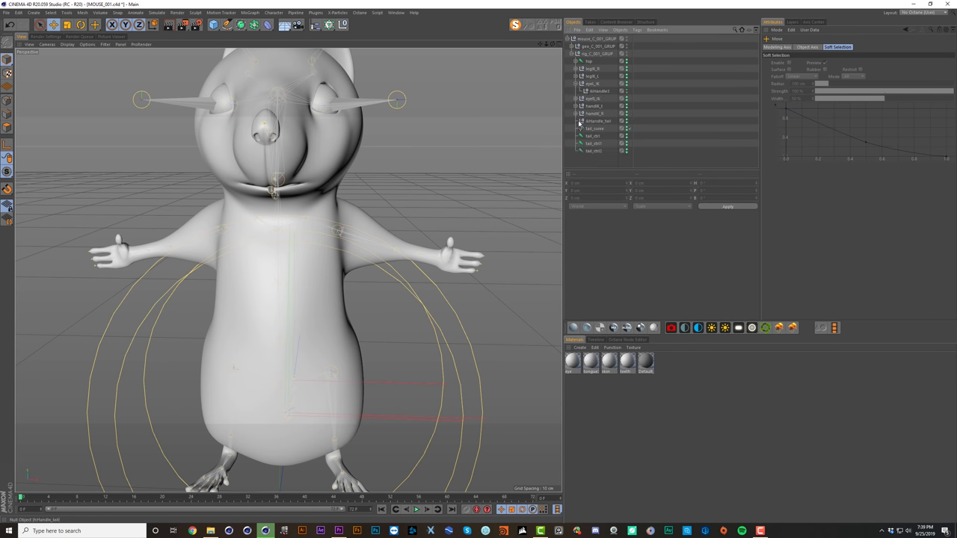
pyautogui.click(576, 113)
pyautogui.click(576, 106)
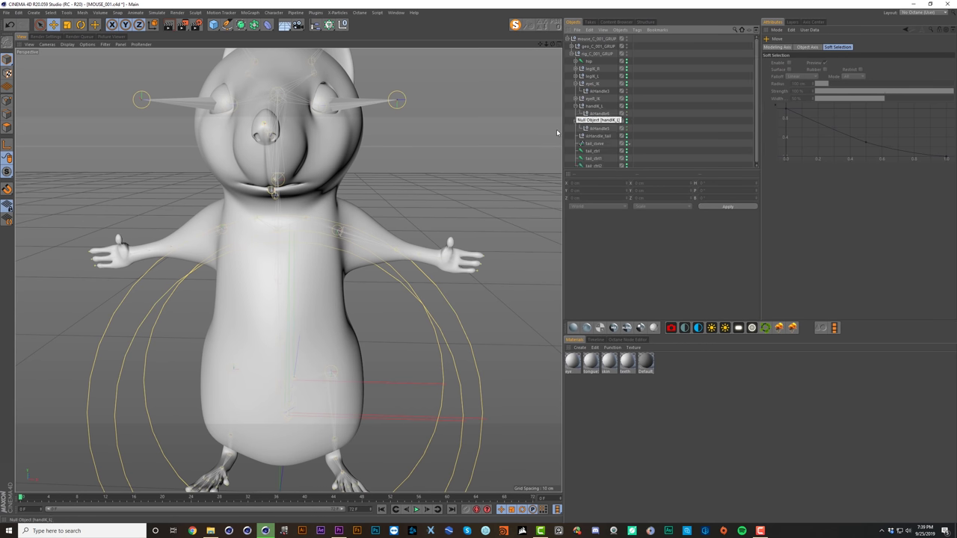
# Step: Expand the rig's joint hierarchy from top through spine, spine1 and spine2 down to the children of clavicleL
pyautogui.click(576, 60)
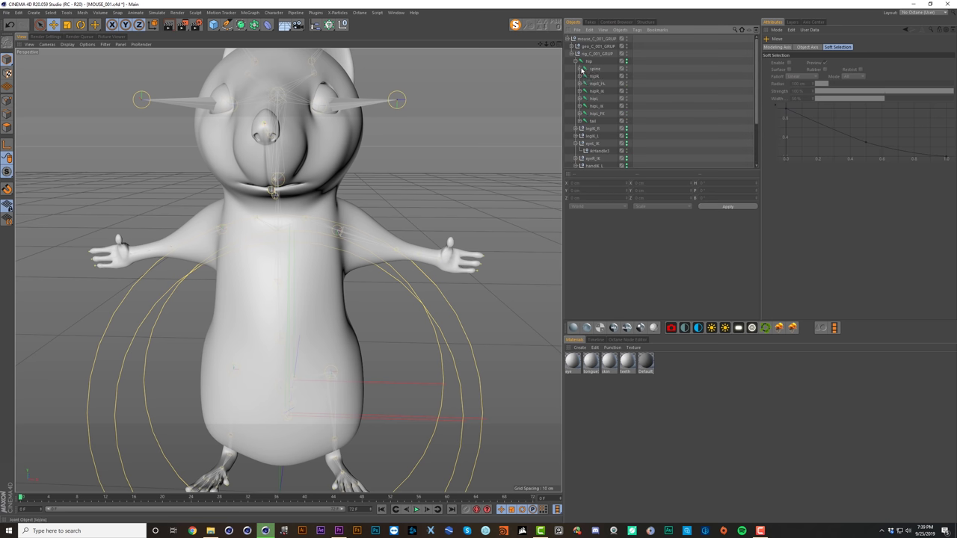
pyautogui.click(580, 68)
pyautogui.click(584, 76)
pyautogui.click(589, 83)
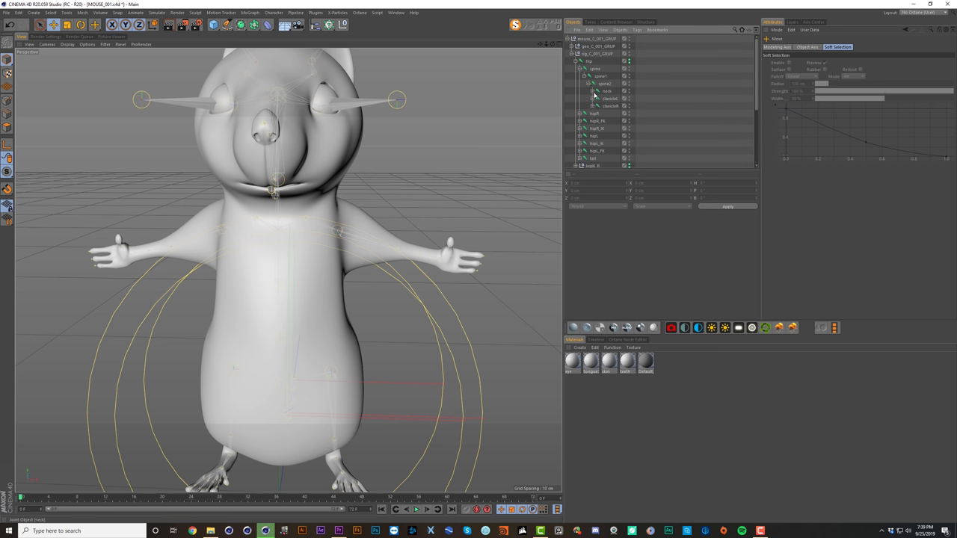
pyautogui.click(593, 99)
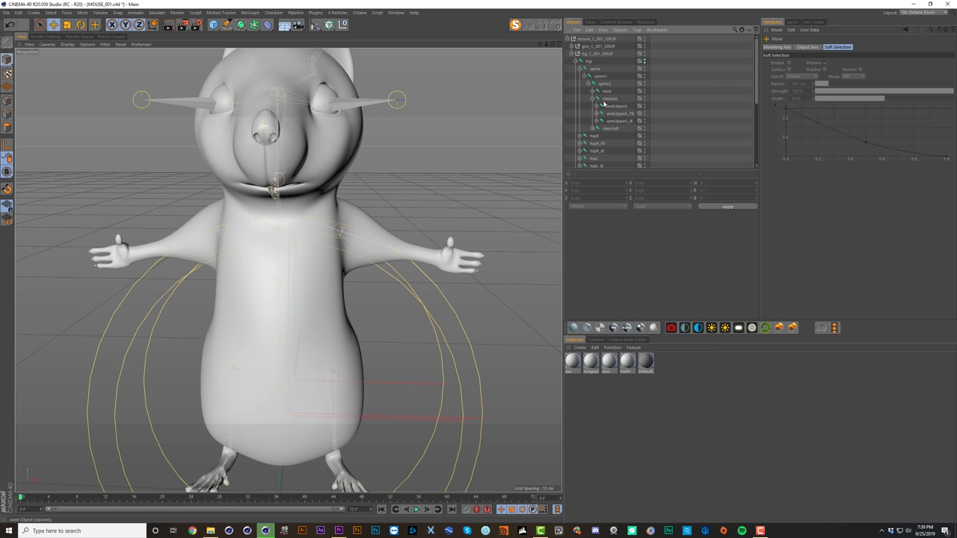
# Step: Test-rotate the clavicleL joint slightly, undo the rotation and clear the selection
pyautogui.click(610, 98)
pyautogui.press('r')
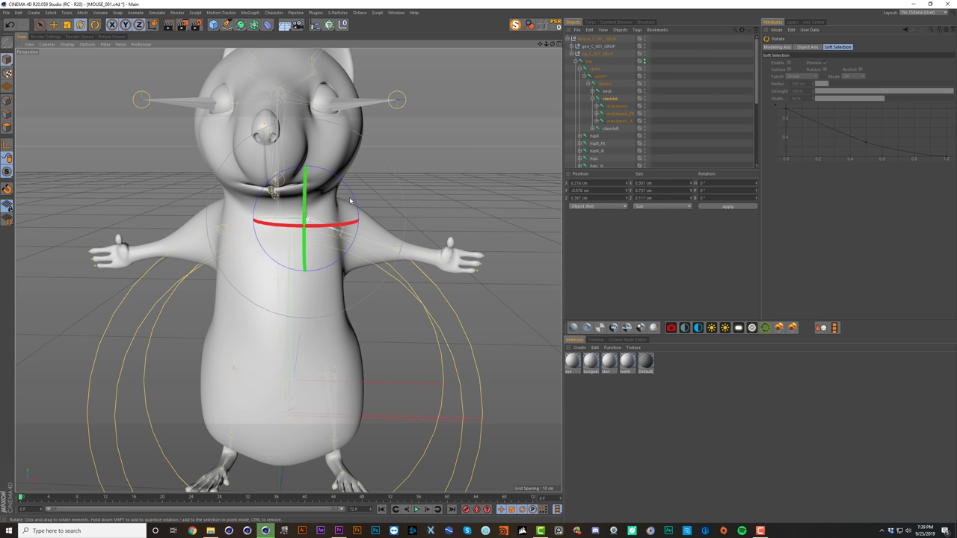
pyautogui.moveTo(350, 181); pyautogui.dragTo(345, 177)
pyautogui.hotkey('ctrl', 'z')
pyautogui.click(711, 81)
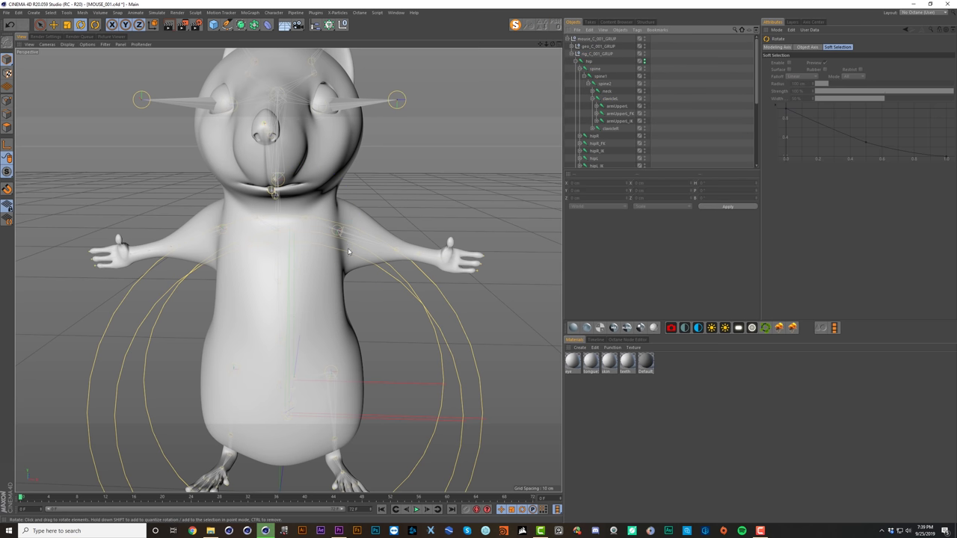
# Step: Collapse the rig group, disable the first three Subdivision Surface objects in geo_C_001_GRUP, and expand the third one to reach its mesh
pyautogui.click(572, 54)
pyautogui.click(578, 46)
pyautogui.click(572, 47)
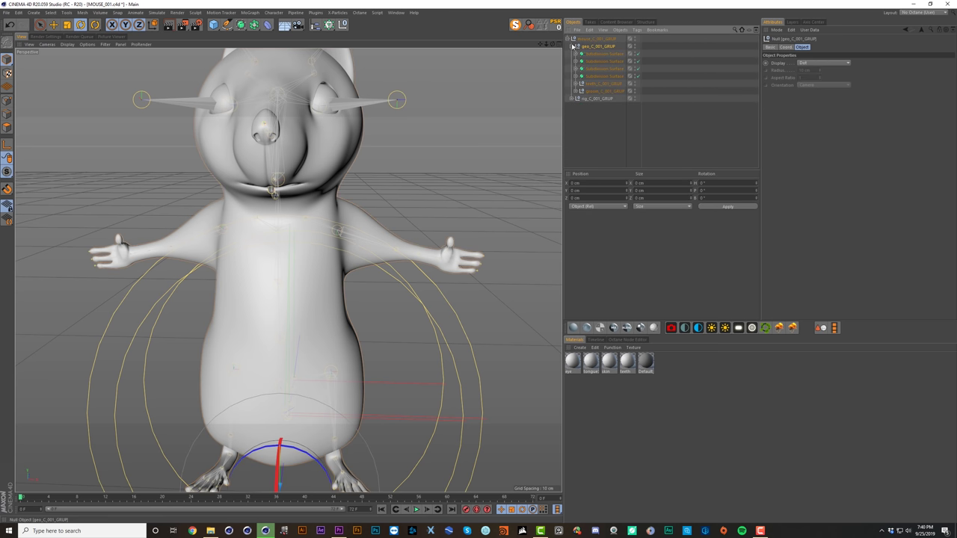
pyautogui.click(608, 69)
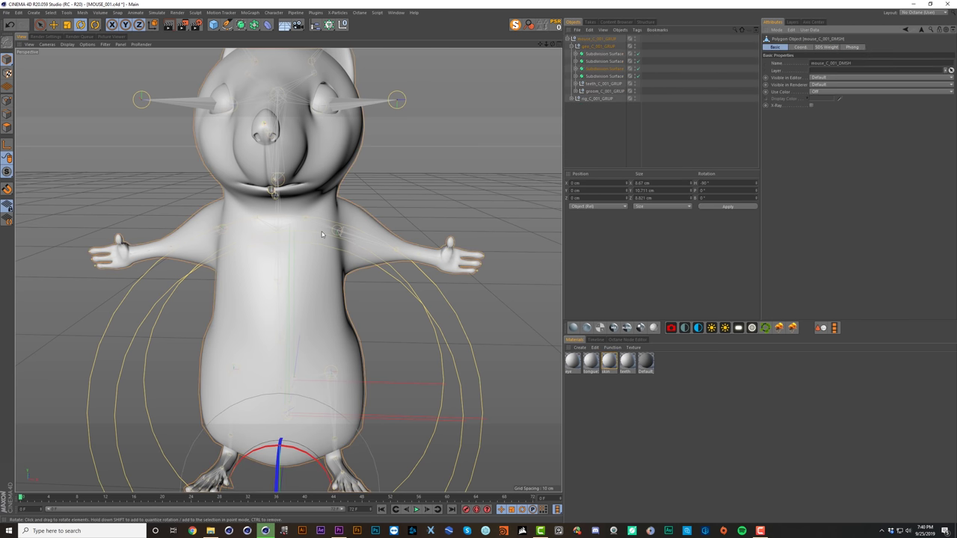
pyautogui.click(576, 69)
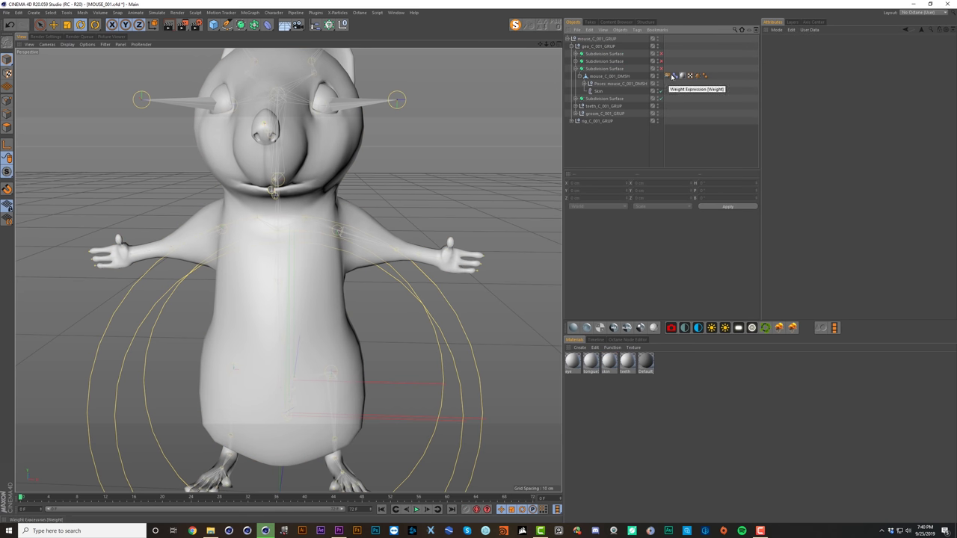
# Step: Create a new layer, assign the mouse_C_001_DMSH mesh and its children to it, and lock the layer
pyautogui.click(632, 77)
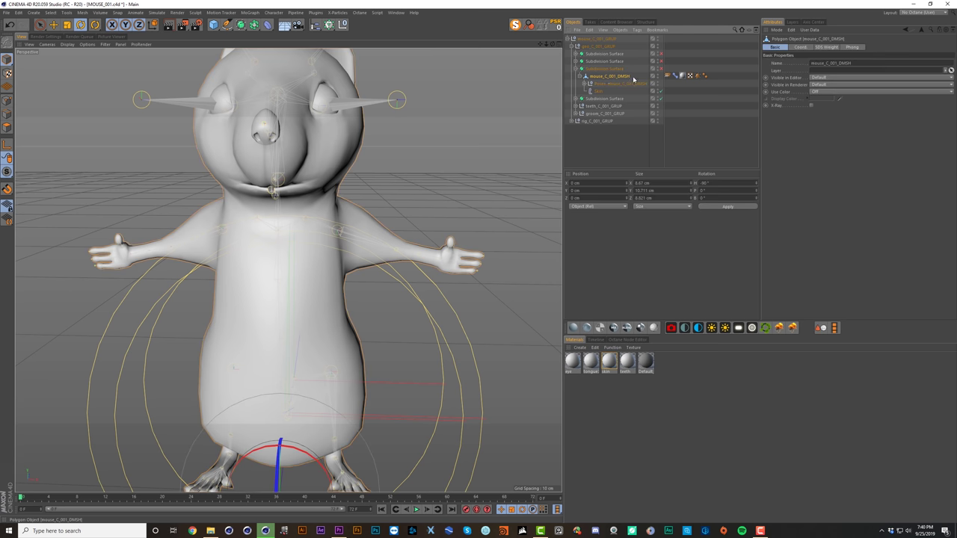
pyautogui.click(795, 23)
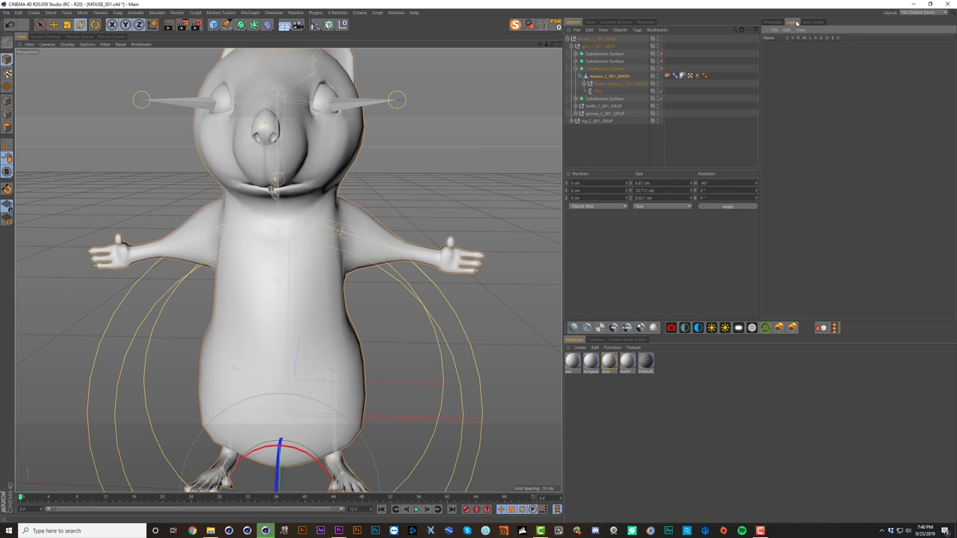
pyautogui.doubleClick(784, 66)
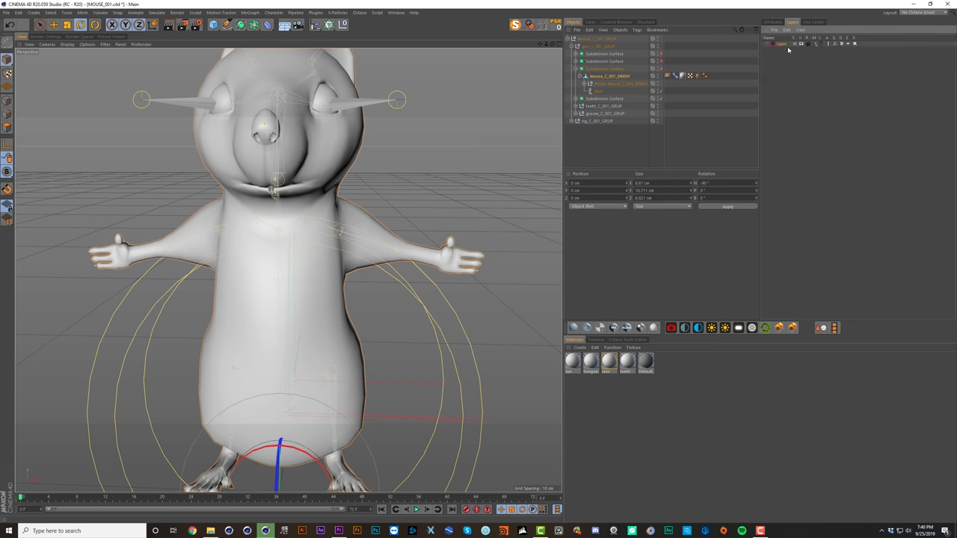
pyautogui.moveTo(621, 77); pyautogui.dragTo(782, 45)
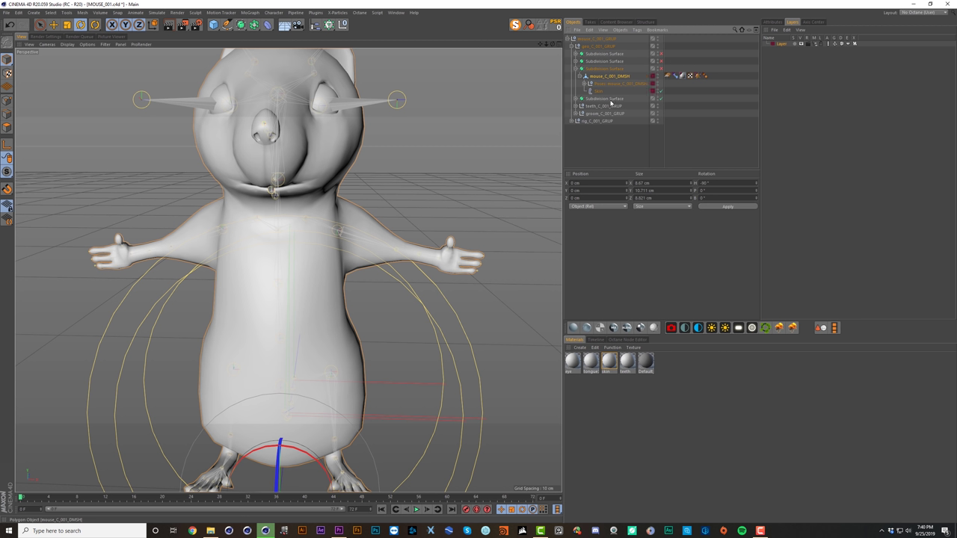
pyautogui.hotkey('ctrl', 'z')
pyautogui.moveTo(622, 77); pyautogui.dragTo(783, 47)
pyautogui.click(822, 44)
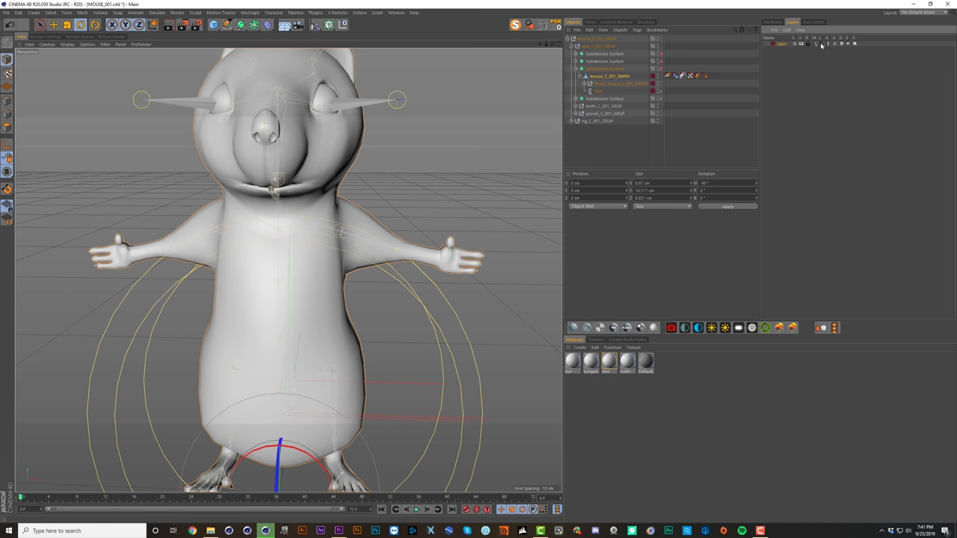
# Step: Test-rotate the clavicleR joint in the viewport to raise the mouse's arm, and undo the rotation
pyautogui.click(208, 234)
pyautogui.click(208, 236)
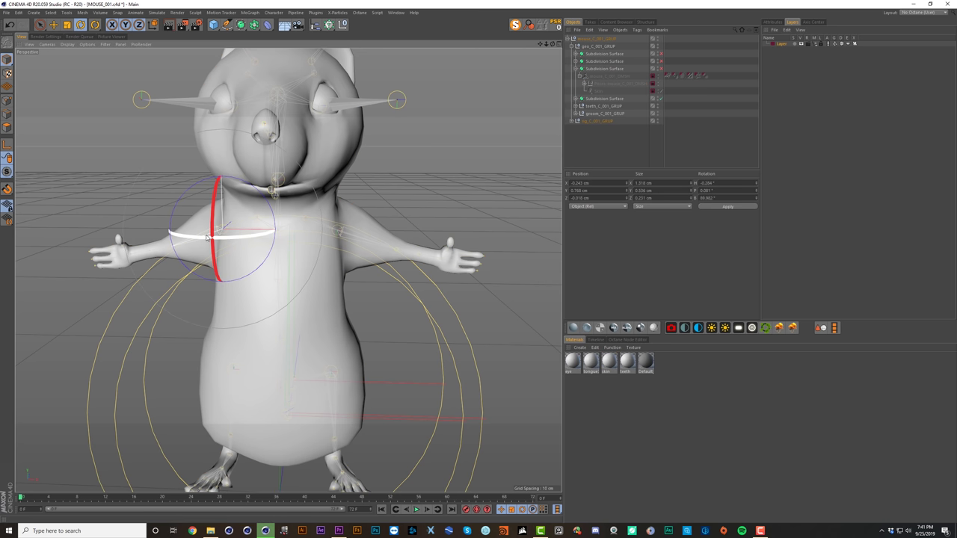
pyautogui.click(241, 224)
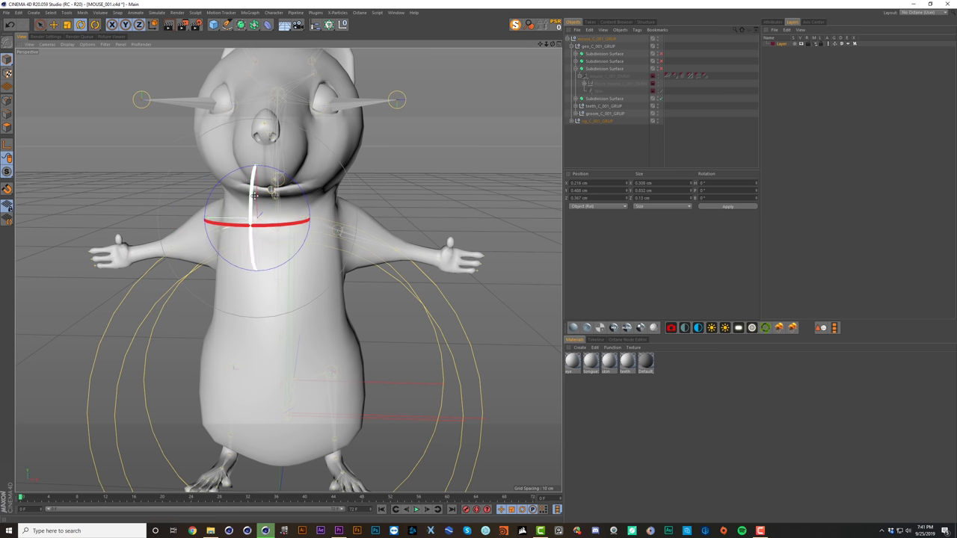
pyautogui.moveTo(285, 176); pyautogui.dragTo(297, 192)
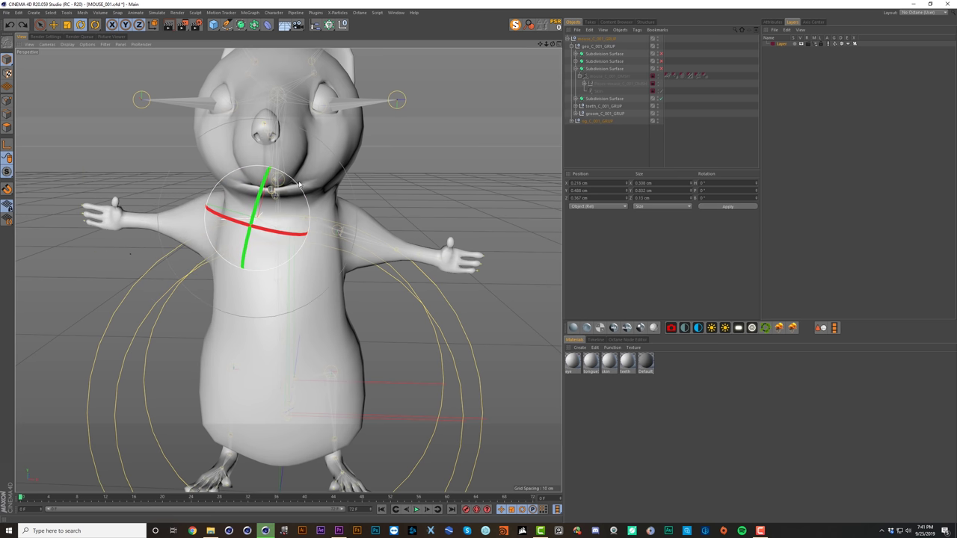
pyautogui.hotkey('ctrl', 'z')
# Step: Select the three tail control rings, test-move them upward, and delete tail_ctrl, tail_ctrl1 and tail_ctrl2 from the rig group
pyautogui.click(432, 305)
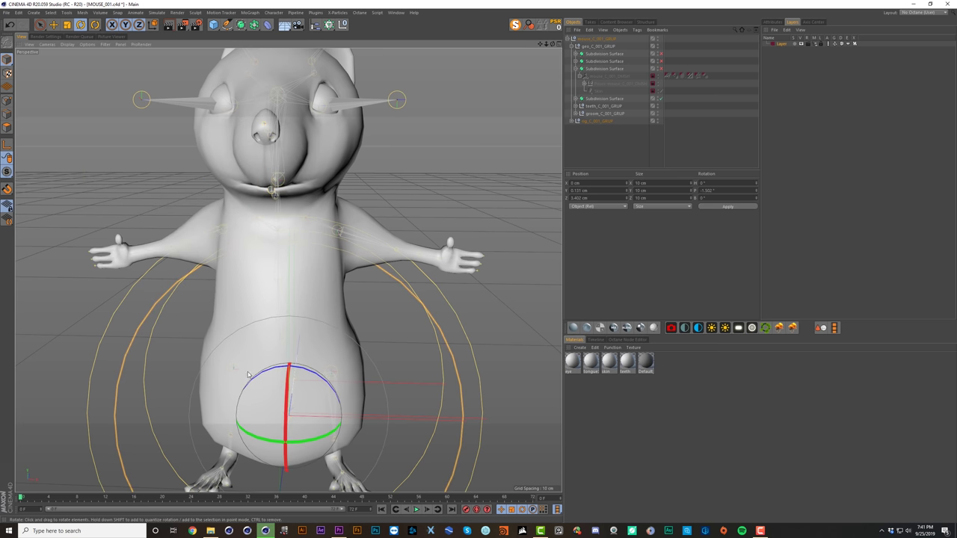
pyautogui.press('s')
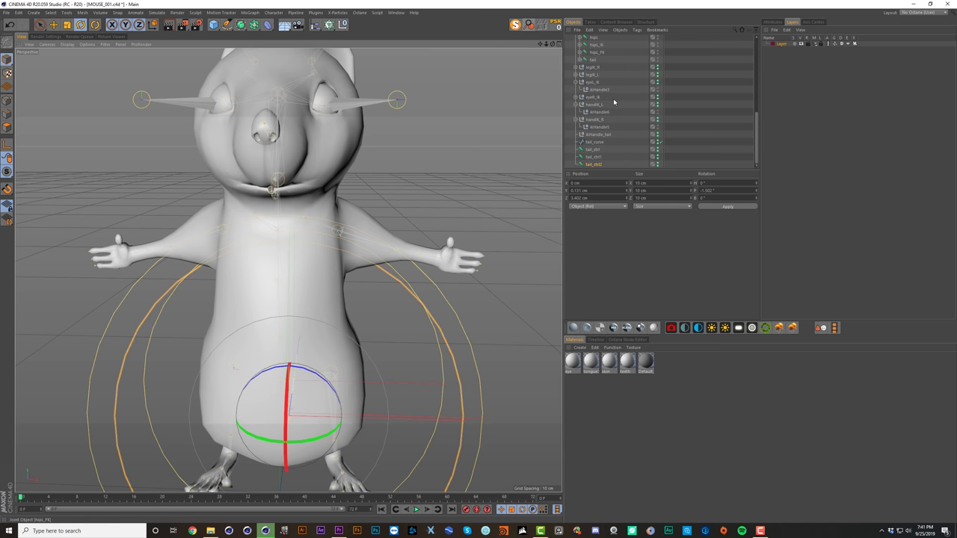
pyautogui.click(437, 275)
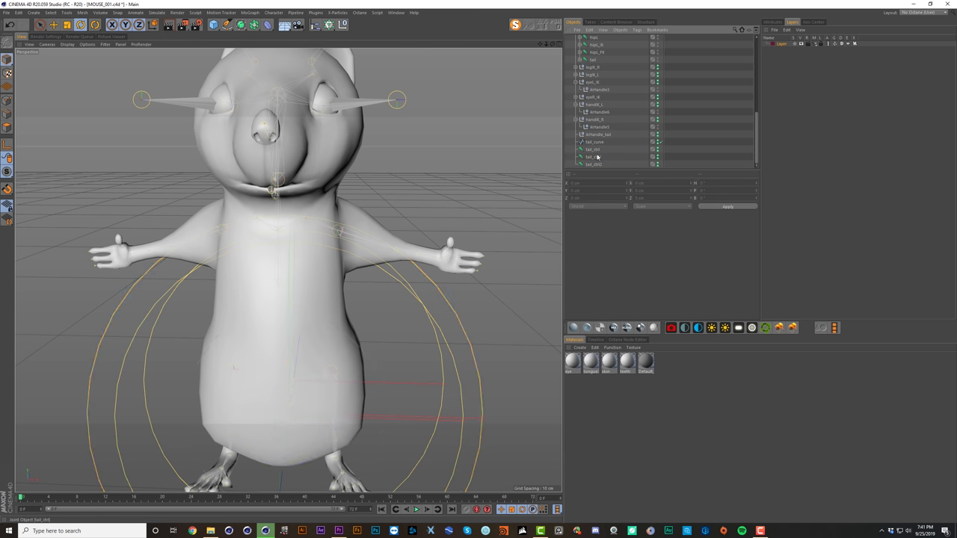
pyautogui.keyDown('alt'); pyautogui.moveTo(359, 299); pyautogui.dragTo(318, 242); pyautogui.keyUp('alt')
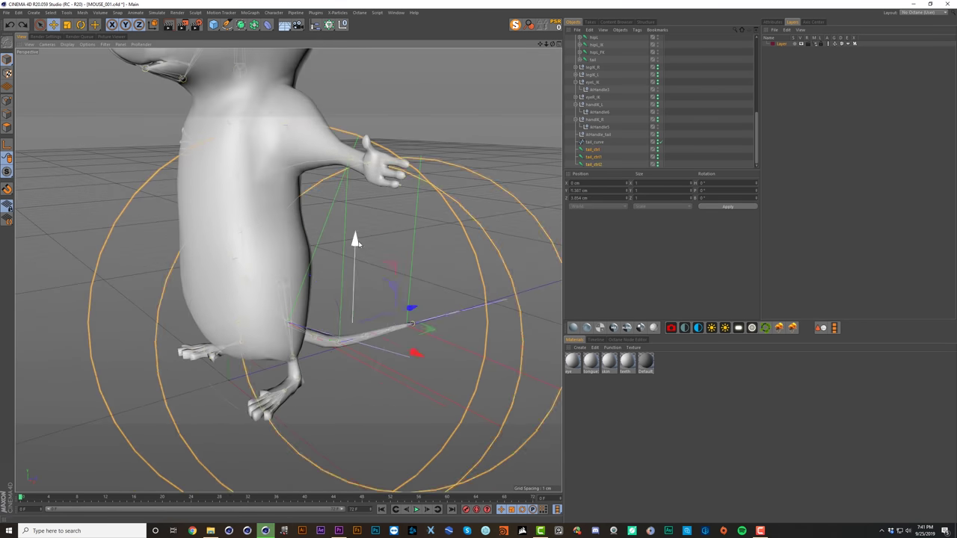
pyautogui.moveTo(356, 239); pyautogui.dragTo(356, 211)
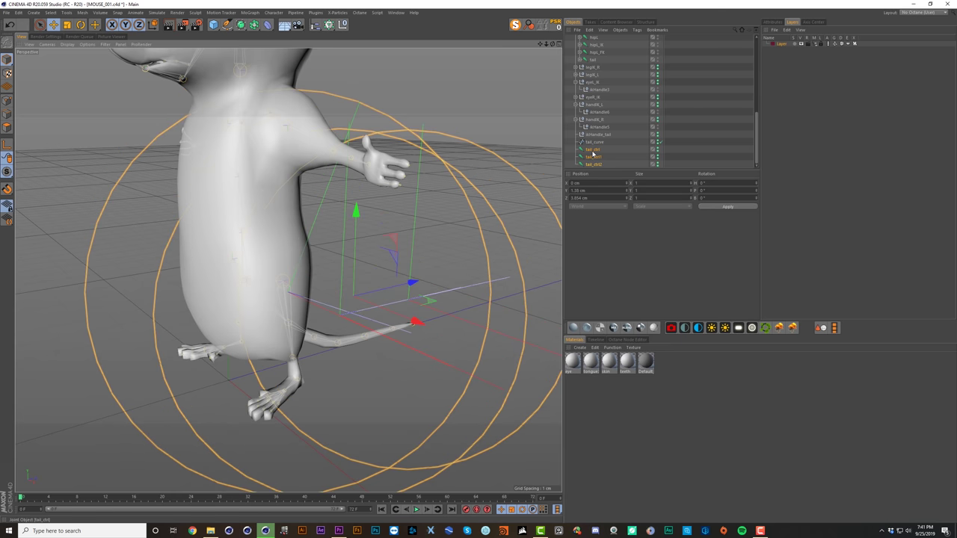
pyautogui.press('Delete')
# Step: Test-rotate the tail joint at the base of the mouse's tail and undo the rotation
pyautogui.click(363, 338)
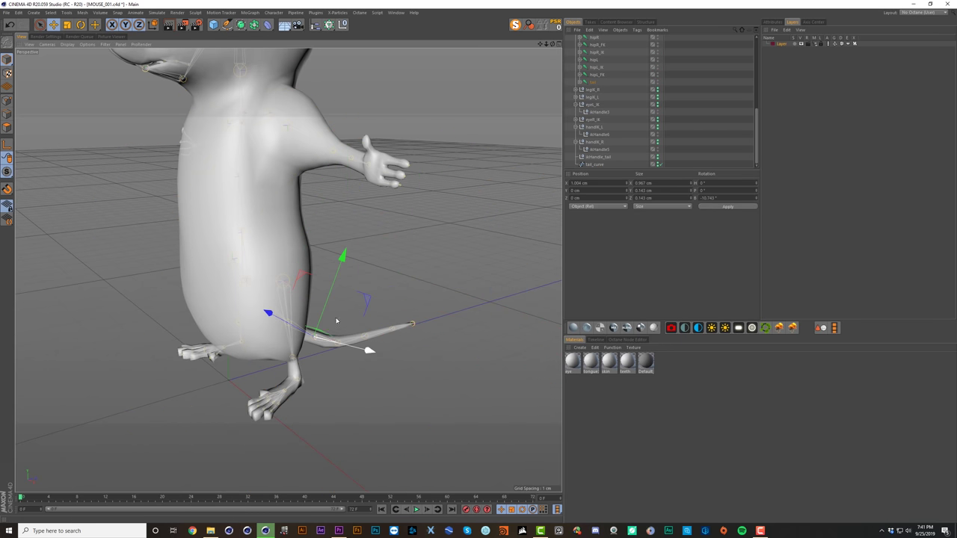
pyautogui.press('r')
pyautogui.moveTo(305, 290); pyautogui.dragTo(287, 300)
pyautogui.hotkey('ctrl', 'z')
# Step: Select the control handles in front of both eyes and delete the IK handles under eyeL_IK and eyeR_IK
pyautogui.keyDown('alt'); pyautogui.moveTo(222, 238); pyautogui.dragTo(240, 215); pyautogui.keyUp('alt')
pyautogui.keyDown('alt'); pyautogui.moveTo(239, 216); pyautogui.dragTo(374, 350, button='middle'); pyautogui.keyUp('alt')
pyautogui.keyDown('alt'); pyautogui.moveTo(334, 256); pyautogui.dragTo(314, 217, button='right'); pyautogui.keyUp('alt')
pyautogui.keyDown('alt'); pyautogui.moveTo(320, 197); pyautogui.dragTo(361, 200); pyautogui.keyUp('alt')
pyautogui.press('space')
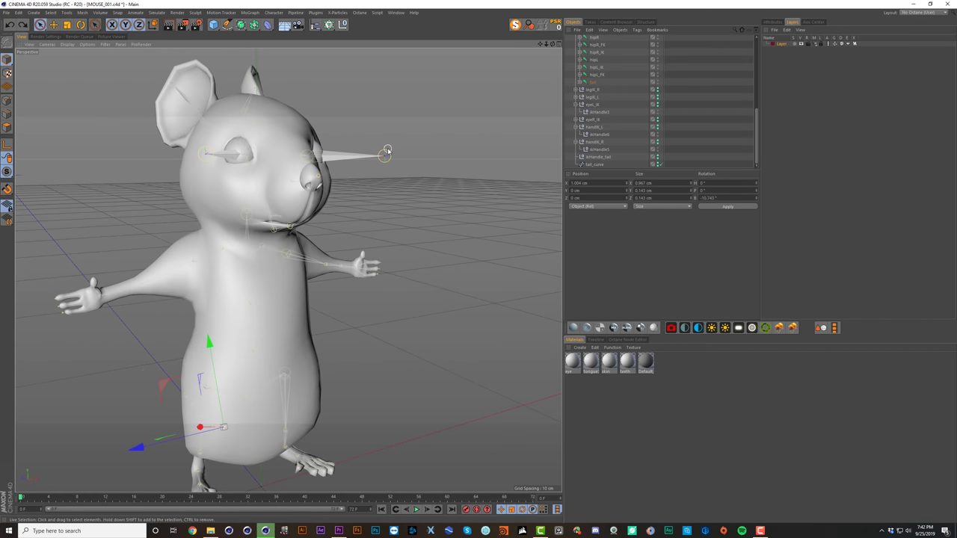
pyautogui.moveTo(386, 144)
pyautogui.mouseDown()
pyautogui.moveTo(386, 170)
pyautogui.moveTo(200, 161)
pyautogui.mouseUp()
pyautogui.click(180, 156)
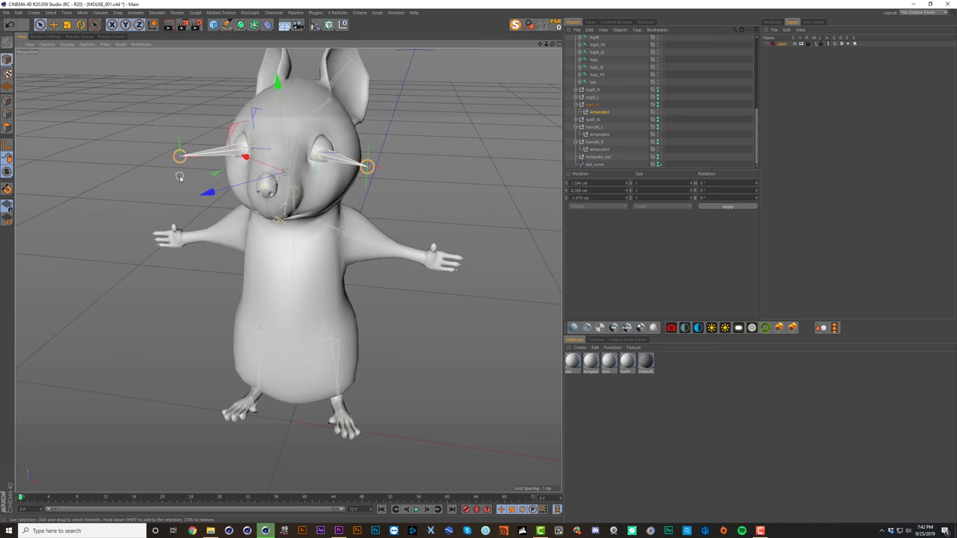
pyautogui.click(174, 185)
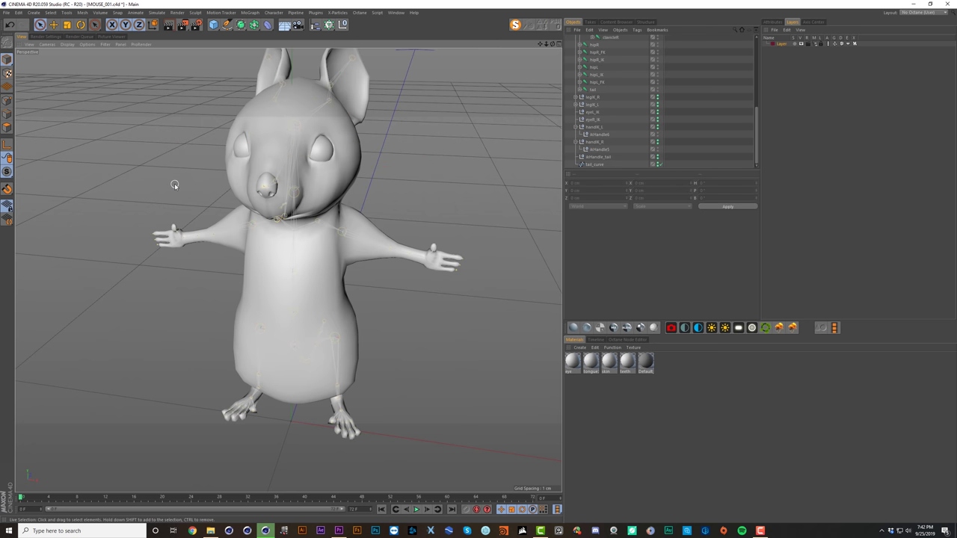
# Step: Test-rotate one of the overlapping upper-arm joints in the mouse's left arm to a bank of about 138°, and restore it
pyautogui.keyDown('alt'); pyautogui.moveTo(314, 233); pyautogui.dragTo(347, 158); pyautogui.keyUp('alt')
pyautogui.press('e')
pyautogui.click(360, 248)
pyautogui.press('r')
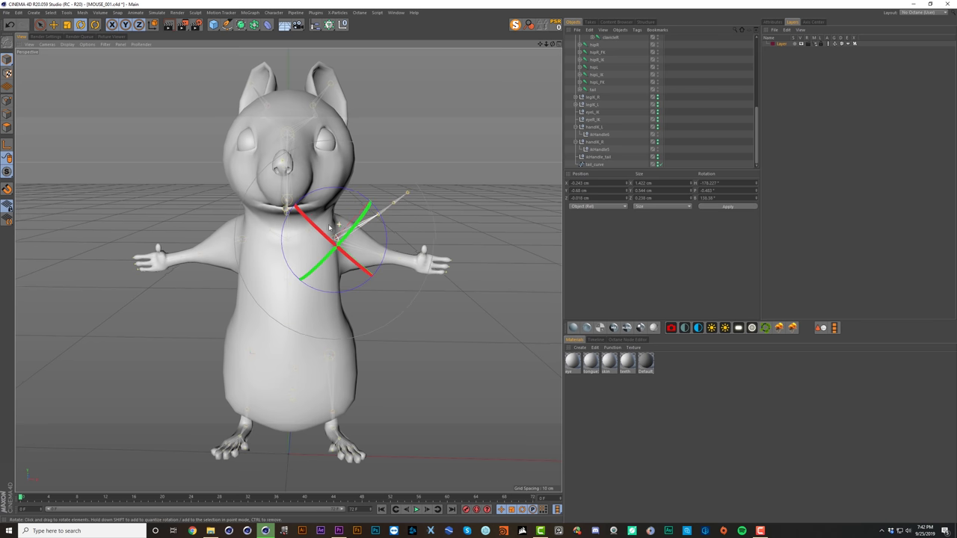
pyautogui.keyDown('alt'); pyautogui.moveTo(288, 163); pyautogui.dragTo(241, 164); pyautogui.keyUp('alt')
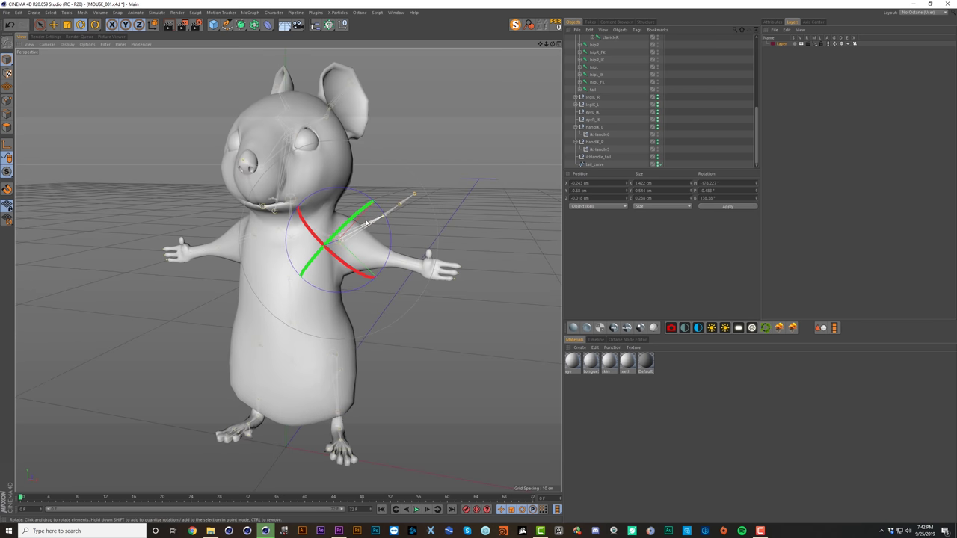
pyautogui.click(366, 222)
# Step: Try raising the mouse's left arm by rotating its upper-arm joint to a bank of about 135°, and undo it
pyautogui.click(360, 249)
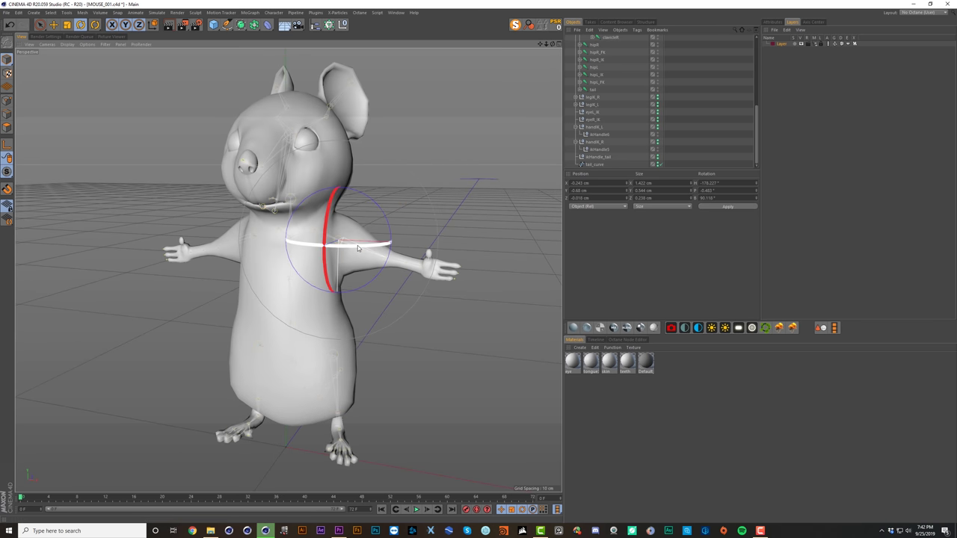
pyautogui.moveTo(380, 208); pyautogui.dragTo(355, 178)
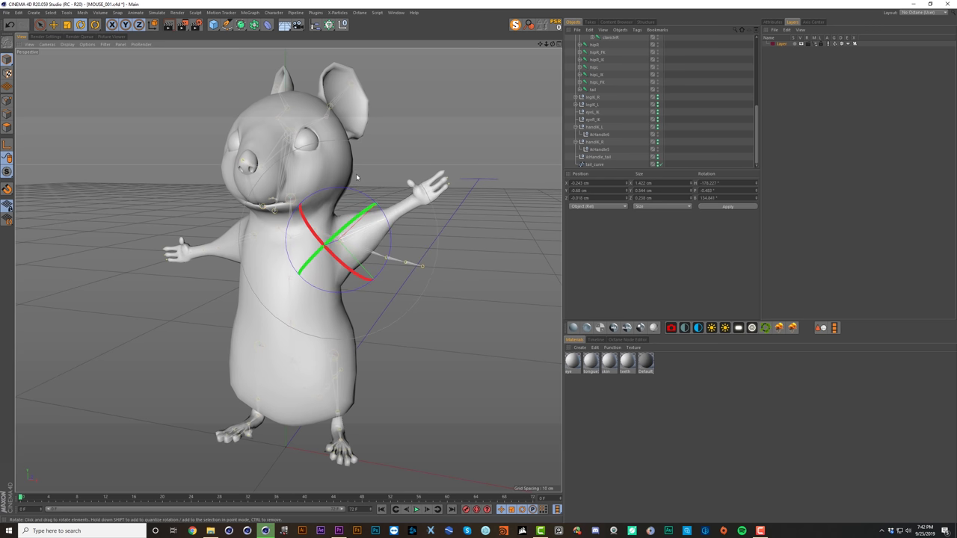
pyautogui.hotkey('ctrl', 'z')
# Step: Try rotating the upper-arm joint of the mouse's right arm, and undo both the rotation and the selection
pyautogui.keyDown('alt'); pyautogui.moveTo(345, 231); pyautogui.dragTo(211, 254); pyautogui.keyUp('alt')
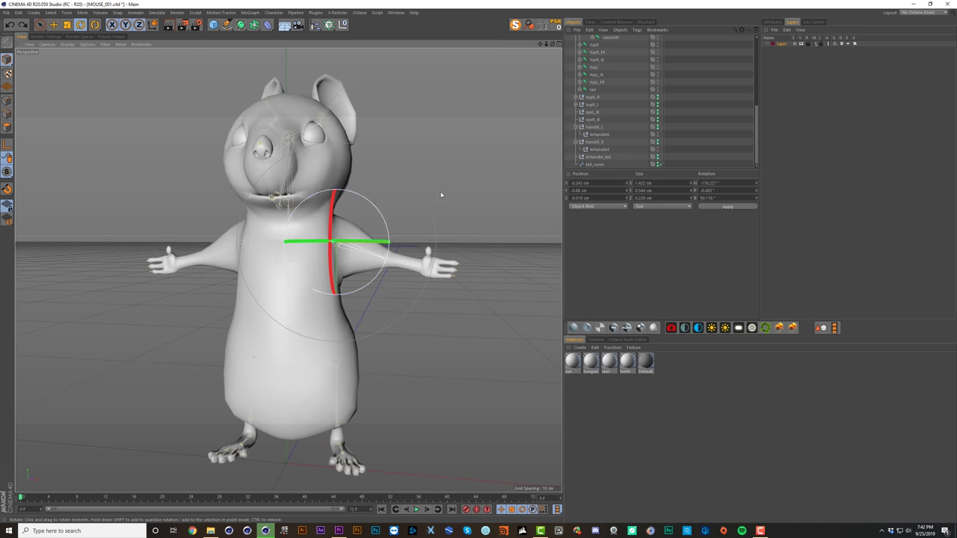
pyautogui.click(224, 253)
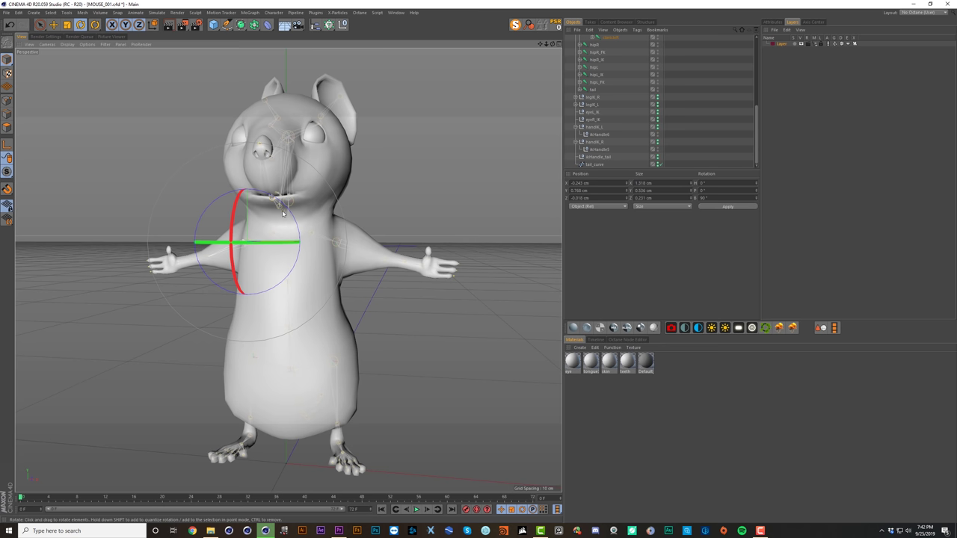
pyautogui.moveTo(284, 214); pyautogui.dragTo(290, 267)
pyautogui.hotkey('ctrl', 'z')
pyautogui.hotkey('ctrl', 'z')
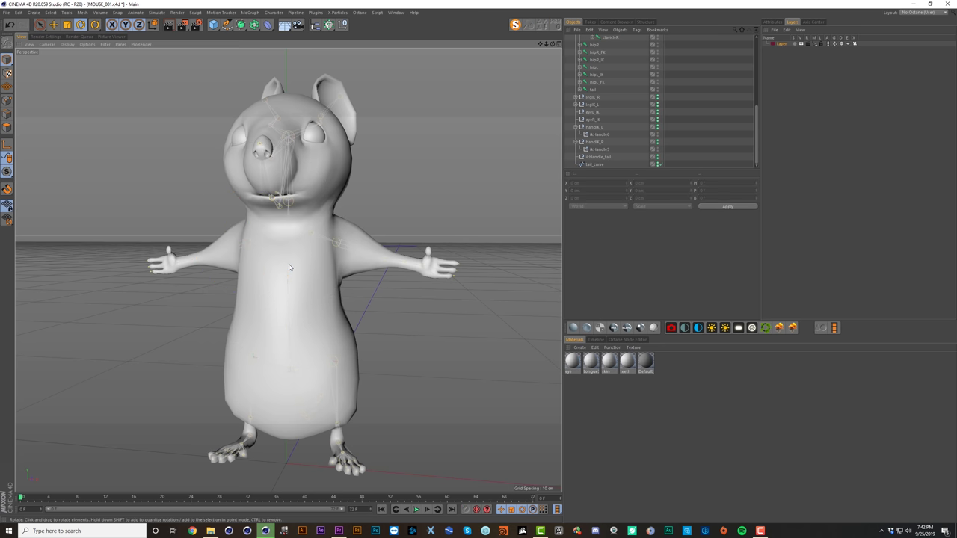
# Step: Try raising the mouse's right arm by rotating the overlapping joint at its shoulder, and undo the rotation
pyautogui.click(254, 254)
pyautogui.moveTo(254, 253)
pyautogui.mouseDown()
pyautogui.moveTo(295, 246)
pyautogui.moveTo(261, 257)
pyautogui.mouseUp()
pyautogui.click(219, 257)
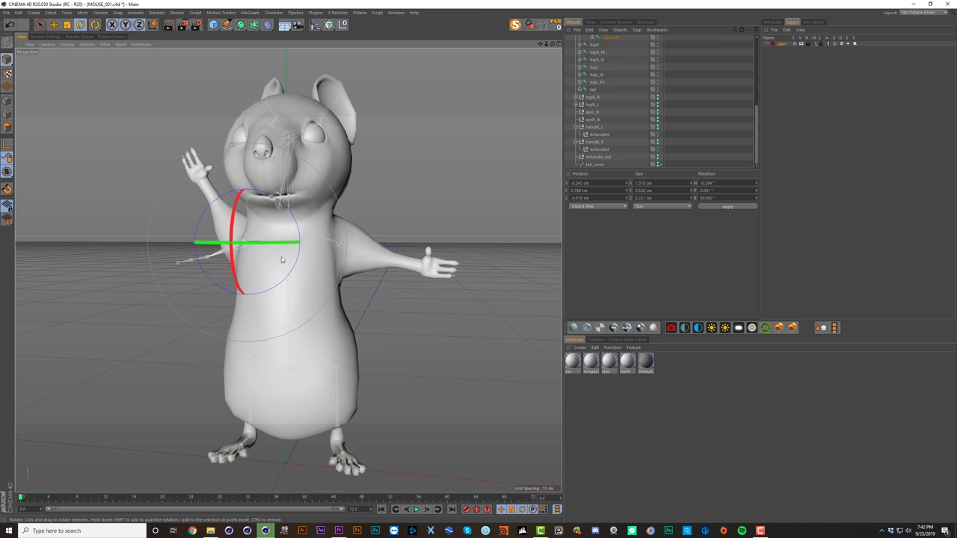
pyautogui.hotkey('ctrl', 'z')
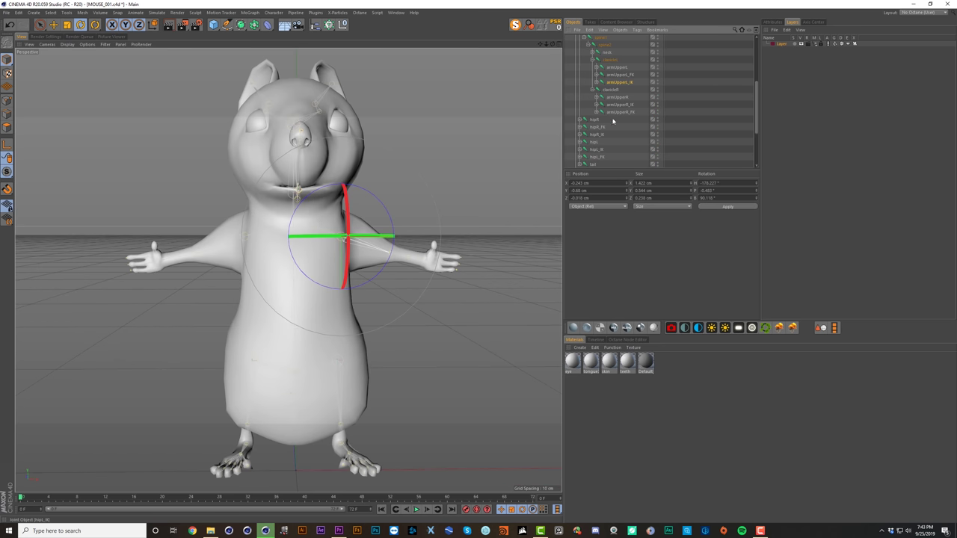
# Step: Delete the duplicate joints armUpperL_IK and armUpperL_FK under the left clavicle and select the matching duplicates under the right clavicle
pyautogui.click(631, 82)
pyautogui.moveTo(378, 193); pyautogui.dragTo(355, 158)
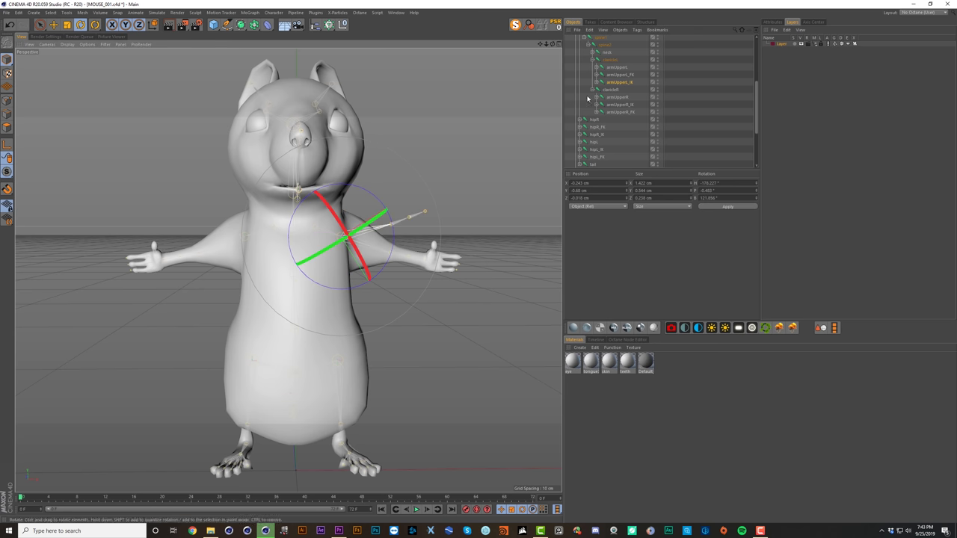
pyautogui.keyDown('shift'); pyautogui.click(625, 77); pyautogui.keyUp('shift')
pyautogui.press('Delete')
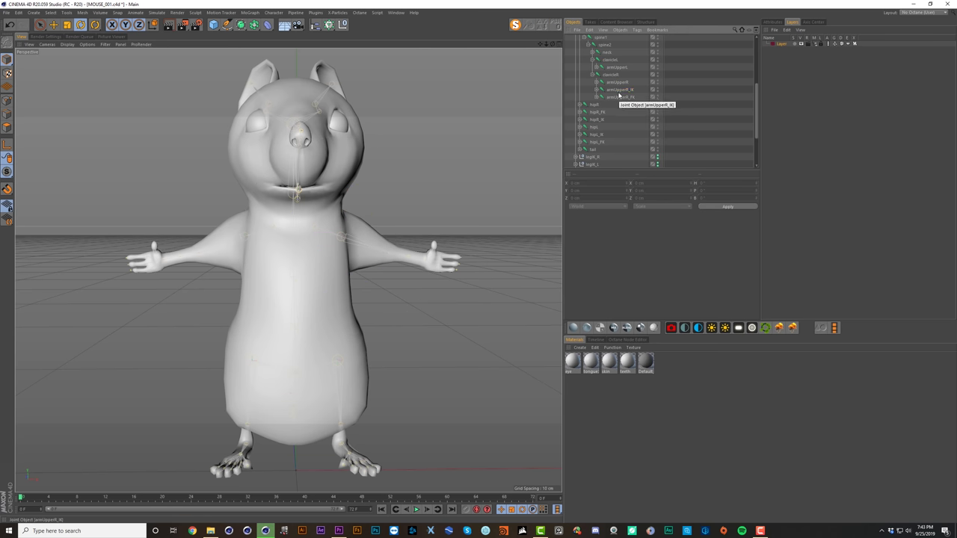
pyautogui.click(618, 98)
pyautogui.click(618, 105)
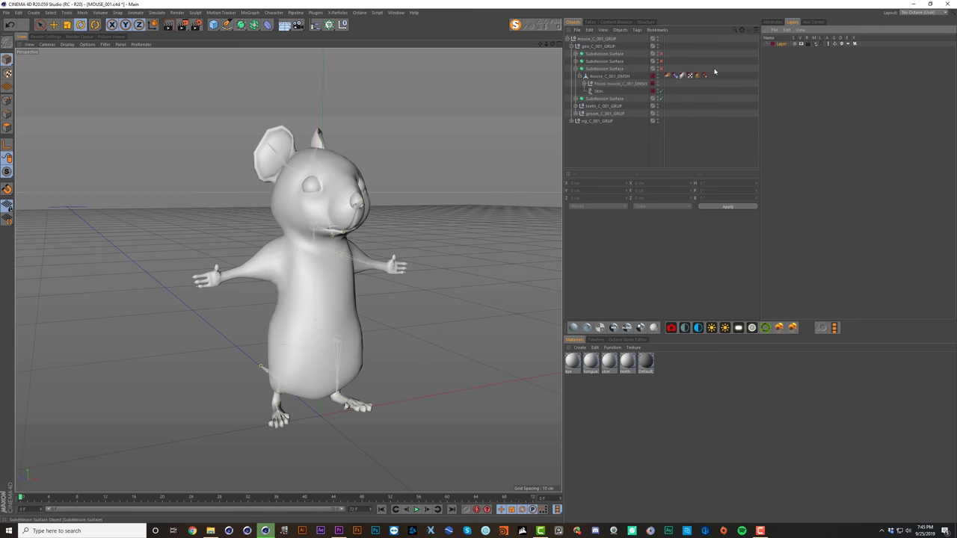
# Step: Try to add a Hair object with the Subdivision Surface above the mouse mesh selected
pyautogui.click(598, 76)
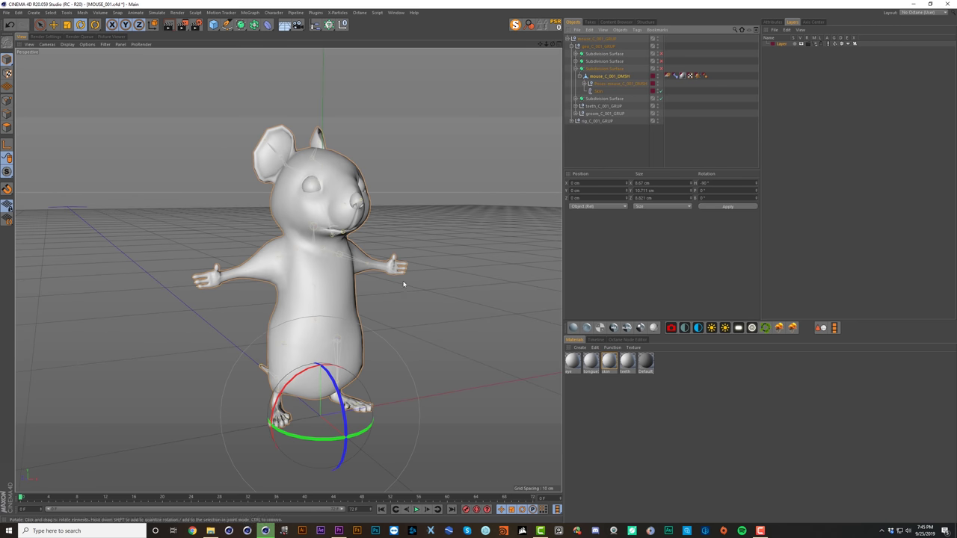
pyautogui.click(279, 263)
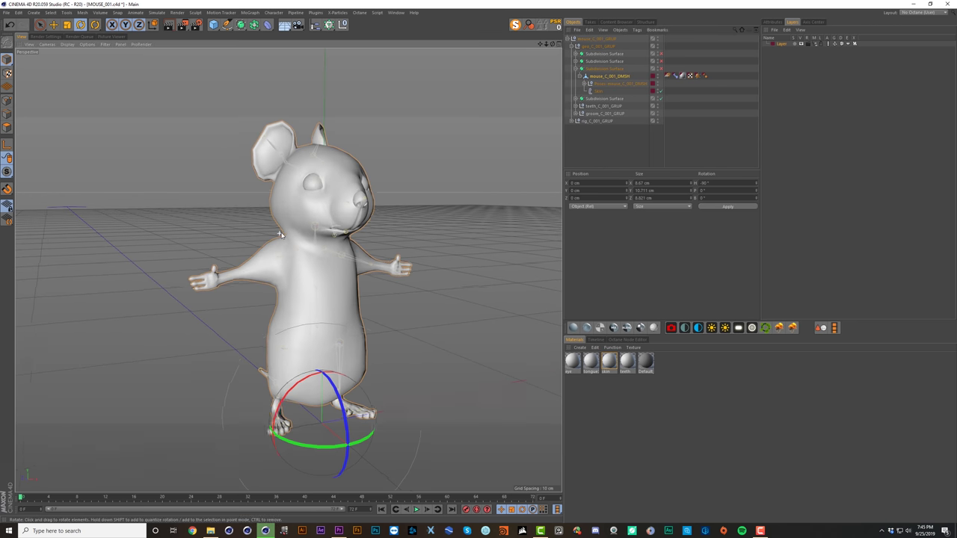
pyautogui.click(177, 13)
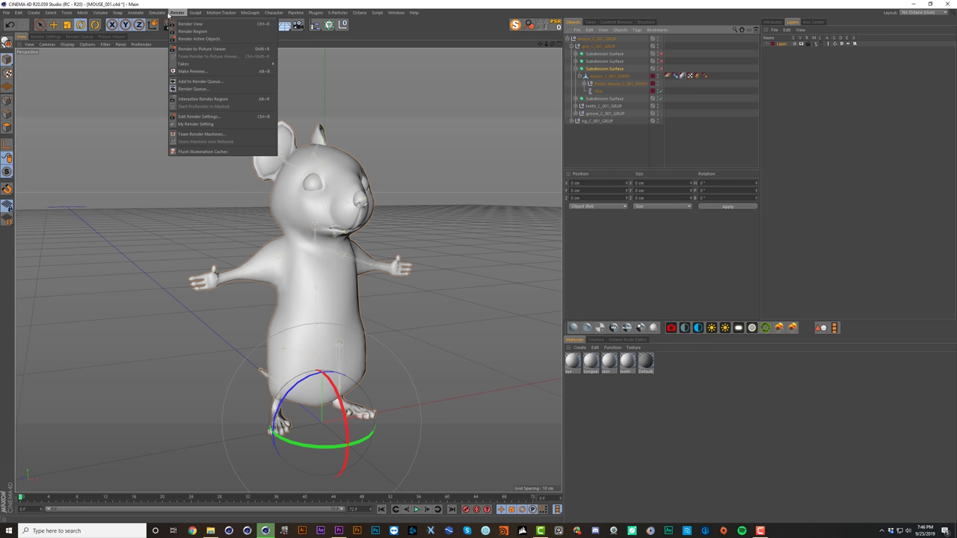
pyautogui.moveTo(153, 15)
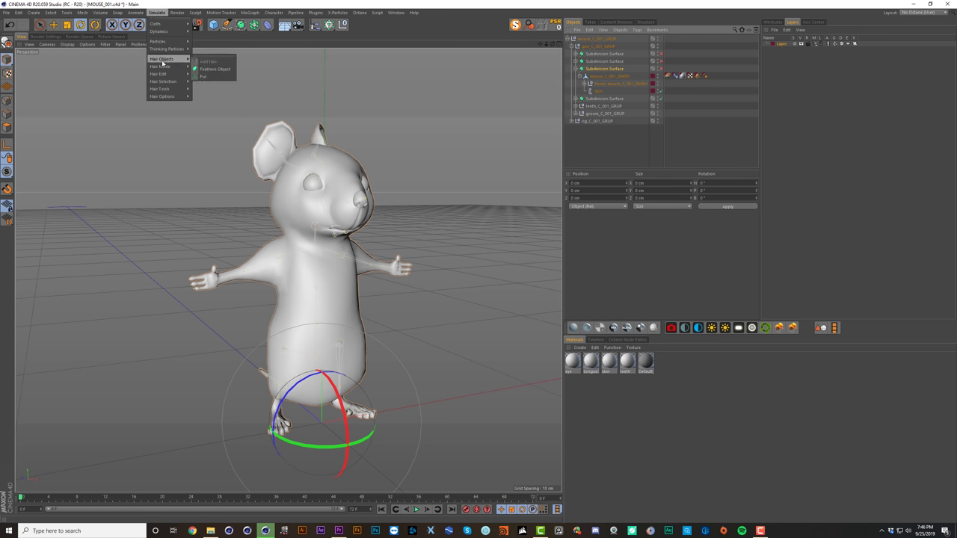
pyautogui.moveTo(192, 59)
pyautogui.click(620, 77)
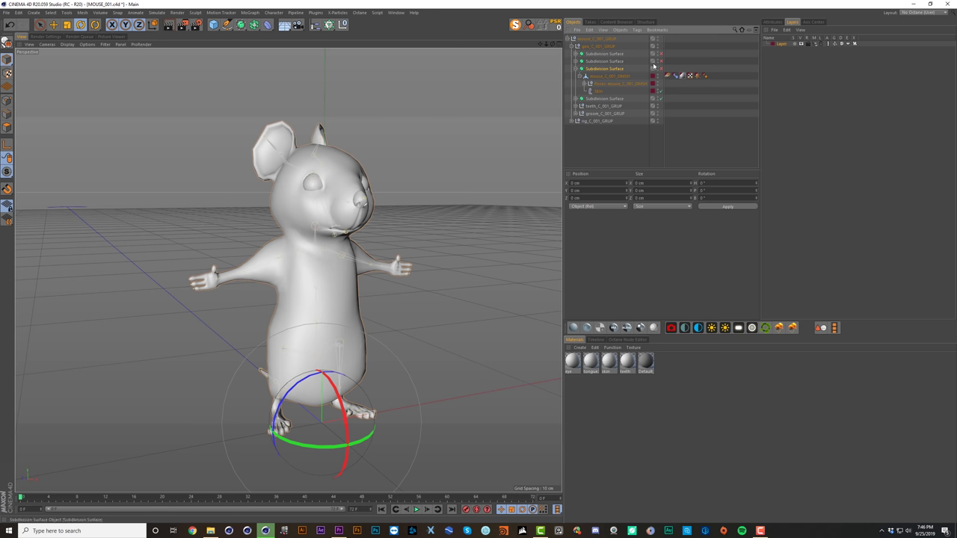
pyautogui.click(157, 13)
pyautogui.moveTo(168, 59)
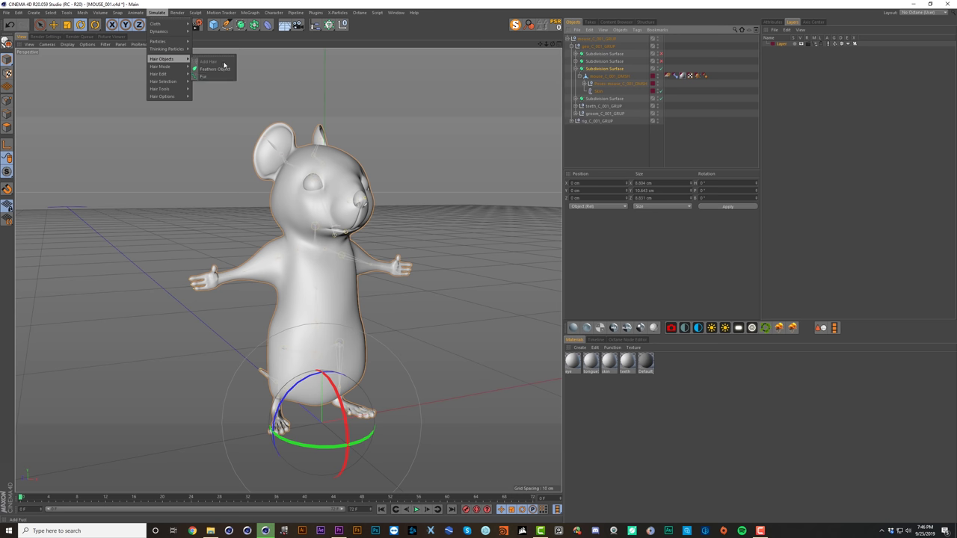
pyautogui.click(682, 72)
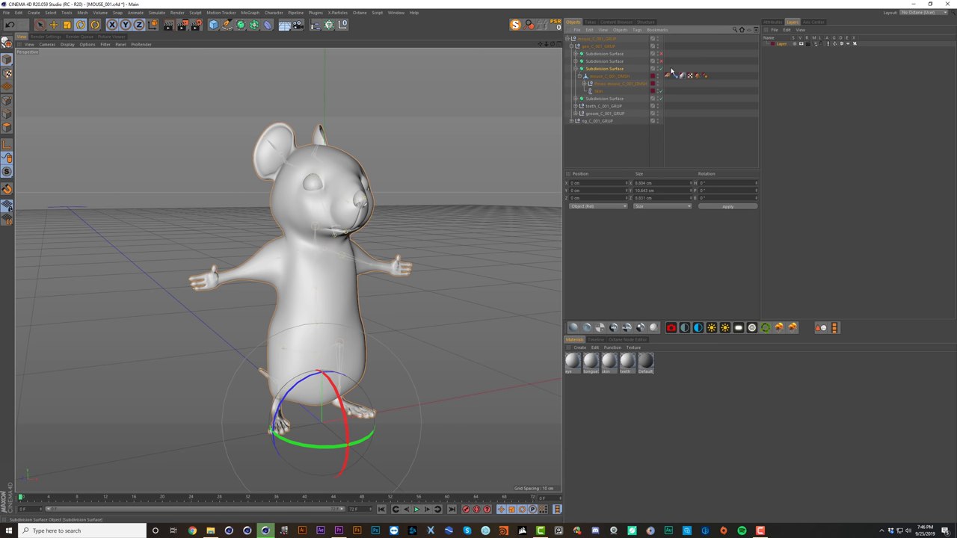
# Step: Select the mouse_C_001_DMSH mesh in polygon mode and add a Hair object to it
pyautogui.click(610, 76)
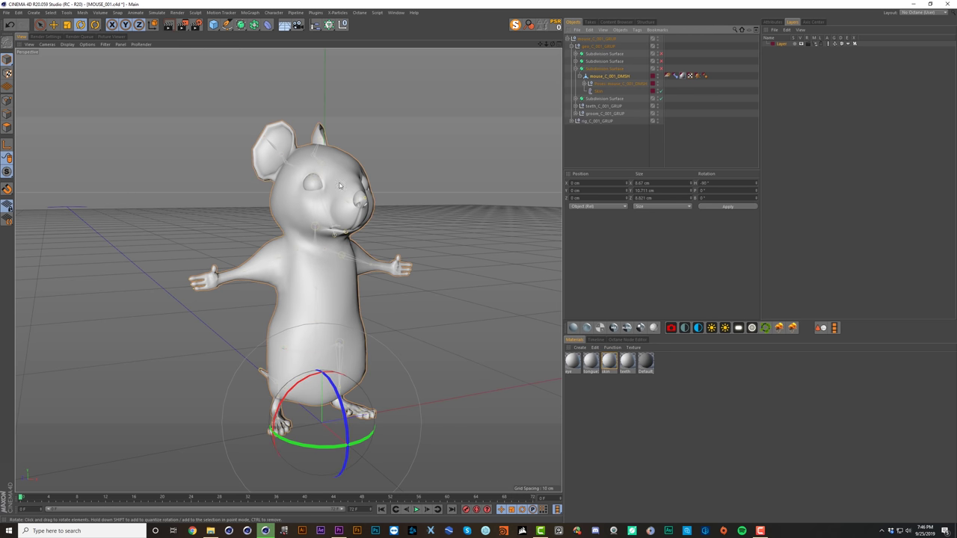
pyautogui.press('Return')
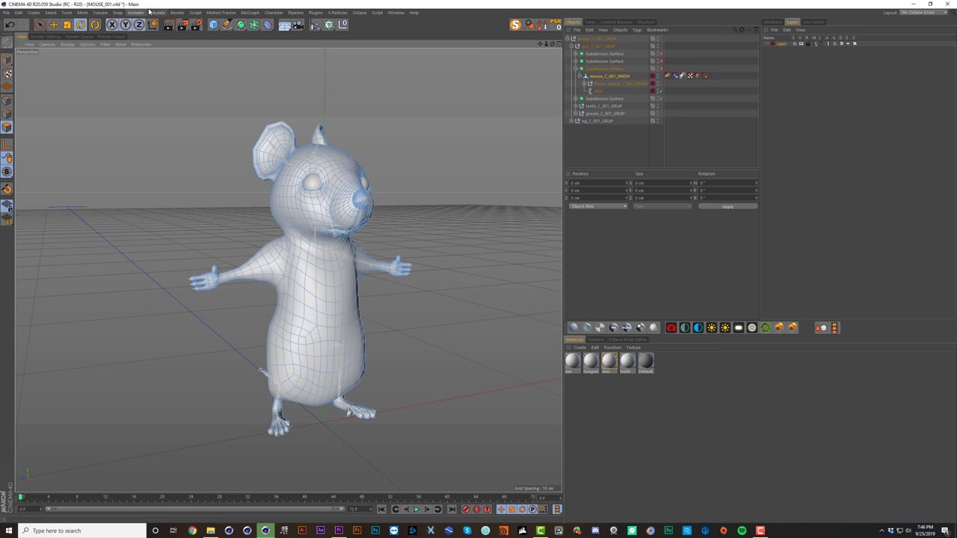
pyautogui.click(158, 13)
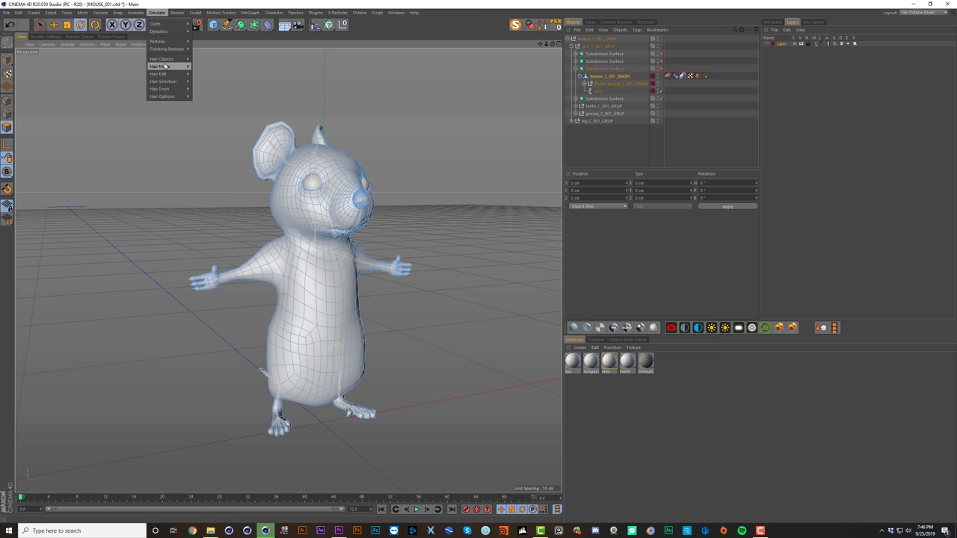
pyautogui.moveTo(169, 59)
pyautogui.click(208, 61)
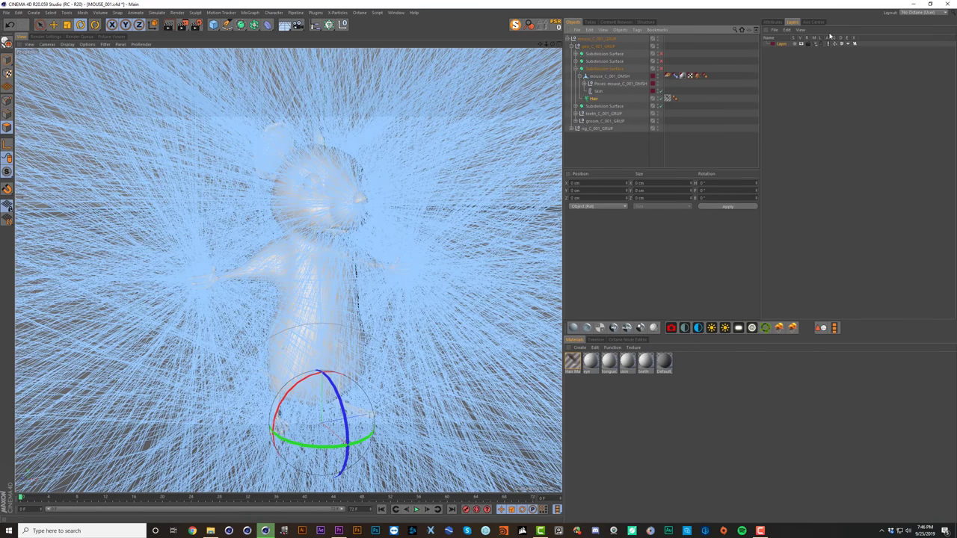
# Step: Set the length of the hair guides to 0.1 cm
pyautogui.click(781, 22)
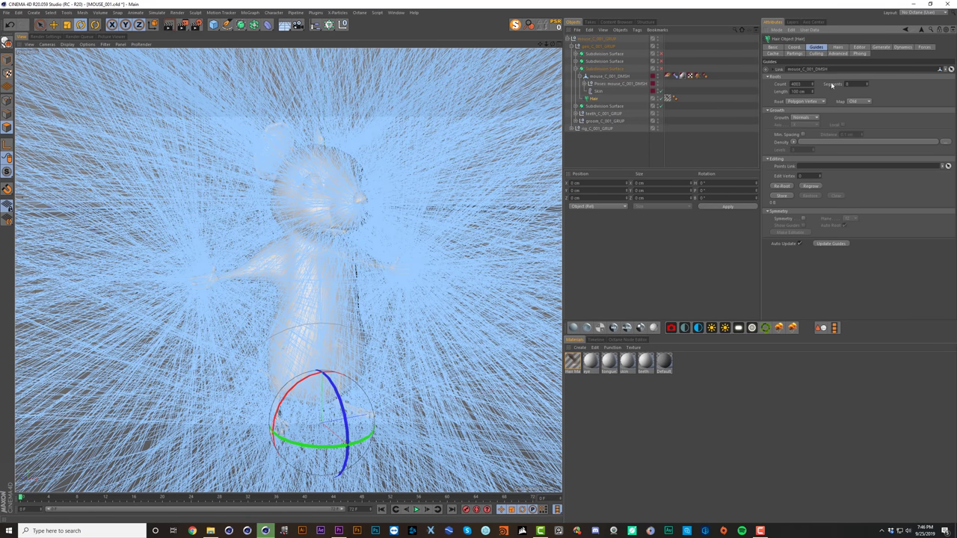
pyautogui.doubleClick(806, 91)
pyautogui.write('0.1')
pyautogui.press('Return')
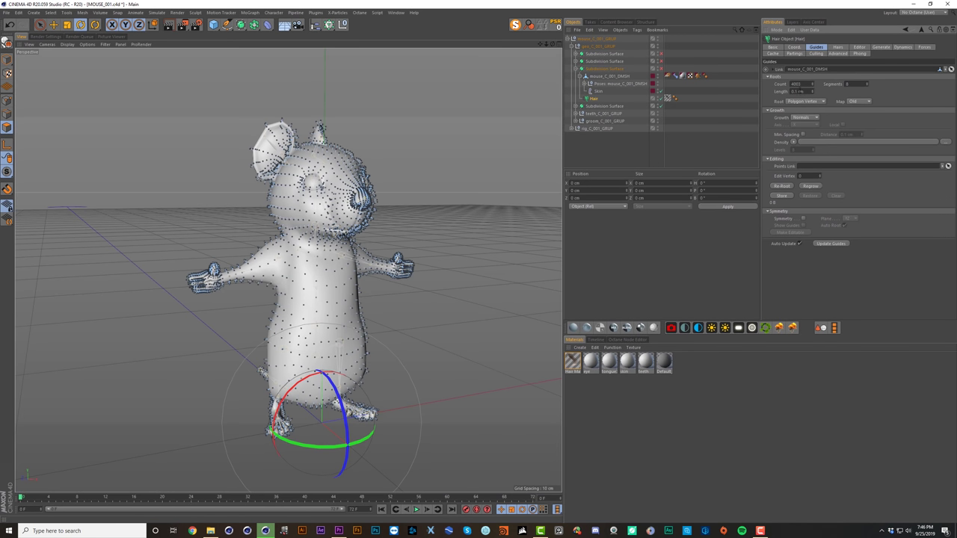
pyautogui.keyDown('alt'); pyautogui.moveTo(293, 200); pyautogui.dragTo(236, 209); pyautogui.keyUp('alt')
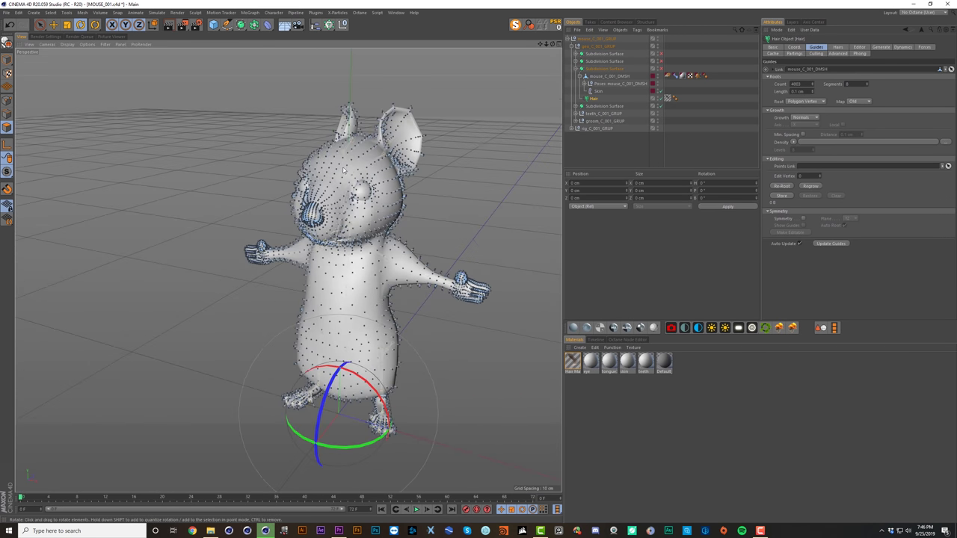
# Step: Set the hair guides' root placement to Polygon Area and regrow the guides over the mouse
pyautogui.click(806, 103)
pyautogui.click(798, 118)
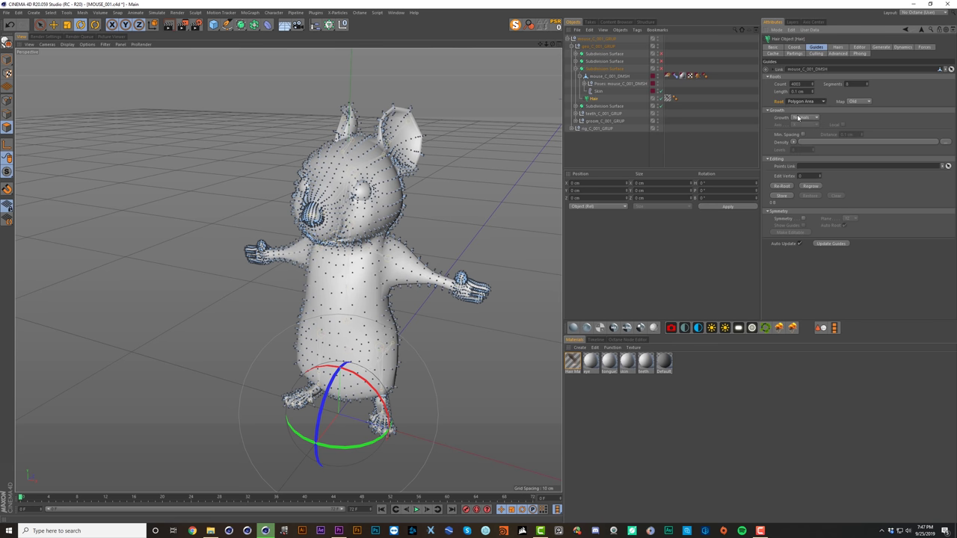
pyautogui.click(811, 187)
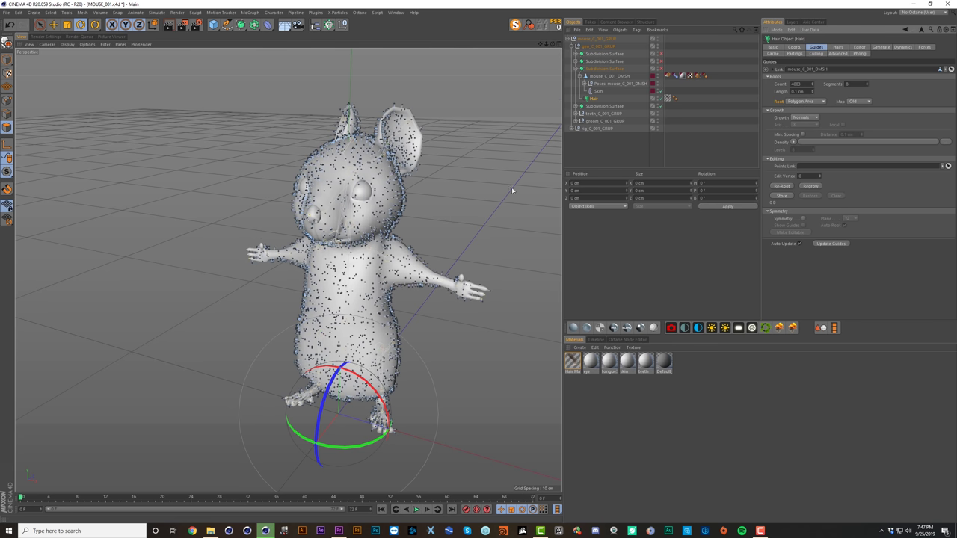
pyautogui.keyDown('alt'); pyautogui.moveTo(382, 189); pyautogui.dragTo(378, 154); pyautogui.keyUp('alt')
# Step: Look through the perspective viewport's Display and View settings
pyautogui.hotkey('ctrl', 'shift', 'z')
pyautogui.hotkey('shift', 'v')
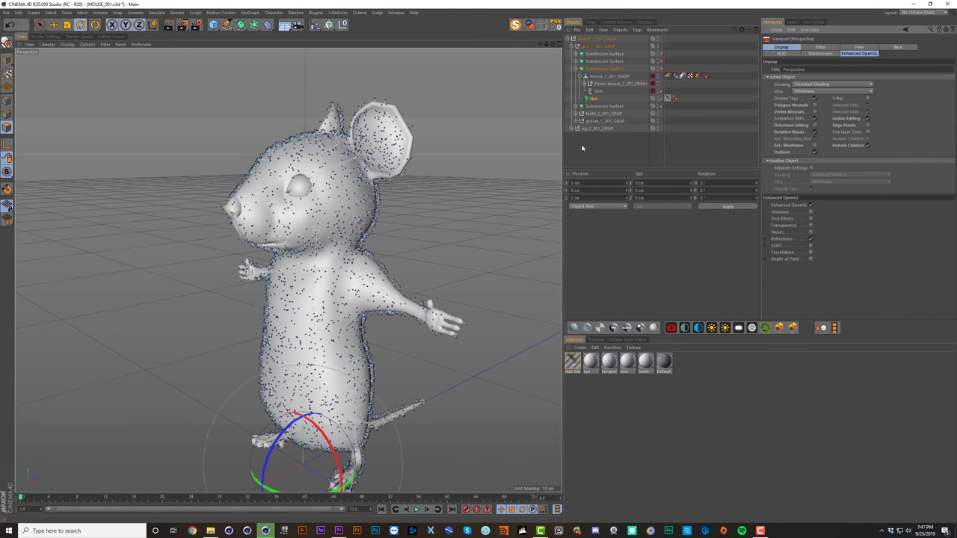
pyautogui.click(860, 47)
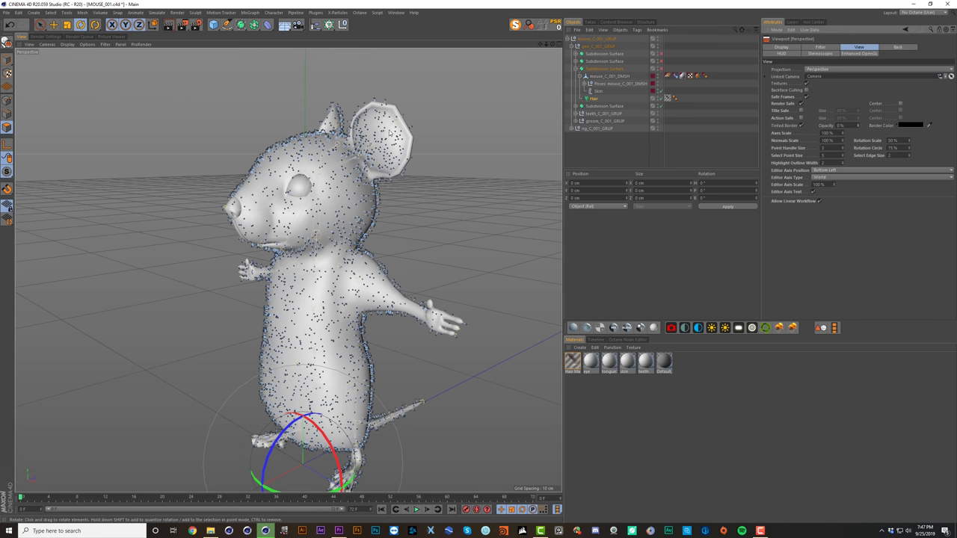
pyautogui.moveTo(378, 163); pyautogui.dragTo(431, 166)
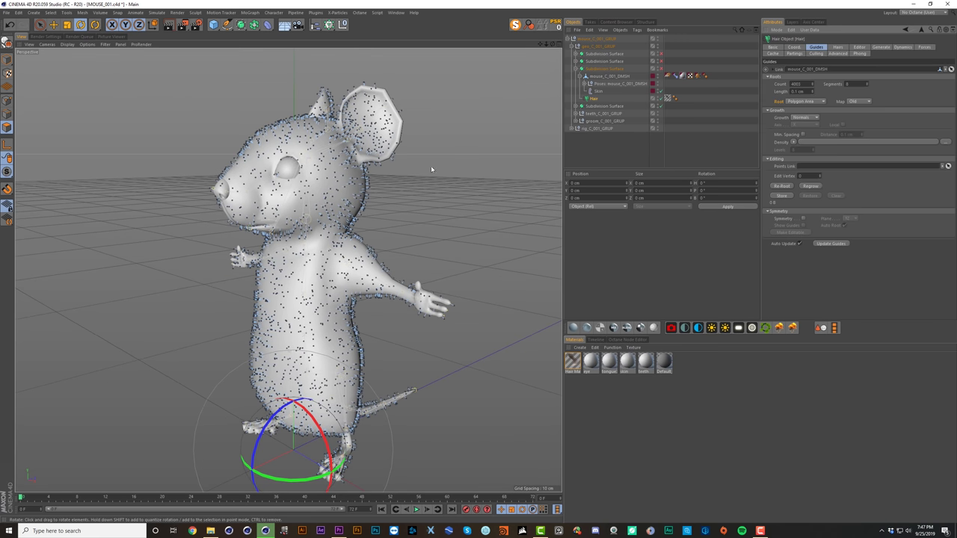
# Step: Set the Hair object's editor display to Hair Lines
pyautogui.click(838, 47)
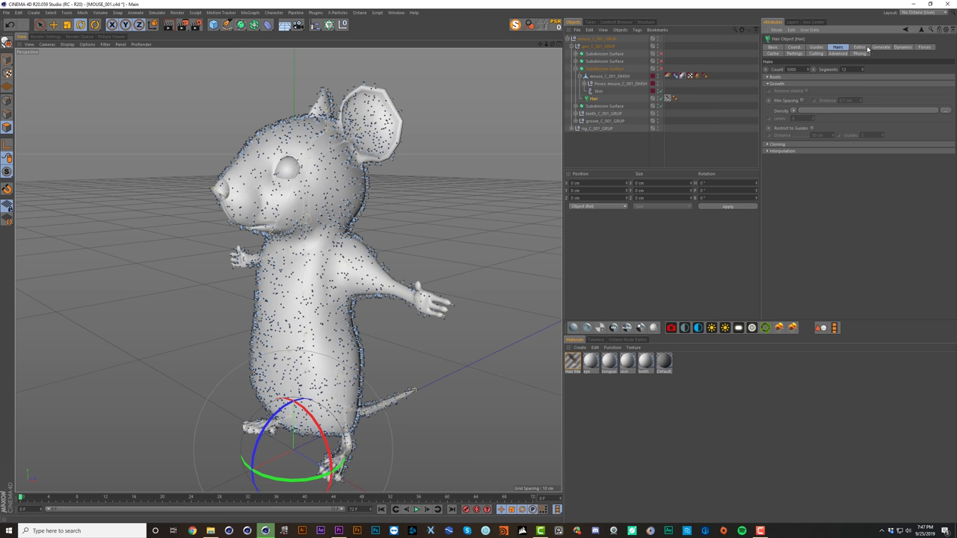
pyautogui.click(860, 47)
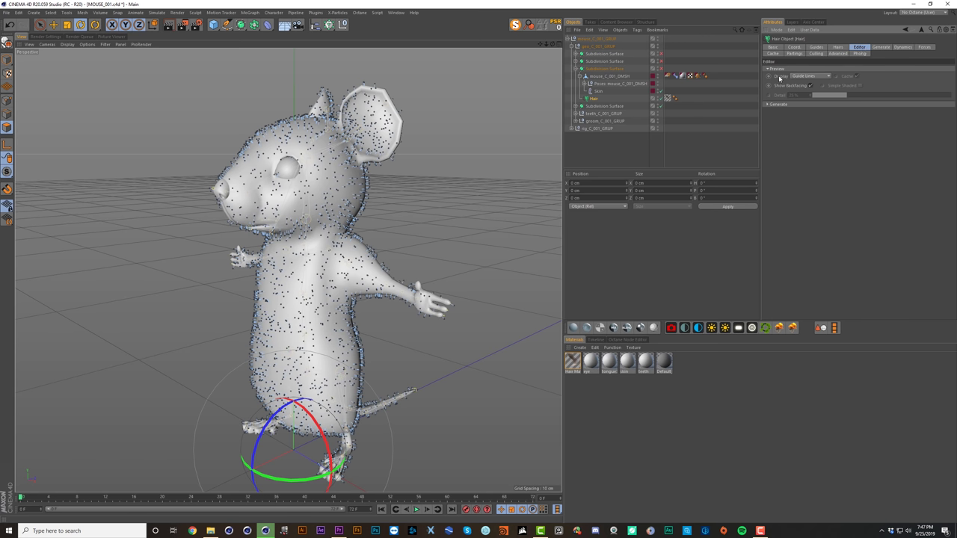
pyautogui.click(804, 76)
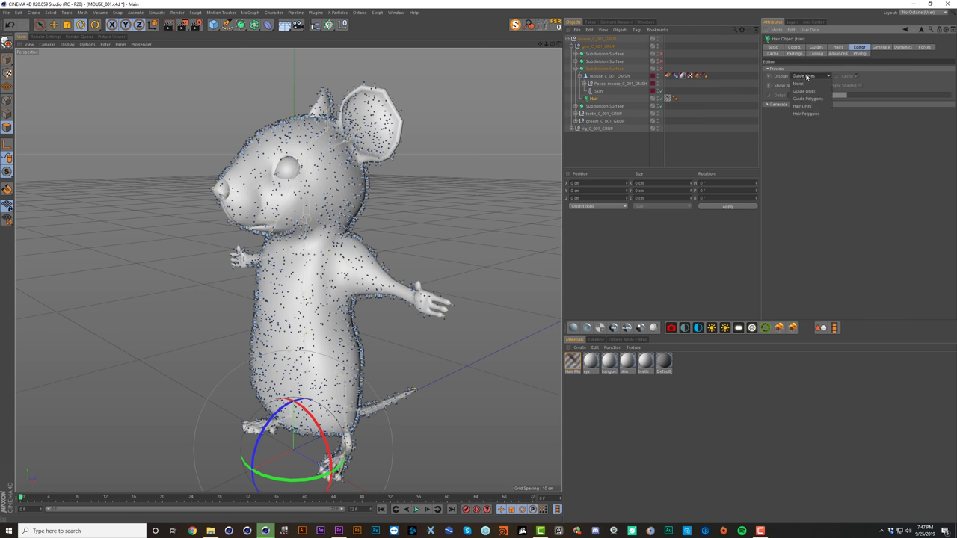
pyautogui.click(808, 106)
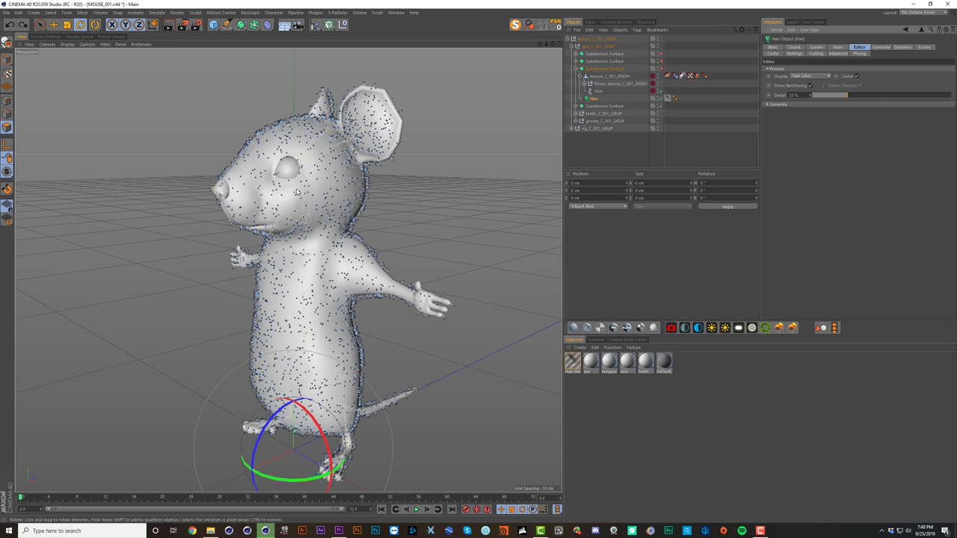
# Step: Set the hair count to 50000 and raise the editor preview detail to its maximum
pyautogui.click(837, 47)
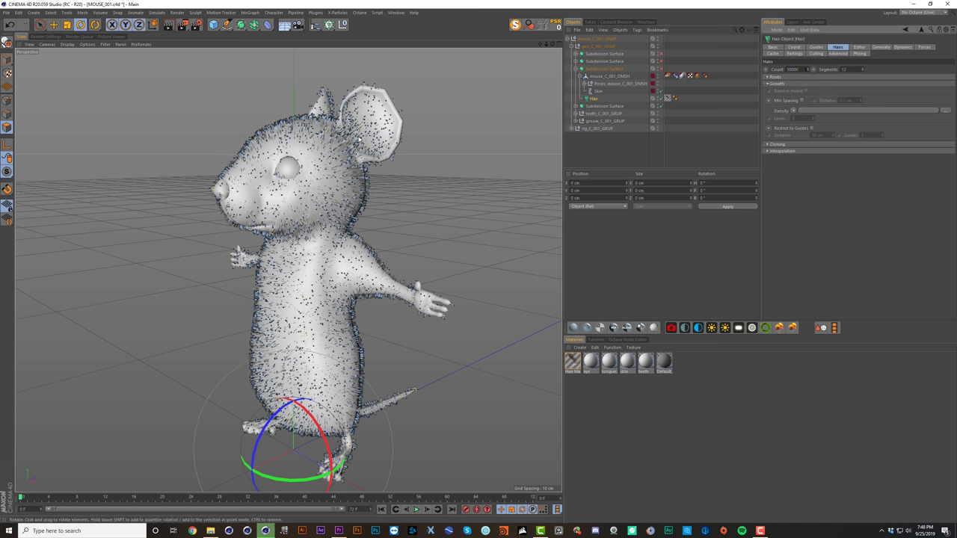
pyautogui.click(859, 47)
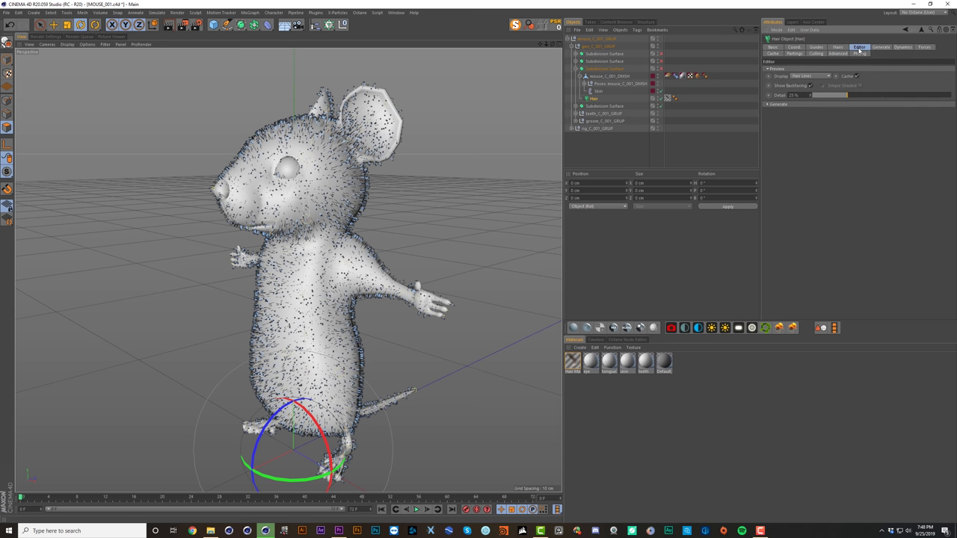
pyautogui.moveTo(870, 97); pyautogui.dragTo(954, 98)
pyautogui.keyDown('alt'); pyautogui.moveTo(339, 157); pyautogui.dragTo(427, 157); pyautogui.keyUp('alt')
# Step: Set the hair count to 500000 and turn on the Subdivision Surface around the mouse mesh
pyautogui.click(838, 47)
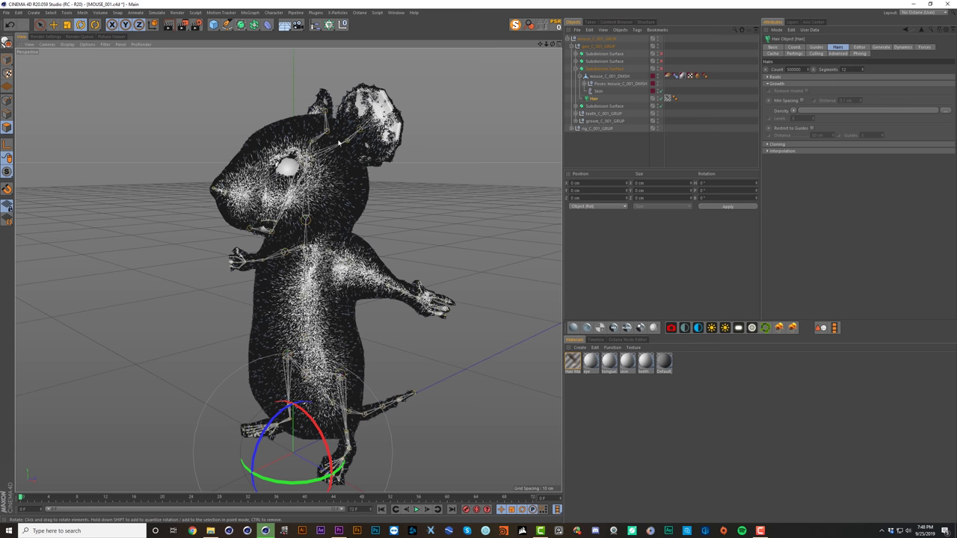
pyautogui.scroll(5, 328, 156)
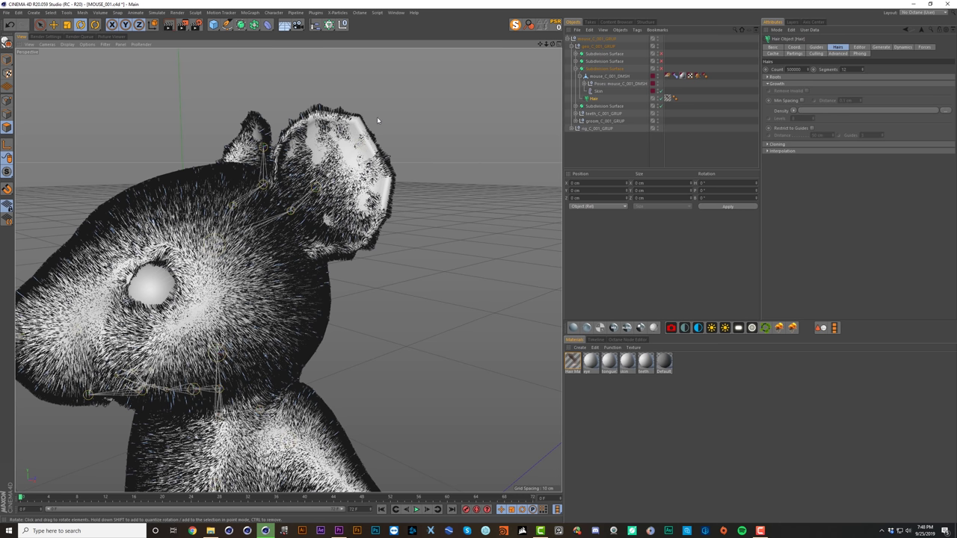
pyautogui.click(661, 69)
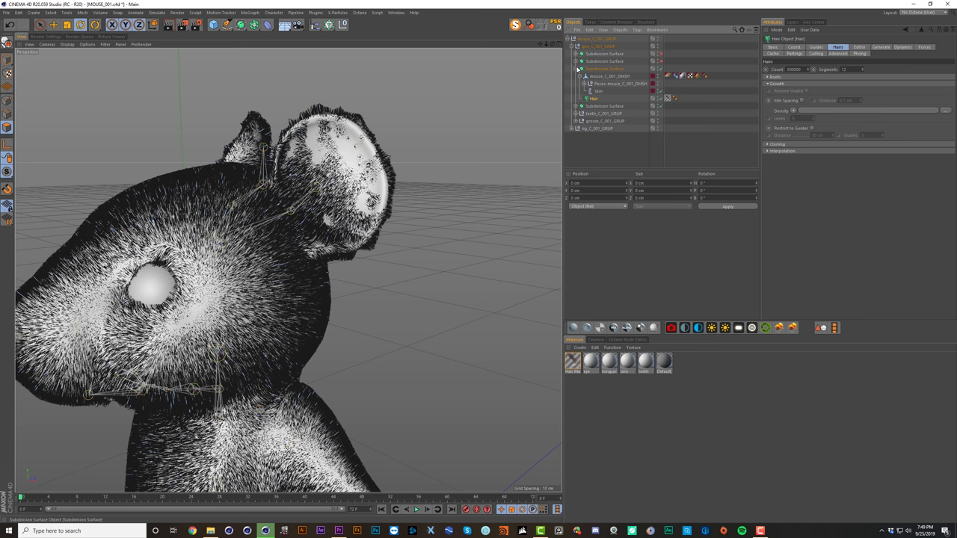
pyautogui.click(817, 47)
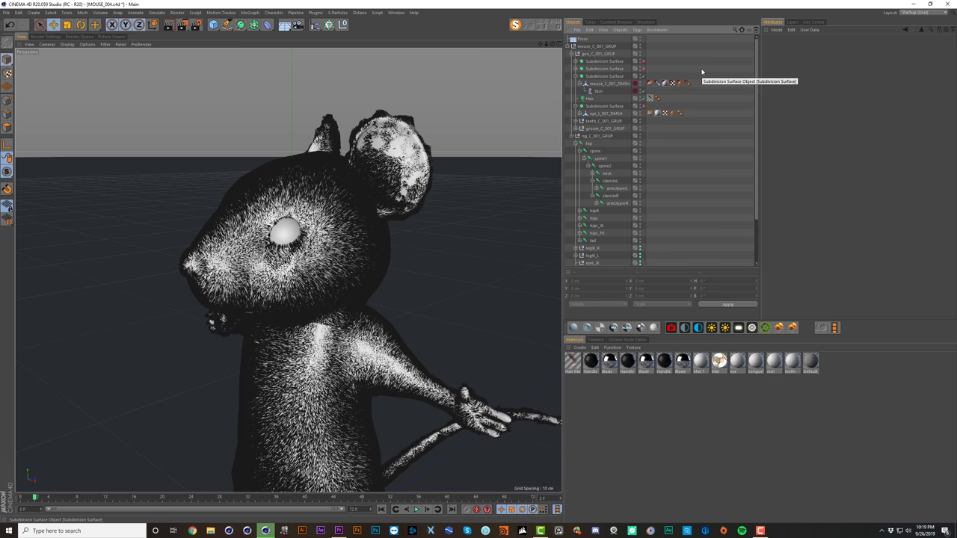
# Step: Add a Connect object as the parent of the Subdivision Surface that contains the mouse mesh
pyautogui.click(606, 75)
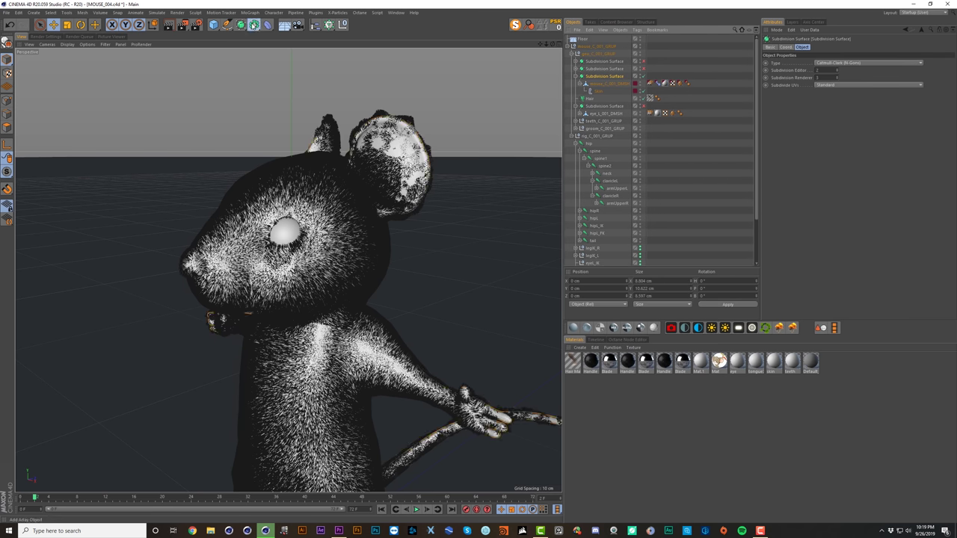
pyautogui.click(254, 25)
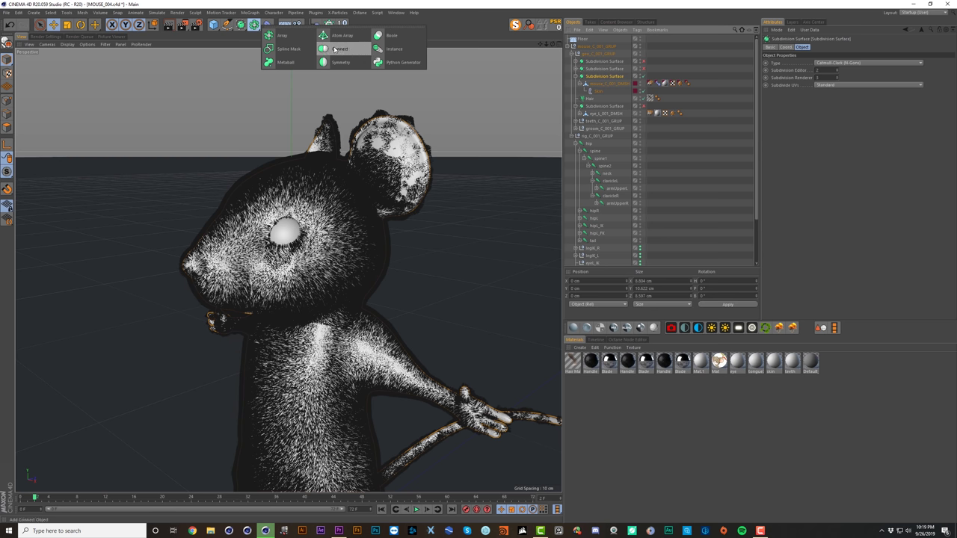
pyautogui.keyDown('alt'); pyautogui.click(334, 49); pyautogui.keyUp('alt')
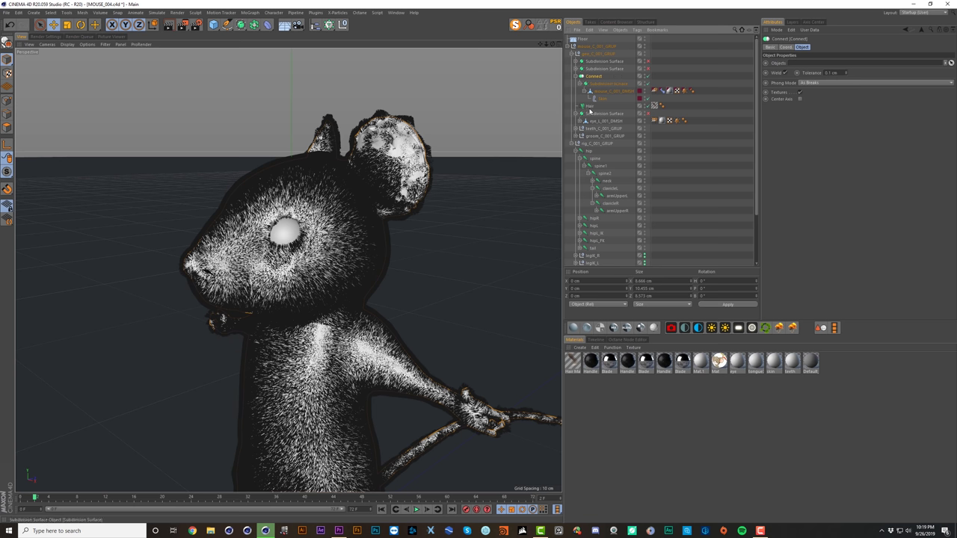
# Step: Link the Hair object's guides to the Connect object instead of the mouse mesh and regrow the hair
pyautogui.click(590, 106)
pyautogui.click(813, 48)
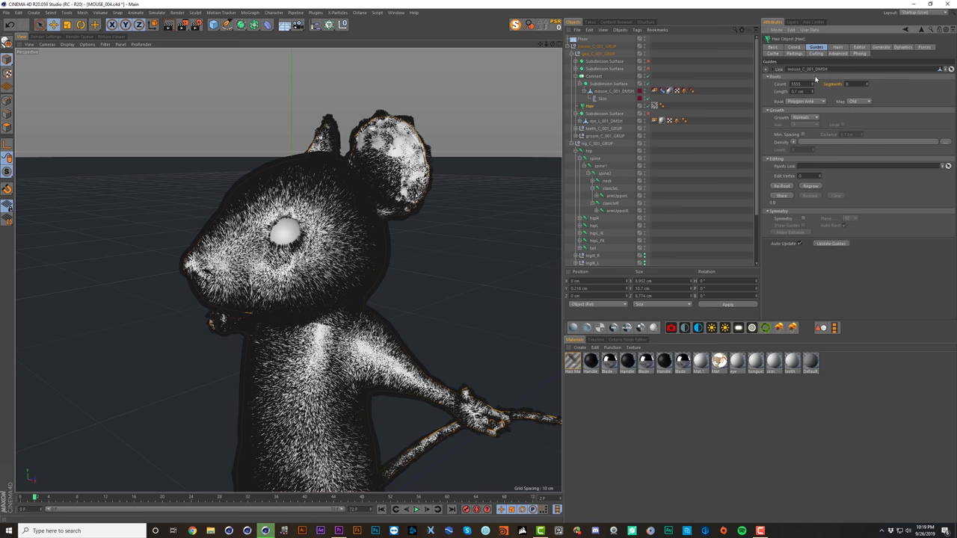
pyautogui.moveTo(594, 77); pyautogui.dragTo(793, 70)
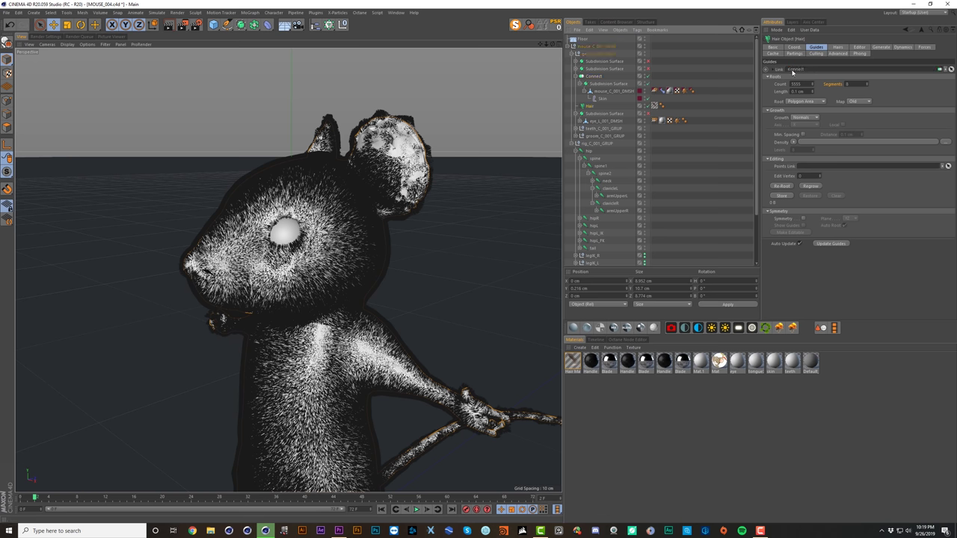
pyautogui.click(810, 184)
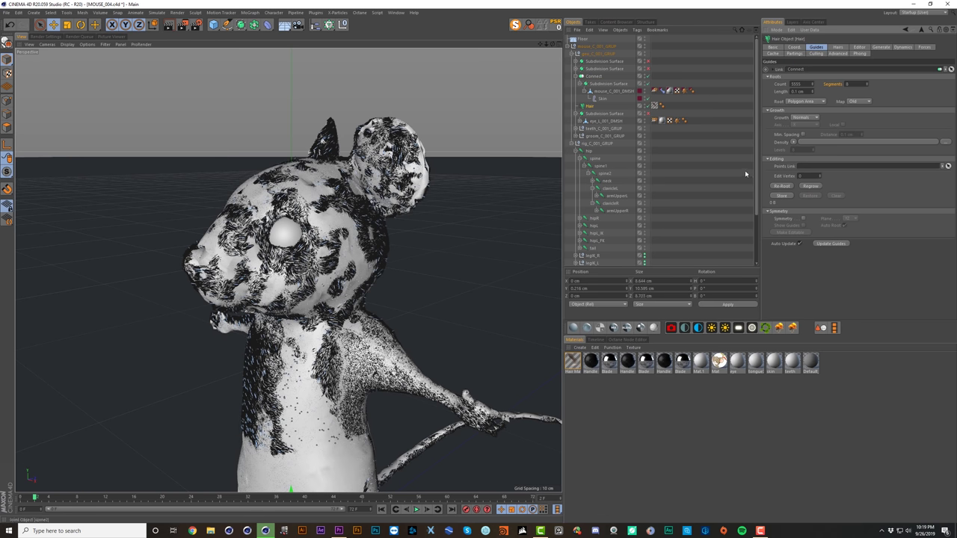
# Step: With the Hair object temporarily disabled, turn off Weld on the Connect object, and regrow the re-enabled hair
pyautogui.click(650, 107)
pyautogui.click(645, 107)
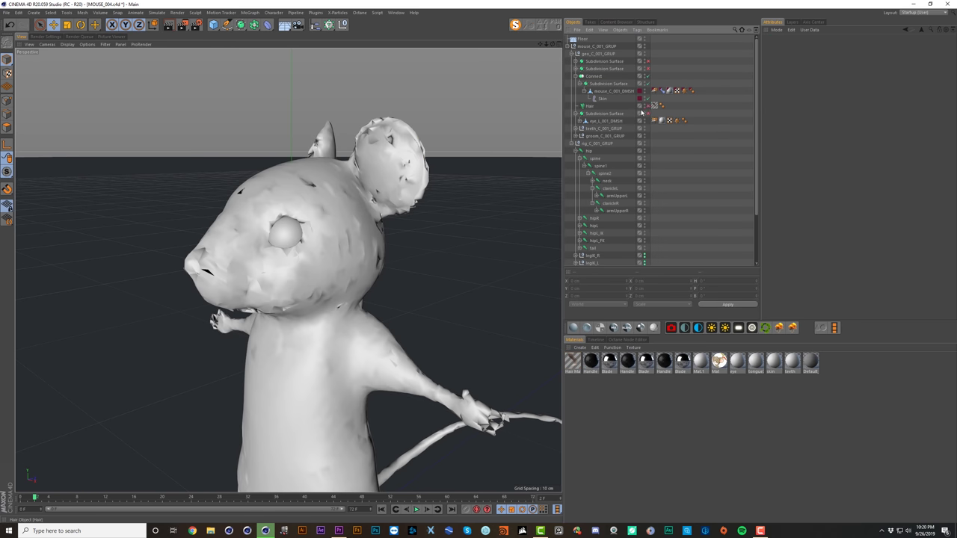
pyautogui.click(594, 76)
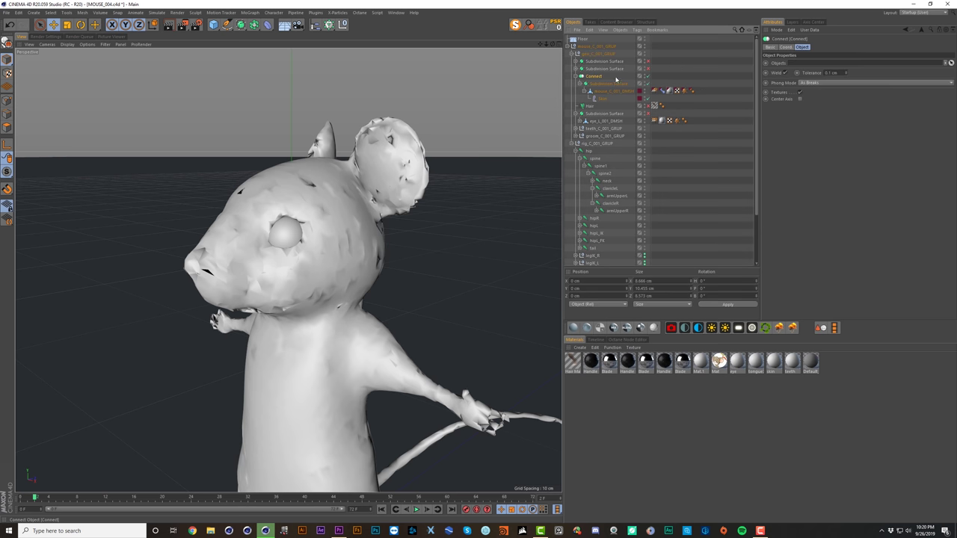
pyautogui.click(785, 72)
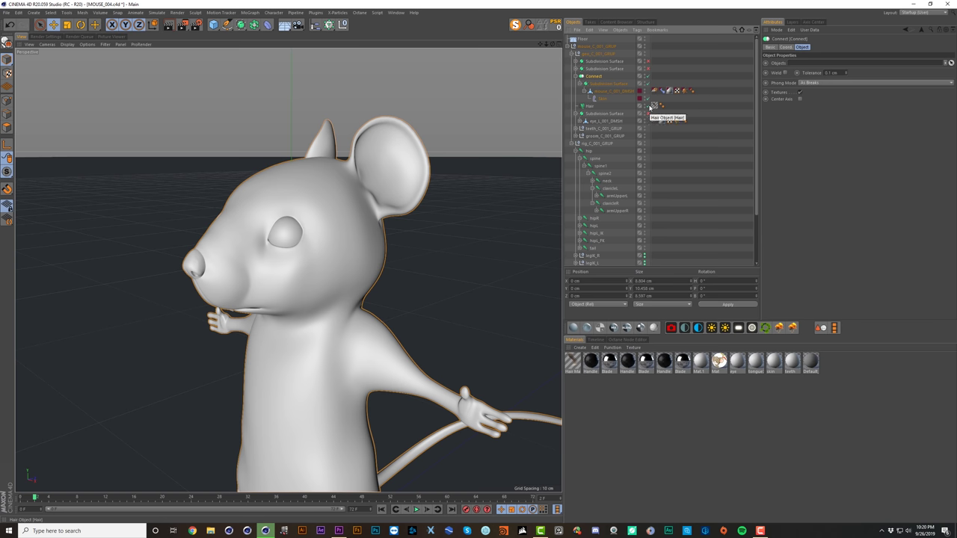
pyautogui.click(650, 107)
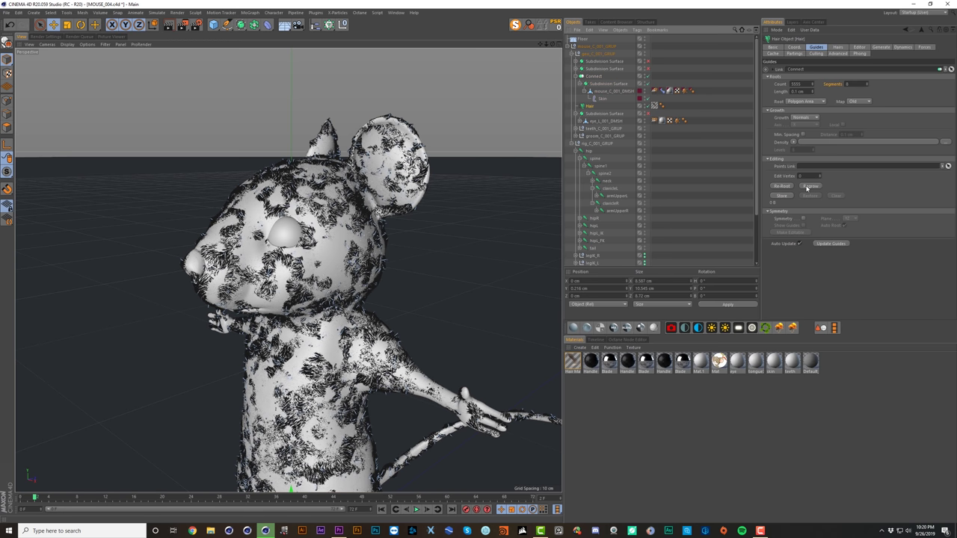
pyautogui.click(682, 142)
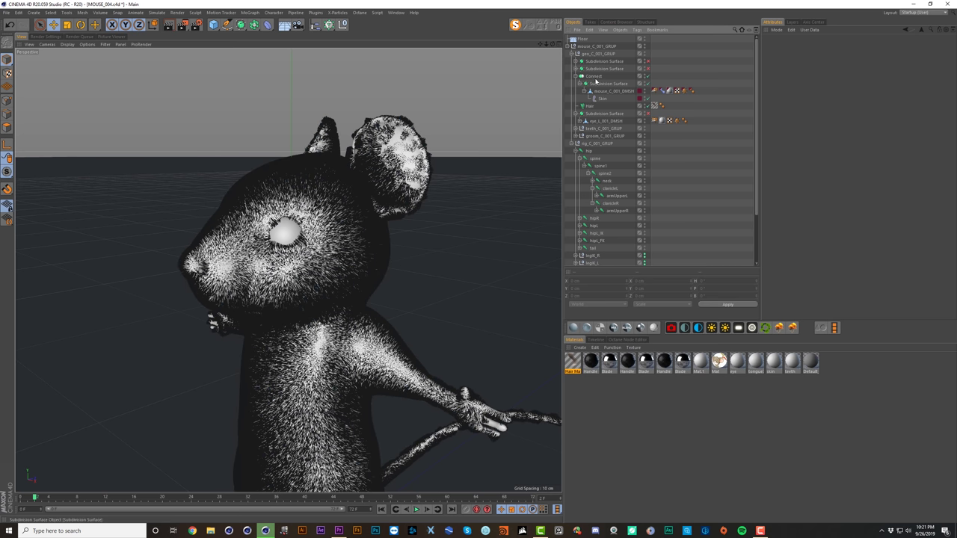
# Step: Take the mouse's Subdivision Surface out of the Connect object and delete the Pose Morph tag from the mouse mesh
pyautogui.moveTo(604, 83); pyautogui.dragTo(599, 74)
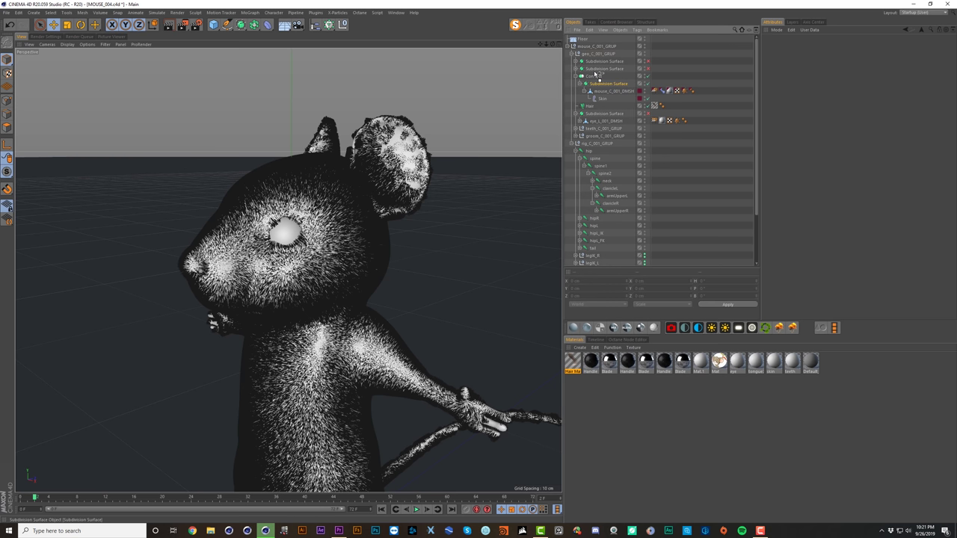
pyautogui.click(658, 83)
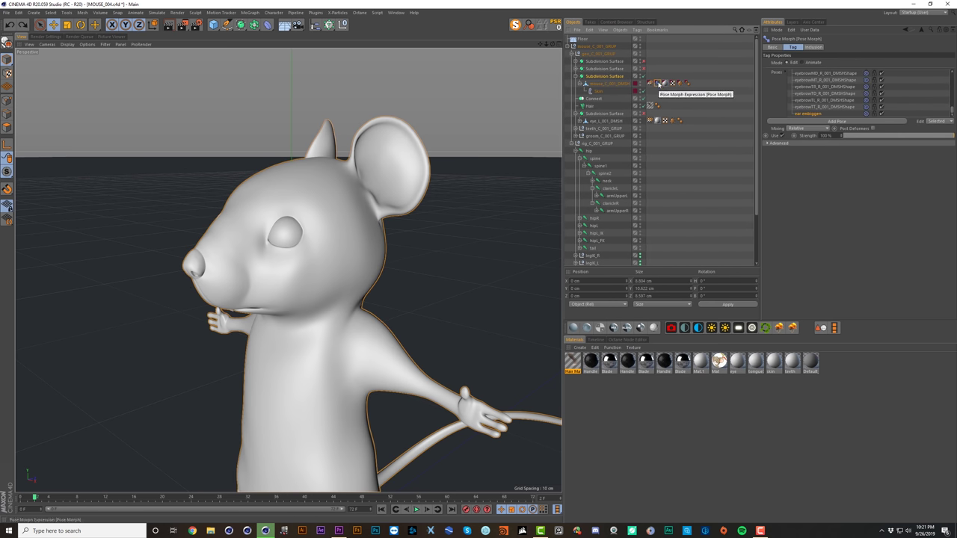
pyautogui.press('Delete')
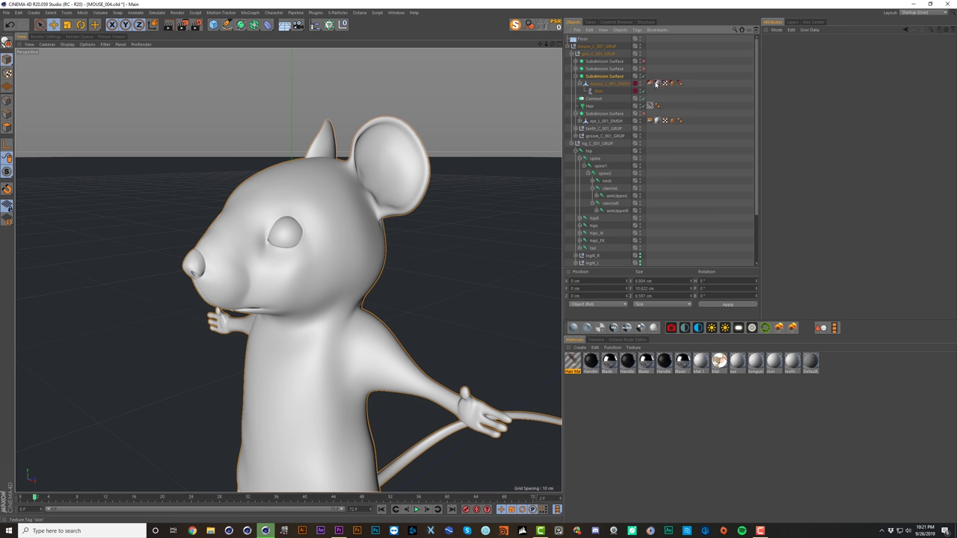
# Step: Make the mouse's Subdivision Surface editable, pull the resulting mesh out of its null, and regrow the hair linked to that mesh
pyautogui.click(614, 77)
pyautogui.press('c')
pyautogui.click(577, 76)
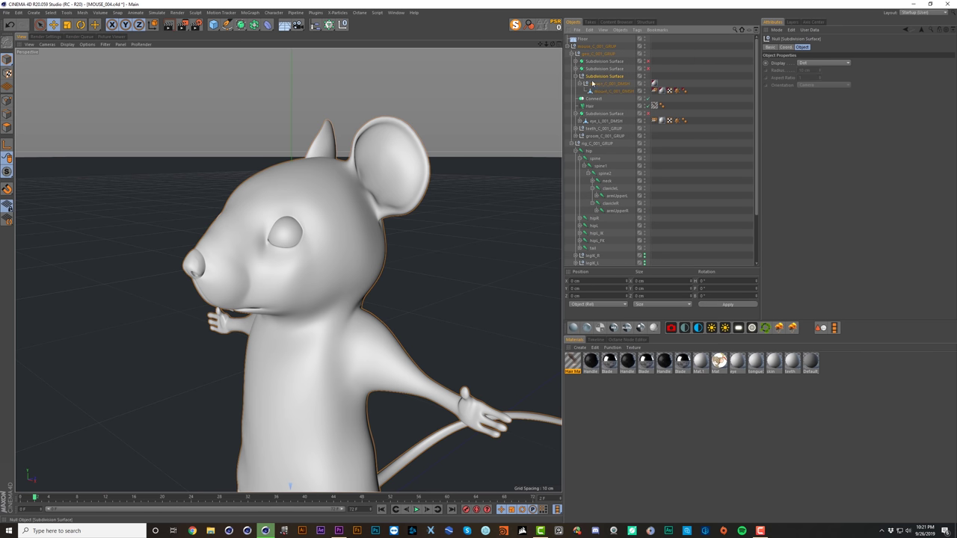
pyautogui.moveTo(610, 90); pyautogui.dragTo(590, 77)
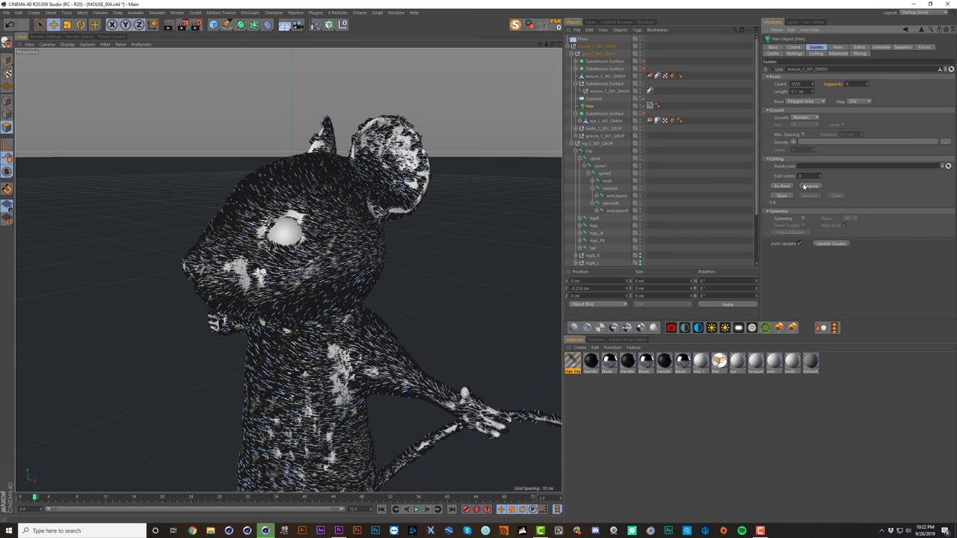
pyautogui.click(440, 190)
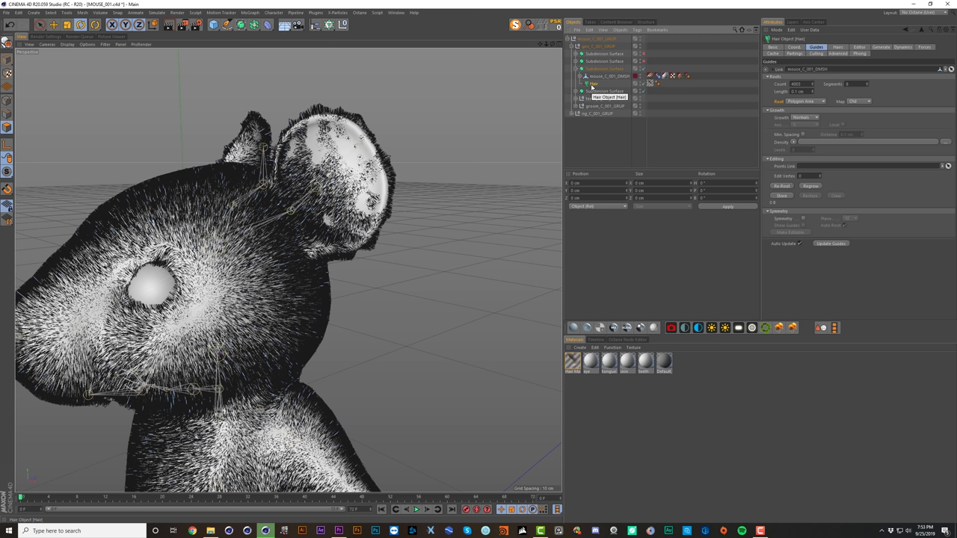
# Step: Delete the Hair object from the mouse's Subdivision Surface
pyautogui.press('Delete')
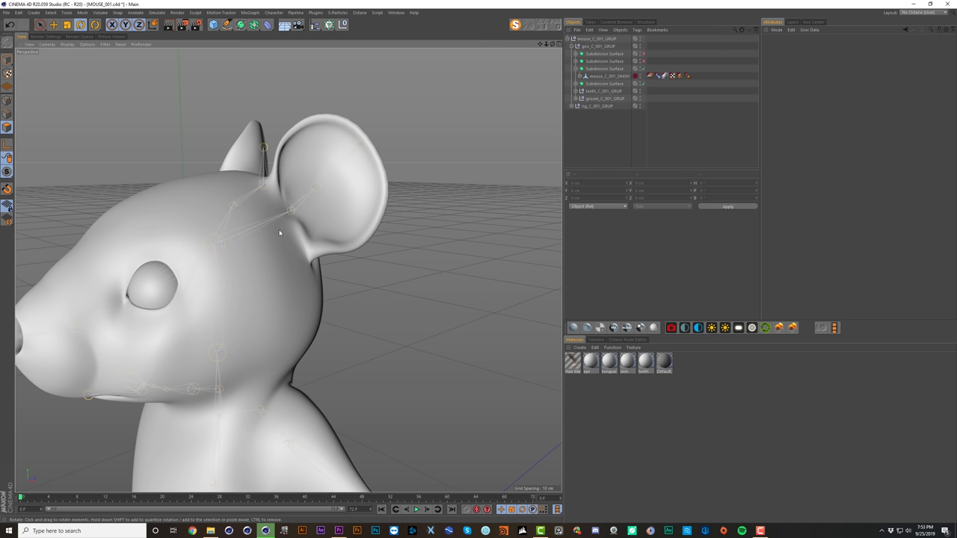
pyautogui.keyDown('alt'); pyautogui.moveTo(279, 231); pyautogui.dragTo(265, 260, button='right'); pyautogui.keyUp('alt')
pyautogui.keyDown('alt'); pyautogui.moveTo(264, 260); pyautogui.dragTo(323, 230); pyautogui.keyUp('alt')
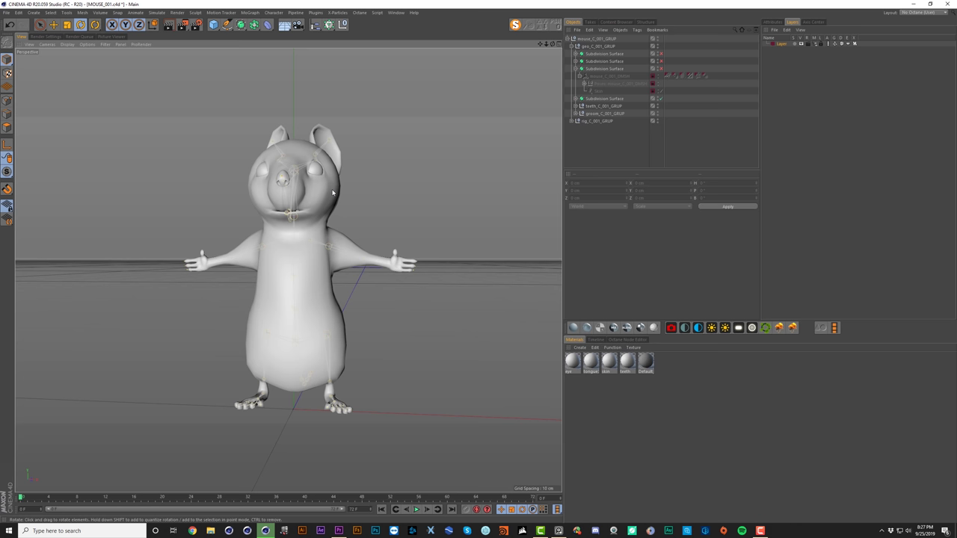
# Step: Add a Plane, scale it down to about 51.2 cm and pitch it 90° so it stands upright
pyautogui.moveTo(213, 25); pyautogui.dragTo(333, 92)
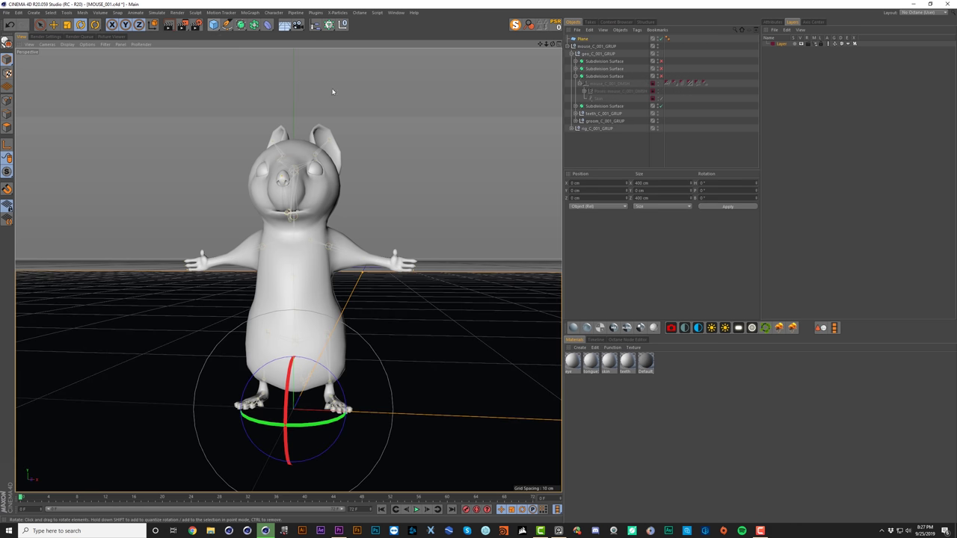
pyautogui.press('t')
pyautogui.moveTo(423, 302); pyautogui.dragTo(139, 370)
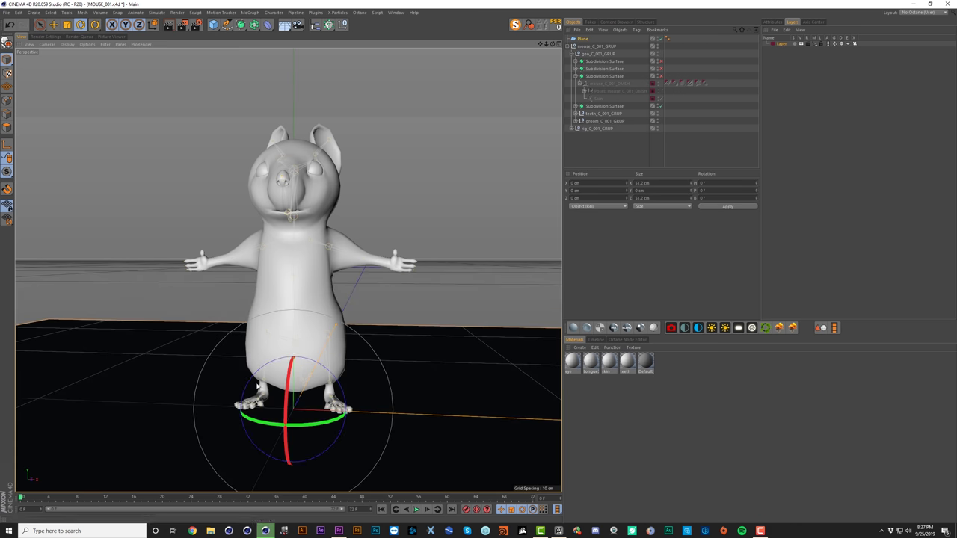
pyautogui.moveTo(290, 452); pyautogui.dragTo(303, 459)
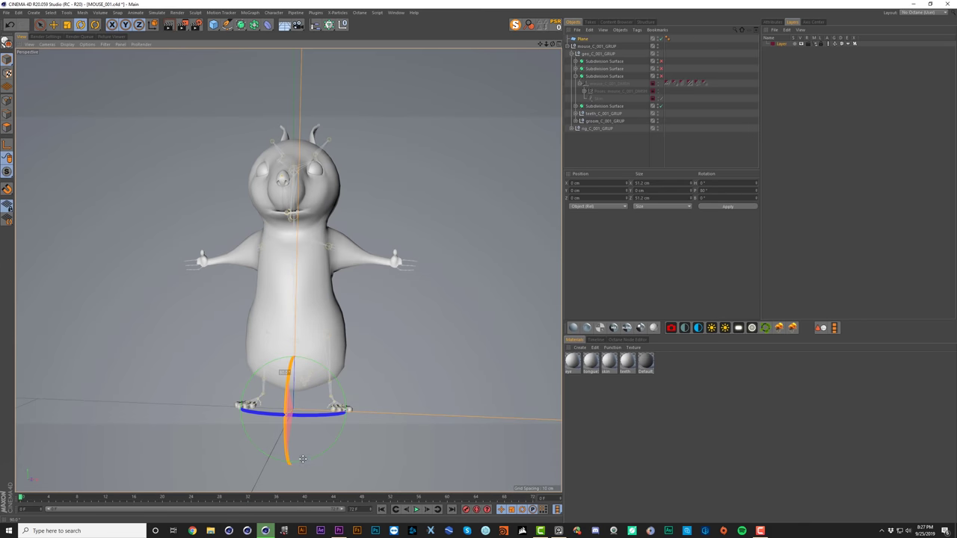
# Step: Shrink the upright plane to about 27 cm, then move it behind the mouse and raise it to about body height
pyautogui.press('e')
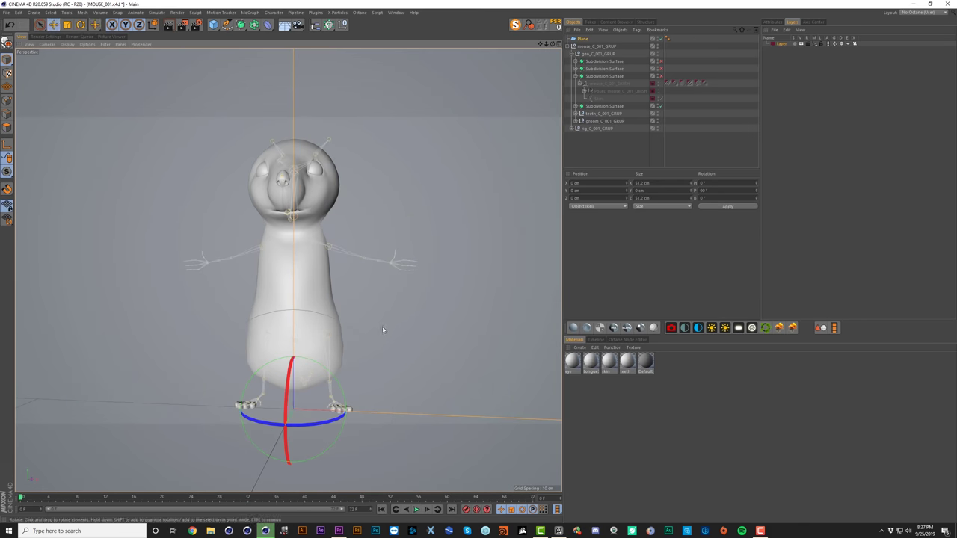
pyautogui.moveTo(281, 435); pyautogui.dragTo(336, 322)
pyautogui.press('t')
pyautogui.moveTo(398, 188); pyautogui.dragTo(383, 247)
pyautogui.press('e')
pyautogui.moveTo(323, 326); pyautogui.dragTo(242, 328)
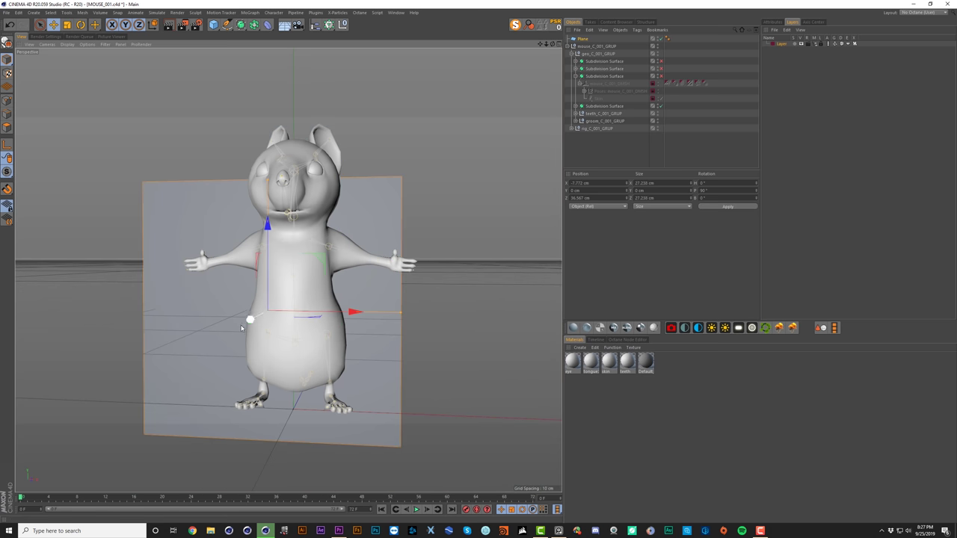
pyautogui.moveTo(267, 226); pyautogui.dragTo(268, 164)
pyautogui.moveTo(281, 200)
pyautogui.keyDown('alt'); pyautogui.mouseDown()
pyautogui.moveTo(297, 217)
pyautogui.moveTo(273, 216)
pyautogui.mouseUp(); pyautogui.keyUp('alt')
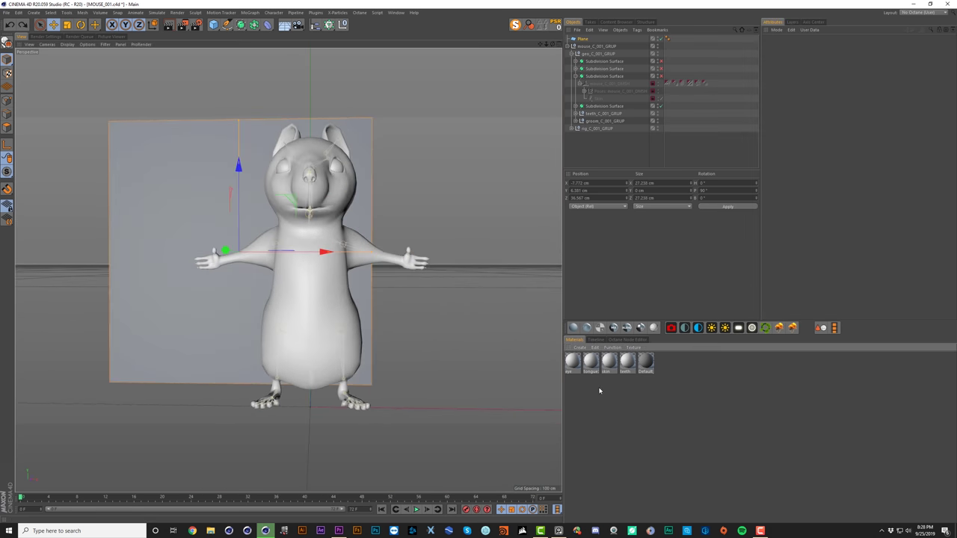
# Step: Create a new material for the plane with Color and Reflectance off and Luminance on
pyautogui.doubleClick(599, 391)
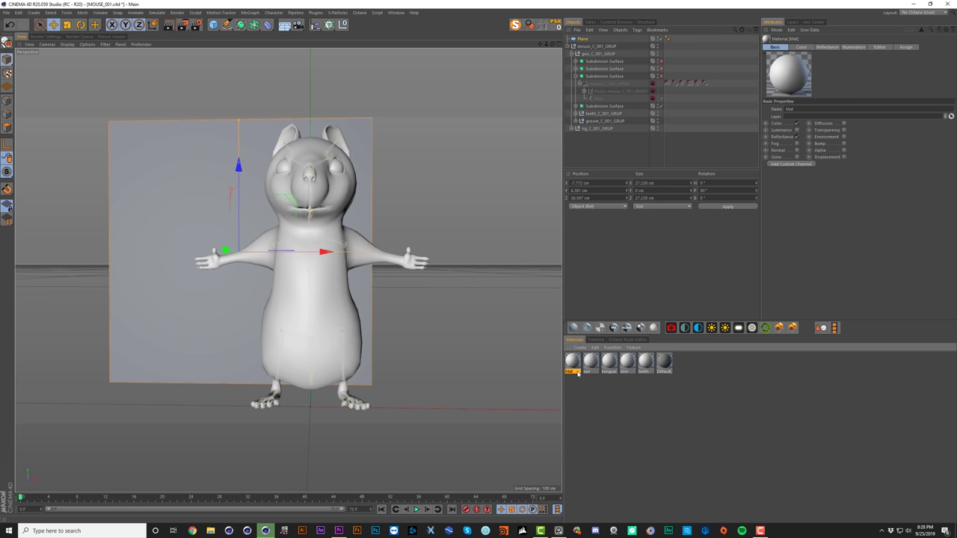
pyautogui.moveTo(573, 359); pyautogui.dragTo(584, 39)
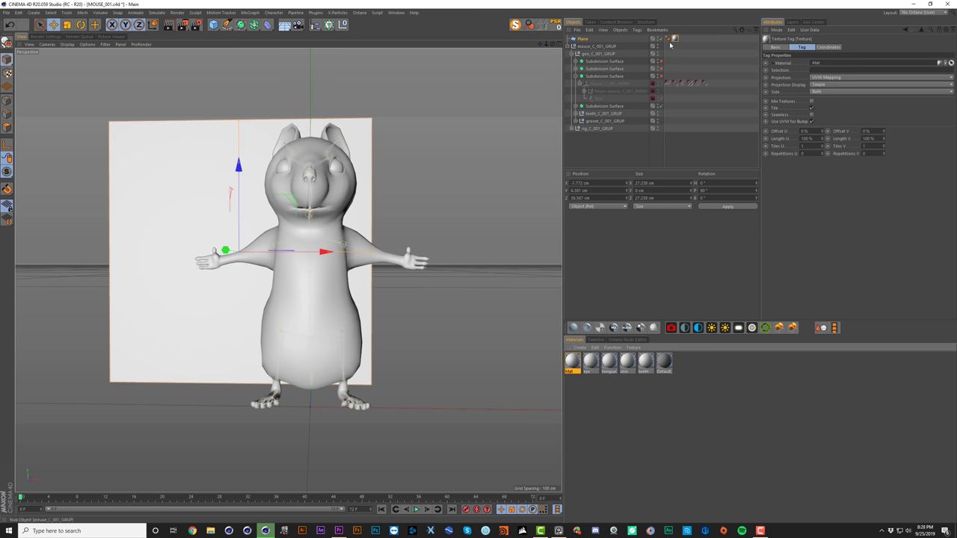
pyautogui.click(797, 124)
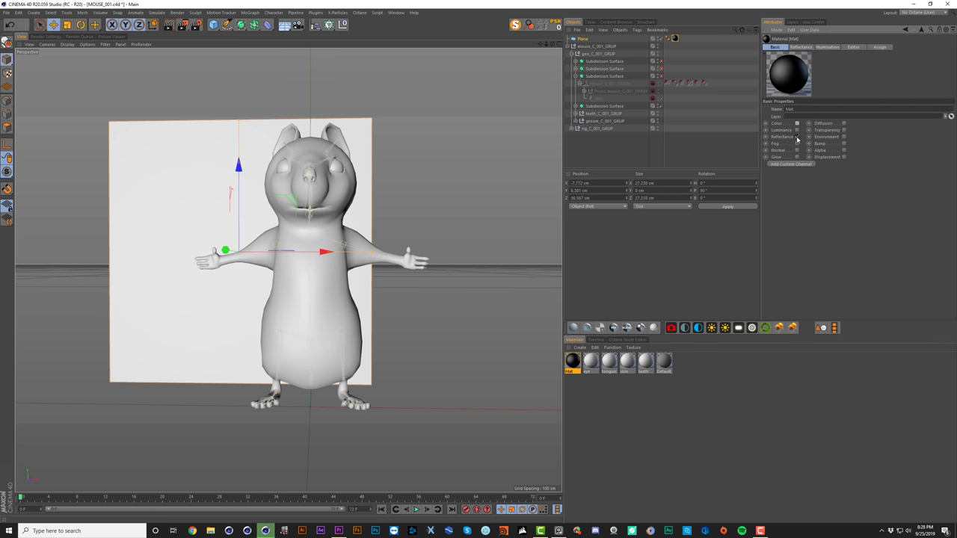
pyautogui.click(797, 136)
pyautogui.click(798, 130)
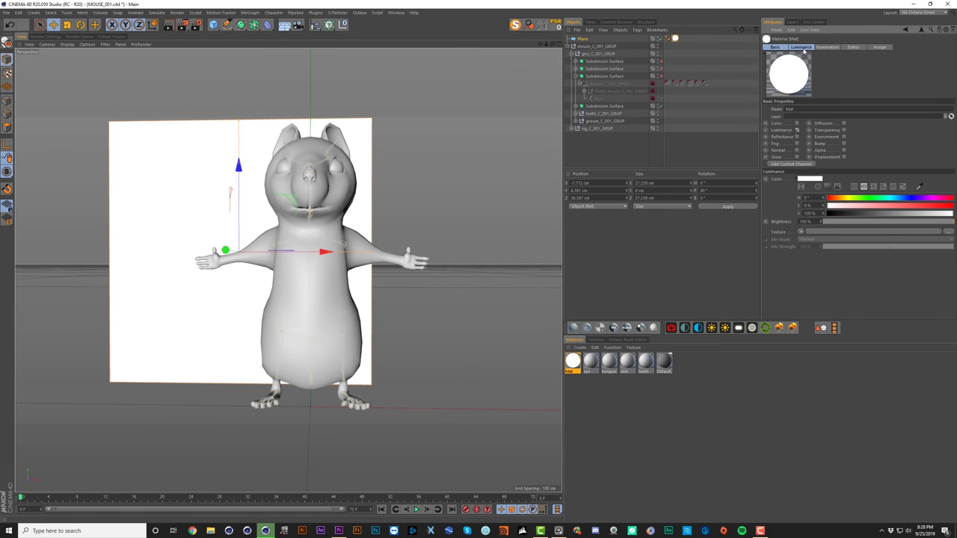
# Step: Load the Cheese Pose image from the POSES folder as the plane material's Luminance texture
pyautogui.click(801, 47)
pyautogui.click(948, 161)
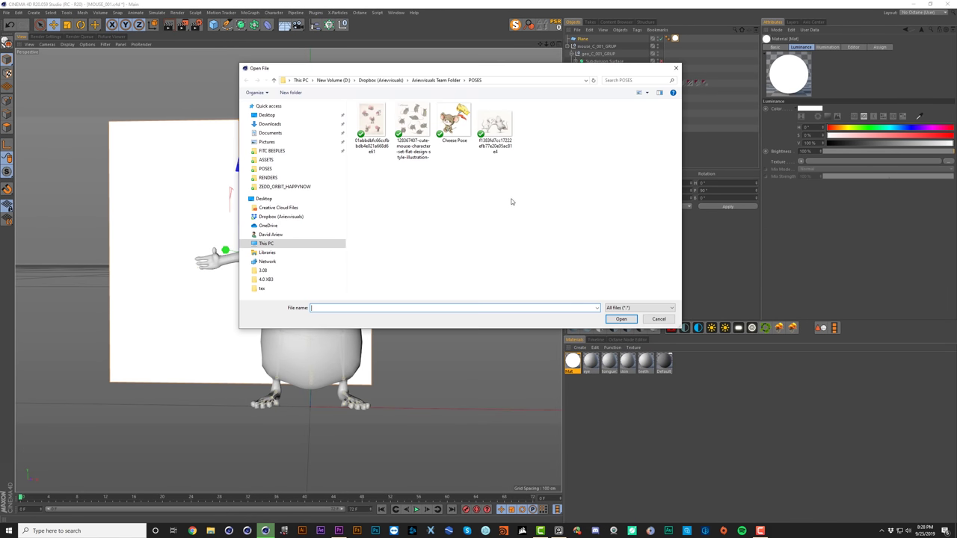
pyautogui.doubleClick(455, 124)
pyautogui.click(525, 292)
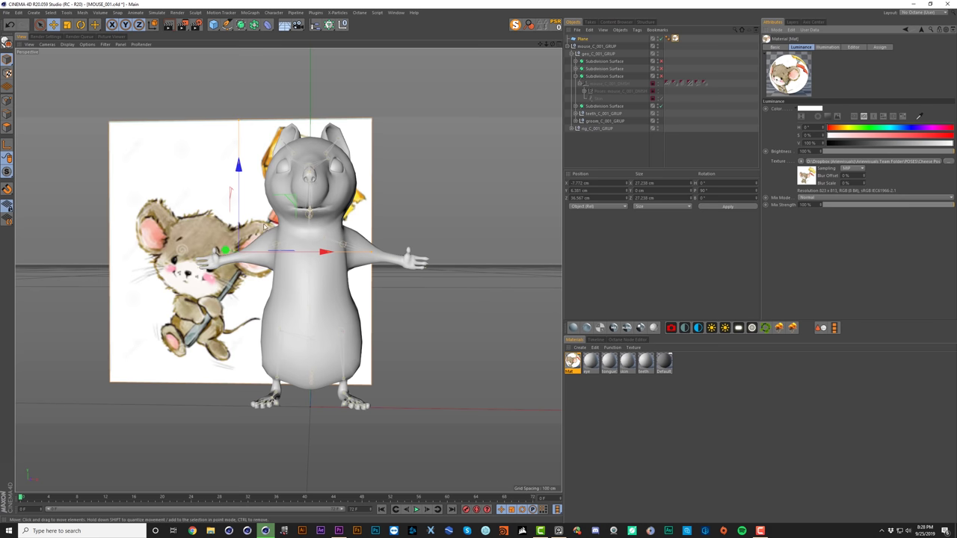
pyautogui.keyDown('alt'); pyautogui.moveTo(253, 242); pyautogui.dragTo(205, 247); pyautogui.keyUp('alt')
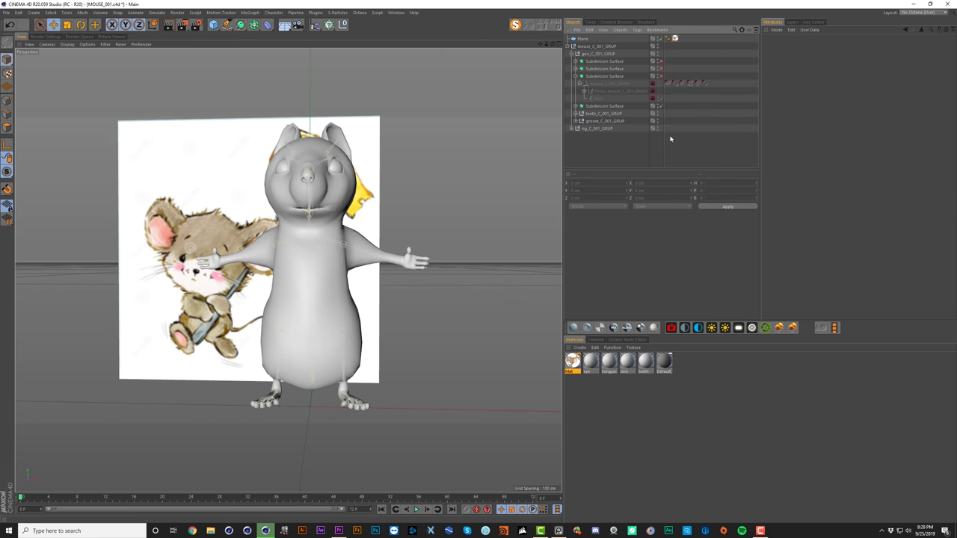
# Step: Disable the remaining active Subdivision Surface and add a Floor object to the scene
pyautogui.click(662, 107)
pyautogui.click(663, 107)
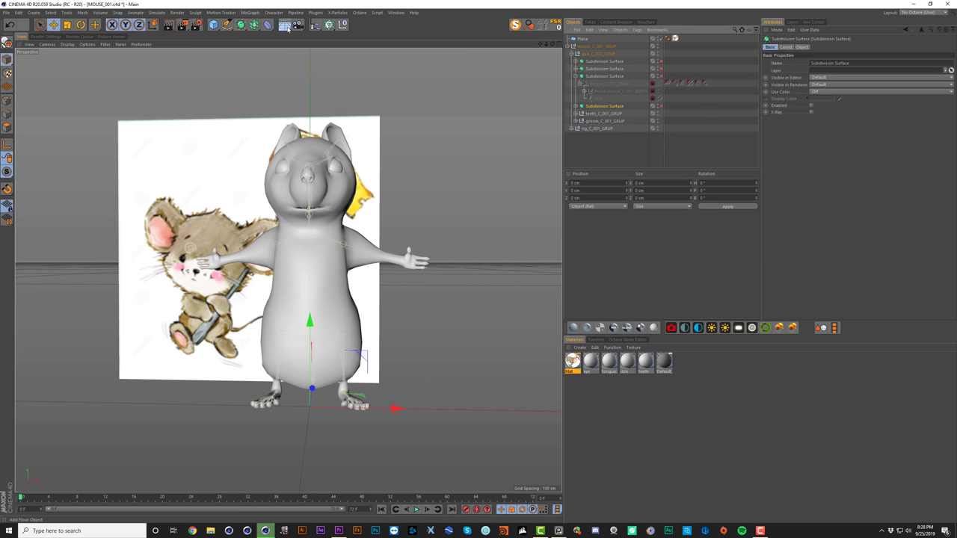
pyautogui.click(287, 27)
pyautogui.click(311, 36)
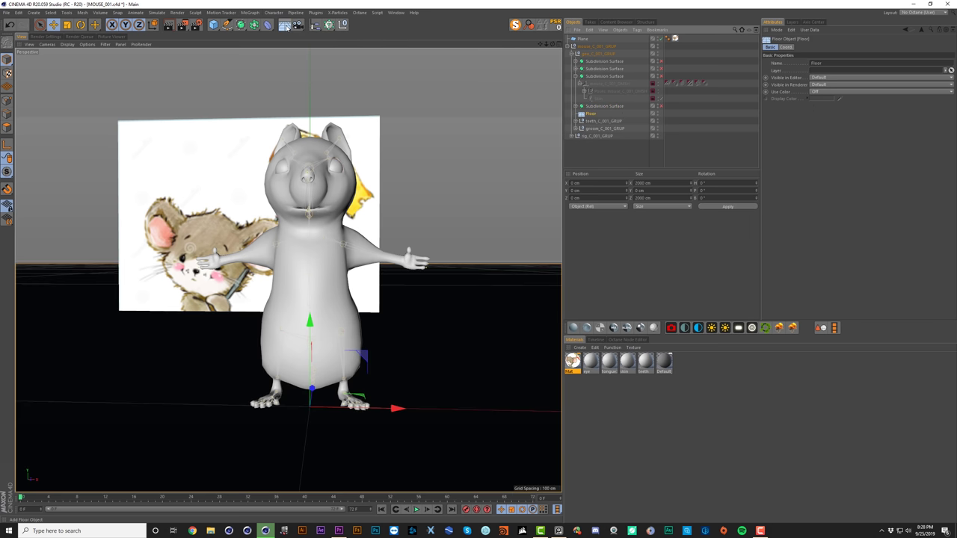
pyautogui.moveTo(286, 344)
pyautogui.keyDown('alt'); pyautogui.mouseDown()
pyautogui.moveTo(294, 320)
pyautogui.moveTo(287, 346)
pyautogui.mouseUp(); pyautogui.keyUp('alt')
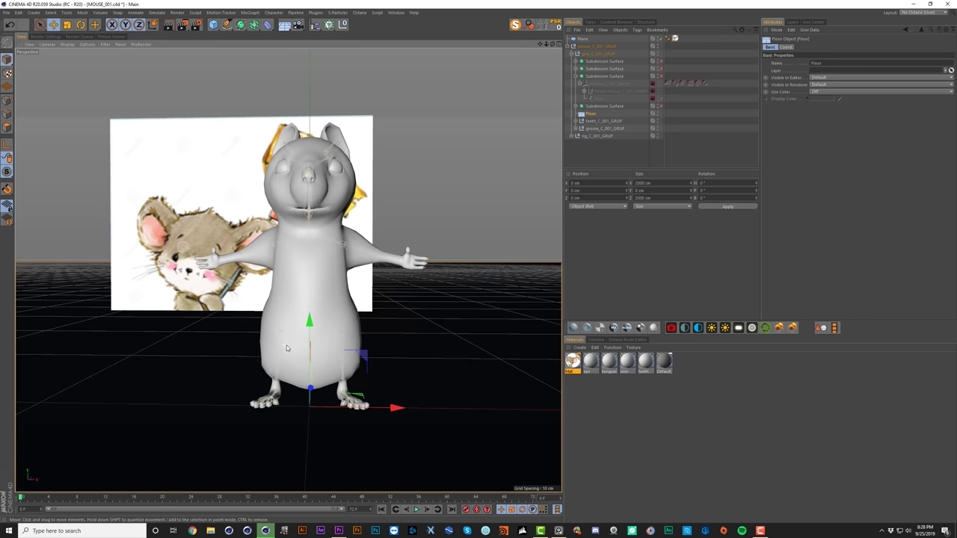
# Step: Raise the reference image plane behind the mouse so that the pictured mouse's feet sit above the floor
pyautogui.moveTo(357, 402)
pyautogui.keyDown('alt'); pyautogui.mouseDown()
pyautogui.moveTo(321, 392)
pyautogui.moveTo(354, 394)
pyautogui.moveTo(356, 403)
pyautogui.mouseUp(); pyautogui.keyUp('alt')
pyautogui.click(230, 255)
pyautogui.moveTo(231, 256); pyautogui.dragTo(230, 193)
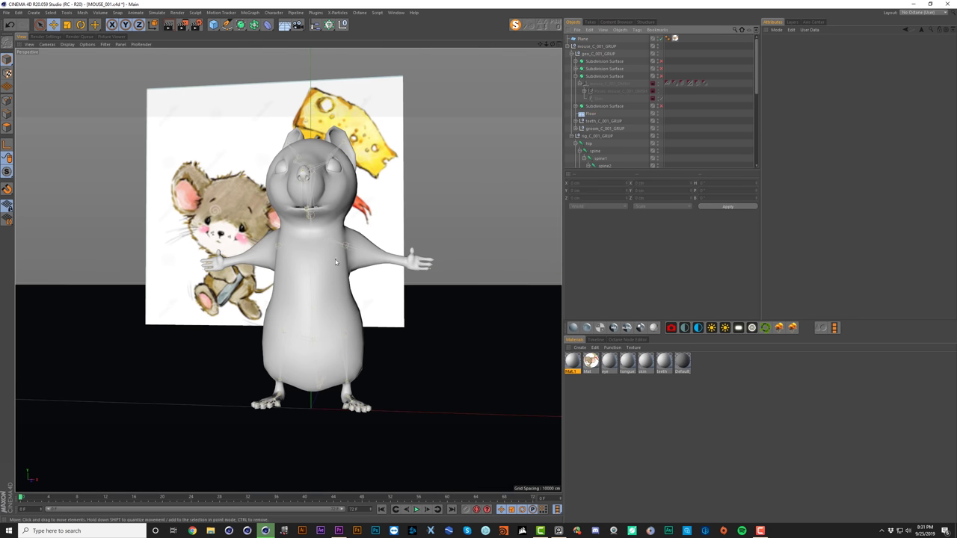
# Step: Select all joints of the rig hierarchy and set their display color to bright red
pyautogui.middleClick(589, 145)
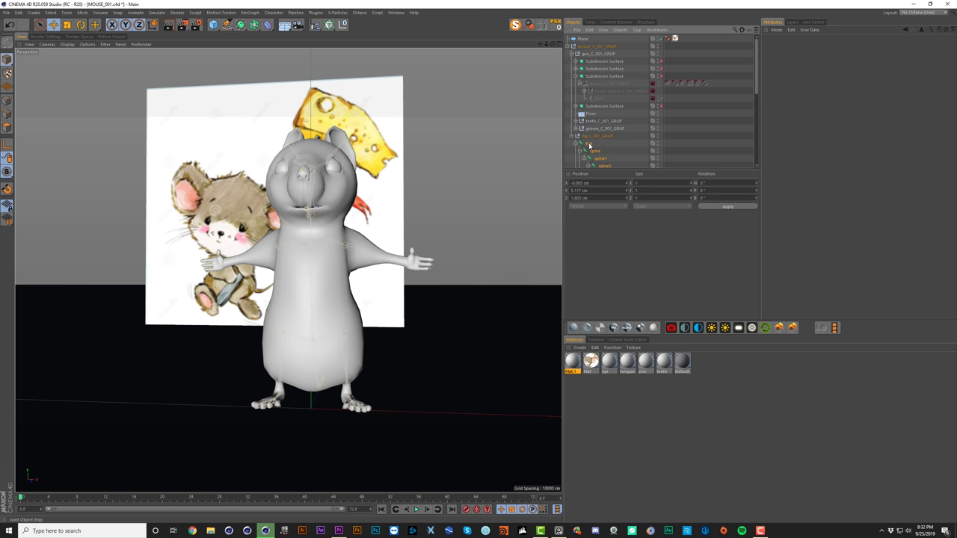
pyautogui.moveTo(613, 169); pyautogui.dragTo(622, 267)
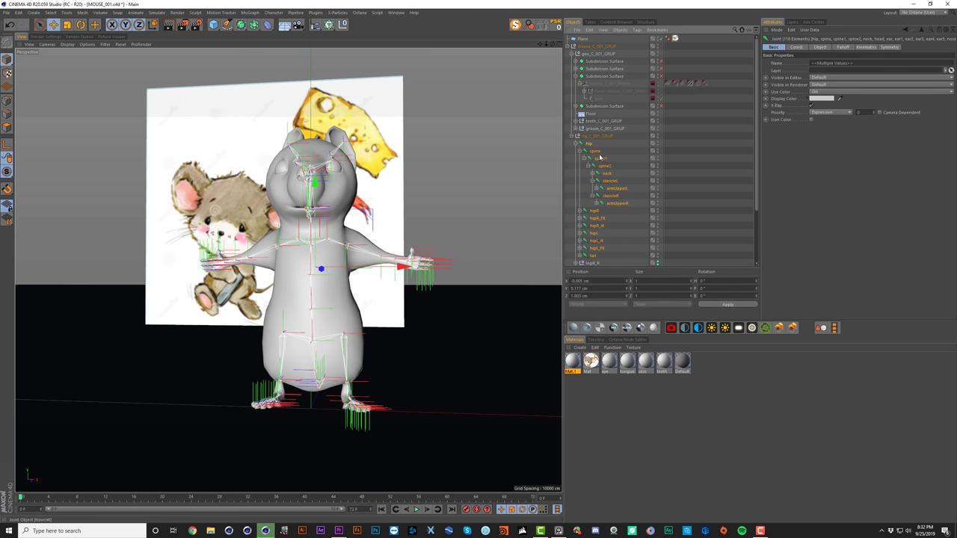
pyautogui.click(829, 98)
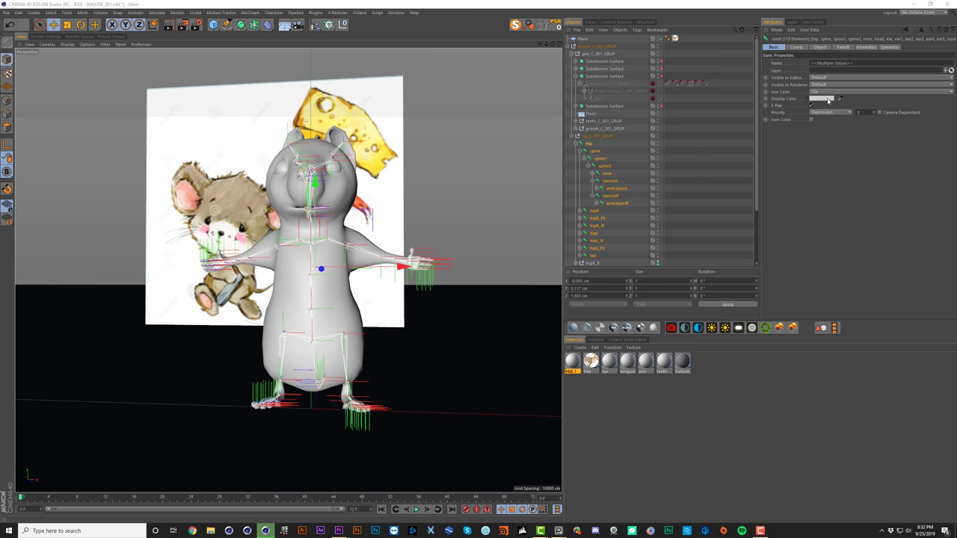
pyautogui.moveTo(850, 105); pyautogui.dragTo(895, 113)
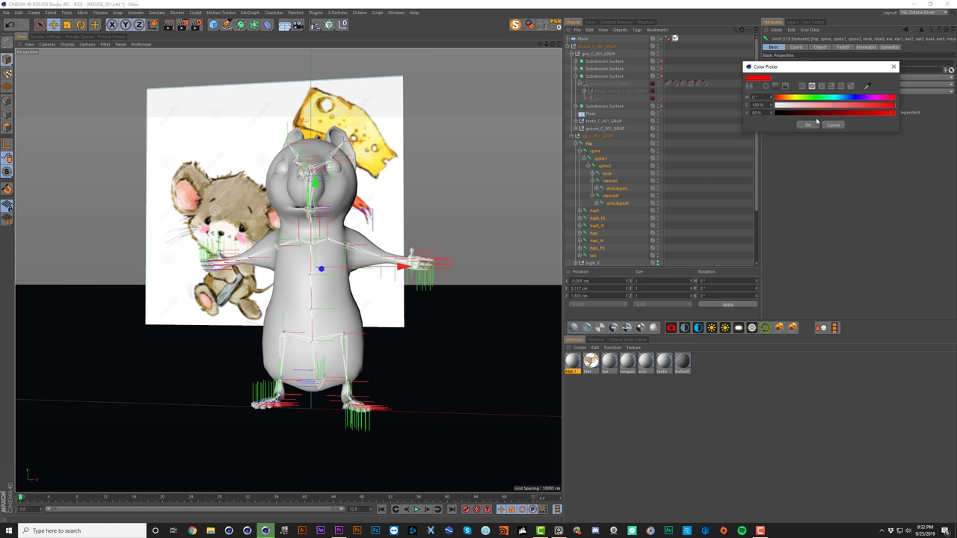
pyautogui.click(812, 125)
pyautogui.click(680, 134)
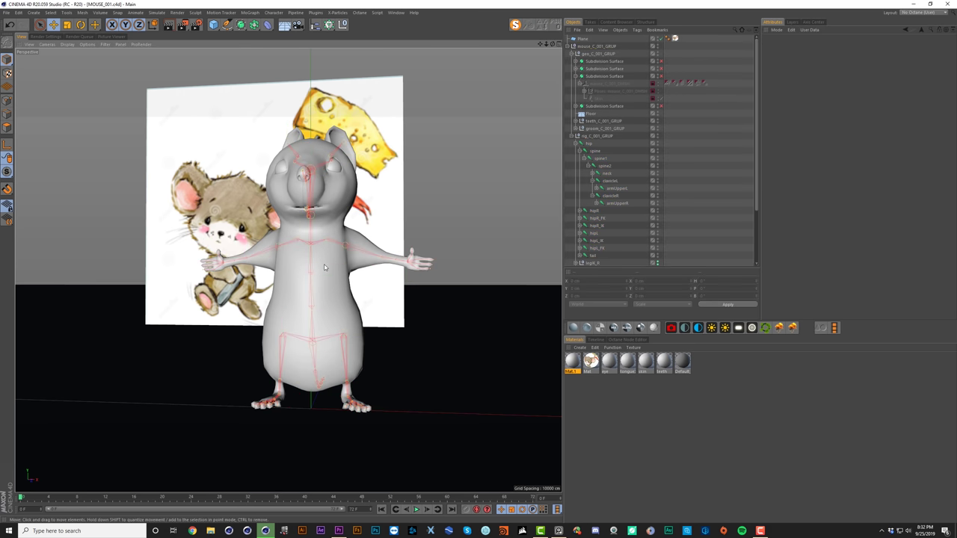
# Step: Test the hipR_FK and hipR_IK joints by rotating them, and delete both duplicate right leg chains
pyautogui.keyDown('alt'); pyautogui.moveTo(287, 358); pyautogui.dragTo(291, 356, button='right'); pyautogui.keyUp('alt')
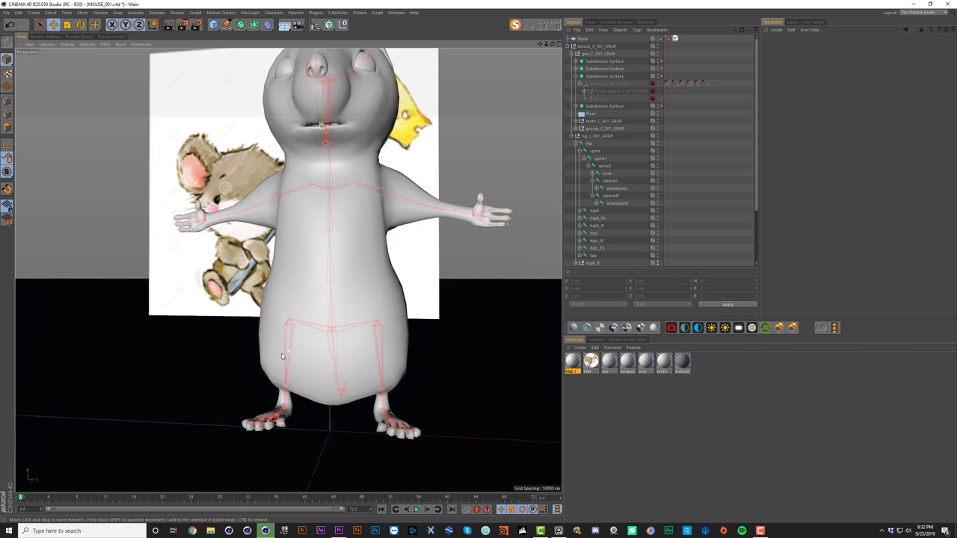
pyautogui.keyDown('alt'); pyautogui.moveTo(287, 355); pyautogui.dragTo(289, 348); pyautogui.keyUp('alt')
pyautogui.click(289, 348)
pyautogui.click(297, 338)
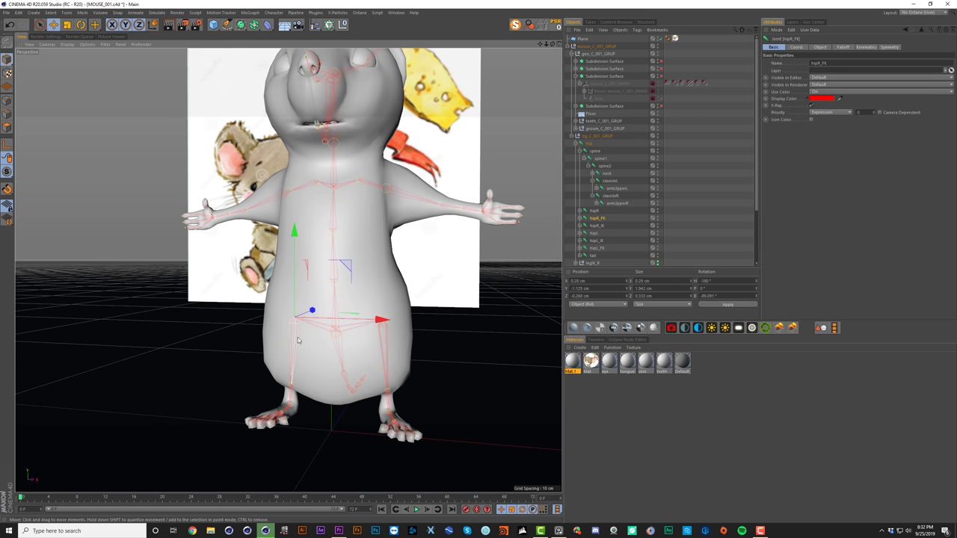
pyautogui.press('r')
pyautogui.moveTo(292, 270); pyautogui.dragTo(296, 271)
pyautogui.keyDown('alt'); pyautogui.moveTo(302, 309); pyautogui.dragTo(314, 314); pyautogui.keyUp('alt')
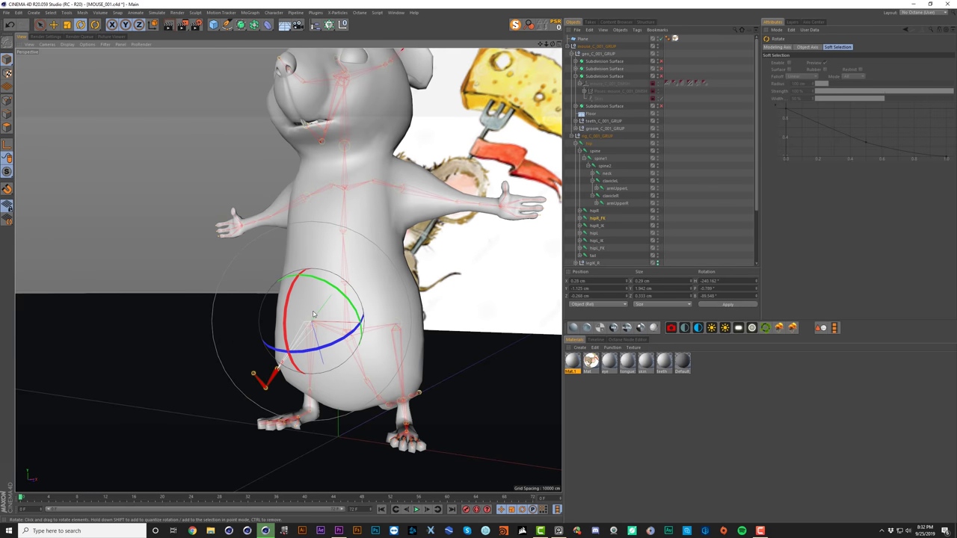
pyautogui.click(311, 347)
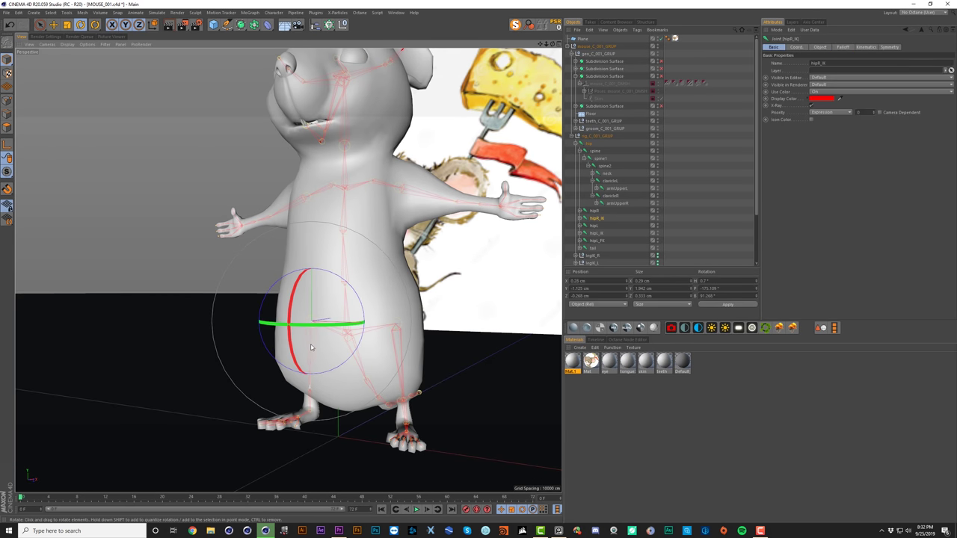
pyautogui.moveTo(290, 336); pyautogui.dragTo(299, 271)
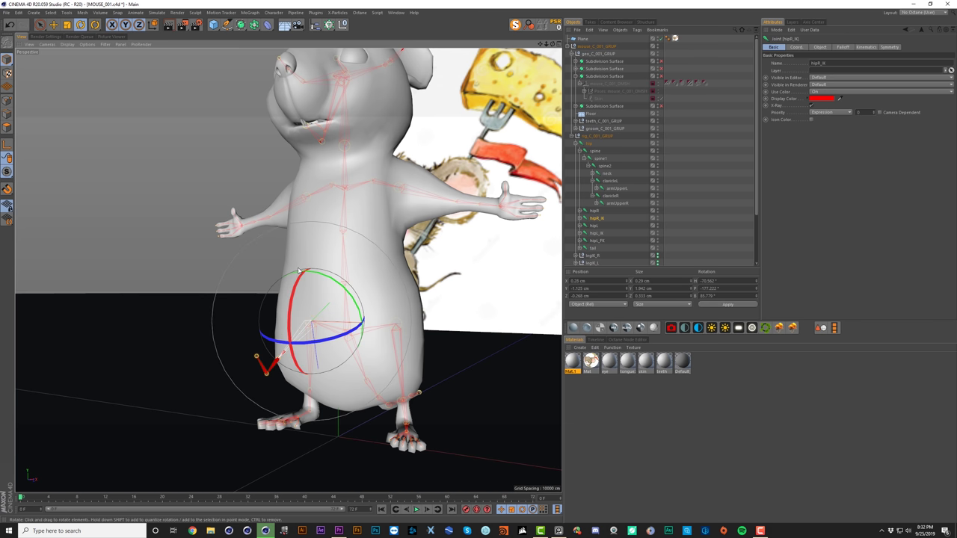
pyautogui.press('Delete')
# Step: Rotate hipR to swing the right leg forward and up, and rotate hipL to swing the left leg backward
pyautogui.click(309, 346)
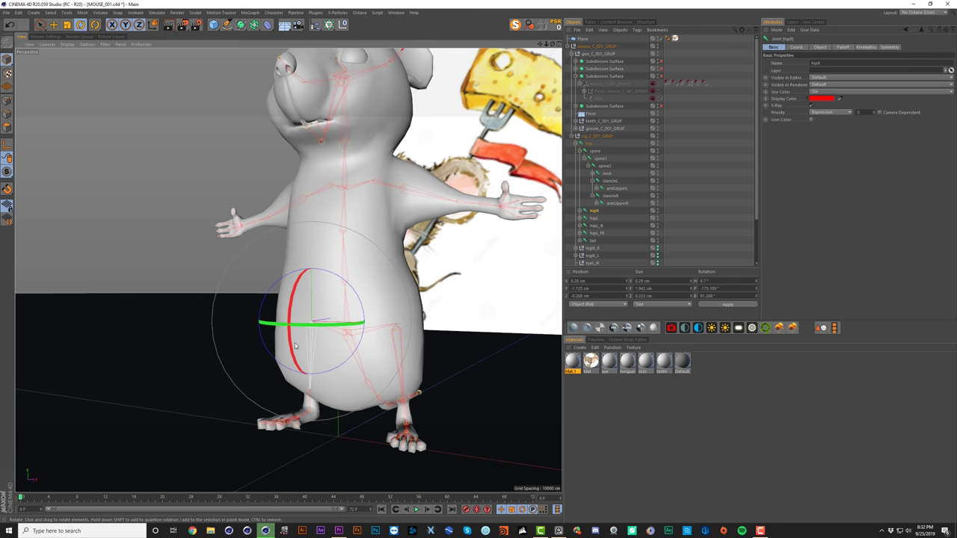
pyautogui.moveTo(288, 340); pyautogui.dragTo(298, 319)
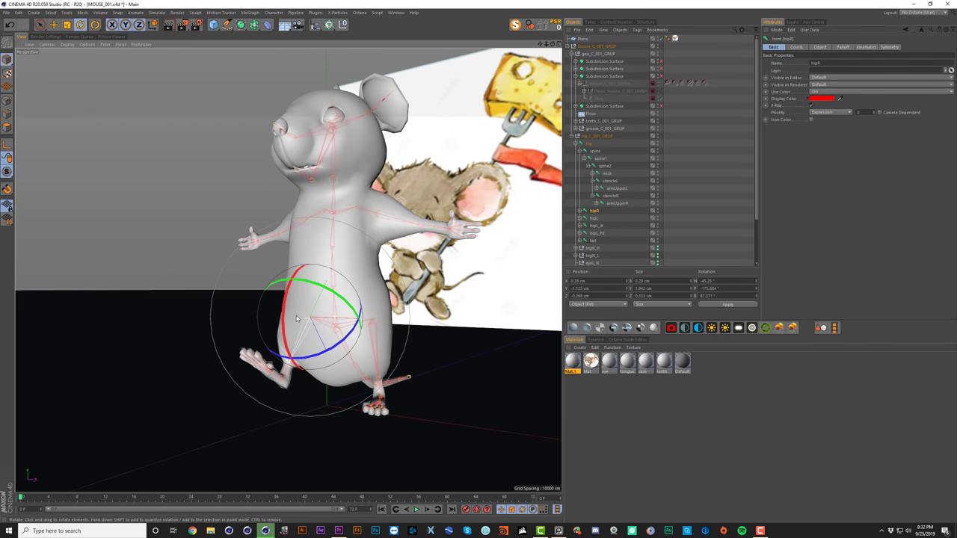
pyautogui.click(354, 330)
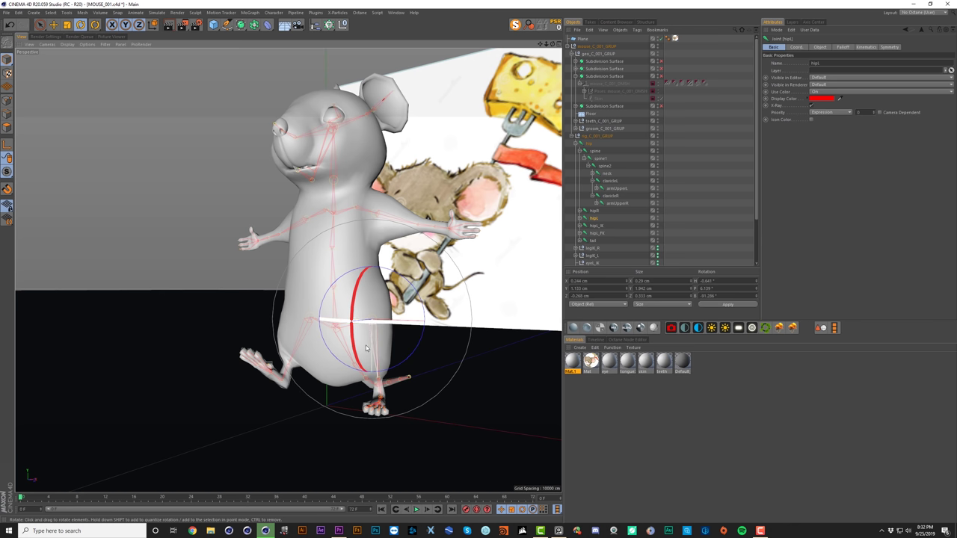
pyautogui.moveTo(354, 333); pyautogui.dragTo(354, 347)
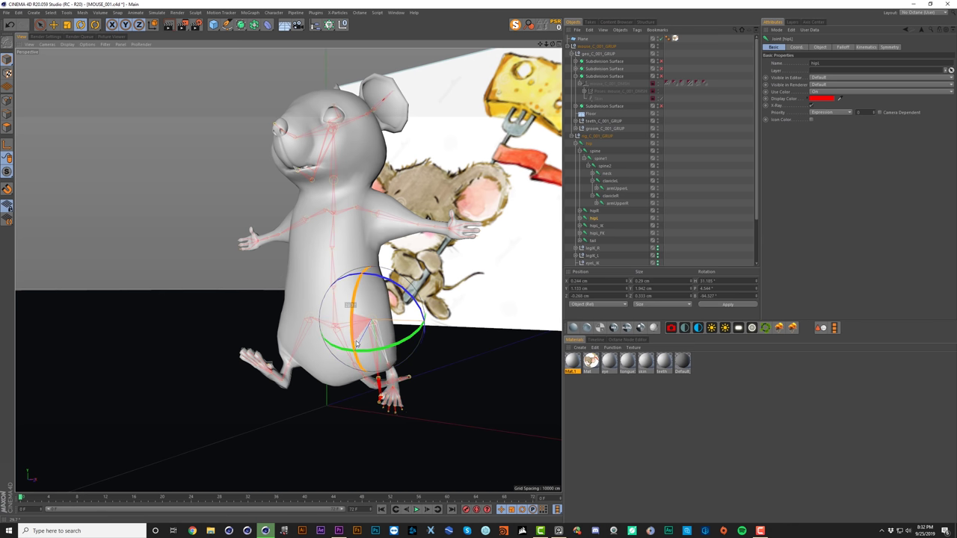
# Step: Rotate the left ankle joint so the left foot lies flat, parallel to the ground
pyautogui.keyDown('alt'); pyautogui.moveTo(404, 381); pyautogui.dragTo(365, 392); pyautogui.keyUp('alt')
pyautogui.keyDown('alt'); pyautogui.moveTo(393, 381); pyautogui.dragTo(420, 379, button='right'); pyautogui.keyUp('alt')
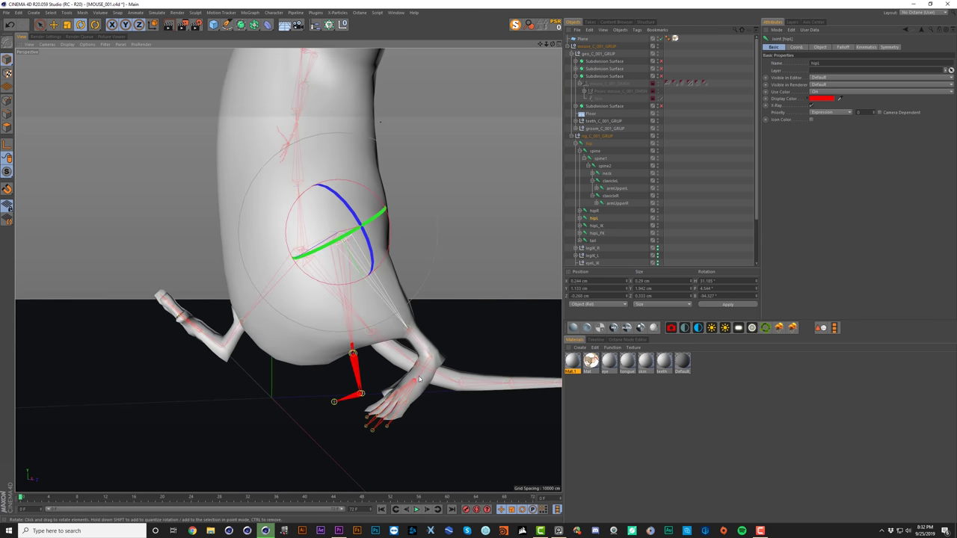
pyautogui.click(416, 369)
pyautogui.moveTo(374, 370); pyautogui.dragTo(383, 343)
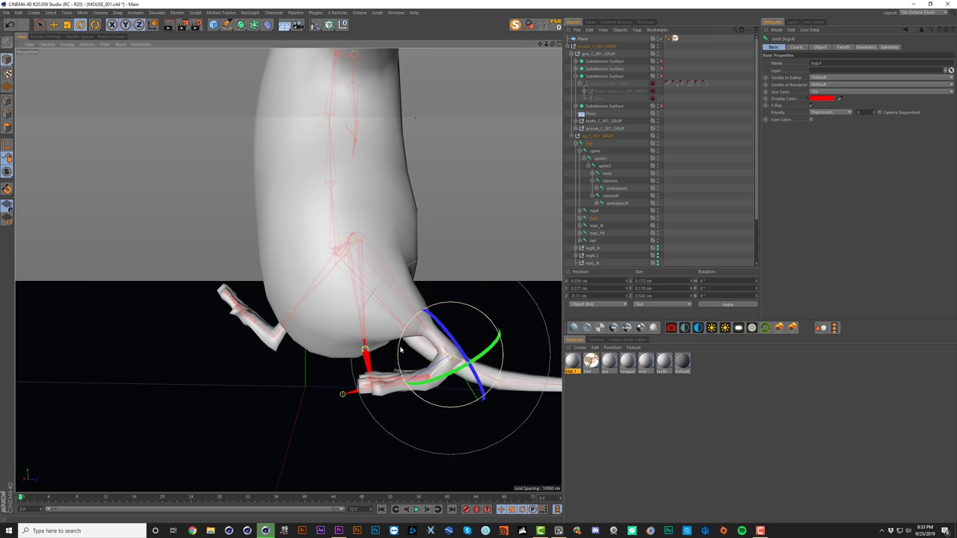
pyautogui.moveTo(399, 345); pyautogui.dragTo(422, 358)
pyautogui.click(430, 390)
pyautogui.hotkey('ctrl', 'shift', 'z')
pyautogui.keyDown('alt'); pyautogui.moveTo(429, 391); pyautogui.dragTo(457, 402); pyautogui.keyUp('alt')
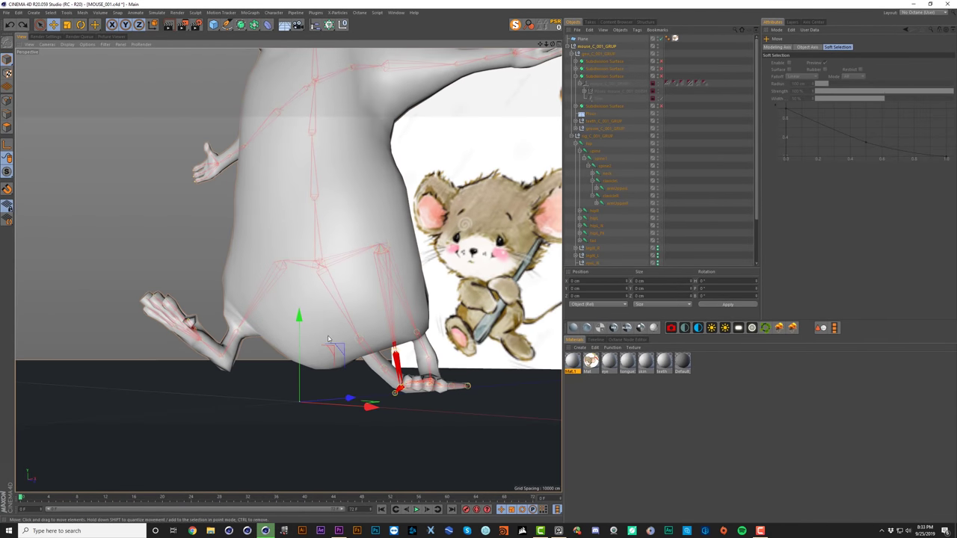
# Step: Move the Floor out of the mouse hierarchy to the top level, and lower mouse_C_001_GRUP until the left foot rests on the floor
pyautogui.moveTo(299, 320); pyautogui.dragTo(303, 365)
pyautogui.hotkey('ctrl', 'z')
pyautogui.click(587, 114)
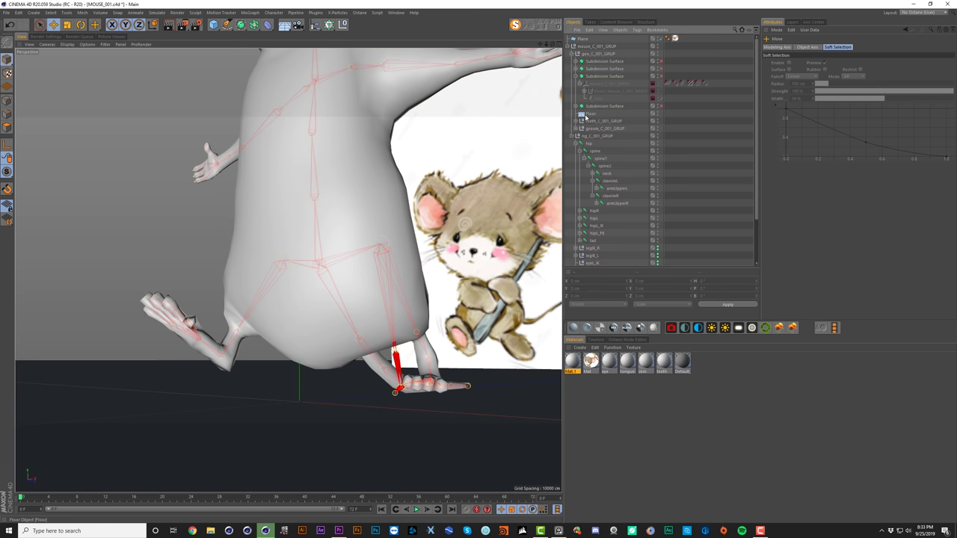
pyautogui.moveTo(583, 44); pyautogui.dragTo(583, 45)
pyautogui.click(598, 54)
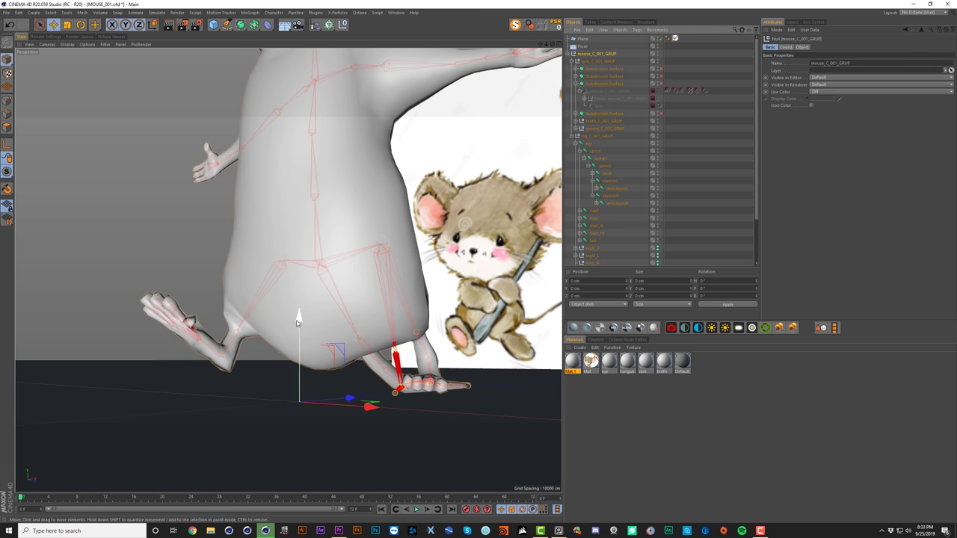
pyautogui.moveTo(297, 321)
pyautogui.mouseDown()
pyautogui.moveTo(299, 350)
pyautogui.moveTo(308, 334)
pyautogui.mouseUp()
# Step: Rotate successive tail joints so the tail extends behind the mouse and its end curls upward
pyautogui.keyDown('alt'); pyautogui.moveTo(374, 323); pyautogui.dragTo(334, 333); pyautogui.keyUp('alt')
pyautogui.keyDown('alt'); pyautogui.moveTo(281, 355); pyautogui.dragTo(244, 364); pyautogui.keyUp('alt')
pyautogui.click(305, 376)
pyautogui.click(305, 370)
pyautogui.keyDown('alt'); pyautogui.moveTo(303, 372); pyautogui.dragTo(302, 341); pyautogui.keyUp('alt')
pyautogui.press('r')
pyautogui.click(333, 345)
pyautogui.moveTo(343, 370); pyautogui.dragTo(356, 352)
pyautogui.keyDown('alt'); pyautogui.moveTo(297, 330); pyautogui.dragTo(225, 330); pyautogui.keyUp('alt')
pyautogui.moveTo(423, 300); pyautogui.dragTo(479, 310)
pyautogui.click(466, 327)
pyautogui.moveTo(490, 345)
pyautogui.mouseDown()
pyautogui.moveTo(465, 355)
pyautogui.moveTo(476, 356)
pyautogui.mouseUp()
pyautogui.click(518, 323)
pyautogui.keyDown('alt'); pyautogui.moveTo(452, 324); pyautogui.dragTo(440, 349); pyautogui.keyUp('alt')
pyautogui.click(432, 336)
pyautogui.moveTo(429, 298); pyautogui.dragTo(448, 288)
pyautogui.click(442, 348)
# Step: Scale up the tail's root joint to make the whole tail longer and thicker
pyautogui.press('t')
pyautogui.keyDown('alt'); pyautogui.moveTo(449, 300); pyautogui.dragTo(389, 321); pyautogui.keyUp('alt')
pyautogui.keyDown('alt'); pyautogui.moveTo(389, 321); pyautogui.dragTo(335, 295, button='middle'); pyautogui.keyUp('alt')
pyautogui.keyDown('alt'); pyautogui.moveTo(365, 304); pyautogui.dragTo(377, 299, button='right'); pyautogui.keyUp('alt')
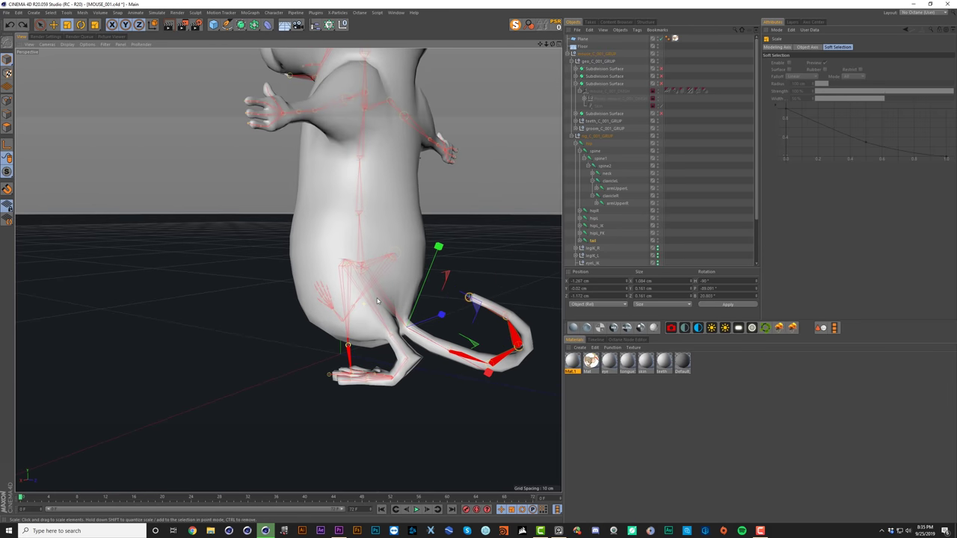
pyautogui.keyDown('alt'); pyautogui.moveTo(377, 299); pyautogui.dragTo(390, 295); pyautogui.keyUp('alt')
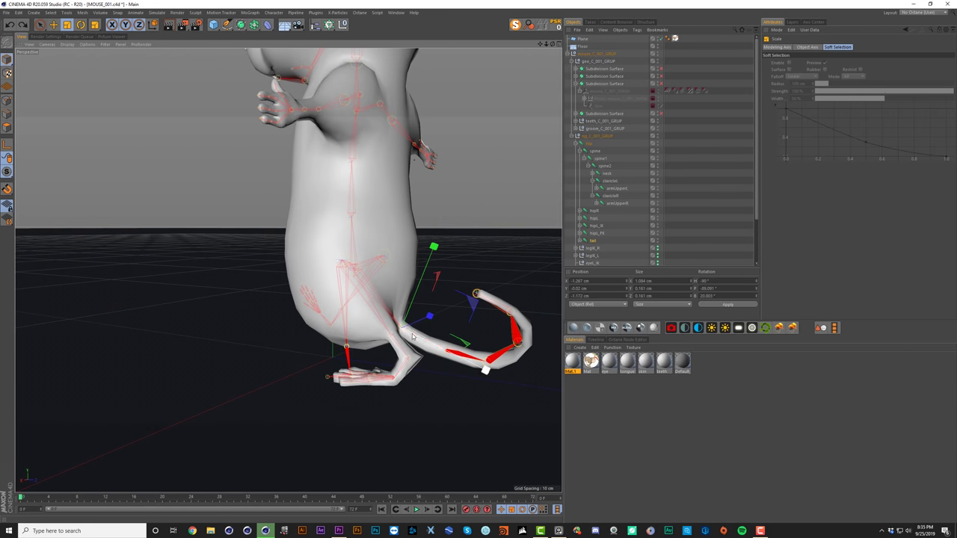
pyautogui.moveTo(413, 336)
pyautogui.keyDown('alt'); pyautogui.mouseDown(button='right')
pyautogui.moveTo(438, 326)
pyautogui.moveTo(419, 329)
pyautogui.mouseUp(button='right'); pyautogui.keyUp('alt')
pyautogui.moveTo(494, 258); pyautogui.dragTo(576, 245)
pyautogui.keyDown('alt'); pyautogui.moveTo(338, 310); pyautogui.dragTo(244, 339); pyautogui.keyUp('alt')
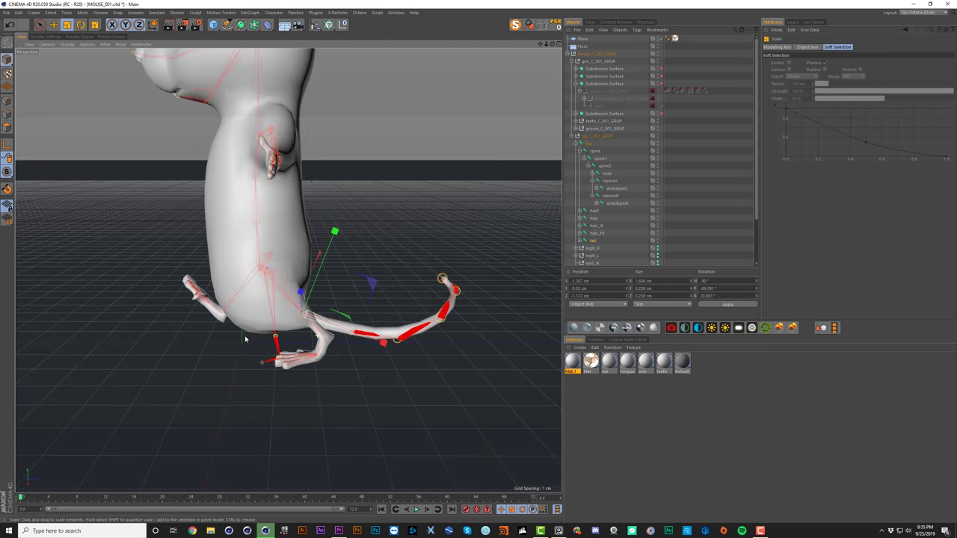
# Step: Rotate the tail up and out to the mouse's left side, and enlarge the joint near its base
pyautogui.press('r')
pyautogui.moveTo(322, 318); pyautogui.dragTo(279, 372)
pyautogui.scroll(5, 279, 372)
pyautogui.press('t')
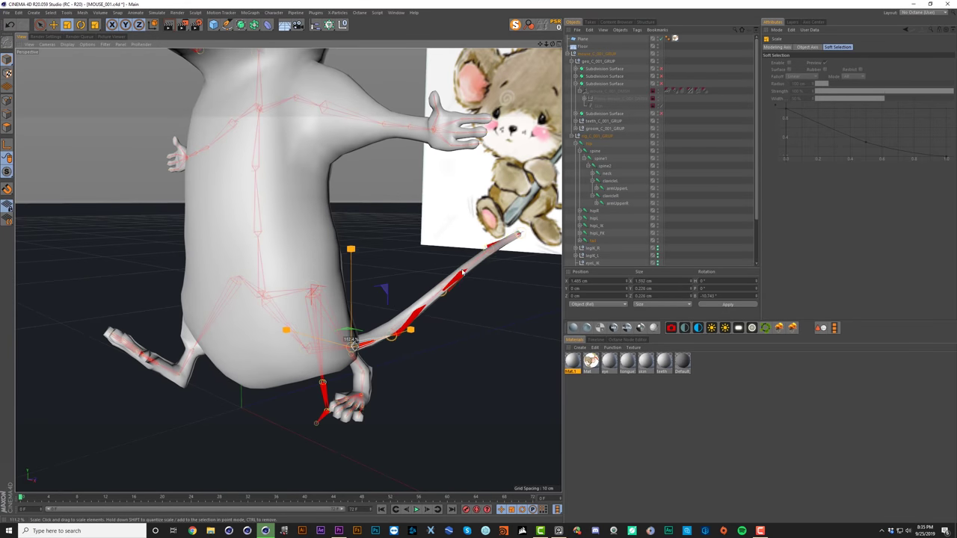
pyautogui.moveTo(496, 274); pyautogui.dragTo(348, 319)
pyautogui.click(417, 296)
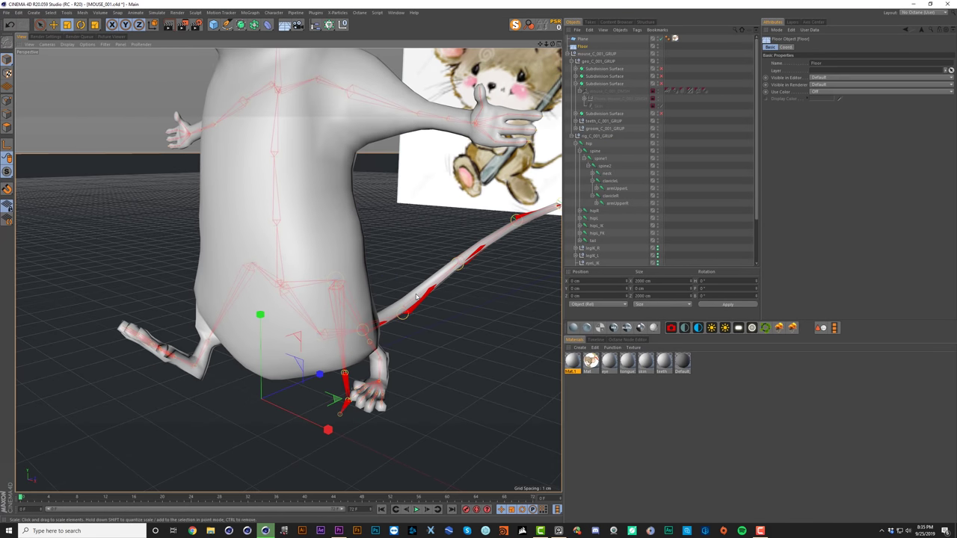
pyautogui.click(418, 297)
pyautogui.moveTo(411, 235); pyautogui.dragTo(470, 231)
pyautogui.scroll(-8, 470, 231)
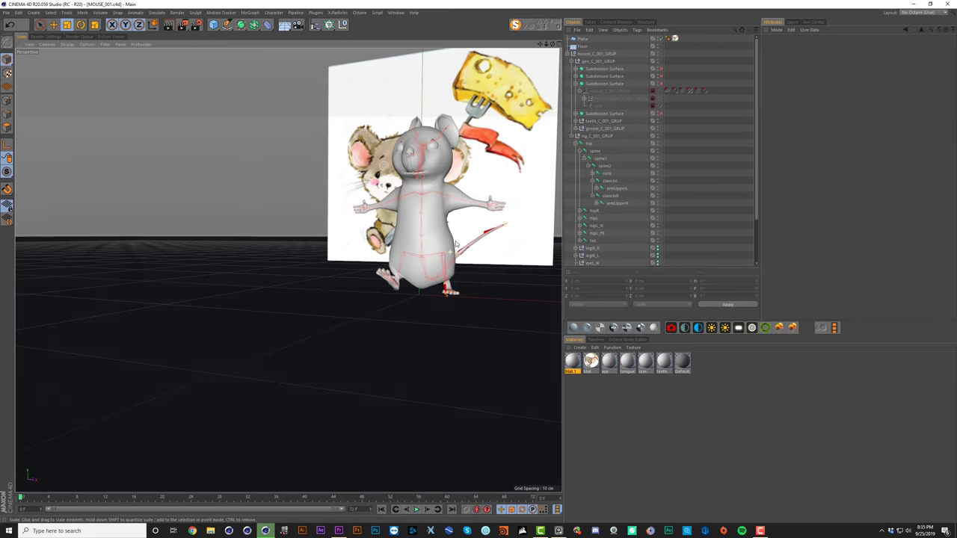
pyautogui.keyDown('alt'); pyautogui.moveTo(457, 244); pyautogui.dragTo(457, 248); pyautogui.keyUp('alt')
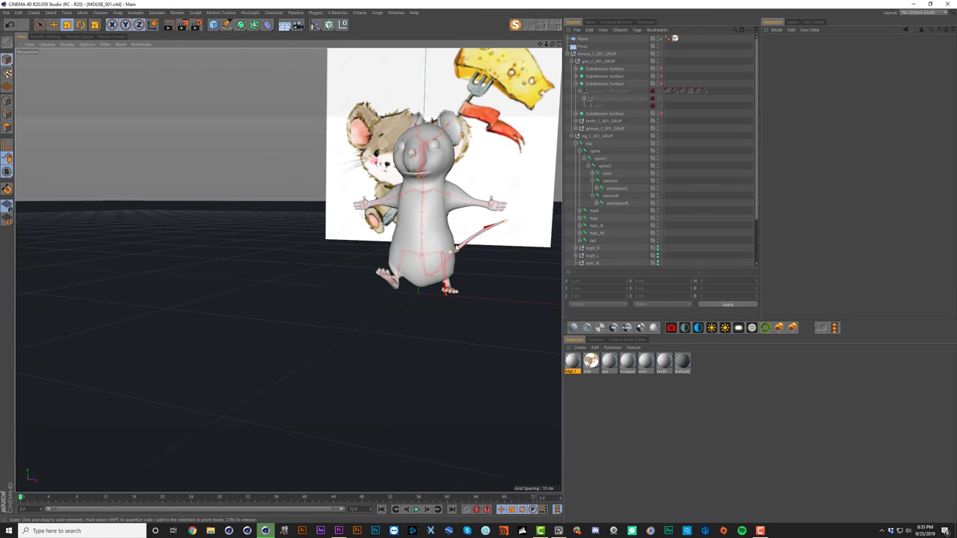
pyautogui.moveTo(299, 265)
pyautogui.keyDown('alt'); pyautogui.mouseDown()
pyautogui.moveTo(289, 270)
pyautogui.moveTo(299, 270)
pyautogui.mouseUp(); pyautogui.keyUp('alt')
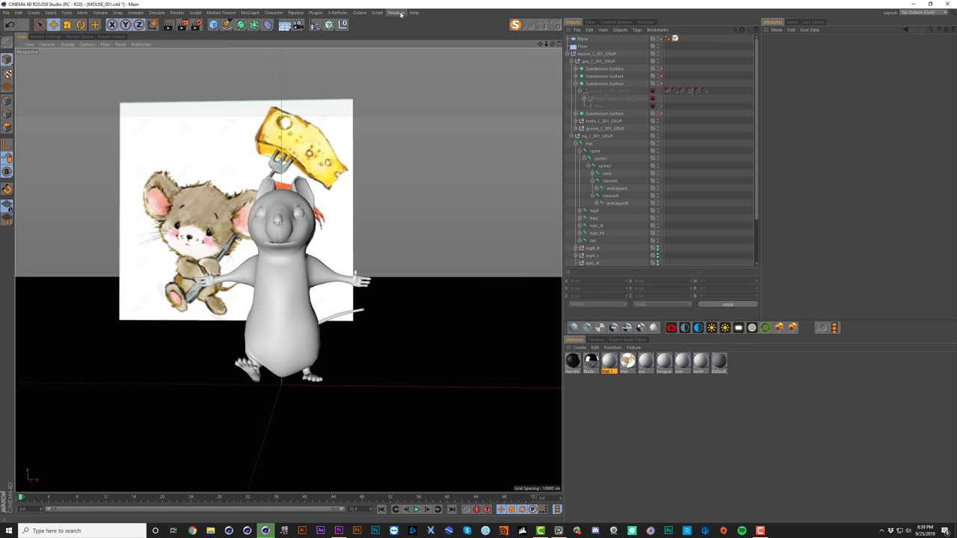
# Step: Search the Content Browser presets for "fork", enlarge the browser window and preview the Carving Fork asset
pyautogui.click(396, 13)
pyautogui.click(423, 50)
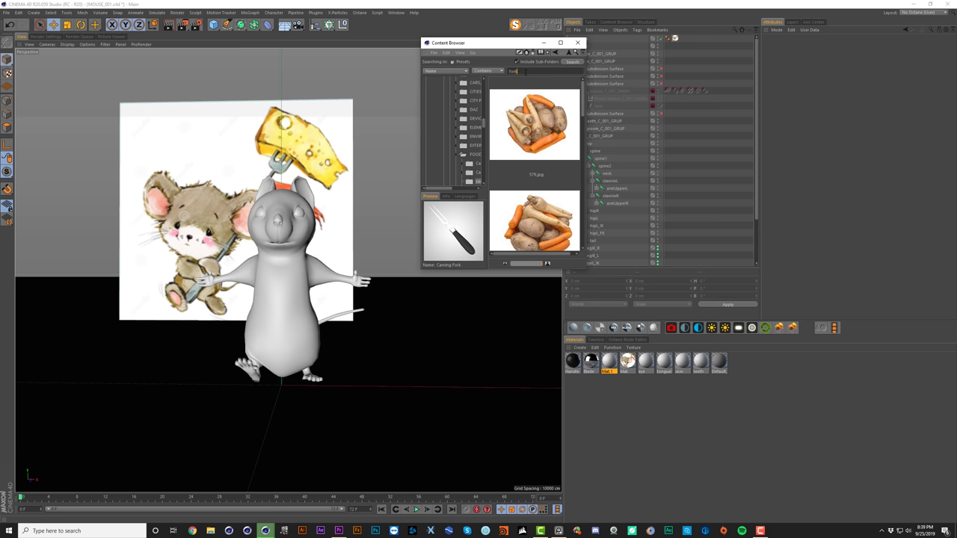
pyautogui.press('Return')
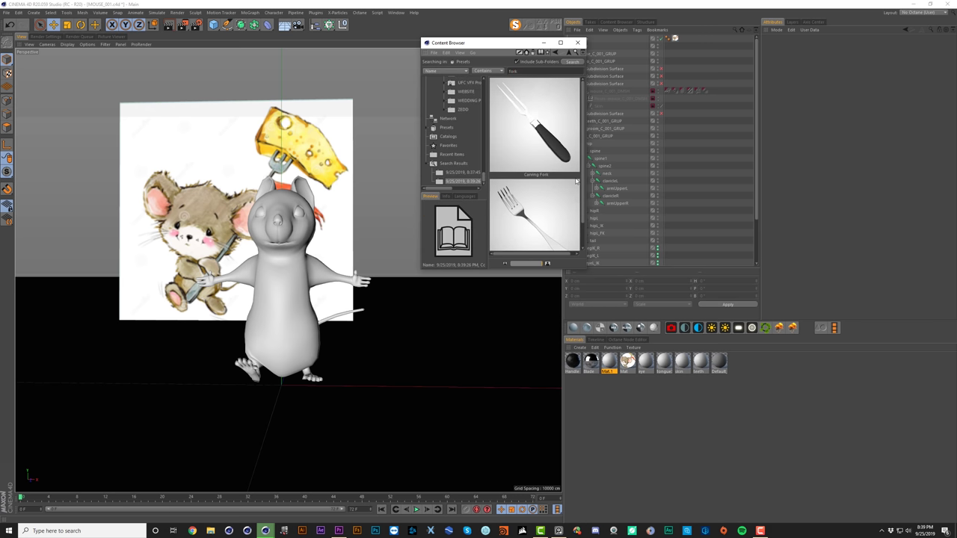
pyautogui.moveTo(587, 271); pyautogui.dragTo(685, 379)
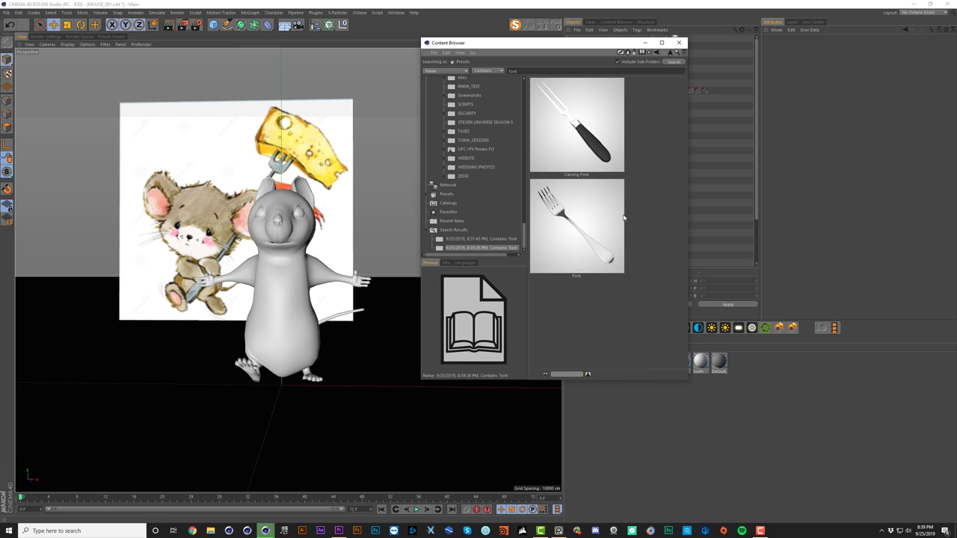
pyautogui.click(596, 163)
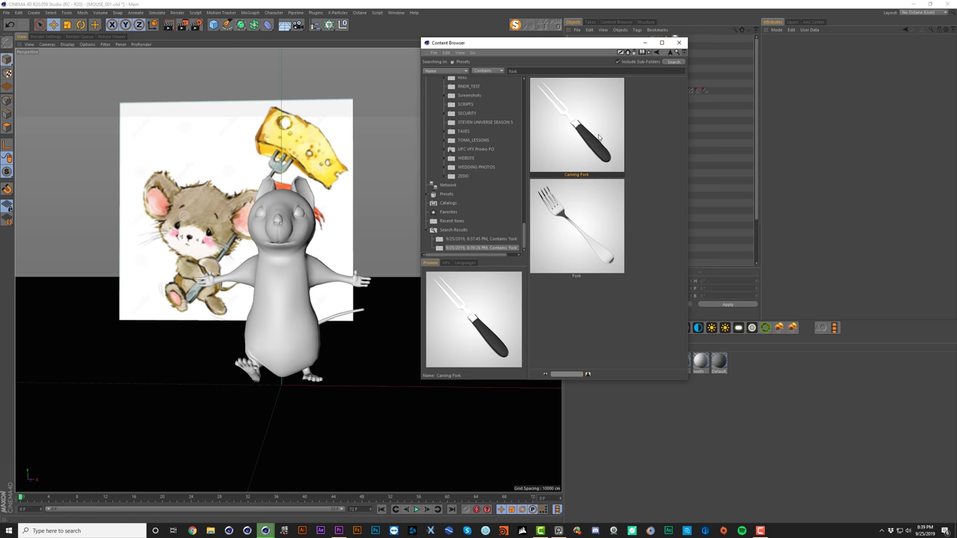
# Step: Switch to Chrome and search Google for "cheese fork"
pyautogui.click(193, 530)
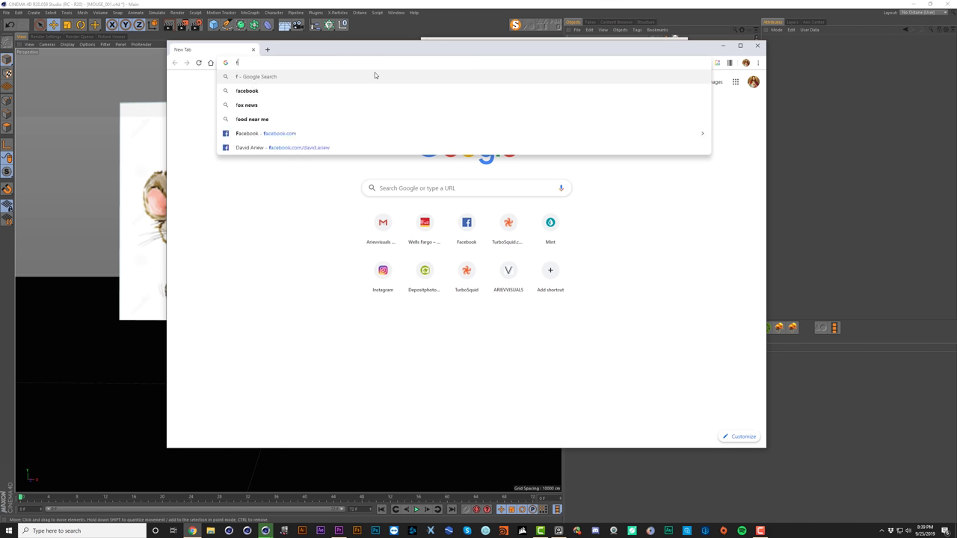
pyautogui.write('cheese')
pyautogui.press('Return')
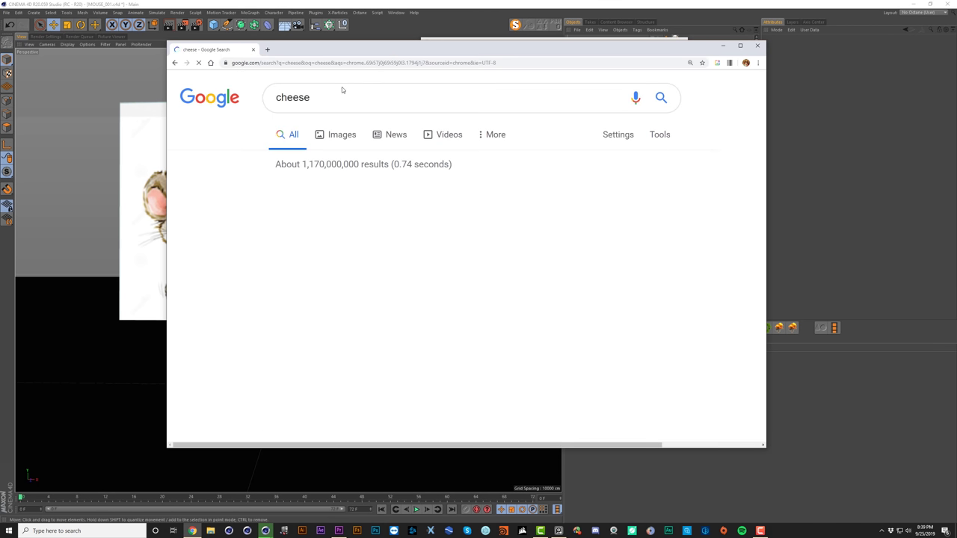
pyautogui.click(342, 88)
pyautogui.write('fork')
pyautogui.press('Return')
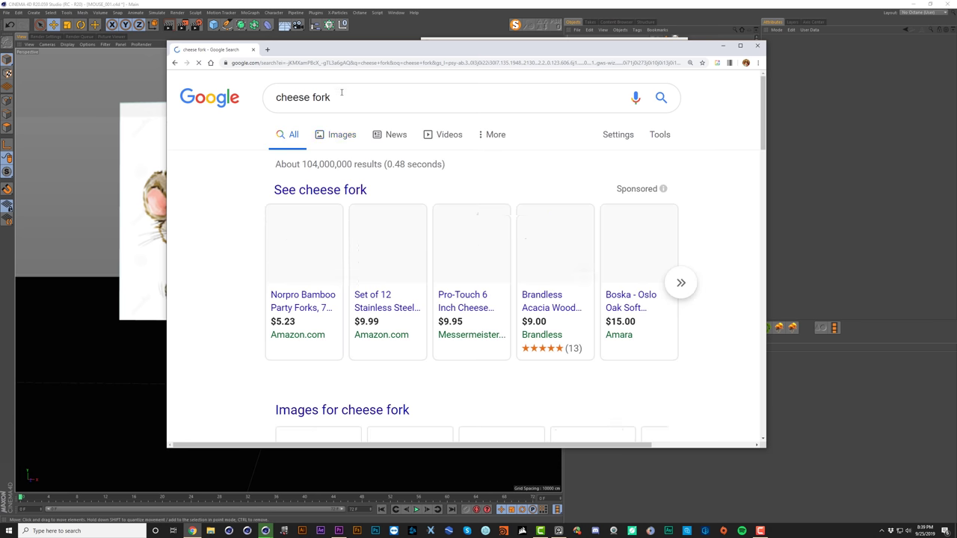
# Step: Open the Brandless Acacia Wood cheese knives listing, examine the two-pronged fork up close, and close the browser
pyautogui.click(526, 266)
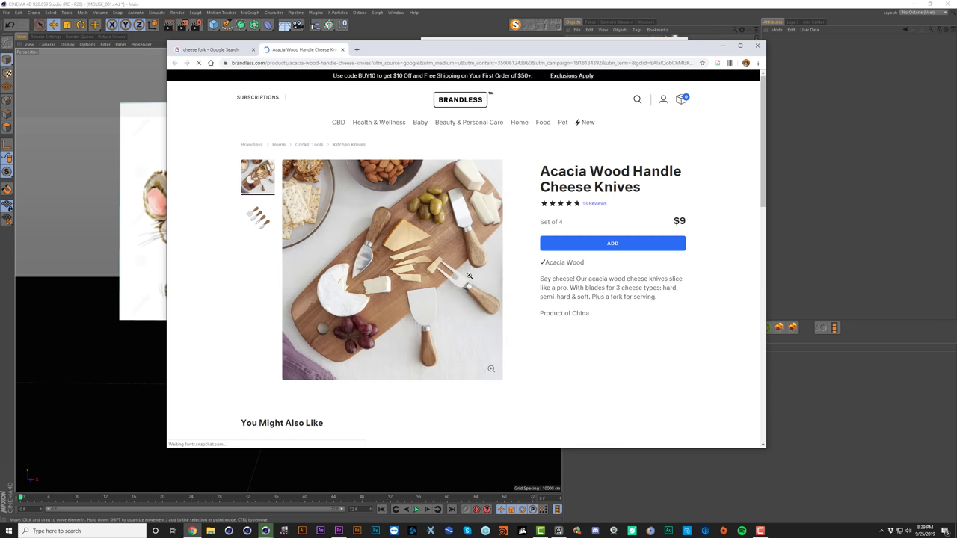
pyautogui.keyDown('ctrl'); pyautogui.scroll(3, 474, 337); pyautogui.keyUp('ctrl')
pyautogui.scroll(-1, 488, 304)
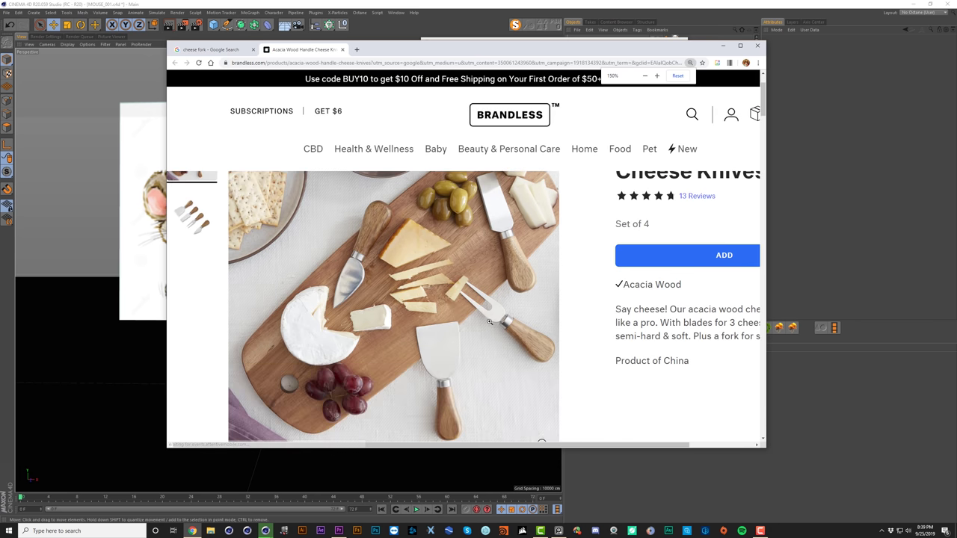
pyautogui.hotkey('ctrl', 'w')
pyautogui.hotkey('ctrl', 'w')
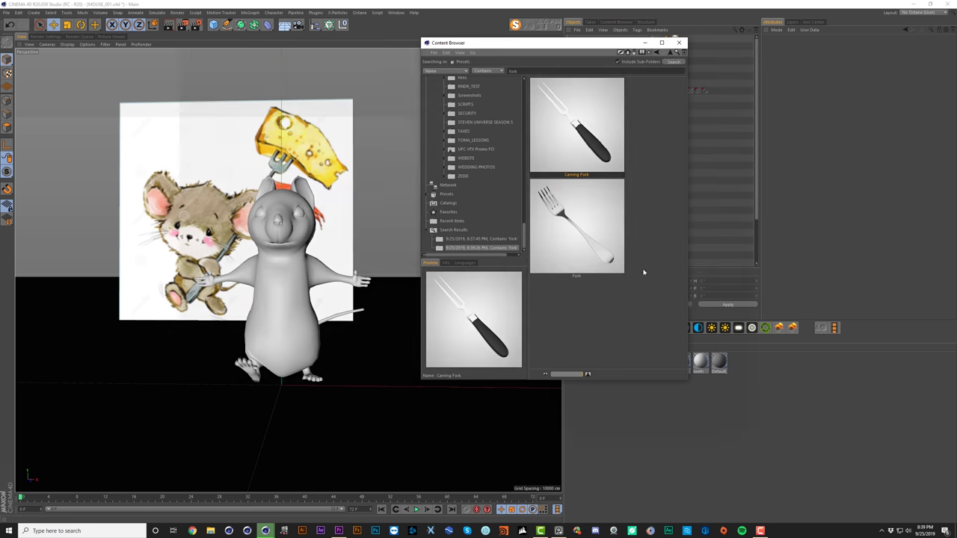
# Step: Load the Carving Fork asset into the scene, close the Content Browser, and scale the fork down drastically to suit the mouse
pyautogui.doubleClick(588, 144)
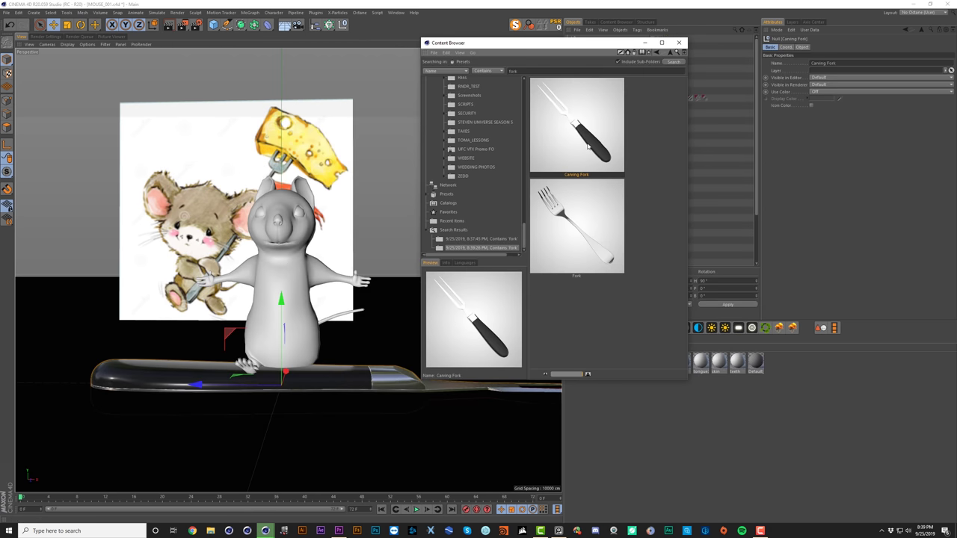
pyautogui.click(679, 42)
pyautogui.keyDown('alt'); pyautogui.moveTo(433, 332); pyautogui.dragTo(387, 337); pyautogui.keyUp('alt')
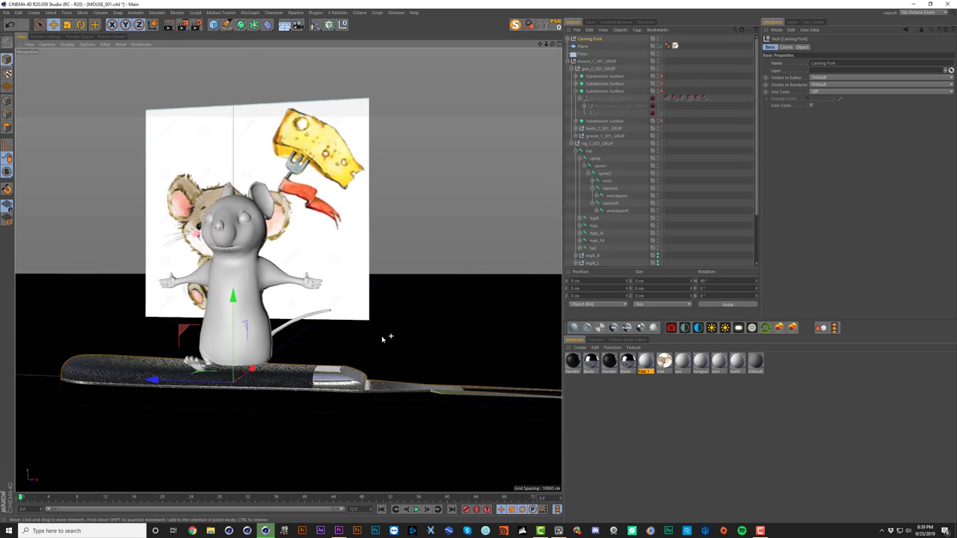
pyautogui.keyDown('alt'); pyautogui.moveTo(386, 337); pyautogui.dragTo(299, 360, button='right'); pyautogui.keyUp('alt')
pyautogui.keyDown('alt'); pyautogui.moveTo(299, 360); pyautogui.dragTo(306, 356, button='middle'); pyautogui.keyUp('alt')
pyautogui.press('t')
pyautogui.moveTo(382, 282); pyautogui.dragTo(178, 361)
# Step: Rotate the fork upright with its prongs pointing up and move it in front of the mouse, to about Y 3.5 cm, Z -3.2 cm
pyautogui.press('r')
pyautogui.keyDown('shift'); pyautogui.moveTo(311, 329); pyautogui.dragTo(218, 280); pyautogui.keyUp('shift')
pyautogui.moveTo(221, 363)
pyautogui.mouseDown()
pyautogui.moveTo(199, 367)
pyautogui.moveTo(224, 359)
pyautogui.moveTo(214, 364)
pyautogui.mouseUp()
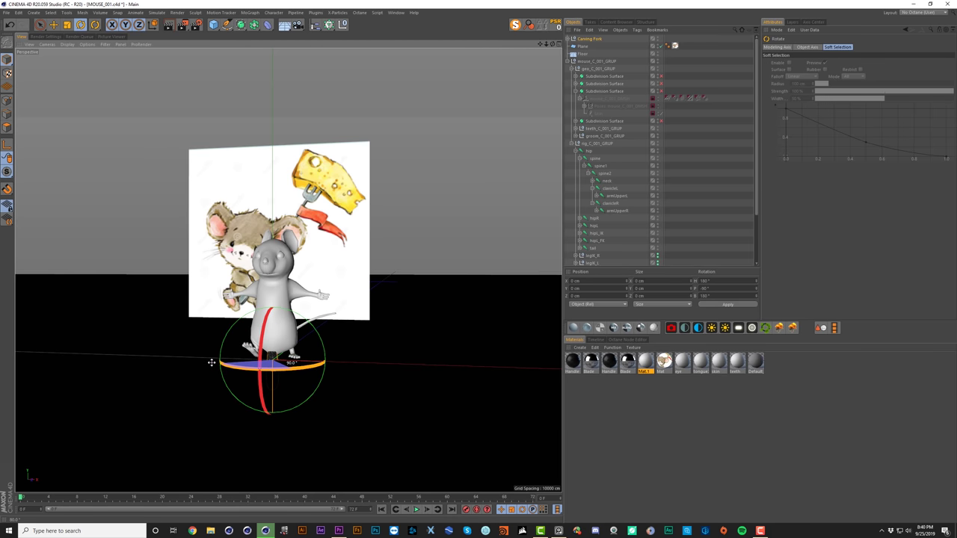
pyautogui.press('e')
pyautogui.moveTo(274, 359); pyautogui.dragTo(233, 338)
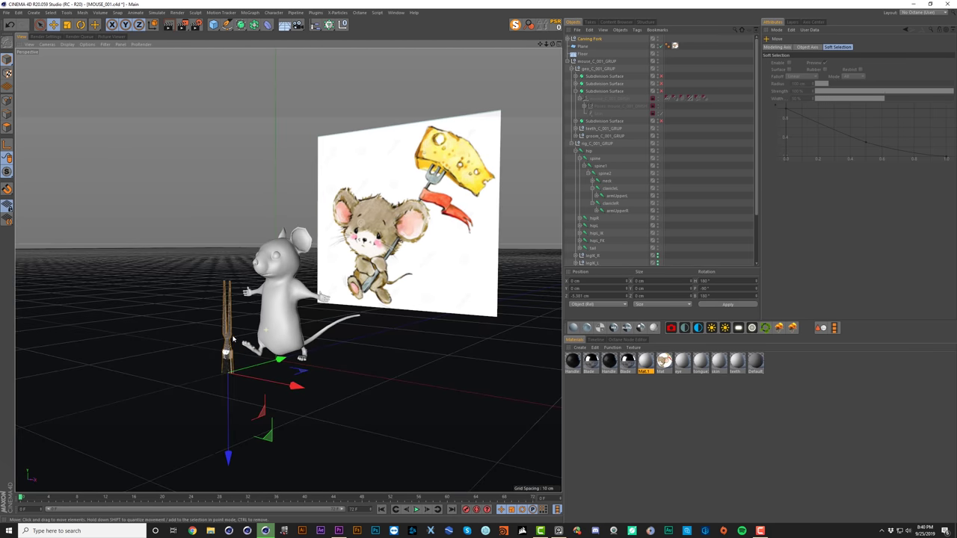
pyautogui.moveTo(232, 384); pyautogui.dragTo(233, 339)
# Step: Scale the fork up to roughly the mouse's height and tilt it diagonally across the body to about -71° pitch
pyautogui.press('t')
pyautogui.moveTo(244, 341); pyautogui.dragTo(328, 263)
pyautogui.scroll(2, 328, 262)
pyautogui.press('t')
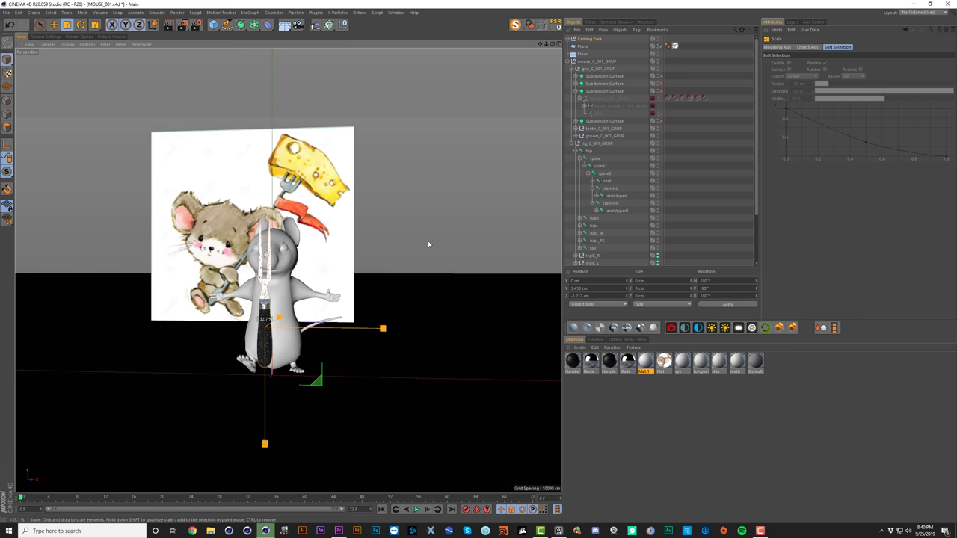
pyautogui.press('r')
pyautogui.moveTo(315, 309); pyautogui.dragTo(264, 310)
pyautogui.scroll(5, 263, 309)
pyautogui.scroll(-5, 263, 310)
# Step: Expand the Carving Fork hierarchy and delete the texture tags from its three plane meshes
pyautogui.click(703, 63)
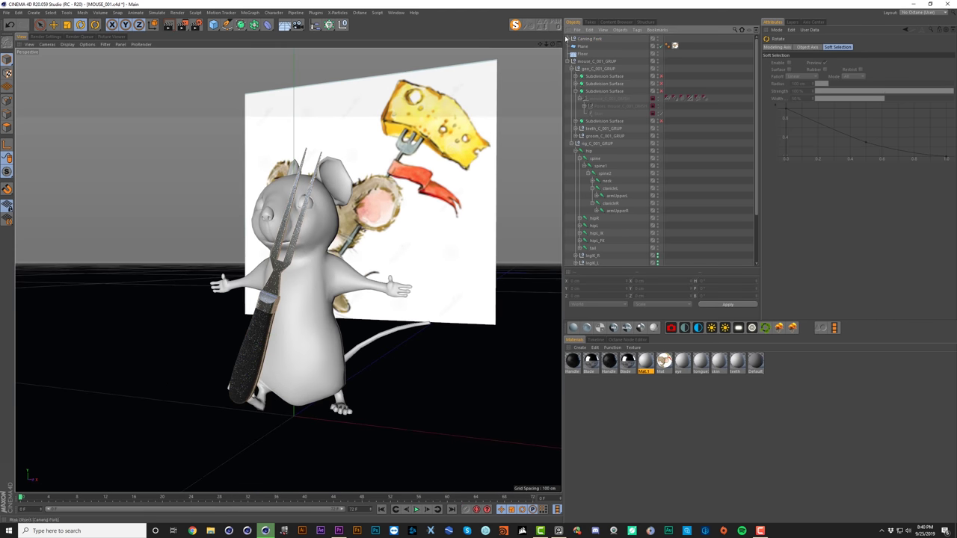
pyautogui.click(567, 38)
pyautogui.moveTo(705, 60); pyautogui.dragTo(684, 102)
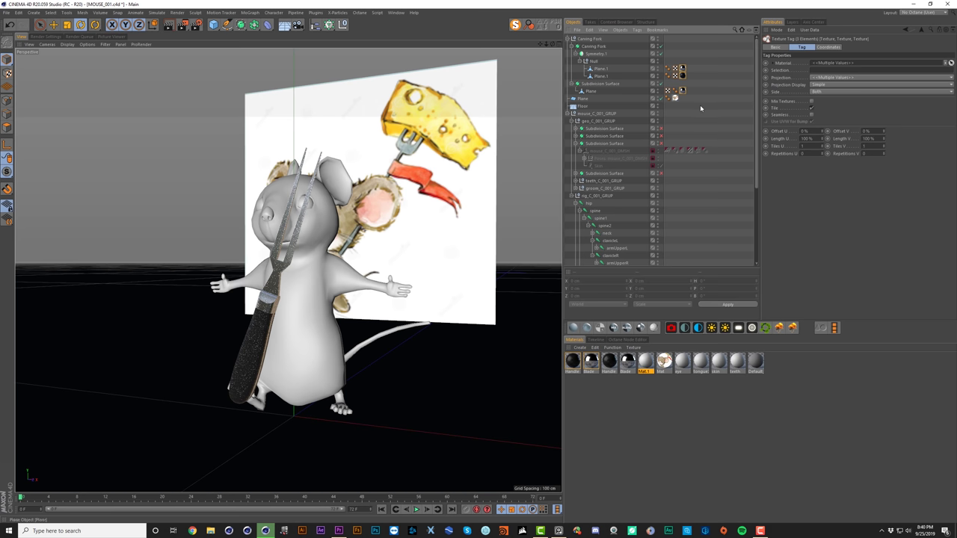
pyautogui.press('Delete')
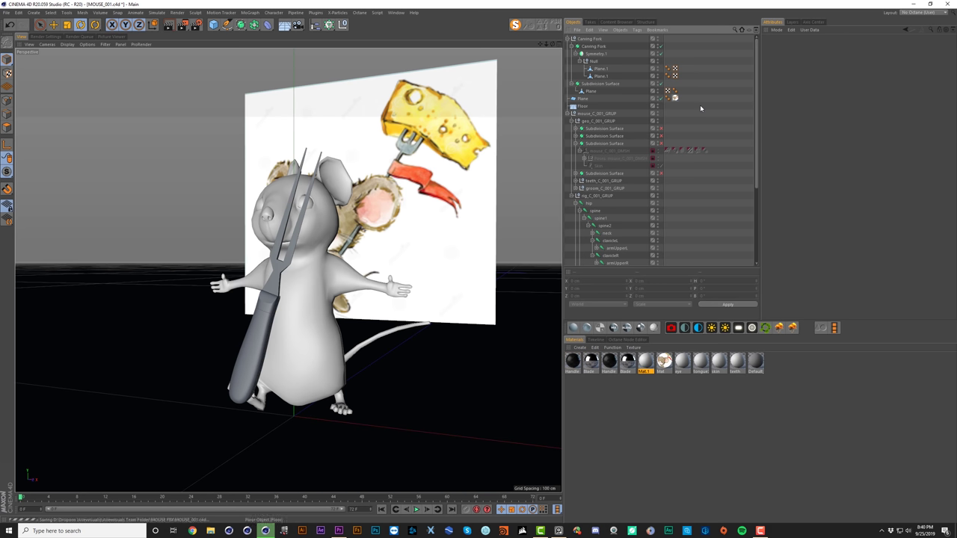
pyautogui.keyDown('alt'); pyautogui.moveTo(387, 203); pyautogui.dragTo(419, 224); pyautogui.keyUp('alt')
# Step: Try a raised fork position in front of the mouse's chest, shifted towards its left arm
pyautogui.click(580, 39)
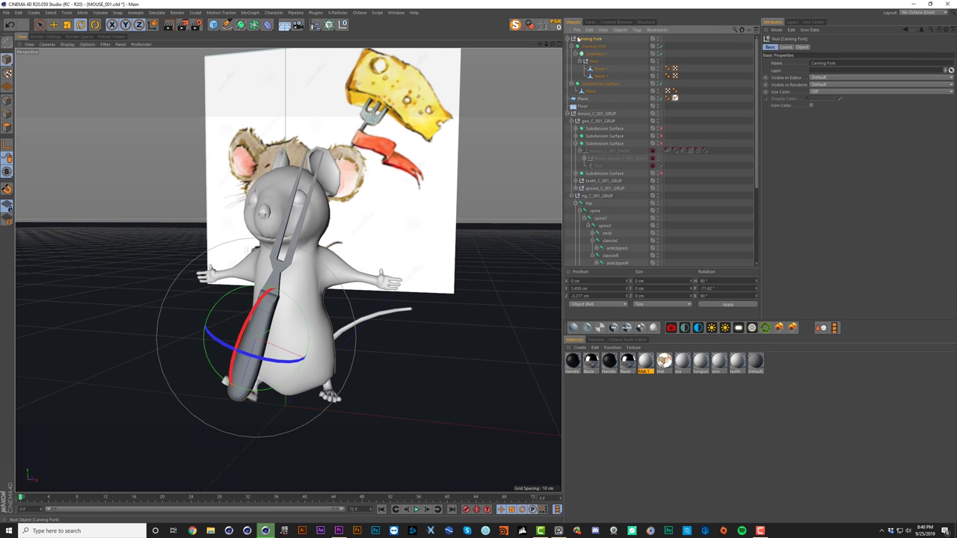
pyautogui.click(568, 38)
pyautogui.press('e')
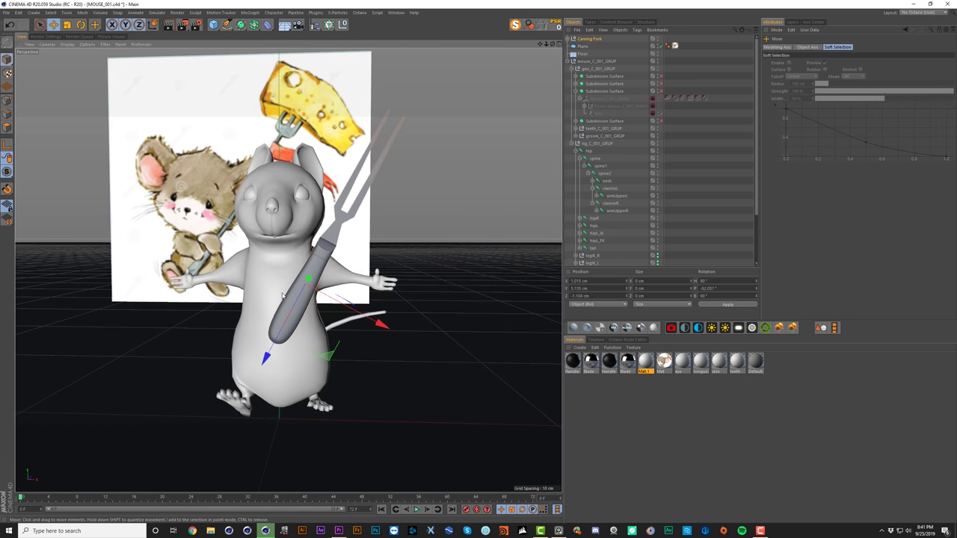
pyautogui.keyDown('alt'); pyautogui.moveTo(244, 226); pyautogui.dragTo(305, 233, button='middle'); pyautogui.keyUp('alt')
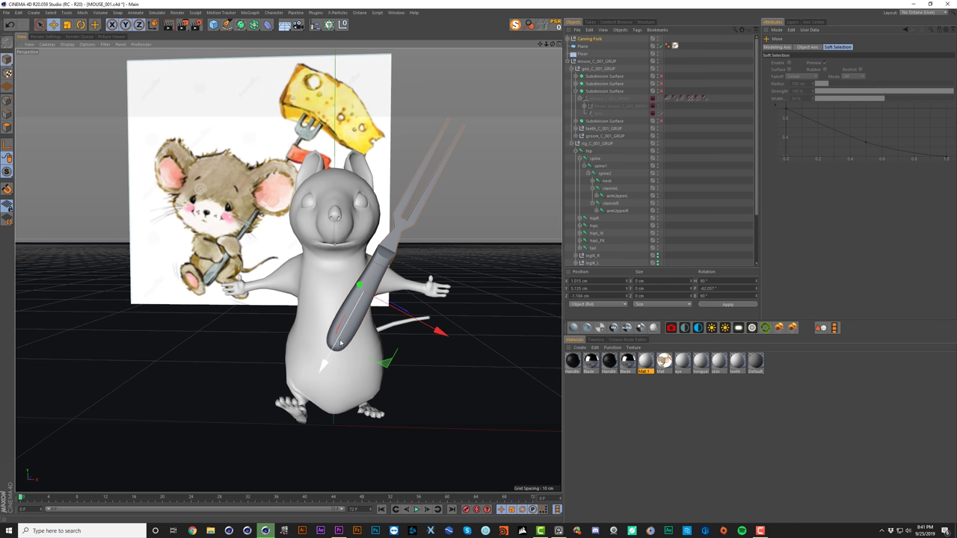
pyautogui.moveTo(325, 365); pyautogui.dragTo(335, 344)
pyautogui.keyDown('alt'); pyautogui.moveTo(412, 215); pyautogui.dragTo(434, 219); pyautogui.keyUp('alt')
pyautogui.press('t')
pyautogui.keyDown('alt'); pyautogui.moveTo(363, 229); pyautogui.dragTo(338, 224); pyautogui.keyUp('alt')
pyautogui.keyDown('alt'); pyautogui.moveTo(338, 223); pyautogui.dragTo(327, 239, button='right'); pyautogui.keyUp('alt')
pyautogui.keyDown('alt'); pyautogui.moveTo(326, 238); pyautogui.dragTo(355, 258); pyautogui.keyUp('alt')
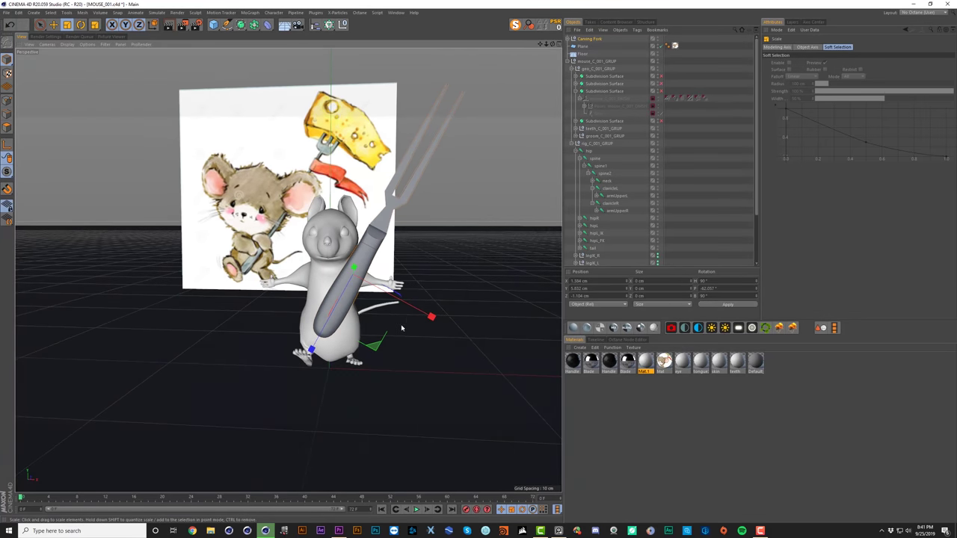
pyautogui.keyDown('alt'); pyautogui.moveTo(402, 328); pyautogui.dragTo(367, 248); pyautogui.keyUp('alt')
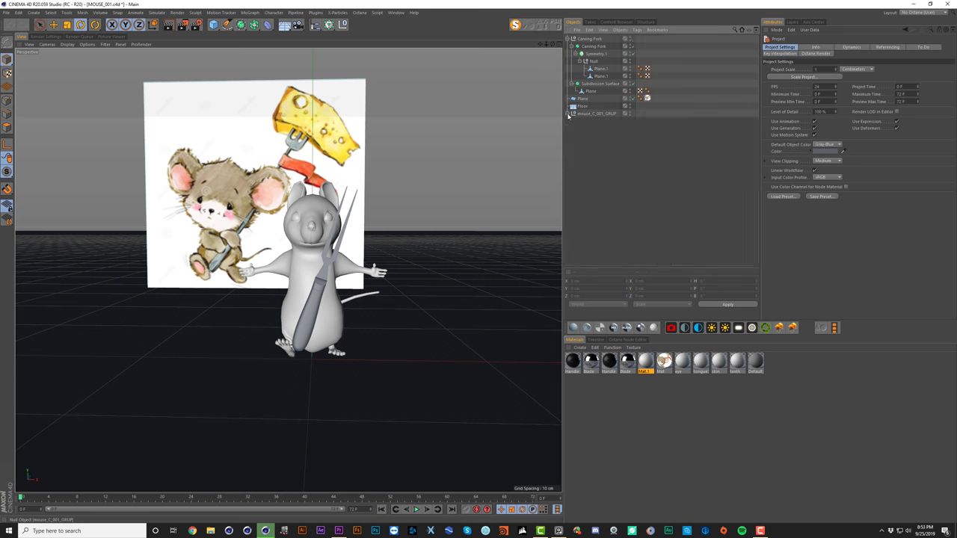
# Step: Disable the Symmetry.1 generator that builds the fork's handle grips
pyautogui.scroll(3, 327, 286)
pyautogui.moveTo(326, 282)
pyautogui.keyDown('alt'); pyautogui.mouseDown()
pyautogui.moveTo(289, 284)
pyautogui.moveTo(314, 279)
pyautogui.mouseUp(); pyautogui.keyUp('alt')
pyautogui.click(313, 278)
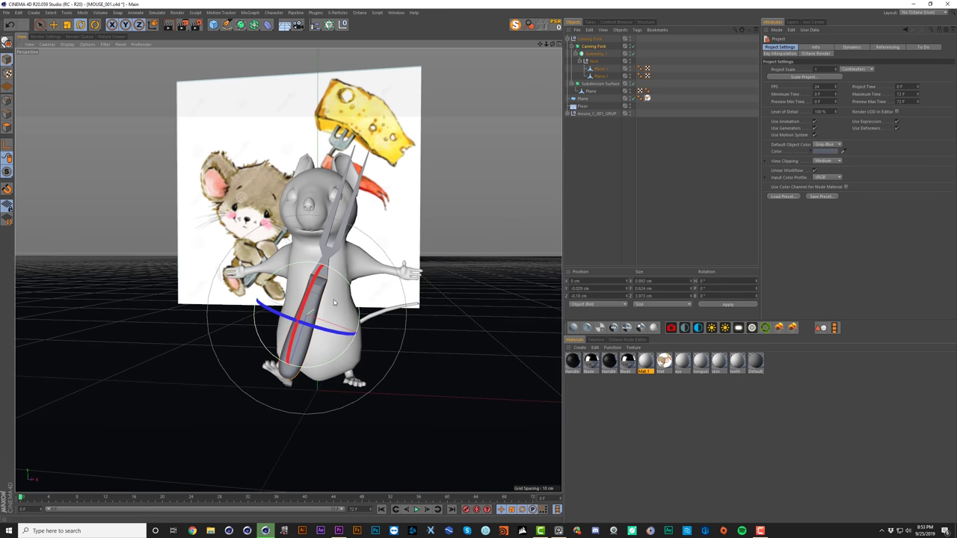
pyautogui.click(594, 48)
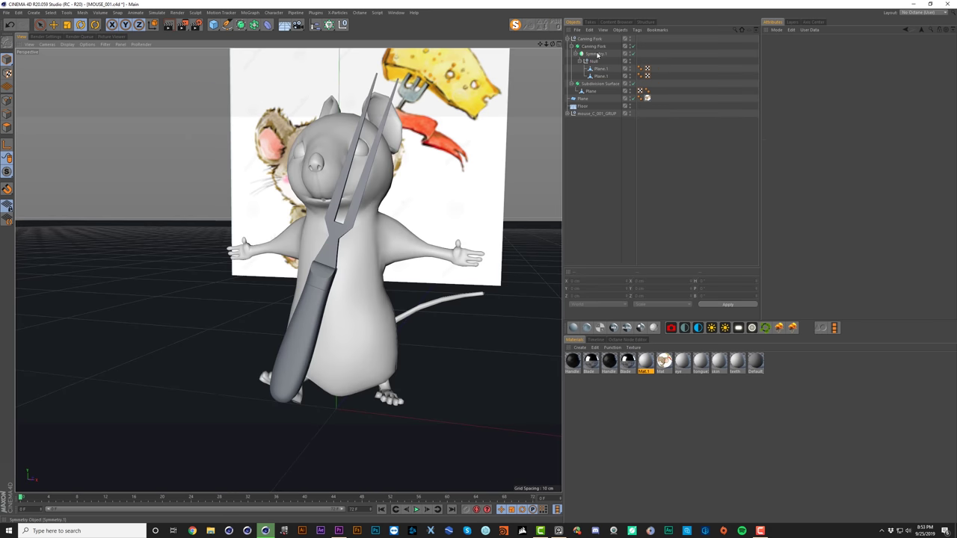
pyautogui.click(606, 47)
pyautogui.click(632, 55)
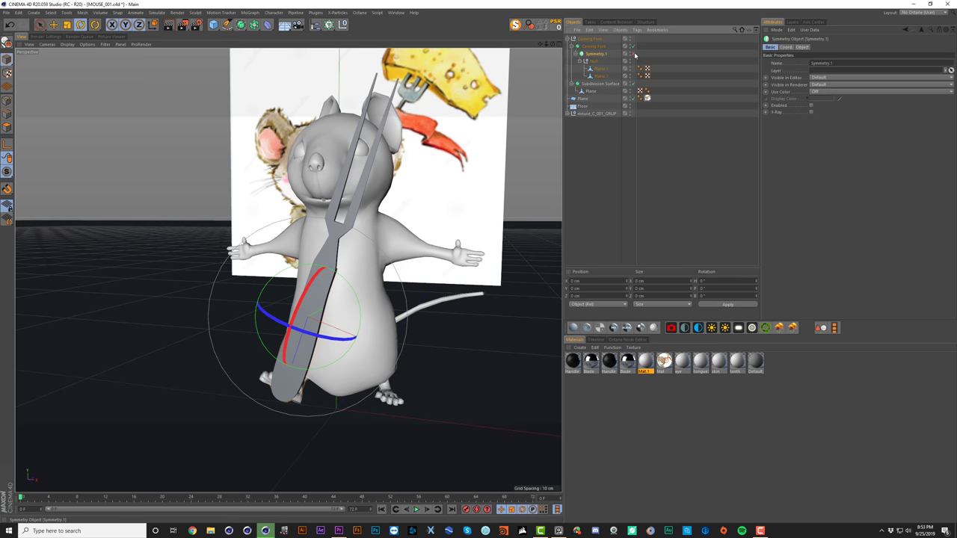
pyautogui.click(650, 61)
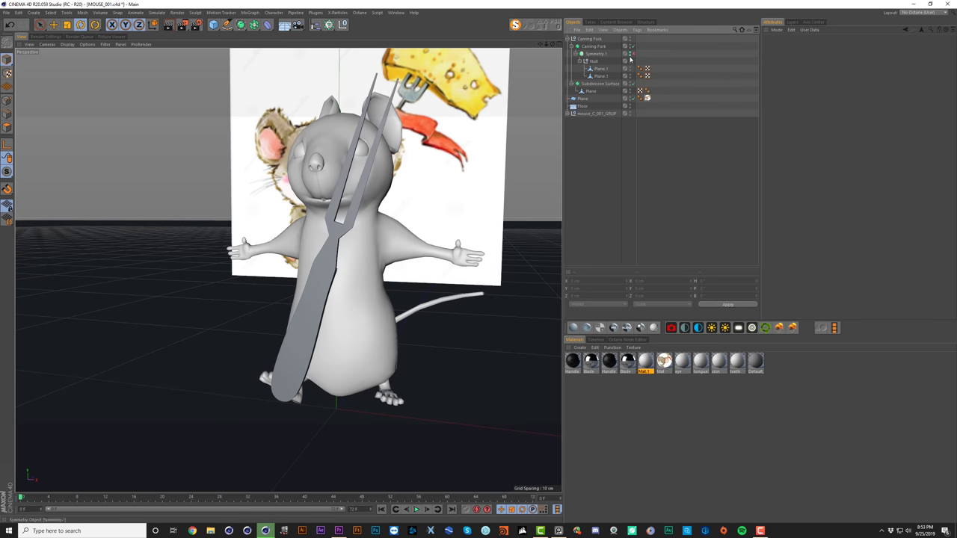
# Step: Select the fork's Plane mesh for polygon editing and turn off its parent Subdivision Surface
pyautogui.click(311, 335)
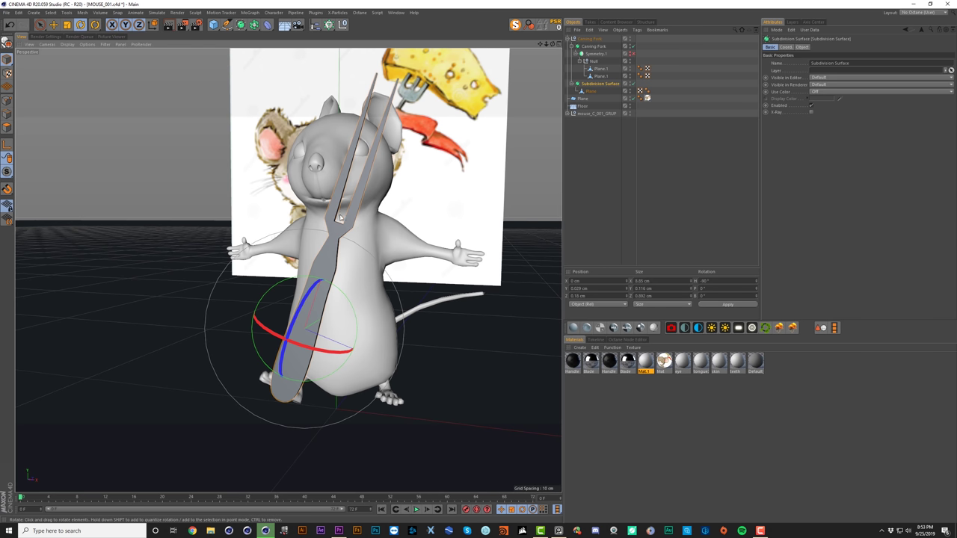
pyautogui.scroll(-3, 346, 233)
pyautogui.click(596, 90)
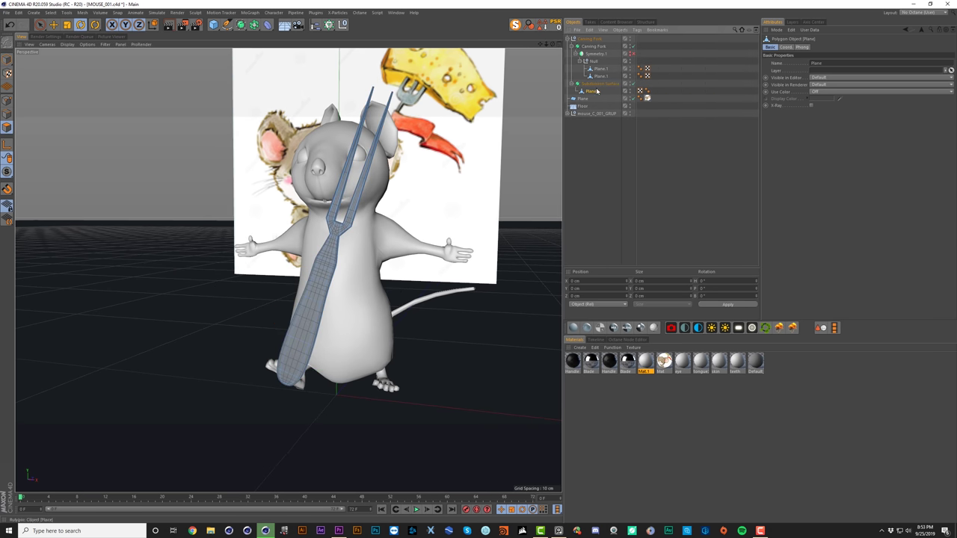
pyautogui.click(634, 84)
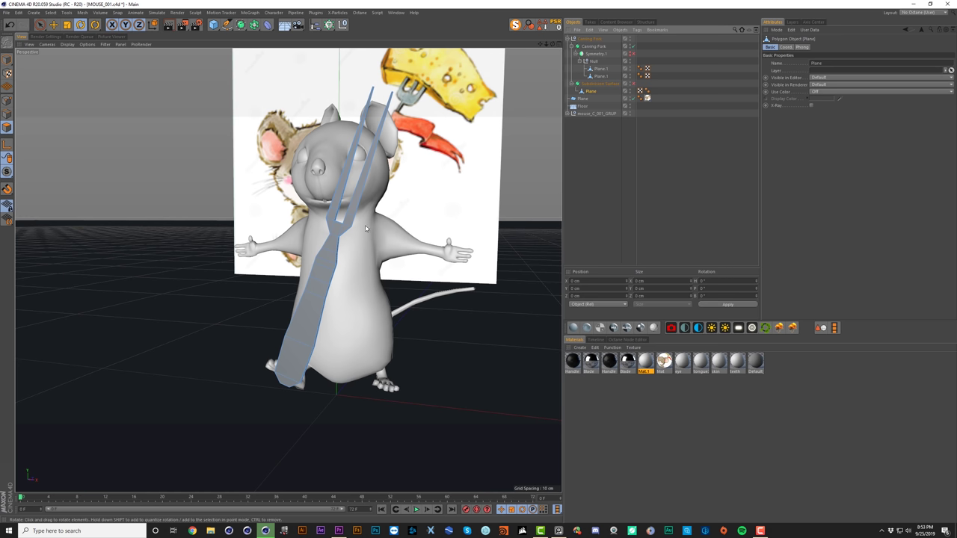
# Step: Select the polygons of the fork's handle with Live Selection, including hidden ones by disabling Only Select Visible Elements in the Front view
pyautogui.press('space')
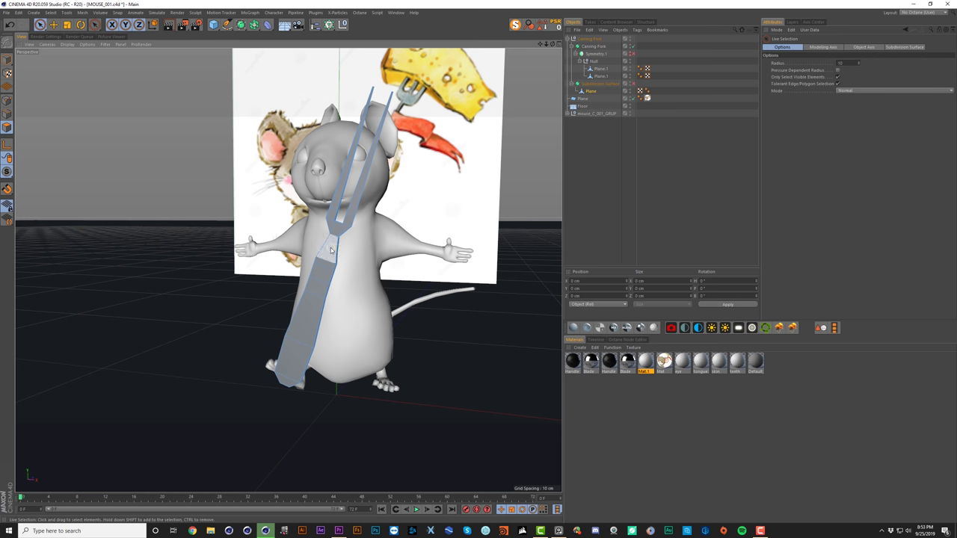
pyautogui.moveTo(320, 256); pyautogui.dragTo(305, 334)
pyautogui.moveTo(288, 374); pyautogui.dragTo(285, 381)
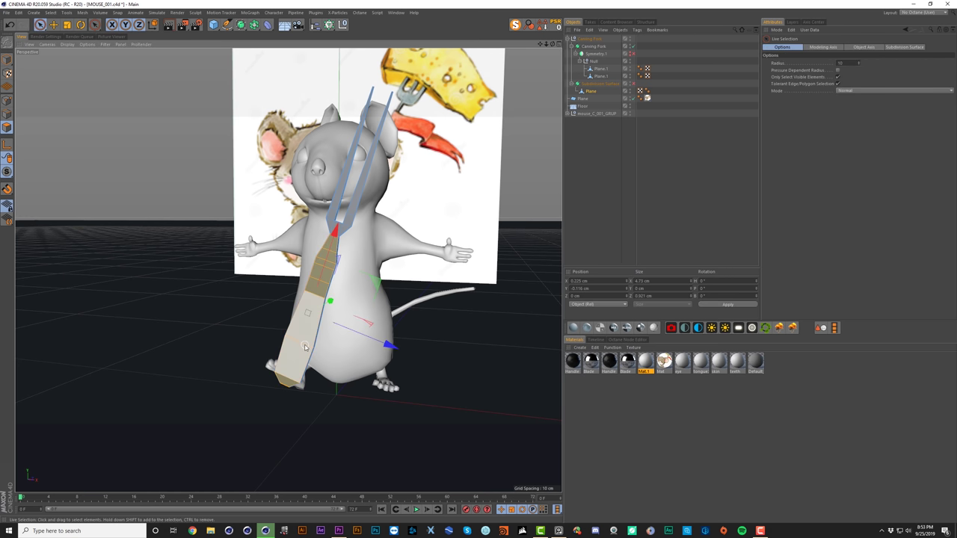
pyautogui.middleClick(308, 348)
pyautogui.middleClick(446, 357)
pyautogui.scroll(5, 385, 255)
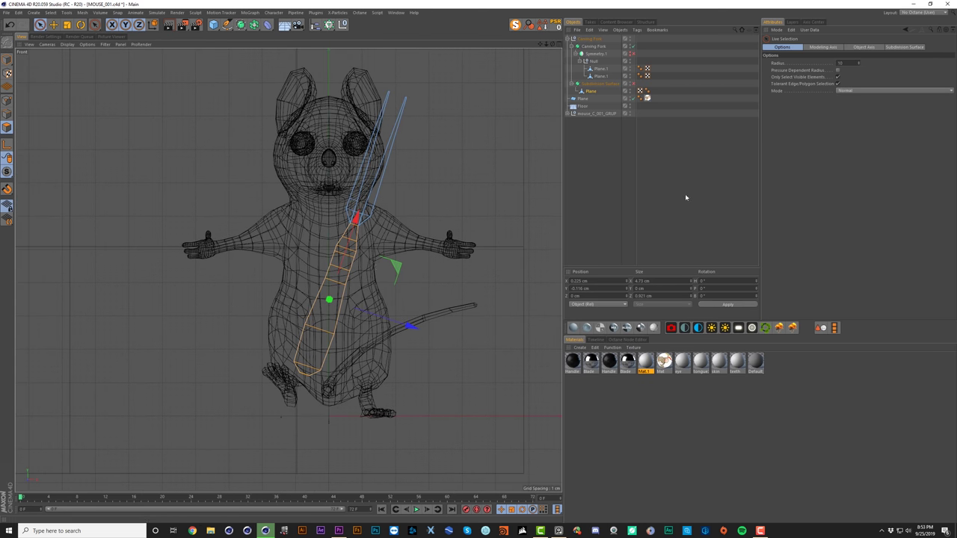
pyautogui.click(838, 77)
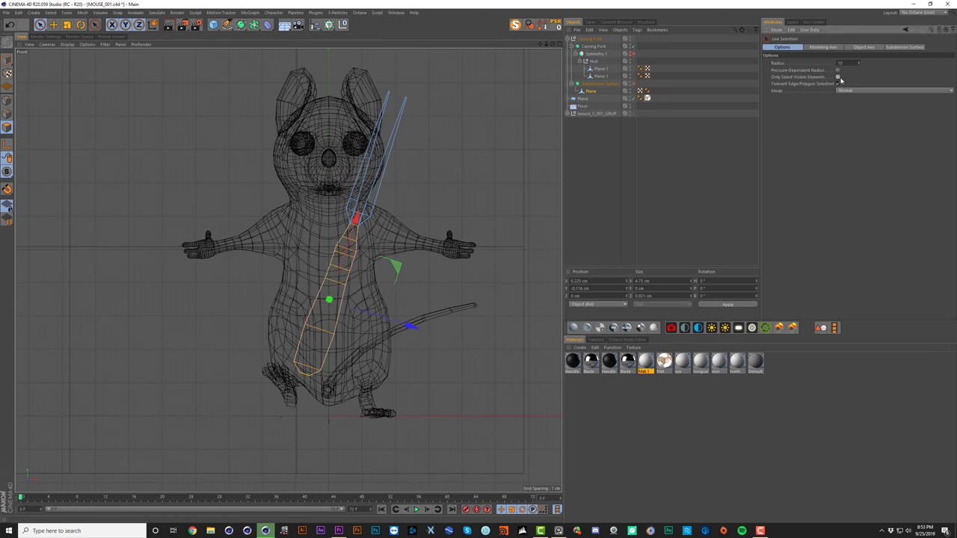
pyautogui.moveTo(331, 402); pyautogui.dragTo(336, 406, button='middle')
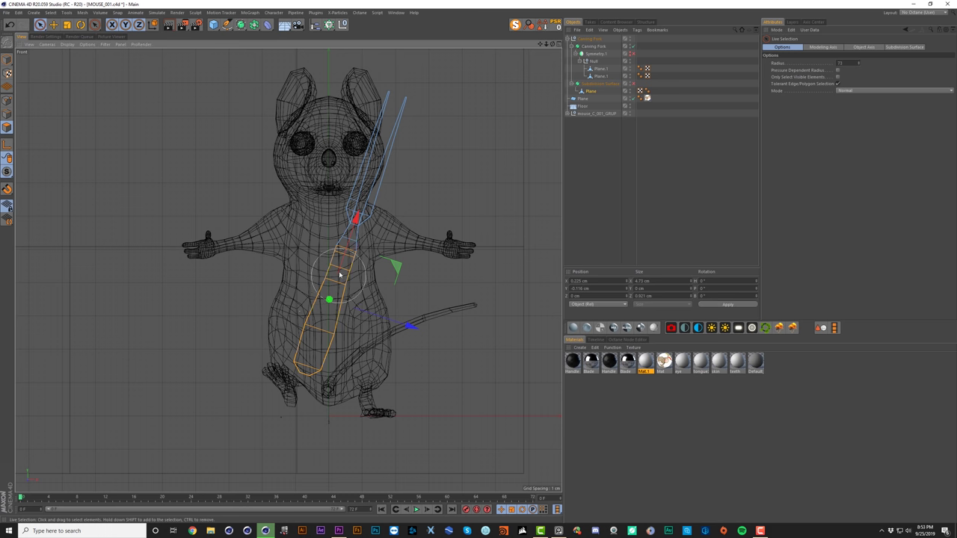
# Step: Try narrowing the selected handle polygons along the Z axis and inspect the fork mesh up close in the perspective view
pyautogui.press('t')
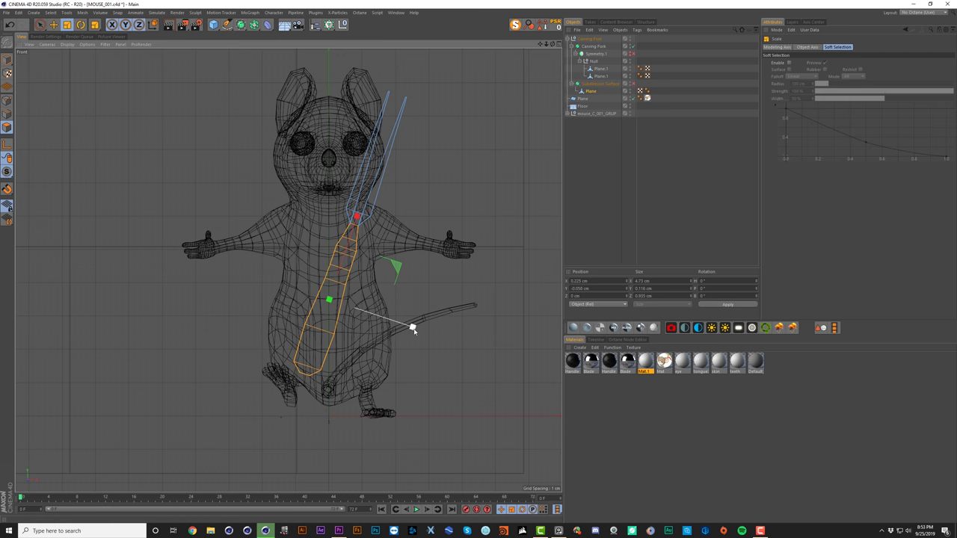
pyautogui.moveTo(413, 327); pyautogui.dragTo(365, 318)
pyautogui.press('F1')
pyautogui.keyDown('alt'); pyautogui.moveTo(344, 231); pyautogui.dragTo(331, 260); pyautogui.keyUp('alt')
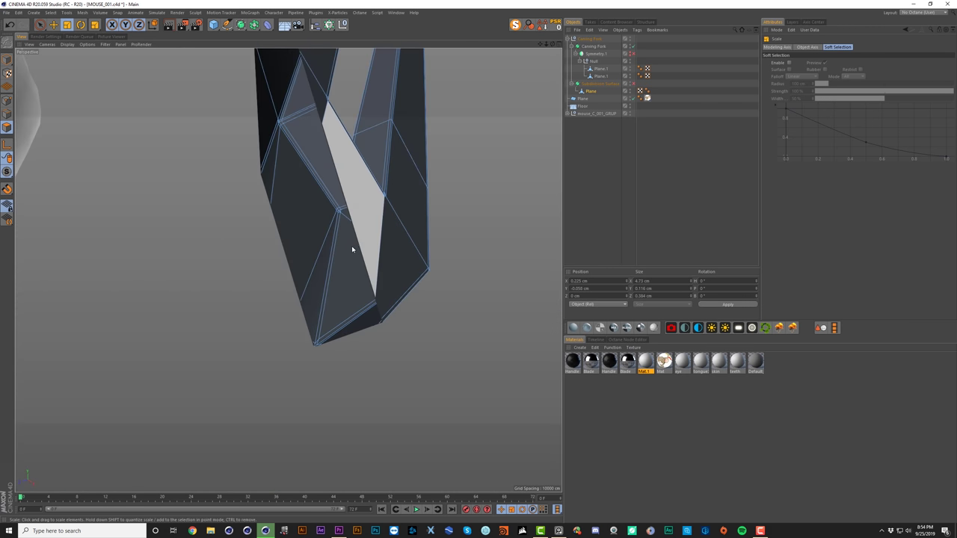
pyautogui.moveTo(349, 225)
pyautogui.keyDown('alt'); pyautogui.mouseDown()
pyautogui.moveTo(338, 253)
pyautogui.moveTo(353, 231)
pyautogui.mouseUp(); pyautogui.keyUp('alt')
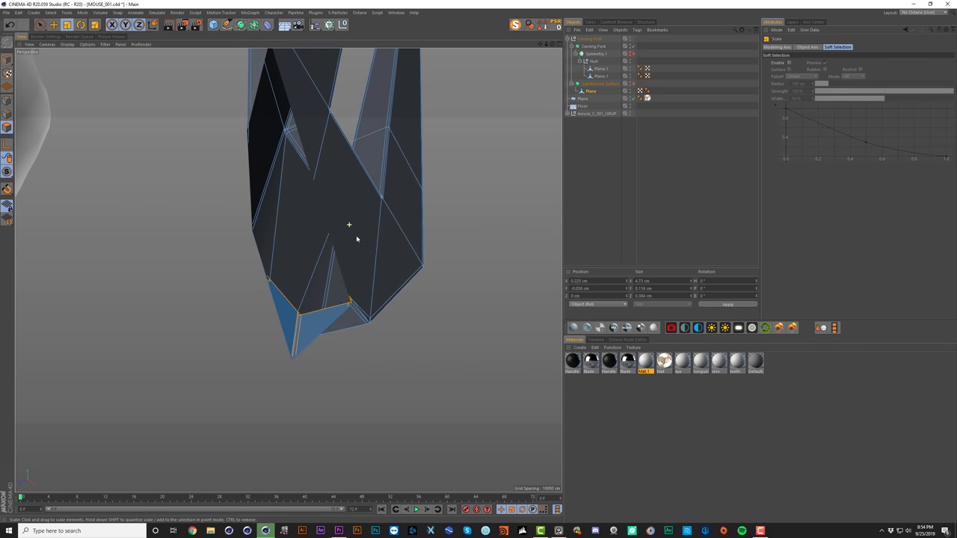
# Step: Set the project's View Clipping to Tiny and check the fork's handle at close range
pyautogui.hotkey('ctrl', 'd')
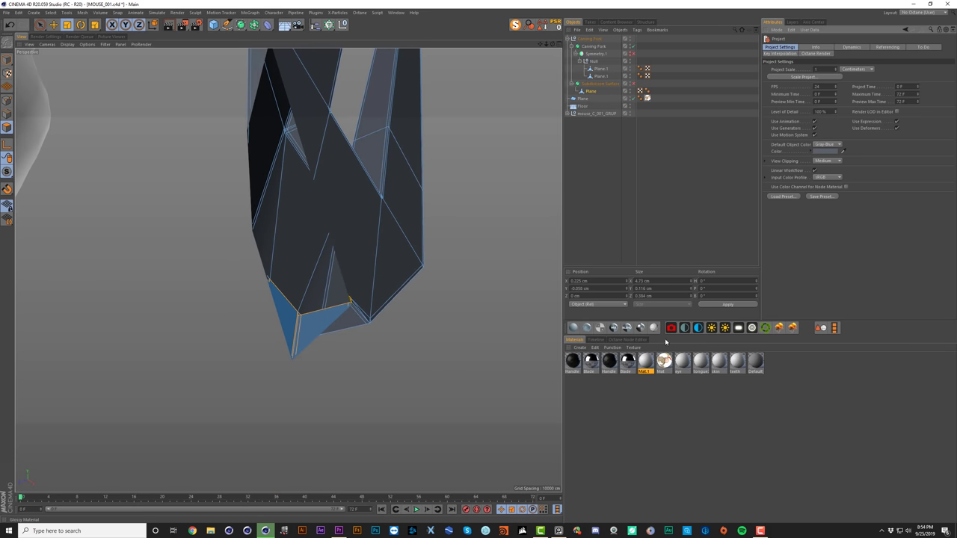
pyautogui.click(823, 161)
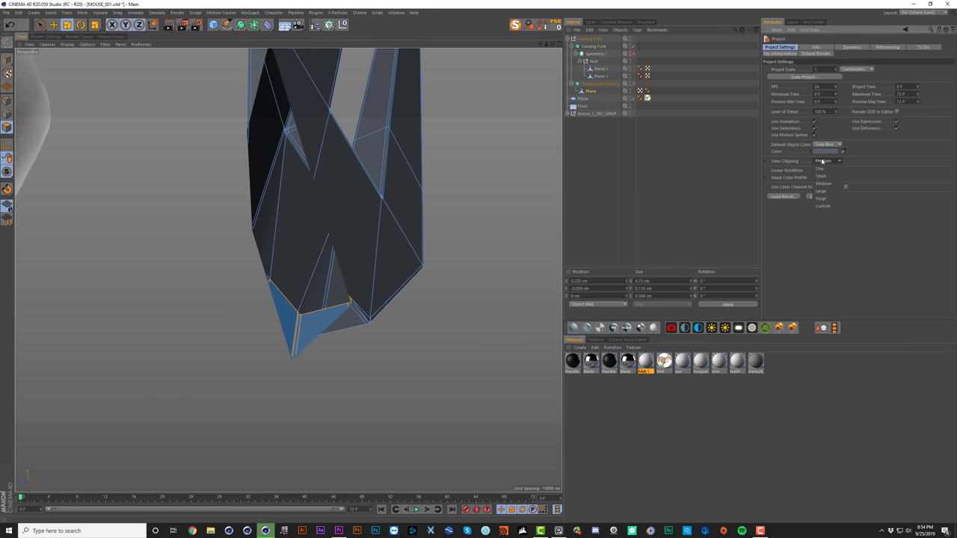
pyautogui.click(822, 169)
pyautogui.keyDown('alt'); pyautogui.moveTo(314, 269); pyautogui.dragTo(339, 261, button='right'); pyautogui.keyUp('alt')
pyautogui.keyDown('alt'); pyautogui.moveTo(337, 254); pyautogui.dragTo(302, 272); pyautogui.keyUp('alt')
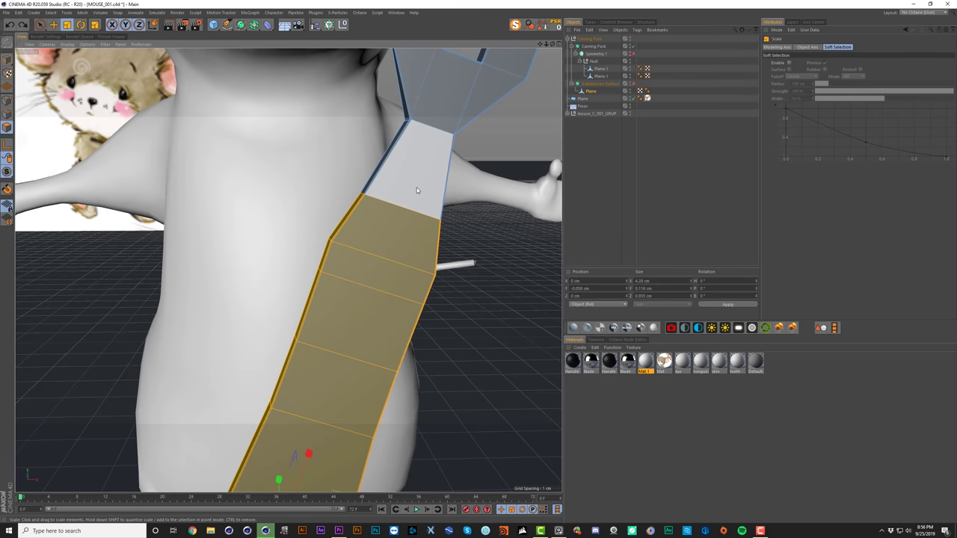
pyautogui.keyDown('alt'); pyautogui.moveTo(416, 188); pyautogui.dragTo(382, 226); pyautogui.keyUp('alt')
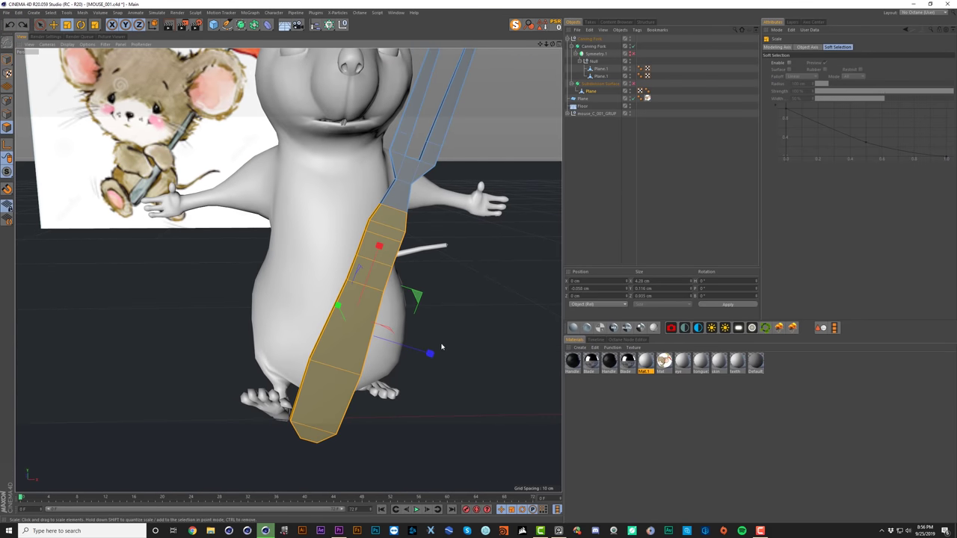
# Step: Narrow the selected handle polygons to about 0.413 cm along the Z axis and check the fork's neck up close
pyautogui.moveTo(374, 336); pyautogui.dragTo(434, 349)
pyautogui.keyDown('alt'); pyautogui.moveTo(401, 178); pyautogui.dragTo(516, 123, button='right'); pyautogui.keyUp('alt')
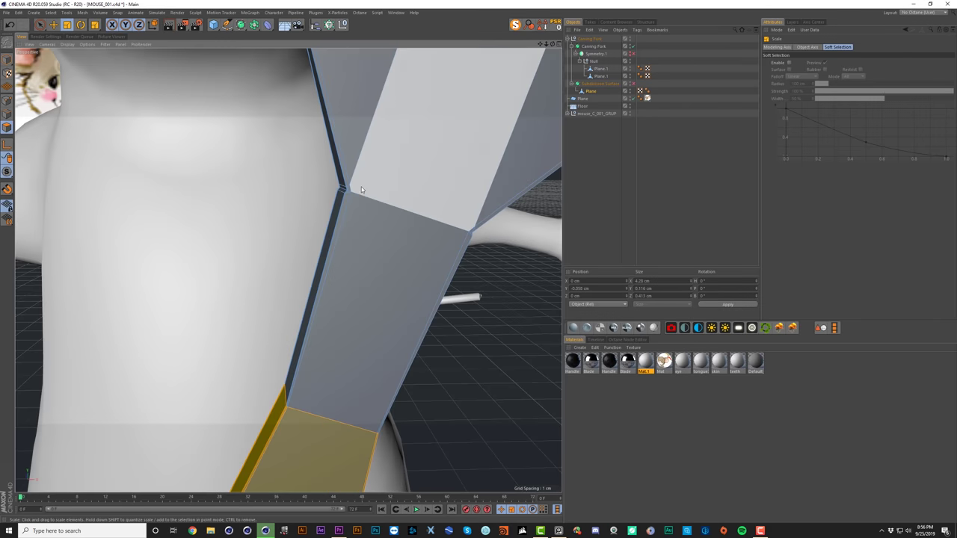
pyautogui.keyDown('alt'); pyautogui.moveTo(362, 188); pyautogui.dragTo(452, 223); pyautogui.keyUp('alt')
pyautogui.keyDown('alt'); pyautogui.moveTo(352, 187); pyautogui.dragTo(195, 198); pyautogui.keyUp('alt')
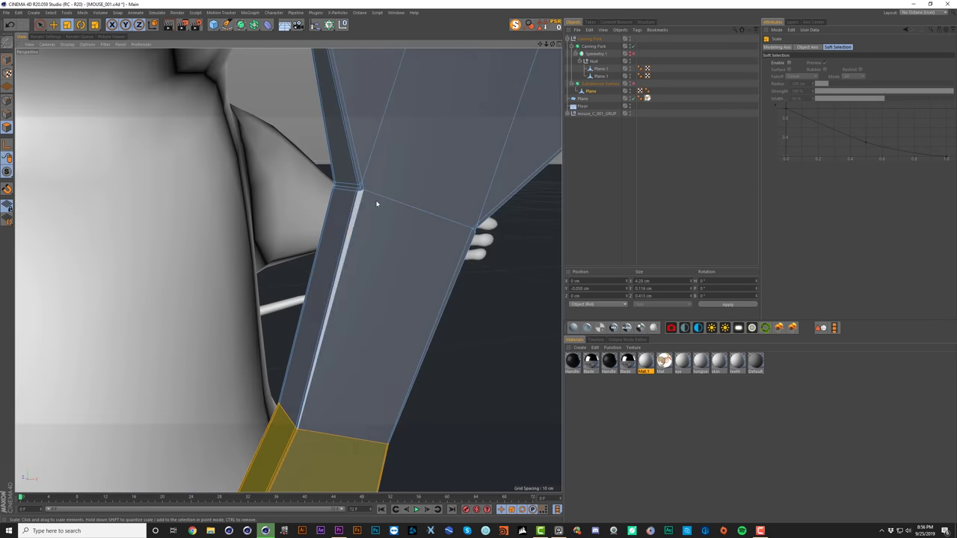
pyautogui.keyDown('alt'); pyautogui.moveTo(369, 200); pyautogui.dragTo(280, 256, button='right'); pyautogui.keyUp('alt')
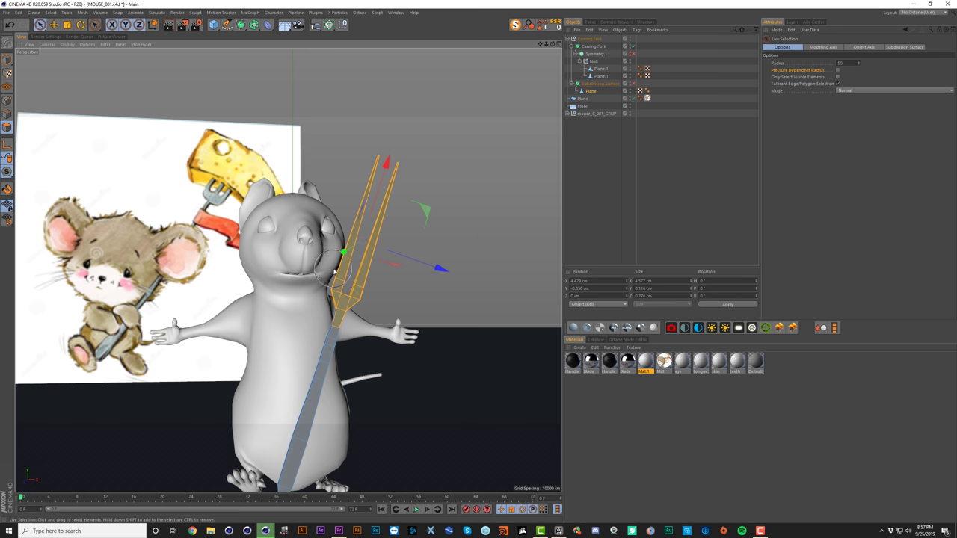
# Step: Select all polygons of the fork's head and neck and move them along X to about 9.2 cm, lengthening the shaft
pyautogui.scroll(5, 397, 164)
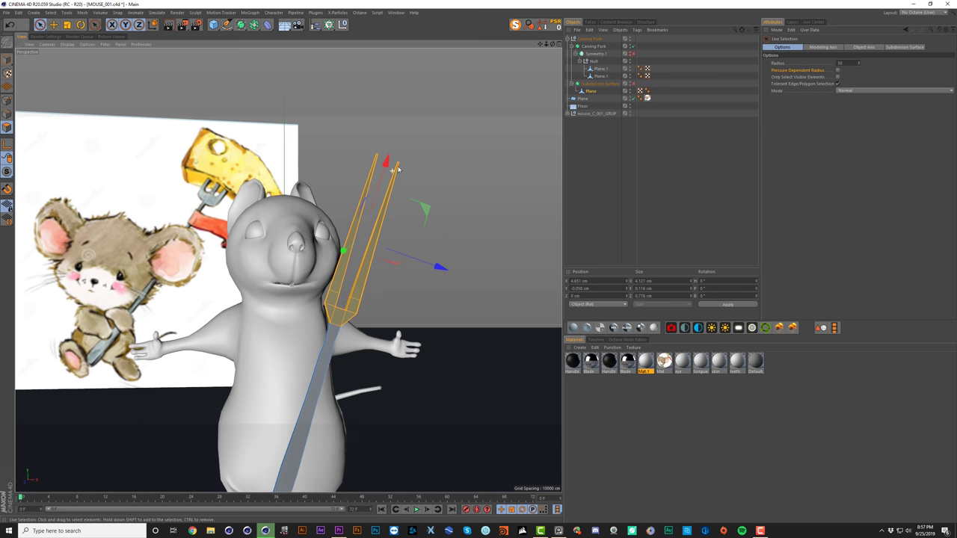
pyautogui.keyDown('alt'); pyautogui.moveTo(404, 156); pyautogui.dragTo(380, 226); pyautogui.keyUp('alt')
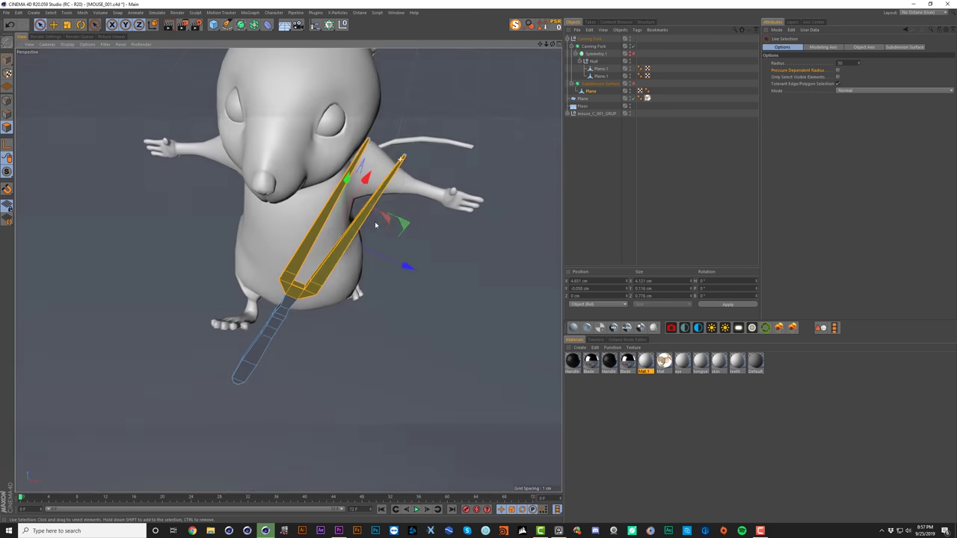
pyautogui.keyDown('shift'); pyautogui.click(366, 147); pyautogui.keyUp('shift')
pyautogui.keyDown('alt'); pyautogui.moveTo(404, 167); pyautogui.dragTo(353, 209); pyautogui.keyUp('alt')
pyautogui.keyDown('alt'); pyautogui.moveTo(352, 209); pyautogui.dragTo(315, 309, button='middle'); pyautogui.keyUp('alt')
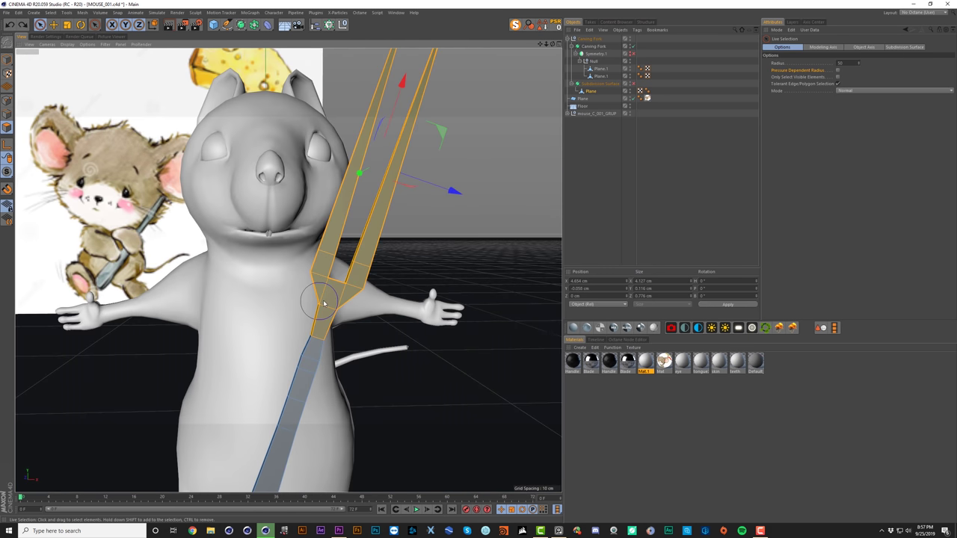
pyautogui.scroll(-3, 393, 135)
pyautogui.moveTo(409, 97); pyautogui.dragTo(427, 54)
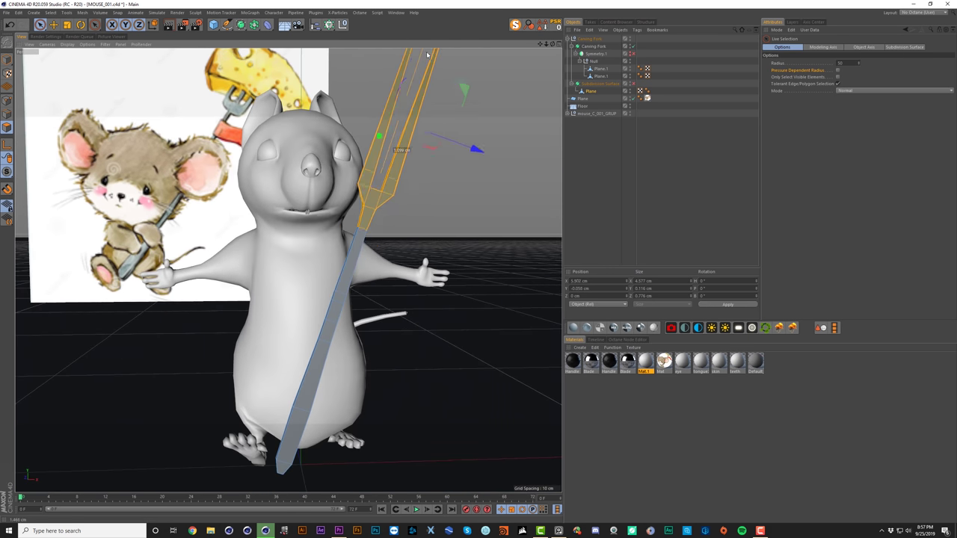
pyautogui.scroll(2, 353, 233)
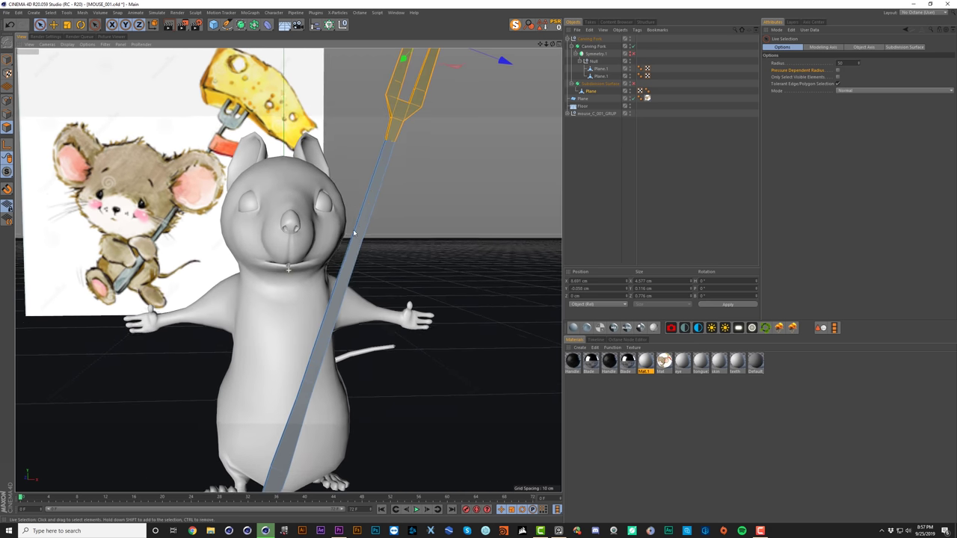
pyautogui.scroll(-2, 354, 233)
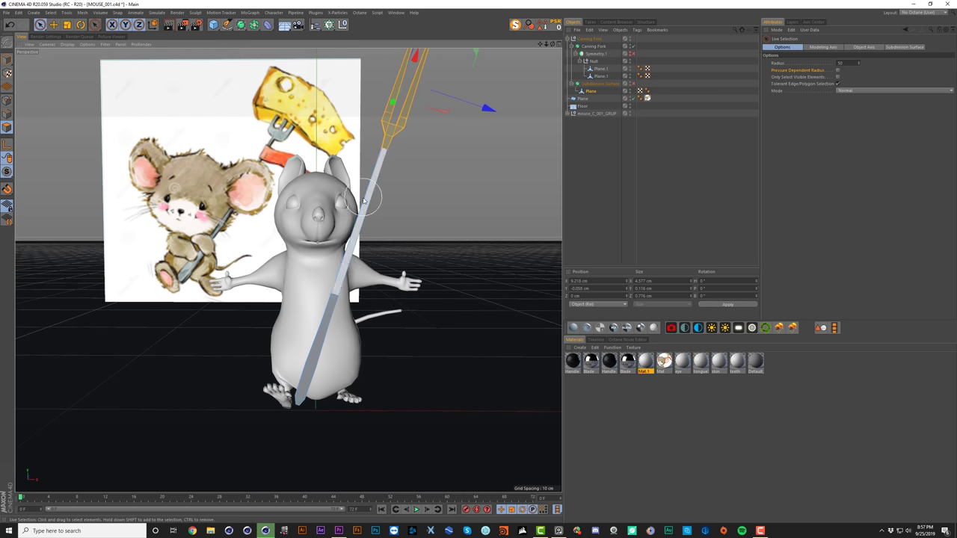
# Step: Select the long edges running along the fork's shaft with Ring Selection in edge mode
pyautogui.moveTo(364, 200)
pyautogui.keyDown('alt'); pyautogui.mouseDown()
pyautogui.moveTo(480, 244)
pyautogui.moveTo(385, 224)
pyautogui.moveTo(344, 201)
pyautogui.moveTo(367, 205)
pyautogui.moveTo(361, 196)
pyautogui.mouseUp(); pyautogui.keyUp('alt')
pyautogui.scroll(4, 366, 214)
pyautogui.press('Return')
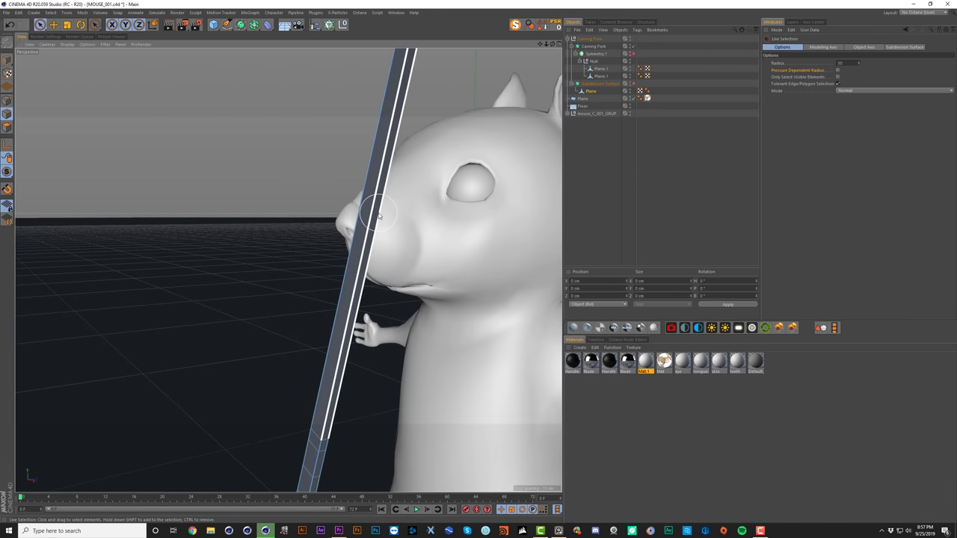
pyautogui.rightClick(379, 216)
pyautogui.click(391, 222)
pyautogui.click(396, 227)
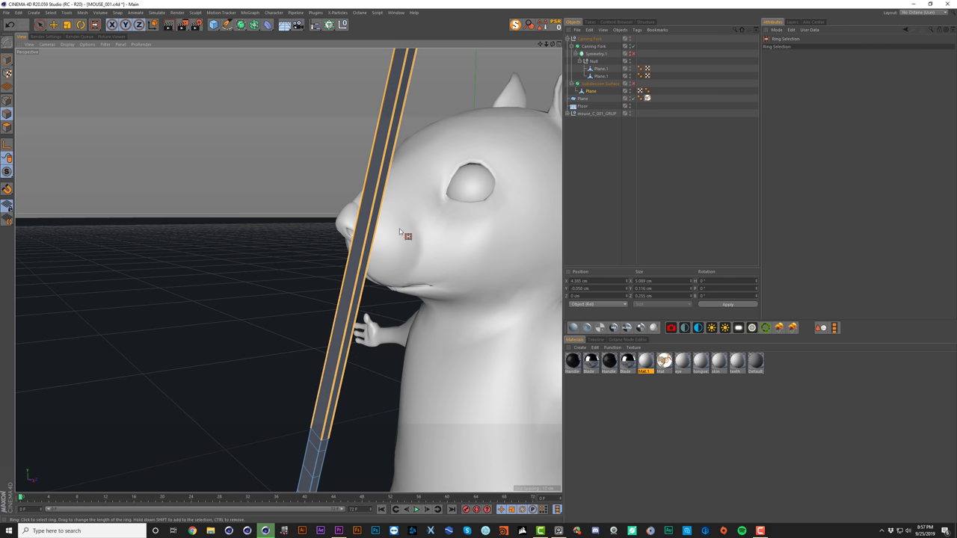
pyautogui.scroll(3, 344, 270)
pyautogui.scroll(-2, 348, 271)
pyautogui.keyDown('alt'); pyautogui.moveTo(357, 273); pyautogui.dragTo(377, 254); pyautogui.keyUp('alt')
# Step: Look up the command assigned to Shift+Alt+D with the shortcut filter in Customize Commands
pyautogui.click(396, 13)
pyautogui.moveTo(415, 25)
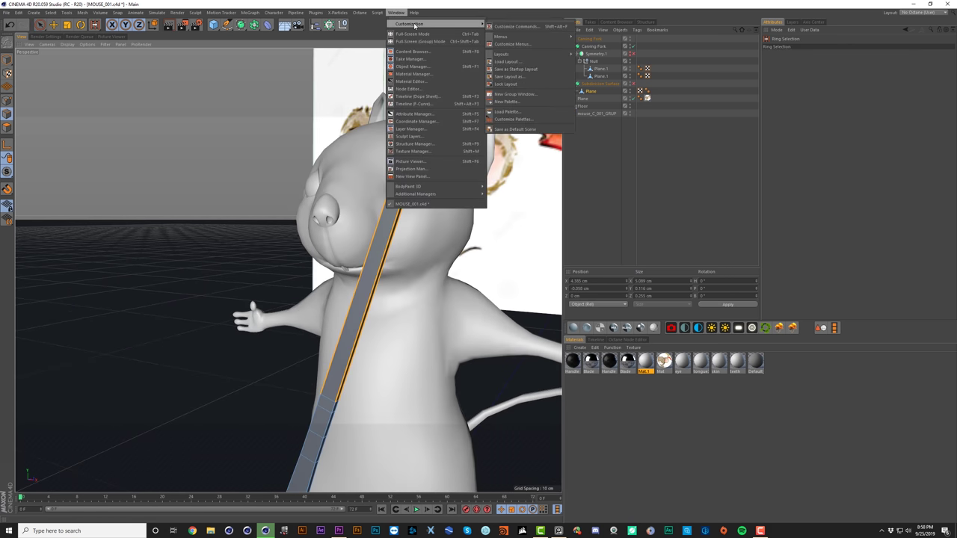
pyautogui.click(516, 27)
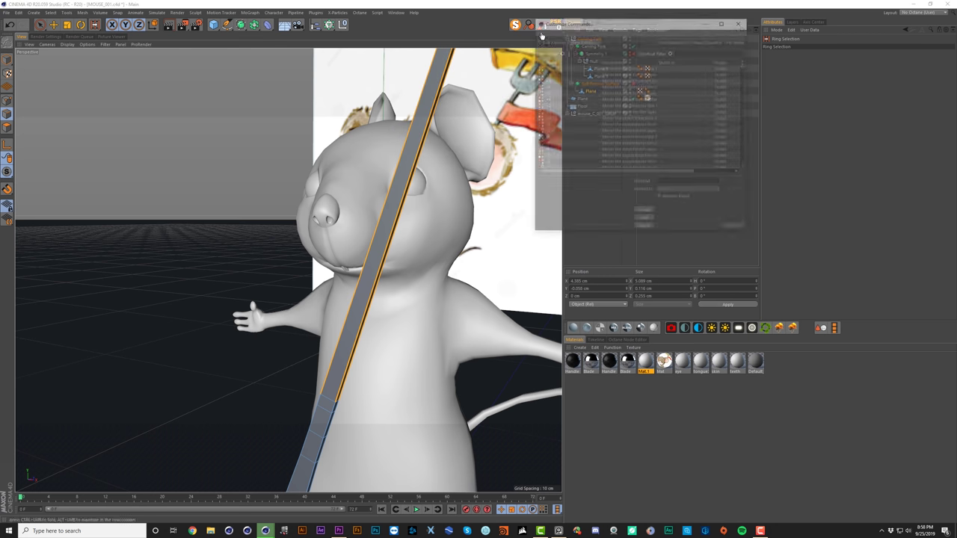
pyautogui.click(696, 52)
pyautogui.hotkey('shift', 'alt', 'd')
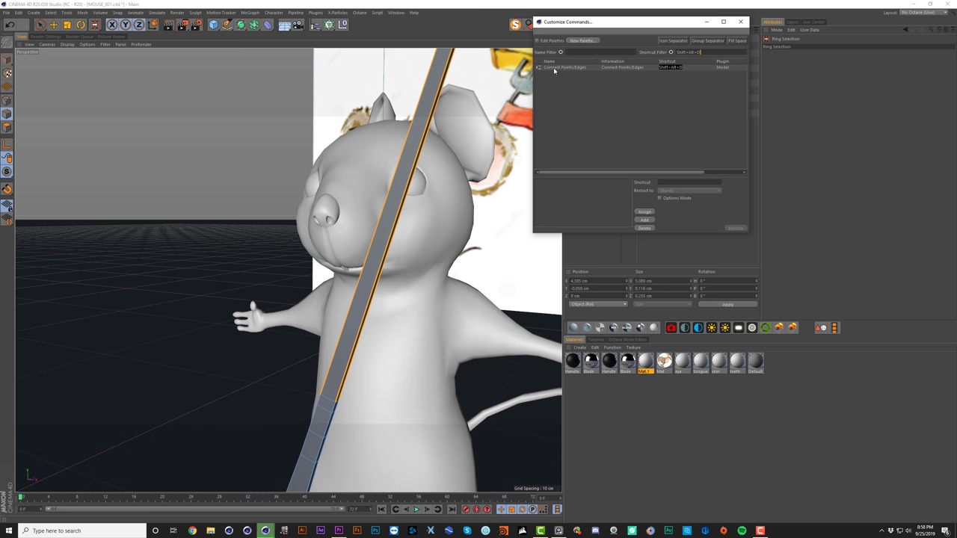
pyautogui.click(739, 23)
# Step: Deselect the shaft edges and turn the fork's Subdivision Surface and the handle's Symmetry back on
pyautogui.keyDown('alt'); pyautogui.moveTo(382, 178); pyautogui.dragTo(408, 176); pyautogui.keyUp('alt')
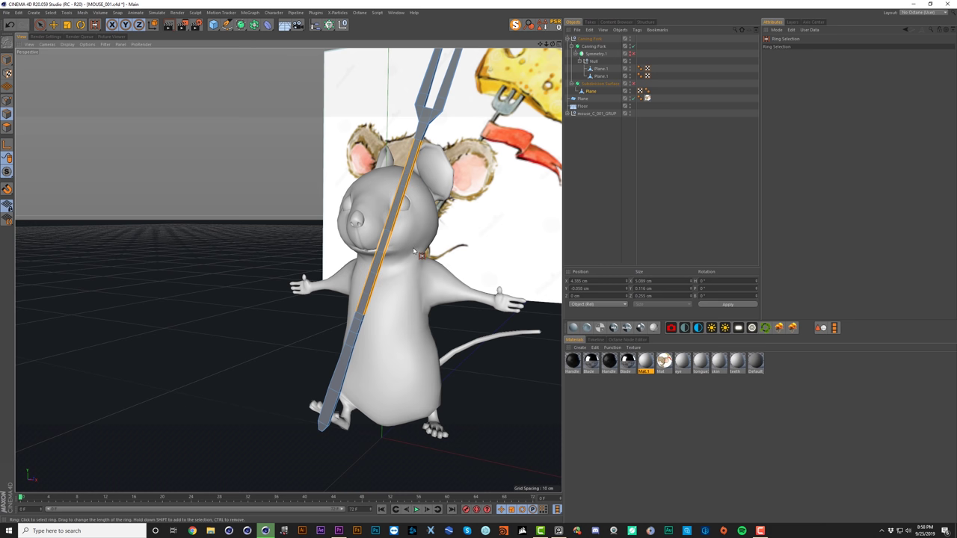
pyautogui.keyDown('alt'); pyautogui.moveTo(393, 223); pyautogui.dragTo(401, 219); pyautogui.keyUp('alt')
pyautogui.scroll(5, 401, 219)
pyautogui.scroll(-5, 412, 203)
pyautogui.keyDown('alt'); pyautogui.moveTo(405, 205); pyautogui.dragTo(401, 219, button='middle'); pyautogui.keyUp('alt')
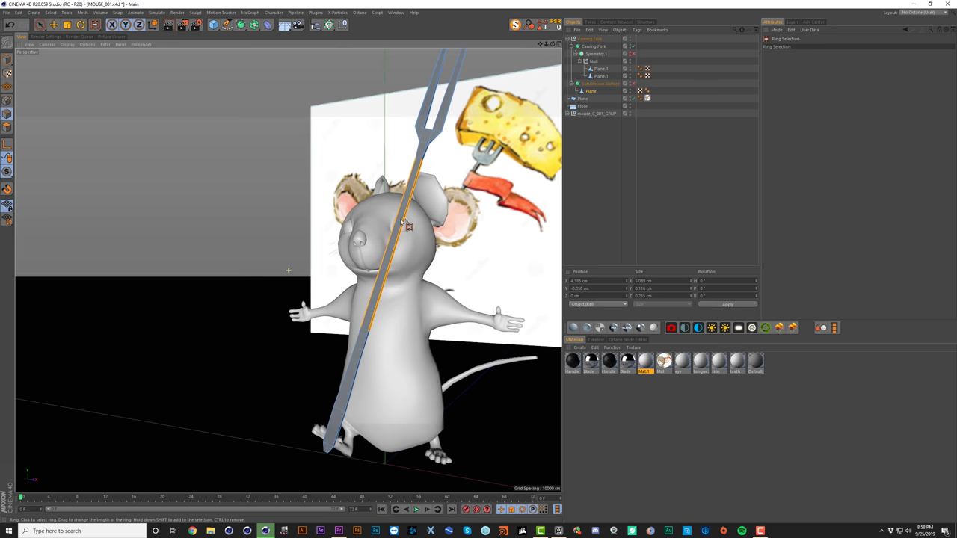
pyautogui.click(421, 162)
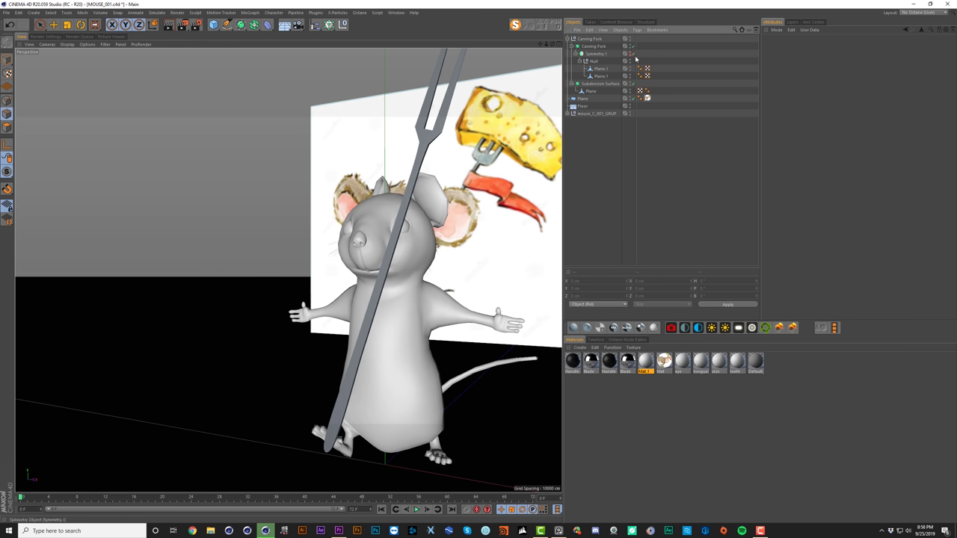
pyautogui.click(630, 54)
pyautogui.keyDown('alt'); pyautogui.moveTo(394, 267); pyautogui.dragTo(389, 332); pyautogui.keyUp('alt')
# Step: Select both Plane.1 meshes of the handle and scale them along Z to about 49 % to slim the grip
pyautogui.click(598, 68)
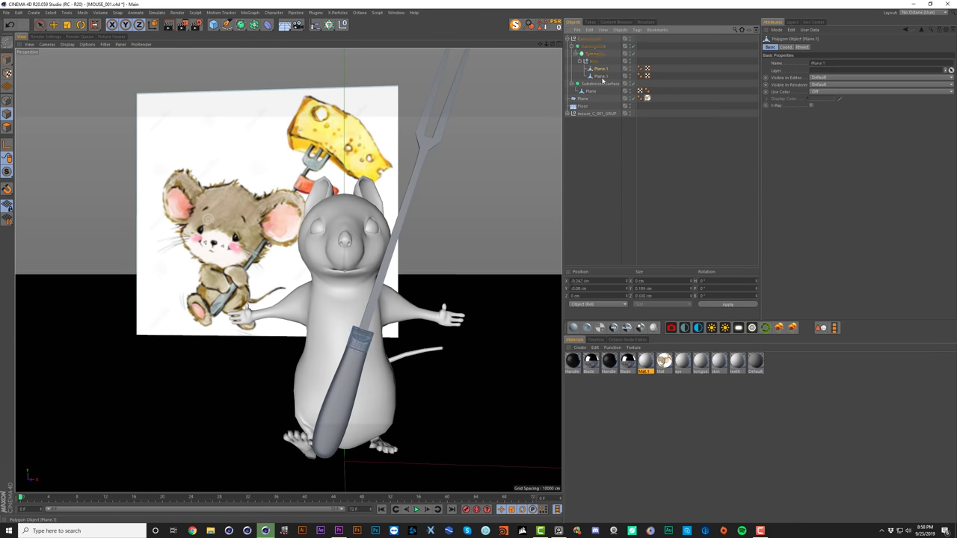
pyautogui.keyDown('shift'); pyautogui.click(605, 76); pyautogui.keyUp('shift')
pyautogui.press('t')
pyautogui.press('Return')
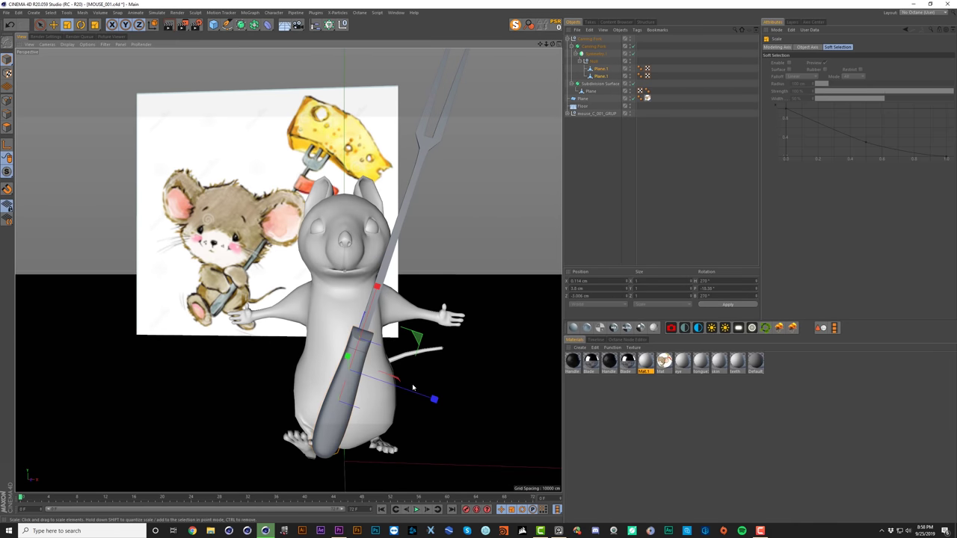
pyautogui.moveTo(412, 387); pyautogui.dragTo(388, 395)
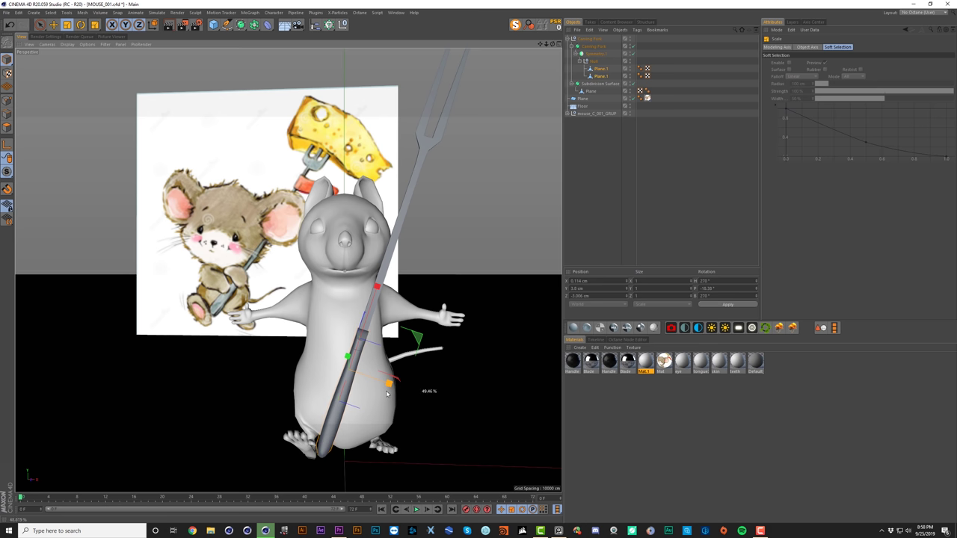
# Step: Shorten the fork's tines by scaling the head polygons along X to about 3.1 cm
pyautogui.scroll(6, 374, 395)
pyautogui.keyDown('alt'); pyautogui.moveTo(390, 267); pyautogui.dragTo(446, 276); pyautogui.keyUp('alt')
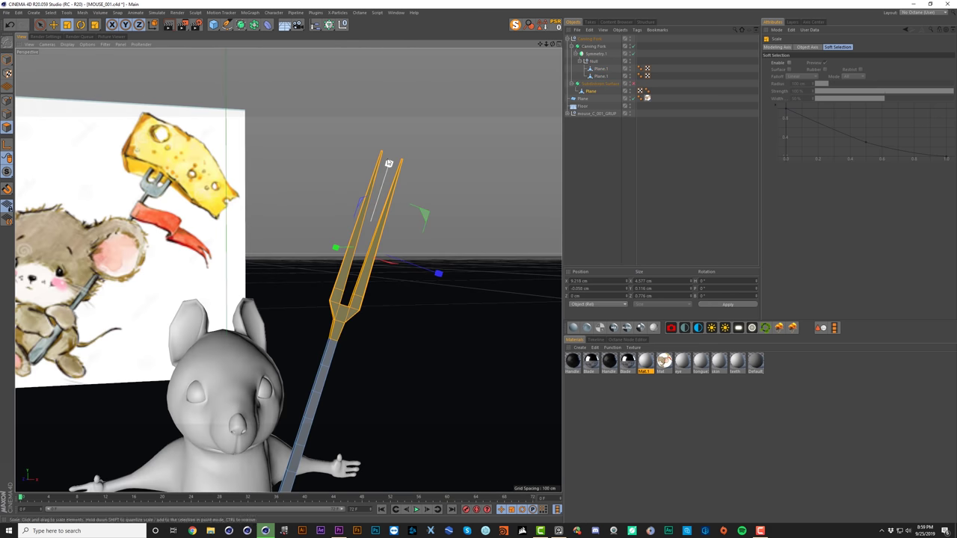
pyautogui.moveTo(389, 163); pyautogui.dragTo(391, 202)
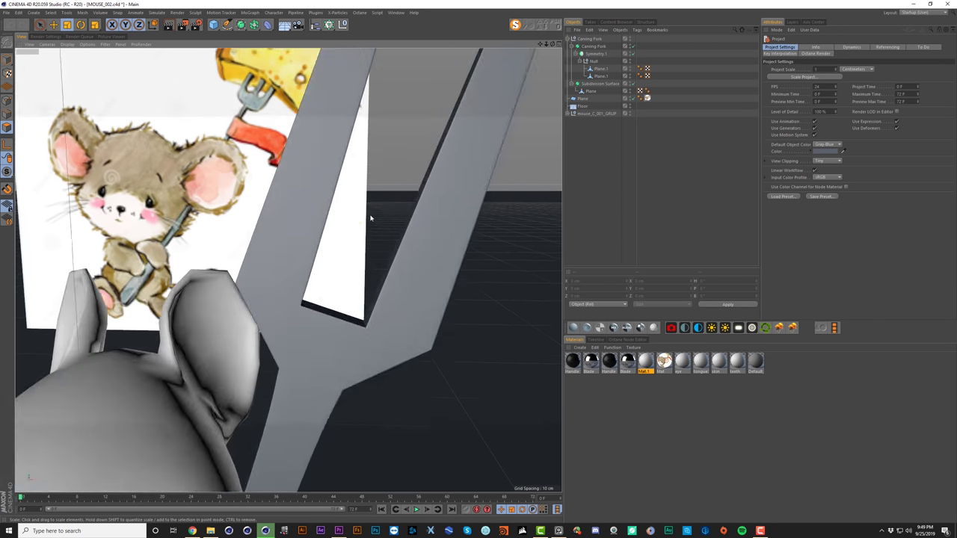
# Step: Compare the shape of the fork's head and tines with the reference illustration from several distances and angles
pyautogui.scroll(-3, 368, 222)
pyautogui.scroll(-2, 368, 222)
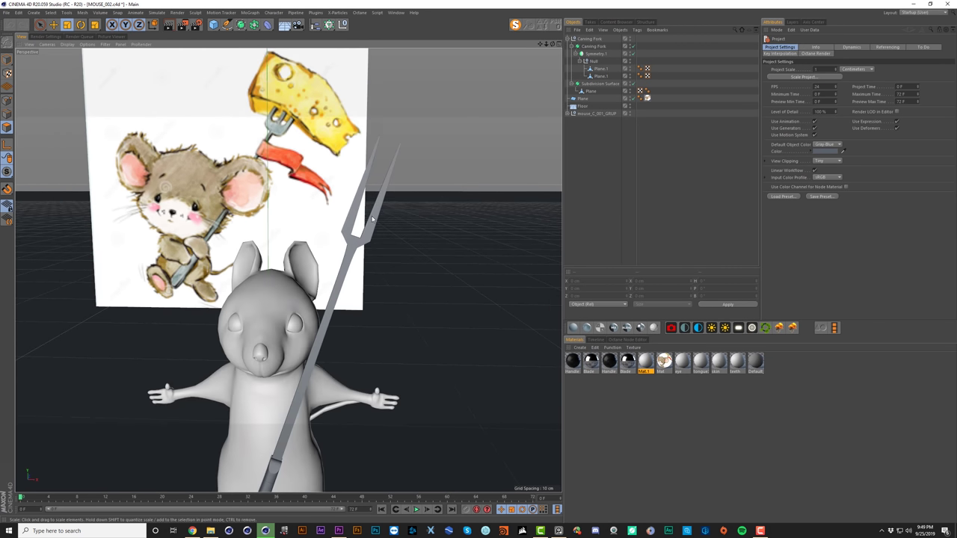
pyautogui.scroll(5, 374, 224)
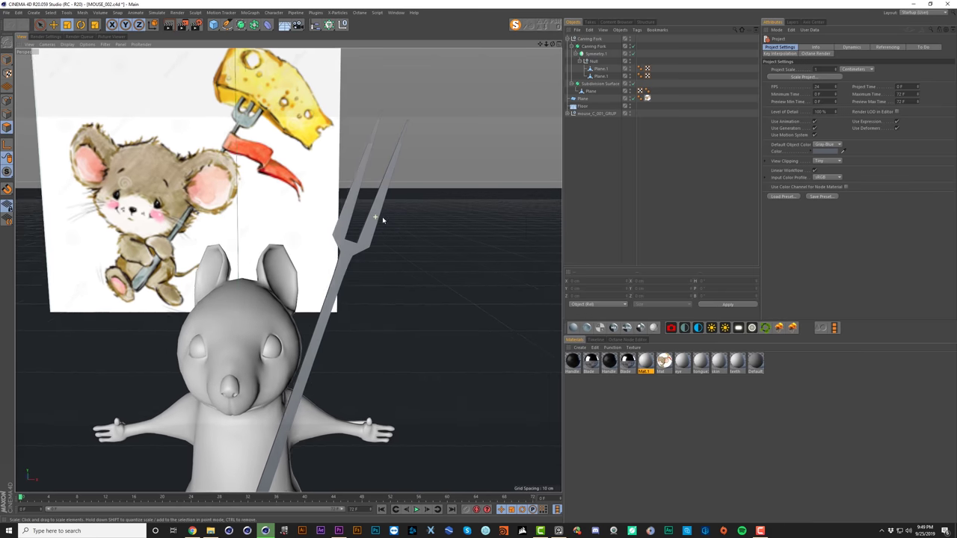
pyautogui.scroll(2, 382, 207)
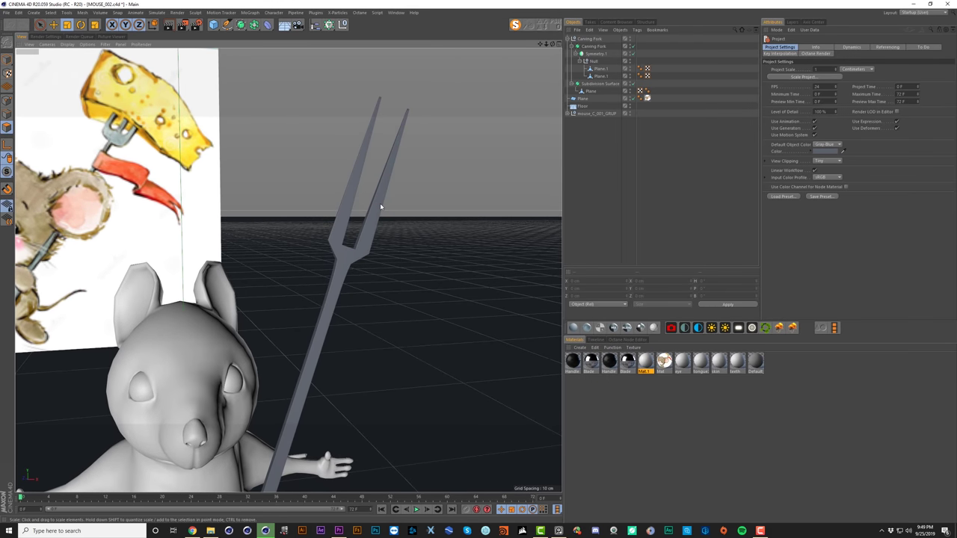
pyautogui.keyDown('alt'); pyautogui.moveTo(336, 228); pyautogui.dragTo(329, 223); pyautogui.keyUp('alt')
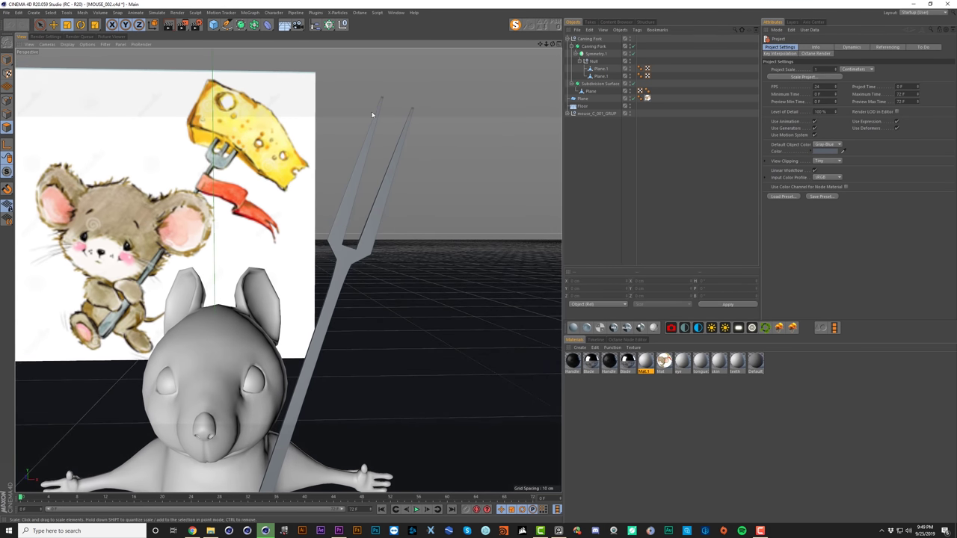
pyautogui.keyDown('alt'); pyautogui.moveTo(382, 205); pyautogui.dragTo(388, 212); pyautogui.keyUp('alt')
pyautogui.scroll(3, 333, 242)
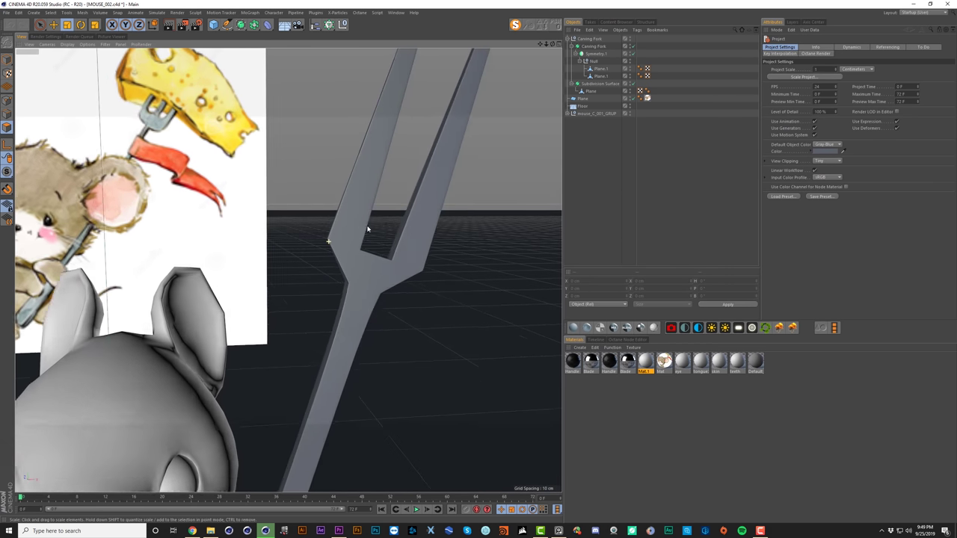
pyautogui.scroll(-5, 339, 243)
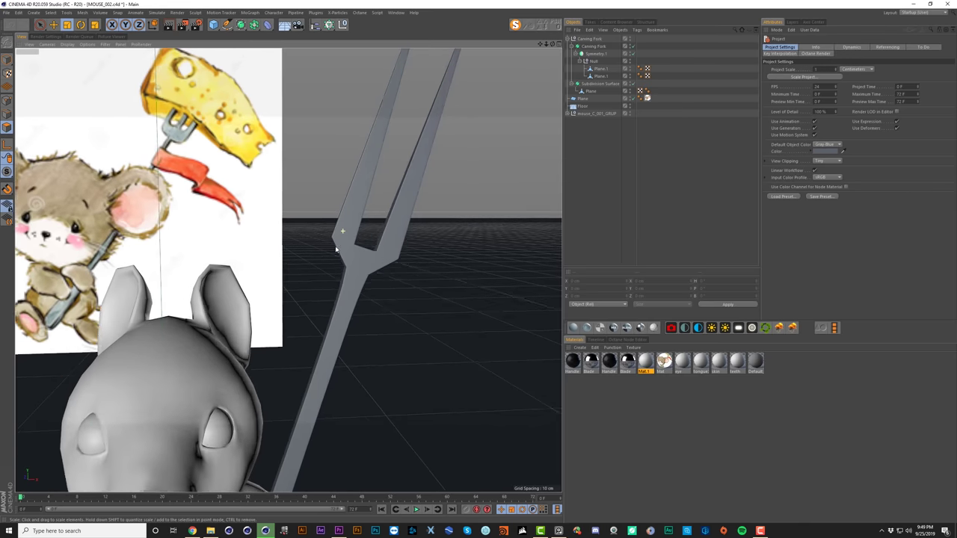
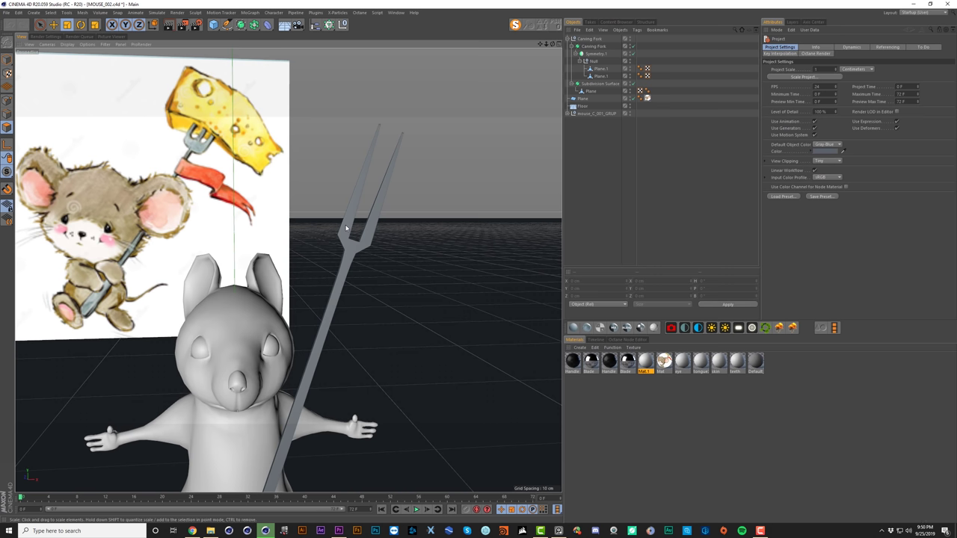
# Step: Select the fork's Plane mesh and turn off its parent Subdivision Surface
pyautogui.click(347, 228)
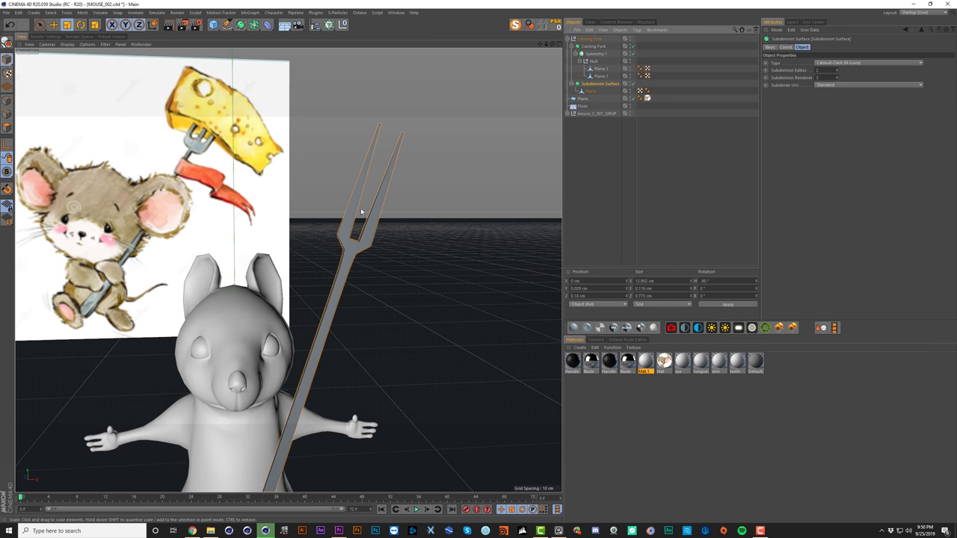
pyautogui.click(595, 90)
pyautogui.press('o')
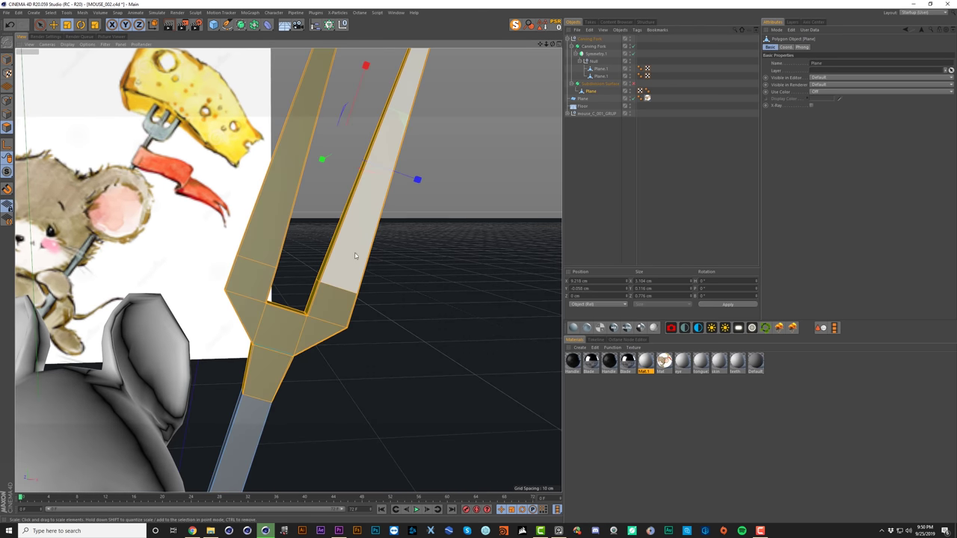
# Step: Dissolve the outer pair of support edges at the two inner corners between the fork's tines
pyautogui.keyDown('alt'); pyautogui.moveTo(304, 322); pyautogui.dragTo(303, 331); pyautogui.keyUp('alt')
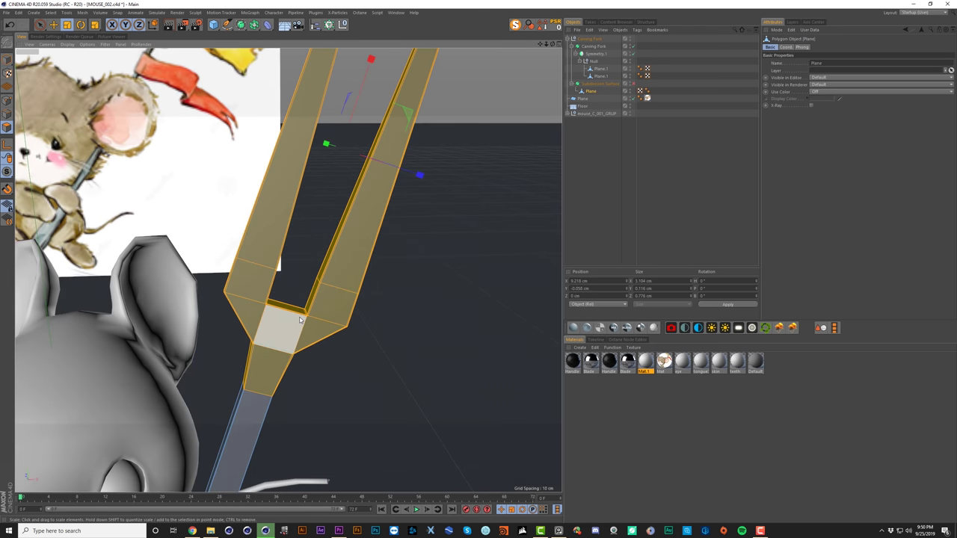
pyautogui.keyDown('alt'); pyautogui.moveTo(302, 315); pyautogui.dragTo(354, 285, button='right'); pyautogui.keyUp('alt')
pyautogui.keyDown('alt'); pyautogui.moveTo(311, 290); pyautogui.dragTo(309, 299); pyautogui.keyUp('alt')
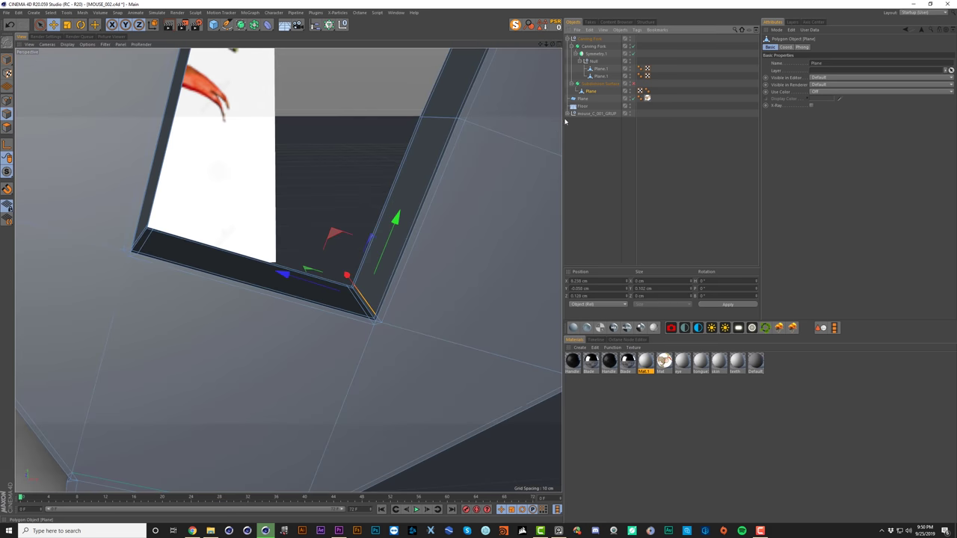
pyautogui.keyDown('alt'); pyautogui.moveTo(376, 327); pyautogui.dragTo(370, 327); pyautogui.keyUp('alt')
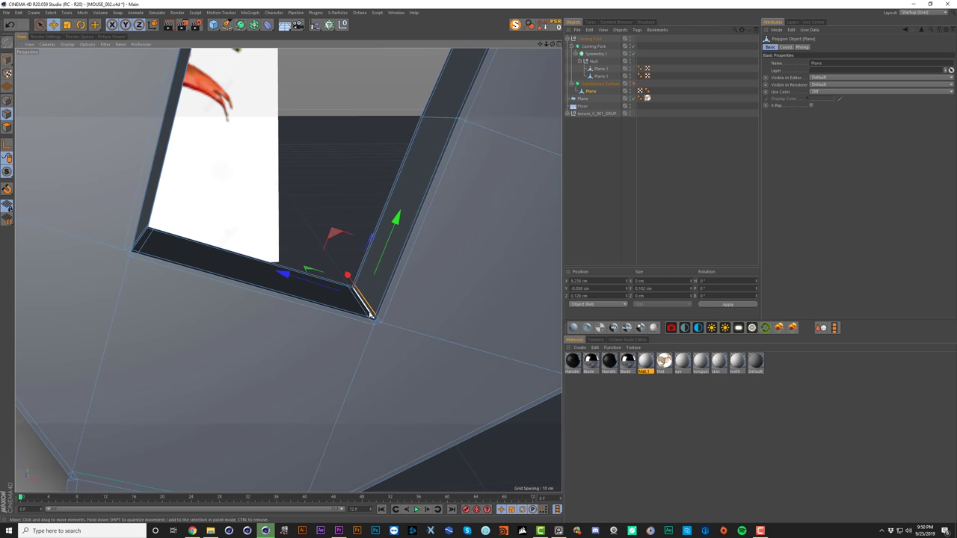
pyautogui.click(369, 309)
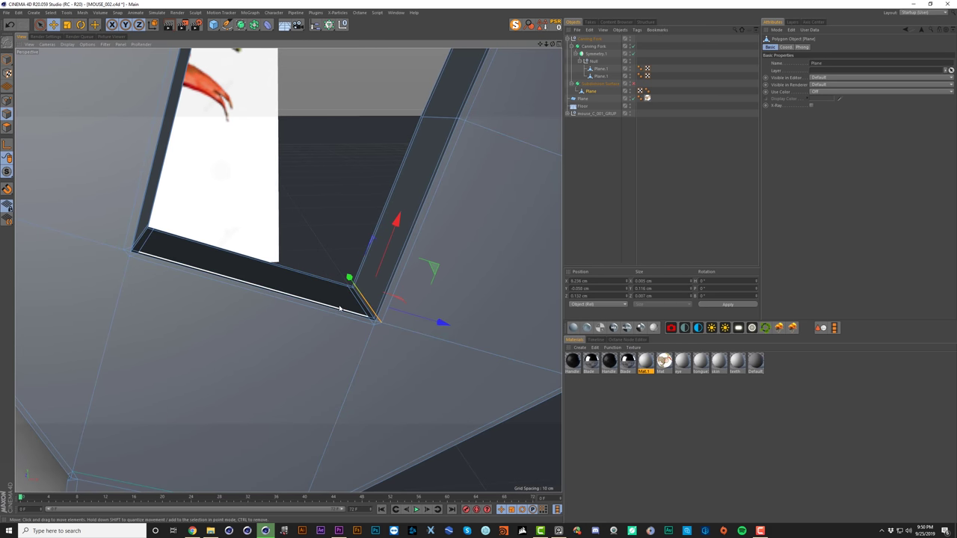
pyautogui.keyDown('shift'); pyautogui.click(137, 249); pyautogui.keyUp('shift')
pyautogui.press('s')
pyautogui.keyDown('alt'); pyautogui.moveTo(135, 259); pyautogui.dragTo(142, 257); pyautogui.keyUp('alt')
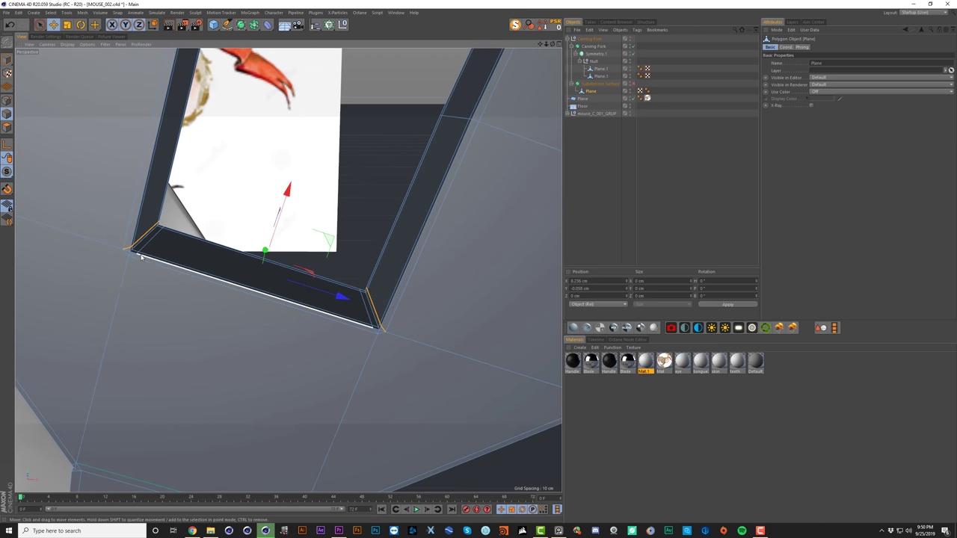
pyautogui.click(208, 252)
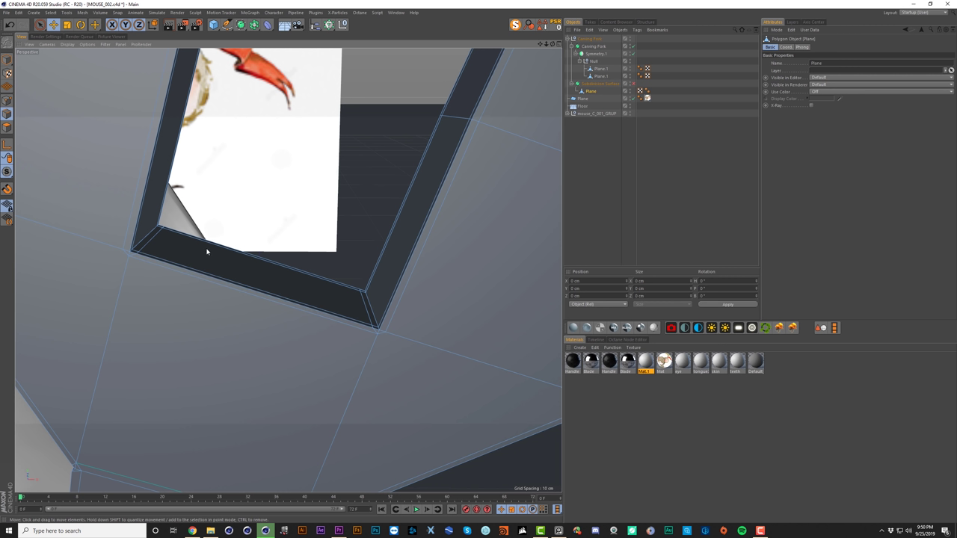
# Step: Dissolve the remaining pair of support edges beside the inner corners where the two tines meet
pyautogui.click(364, 314)
pyautogui.keyDown('shift'); pyautogui.click(148, 245); pyautogui.keyUp('shift')
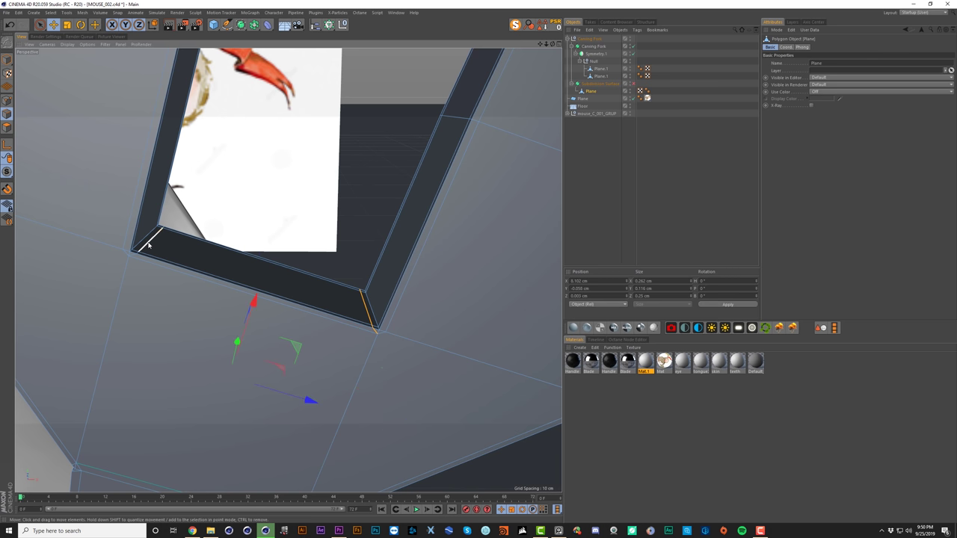
pyautogui.press('u')
pyautogui.press('z')
pyautogui.keyDown('alt'); pyautogui.moveTo(370, 318); pyautogui.dragTo(372, 319); pyautogui.keyUp('alt')
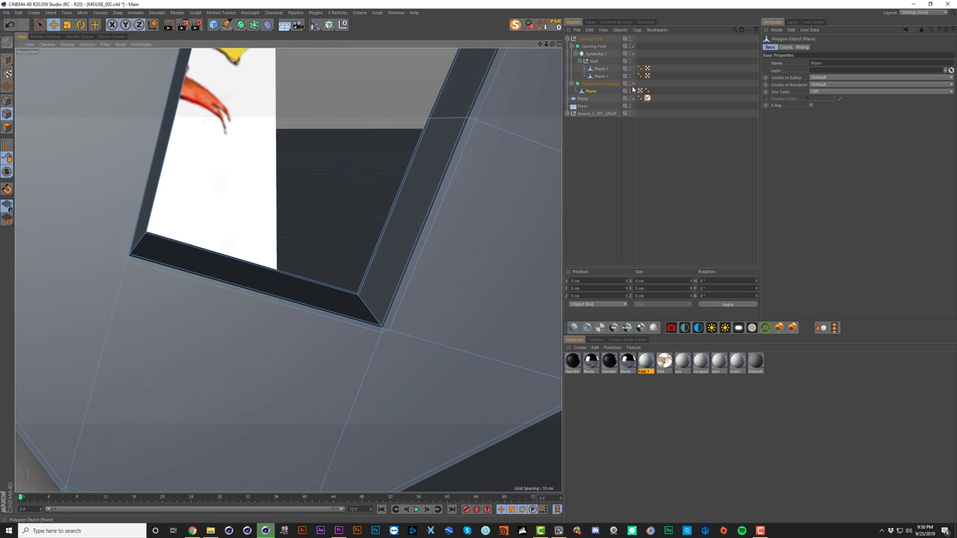
# Step: Turn the fork head's Subdivision Surface back on and raise its editor subdivision by one level
pyautogui.click(633, 85)
pyautogui.click(593, 154)
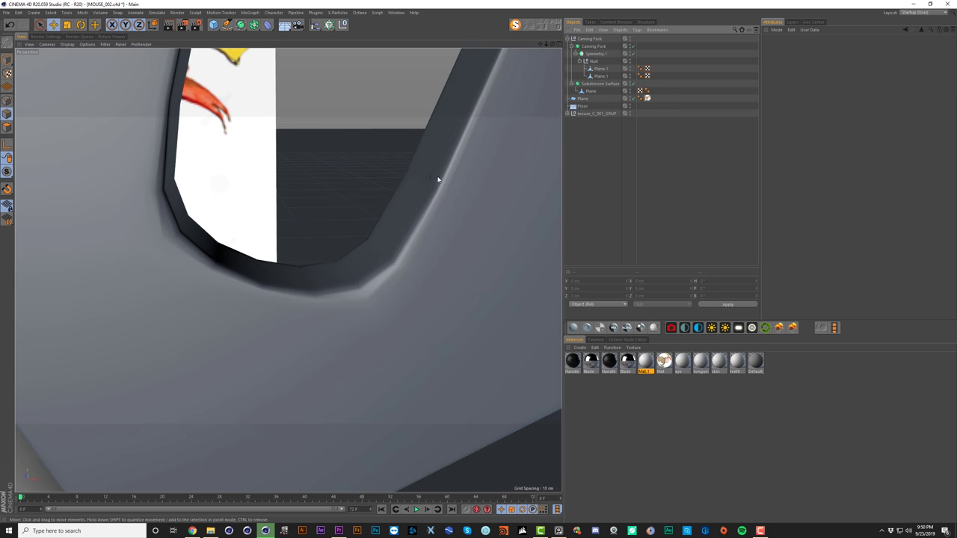
pyautogui.click(606, 84)
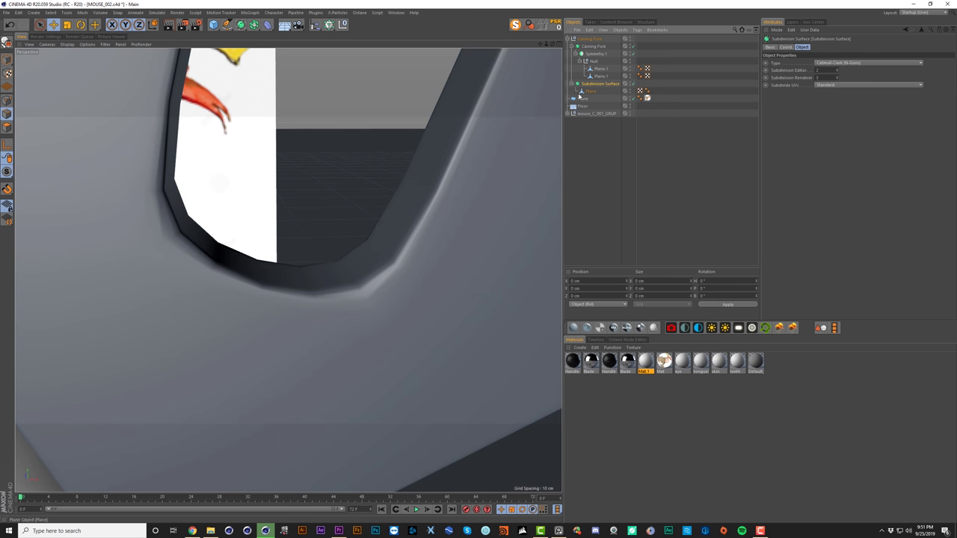
pyautogui.click(838, 69)
pyautogui.click(605, 186)
pyautogui.keyDown('alt'); pyautogui.moveTo(436, 182); pyautogui.dragTo(391, 262, button='right'); pyautogui.keyUp('alt')
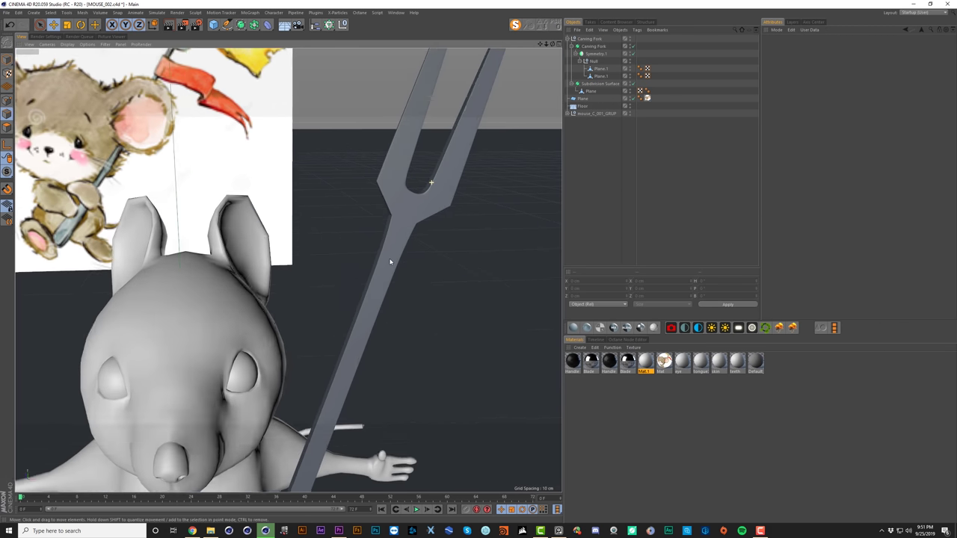
pyautogui.keyDown('alt'); pyautogui.moveTo(391, 262); pyautogui.dragTo(418, 211); pyautogui.keyUp('alt')
pyautogui.keyDown('alt'); pyautogui.moveTo(418, 212); pyautogui.dragTo(402, 258, button='middle'); pyautogui.keyUp('alt')
pyautogui.scroll(-2, 396, 239)
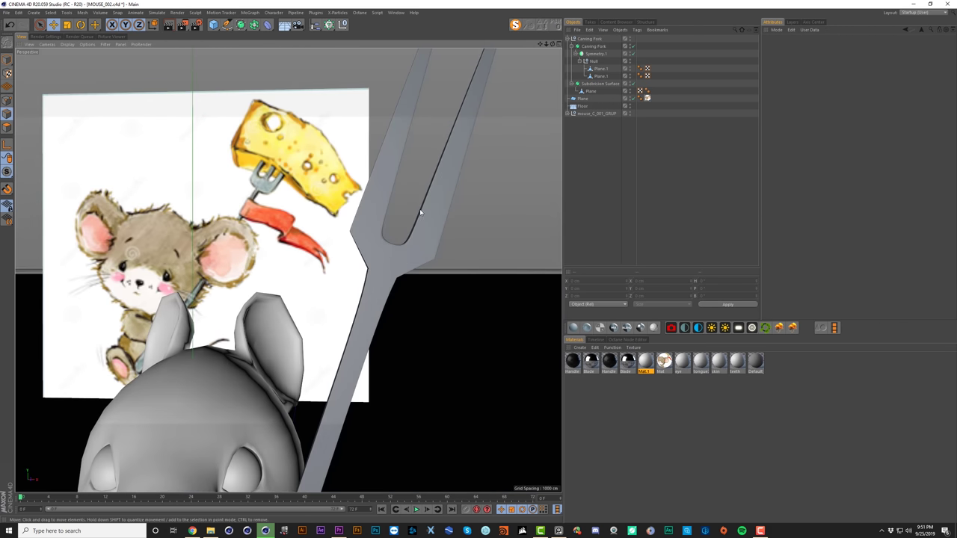
# Step: Turn off the fork head's Subdivision Surface and display the scene in hidden-line shading at the head's outer corner
pyautogui.keyDown('alt'); pyautogui.moveTo(413, 252); pyautogui.dragTo(458, 227, button='right'); pyautogui.keyUp('alt')
pyautogui.click(412, 272)
pyautogui.press('q')
pyautogui.keyDown('alt'); pyautogui.moveTo(411, 275); pyautogui.dragTo(401, 281); pyautogui.keyUp('alt')
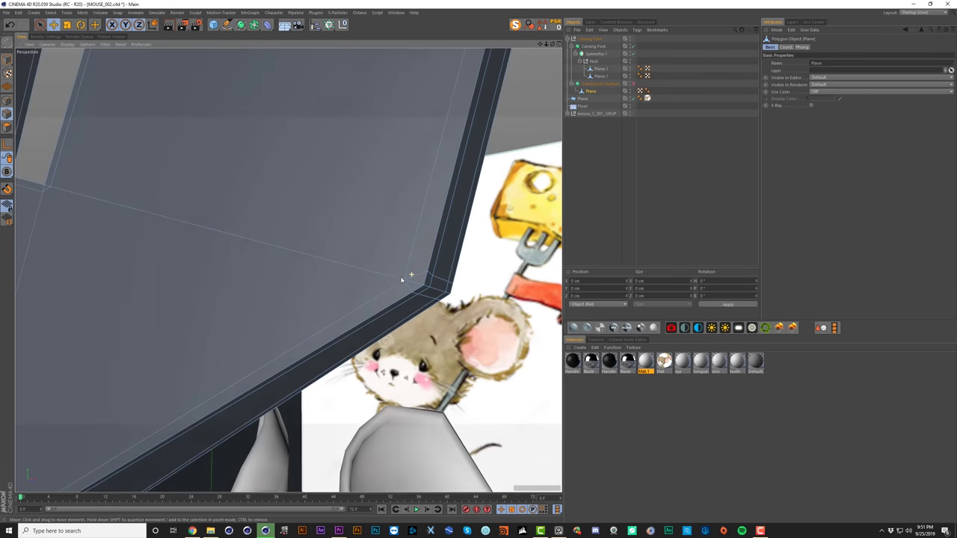
pyautogui.scroll(2, 403, 275)
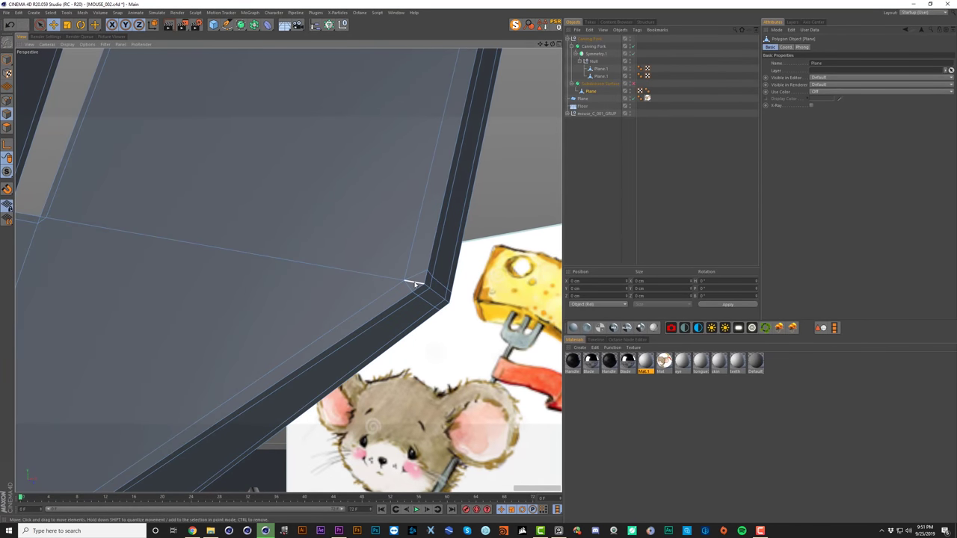
pyautogui.press('n')
pyautogui.press('f')
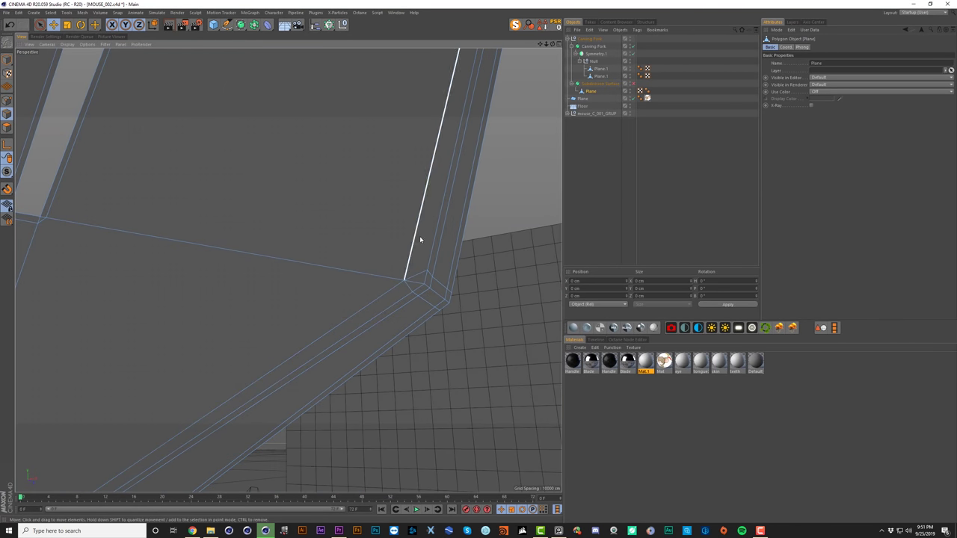
# Step: Slide the support edges around the head's outer corner away from it by about 0.09 cm to soften the corner
pyautogui.click(418, 284)
pyautogui.moveTo(428, 282)
pyautogui.keyDown('alt'); pyautogui.mouseDown()
pyautogui.moveTo(298, 276)
pyautogui.moveTo(360, 282)
pyautogui.mouseUp(); pyautogui.keyUp('alt')
pyautogui.keyDown('alt'); pyautogui.moveTo(509, 264); pyautogui.dragTo(543, 271); pyautogui.keyUp('alt')
pyautogui.click(539, 269)
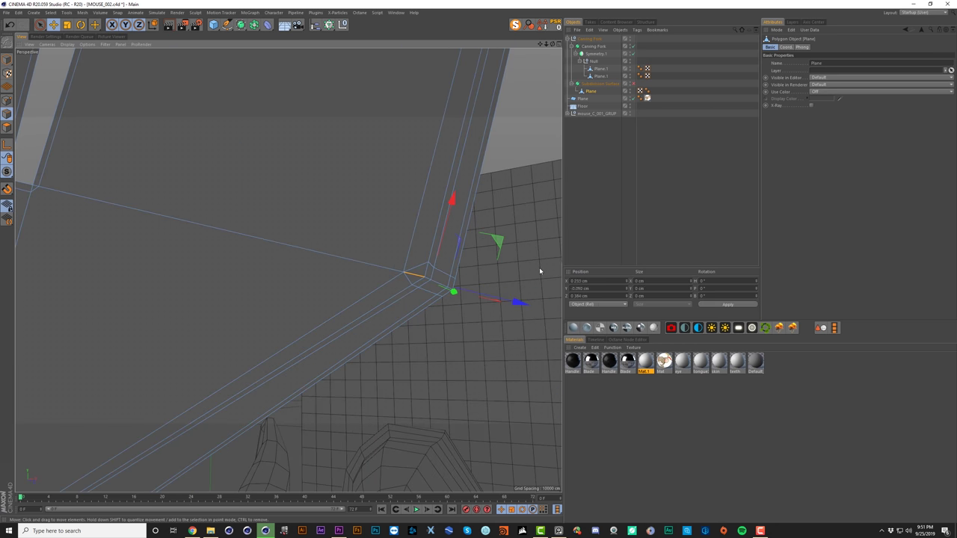
pyautogui.click(415, 270)
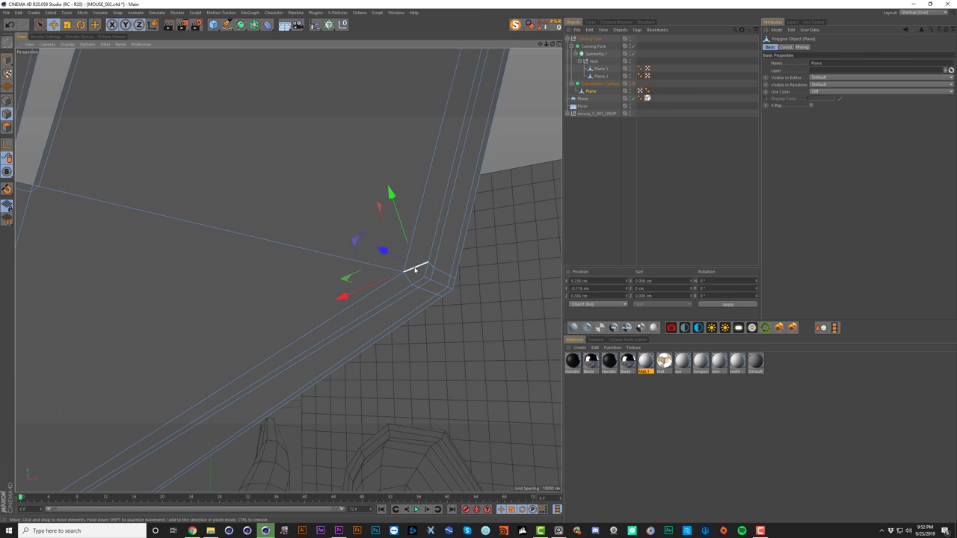
pyautogui.keyDown('shift'); pyautogui.click(407, 282); pyautogui.keyUp('shift')
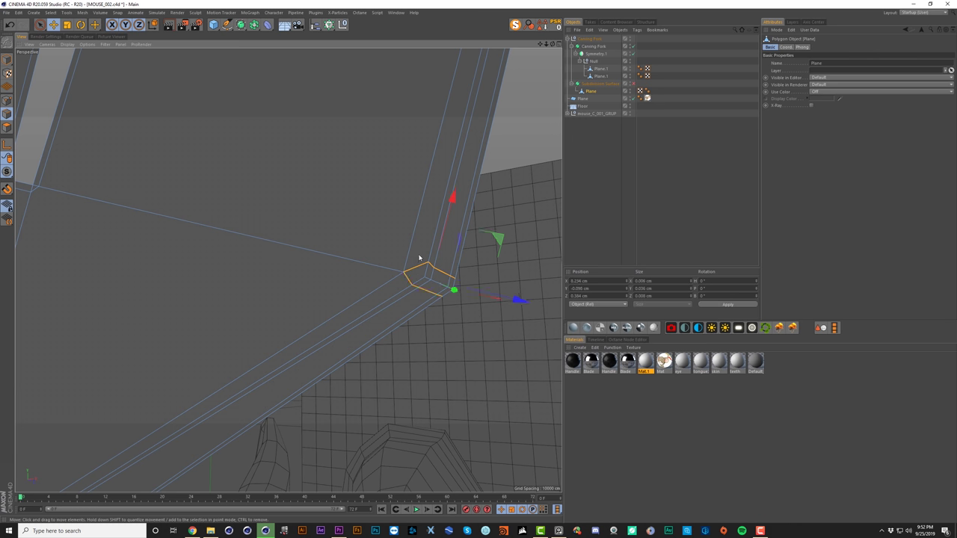
pyautogui.press('m')
pyautogui.press('o')
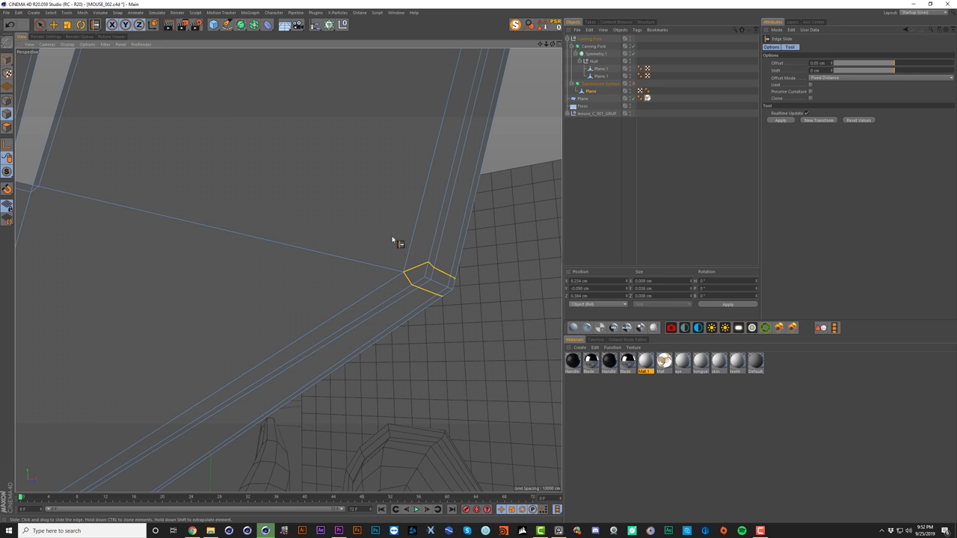
pyautogui.moveTo(378, 240); pyautogui.dragTo(250, 221)
pyautogui.keyDown('alt'); pyautogui.moveTo(387, 237); pyautogui.dragTo(357, 265, button='right'); pyautogui.keyUp('alt')
# Step: Turn the Subdivision Surface back on and inspect the softened outer corner of the fork's head
pyautogui.press('q')
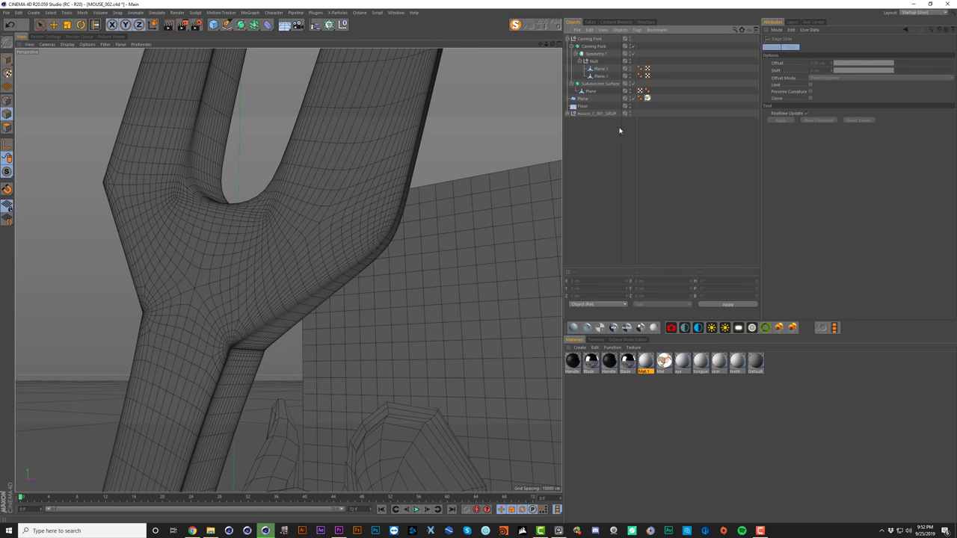
pyautogui.keyDown('alt'); pyautogui.moveTo(400, 193); pyautogui.dragTo(369, 198); pyautogui.keyUp('alt')
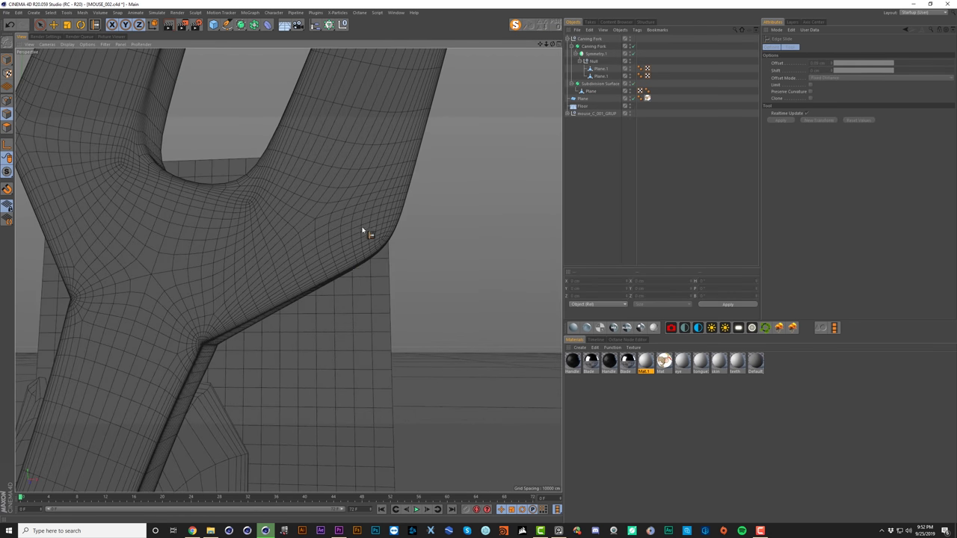
pyautogui.keyDown('alt'); pyautogui.moveTo(365, 198); pyautogui.dragTo(465, 218, button='middle'); pyautogui.keyUp('alt')
# Step: Select the fork's Plane mesh and turn off its Subdivision Surface for editing the opposite outer corner
pyautogui.click(591, 92)
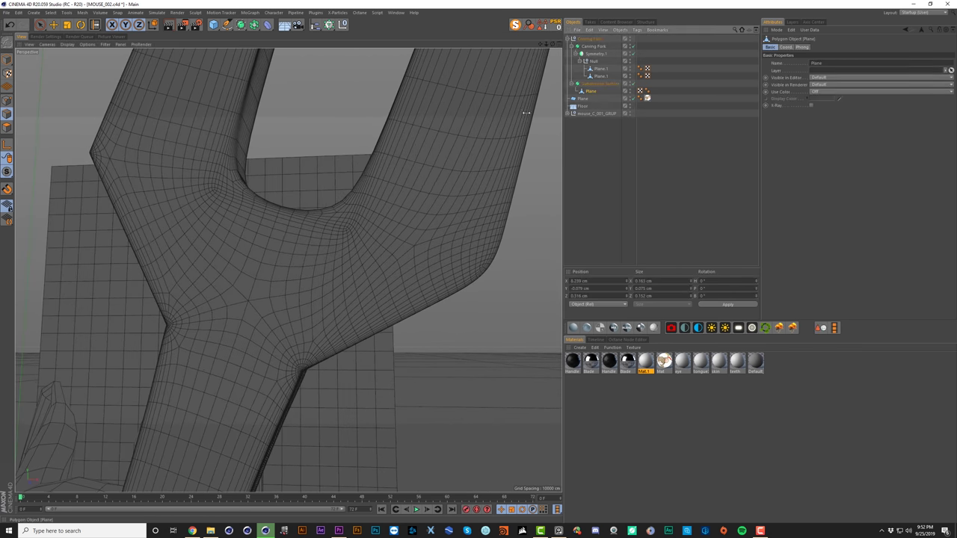
pyautogui.keyDown('alt'); pyautogui.moveTo(222, 210); pyautogui.dragTo(403, 267, button='middle'); pyautogui.keyUp('alt')
pyautogui.keyDown('alt'); pyautogui.moveTo(291, 213); pyautogui.dragTo(385, 227); pyautogui.keyUp('alt')
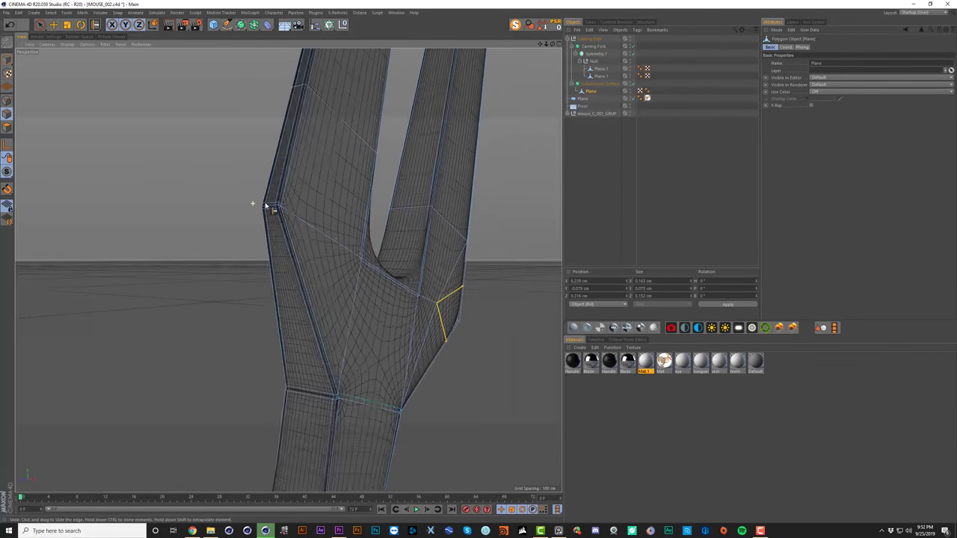
pyautogui.keyDown('alt'); pyautogui.moveTo(267, 207); pyautogui.dragTo(359, 215, button='right'); pyautogui.keyUp('alt')
pyautogui.click(361, 215)
pyautogui.press('e')
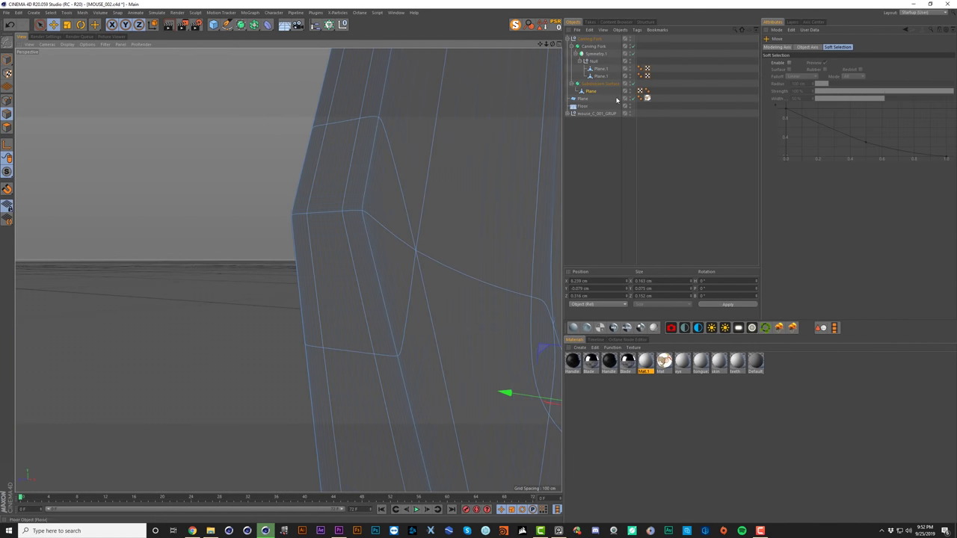
pyautogui.click(634, 84)
pyautogui.click(591, 91)
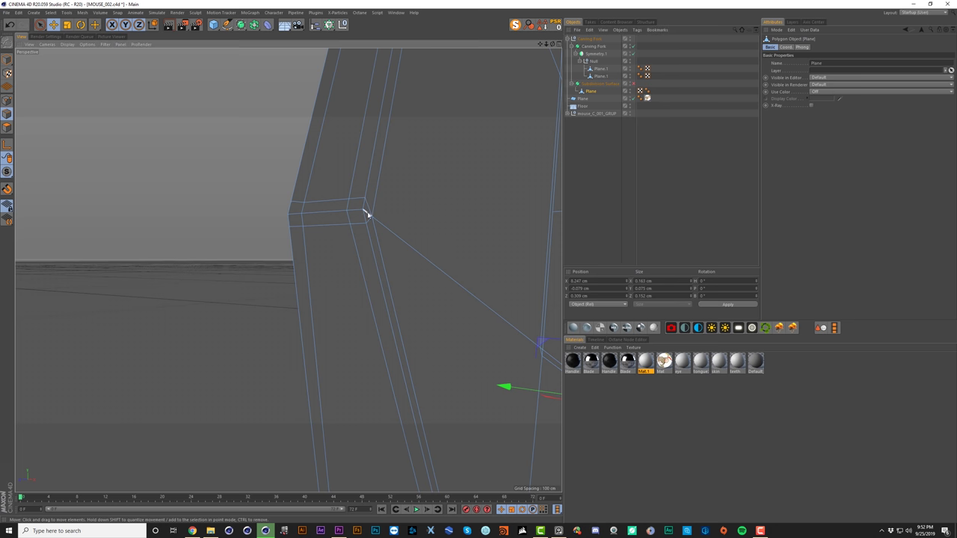
# Step: Slide the support edges around the opposite outer corner away from it by about 0.11 cm
pyautogui.keyDown('alt'); pyautogui.moveTo(367, 212); pyautogui.dragTo(282, 216); pyautogui.keyUp('alt')
pyautogui.click(357, 233)
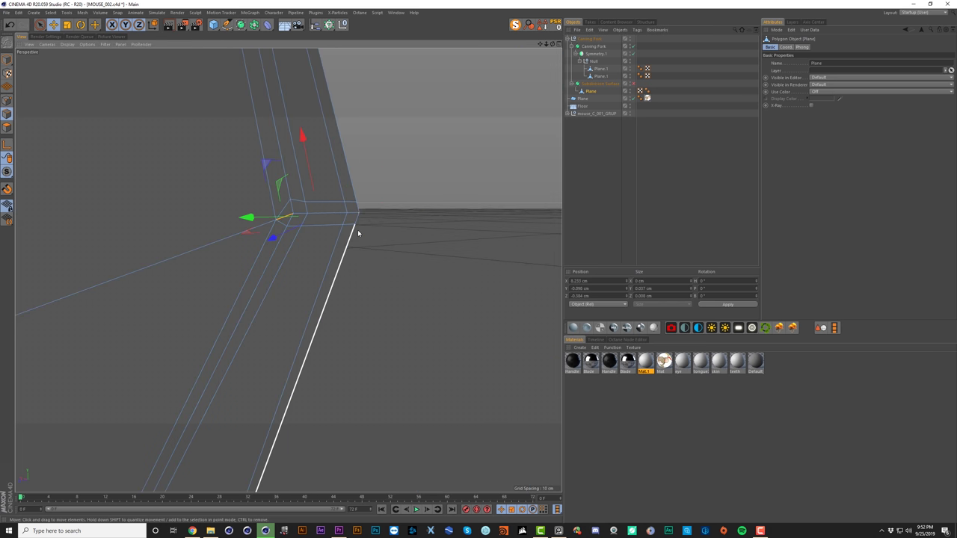
pyautogui.click(294, 218)
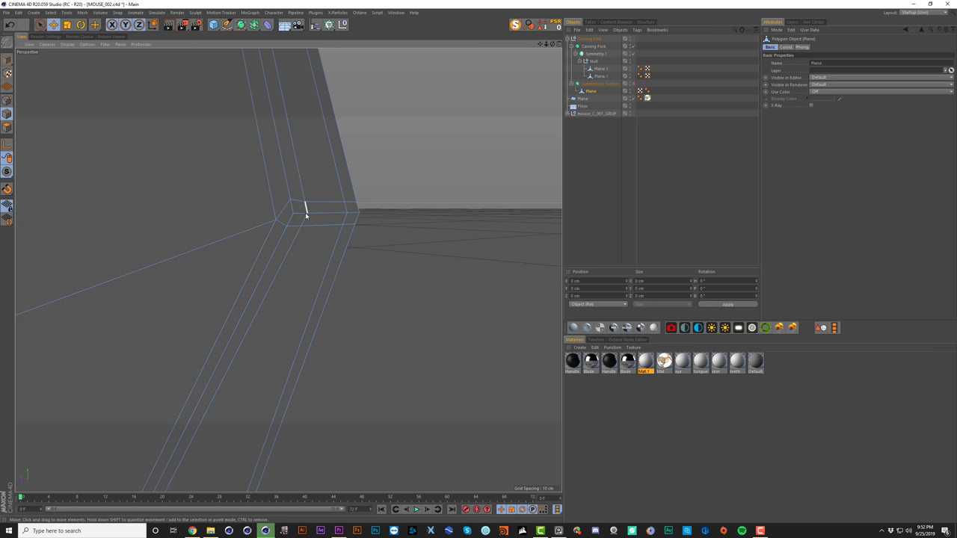
pyautogui.doubleClick(279, 222)
pyautogui.moveTo(282, 214); pyautogui.dragTo(284, 210)
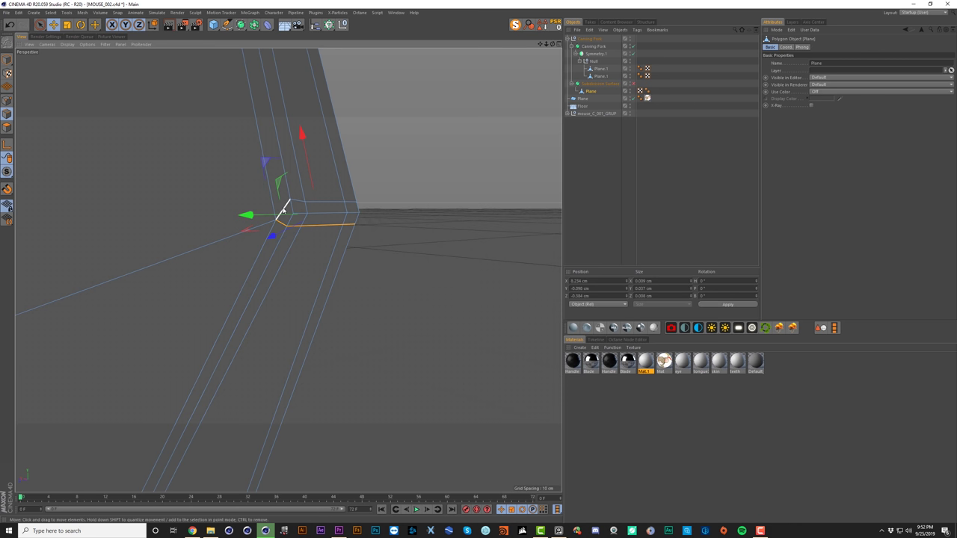
pyautogui.press('m')
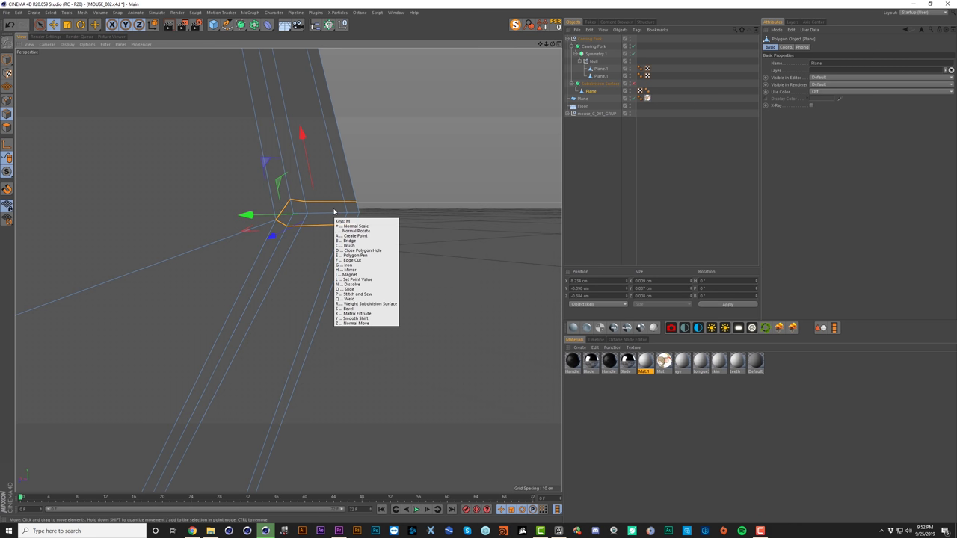
pyautogui.press('o')
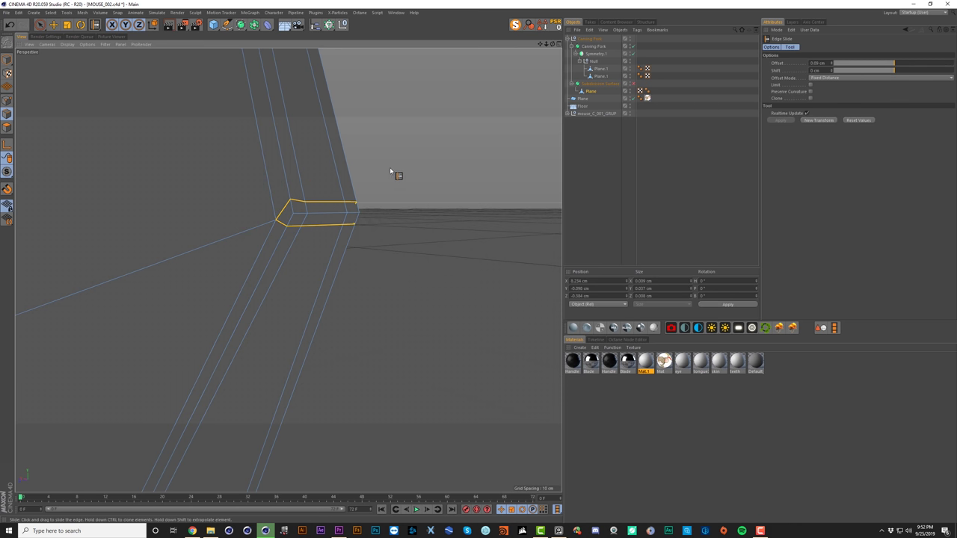
pyautogui.moveTo(389, 172); pyautogui.dragTo(284, 168)
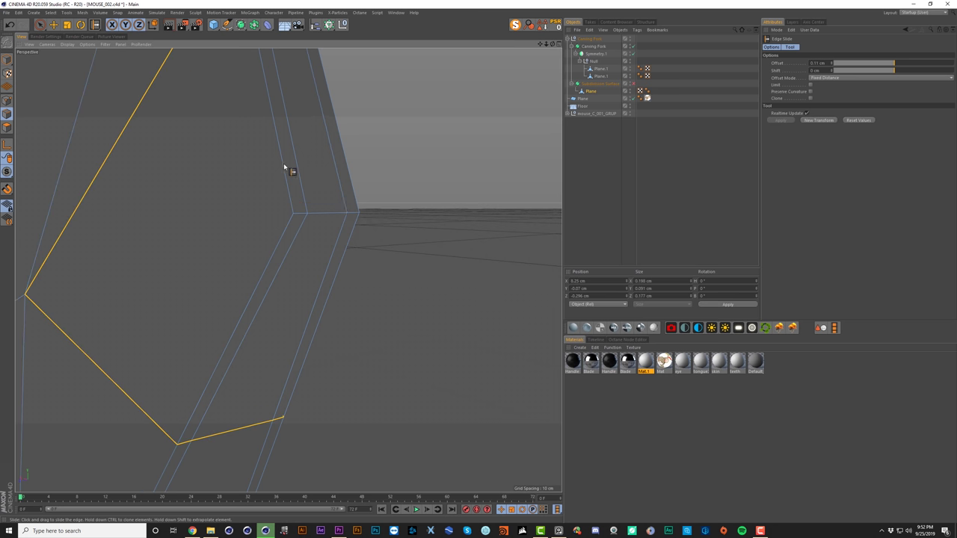
# Step: Inspect both softened corners of the fork's head in shaded display with the Subdivision Surface on
pyautogui.keyDown('alt'); pyautogui.moveTo(284, 168); pyautogui.dragTo(258, 213, button='right'); pyautogui.keyUp('alt')
pyautogui.keyDown('alt'); pyautogui.moveTo(257, 213); pyautogui.dragTo(301, 208, button='middle'); pyautogui.keyUp('alt')
pyautogui.keyDown('alt'); pyautogui.moveTo(300, 208); pyautogui.dragTo(369, 204); pyautogui.keyUp('alt')
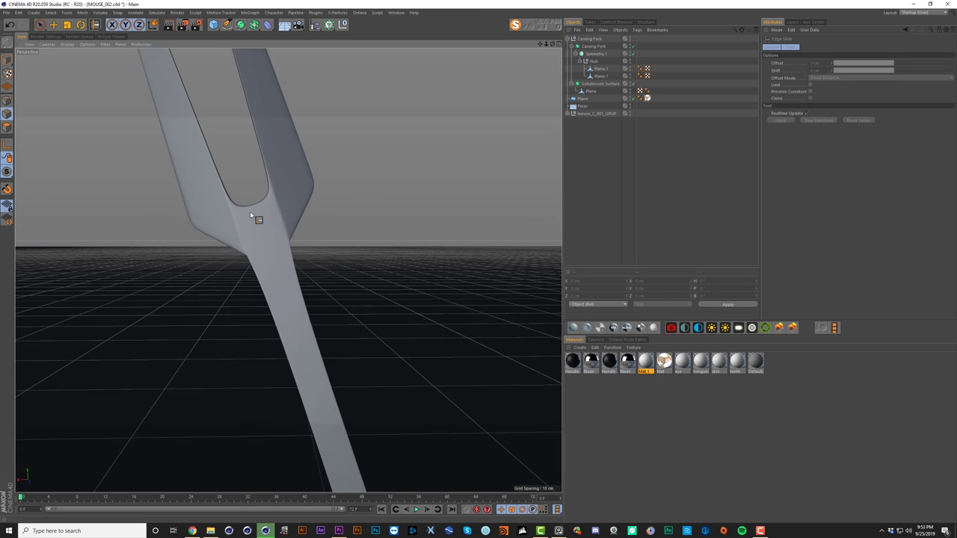
pyautogui.keyDown('alt'); pyautogui.moveTo(251, 215); pyautogui.dragTo(313, 193); pyautogui.keyUp('alt')
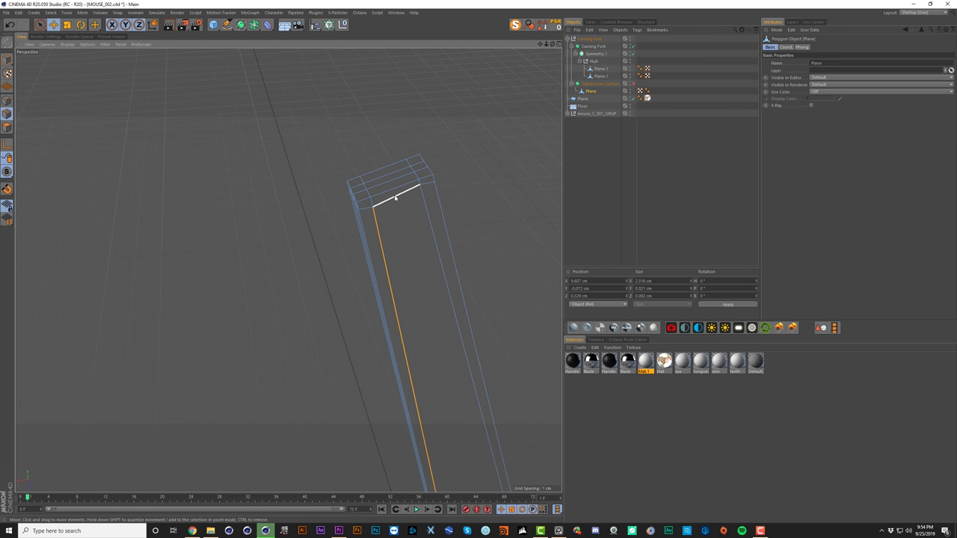
# Step: Try to move the edge loop below the tine's tip down along the X axis
pyautogui.press('e')
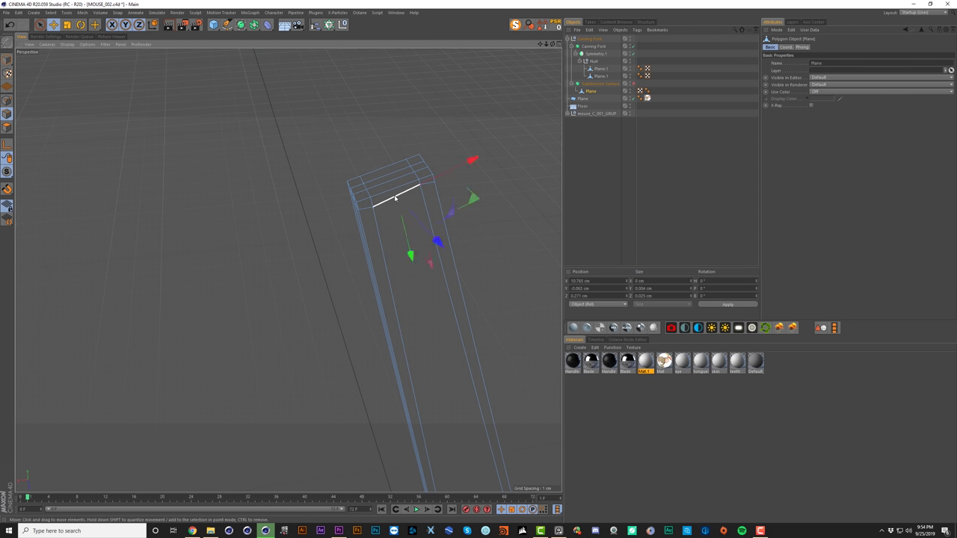
pyautogui.keyDown('alt'); pyautogui.moveTo(439, 188); pyautogui.dragTo(474, 176); pyautogui.keyUp('alt')
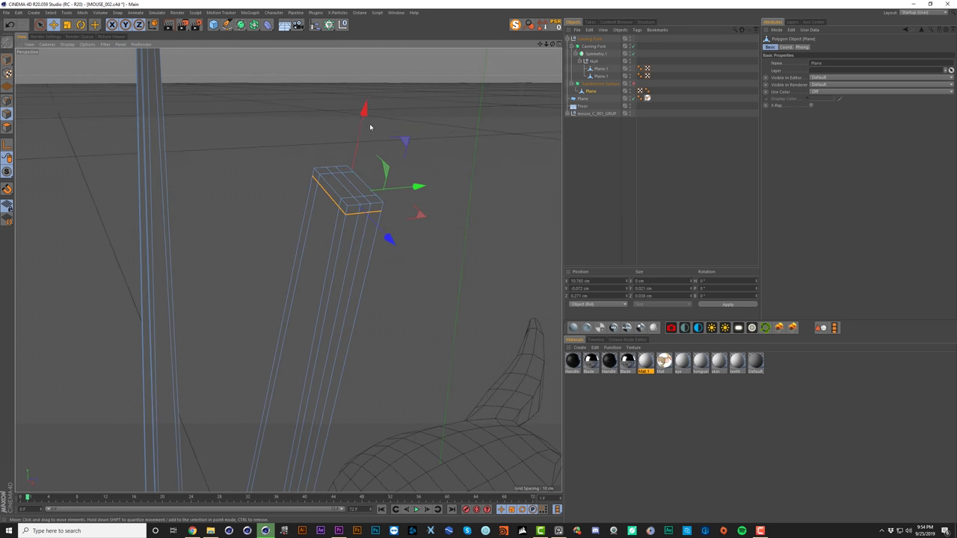
pyautogui.moveTo(369, 122); pyautogui.dragTo(355, 189)
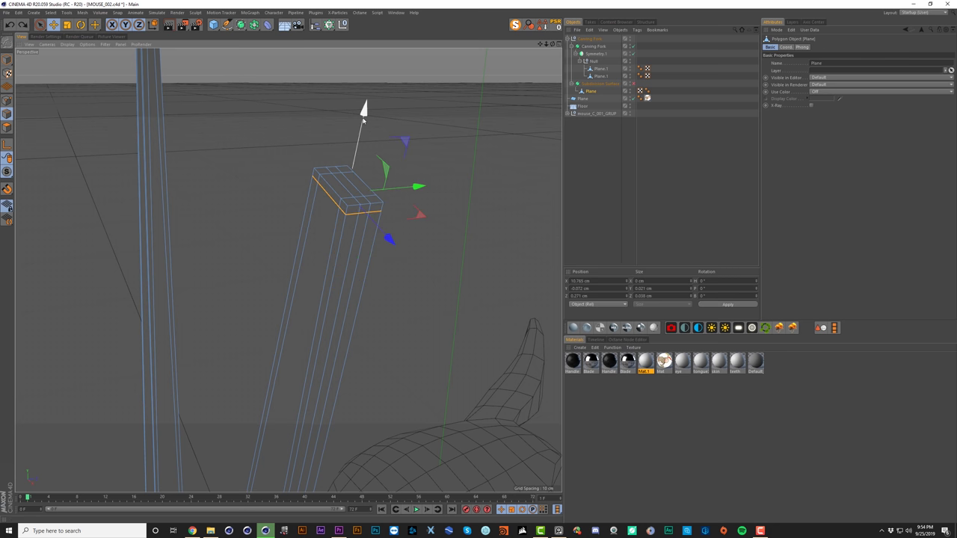
pyautogui.moveTo(364, 119); pyautogui.dragTo(348, 271)
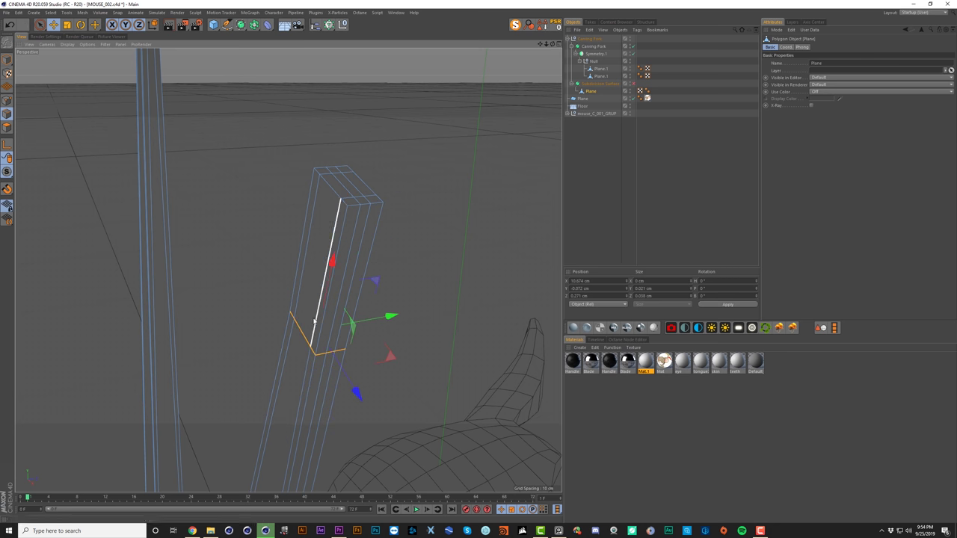
pyautogui.hotkey('ctrl', 'z')
# Step: Try to slide the tine tip's edge loop about 0.1 cm down the tine with Edge Slide
pyautogui.keyDown('alt'); pyautogui.moveTo(319, 213); pyautogui.dragTo(293, 263); pyautogui.keyUp('alt')
pyautogui.press('m')
pyautogui.press('o')
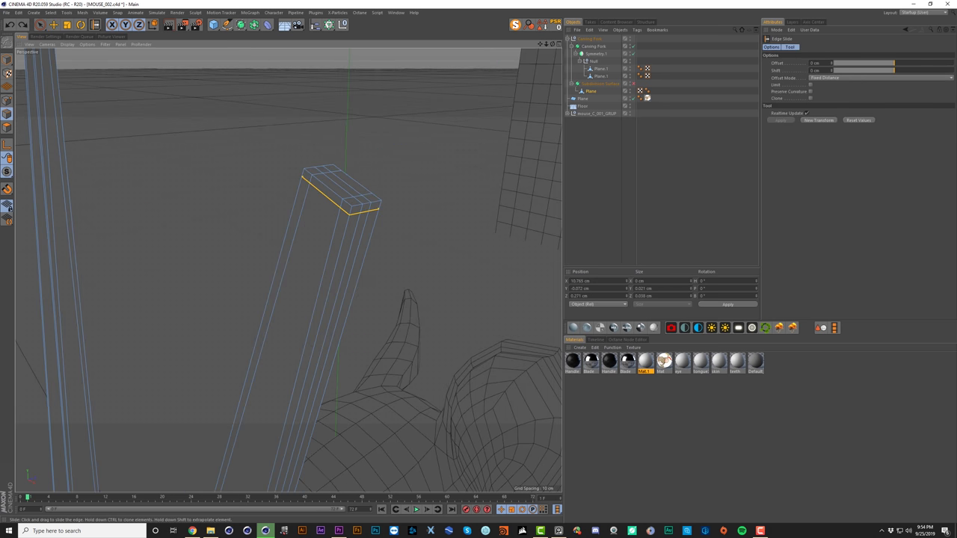
pyautogui.moveTo(326, 196); pyautogui.dragTo(296, 307)
pyautogui.keyDown('alt'); pyautogui.moveTo(349, 200); pyautogui.dragTo(275, 259); pyautogui.keyUp('alt')
pyautogui.scroll(5, 400, 297)
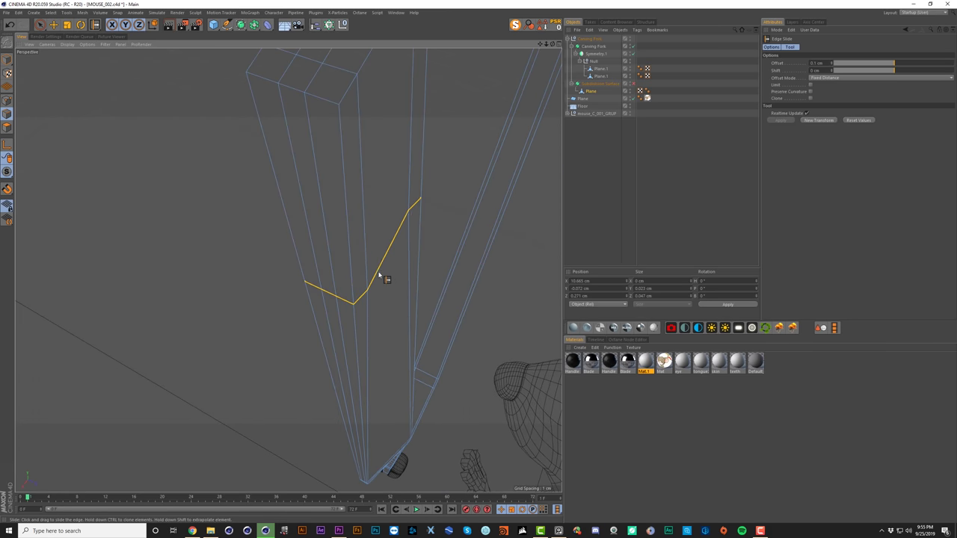
pyautogui.keyDown('alt'); pyautogui.moveTo(380, 274); pyautogui.dragTo(380, 267); pyautogui.keyUp('alt')
pyautogui.hotkey('ctrl', 'z')
# Step: Move the two misaligned corner points below the tine's tip outward along Y by about 0.002 cm and 0.001 cm
pyautogui.keyDown('alt'); pyautogui.moveTo(372, 149); pyautogui.dragTo(373, 175, button='middle'); pyautogui.keyUp('alt')
pyautogui.keyDown('alt'); pyautogui.moveTo(401, 250); pyautogui.dragTo(378, 222); pyautogui.keyUp('alt')
pyautogui.press('Return')
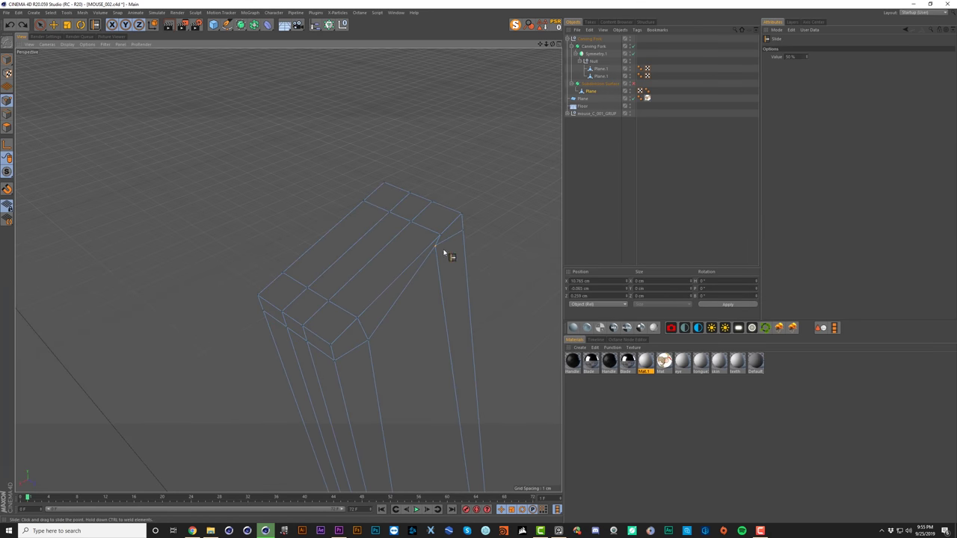
pyautogui.press('space')
pyautogui.click(438, 249)
pyautogui.moveTo(481, 269); pyautogui.dragTo(491, 276)
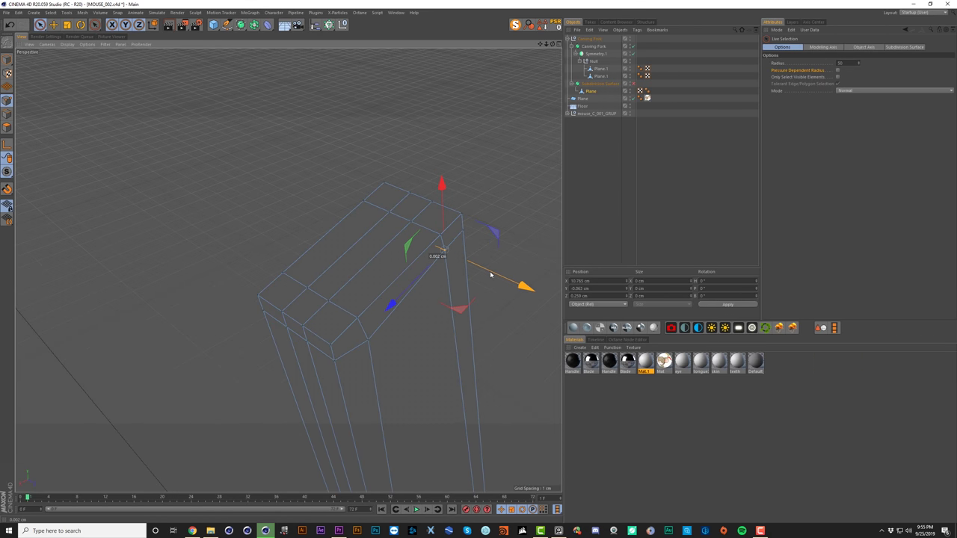
pyautogui.click(371, 343)
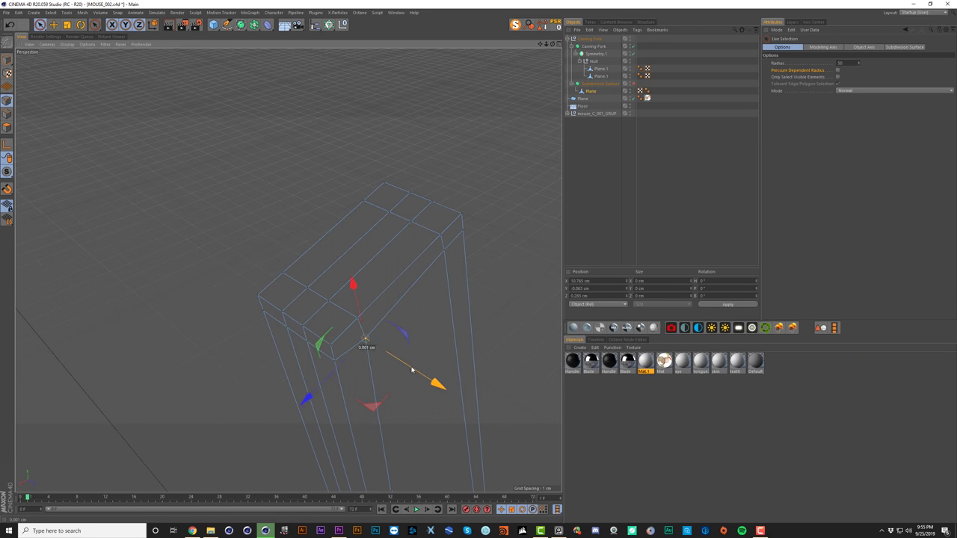
# Step: Flatten the tip points on the broad face of both tines by scaling them along the Y axis
pyautogui.keyDown('alt'); pyautogui.moveTo(412, 368); pyautogui.dragTo(428, 259); pyautogui.keyUp('alt')
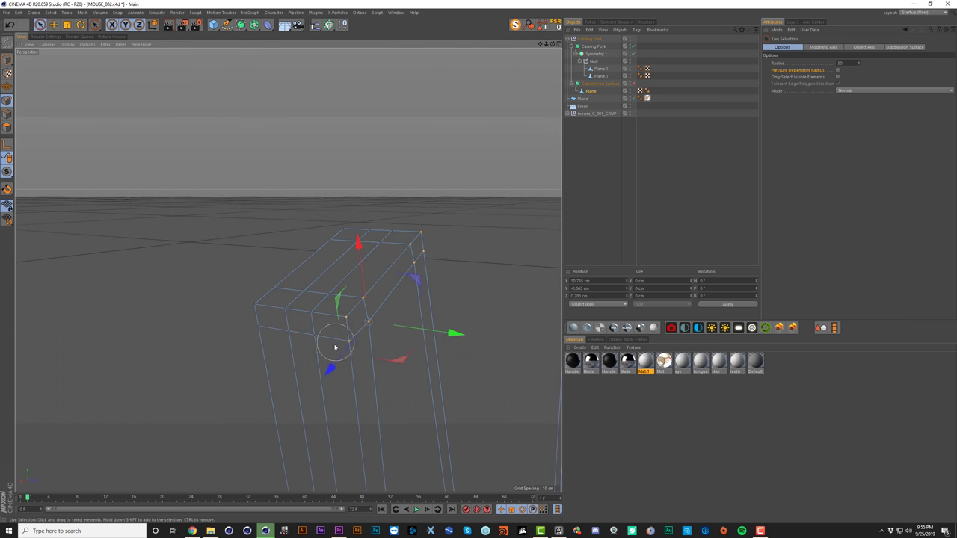
pyautogui.moveTo(335, 346); pyautogui.dragTo(343, 351)
pyautogui.press('t')
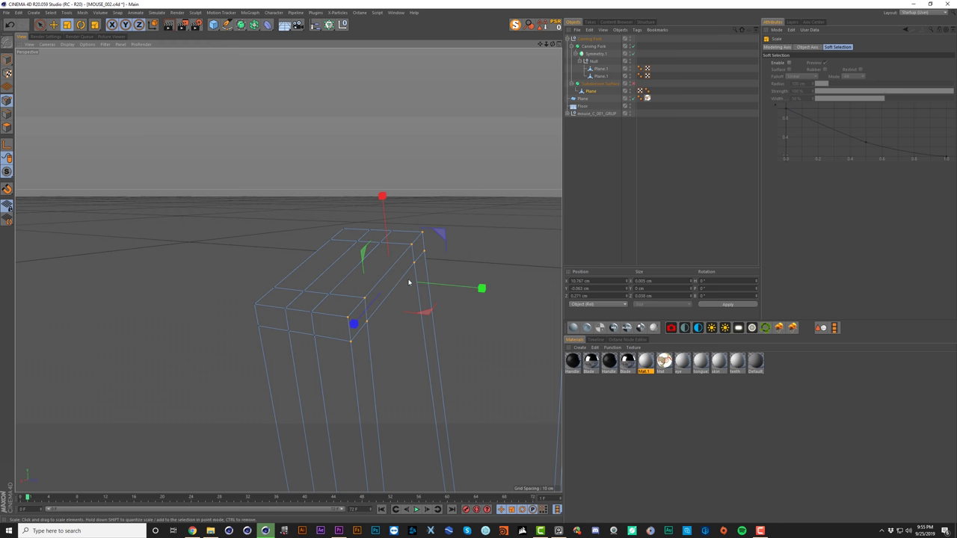
pyautogui.keyDown('alt'); pyautogui.moveTo(409, 282); pyautogui.dragTo(376, 229); pyautogui.keyUp('alt')
pyautogui.press('9')
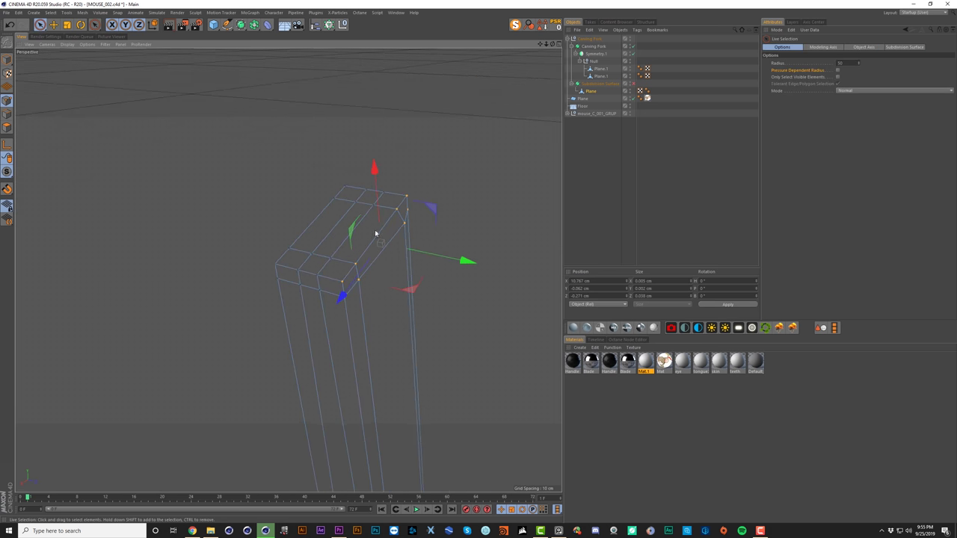
pyautogui.press('t')
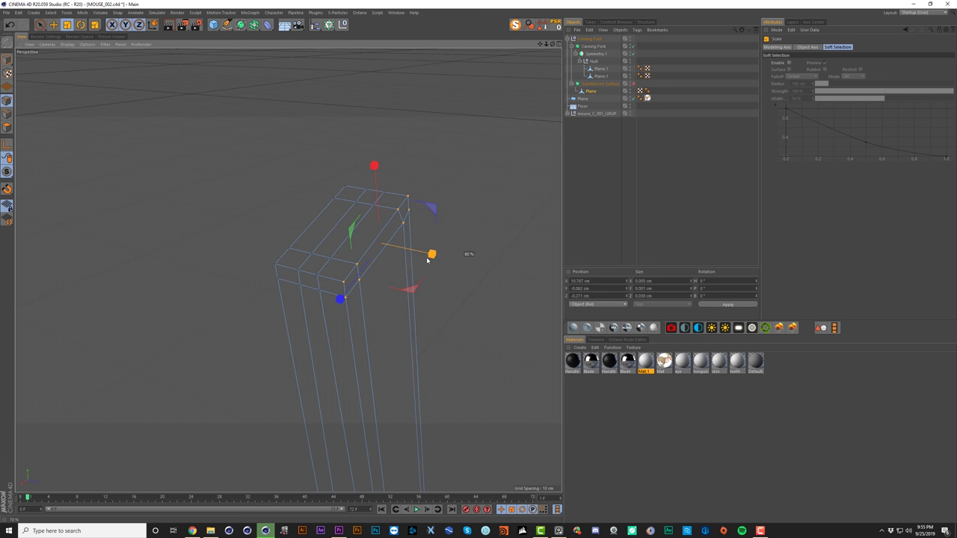
pyautogui.moveTo(428, 260); pyautogui.dragTo(379, 236)
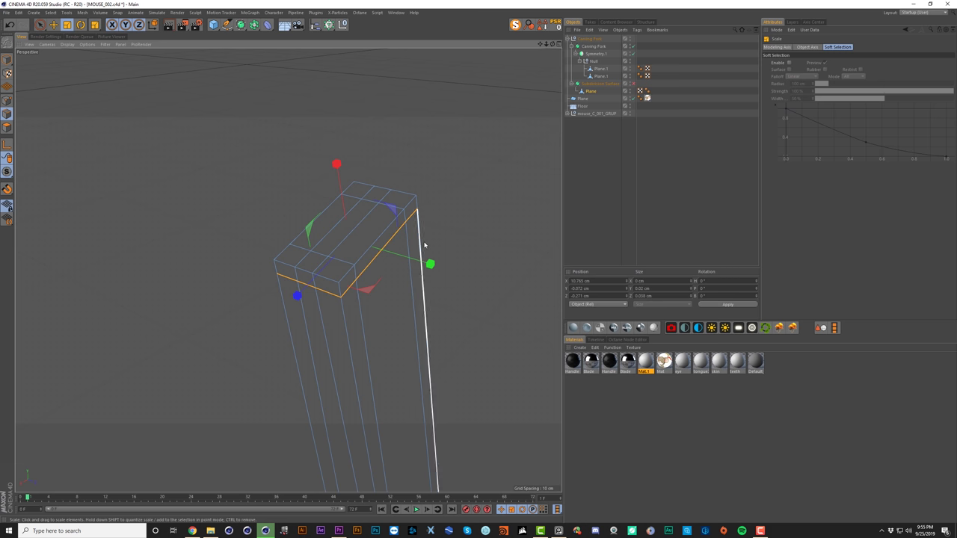
# Step: Slide the edge loops below both tine tips about 0.1 cm down the tines with Edge Slide
pyautogui.press('m')
pyautogui.press('o')
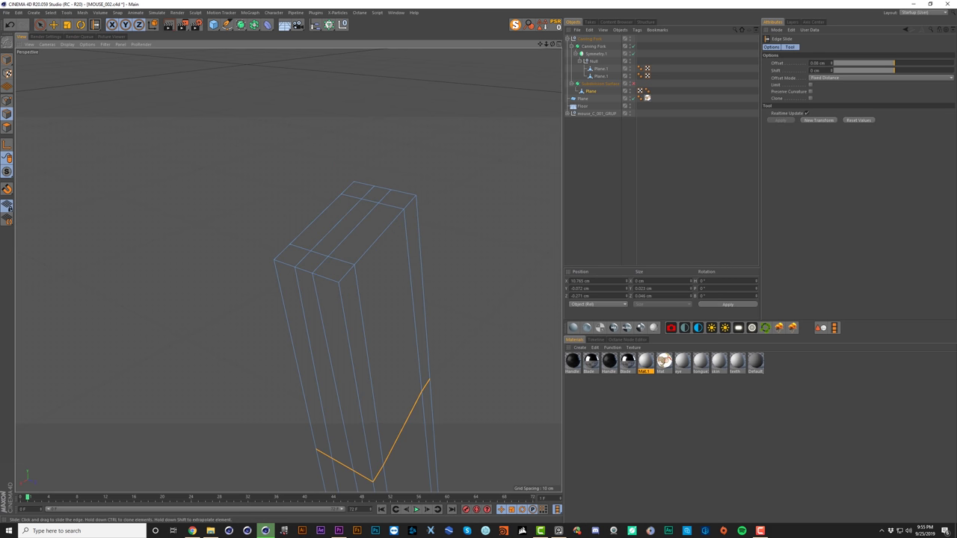
pyautogui.keyDown('alt'); pyautogui.moveTo(451, 215); pyautogui.dragTo(350, 311); pyautogui.keyUp('alt')
pyautogui.moveTo(340, 215)
pyautogui.keyDown('alt'); pyautogui.mouseDown()
pyautogui.moveTo(364, 209)
pyautogui.moveTo(347, 224)
pyautogui.mouseUp(); pyautogui.keyUp('alt')
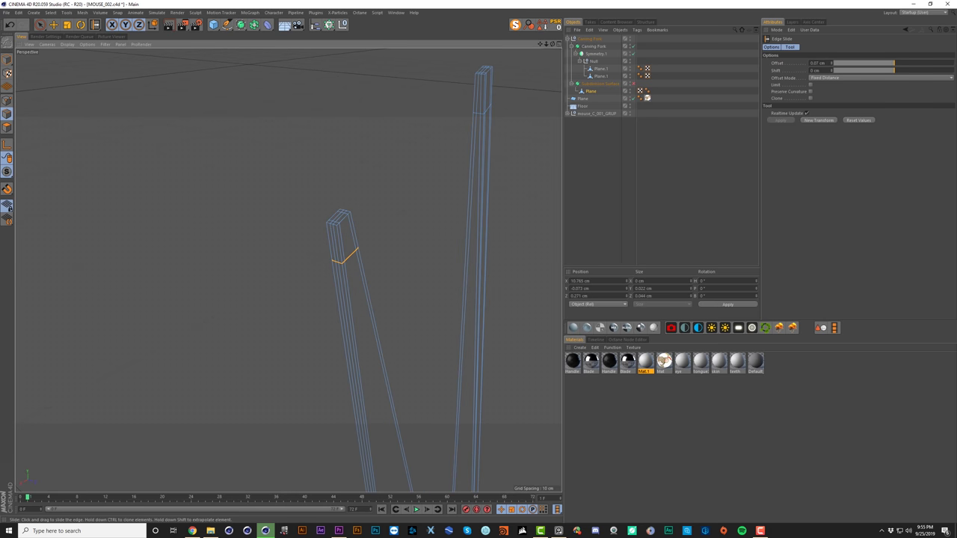
# Step: Inspect both rounded tine tips in Gouraud shading with the Subdivision Surface on
pyautogui.click(579, 142)
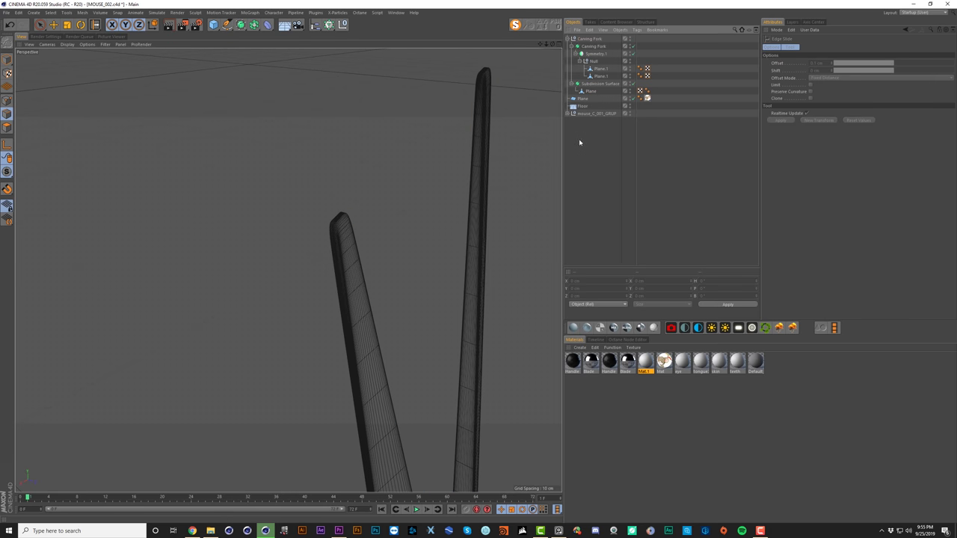
pyautogui.press('n')
pyautogui.press('a')
pyautogui.keyDown('alt'); pyautogui.moveTo(491, 183); pyautogui.dragTo(491, 192, button='middle'); pyautogui.keyUp('alt')
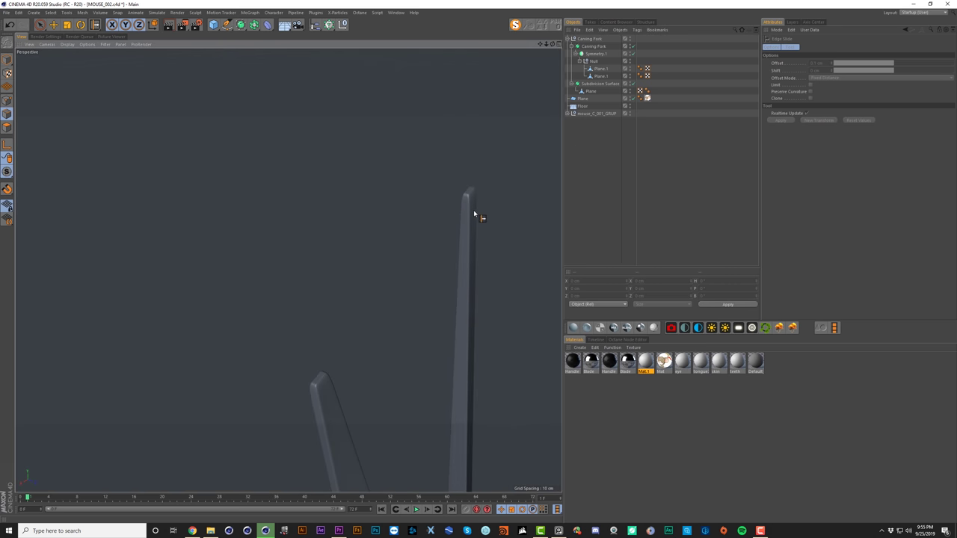
pyautogui.keyDown('alt'); pyautogui.moveTo(468, 214); pyautogui.dragTo(437, 213); pyautogui.keyUp('alt')
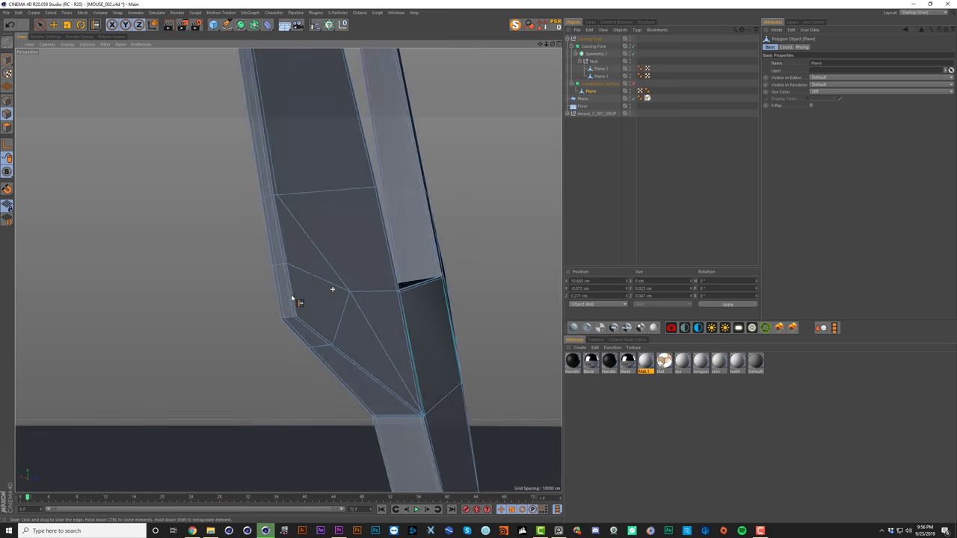
# Step: Select the outer corner edges on both sides of the fork's head and scale them inward along Z to about 0.71 cm
pyautogui.moveTo(293, 299)
pyautogui.keyDown('alt'); pyautogui.mouseDown()
pyautogui.moveTo(321, 296)
pyautogui.moveTo(317, 279)
pyautogui.moveTo(288, 296)
pyautogui.mouseUp(); pyautogui.keyUp('alt')
pyautogui.click(633, 84)
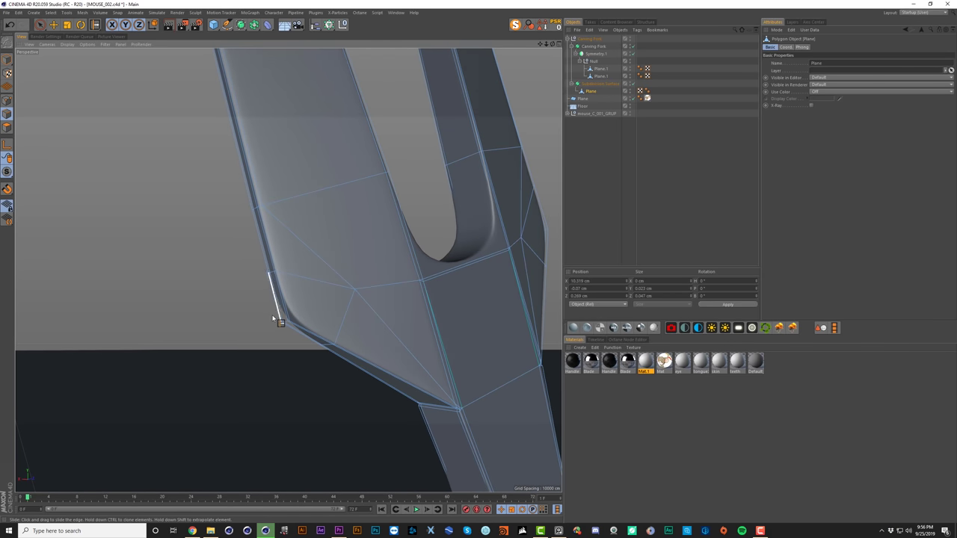
pyautogui.click(632, 83)
pyautogui.press('e')
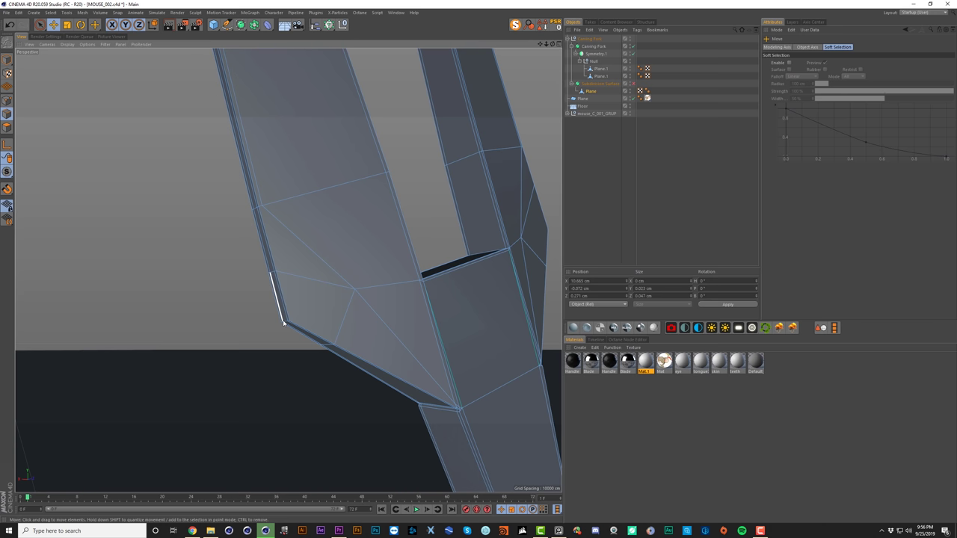
pyautogui.scroll(4, 285, 323)
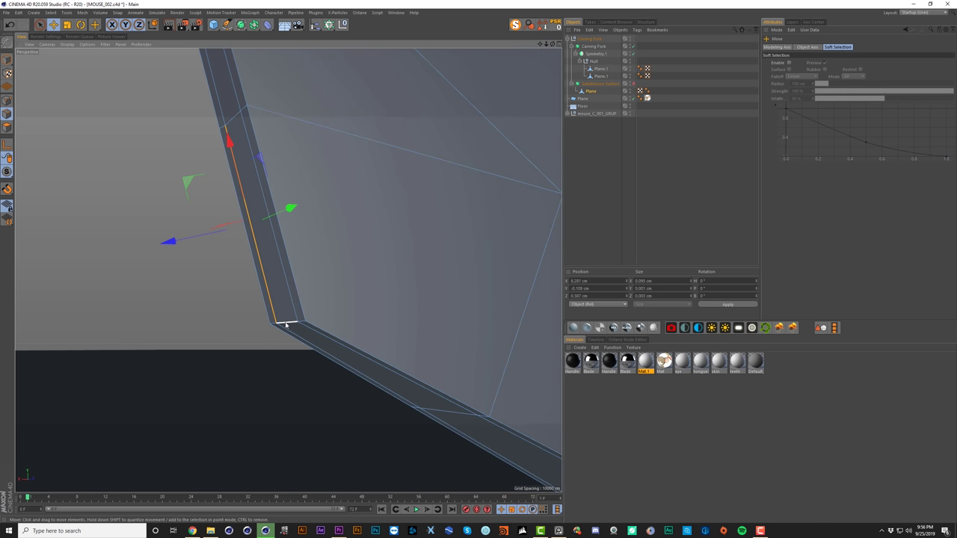
pyautogui.click(286, 325)
pyautogui.keyDown('alt'); pyautogui.moveTo(271, 319); pyautogui.dragTo(479, 307); pyautogui.keyUp('alt')
pyautogui.keyDown('alt'); pyautogui.moveTo(478, 308); pyautogui.dragTo(100, 298, button='right'); pyautogui.keyUp('alt')
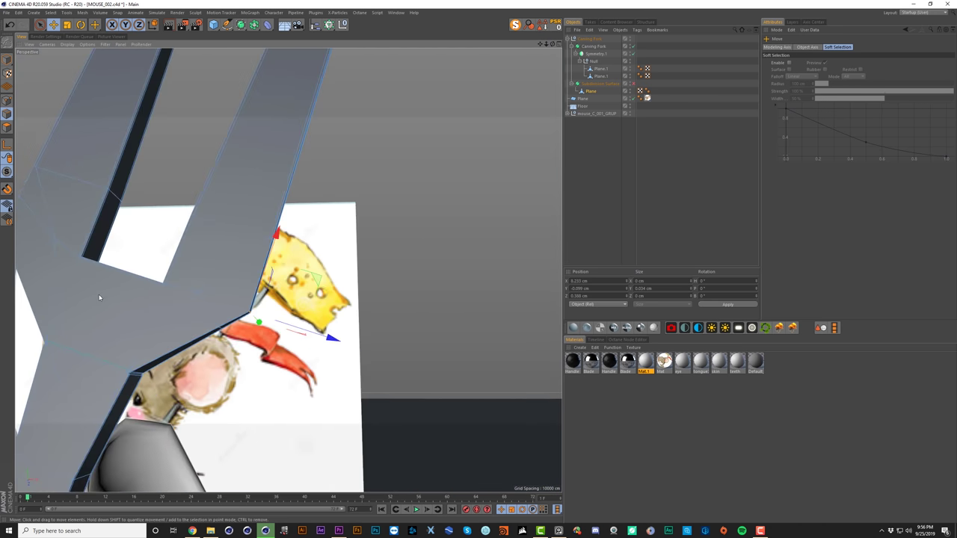
pyautogui.keyDown('alt'); pyautogui.moveTo(100, 297); pyautogui.dragTo(361, 245); pyautogui.keyUp('alt')
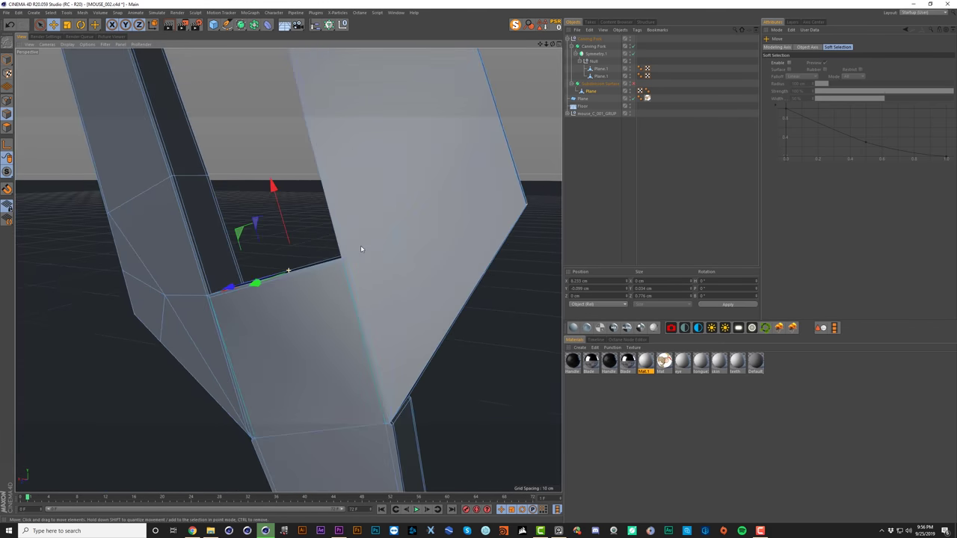
pyautogui.press('t')
pyautogui.keyDown('alt'); pyautogui.moveTo(253, 284); pyautogui.dragTo(200, 302); pyautogui.keyUp('alt')
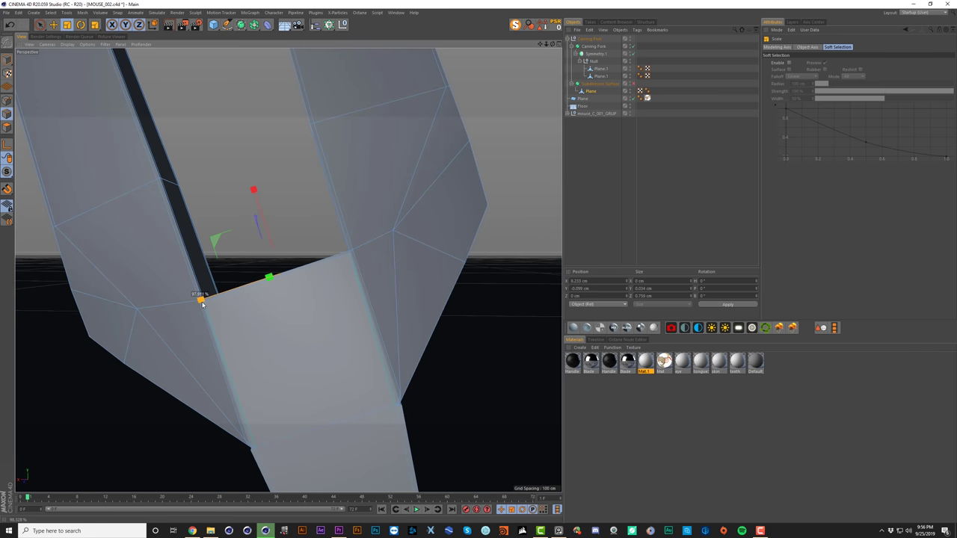
# Step: Turn the Subdivision Surface back on and inspect the smoothed side edges of the fork's head
pyautogui.click(634, 84)
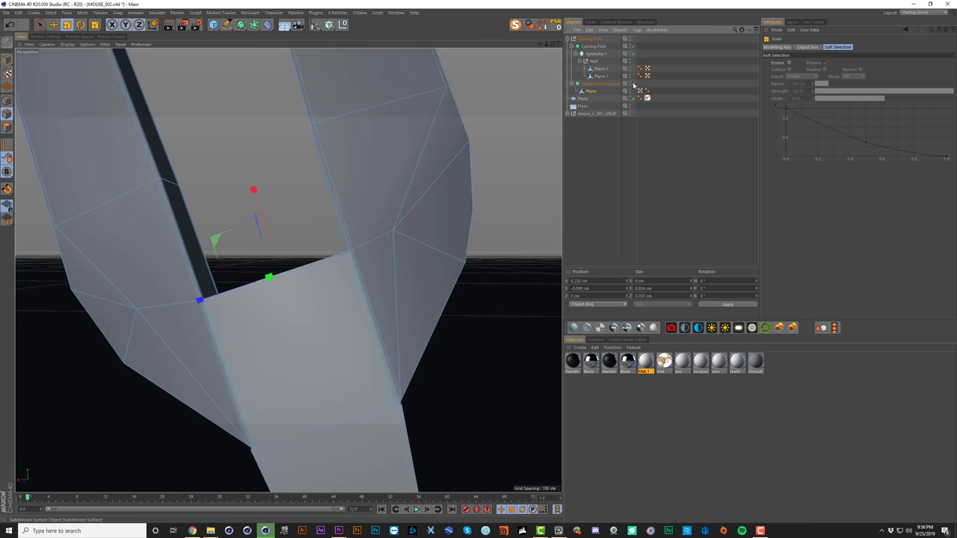
pyautogui.click(576, 156)
pyautogui.keyDown('alt'); pyautogui.moveTo(393, 184); pyautogui.dragTo(389, 212, button='right'); pyautogui.keyUp('alt')
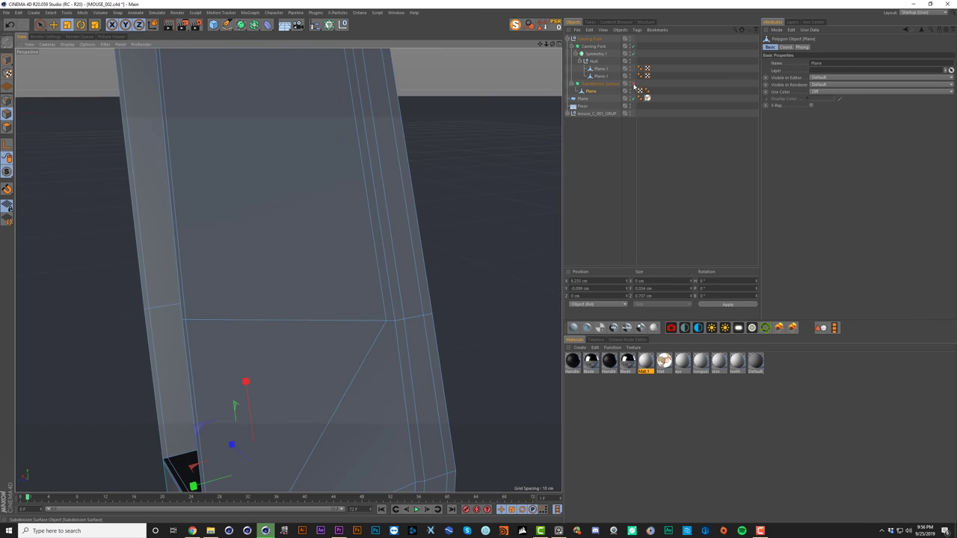
pyautogui.click(634, 84)
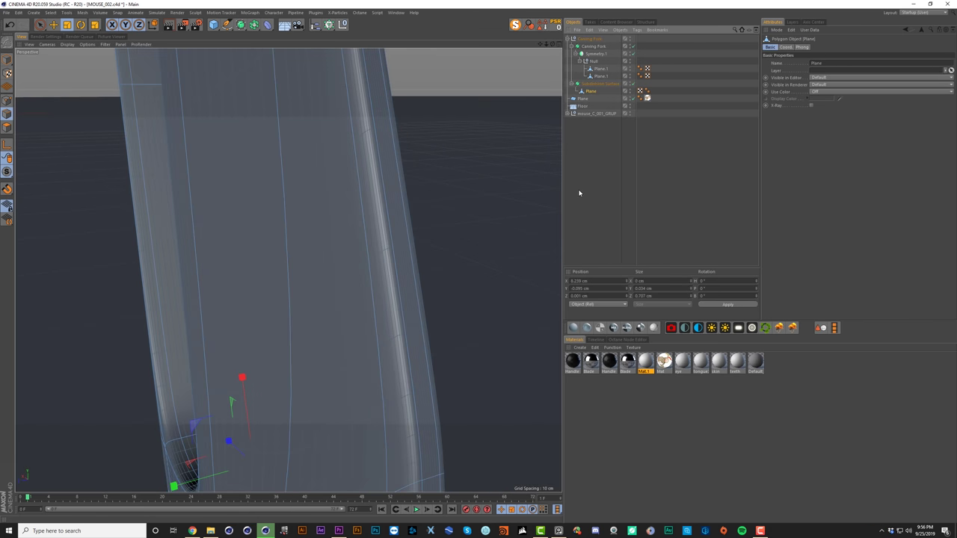
pyautogui.click(579, 193)
pyautogui.moveTo(396, 229)
pyautogui.keyDown('alt'); pyautogui.mouseDown()
pyautogui.moveTo(324, 228)
pyautogui.moveTo(398, 222)
pyautogui.mouseUp(); pyautogui.keyUp('alt')
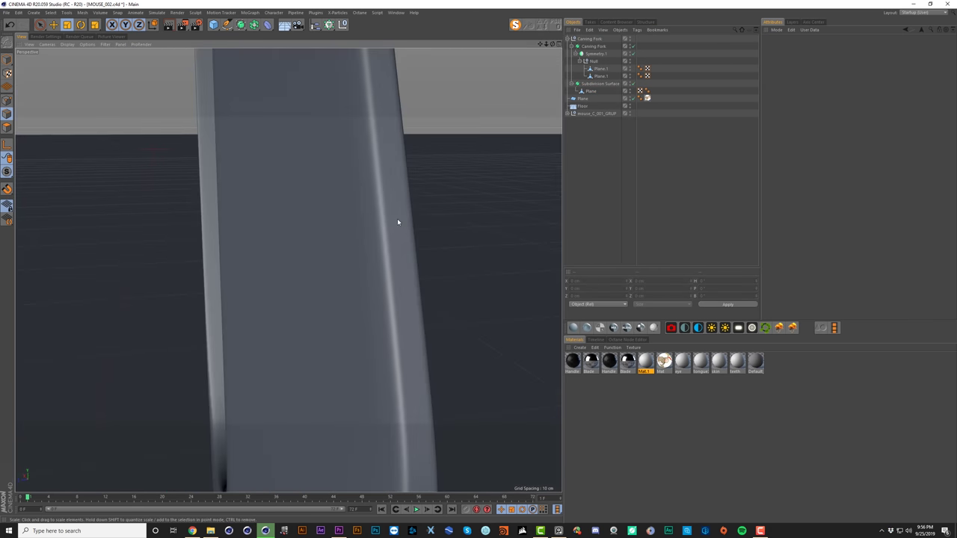
# Step: With the Subdivision Surface off, slide the support loop along the fork's side about 0.01 cm away from the broad face
pyautogui.click(631, 83)
pyautogui.click(591, 91)
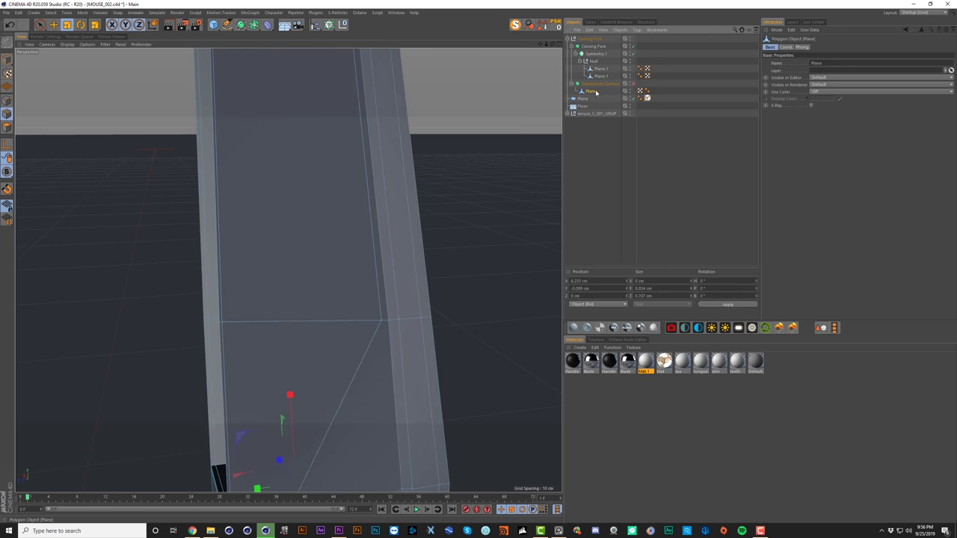
pyautogui.doubleClick(387, 221)
pyautogui.keyDown('alt'); pyautogui.moveTo(404, 204); pyautogui.dragTo(388, 242, button='right'); pyautogui.keyUp('alt')
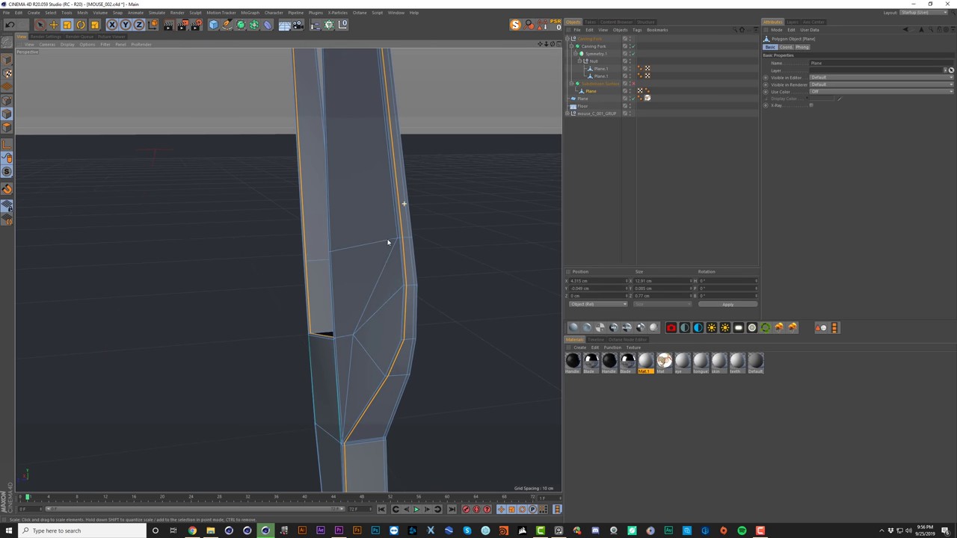
pyautogui.press('m')
pyautogui.press('o')
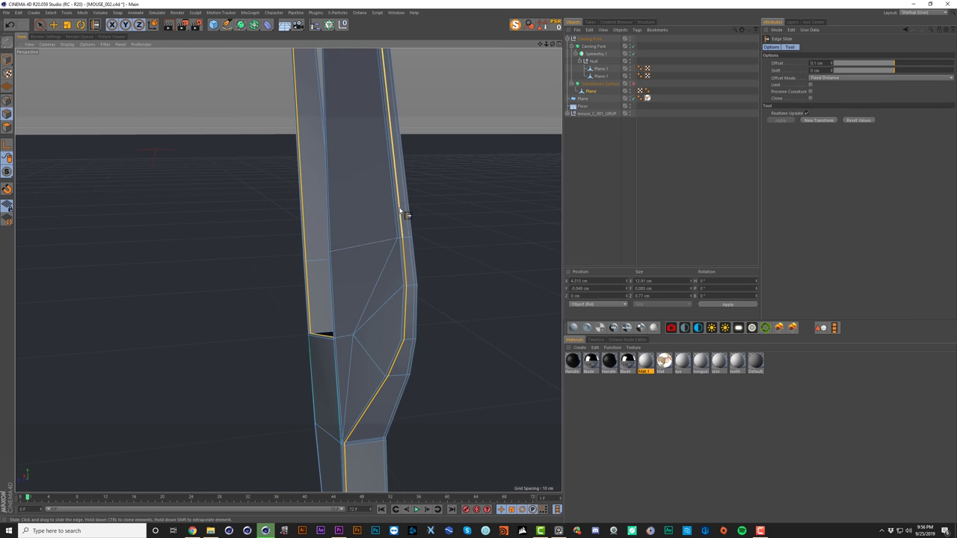
pyautogui.scroll(8, 404, 214)
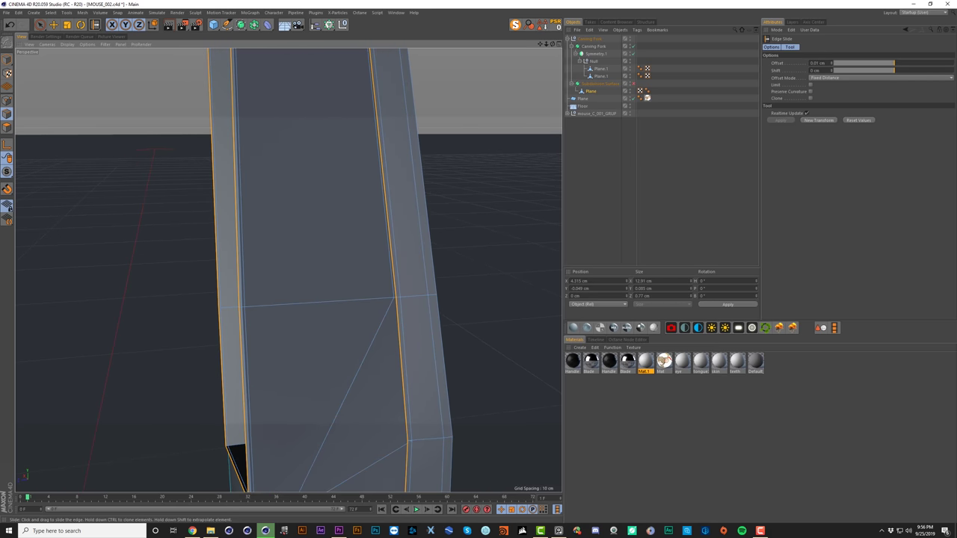
pyautogui.moveTo(386, 213); pyautogui.dragTo(414, 214)
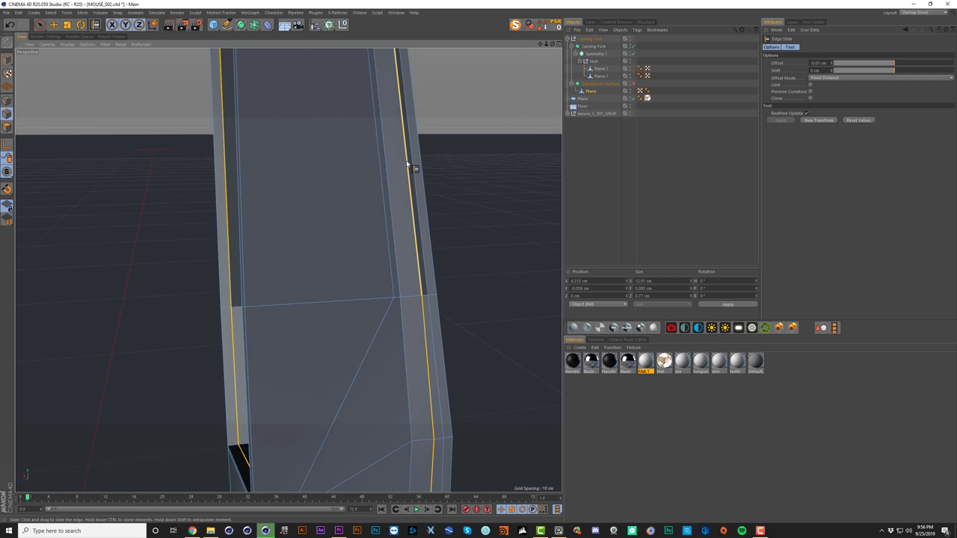
pyautogui.scroll(-10, 288, 269)
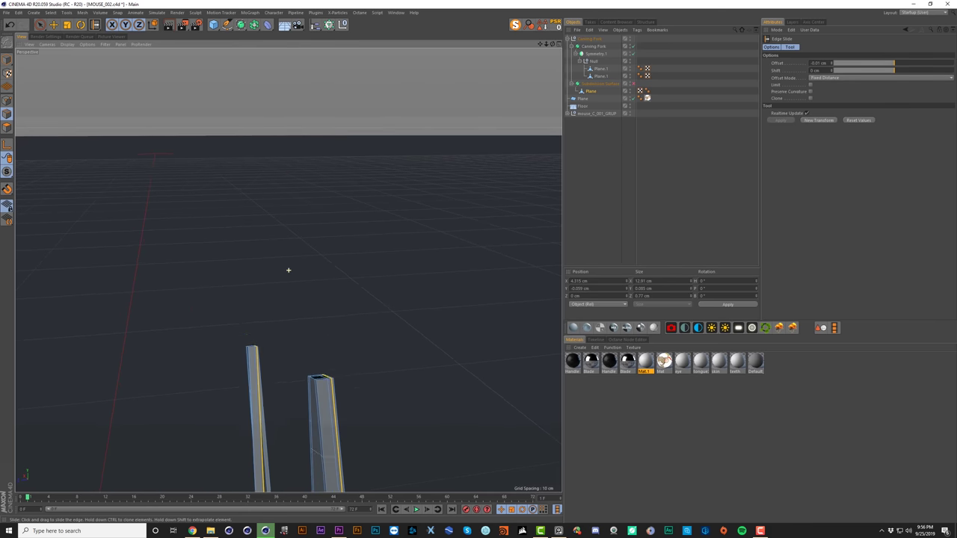
# Step: Undo the last edge slide and set the Edge Slide offset mode to Proportional
pyautogui.keyDown('alt'); pyautogui.moveTo(394, 237); pyautogui.dragTo(396, 166, button='middle'); pyautogui.keyUp('alt')
pyautogui.hotkey('ctrl', 'z')
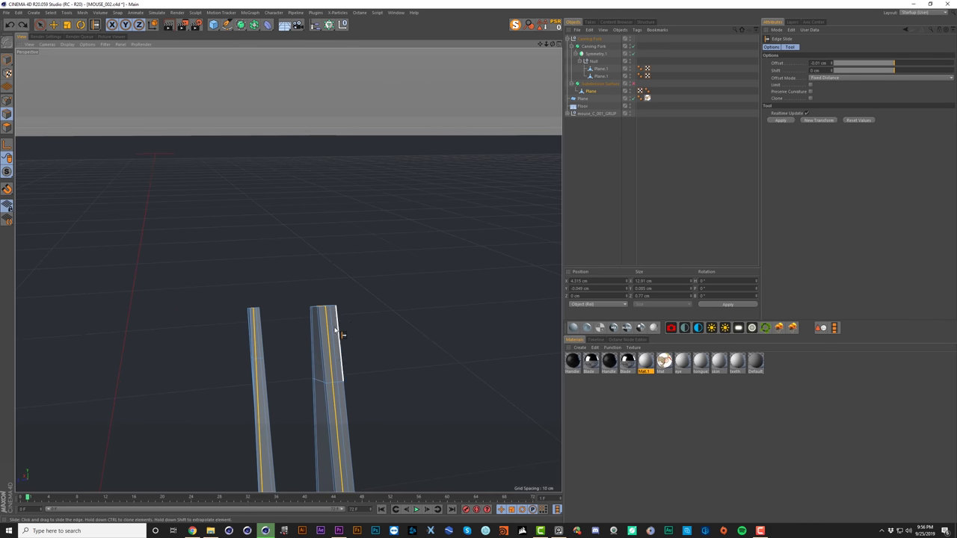
pyautogui.scroll(4, 336, 331)
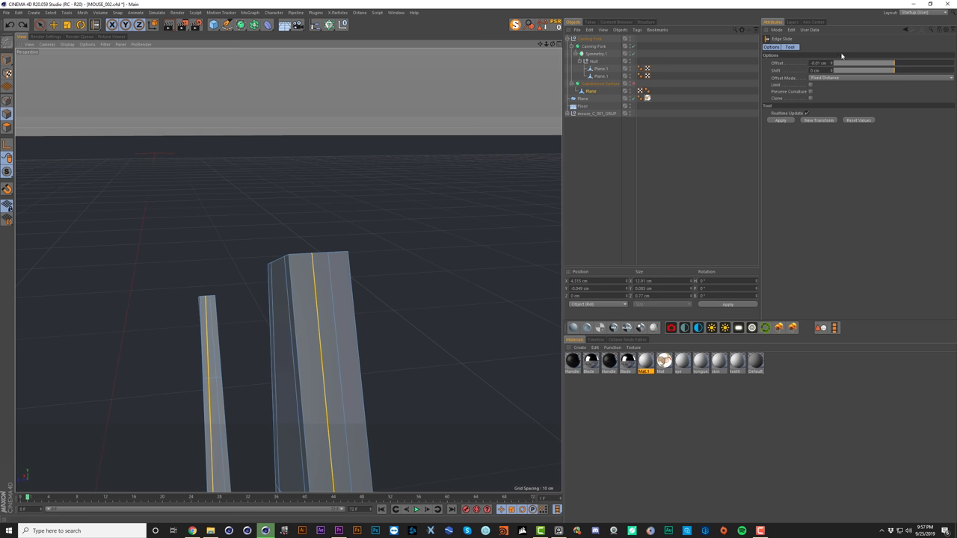
pyautogui.click(839, 79)
pyautogui.click(835, 93)
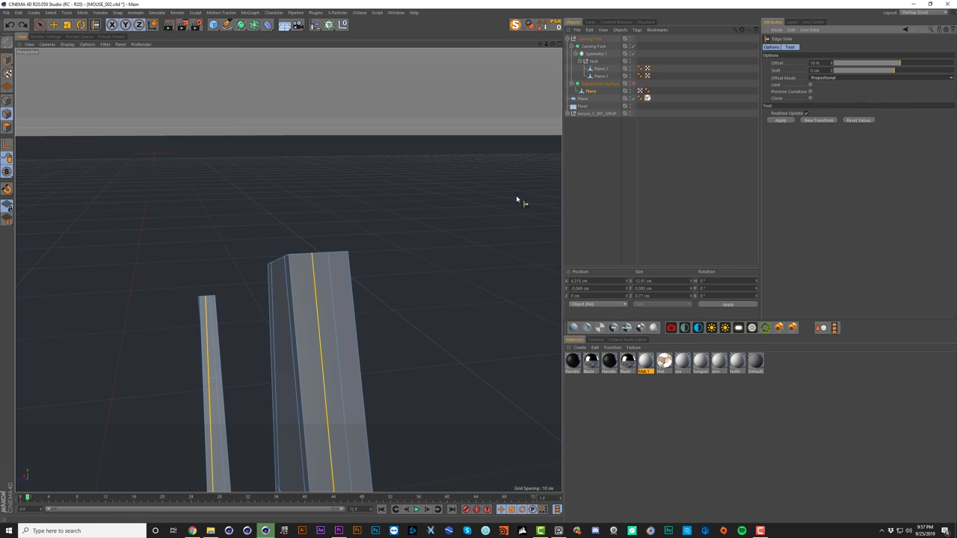
# Step: Slide the selected support loop along the fork's side to a proportional offset of about -45%
pyautogui.moveTo(360, 279); pyautogui.dragTo(297, 284)
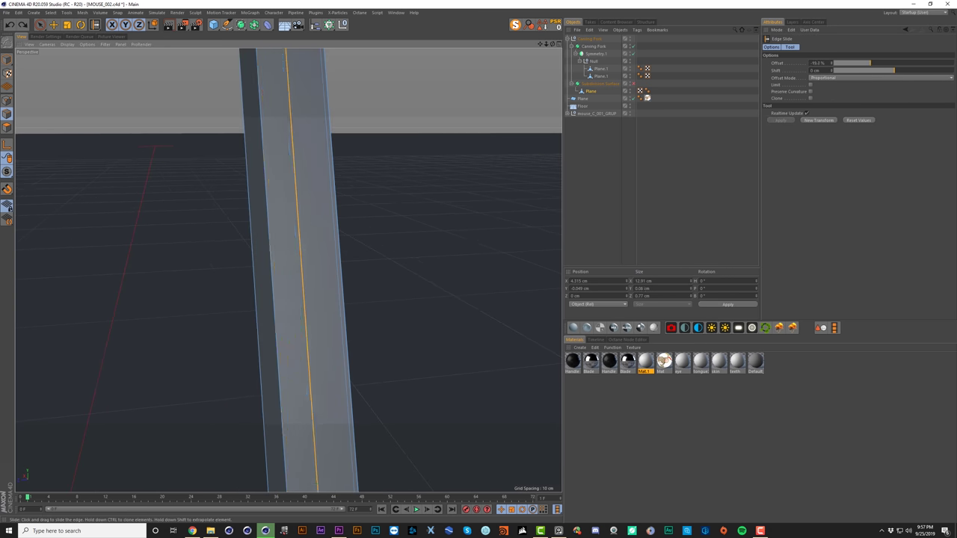
pyautogui.moveTo(297, 196); pyautogui.dragTo(180, 201)
pyautogui.scroll(-6, 288, 270)
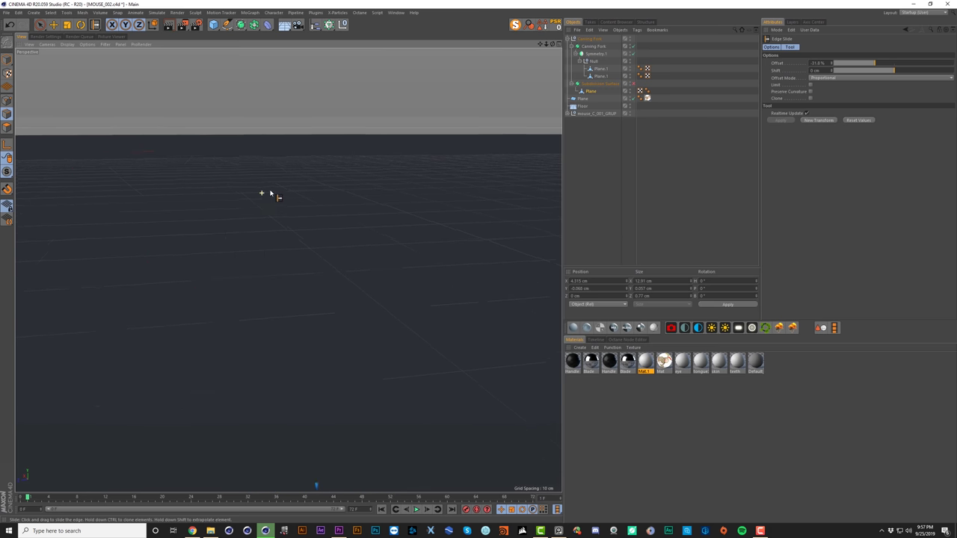
pyautogui.scroll(5, 285, 211)
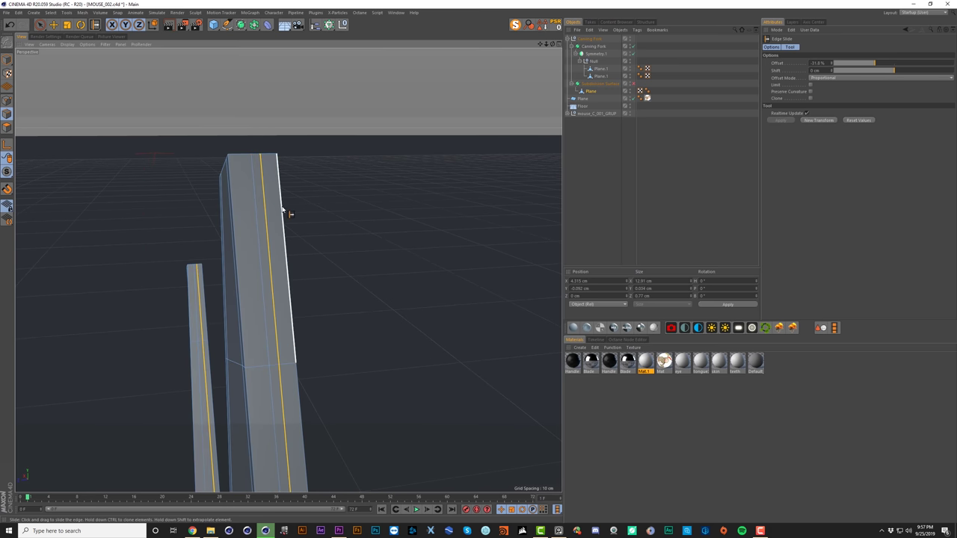
pyautogui.scroll(-5, 283, 258)
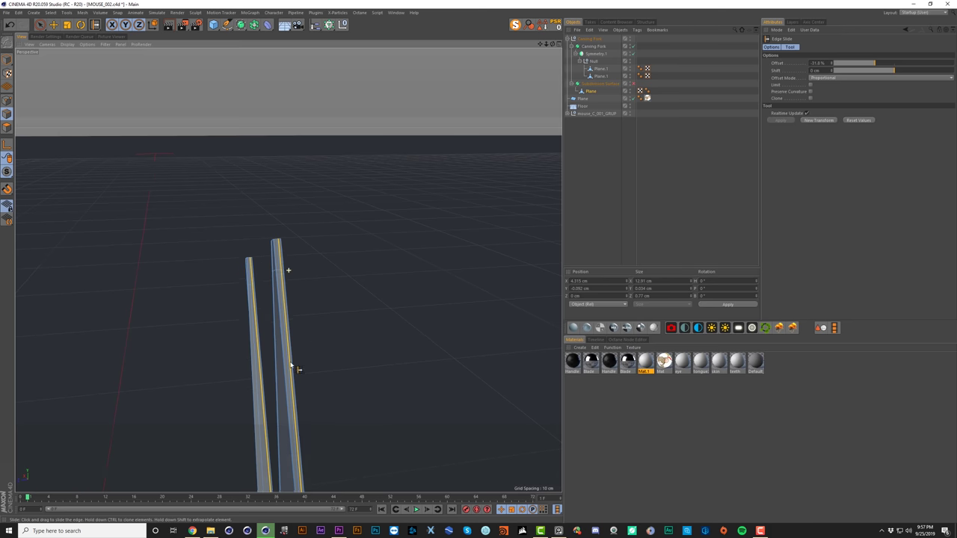
pyautogui.scroll(5, 291, 366)
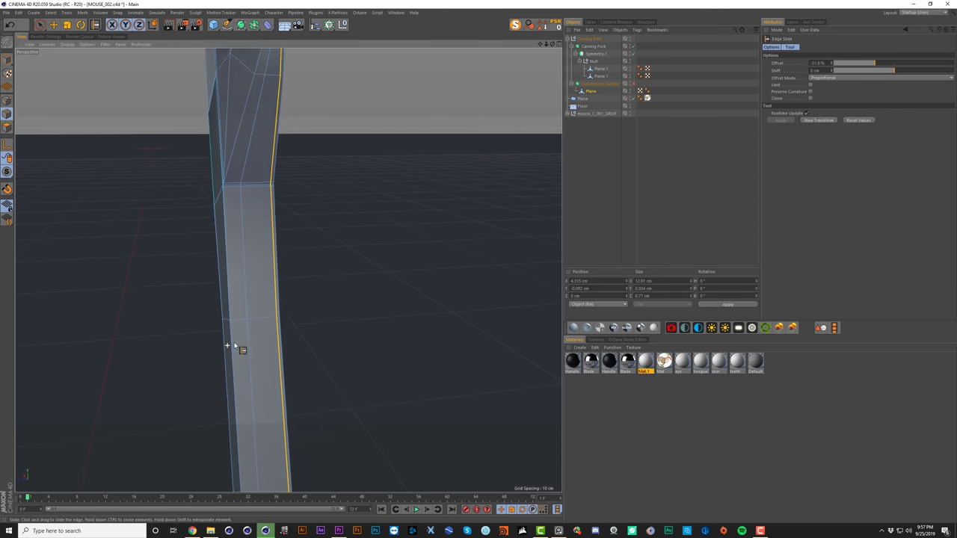
pyautogui.scroll(3, 233, 345)
pyautogui.moveTo(336, 307); pyautogui.dragTo(313, 307)
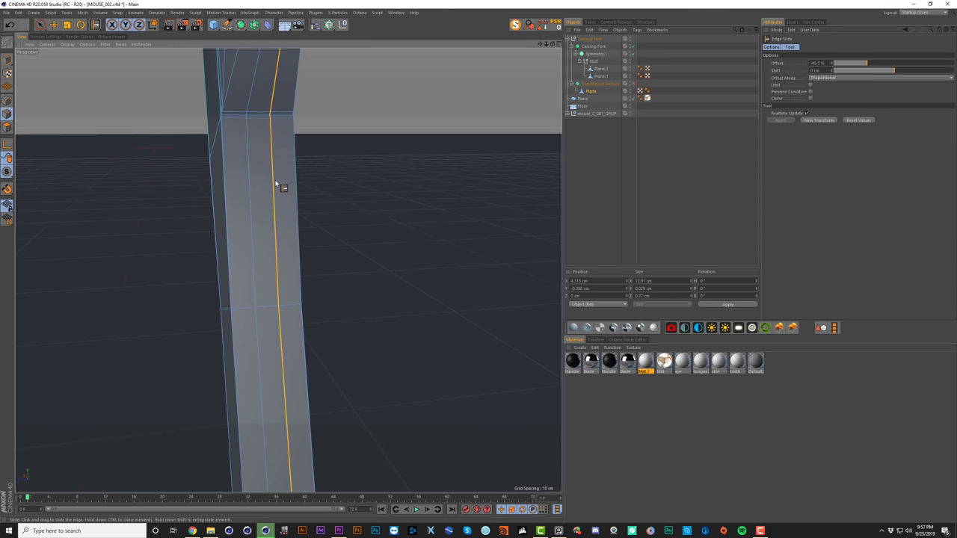
# Step: Turn the Subdivision Surface on and inspect the smoothed edges of both tines
pyautogui.scroll(-4, 288, 270)
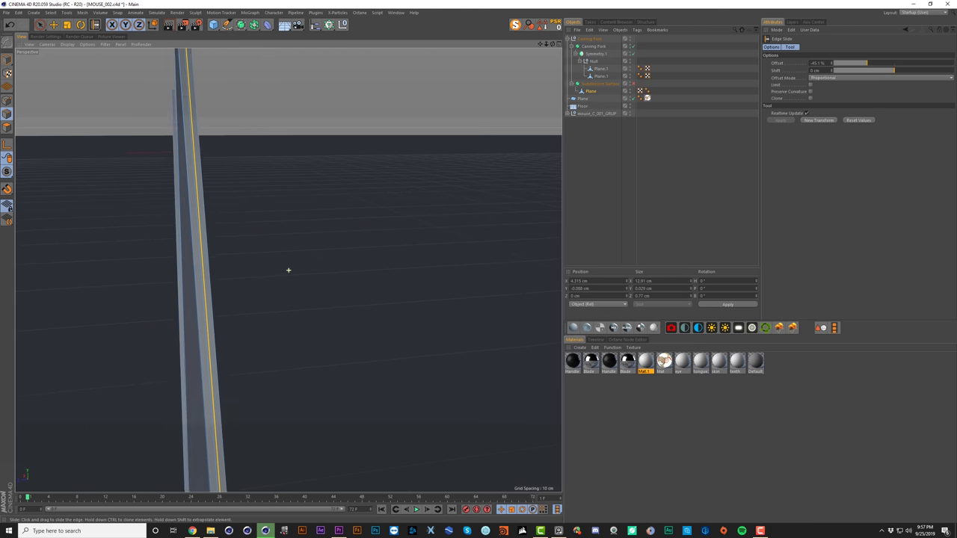
pyautogui.scroll(-2, 288, 270)
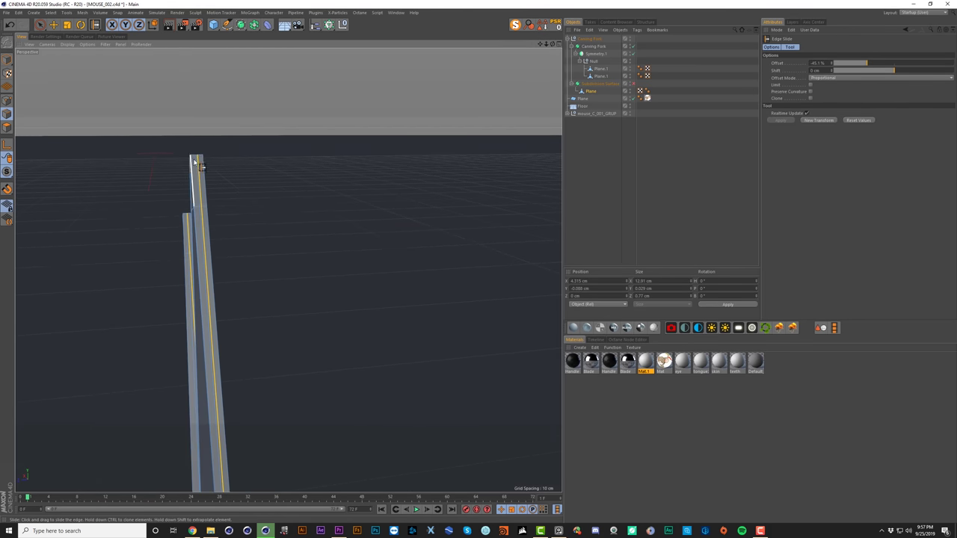
pyautogui.keyDown('alt'); pyautogui.moveTo(193, 158); pyautogui.dragTo(232, 144, button='right'); pyautogui.keyUp('alt')
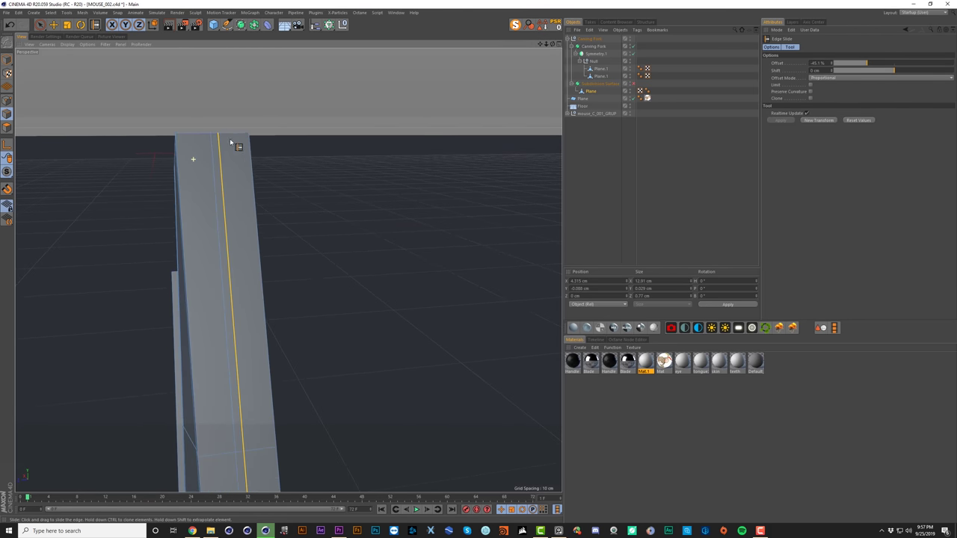
pyautogui.keyDown('alt'); pyautogui.moveTo(212, 148); pyautogui.dragTo(248, 179); pyautogui.keyUp('alt')
pyautogui.scroll(-4, 224, 183)
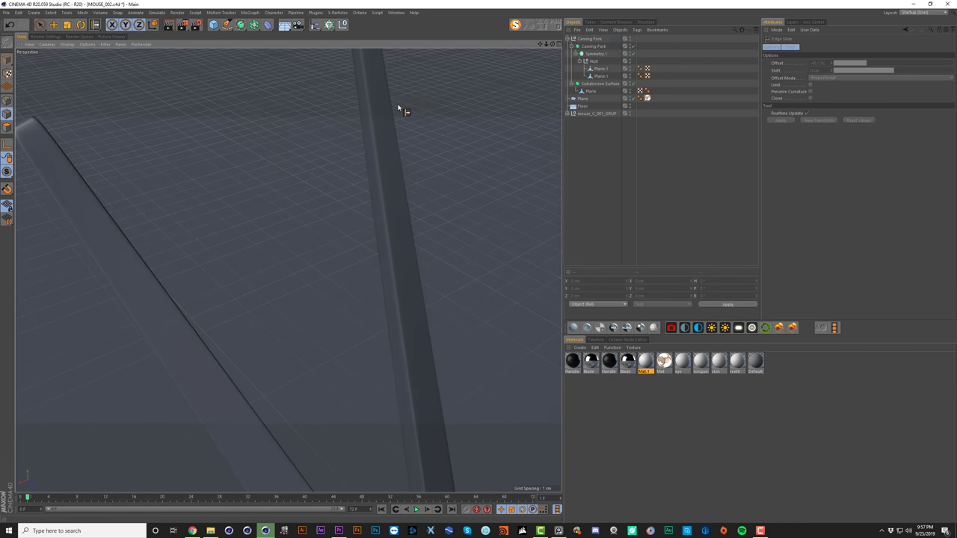
pyautogui.moveTo(379, 98)
pyautogui.keyDown('alt'); pyautogui.mouseDown()
pyautogui.moveTo(293, 137)
pyautogui.moveTo(274, 109)
pyautogui.mouseUp(); pyautogui.keyUp('alt')
pyautogui.moveTo(393, 156)
pyautogui.keyDown('alt'); pyautogui.mouseDown()
pyautogui.moveTo(417, 152)
pyautogui.moveTo(423, 139)
pyautogui.moveTo(380, 156)
pyautogui.mouseUp(); pyautogui.keyUp('alt')
pyautogui.keyDown('alt'); pyautogui.moveTo(385, 156); pyautogui.dragTo(368, 170, button='right'); pyautogui.keyUp('alt')
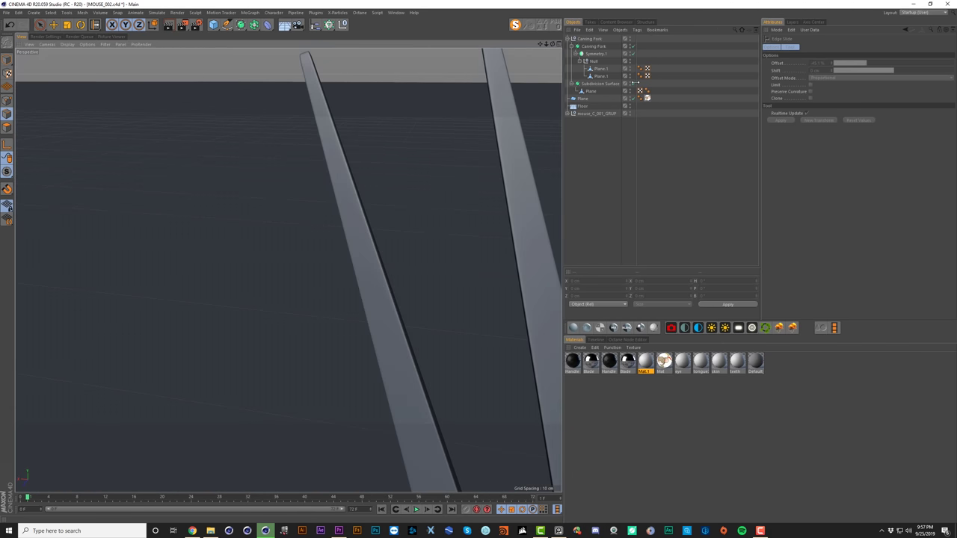
# Step: With the Subdivision Surface off, slide the edge loops on the tines' broad face away from the tine edges
pyautogui.click(634, 84)
pyautogui.click(591, 92)
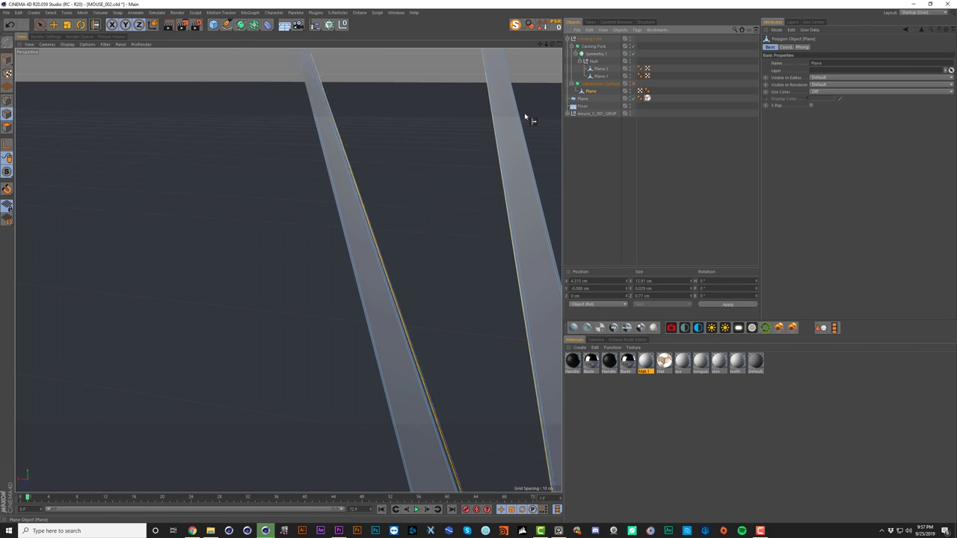
pyautogui.scroll(4, 353, 163)
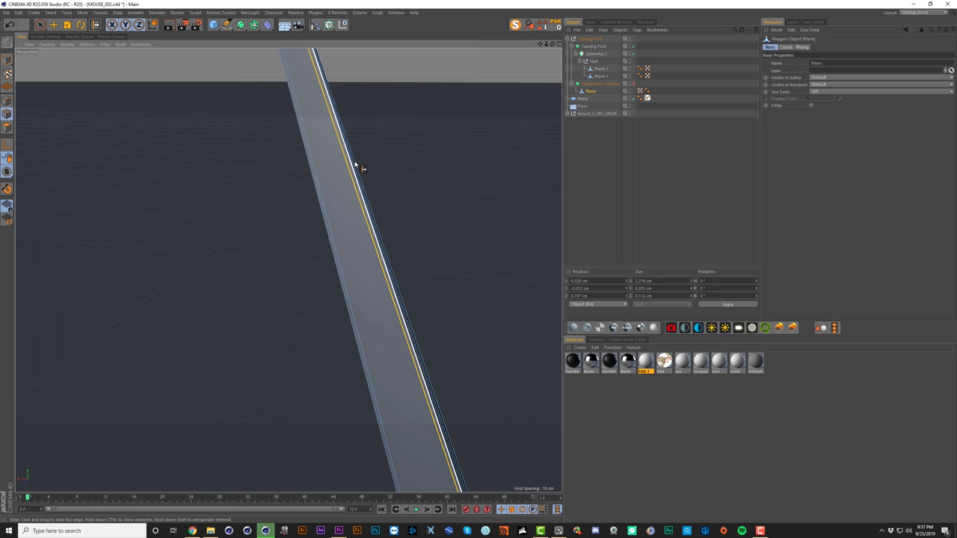
pyautogui.scroll(-6, 358, 166)
pyautogui.scroll(5, 388, 339)
pyautogui.moveTo(400, 282); pyautogui.dragTo(366, 282)
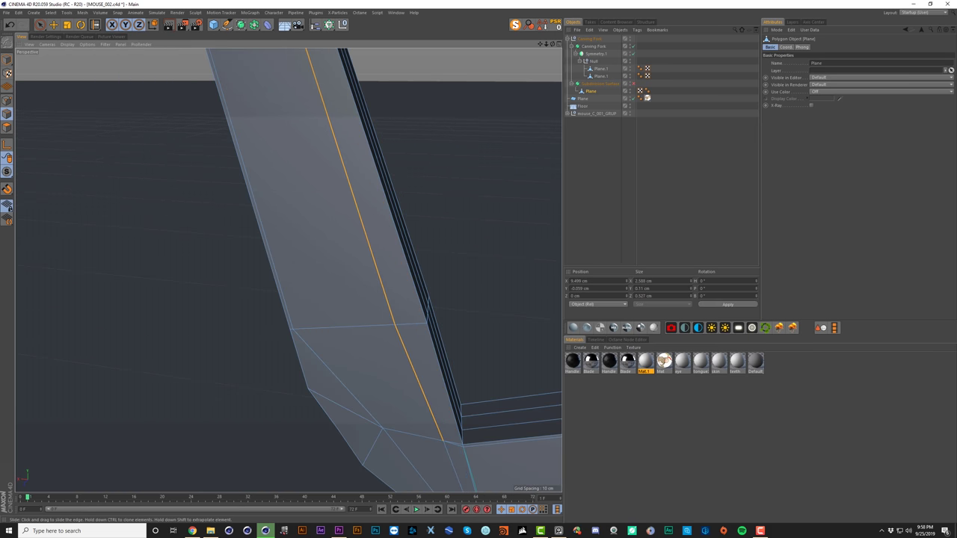
pyautogui.click(283, 296)
pyautogui.moveTo(283, 297)
pyautogui.mouseDown()
pyautogui.moveTo(427, 287)
pyautogui.moveTo(409, 273)
pyautogui.moveTo(368, 275)
pyautogui.mouseUp()
# Step: Display the fork in flat shading with lines and slide the selected loop on the tine's broad face slightly toward its nearby edge
pyautogui.press('n')
pyautogui.press('f')
pyautogui.click(430, 279)
pyautogui.keyDown('alt'); pyautogui.moveTo(368, 187); pyautogui.dragTo(366, 198, button='middle'); pyautogui.keyUp('alt')
pyautogui.keyDown('alt'); pyautogui.moveTo(367, 200); pyautogui.dragTo(372, 161); pyautogui.keyUp('alt')
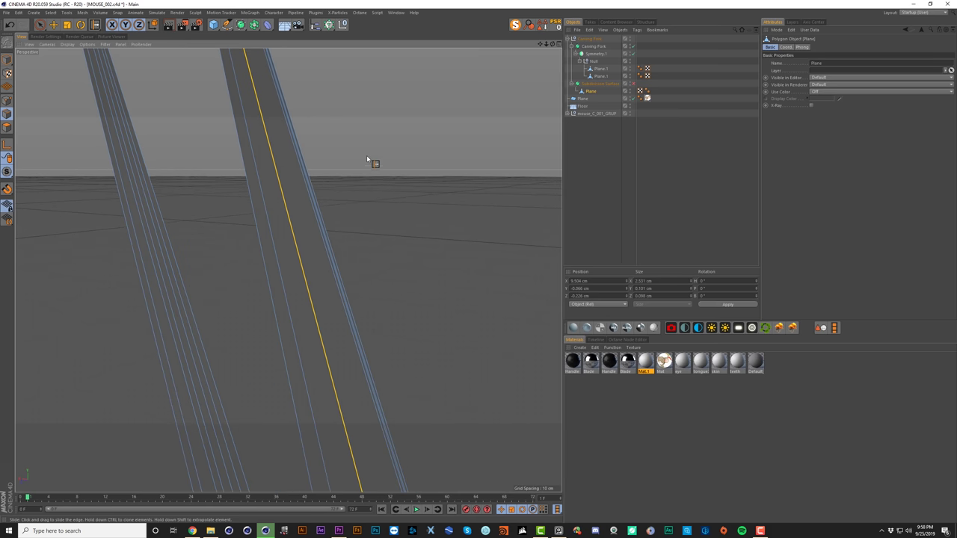
pyautogui.moveTo(329, 246); pyautogui.dragTo(311, 246)
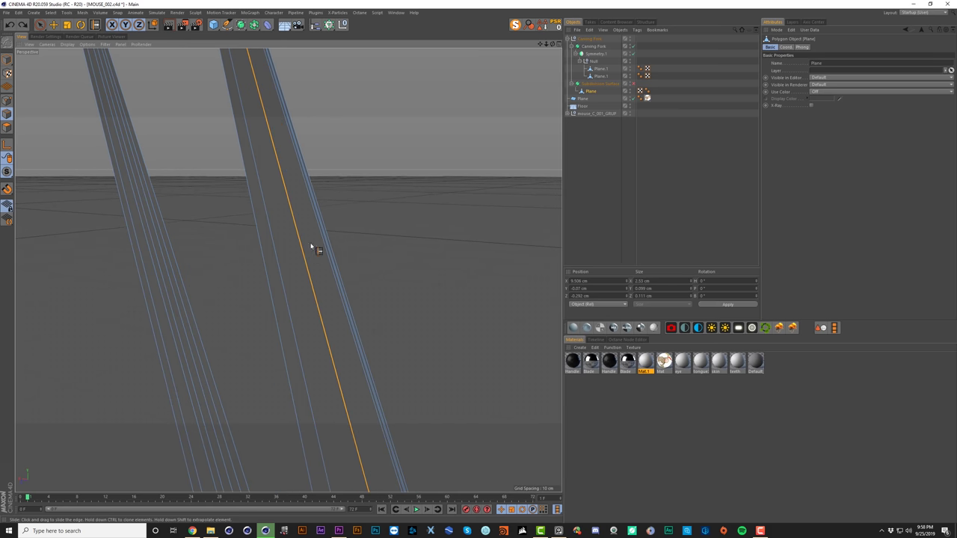
# Step: Turn the Subdivision Surface on in Gouraud shading and examine the smoothed tines and the crotch between them
pyautogui.keyDown('alt'); pyautogui.moveTo(314, 209); pyautogui.dragTo(167, 227); pyautogui.keyUp('alt')
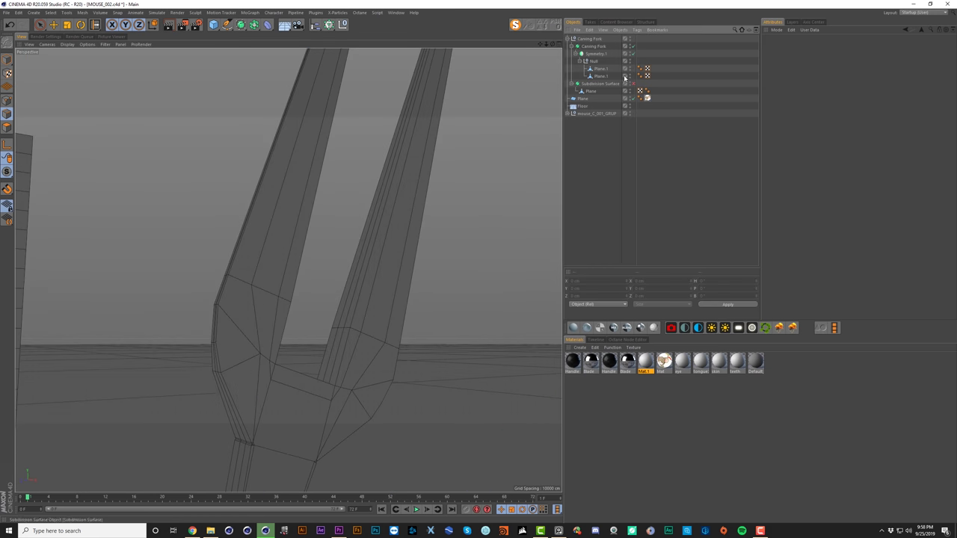
pyautogui.click(634, 84)
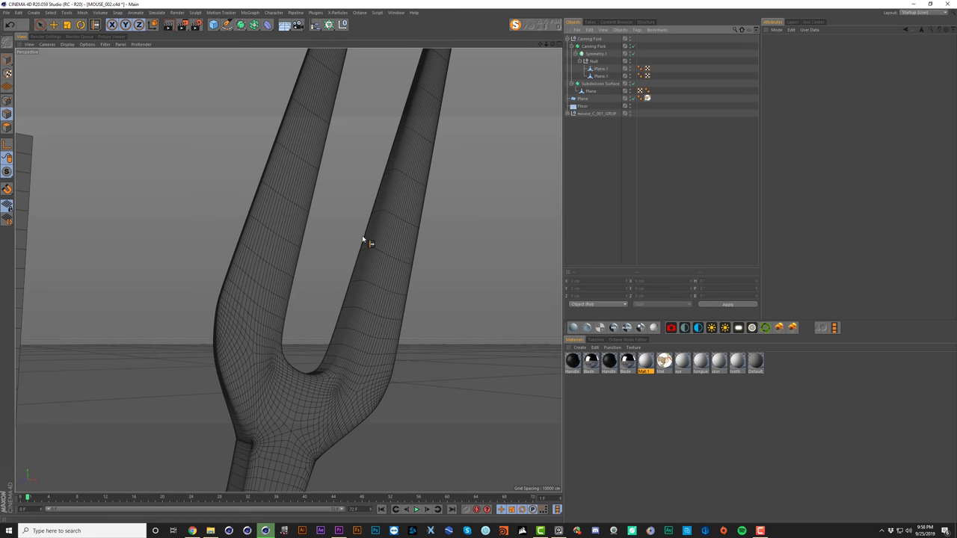
pyautogui.press('n')
pyautogui.press('a')
pyautogui.moveTo(378, 272)
pyautogui.keyDown('alt'); pyautogui.mouseDown()
pyautogui.moveTo(98, 280)
pyautogui.moveTo(289, 280)
pyautogui.moveTo(331, 299)
pyautogui.moveTo(438, 306)
pyautogui.moveTo(412, 304)
pyautogui.mouseUp(); pyautogui.keyUp('alt')
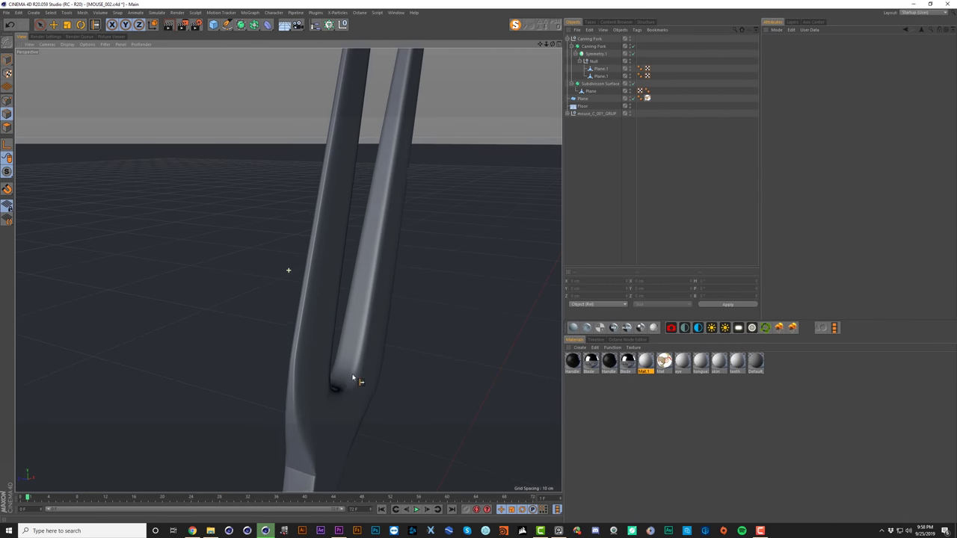
pyautogui.keyDown('alt'); pyautogui.moveTo(353, 377); pyautogui.dragTo(322, 324); pyautogui.keyUp('alt')
pyautogui.keyDown('alt'); pyautogui.moveTo(251, 349); pyautogui.dragTo(391, 269); pyautogui.keyUp('alt')
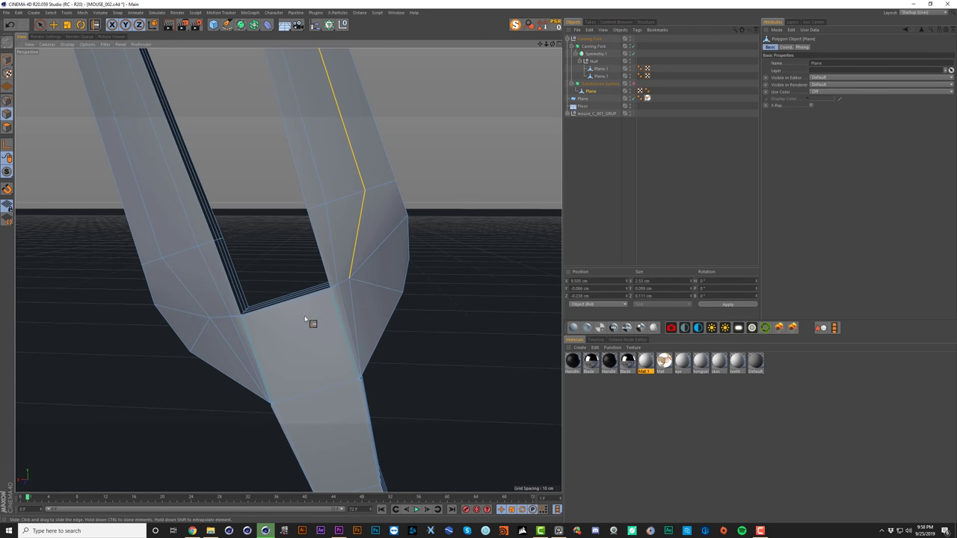
# Step: With the Subdivision Surface off, weld the closely spaced points at the crotch corner where the tine meets the fork's head
pyautogui.keyDown('alt'); pyautogui.moveTo(291, 323); pyautogui.dragTo(313, 271, button='middle'); pyautogui.keyUp('alt')
pyautogui.keyDown('alt'); pyautogui.moveTo(307, 273); pyautogui.dragTo(336, 261, button='right'); pyautogui.keyUp('alt')
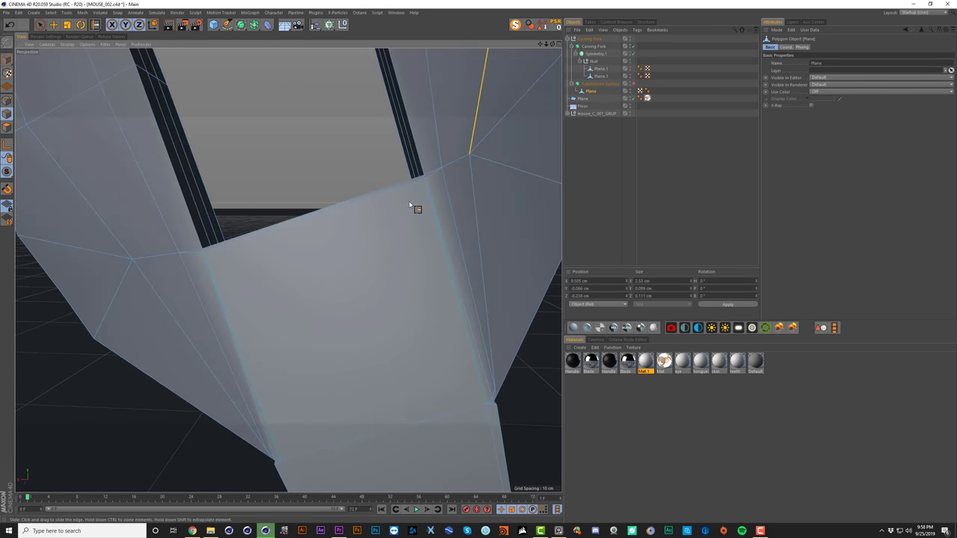
pyautogui.keyDown('alt'); pyautogui.moveTo(409, 201); pyautogui.dragTo(374, 224); pyautogui.keyUp('alt')
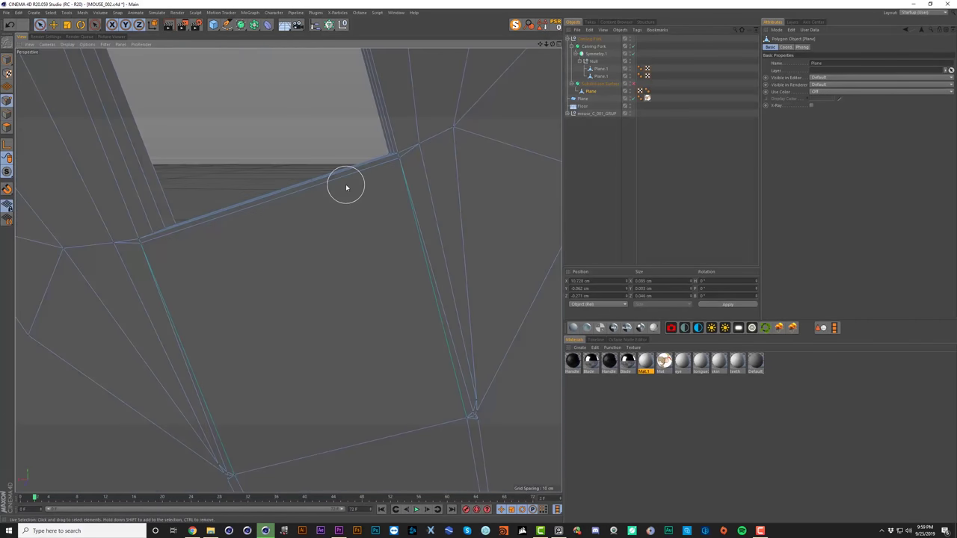
pyautogui.click(384, 164)
pyautogui.press('m')
pyautogui.press('q')
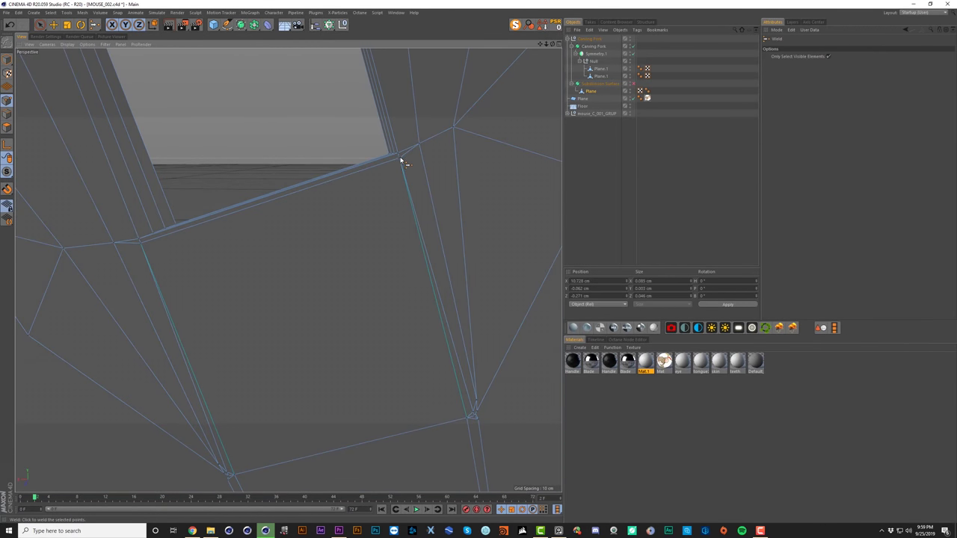
pyautogui.rightClick(400, 161)
pyautogui.press('Escape')
# Step: Weld the support points below the crotch on the fork's opposite face onto the crotch's corner points
pyautogui.moveTo(154, 235)
pyautogui.keyDown('alt'); pyautogui.mouseDown()
pyautogui.moveTo(310, 218)
pyautogui.moveTo(419, 234)
pyautogui.mouseUp(); pyautogui.keyUp('alt')
pyautogui.moveTo(289, 270)
pyautogui.keyDown('alt'); pyautogui.mouseDown()
pyautogui.moveTo(184, 246)
pyautogui.moveTo(354, 267)
pyautogui.moveTo(323, 245)
pyautogui.moveTo(335, 252)
pyautogui.mouseUp(); pyautogui.keyUp('alt')
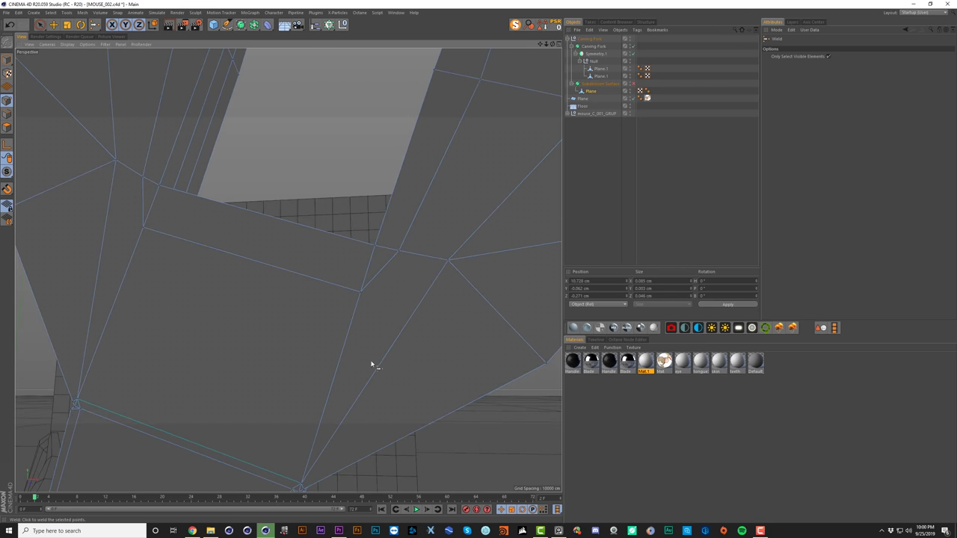
pyautogui.keyDown('alt'); pyautogui.moveTo(372, 365); pyautogui.dragTo(359, 256); pyautogui.keyUp('alt')
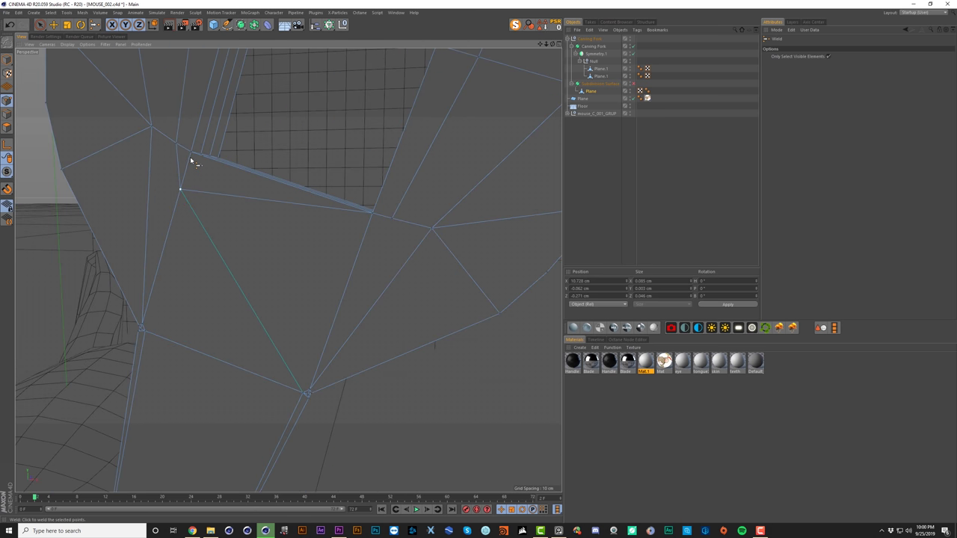
pyautogui.keyDown('alt'); pyautogui.moveTo(264, 252); pyautogui.dragTo(494, 249); pyautogui.keyUp('alt')
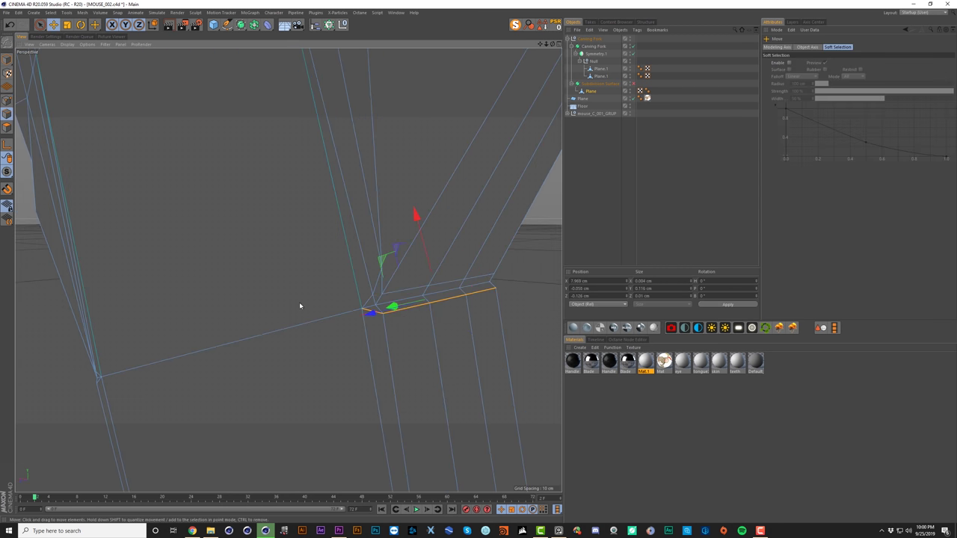
# Step: Melt the selected extra edges across the side of the fork where the head meets the neck
pyautogui.keyDown('alt'); pyautogui.moveTo(241, 308); pyautogui.dragTo(303, 298); pyautogui.keyUp('alt')
pyautogui.keyDown('alt'); pyautogui.moveTo(252, 331); pyautogui.dragTo(378, 297); pyautogui.keyUp('alt')
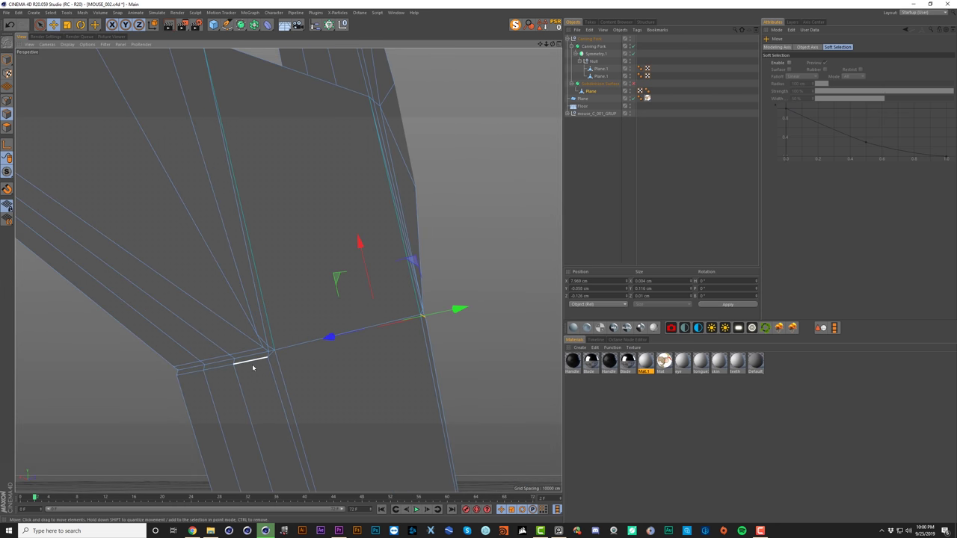
pyautogui.press('u')
pyautogui.press('z')
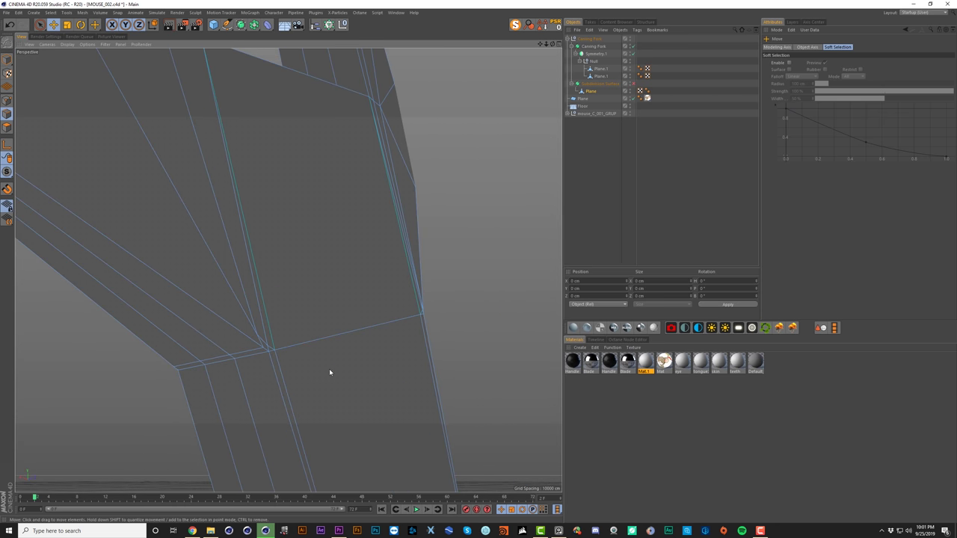
# Step: Select the redundant edge loop running down the other tine and across the side of the neck junction, and melt it
pyautogui.keyDown('alt'); pyautogui.moveTo(317, 336); pyautogui.dragTo(270, 389); pyautogui.keyUp('alt')
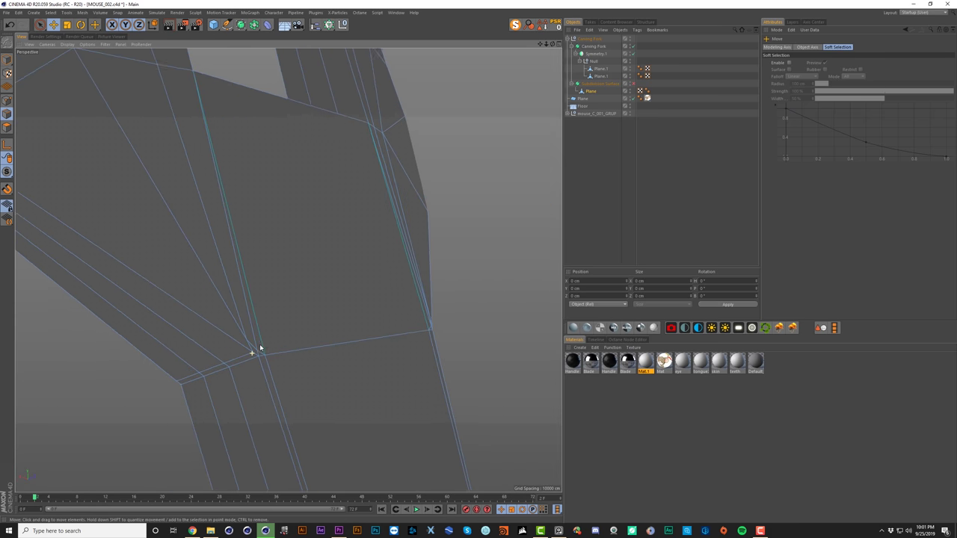
pyautogui.click(271, 389)
pyautogui.doubleClick(270, 390)
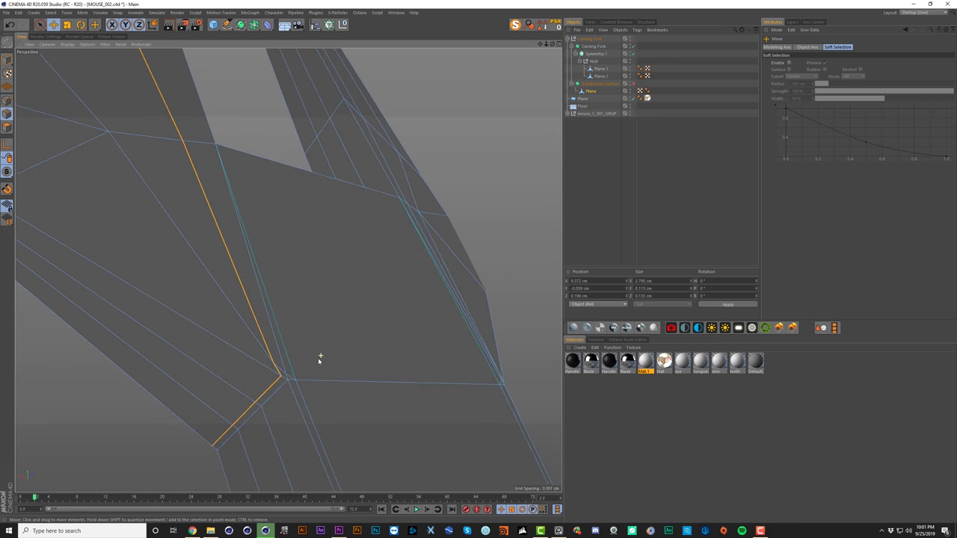
pyautogui.keyDown('alt'); pyautogui.moveTo(319, 357); pyautogui.dragTo(296, 389); pyautogui.keyUp('alt')
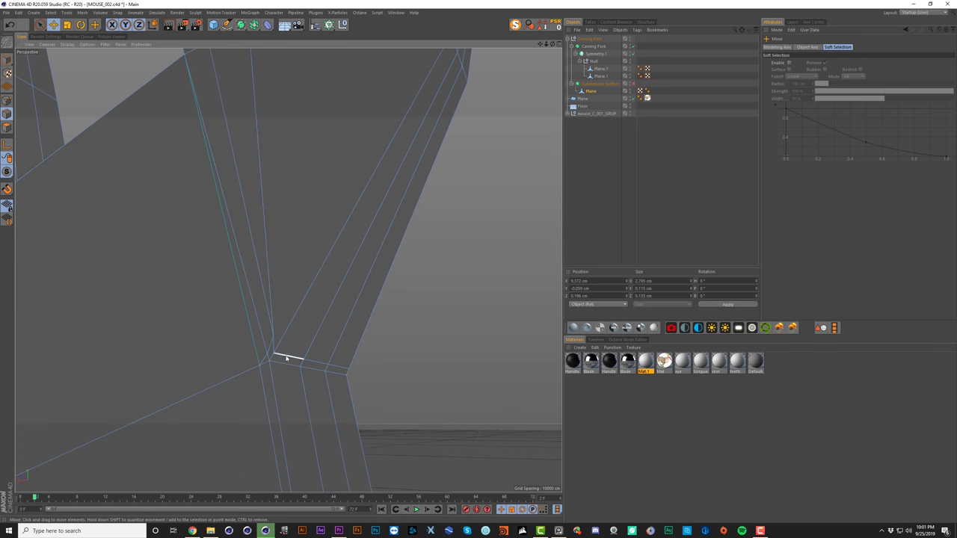
pyautogui.press('u')
pyautogui.press('z')
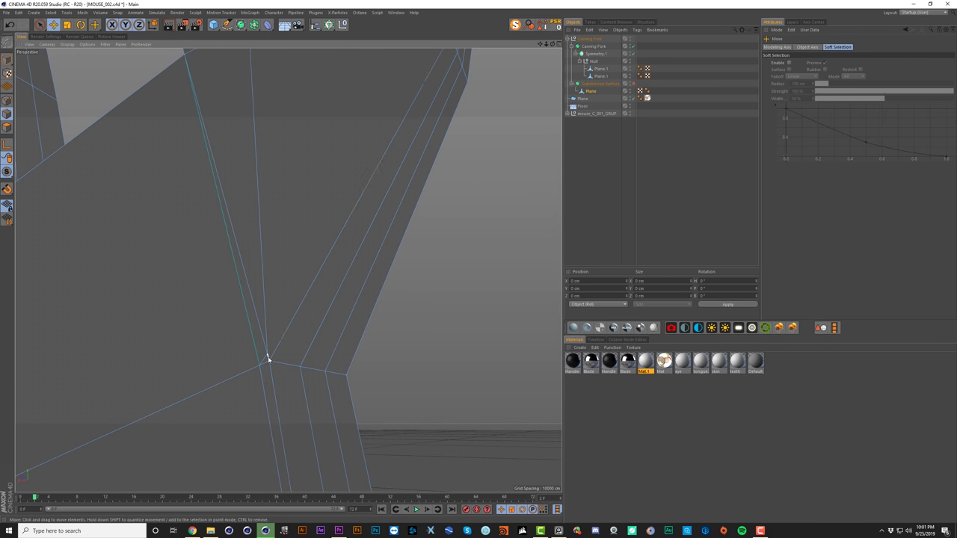
# Step: Weld the closely spaced points at the crotch and neck corners on the fork head's face to collapse the doubled edges between them
pyautogui.keyDown('alt'); pyautogui.moveTo(267, 357); pyautogui.dragTo(363, 204); pyautogui.keyUp('alt')
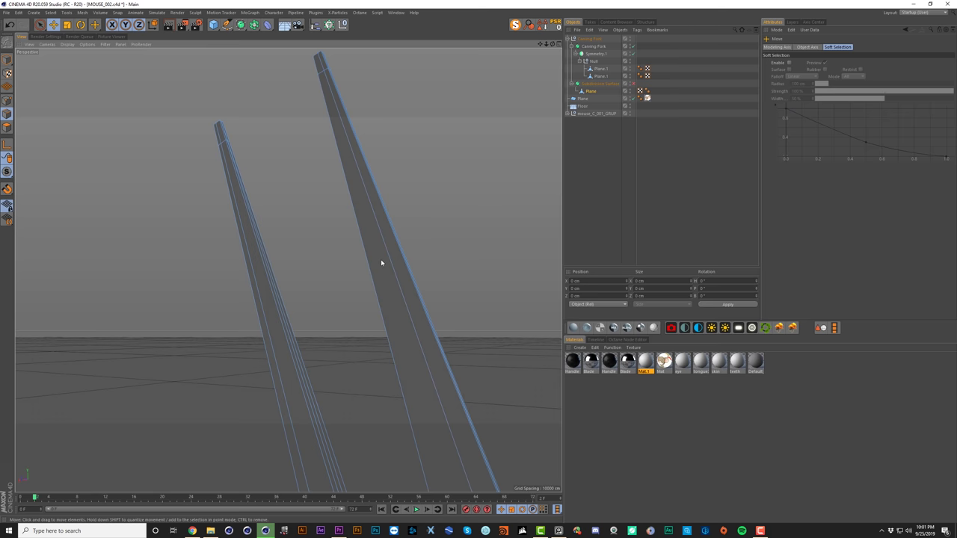
pyautogui.keyDown('alt'); pyautogui.moveTo(380, 263); pyautogui.dragTo(367, 295); pyautogui.keyUp('alt')
pyautogui.keyDown('alt'); pyautogui.moveTo(400, 309); pyautogui.dragTo(380, 275, button='middle'); pyautogui.keyUp('alt')
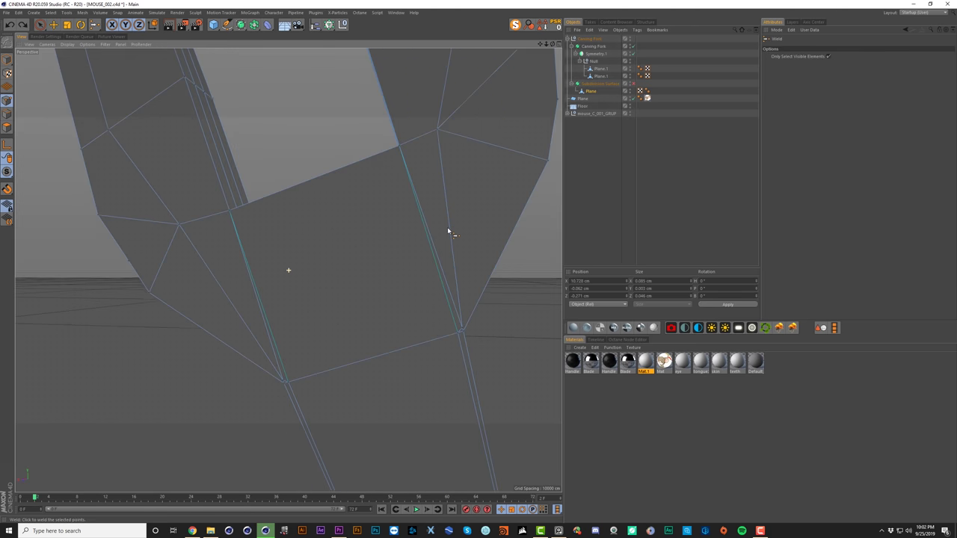
pyautogui.keyDown('alt'); pyautogui.moveTo(448, 228); pyautogui.dragTo(447, 216, button='middle'); pyautogui.keyUp('alt')
pyautogui.scroll(3, 438, 269)
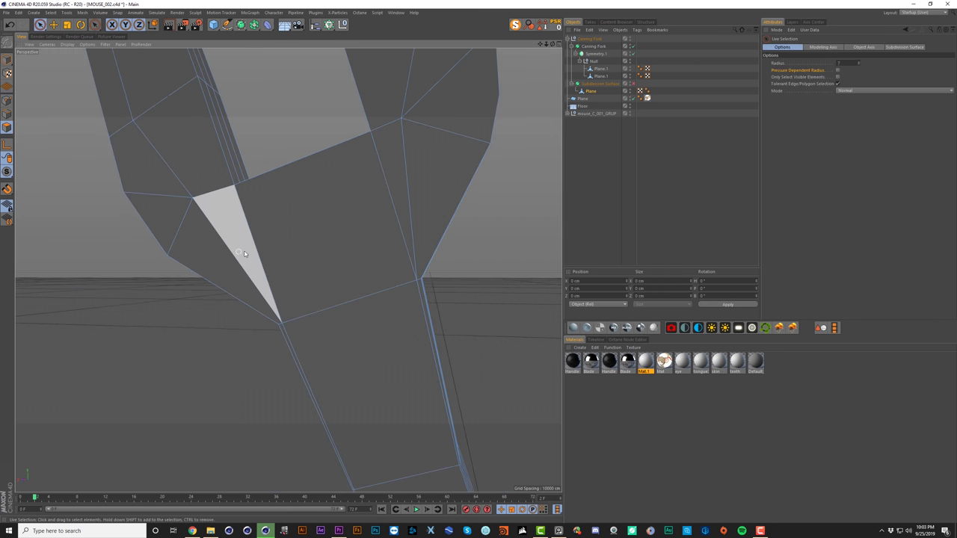
# Step: Weld the closely spaced points at both neck corners on the fork's opposite face, collapsing the thin strip across the head-to-neck junction
pyautogui.keyDown('alt'); pyautogui.moveTo(241, 252); pyautogui.dragTo(444, 251); pyautogui.keyUp('alt')
pyautogui.keyDown('alt'); pyautogui.moveTo(289, 270); pyautogui.dragTo(299, 248); pyautogui.keyUp('alt')
pyautogui.keyDown('alt'); pyautogui.moveTo(299, 250); pyautogui.dragTo(347, 240, button='middle'); pyautogui.keyUp('alt')
pyautogui.keyDown('alt'); pyautogui.moveTo(263, 309); pyautogui.dragTo(310, 290, button='right'); pyautogui.keyUp('alt')
pyautogui.keyDown('alt'); pyautogui.moveTo(284, 251); pyautogui.dragTo(306, 288, button='middle'); pyautogui.keyUp('alt')
pyautogui.press('Return')
pyautogui.press('m')
pyautogui.press('q')
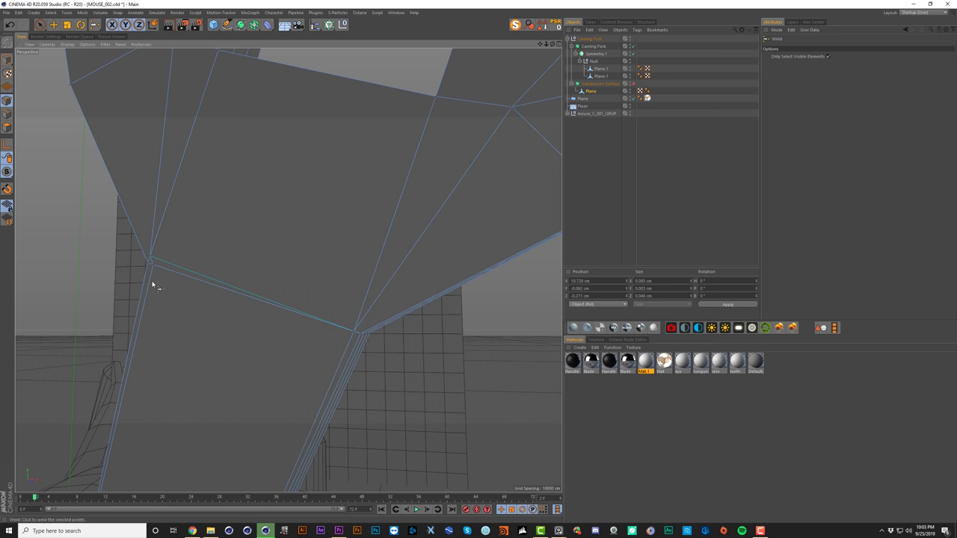
pyautogui.keyDown('alt'); pyautogui.moveTo(275, 231); pyautogui.dragTo(269, 257, button='right'); pyautogui.keyUp('alt')
pyautogui.keyDown('alt'); pyautogui.moveTo(238, 199); pyautogui.dragTo(471, 223); pyautogui.keyUp('alt')
pyautogui.scroll(-5, 314, 216)
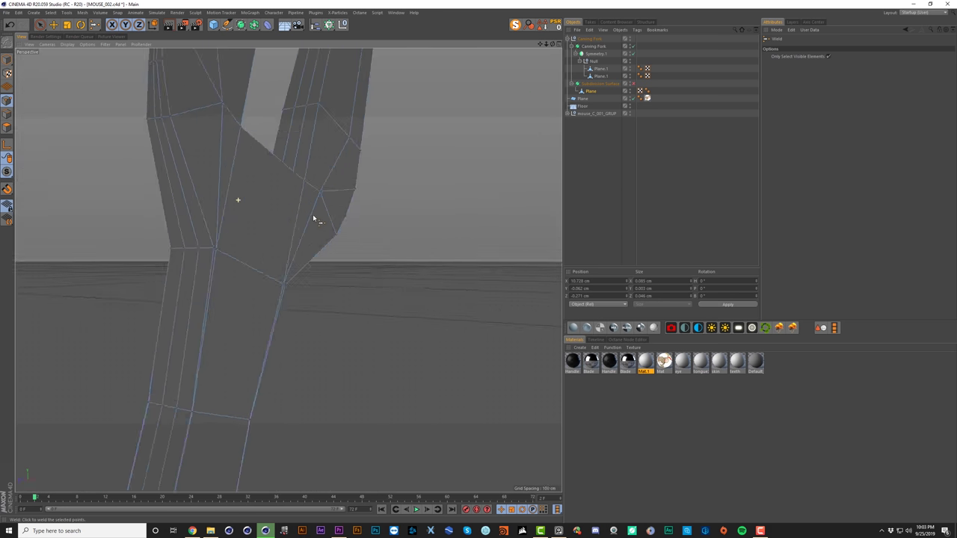
# Step: Edge-slide the long edge loops along the neck slightly inward from its borders on both faces of the fork, by about 5.6%
pyautogui.keyDown('alt'); pyautogui.moveTo(244, 207); pyautogui.dragTo(255, 206); pyautogui.keyUp('alt')
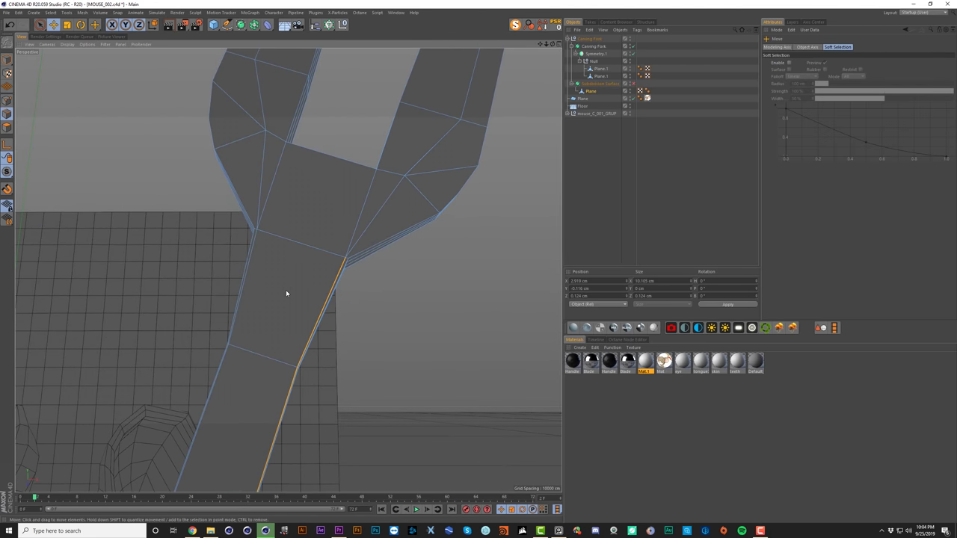
pyautogui.press('m')
pyautogui.press('o')
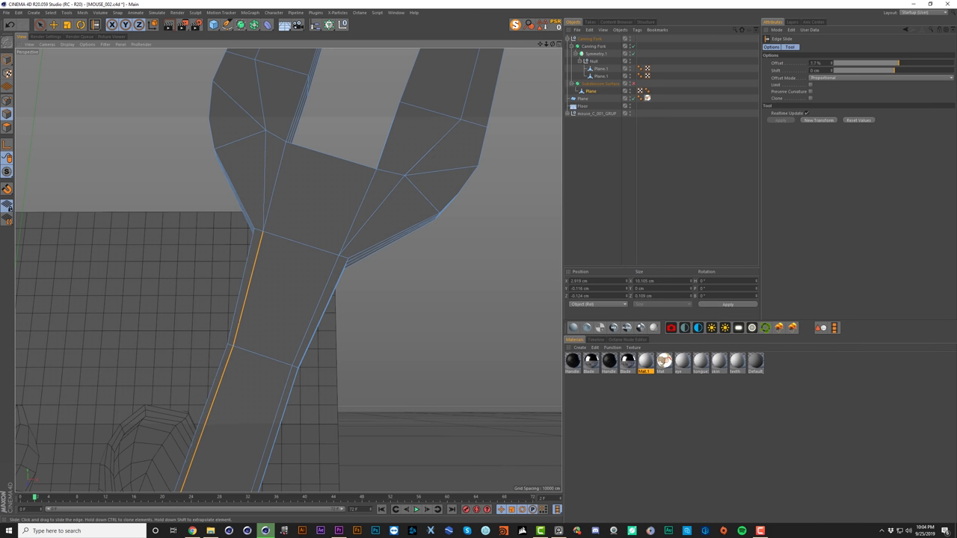
pyautogui.keyDown('alt'); pyautogui.moveTo(251, 276); pyautogui.dragTo(470, 296); pyautogui.keyUp('alt')
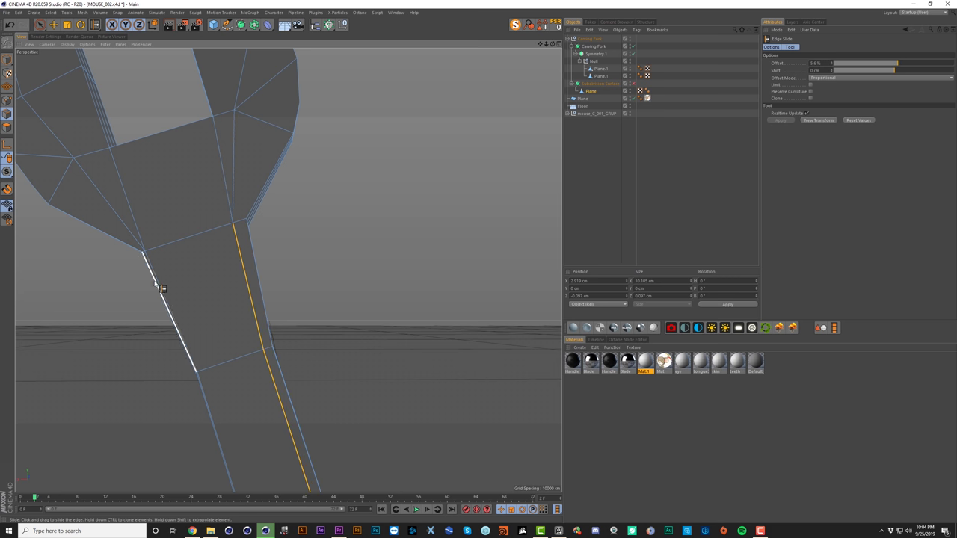
pyautogui.scroll(-5, 222, 297)
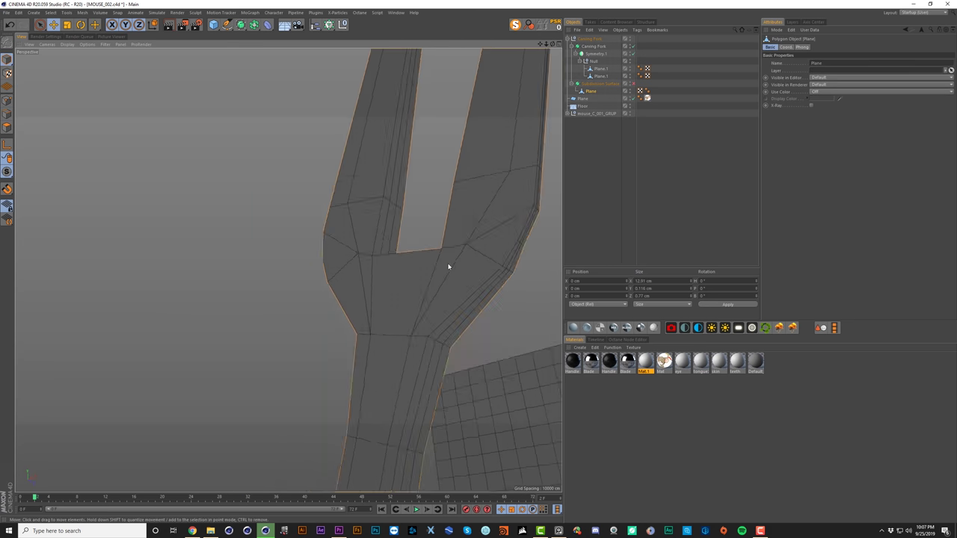
# Step: Turn the Subdivision Surface back on to smooth the cleaned-up fork mesh
pyautogui.keyDown('alt'); pyautogui.moveTo(449, 267); pyautogui.dragTo(567, 155); pyautogui.keyUp('alt')
pyautogui.click(633, 83)
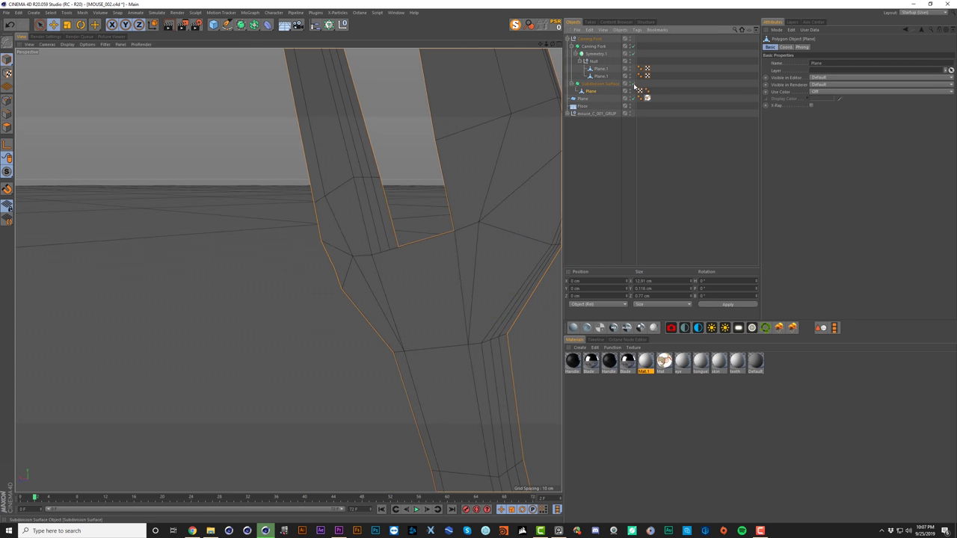
# Step: Inspect the smoothed carving fork's prongs and shaft from several angles beside the mouse model
pyautogui.click(599, 142)
pyautogui.scroll(-3, 458, 166)
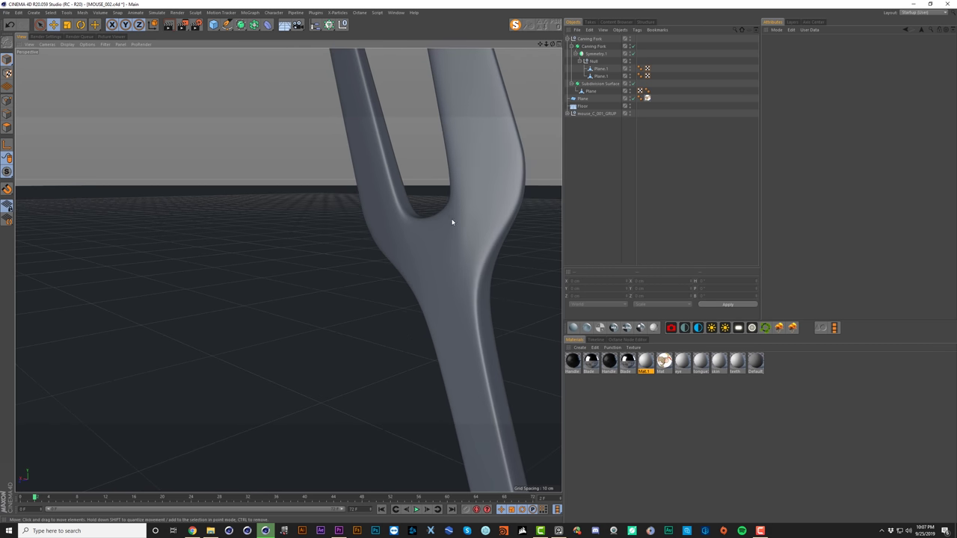
pyautogui.keyDown('alt'); pyautogui.moveTo(448, 229); pyautogui.dragTo(478, 232); pyautogui.keyUp('alt')
pyautogui.keyDown('alt'); pyautogui.moveTo(463, 196); pyautogui.dragTo(439, 264, button='right'); pyautogui.keyUp('alt')
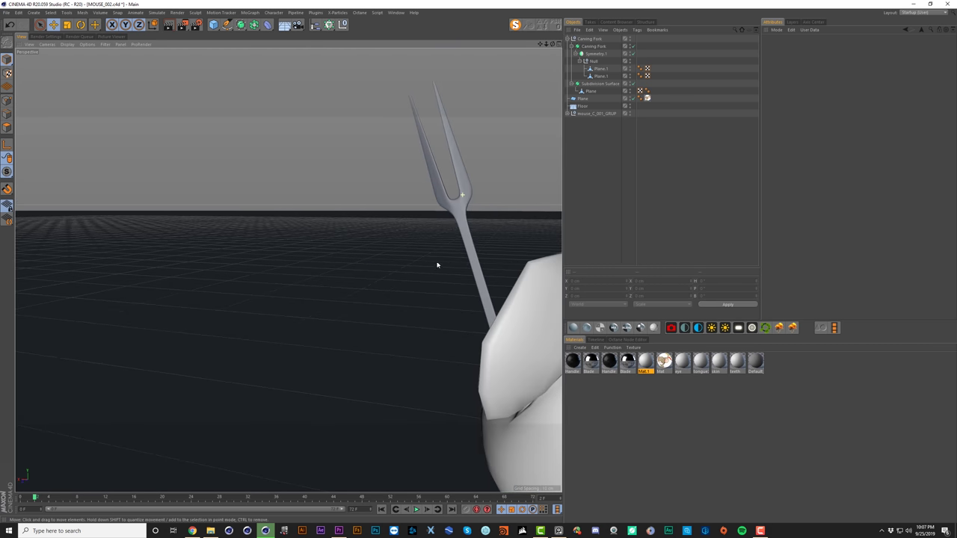
pyautogui.keyDown('alt'); pyautogui.moveTo(470, 240); pyautogui.dragTo(538, 250); pyautogui.keyUp('alt')
pyautogui.scroll(-5, 470, 239)
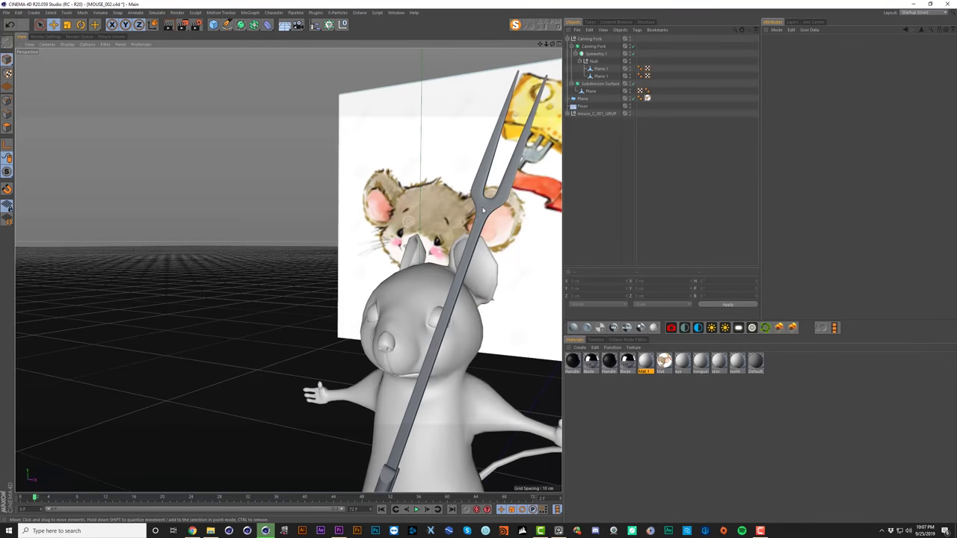
pyautogui.keyDown('alt'); pyautogui.moveTo(483, 210); pyautogui.dragTo(470, 242, button='right'); pyautogui.keyUp('alt')
pyautogui.keyDown('alt'); pyautogui.moveTo(471, 242); pyautogui.dragTo(493, 245); pyautogui.keyUp('alt')
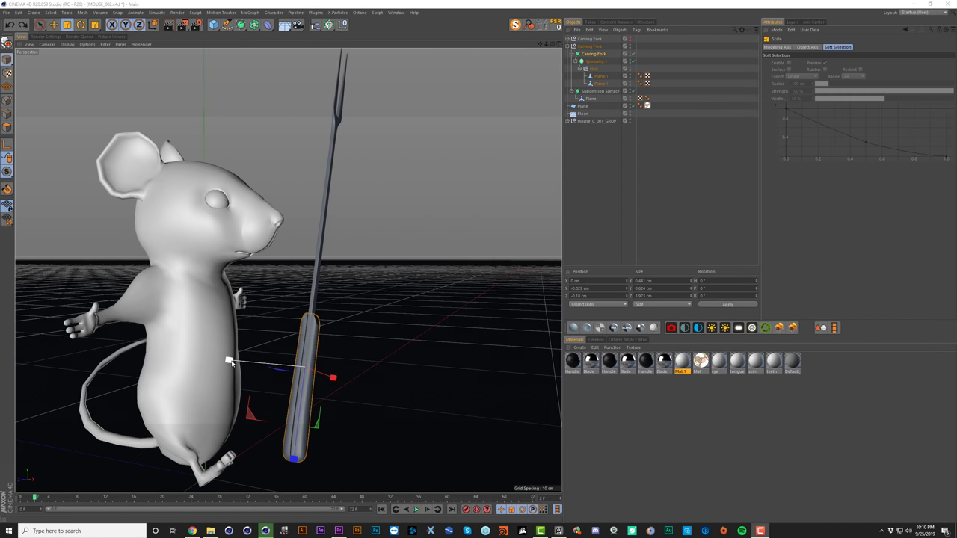
# Step: Scale the carving fork's handle along one axis to make it narrower
pyautogui.moveTo(232, 363); pyautogui.dragTo(254, 365)
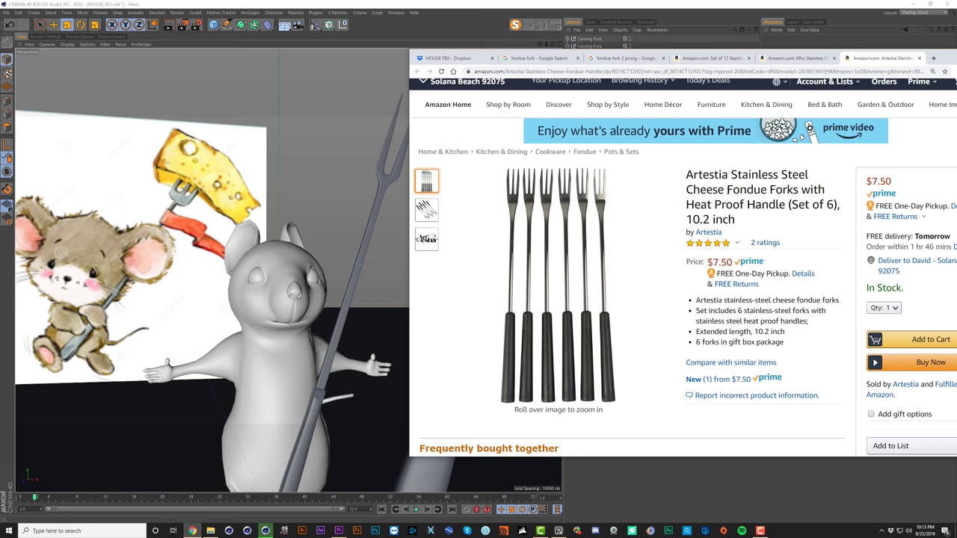
# Step: Compare the fondue fork photos on the open Amazon product pages as reference for the fork's shape
pyautogui.click(793, 58)
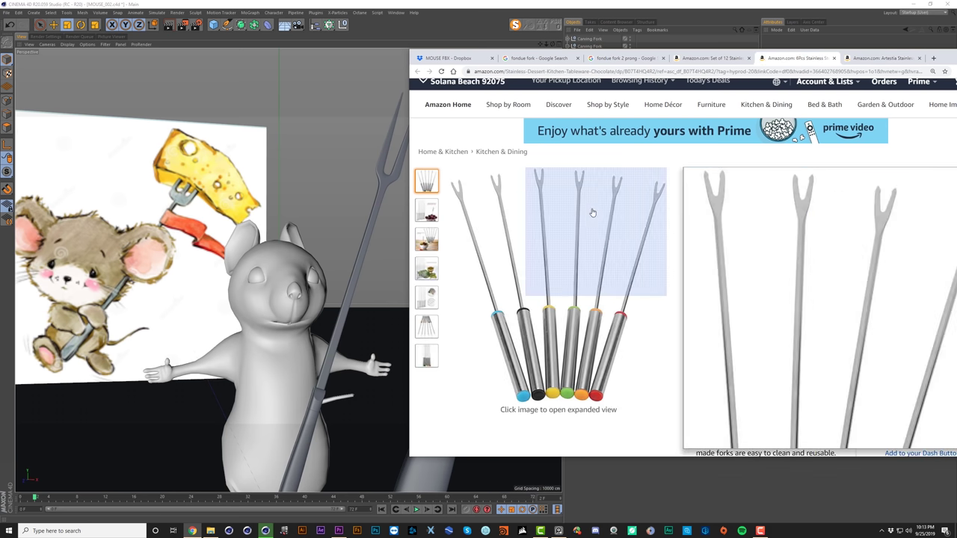
pyautogui.click(723, 58)
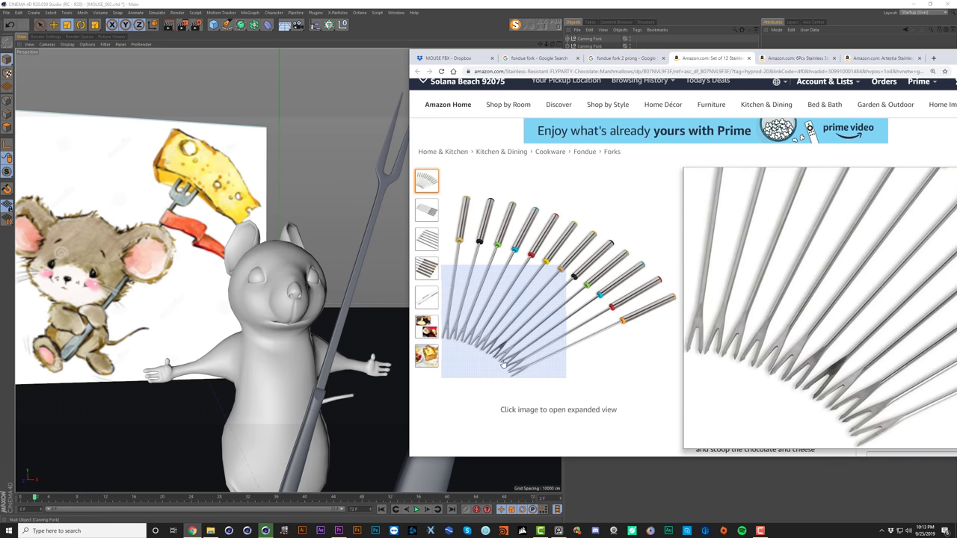
pyautogui.moveTo(421, 357)
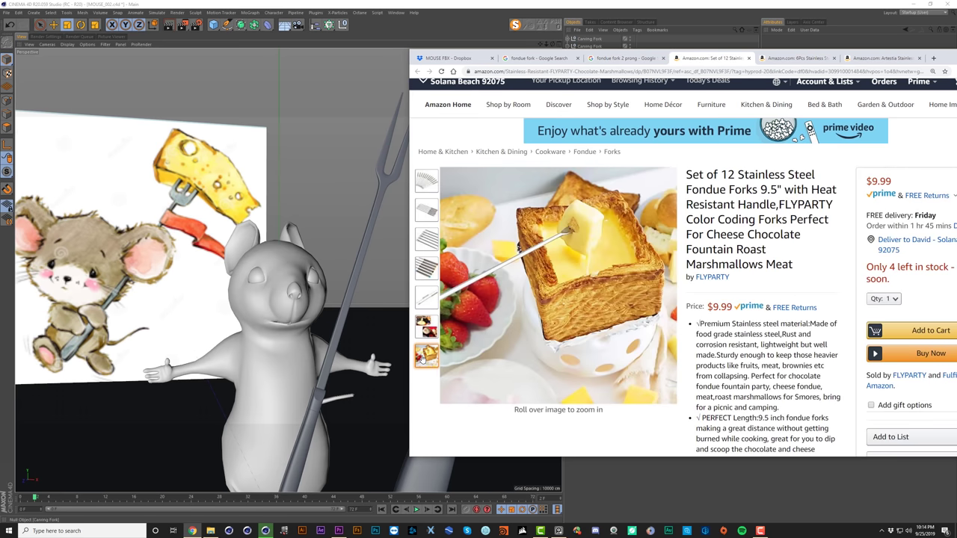
pyautogui.moveTo(431, 330)
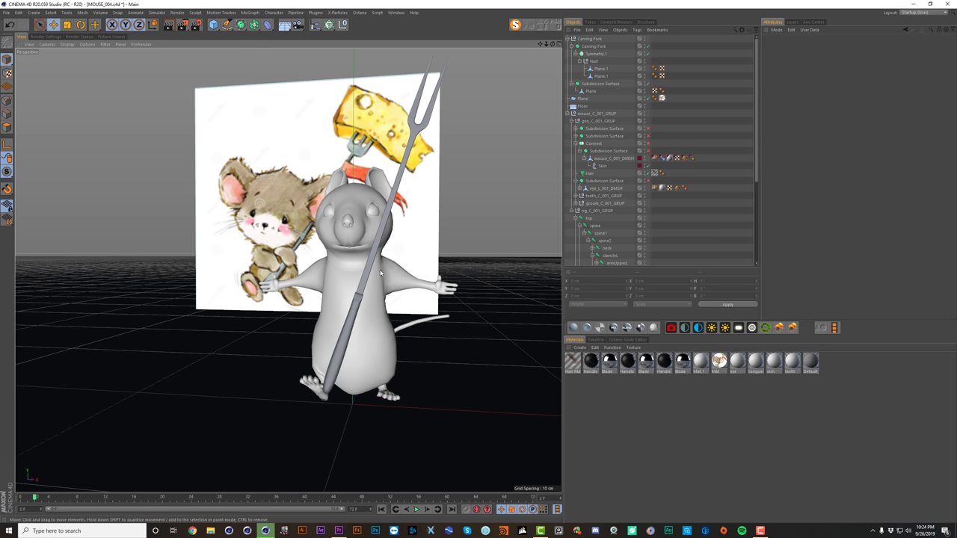
# Step: Move and rotate the carving fork so it stands diagonally in front of the mouse's body
pyautogui.keyDown('alt'); pyautogui.moveTo(381, 274); pyautogui.dragTo(358, 289); pyautogui.keyUp('alt')
pyautogui.click(305, 327)
pyautogui.press('e')
pyautogui.moveTo(378, 327)
pyautogui.mouseDown()
pyautogui.moveTo(374, 318)
pyautogui.moveTo(370, 329)
pyautogui.moveTo(389, 320)
pyautogui.moveTo(393, 331)
pyautogui.mouseUp()
pyautogui.press('r')
pyautogui.moveTo(359, 287); pyautogui.dragTo(346, 309)
pyautogui.moveTo(345, 308); pyautogui.dragTo(372, 334)
pyautogui.press('e')
pyautogui.keyDown('alt'); pyautogui.moveTo(361, 297); pyautogui.dragTo(431, 294); pyautogui.keyUp('alt')
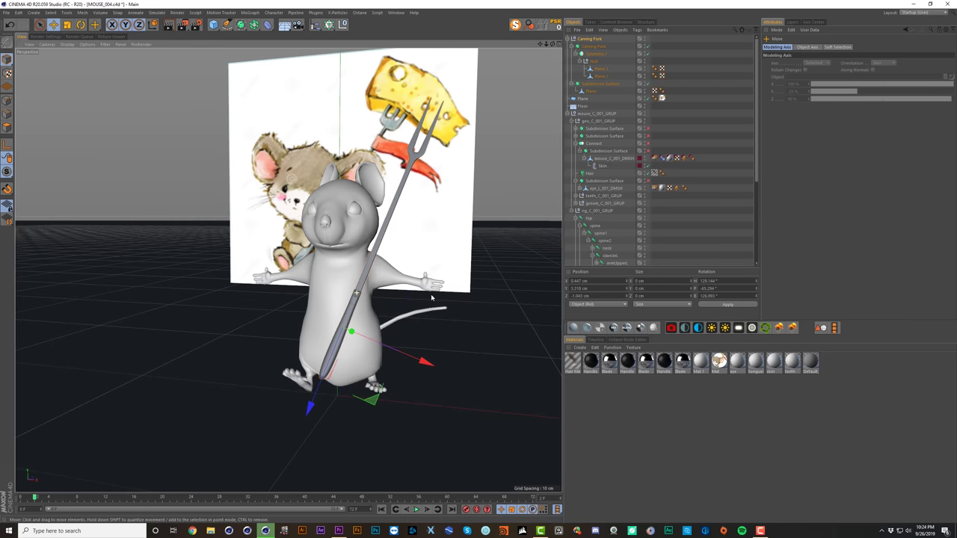
# Step: Lock the mouse mesh's layer and turn on the display of joints in the viewport
pyautogui.click(792, 22)
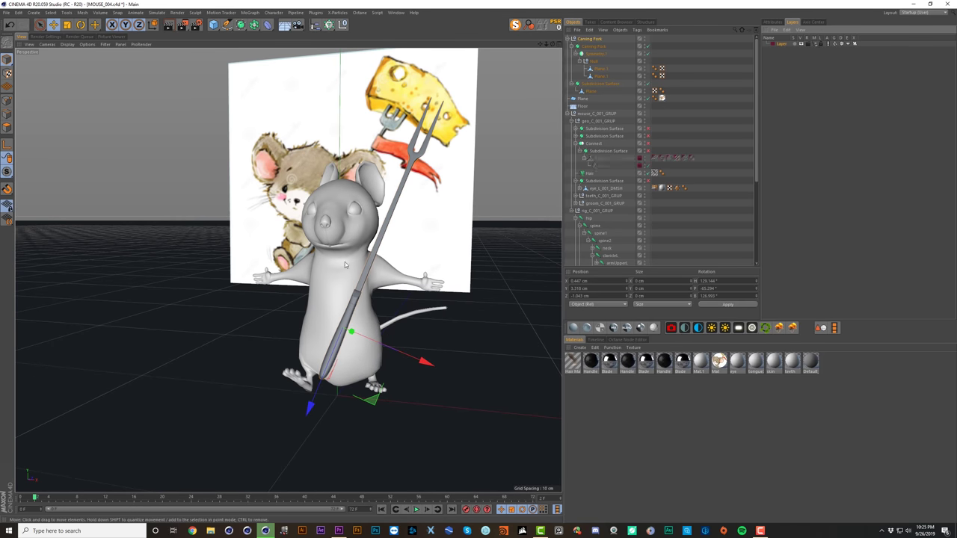
pyautogui.click(105, 45)
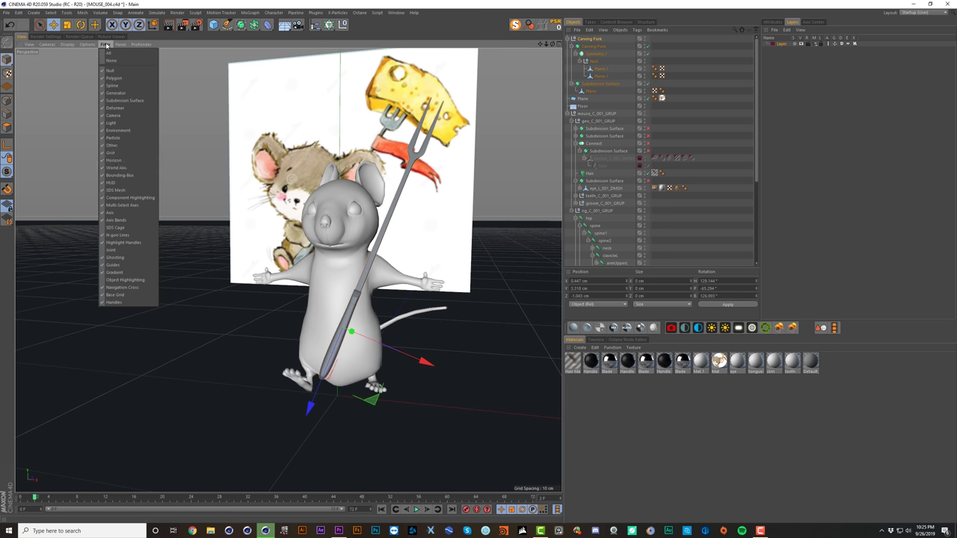
pyautogui.click(118, 250)
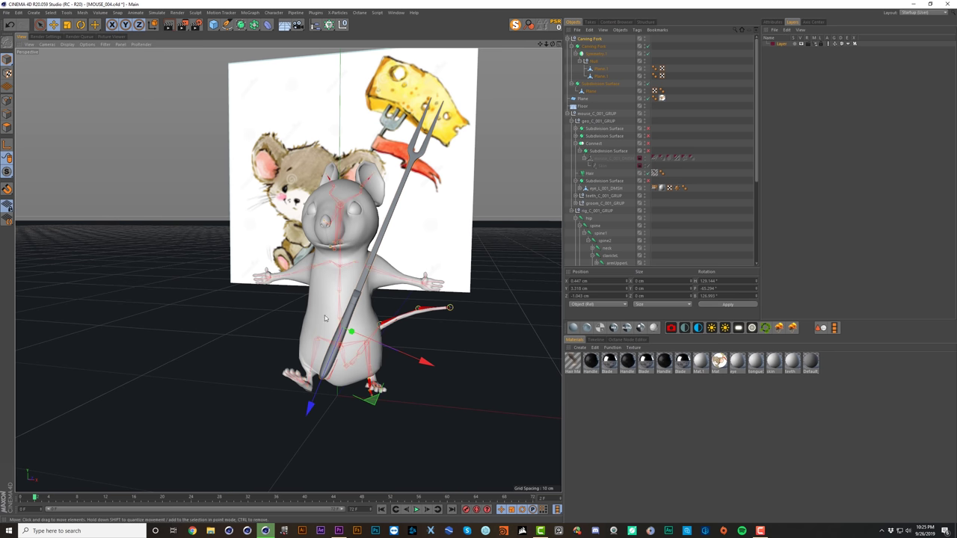
# Step: Rotate the mouse's left arm joints to bend the arm across the chest in front of the fork
pyautogui.keyDown('alt'); pyautogui.moveTo(325, 318); pyautogui.dragTo(331, 319); pyautogui.keyUp('alt')
pyautogui.keyDown('alt'); pyautogui.moveTo(361, 281); pyautogui.dragTo(387, 261, button='right'); pyautogui.keyUp('alt')
pyautogui.keyDown('alt'); pyautogui.moveTo(387, 261); pyautogui.dragTo(258, 270); pyautogui.keyUp('alt')
pyautogui.press('r')
pyautogui.click(387, 292)
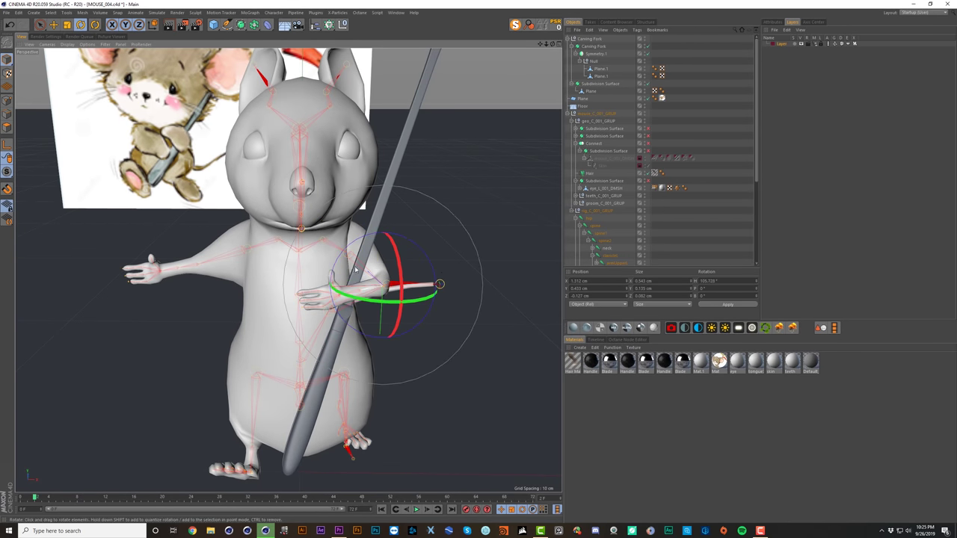
pyautogui.moveTo(354, 278)
pyautogui.keyDown('alt'); pyautogui.mouseDown()
pyautogui.moveTo(339, 270)
pyautogui.moveTo(354, 267)
pyautogui.mouseUp(); pyautogui.keyUp('alt')
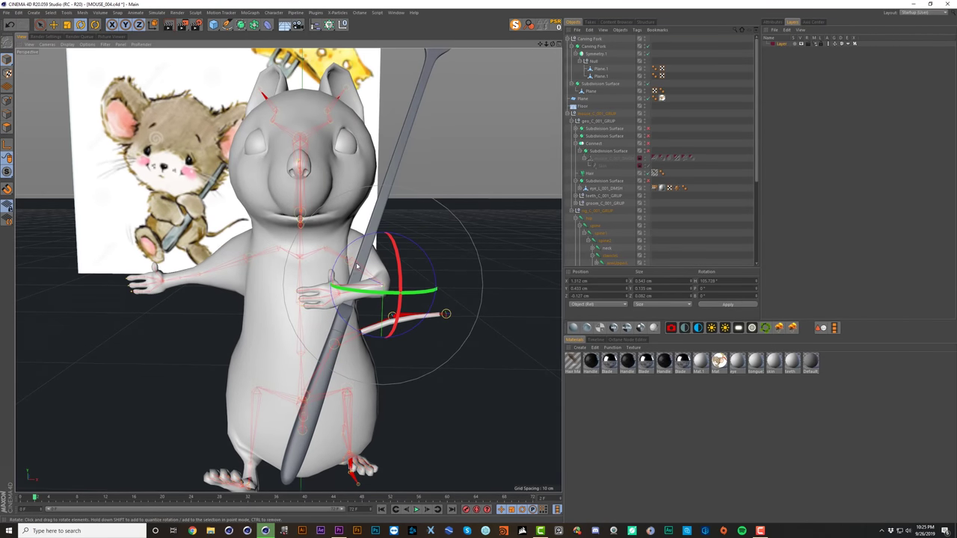
pyautogui.moveTo(419, 250); pyautogui.dragTo(428, 268)
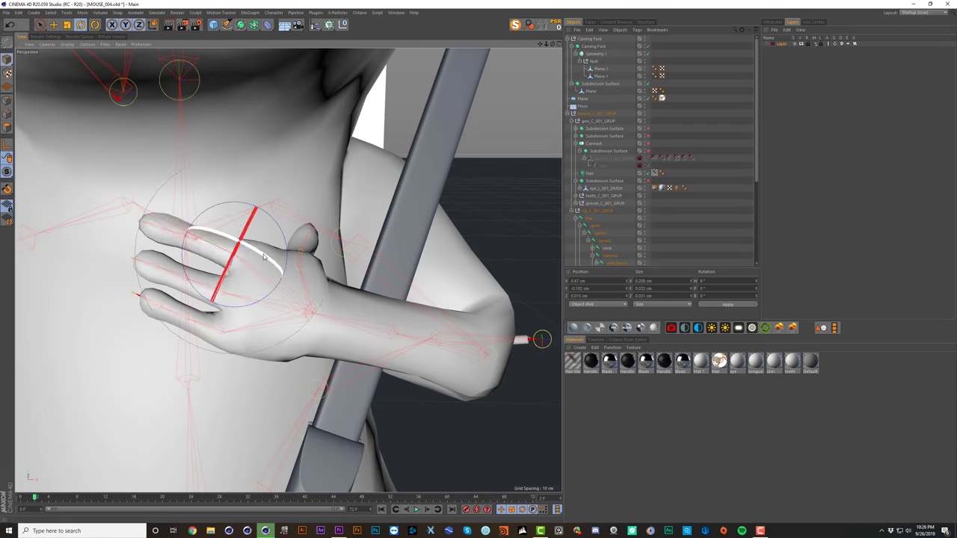
# Step: Rotate the base joints of the left paw's three fingers inward and curl the lowest finger
pyautogui.moveTo(259, 251); pyautogui.dragTo(237, 250)
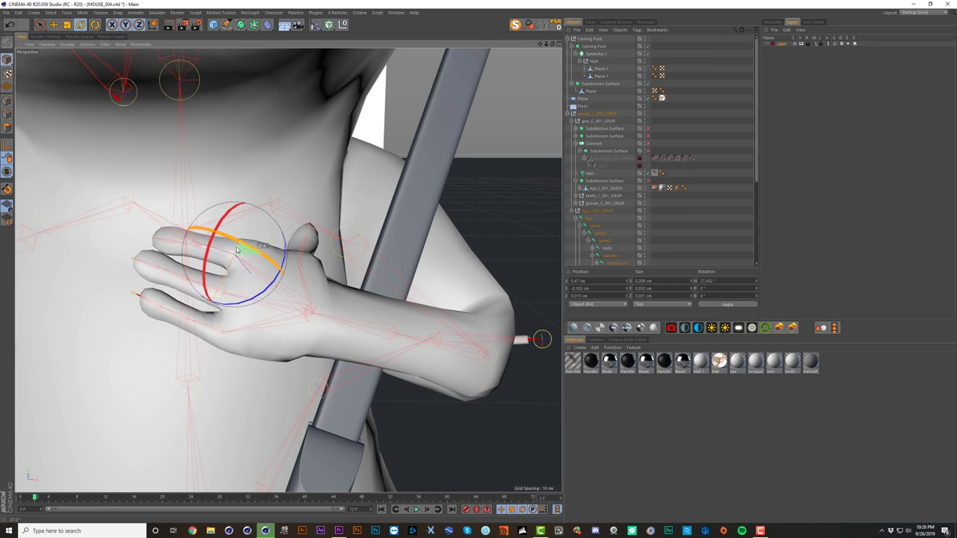
pyautogui.click(198, 284)
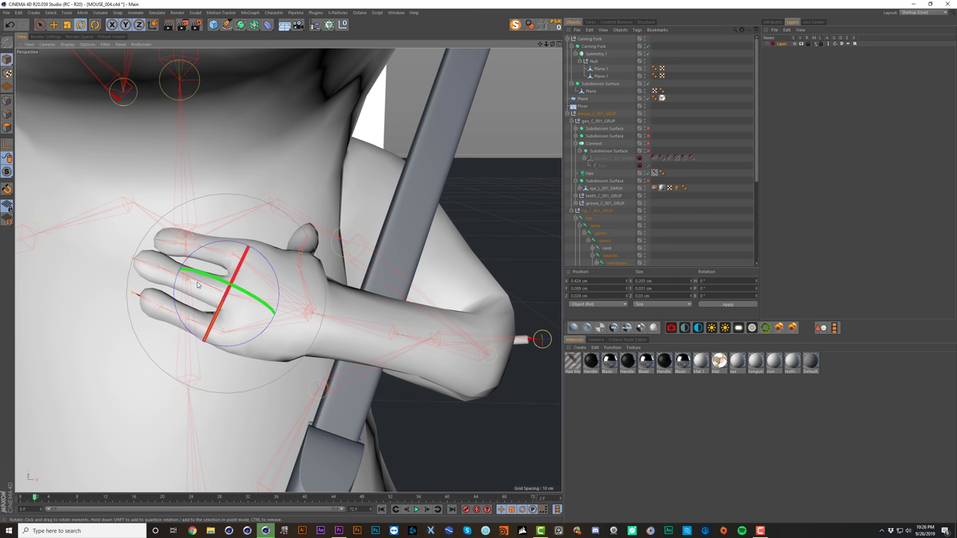
pyautogui.moveTo(214, 277); pyautogui.dragTo(195, 270)
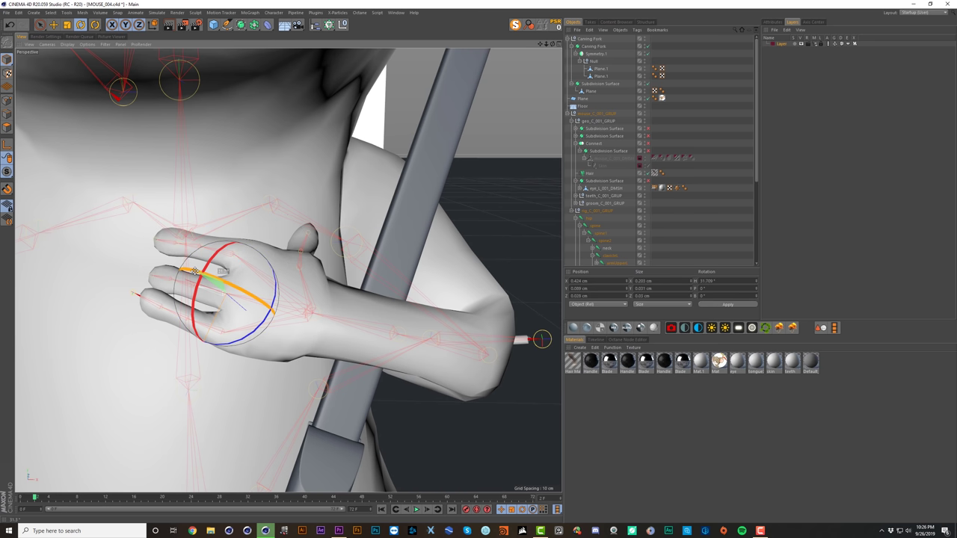
pyautogui.moveTo(208, 327); pyautogui.dragTo(148, 295)
pyautogui.click(191, 320)
pyautogui.moveTo(38, 308); pyautogui.dragTo(36, 308)
# Step: Curl the outer joints of the left paw's middle and upper fingers to form a gripping fist
pyautogui.click(181, 286)
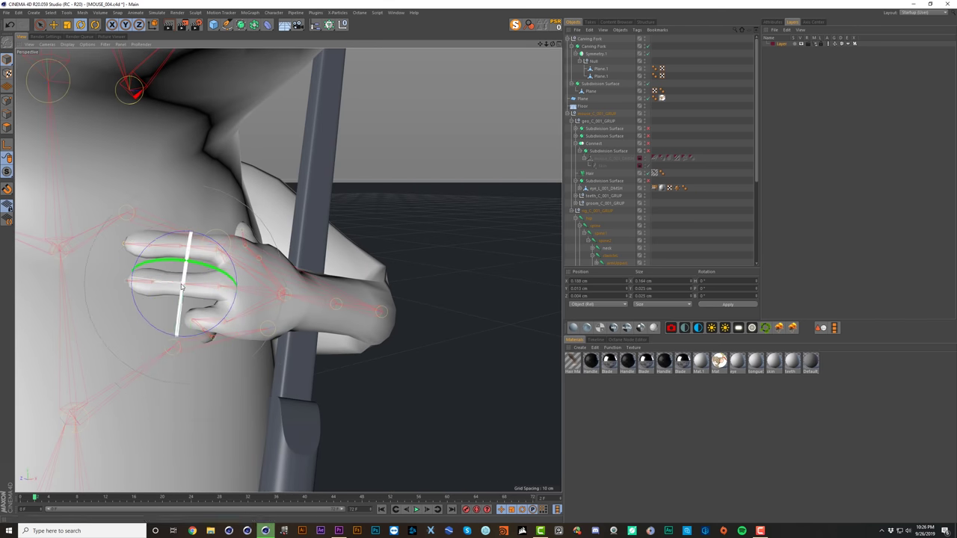
pyautogui.moveTo(198, 266); pyautogui.dragTo(121, 262)
pyautogui.click(197, 245)
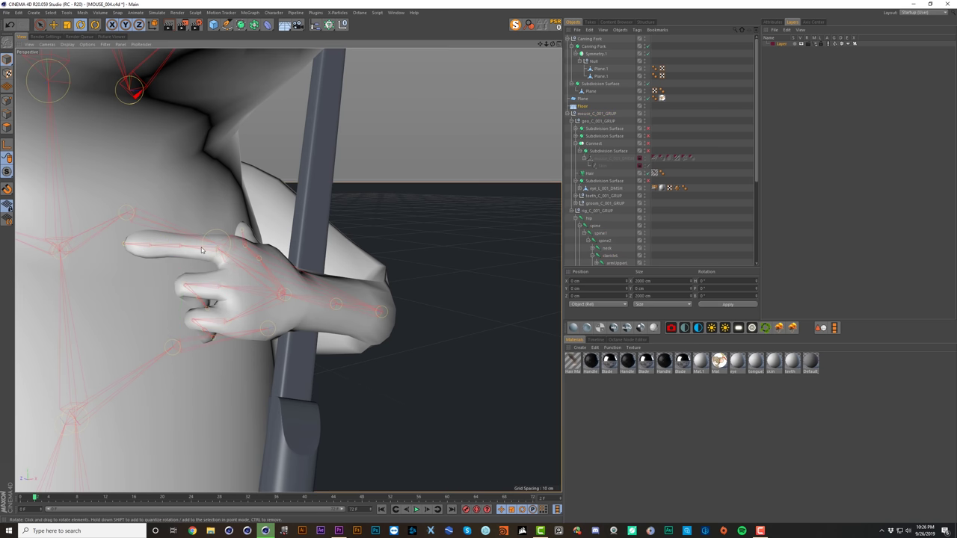
pyautogui.click(202, 249)
pyautogui.click(174, 246)
pyautogui.moveTo(207, 226); pyautogui.dragTo(61, 249)
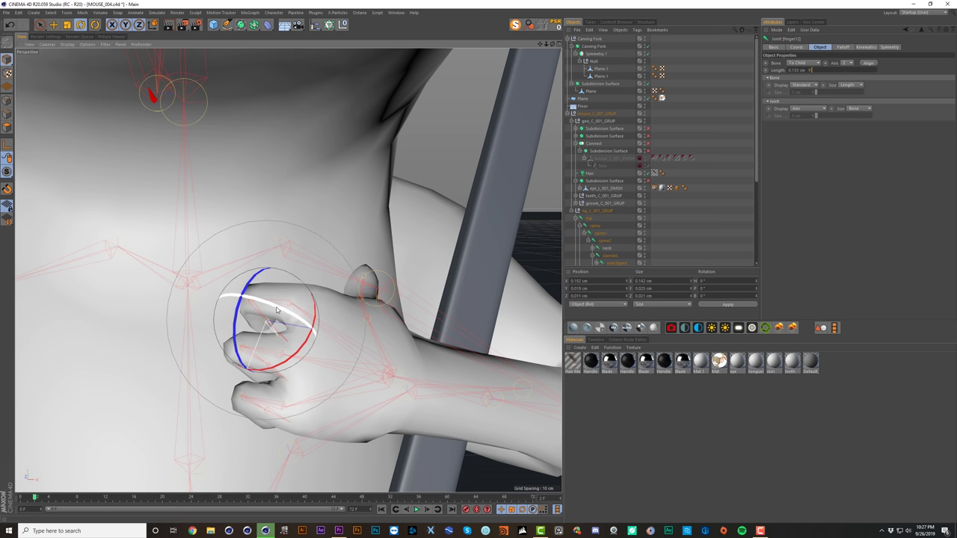
pyautogui.moveTo(277, 310); pyautogui.dragTo(228, 302)
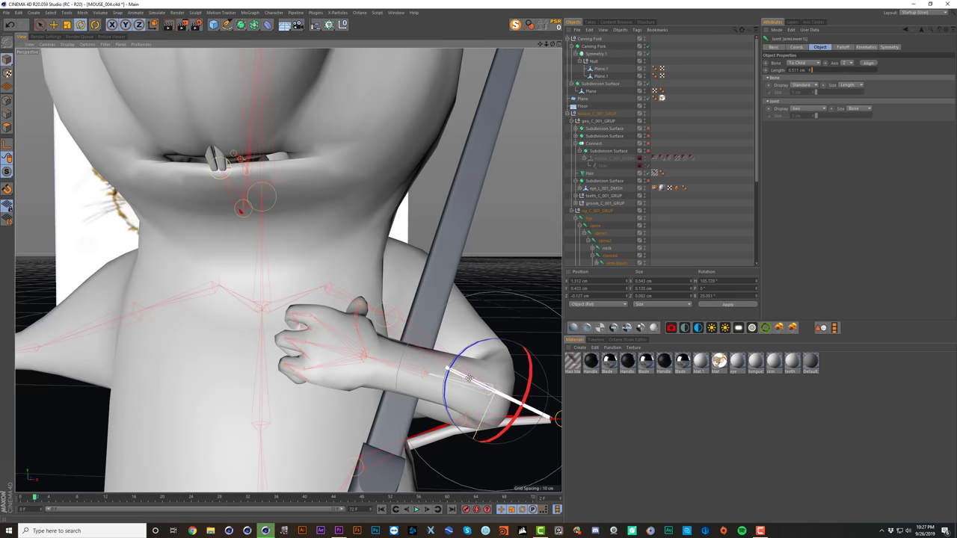
# Step: Rotate the left forearm at the elbow to adjust the fist's position against the fork's shaft
pyautogui.moveTo(450, 370); pyautogui.dragTo(480, 383)
pyautogui.keyDown('alt'); pyautogui.moveTo(413, 373); pyautogui.dragTo(453, 356); pyautogui.keyUp('alt')
pyautogui.moveTo(465, 404); pyautogui.dragTo(456, 419)
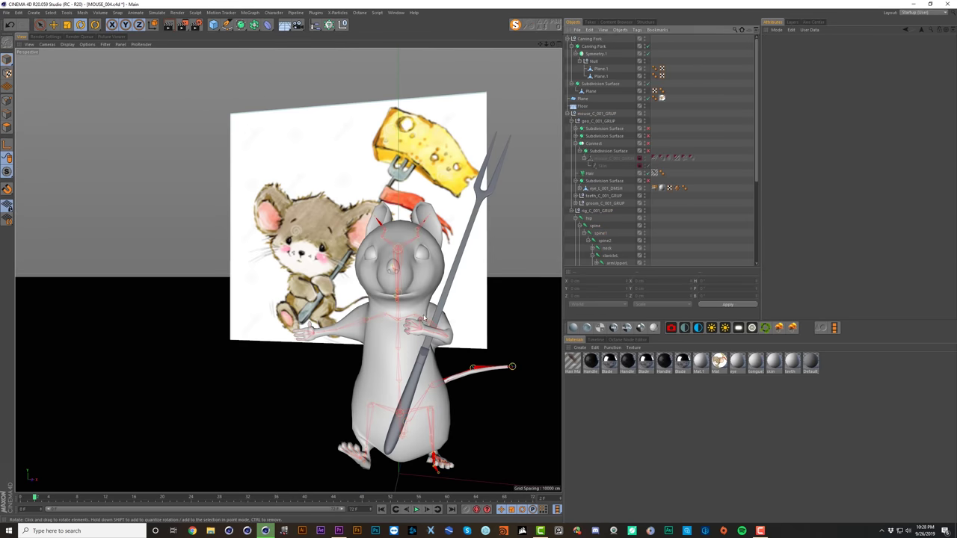
# Step: Rotate the left thumb's tip and base joints to bend the thumb into the grip
pyautogui.scroll(10, 424, 317)
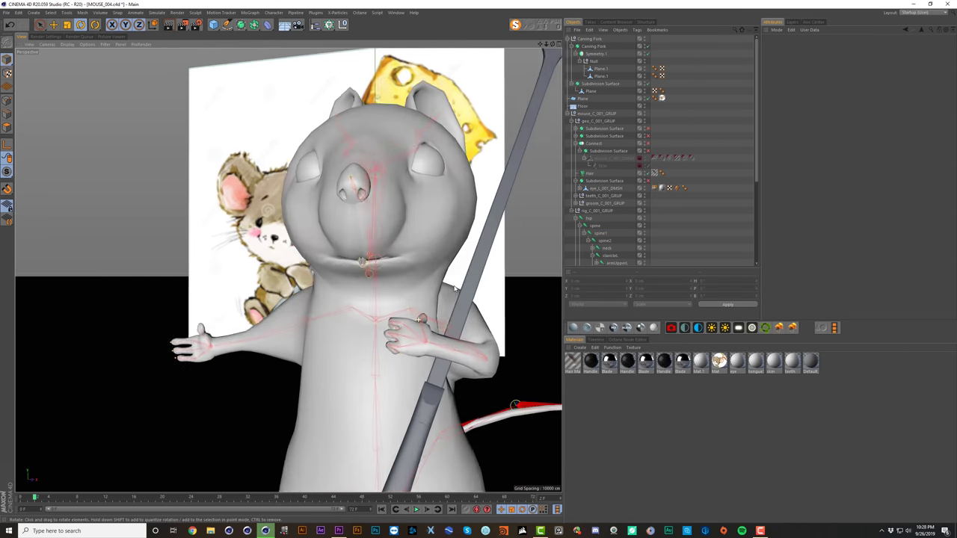
pyautogui.keyDown('alt'); pyautogui.moveTo(424, 318); pyautogui.dragTo(461, 334); pyautogui.keyUp('alt')
pyautogui.click(466, 320)
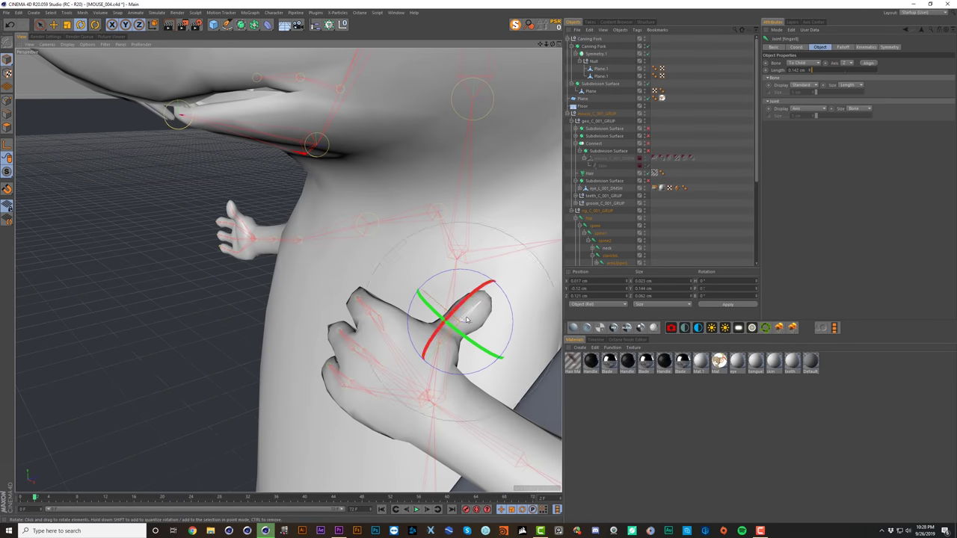
pyautogui.moveTo(469, 295); pyautogui.dragTo(485, 297)
pyautogui.keyDown('alt'); pyautogui.moveTo(485, 298); pyautogui.dragTo(456, 315); pyautogui.keyUp('alt')
pyautogui.click(441, 335)
pyautogui.click(445, 340)
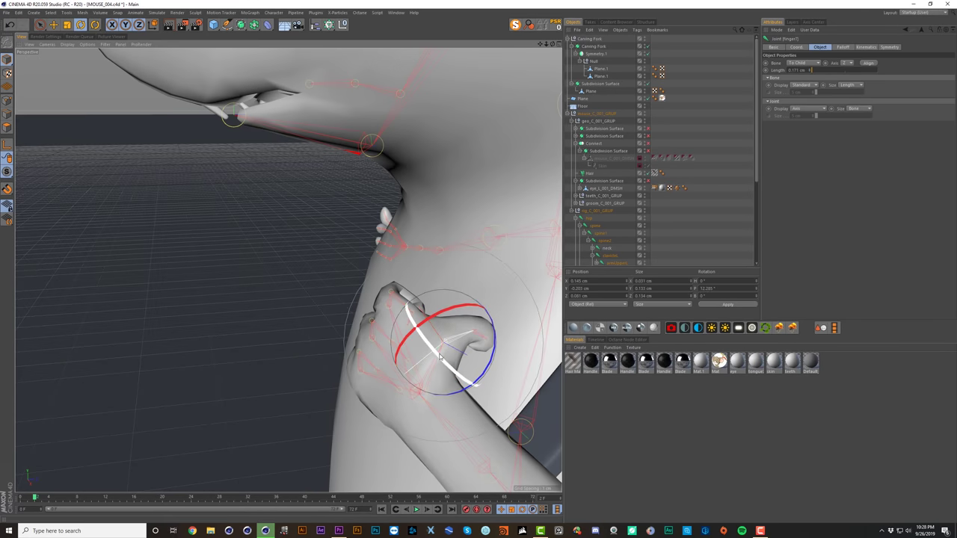
pyautogui.moveTo(440, 358)
pyautogui.mouseDown()
pyautogui.moveTo(453, 364)
pyautogui.moveTo(496, 342)
pyautogui.moveTo(454, 351)
pyautogui.mouseUp()
pyautogui.keyDown('alt'); pyautogui.moveTo(457, 334); pyautogui.dragTo(472, 331); pyautogui.keyUp('alt')
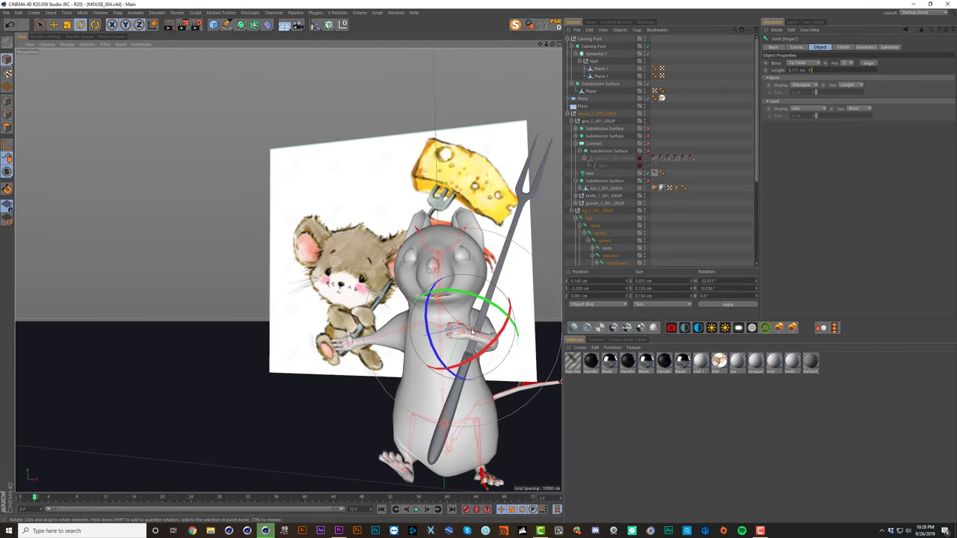
# Step: Rotate the mouse's right clavicle joint by about 41.6° to swing the right arm forward
pyautogui.scroll(4, 391, 331)
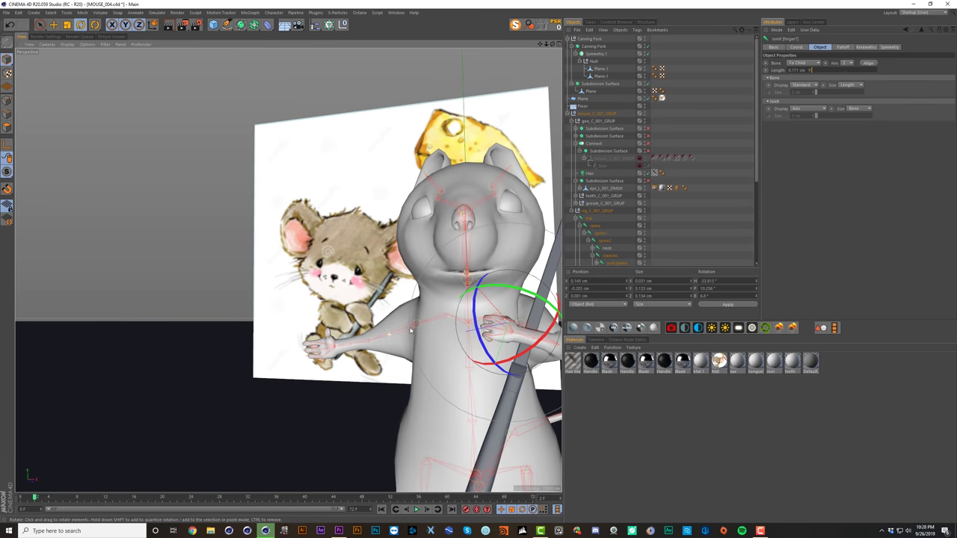
pyautogui.click(402, 328)
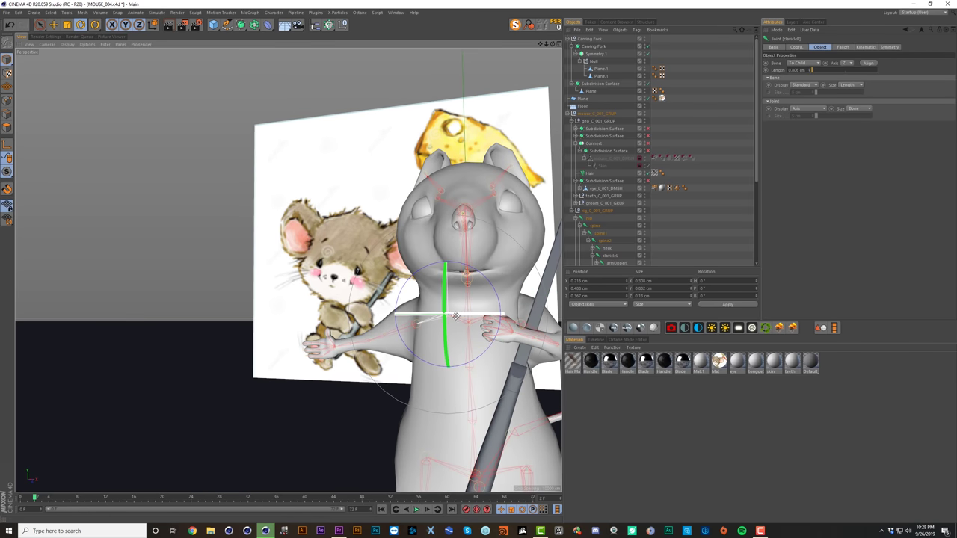
pyautogui.moveTo(454, 315); pyautogui.dragTo(492, 312)
pyautogui.keyDown('alt'); pyautogui.moveTo(440, 321); pyautogui.dragTo(591, 207); pyautogui.keyUp('alt')
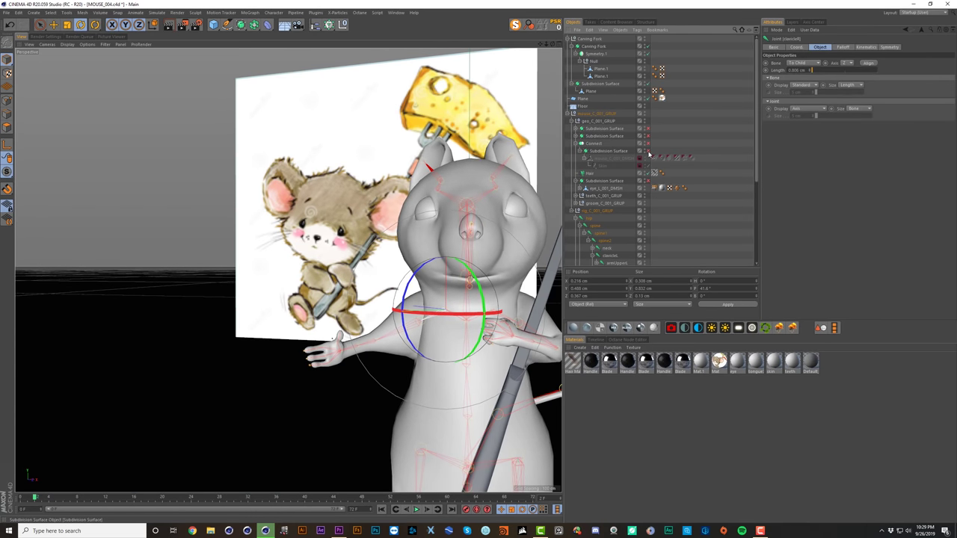
# Step: Rotate the right arm's joints to bend the arm across the belly and bring its paw to the fork
pyautogui.keyDown('alt'); pyautogui.moveTo(437, 292); pyautogui.dragTo(475, 280); pyautogui.keyUp('alt')
pyautogui.scroll(3, 382, 322)
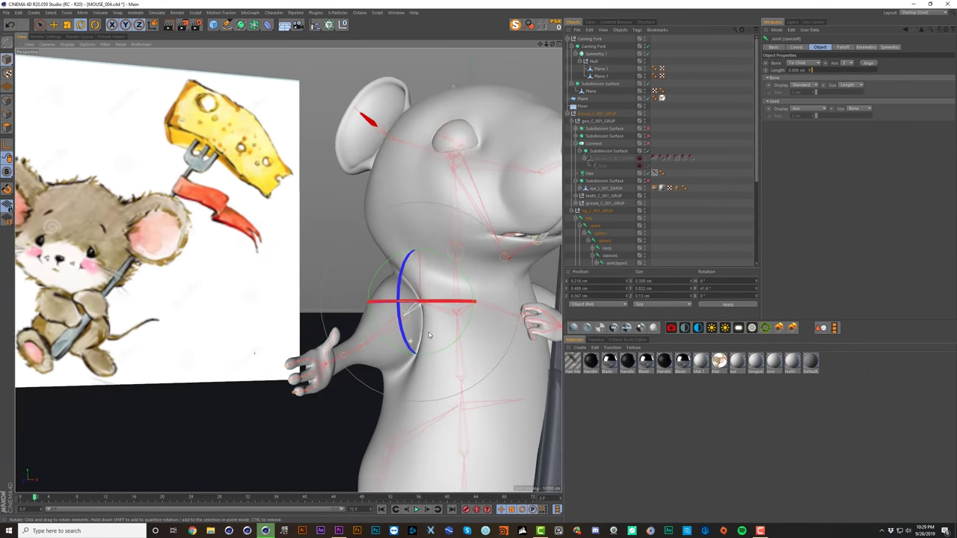
pyautogui.keyDown('alt'); pyautogui.moveTo(381, 317); pyautogui.dragTo(341, 341); pyautogui.keyUp('alt')
pyautogui.moveTo(367, 339)
pyautogui.mouseDown()
pyautogui.moveTo(429, 334)
pyautogui.moveTo(339, 351)
pyautogui.moveTo(401, 339)
pyautogui.moveTo(385, 338)
pyautogui.mouseUp()
pyautogui.click(347, 366)
pyautogui.moveTo(356, 380); pyautogui.dragTo(447, 380)
pyautogui.click(388, 267)
pyautogui.moveTo(380, 270); pyautogui.dragTo(399, 322)
pyautogui.click(349, 292)
pyautogui.click(393, 343)
pyautogui.click(427, 361)
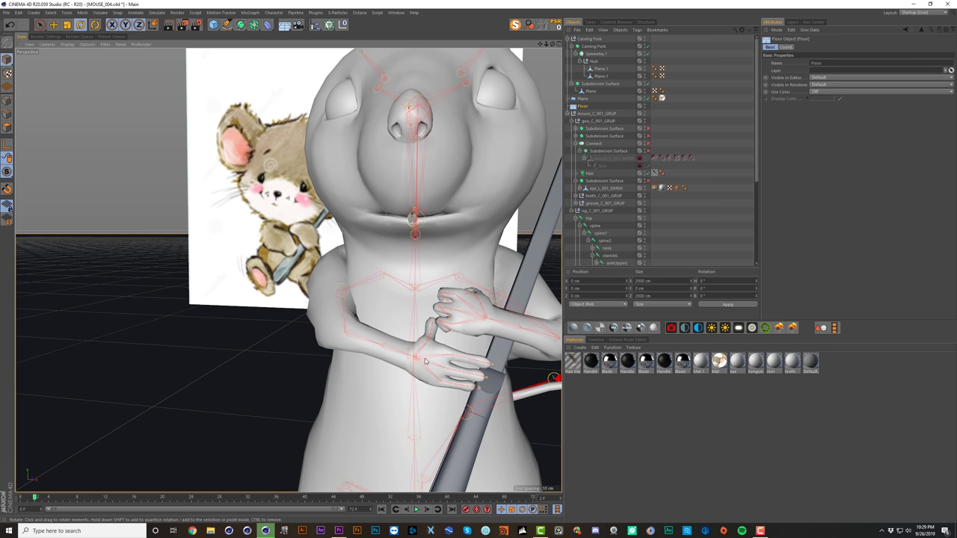
pyautogui.click(427, 357)
# Step: Rotate the carving fork slightly so its shaft lines up with both of the mouse's paws
pyautogui.moveTo(456, 329); pyautogui.dragTo(458, 354)
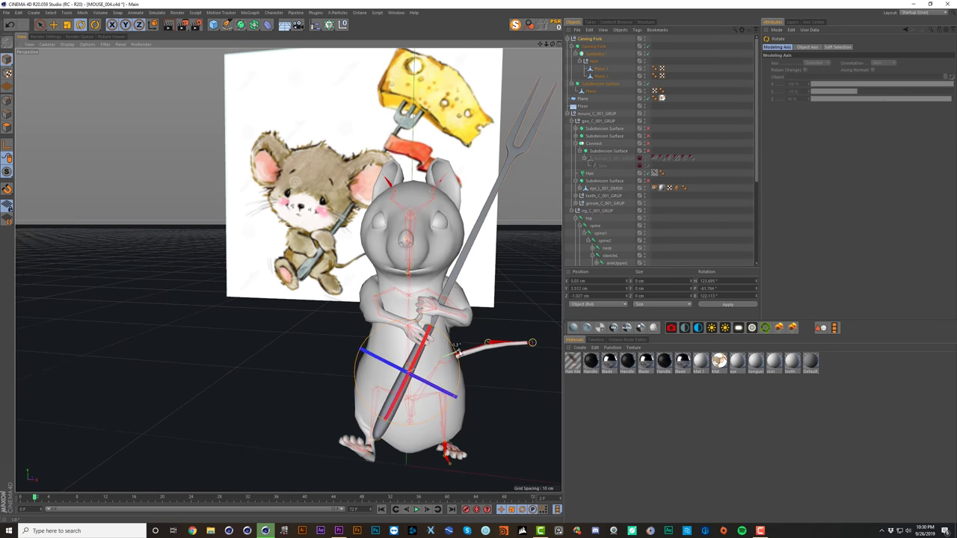
pyautogui.keyDown('alt'); pyautogui.moveTo(299, 269); pyautogui.dragTo(195, 270); pyautogui.keyUp('alt')
pyautogui.moveTo(419, 321); pyautogui.dragTo(413, 326)
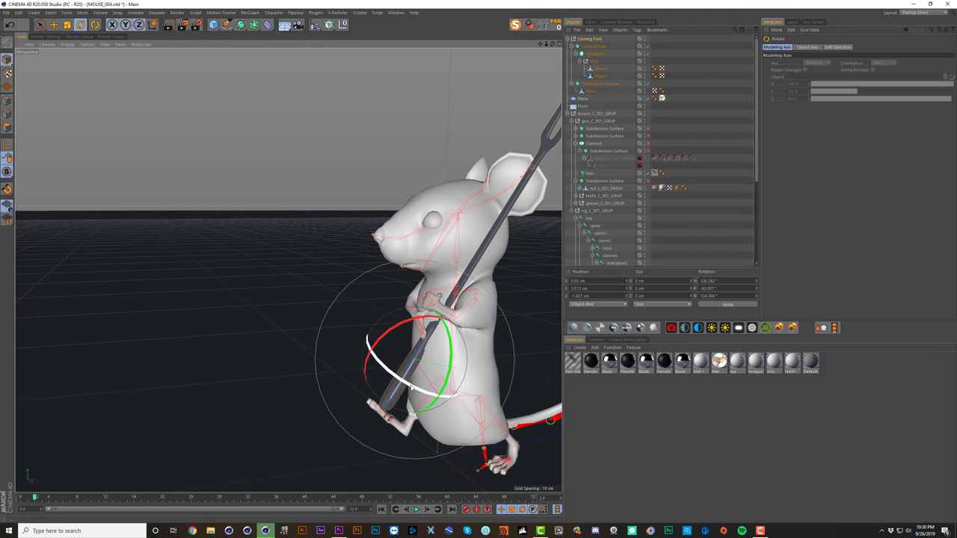
# Step: Rotate and shift the carving fork so its shaft runs diagonally across the mouse's belly beneath both paws
pyautogui.moveTo(398, 383); pyautogui.dragTo(406, 386)
pyautogui.keyDown('alt'); pyautogui.moveTo(450, 338); pyautogui.dragTo(482, 324, button='right'); pyautogui.keyUp('alt')
pyautogui.press('e')
pyautogui.moveTo(481, 323); pyautogui.dragTo(472, 274)
pyautogui.press('r')
pyautogui.moveTo(383, 342)
pyautogui.mouseDown()
pyautogui.moveTo(401, 357)
pyautogui.moveTo(373, 342)
pyautogui.mouseUp()
# Step: Rotate the mouse's left lower-arm joint to bring its paw closer to the fork shaft
pyautogui.moveTo(430, 293)
pyautogui.keyDown('alt'); pyautogui.mouseDown()
pyautogui.moveTo(494, 301)
pyautogui.moveTo(434, 329)
pyautogui.moveTo(426, 288)
pyautogui.mouseUp(); pyautogui.keyUp('alt')
pyautogui.click(431, 282)
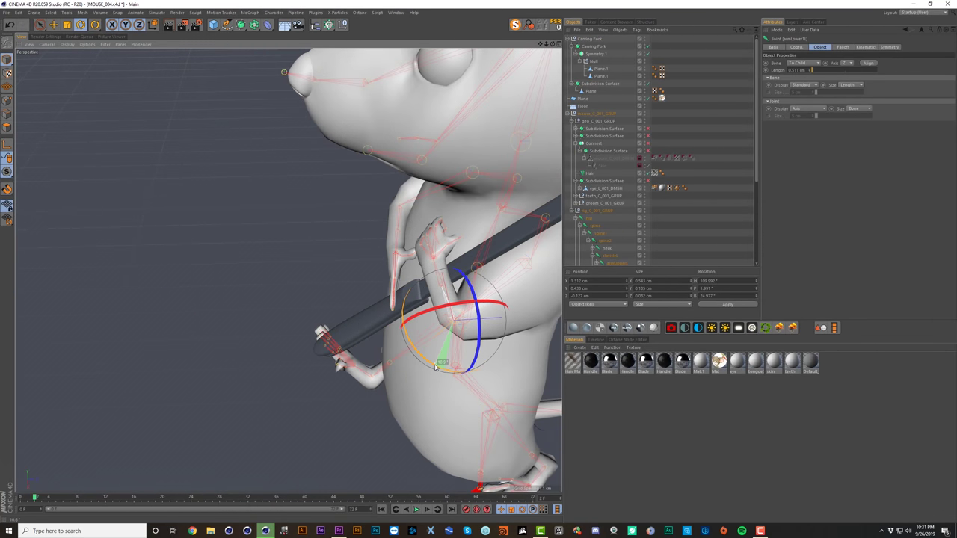
pyautogui.click(436, 269)
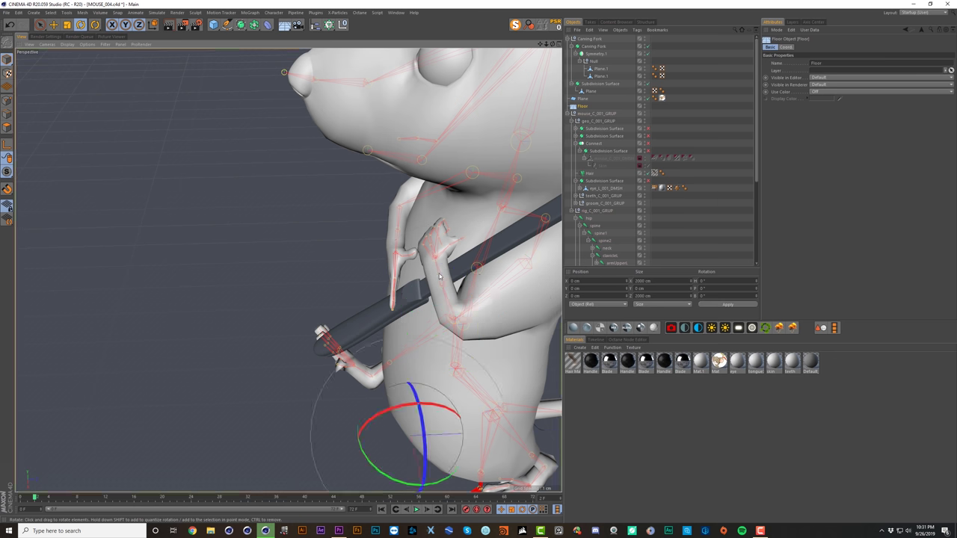
pyautogui.click(439, 282)
pyautogui.moveTo(438, 331); pyautogui.dragTo(440, 332)
pyautogui.moveTo(441, 332)
pyautogui.keyDown('alt'); pyautogui.mouseDown()
pyautogui.moveTo(433, 271)
pyautogui.moveTo(437, 314)
pyautogui.mouseUp(); pyautogui.keyUp('alt')
pyautogui.scroll(3, 440, 267)
pyautogui.scroll(-8, 440, 267)
pyautogui.scroll(9, 435, 267)
pyautogui.click(421, 232)
pyautogui.moveTo(410, 255); pyautogui.dragTo(440, 259)
pyautogui.keyDown('alt'); pyautogui.moveTo(440, 258); pyautogui.dragTo(426, 213); pyautogui.keyUp('alt')
pyautogui.scroll(-8, 502, 194)
pyautogui.moveTo(414, 230); pyautogui.dragTo(466, 236)
pyautogui.hotkey('ctrl', 'z')
pyautogui.hotkey('ctrl', 'z')
pyautogui.hotkey('ctrl', 'z')
pyautogui.hotkey('ctrl', 'z')
pyautogui.hotkey('ctrl', 'z')
pyautogui.hotkey('ctrl', 'z')
# Step: Rotate the left paw's joint to turn the closed hand toward the fork shaft
pyautogui.click(439, 216)
pyautogui.click(445, 220)
pyautogui.click(445, 220)
pyautogui.moveTo(445, 228); pyautogui.dragTo(389, 288)
pyautogui.scroll(5, 443, 216)
# Step: Turn the Carving Fork group slightly and move it so the handle sits against the mouse's right paw
pyautogui.click(489, 274)
pyautogui.click(590, 39)
pyautogui.moveTo(367, 355); pyautogui.dragTo(378, 356)
pyautogui.keyDown('alt'); pyautogui.moveTo(388, 337); pyautogui.dragTo(406, 396); pyautogui.keyUp('alt')
pyautogui.press('e')
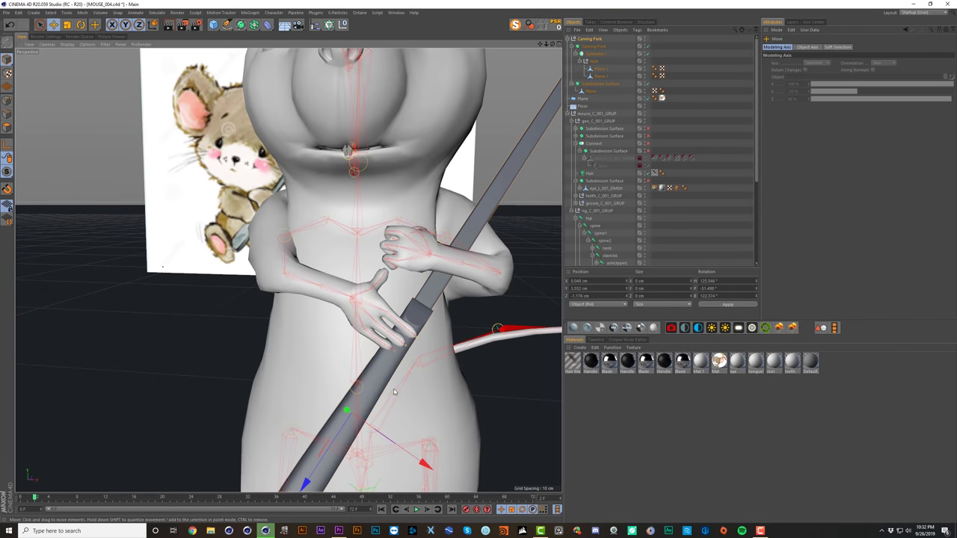
pyautogui.moveTo(404, 447); pyautogui.dragTo(385, 435)
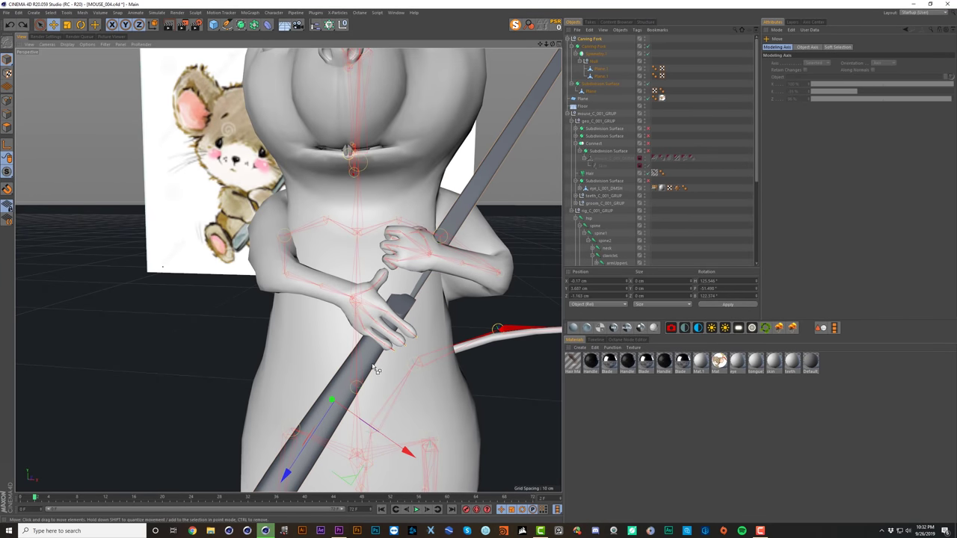
pyautogui.keyDown('alt'); pyautogui.moveTo(375, 369); pyautogui.dragTo(383, 397); pyautogui.keyUp('alt')
# Step: Rotate the carving fork to align its shaft with the left paw's grip and the right paw's fingers
pyautogui.press('r')
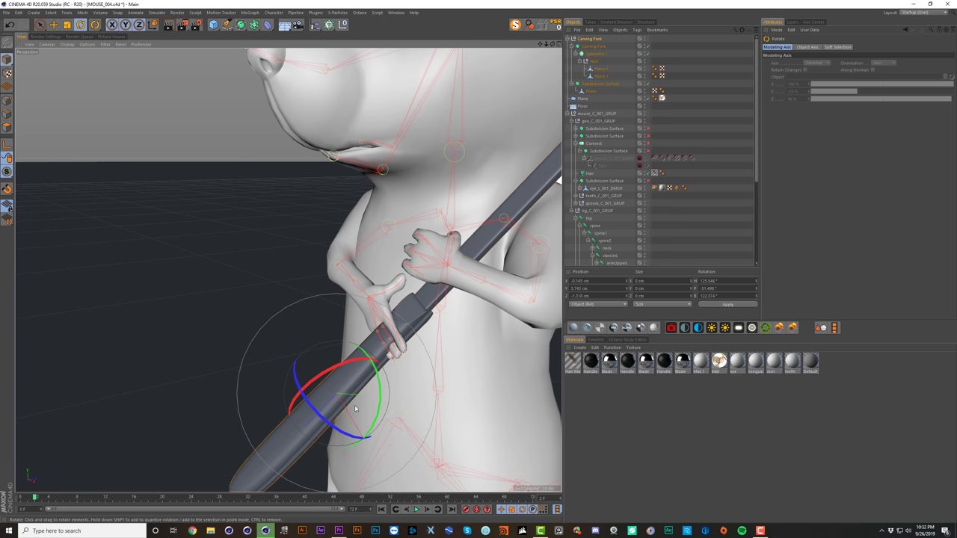
pyautogui.moveTo(347, 433); pyautogui.dragTo(325, 423)
pyautogui.keyDown('alt'); pyautogui.moveTo(350, 318); pyautogui.dragTo(370, 335); pyautogui.keyUp('alt')
pyautogui.keyDown('alt'); pyautogui.moveTo(403, 267); pyautogui.dragTo(449, 321); pyautogui.keyUp('alt')
pyautogui.moveTo(426, 388); pyautogui.dragTo(421, 398)
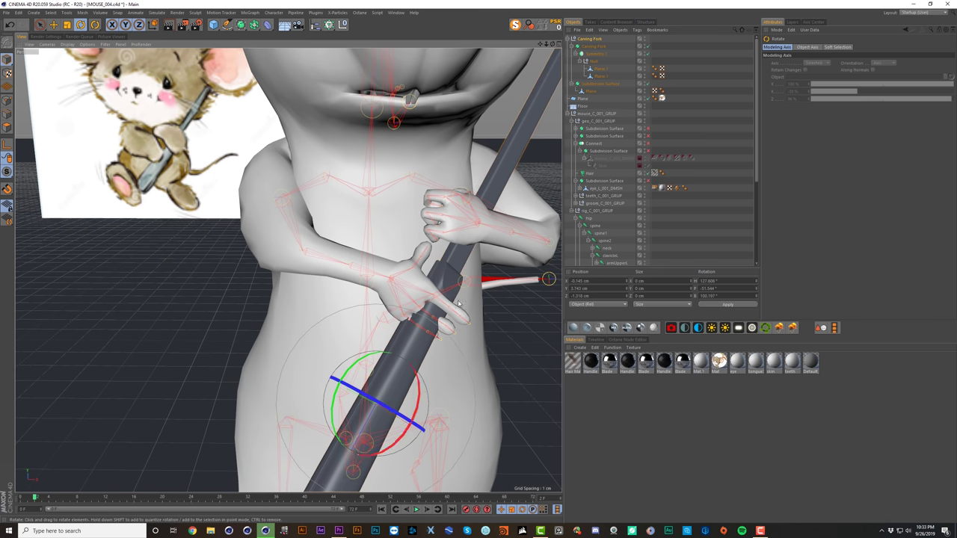
# Step: Rotate the mouse's right hand joint on several axes so the palm lies over the fork handle
pyautogui.keyDown('alt'); pyautogui.moveTo(458, 303); pyautogui.dragTo(423, 266); pyautogui.keyUp('alt')
pyautogui.scroll(5, 423, 265)
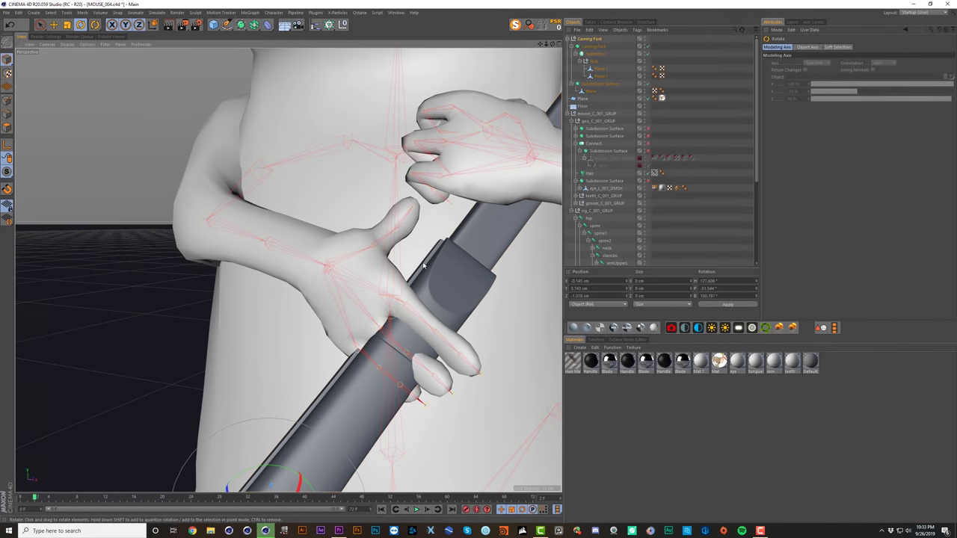
pyautogui.click(320, 271)
pyautogui.moveTo(325, 283); pyautogui.dragTo(341, 290)
pyautogui.moveTo(312, 247); pyautogui.dragTo(350, 237)
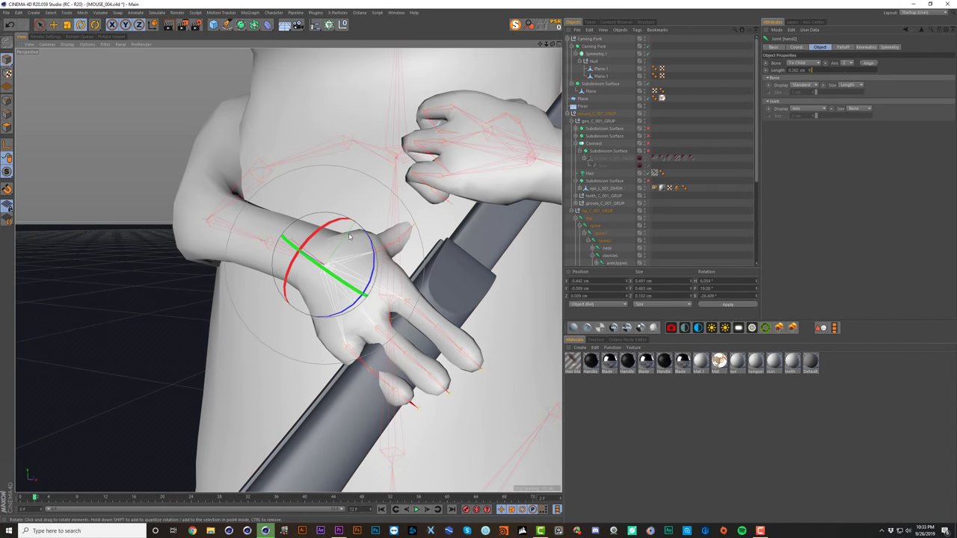
pyautogui.moveTo(350, 293); pyautogui.dragTo(341, 274)
# Step: Rotate the right index finger's joints to bend the finger around the fork handle
pyautogui.keyDown('alt'); pyautogui.moveTo(433, 296); pyautogui.dragTo(467, 338); pyautogui.keyUp('alt')
pyautogui.click(426, 293)
pyautogui.click(466, 333)
pyautogui.keyDown('alt'); pyautogui.moveTo(466, 338); pyautogui.dragTo(419, 316); pyautogui.keyUp('alt')
pyautogui.click(480, 337)
pyautogui.moveTo(474, 359); pyautogui.dragTo(497, 359)
pyautogui.keyDown('alt'); pyautogui.moveTo(477, 314); pyautogui.dragTo(523, 338); pyautogui.keyUp('alt')
# Step: Rotate the right thumb's base joint to swing the thumb away from the palm
pyautogui.click(396, 240)
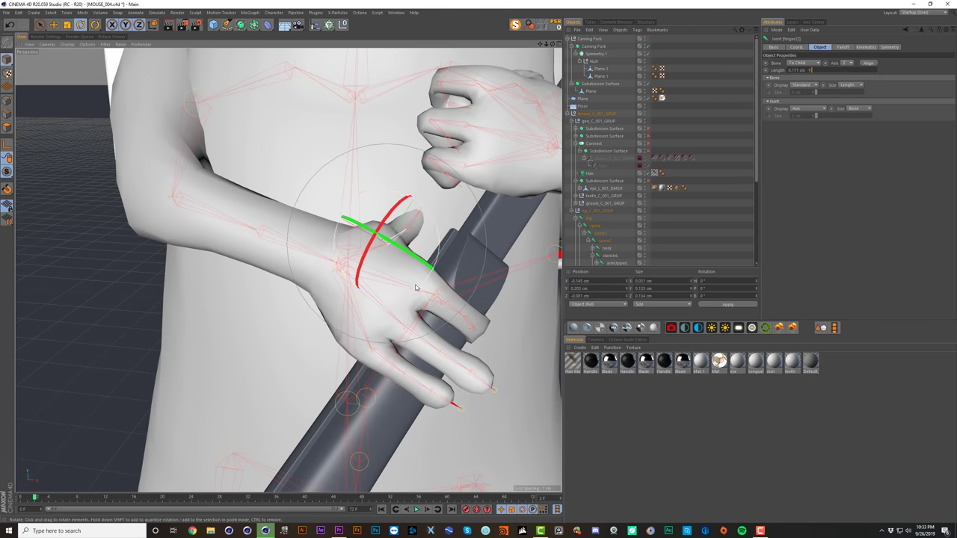
pyautogui.moveTo(415, 287); pyautogui.dragTo(389, 296)
pyautogui.keyDown('alt'); pyautogui.moveTo(412, 264); pyautogui.dragTo(429, 250); pyautogui.keyUp('alt')
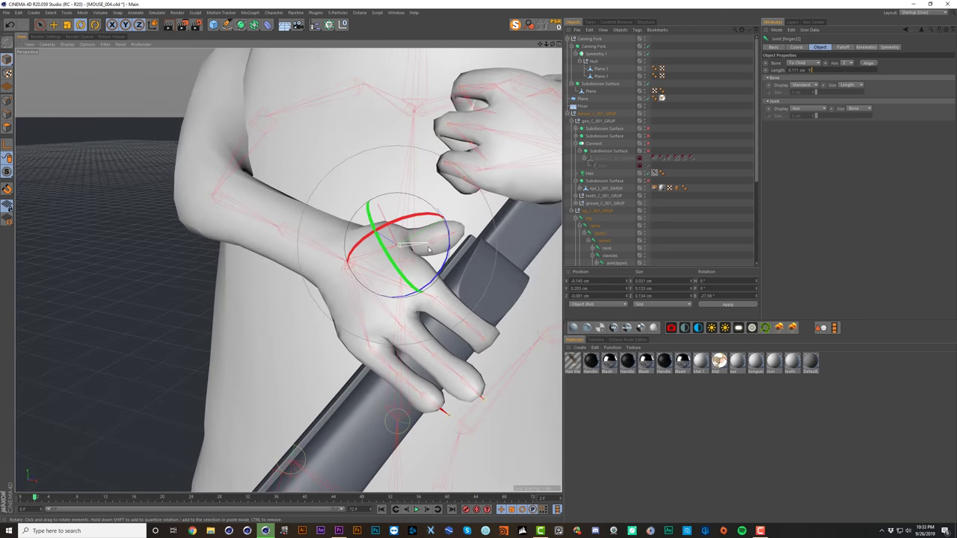
pyautogui.moveTo(423, 215); pyautogui.dragTo(422, 214)
pyautogui.keyDown('alt'); pyautogui.moveTo(416, 238); pyautogui.dragTo(456, 238, button='right'); pyautogui.keyUp('alt')
pyautogui.keyDown('alt'); pyautogui.moveTo(456, 238); pyautogui.dragTo(426, 247); pyautogui.keyUp('alt')
pyautogui.moveTo(413, 210); pyautogui.dragTo(411, 214)
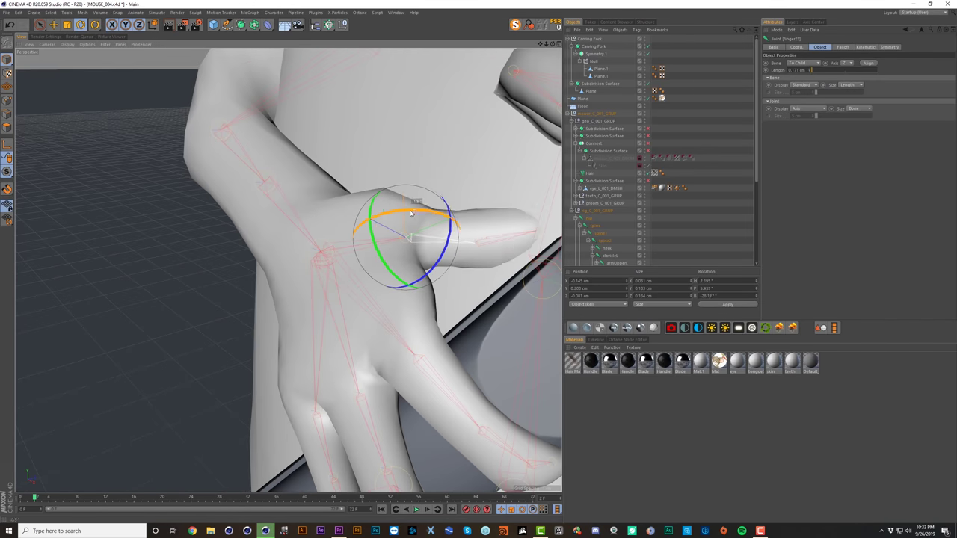
# Step: Bend the right thumb's tip joint and turn its base joint so the thumb points toward the fork handle
pyautogui.click(488, 242)
pyautogui.moveTo(488, 219); pyautogui.dragTo(477, 217)
pyautogui.moveTo(507, 280); pyautogui.dragTo(485, 292)
pyautogui.click(444, 242)
pyautogui.moveTo(437, 266); pyautogui.dragTo(359, 252)
pyautogui.keyDown('alt'); pyautogui.moveTo(465, 247); pyautogui.dragTo(423, 258, button='right'); pyautogui.keyUp('alt')
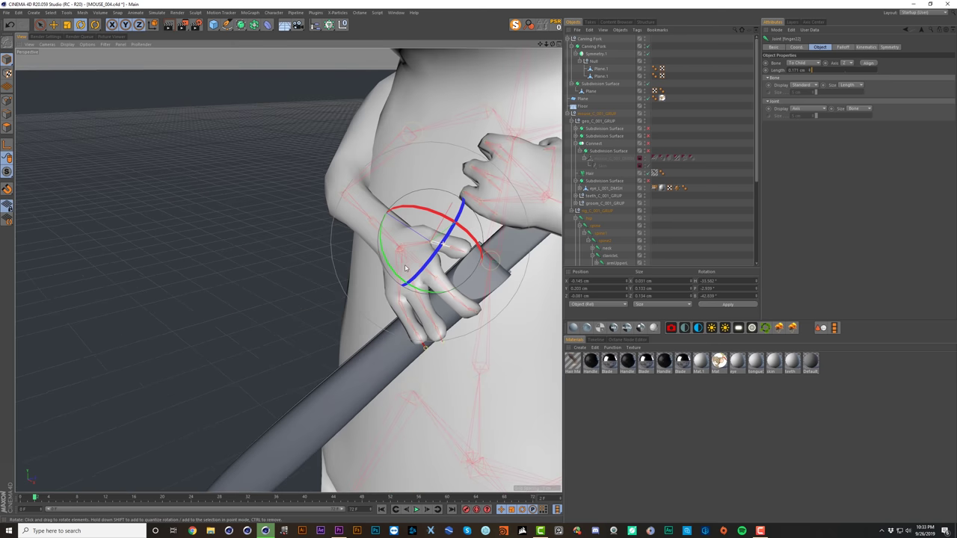
pyautogui.keyDown('alt'); pyautogui.moveTo(419, 262); pyautogui.dragTo(457, 247); pyautogui.keyUp('alt')
pyautogui.keyDown('alt'); pyautogui.moveTo(458, 247); pyautogui.dragTo(479, 245, button='right'); pyautogui.keyUp('alt')
pyautogui.keyDown('alt'); pyautogui.moveTo(479, 245); pyautogui.dragTo(434, 248); pyautogui.keyUp('alt')
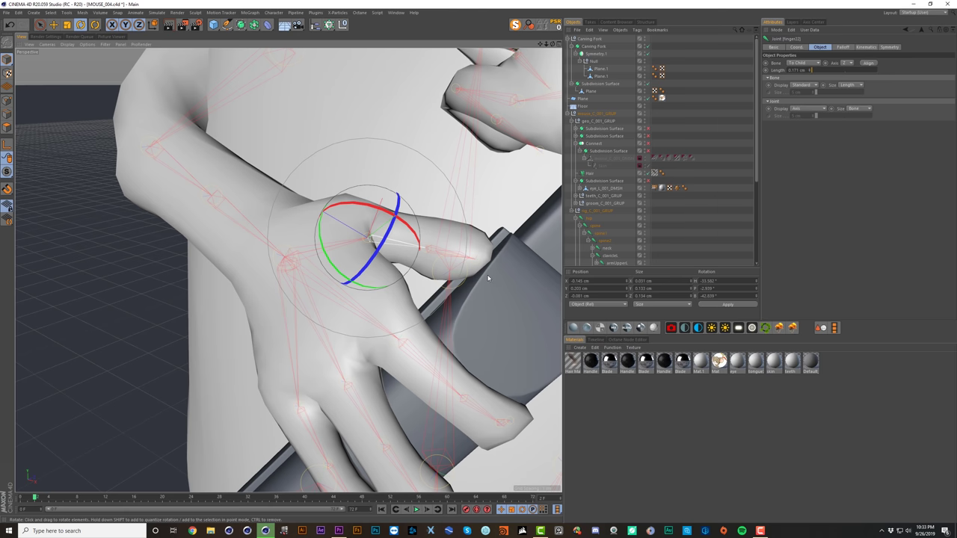
# Step: Rotate the right middle finger's base and tip joints to lay the finger around the fork handle
pyautogui.keyDown('alt'); pyautogui.moveTo(488, 278); pyautogui.dragTo(434, 333); pyautogui.keyUp('alt')
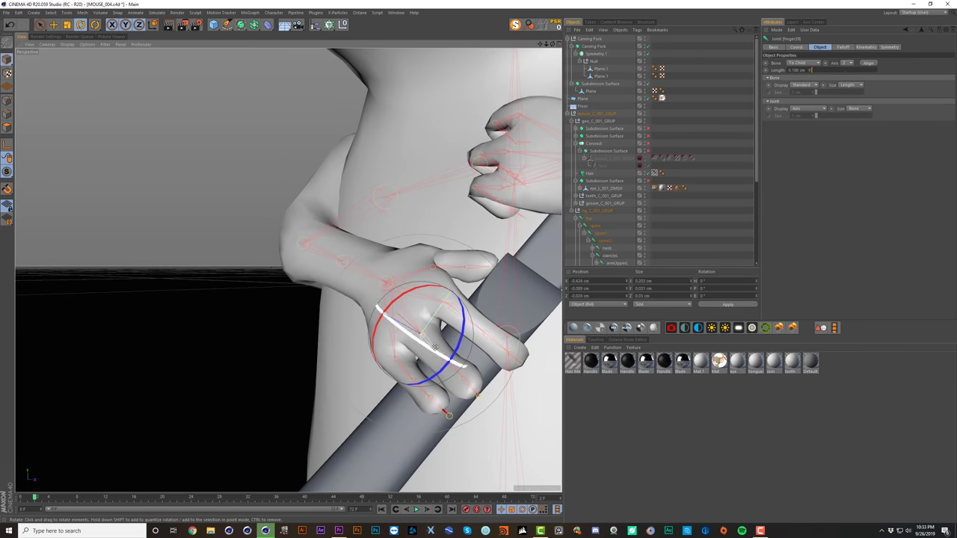
pyautogui.click(458, 374)
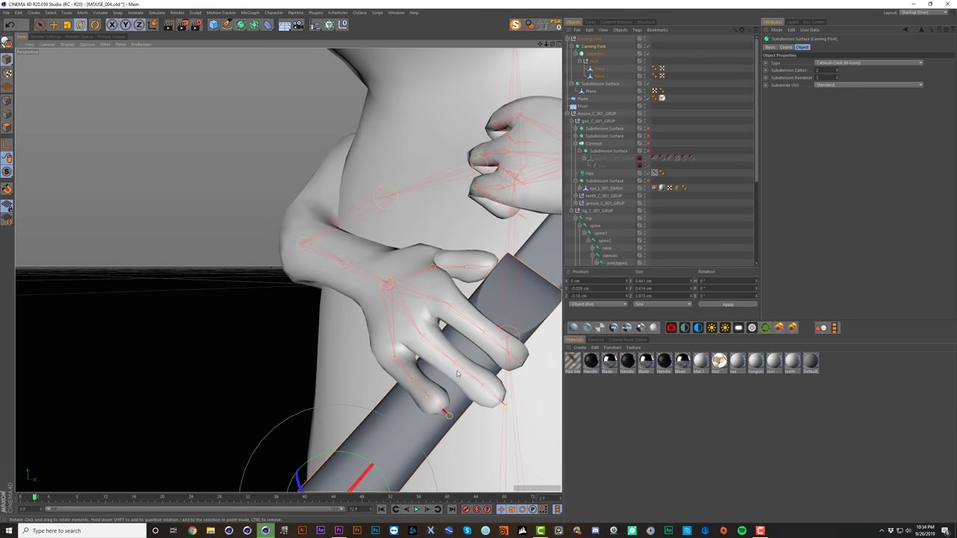
pyautogui.click(460, 374)
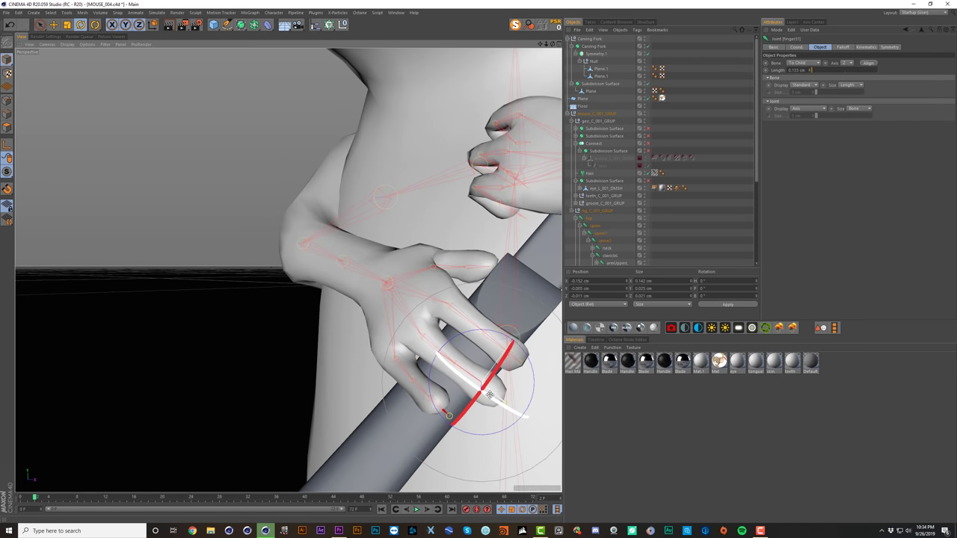
# Step: Rotate the base and tip joints of the right hand's outermost finger to curl it over the fork handle
pyautogui.click(418, 385)
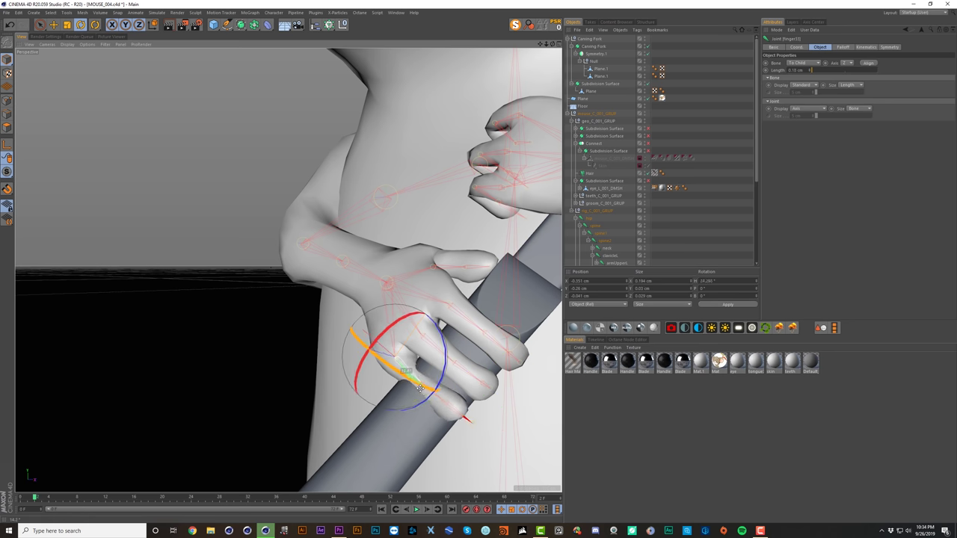
pyautogui.moveTo(420, 388); pyautogui.dragTo(471, 421)
pyautogui.click(437, 403)
pyautogui.click(454, 412)
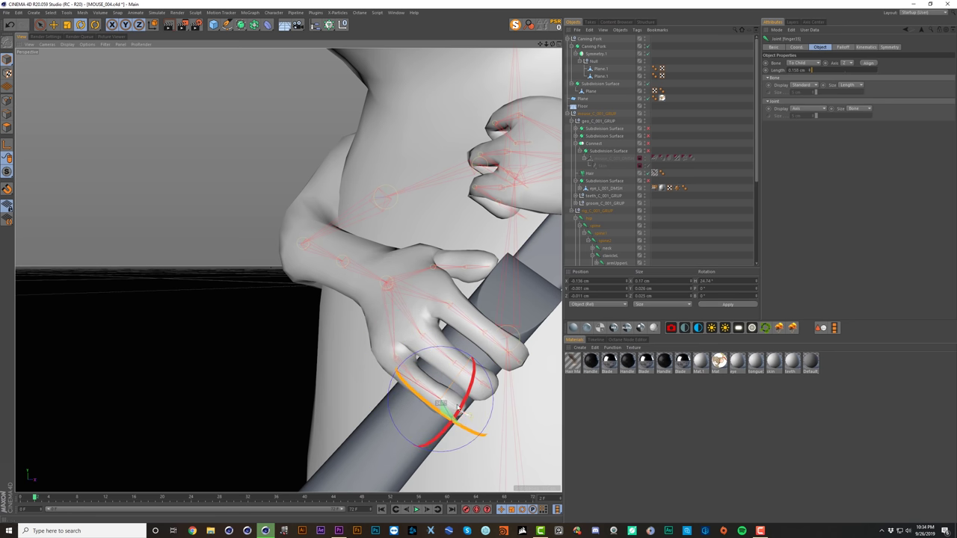
# Step: Examine the whole posed mouse and its fork beside the reference illustration
pyautogui.scroll(-5, 455, 368)
pyautogui.keyDown('alt'); pyautogui.moveTo(456, 366); pyautogui.dragTo(446, 345); pyautogui.keyUp('alt')
pyautogui.scroll(-5, 450, 334)
pyautogui.click(662, 214)
pyautogui.press('h')
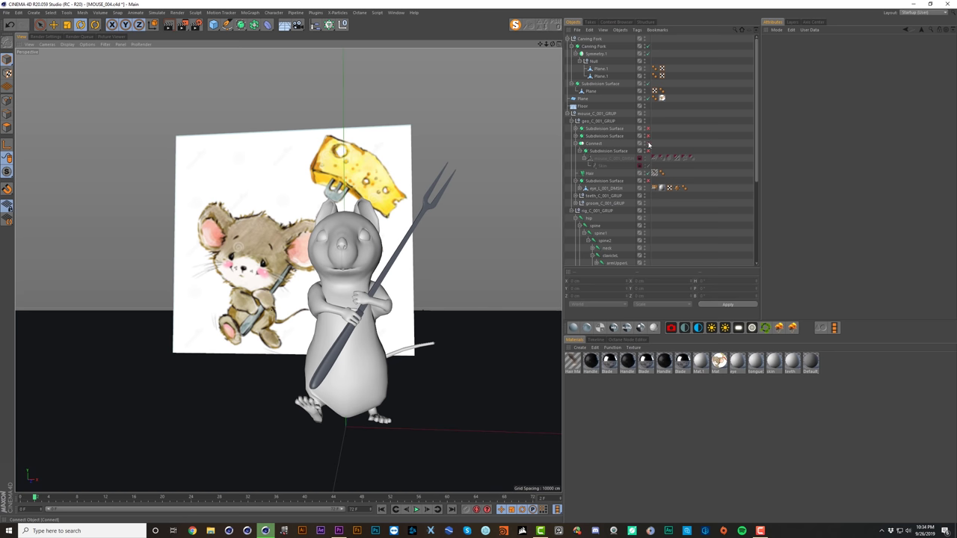
pyautogui.moveTo(363, 307)
pyautogui.keyDown('alt'); pyautogui.mouseDown()
pyautogui.moveTo(322, 300)
pyautogui.moveTo(351, 301)
pyautogui.mouseUp(); pyautogui.keyUp('alt')
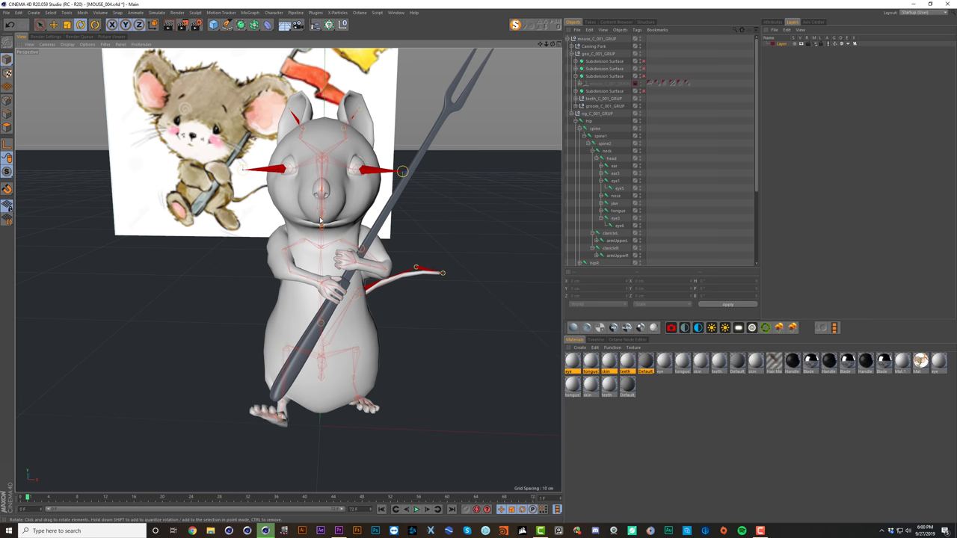
pyautogui.keyDown('alt'); pyautogui.moveTo(320, 221); pyautogui.dragTo(366, 221); pyautogui.keyUp('alt')
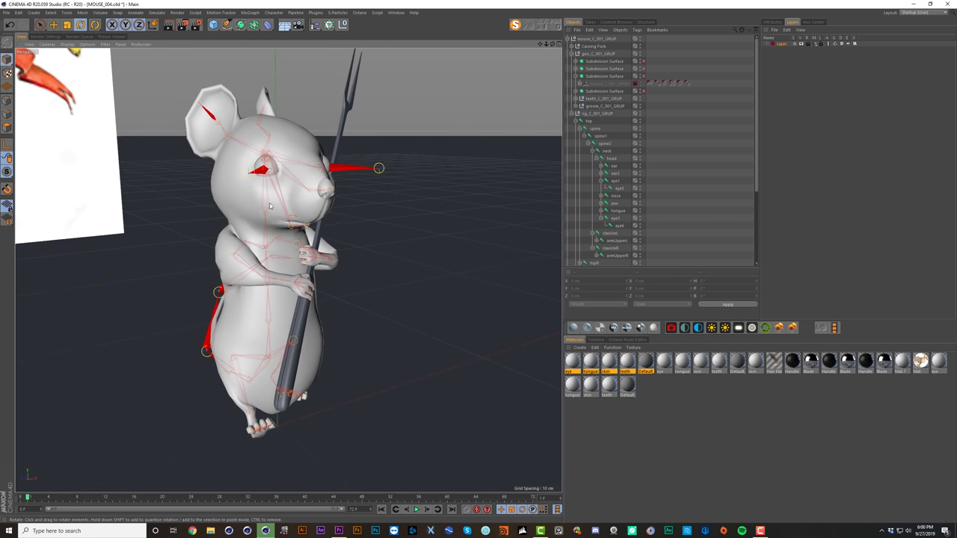
pyautogui.click(265, 232)
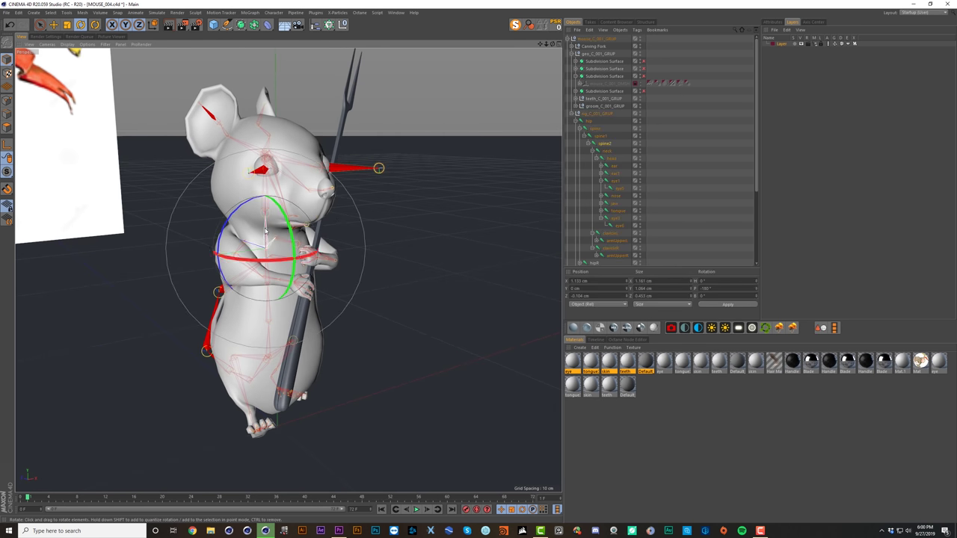
pyautogui.click(267, 183)
pyautogui.keyDown('alt'); pyautogui.moveTo(268, 186); pyautogui.dragTo(344, 183); pyautogui.keyUp('alt')
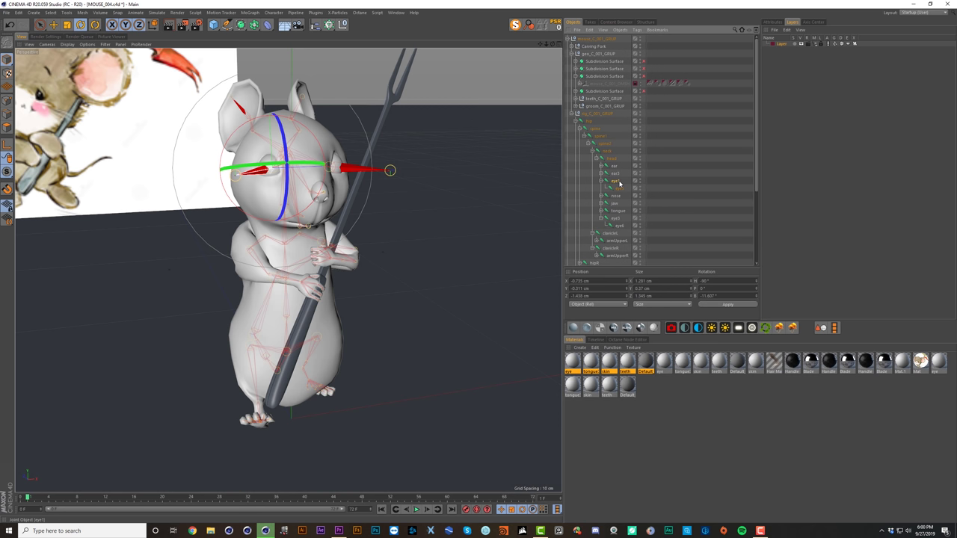
pyautogui.press('Delete')
pyautogui.click(354, 173)
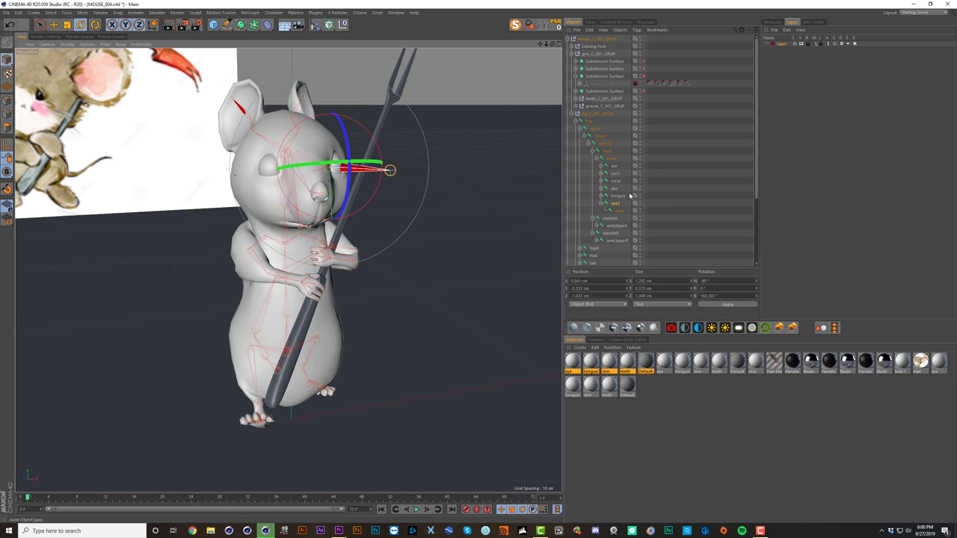
pyautogui.press('Delete')
pyautogui.click(285, 242)
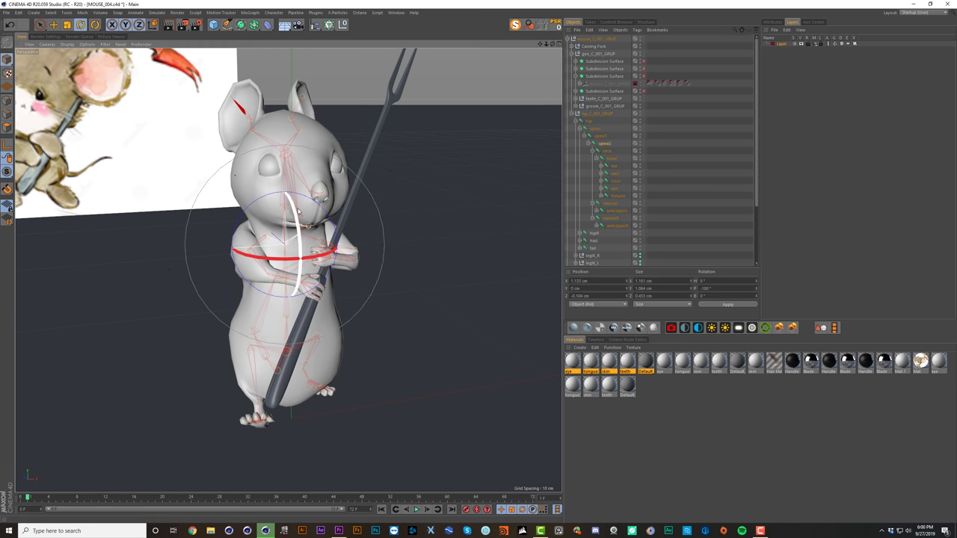
pyautogui.moveTo(294, 210); pyautogui.dragTo(316, 101)
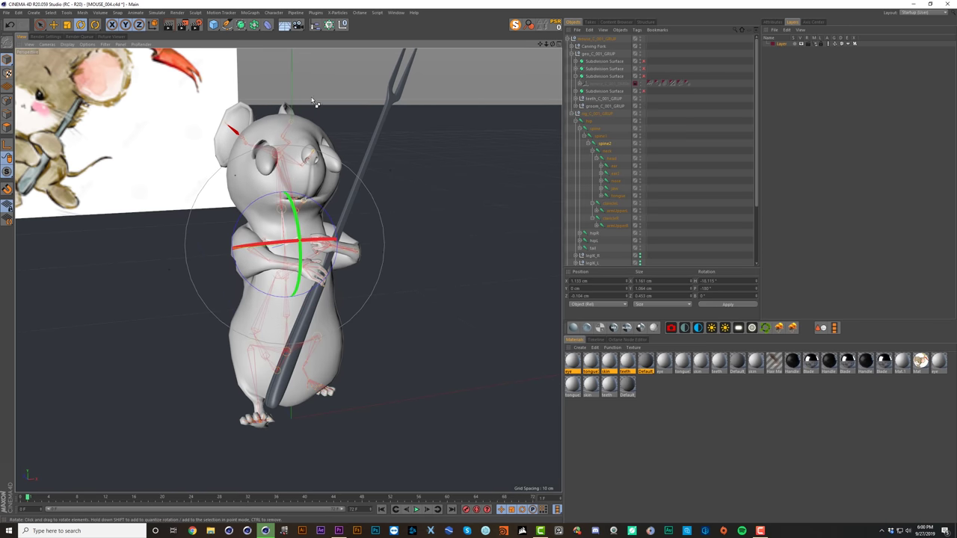
pyautogui.hotkey('ctrl', 'z')
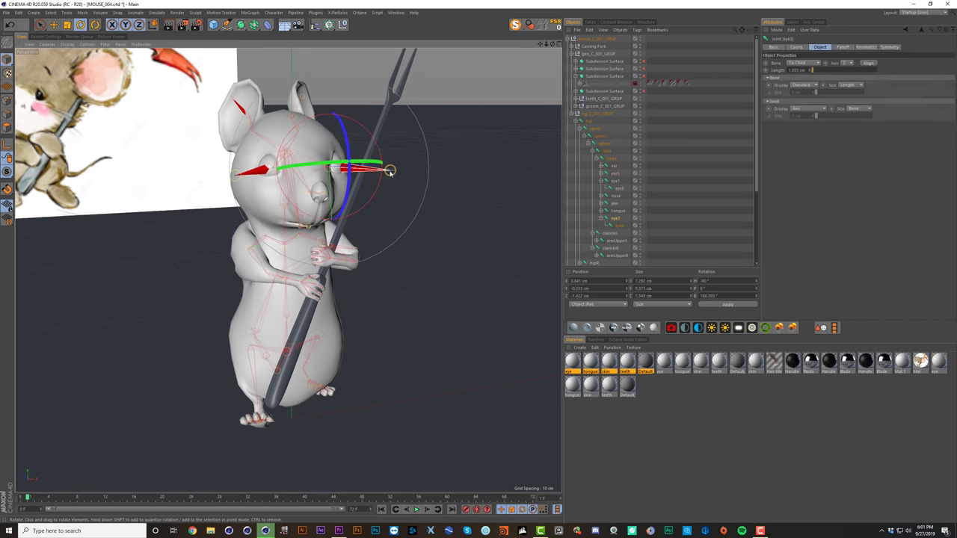
pyautogui.hotkey('ctrl', 'z')
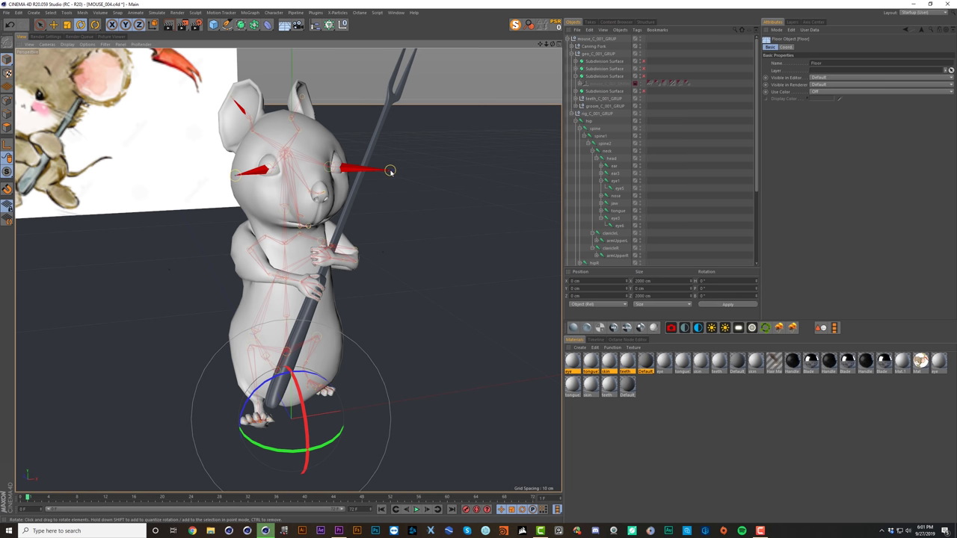
# Step: Delete the child end joints of both eye joints, keeping the eye joints themselves in the rig
pyautogui.click(390, 171)
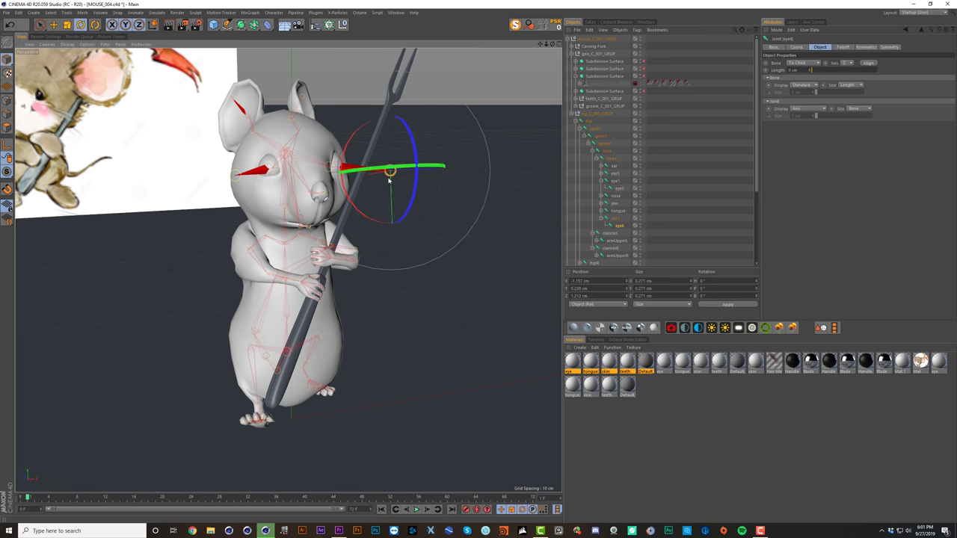
pyautogui.click(350, 169)
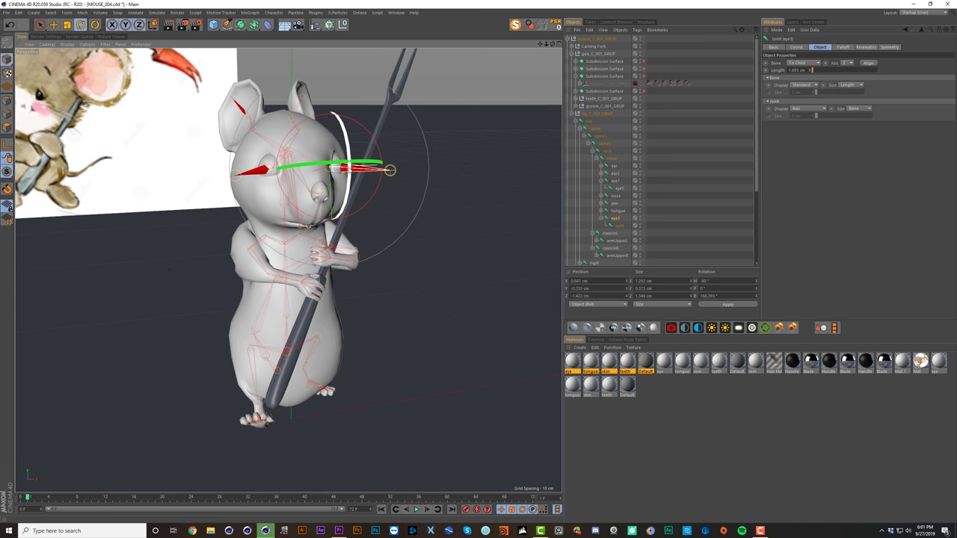
pyautogui.click(618, 226)
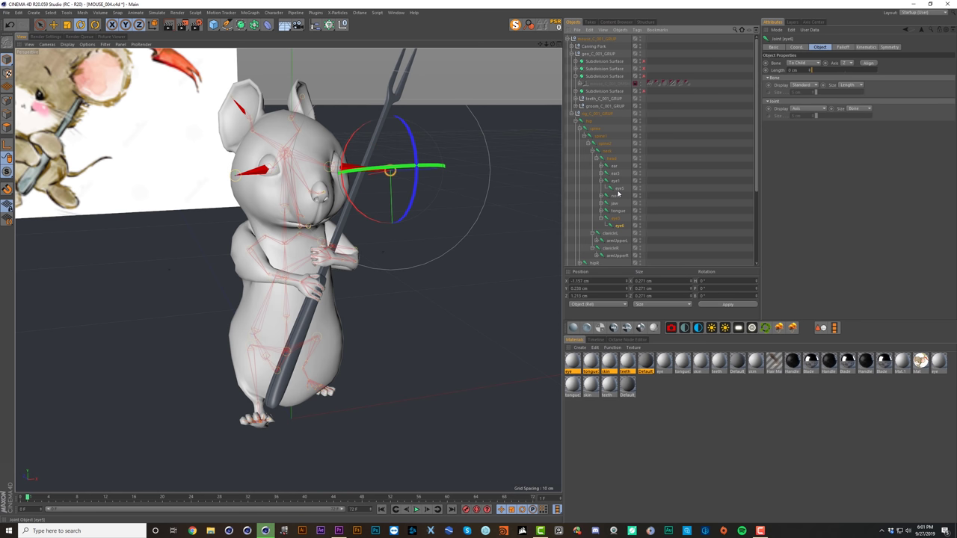
pyautogui.keyDown('ctrl'); pyautogui.click(618, 191); pyautogui.keyUp('ctrl')
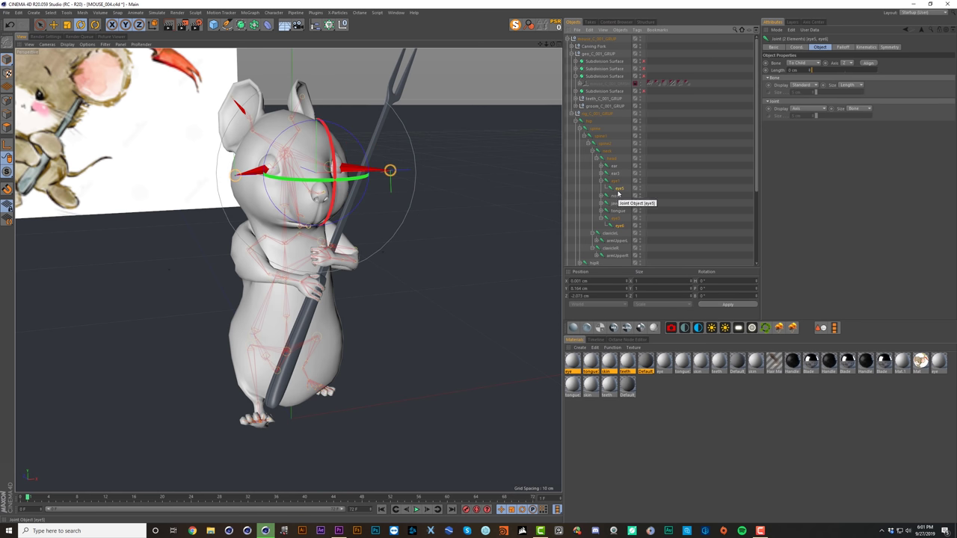
pyautogui.press('Delete')
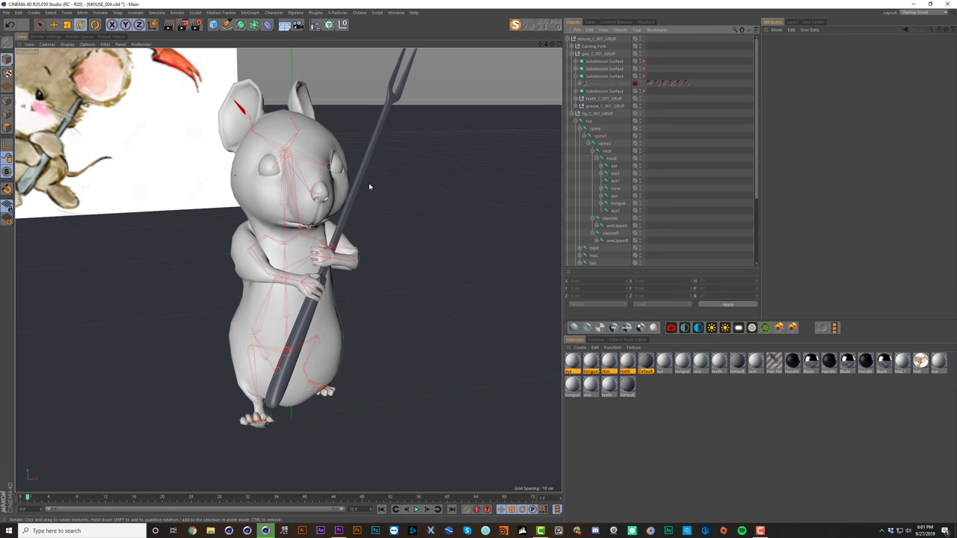
# Step: Try bending the mouse's upper body forward at the spine2 joint, and undo the rotation
pyautogui.click(284, 228)
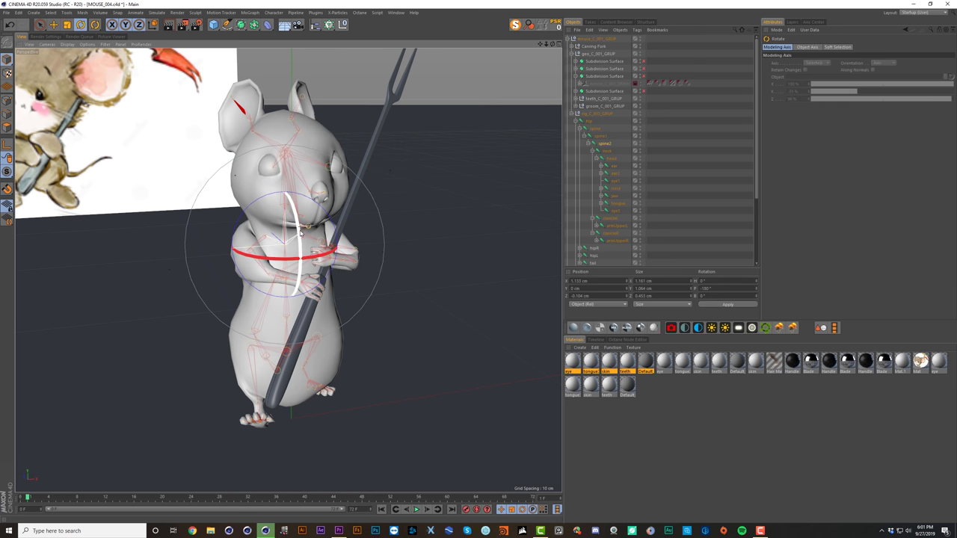
pyautogui.moveTo(301, 232); pyautogui.dragTo(290, 273)
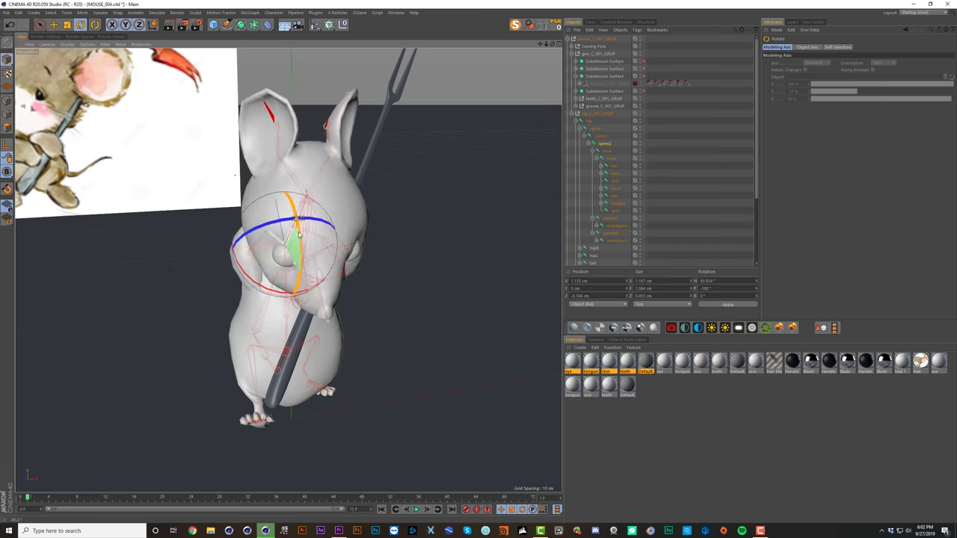
pyautogui.hotkey('ctrl', 'z')
# Step: Parent the Carving Fork null under the spine joint in the rig hierarchy
pyautogui.keyDown('alt'); pyautogui.moveTo(263, 184); pyautogui.dragTo(272, 174); pyautogui.keyUp('alt')
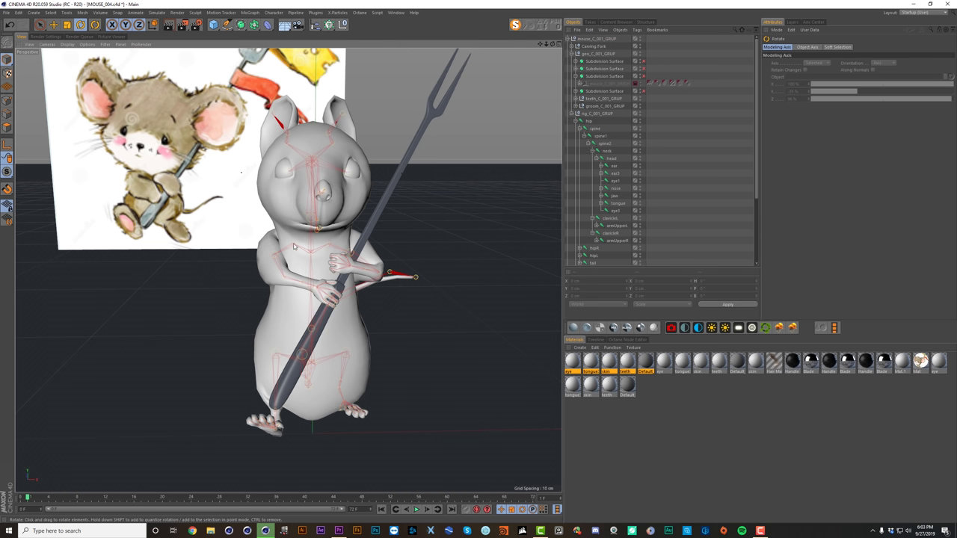
pyautogui.keyDown('alt'); pyautogui.moveTo(305, 230); pyautogui.dragTo(396, 230); pyautogui.keyUp('alt')
pyautogui.hotkey('ctrl', 'shift', 'z')
pyautogui.keyDown('alt'); pyautogui.moveTo(304, 262); pyautogui.dragTo(402, 290); pyautogui.keyUp('alt')
pyautogui.click(261, 330)
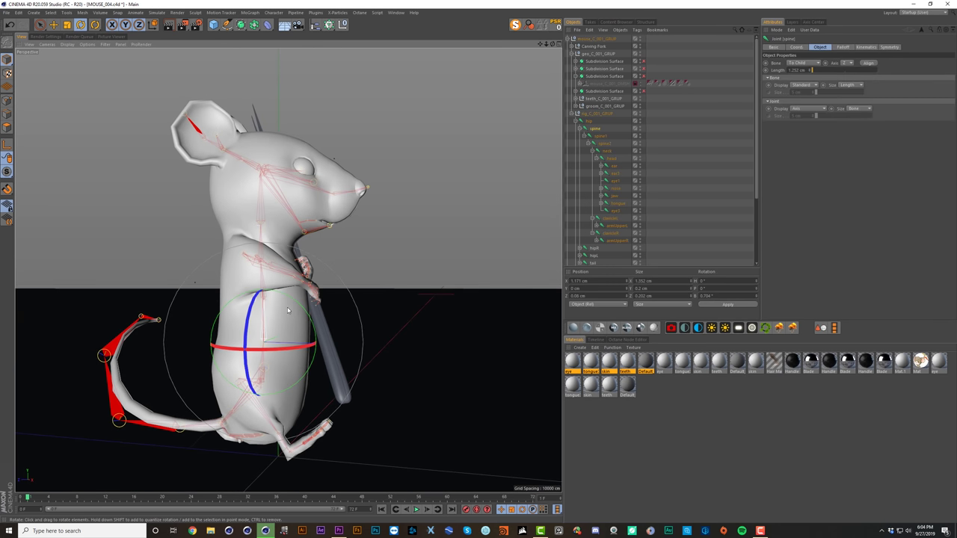
pyautogui.keyDown('alt'); pyautogui.moveTo(296, 302); pyautogui.dragTo(423, 308); pyautogui.keyUp('alt')
pyautogui.moveTo(496, 131); pyautogui.dragTo(404, 294)
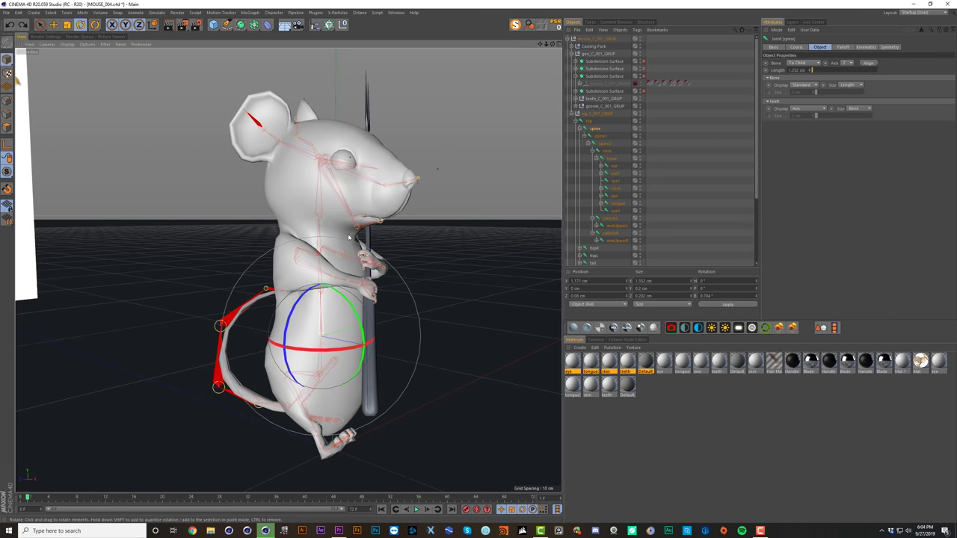
pyautogui.click(593, 46)
pyautogui.moveTo(597, 127); pyautogui.dragTo(599, 129)
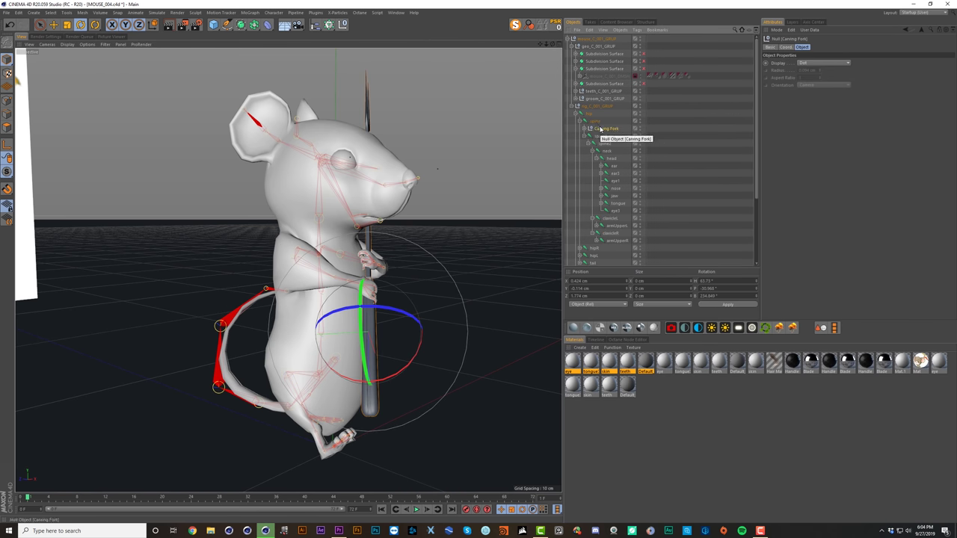
# Step: Test whether the fork follows the torso by rotating the spine and spine1 joints, and undo the rotation
pyautogui.click(320, 324)
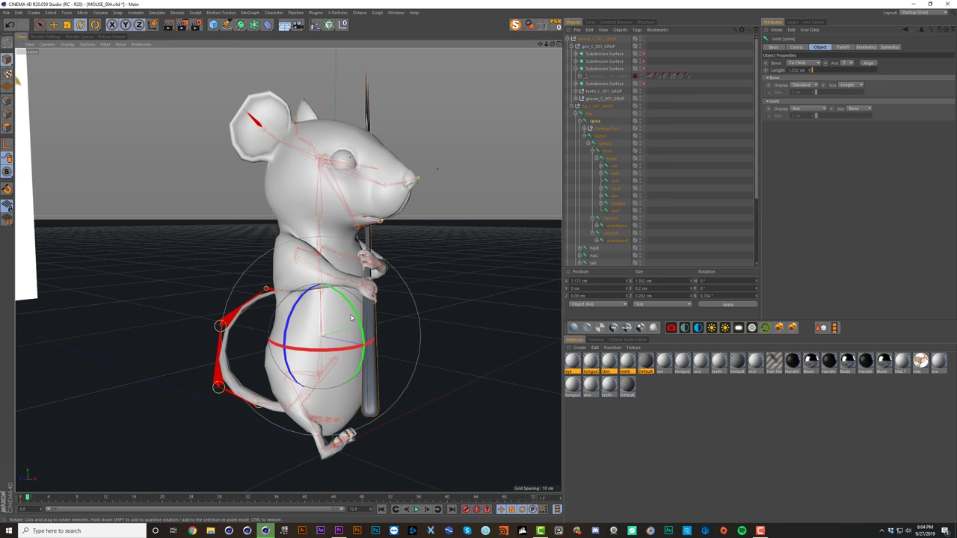
pyautogui.moveTo(359, 323)
pyautogui.mouseDown()
pyautogui.moveTo(367, 346)
pyautogui.moveTo(359, 324)
pyautogui.mouseUp()
pyautogui.click(321, 281)
pyautogui.moveTo(360, 272)
pyautogui.mouseDown()
pyautogui.moveTo(369, 297)
pyautogui.moveTo(365, 286)
pyautogui.mouseUp()
pyautogui.hotkey('ctrl', 'z')
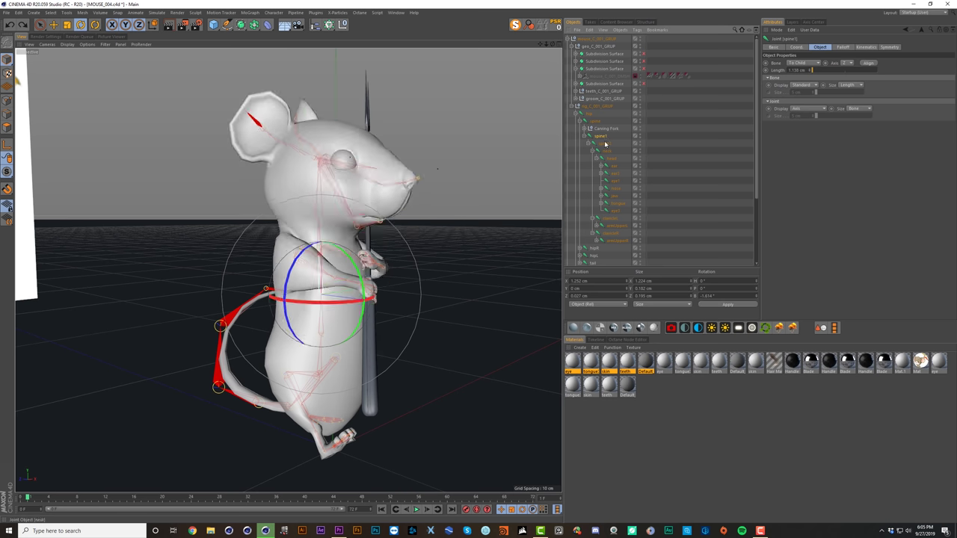
# Step: Reparent the Carving Fork under the spine2 joint, test it by rotating spine1, and undo that rotation
pyautogui.moveTo(606, 129)
pyautogui.mouseDown()
pyautogui.moveTo(609, 147)
pyautogui.moveTo(602, 142)
pyautogui.mouseUp()
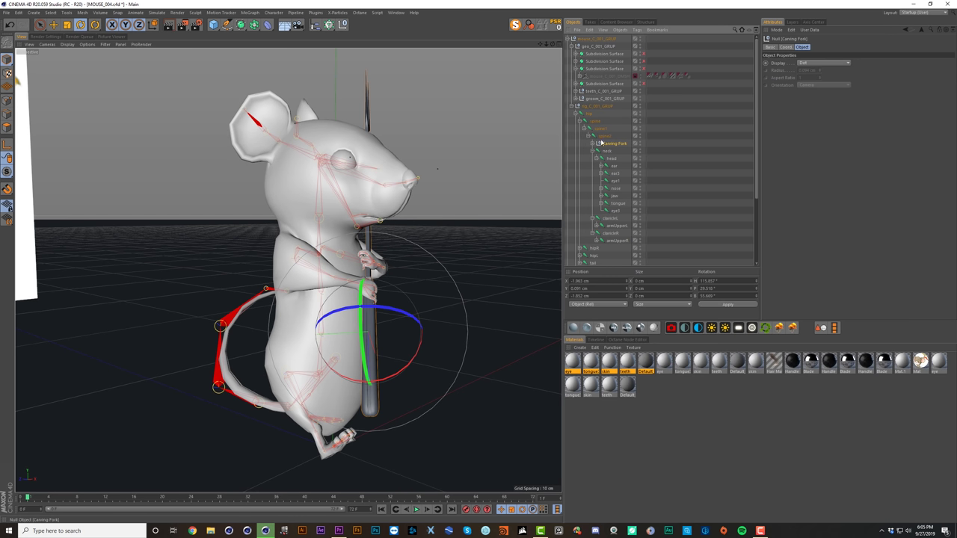
pyautogui.click(601, 129)
pyautogui.moveTo(351, 259)
pyautogui.mouseDown()
pyautogui.moveTo(363, 283)
pyautogui.moveTo(347, 251)
pyautogui.mouseUp()
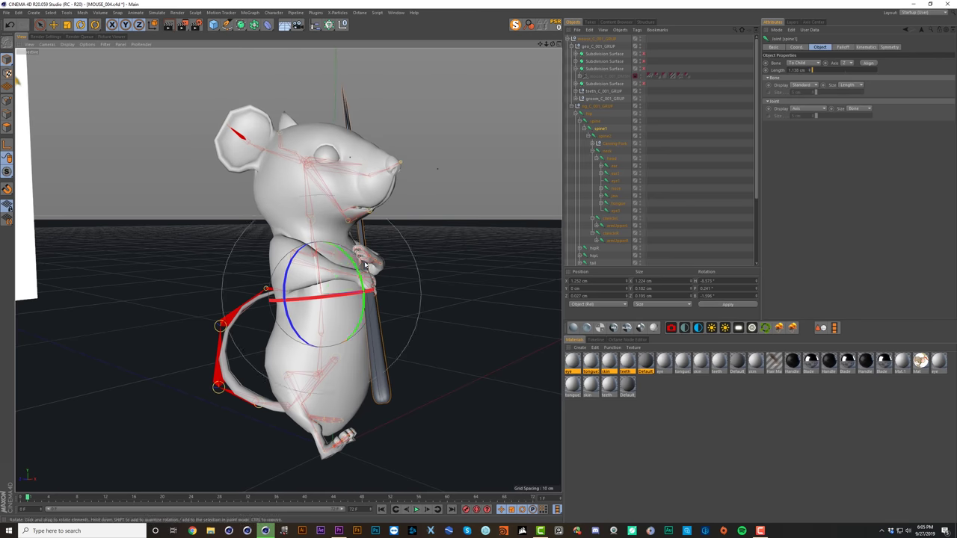
pyautogui.hotkey('ctrl', 'z')
# Step: Lean the torso forward at the spine joint and rotate spine1 to adjust the upper body together with the fork
pyautogui.click(319, 348)
pyautogui.moveTo(357, 305); pyautogui.dragTo(366, 327)
pyautogui.click(333, 279)
pyautogui.click(334, 277)
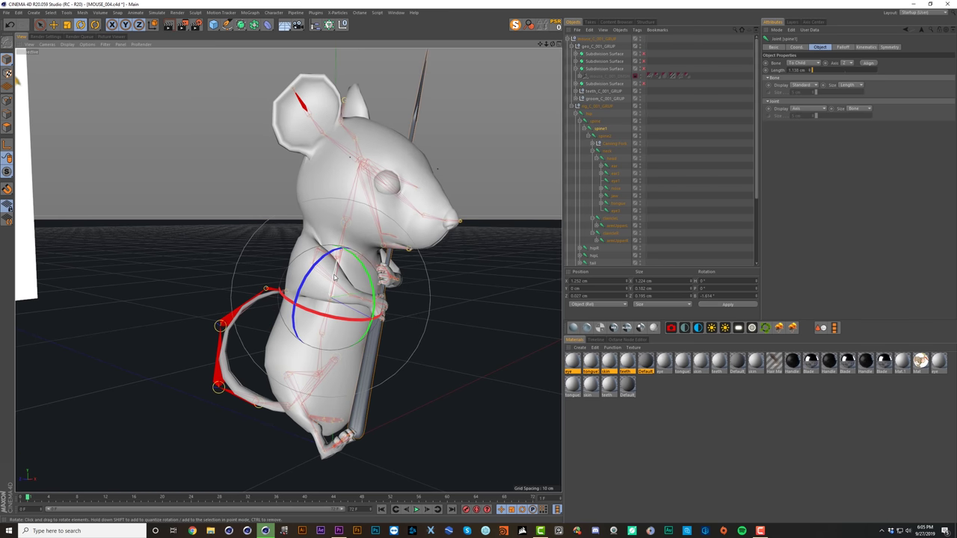
pyautogui.moveTo(373, 281)
pyautogui.mouseDown()
pyautogui.moveTo(368, 258)
pyautogui.moveTo(380, 267)
pyautogui.mouseUp()
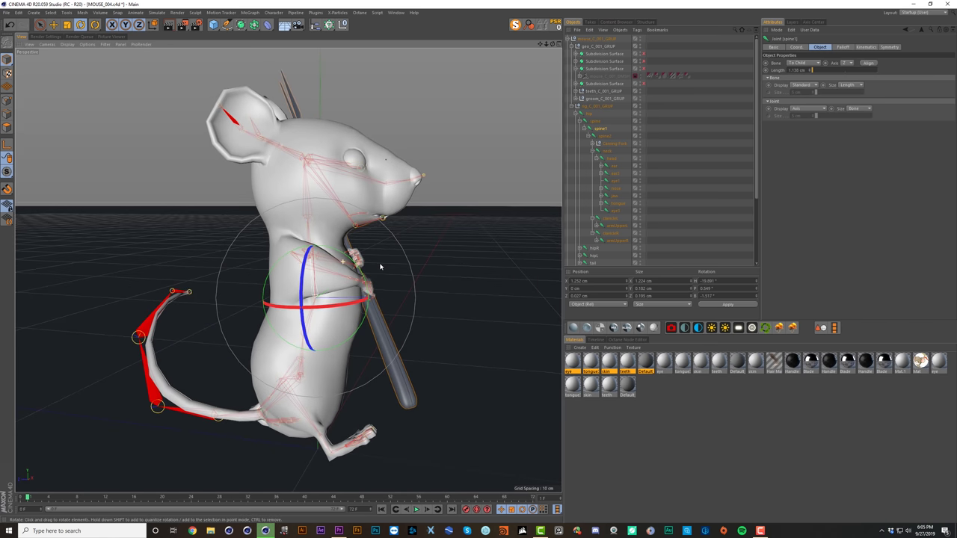
# Step: Unlock the mouse mesh layer and, in its Pose Morph, set both smile sliders to 100% and lower the eyelids with the blink sliders
pyautogui.keyDown('alt'); pyautogui.moveTo(323, 292); pyautogui.dragTo(282, 399); pyautogui.keyUp('alt')
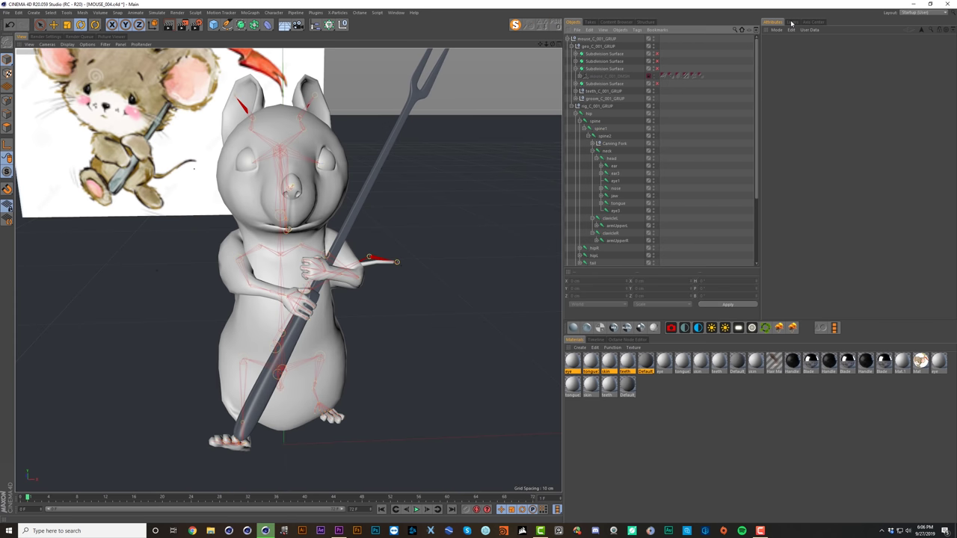
pyautogui.click(791, 23)
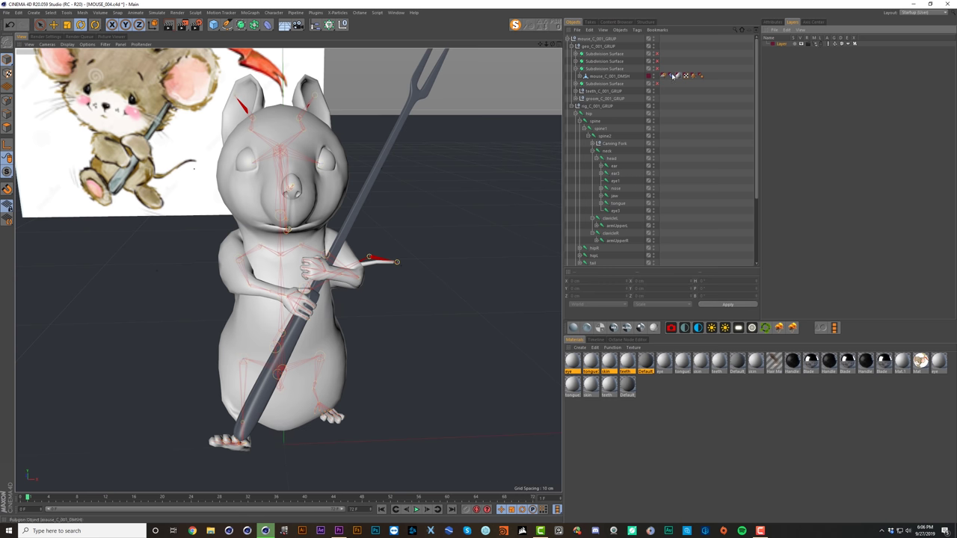
pyautogui.click(672, 75)
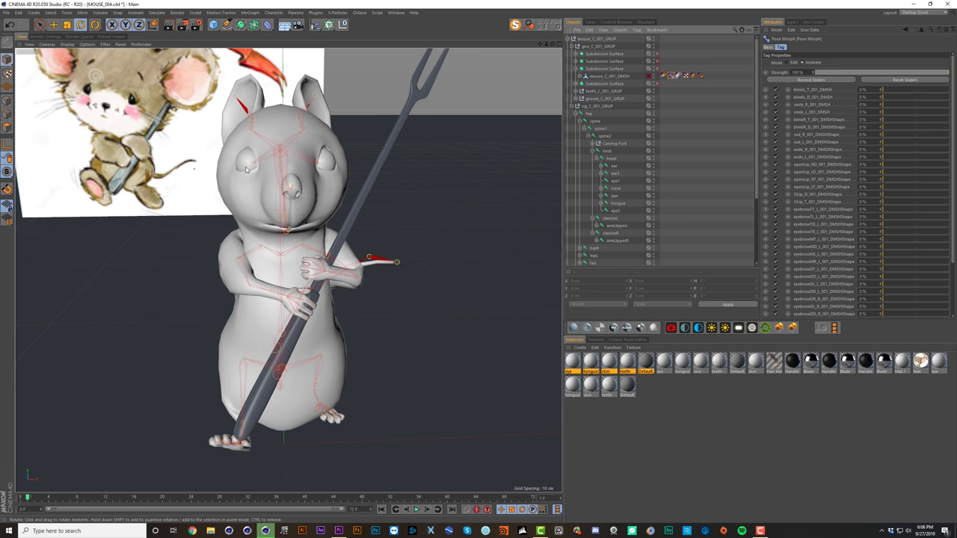
pyautogui.moveTo(900, 90); pyautogui.dragTo(881, 97)
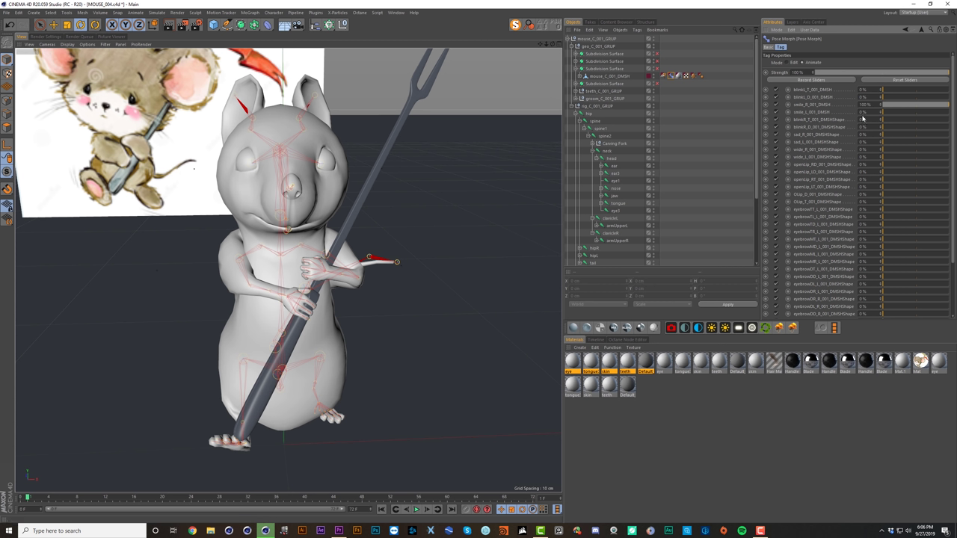
pyautogui.moveTo(919, 116); pyautogui.dragTo(949, 113)
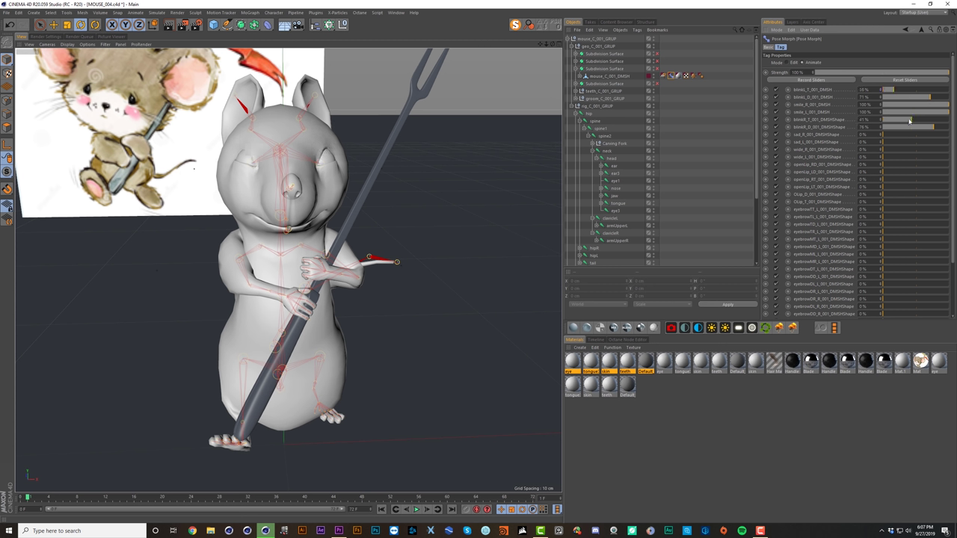
# Step: Select the neck joint and rotate it to turn and tilt the mouse's head
pyautogui.keyDown('alt'); pyautogui.moveTo(428, 146); pyautogui.dragTo(314, 170); pyautogui.keyUp('alt')
pyautogui.click(290, 248)
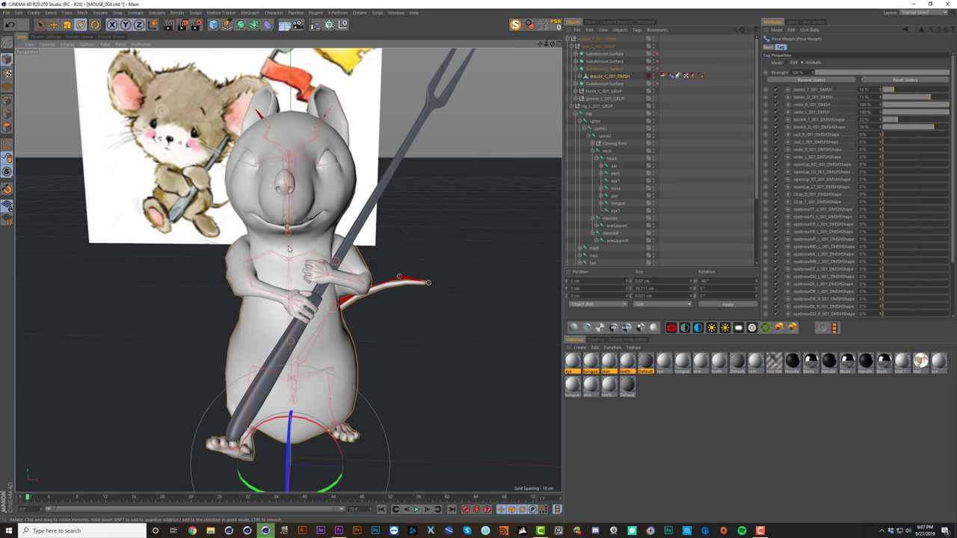
pyautogui.keyDown('alt'); pyautogui.moveTo(288, 219); pyautogui.dragTo(244, 212); pyautogui.keyUp('alt')
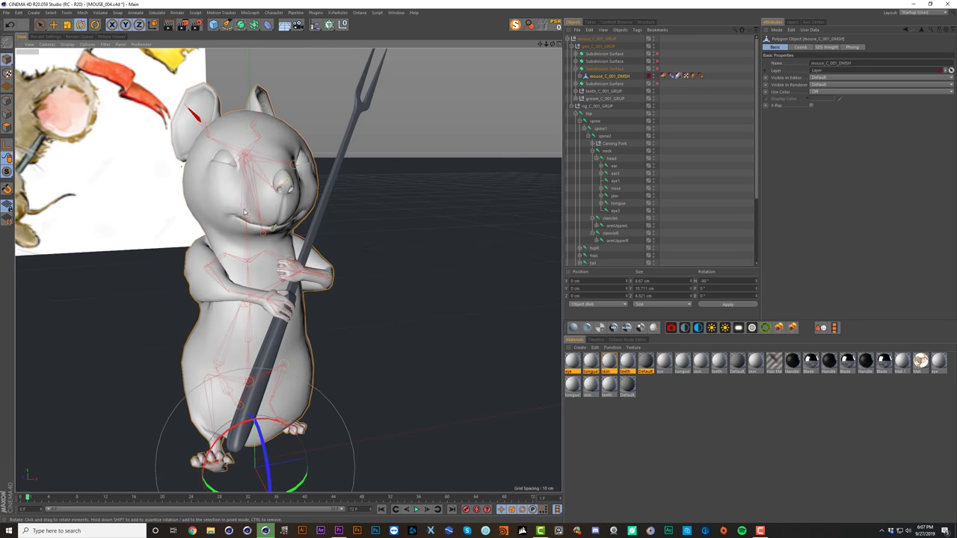
pyautogui.click(245, 212)
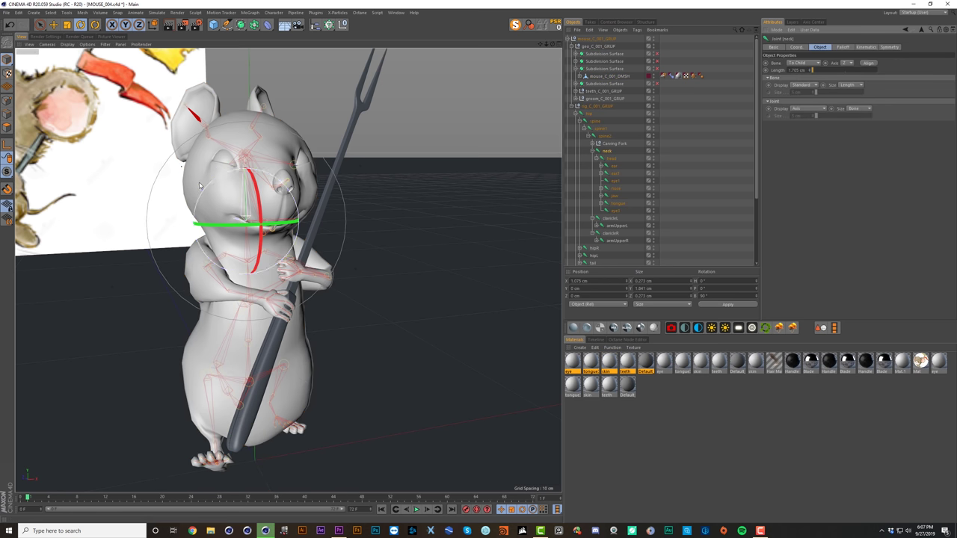
pyautogui.click(371, 199)
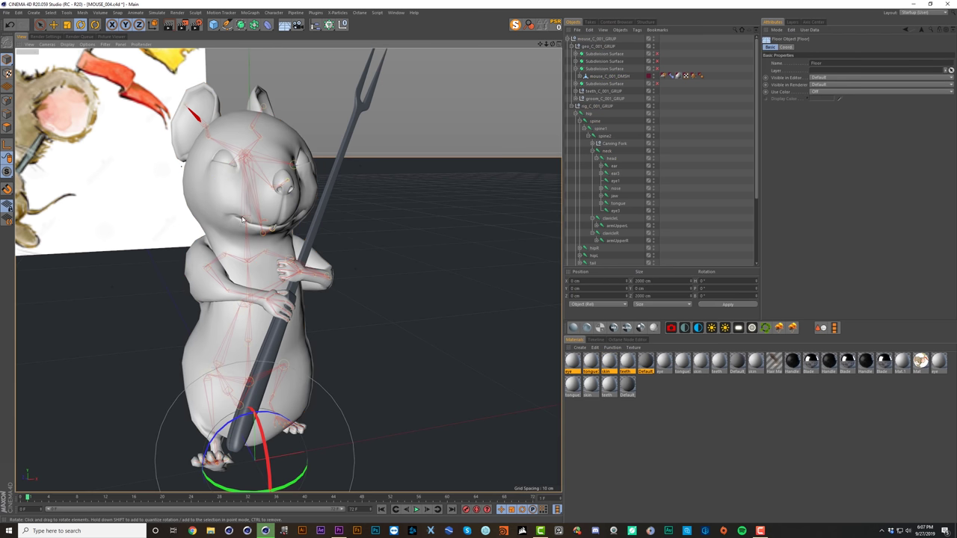
pyautogui.click(227, 201)
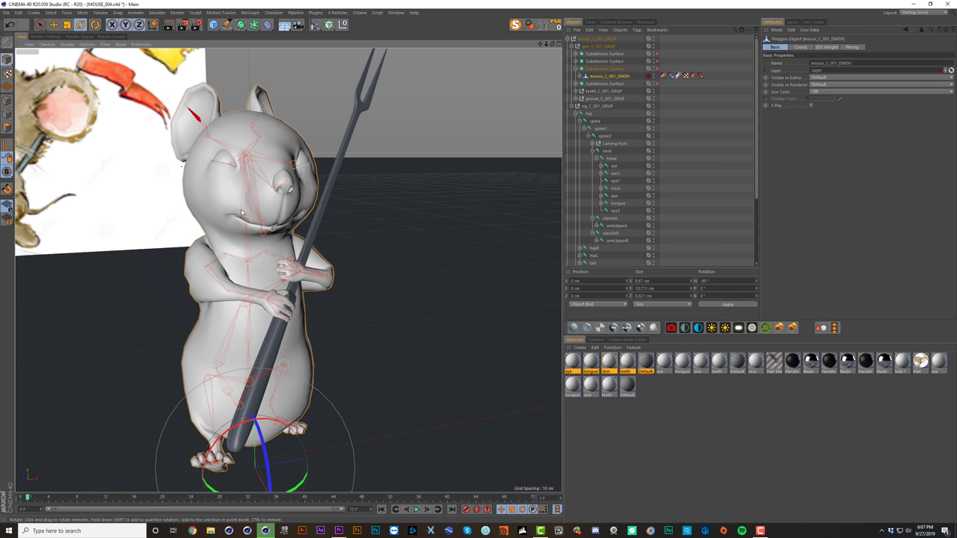
pyautogui.click(245, 211)
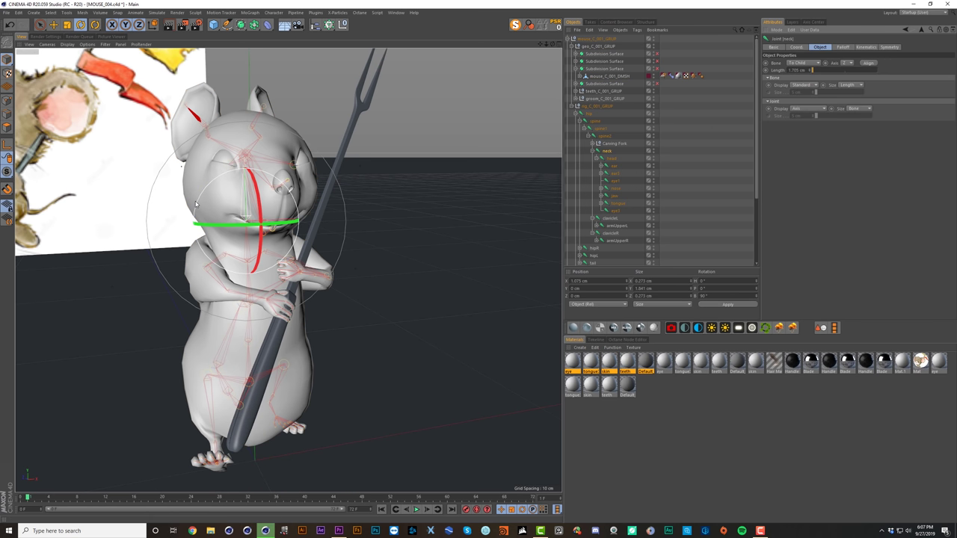
pyautogui.moveTo(198, 204); pyautogui.dragTo(286, 195)
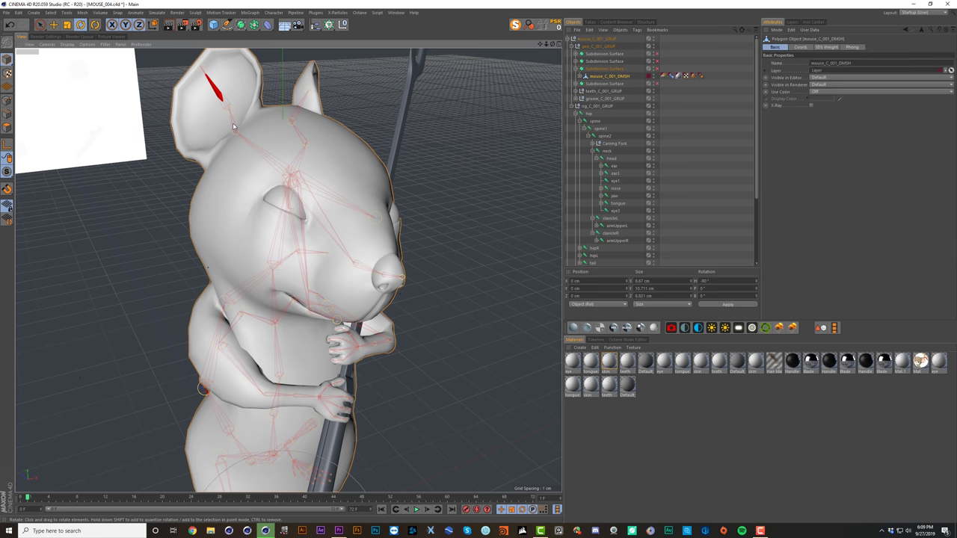
# Step: Lock the mouse mesh layer again and move the joint at the base of the mouse's right ear
pyautogui.click(791, 21)
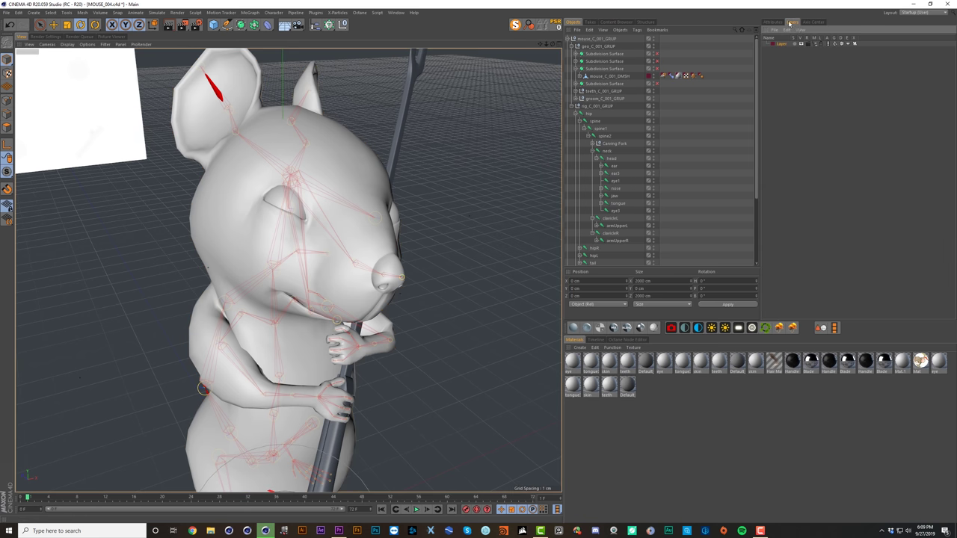
pyautogui.click(822, 45)
pyautogui.click(236, 129)
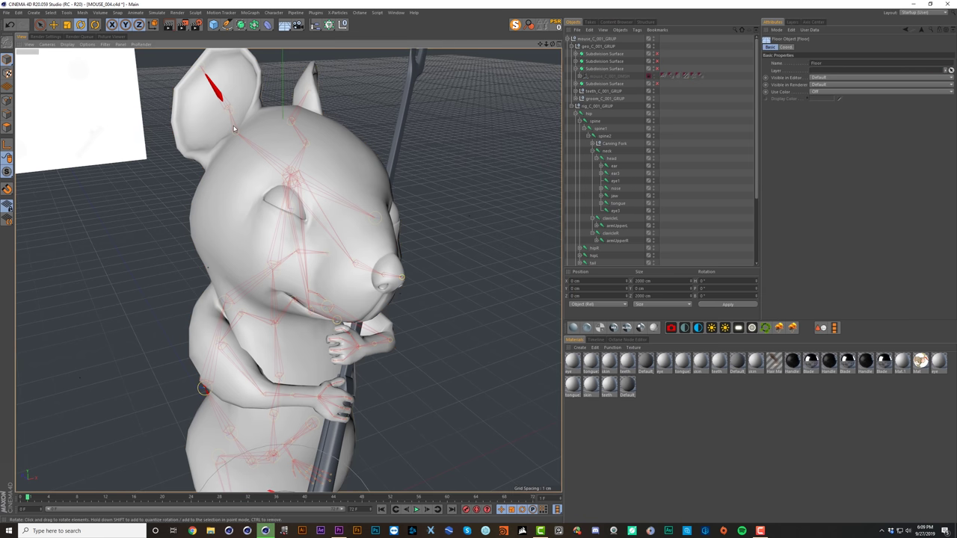
pyautogui.keyDown('alt'); pyautogui.moveTo(236, 155); pyautogui.dragTo(317, 204); pyautogui.keyUp('alt')
pyautogui.press('e')
pyautogui.moveTo(347, 157); pyautogui.dragTo(389, 240)
# Step: Rotate the mouse's left ear joint to a heading of about -42° so the ear faces forward, and move it outward
pyautogui.press('r')
pyautogui.click(385, 238)
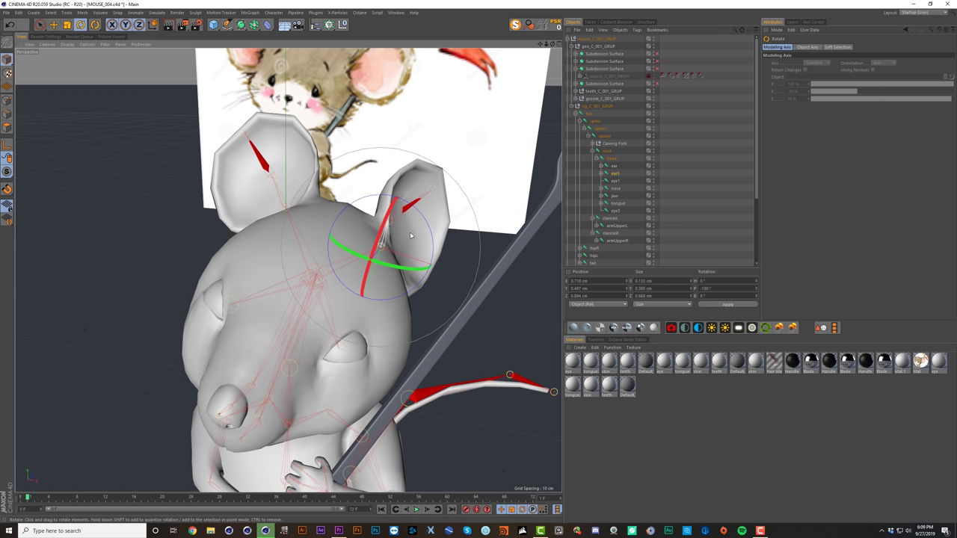
pyautogui.moveTo(410, 250); pyautogui.dragTo(401, 229)
pyautogui.press('e')
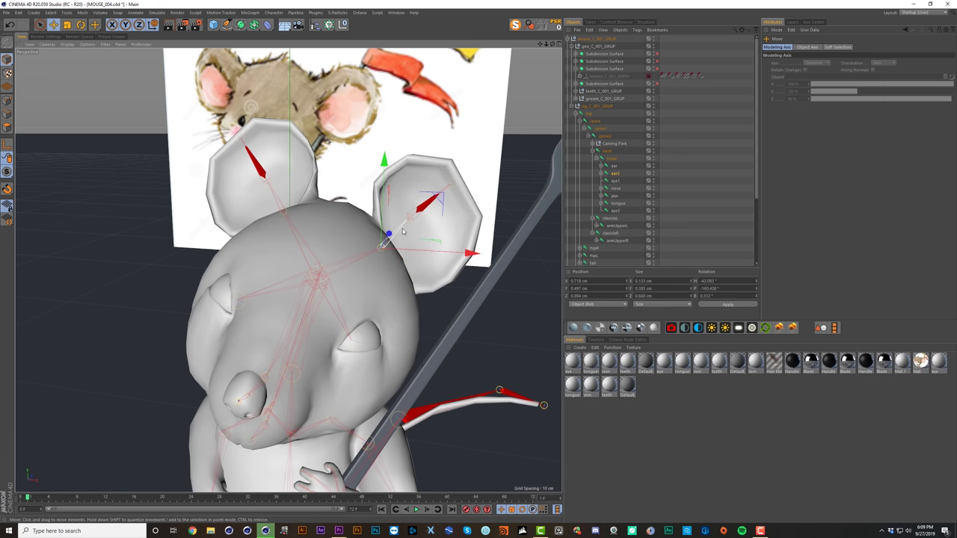
pyautogui.moveTo(442, 202); pyautogui.dragTo(470, 199)
# Step: Unlock the mesh layer and select mouse_C_001_DMSH for polygon editing
pyautogui.keyDown('alt'); pyautogui.moveTo(368, 237); pyautogui.dragTo(279, 268); pyautogui.keyUp('alt')
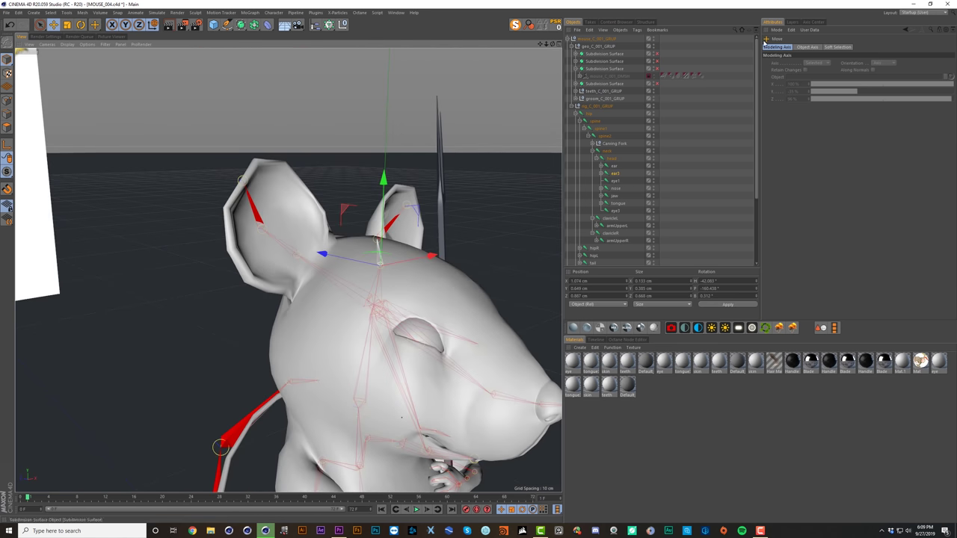
pyautogui.click(793, 22)
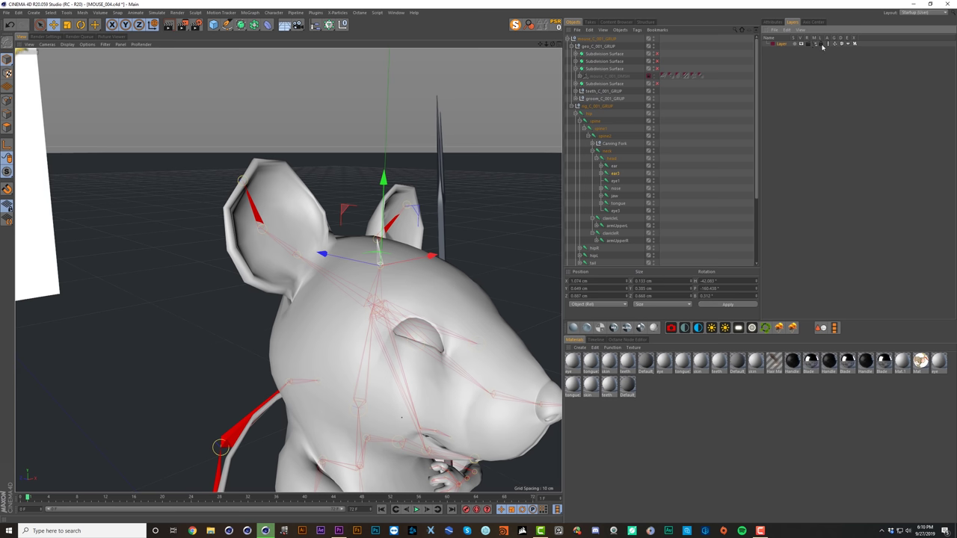
pyautogui.click(612, 76)
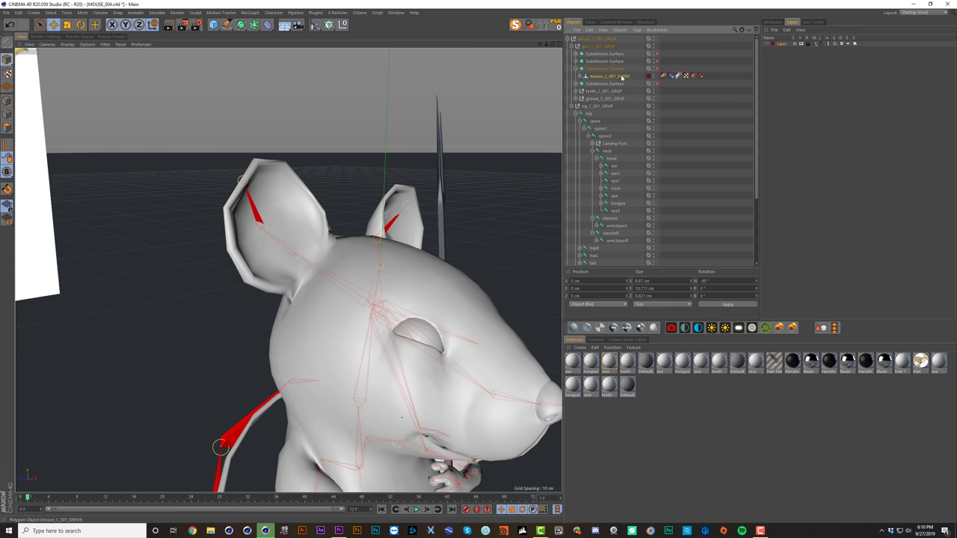
pyautogui.press('space')
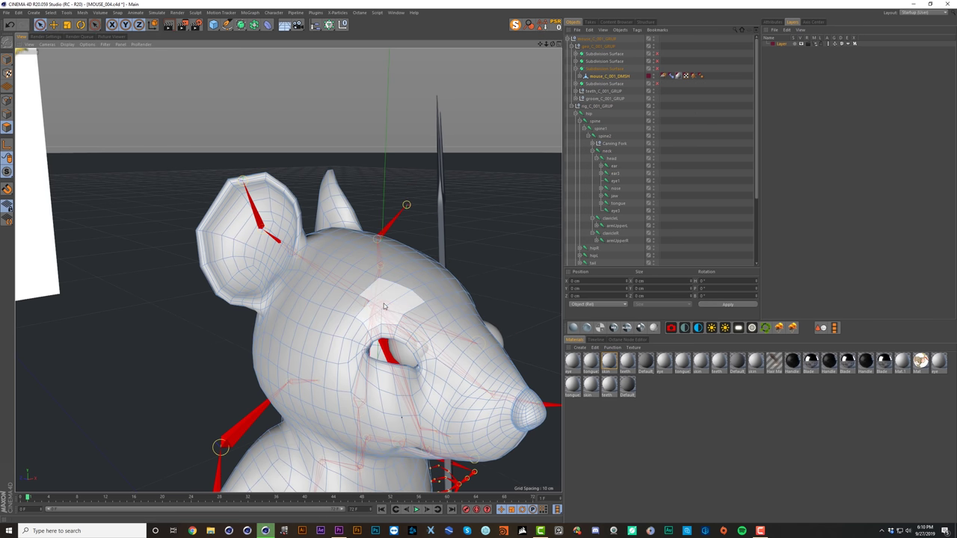
# Step: Loop-select the ring of polygons around the base of the mouse's right ear
pyautogui.keyDown('alt'); pyautogui.moveTo(303, 277); pyautogui.dragTo(324, 277); pyautogui.keyUp('alt')
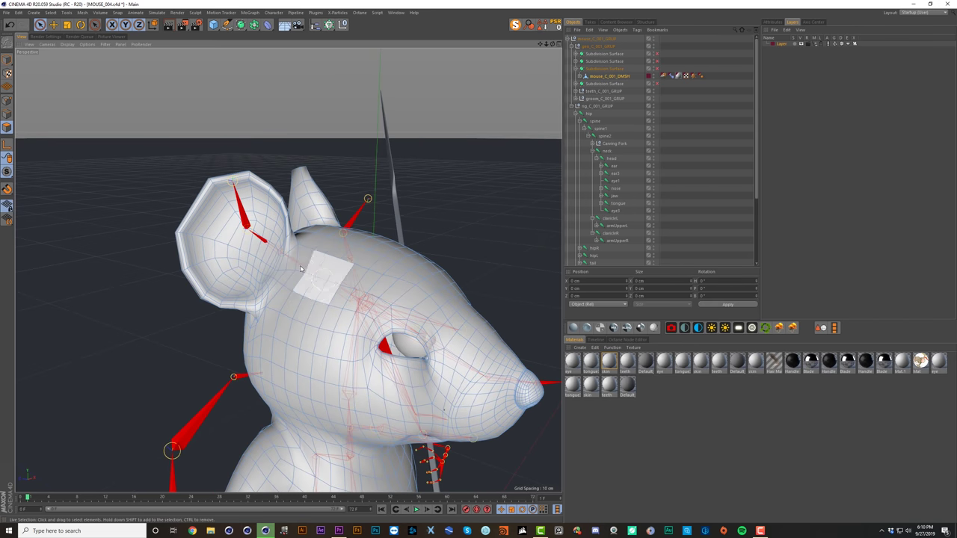
pyautogui.keyDown('alt'); pyautogui.moveTo(287, 255); pyautogui.dragTo(288, 249, button='right'); pyautogui.keyUp('alt')
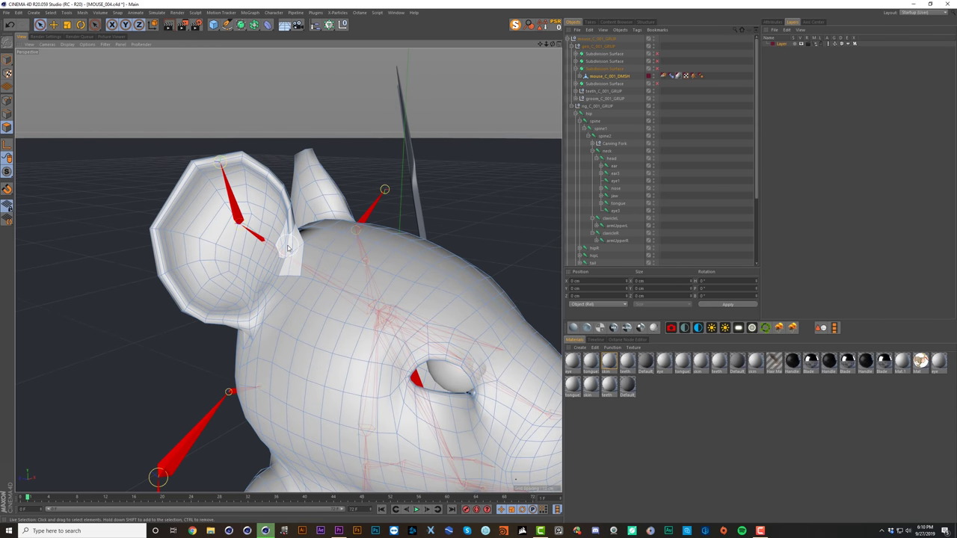
pyautogui.press('u')
pyautogui.press('l')
pyautogui.keyDown('alt'); pyautogui.moveTo(288, 248); pyautogui.dragTo(471, 228); pyautogui.keyUp('alt')
pyautogui.keyDown('alt'); pyautogui.moveTo(241, 244); pyautogui.dragTo(263, 240, button='right'); pyautogui.keyUp('alt')
pyautogui.scroll(2, 255, 235)
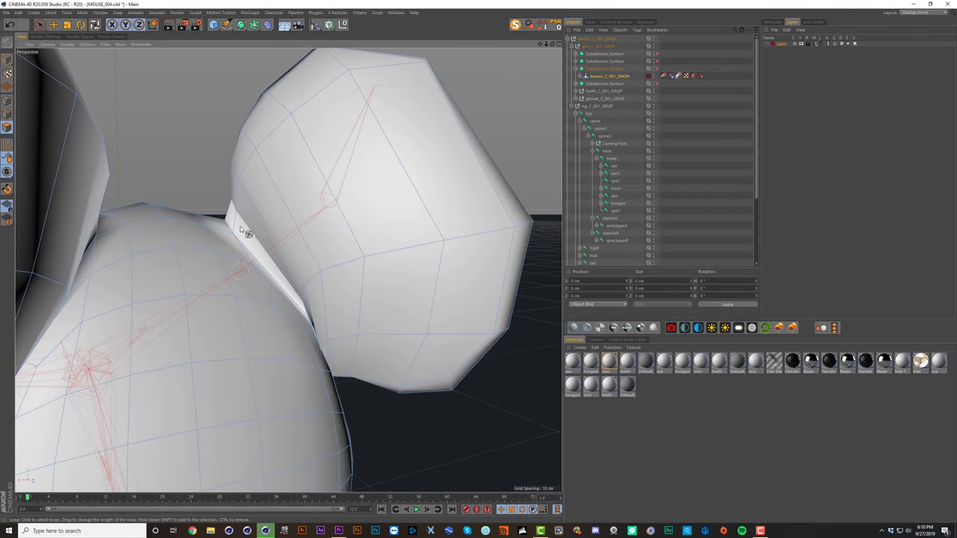
pyautogui.click(242, 229)
pyautogui.keyDown('alt'); pyautogui.moveTo(243, 230); pyautogui.dragTo(136, 255); pyautogui.keyUp('alt')
pyautogui.keyDown('alt'); pyautogui.moveTo(231, 258); pyautogui.dragTo(218, 283, button='right'); pyautogui.keyUp('alt')
pyautogui.keyDown('alt'); pyautogui.moveTo(262, 261); pyautogui.dragTo(314, 238, button='middle'); pyautogui.keyUp('alt')
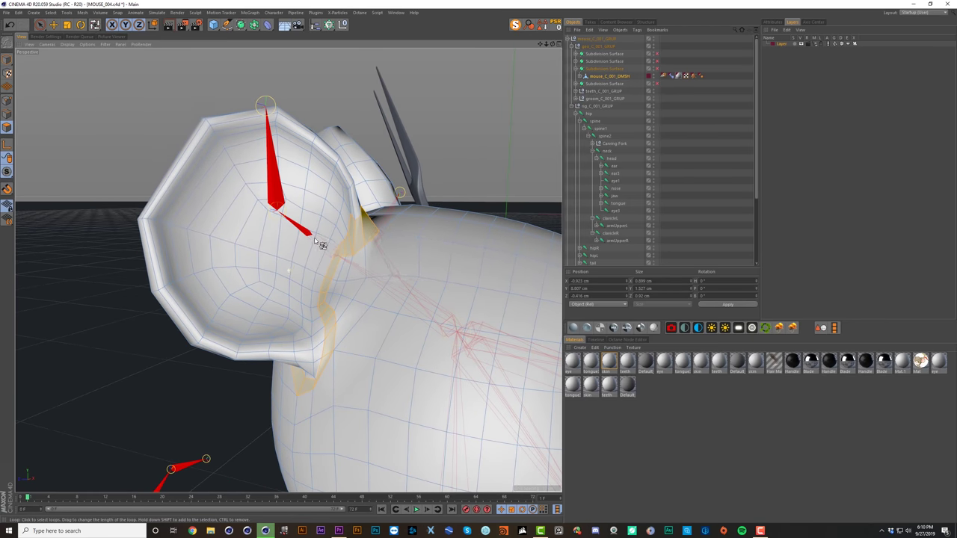
# Step: Extend the selection to the whole right ear by filling the area enclosed by the loop
pyautogui.press('u')
pyautogui.press('f')
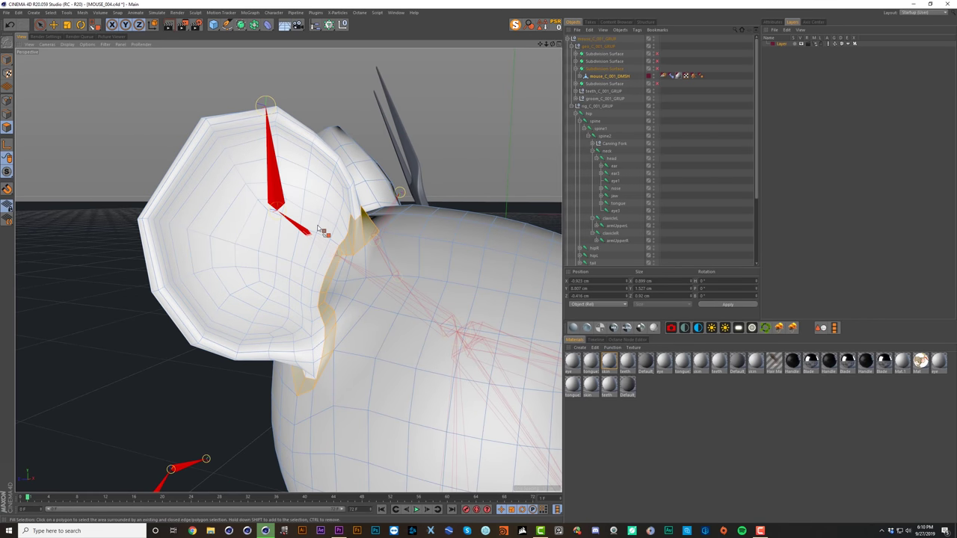
pyautogui.click(324, 231)
pyautogui.keyDown('alt'); pyautogui.moveTo(376, 248); pyautogui.dragTo(352, 244); pyautogui.keyUp('alt')
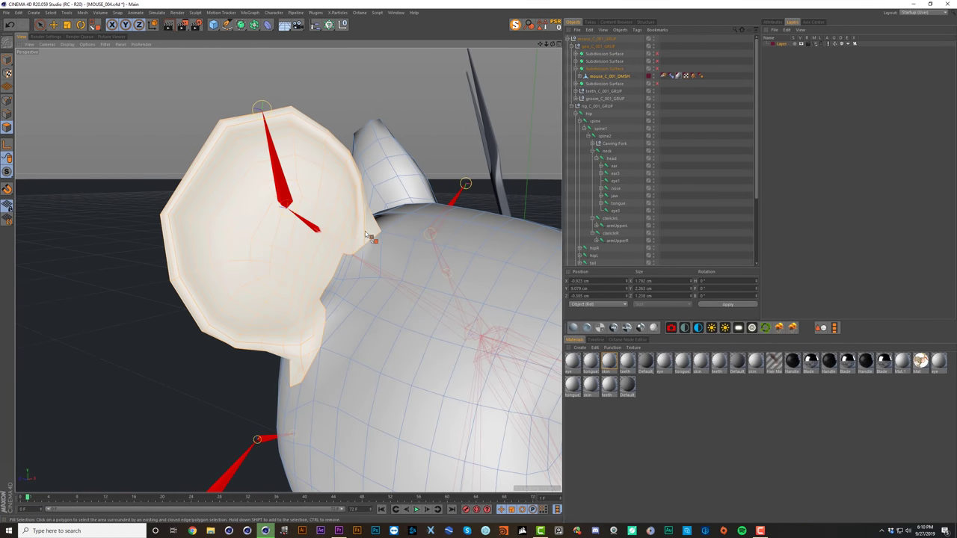
# Step: Try to scale up the selected right ear polygons uniformly
pyautogui.press('space')
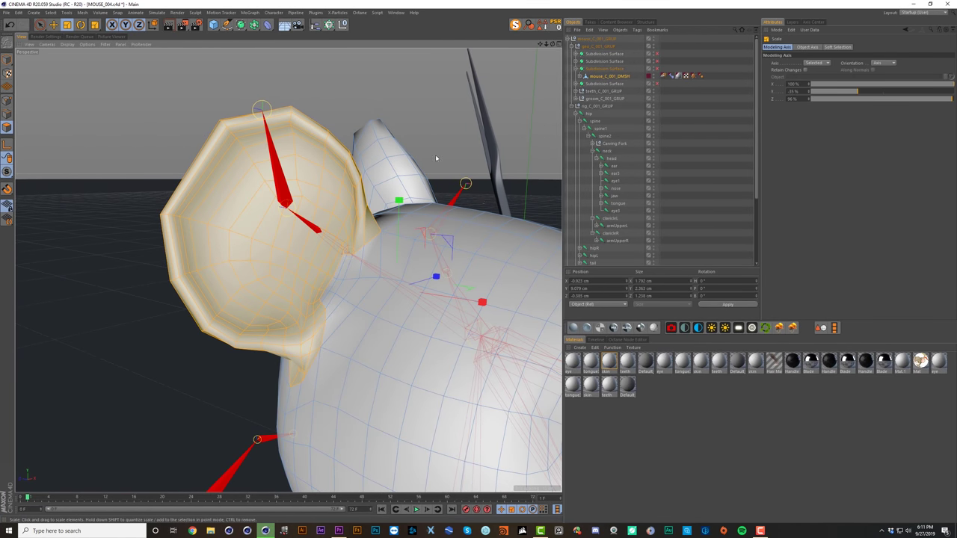
pyautogui.moveTo(450, 170); pyautogui.dragTo(589, 160)
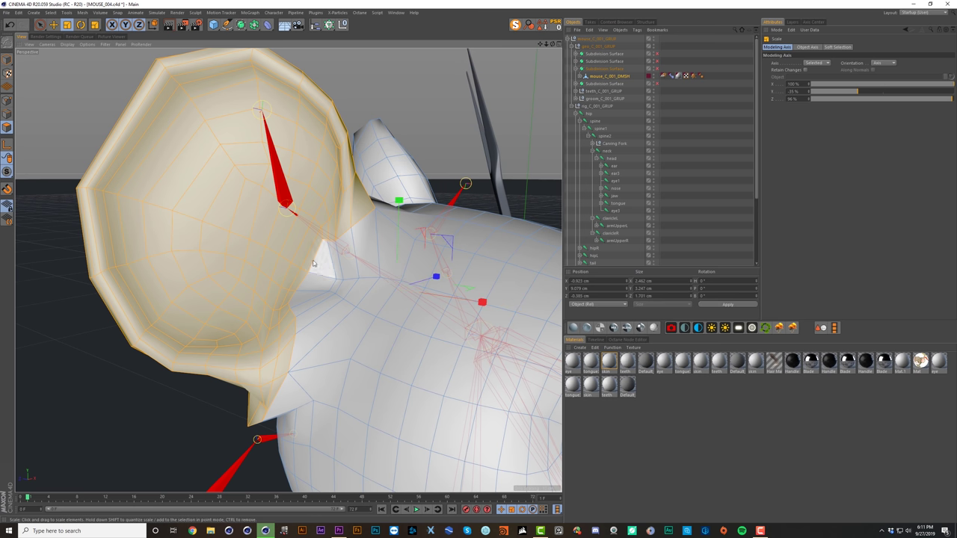
pyautogui.moveTo(313, 264); pyautogui.dragTo(354, 266)
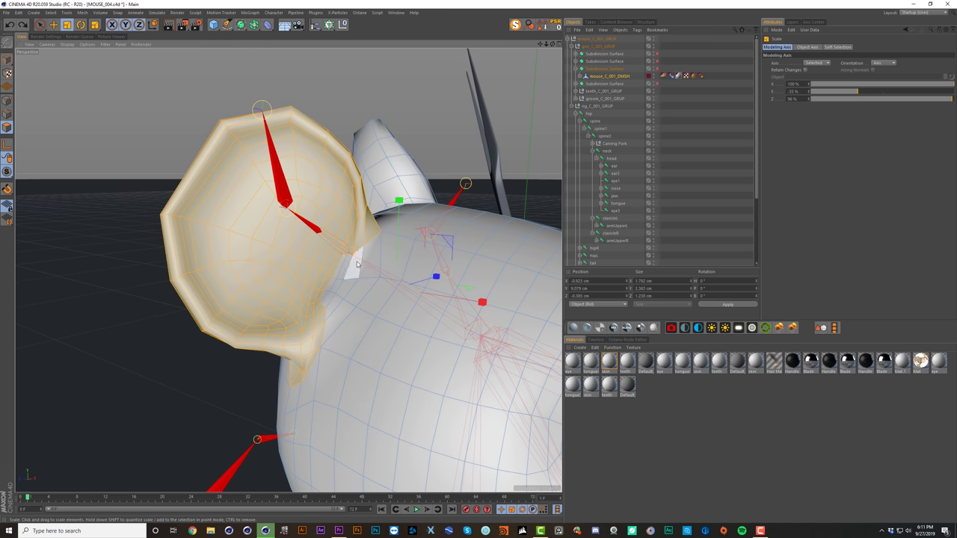
# Step: Enable soft selection for the Scale tool and try enlarging the right ear with it
pyautogui.click(838, 47)
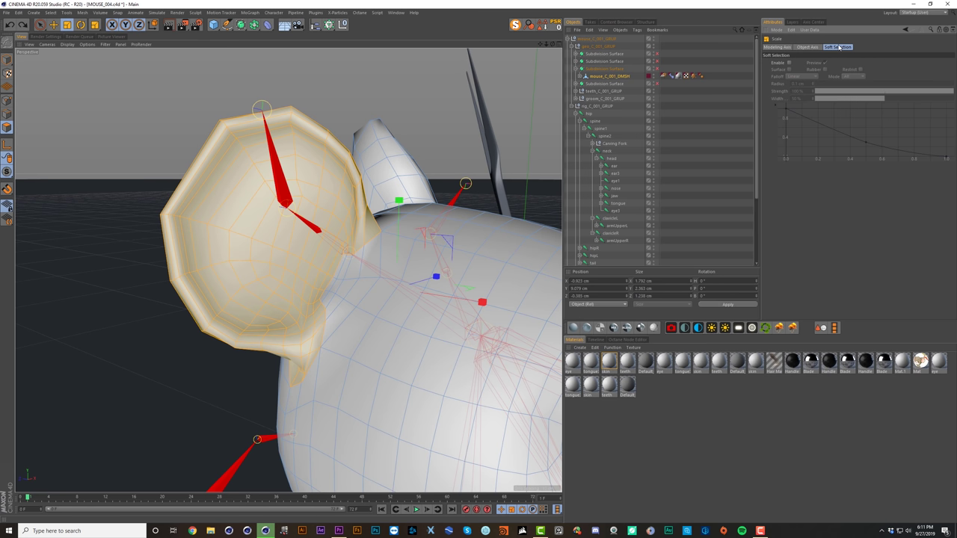
pyautogui.click(791, 63)
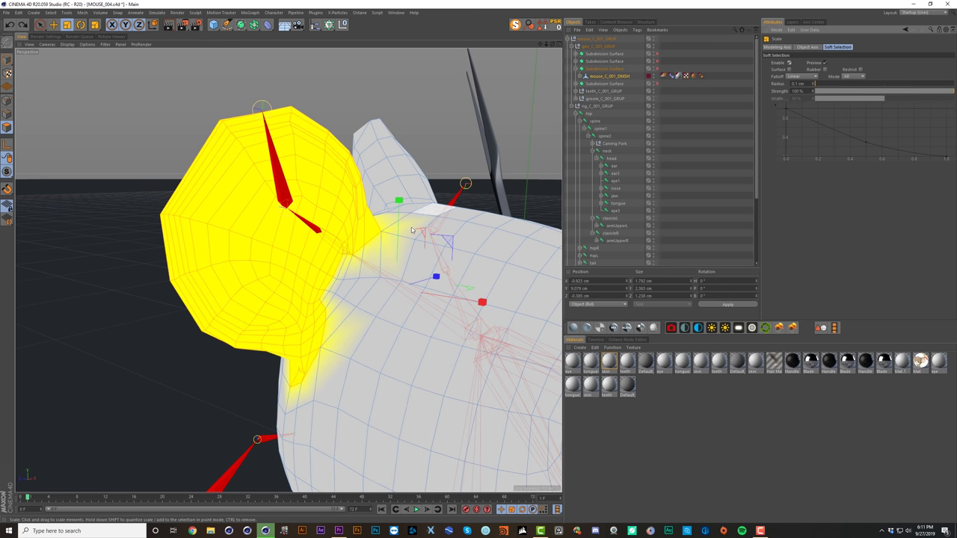
pyautogui.moveTo(393, 248); pyautogui.dragTo(545, 222)
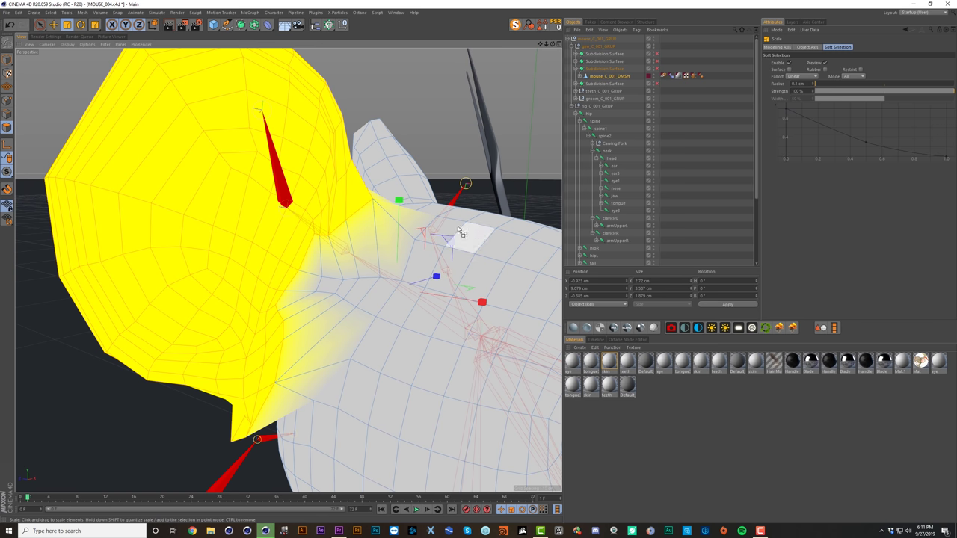
pyautogui.hotkey('ctrl', 'z')
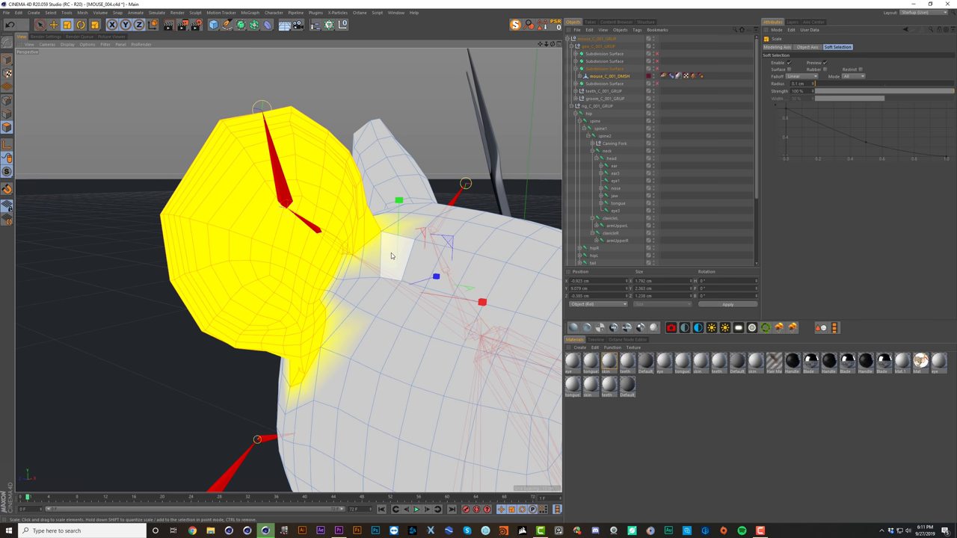
# Step: Shrink the polygon selection away from the head so it excludes the rings at the right ear's base
pyautogui.hotkey('ctrl', 'z')
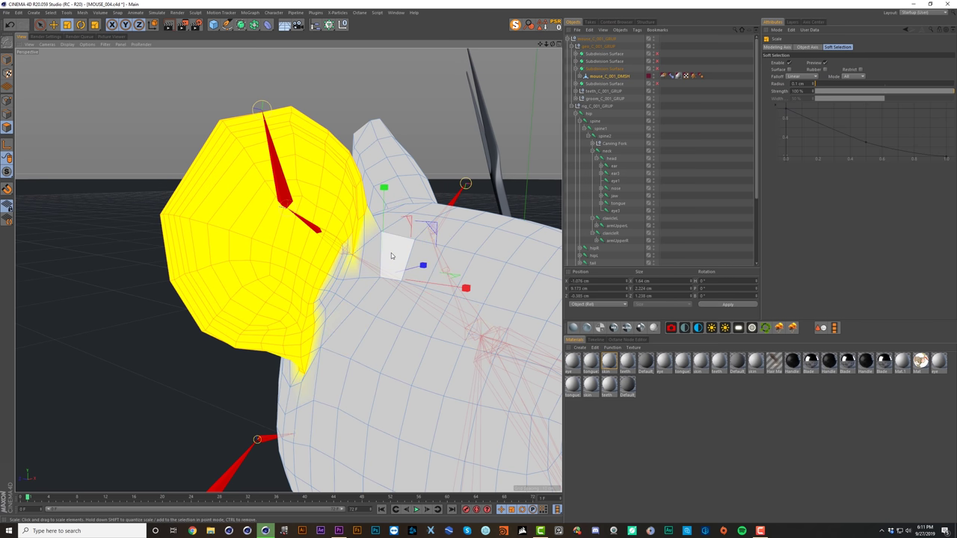
pyautogui.hotkey('ctrl', 'z')
pyautogui.moveTo(471, 243); pyautogui.dragTo(532, 258)
pyautogui.hotkey('ctrl', 'z')
pyautogui.moveTo(378, 289)
pyautogui.keyDown('alt'); pyautogui.mouseDown()
pyautogui.moveTo(404, 326)
pyautogui.moveTo(396, 286)
pyautogui.mouseUp(); pyautogui.keyUp('alt')
pyautogui.hotkey('ctrl', 'shift', 'z')
# Step: Set the modeling axis to 0% on X, Y and Z and try scaling the ear from its center
pyautogui.click(777, 47)
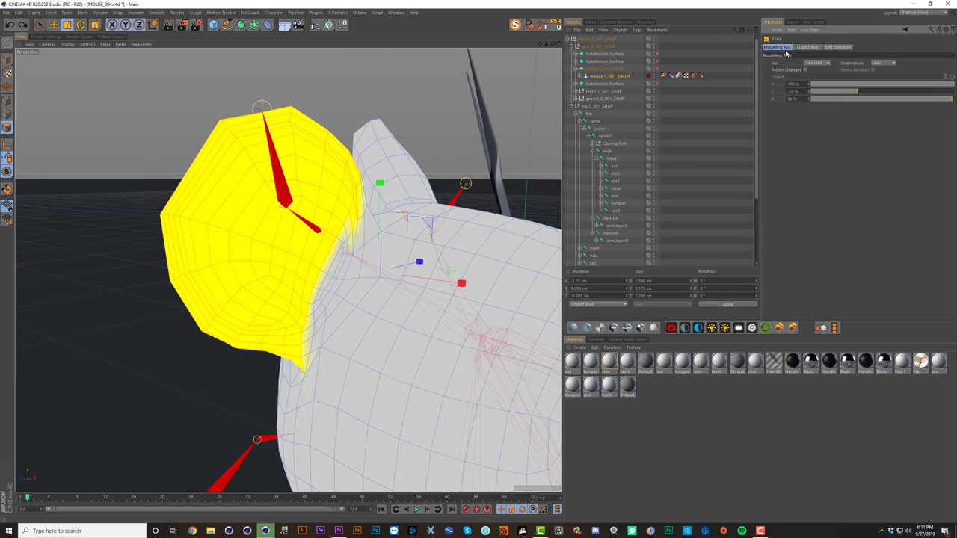
pyautogui.moveTo(868, 96); pyautogui.dragTo(884, 97)
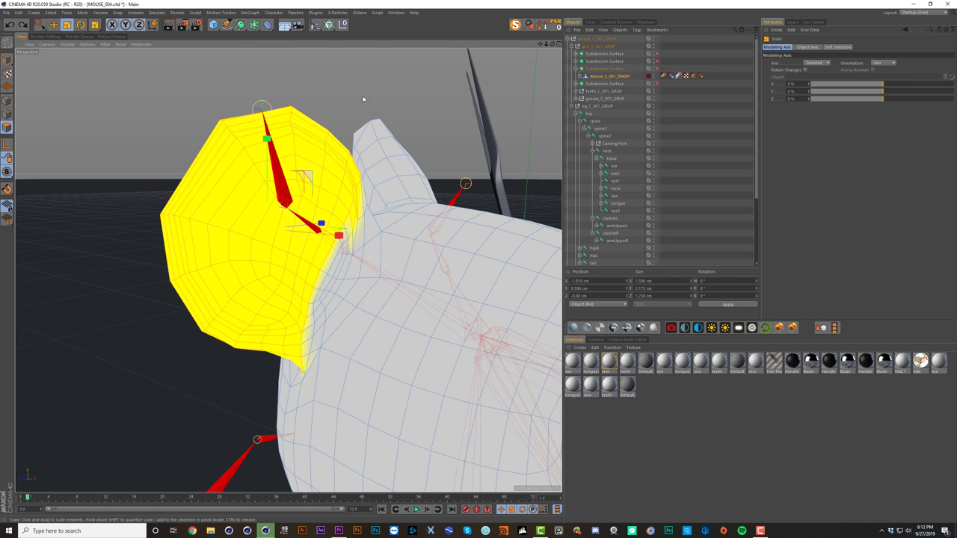
pyautogui.moveTo(364, 99); pyautogui.dragTo(512, 84)
pyautogui.hotkey('ctrl', 'z')
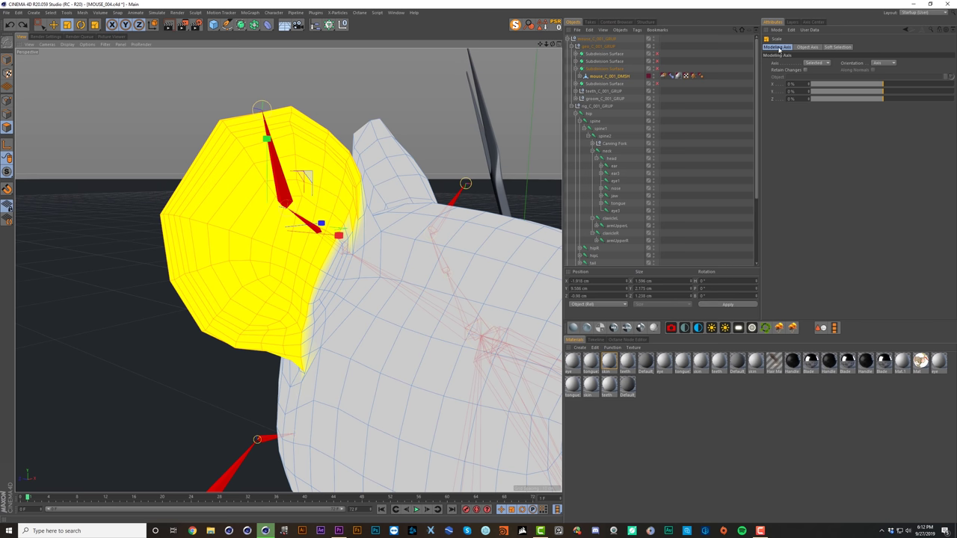
# Step: Set the modeling axis to X 100%, Y -36% and Z -15% so it sits where the ear meets the head
pyautogui.moveTo(877, 84); pyautogui.dragTo(954, 84)
pyautogui.keyDown('alt'); pyautogui.moveTo(369, 249); pyautogui.dragTo(307, 276); pyautogui.keyUp('alt')
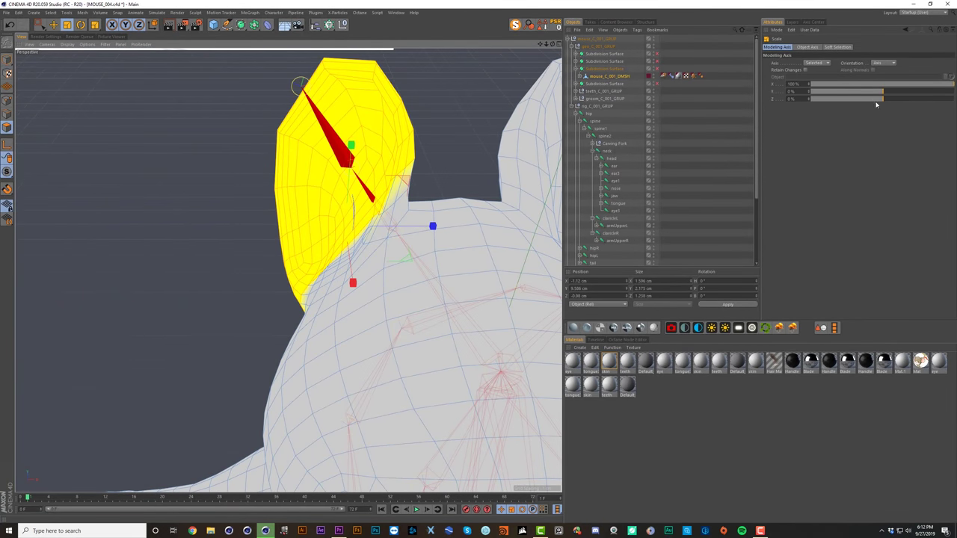
pyautogui.moveTo(877, 104); pyautogui.dragTo(873, 105)
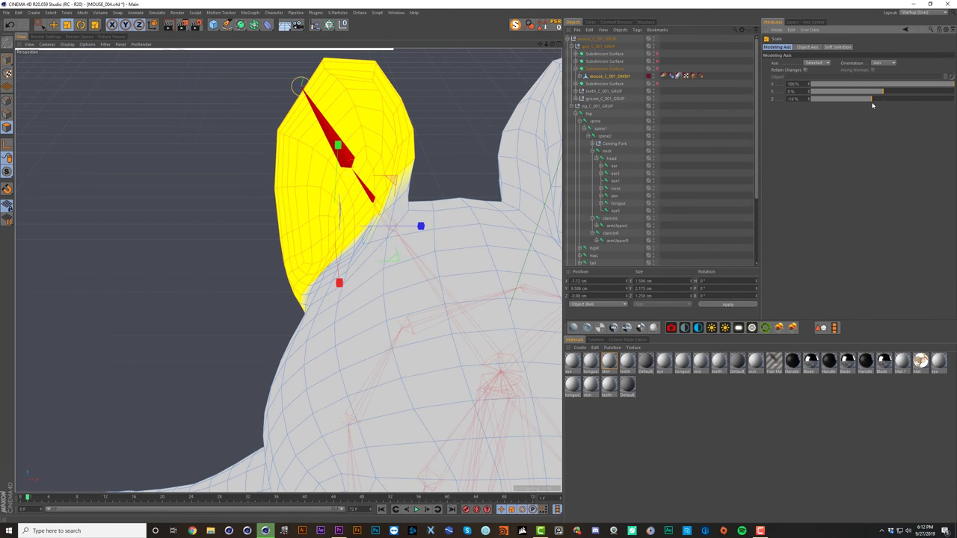
pyautogui.keyDown('alt'); pyautogui.moveTo(314, 271); pyautogui.dragTo(421, 242); pyautogui.keyUp('alt')
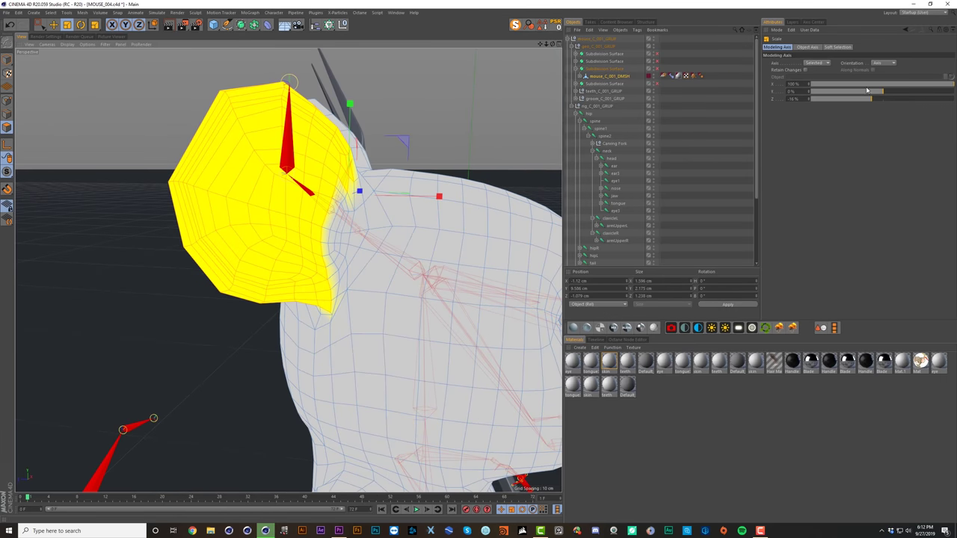
pyautogui.moveTo(869, 101)
pyautogui.mouseDown()
pyautogui.moveTo(881, 104)
pyautogui.moveTo(872, 103)
pyautogui.mouseUp()
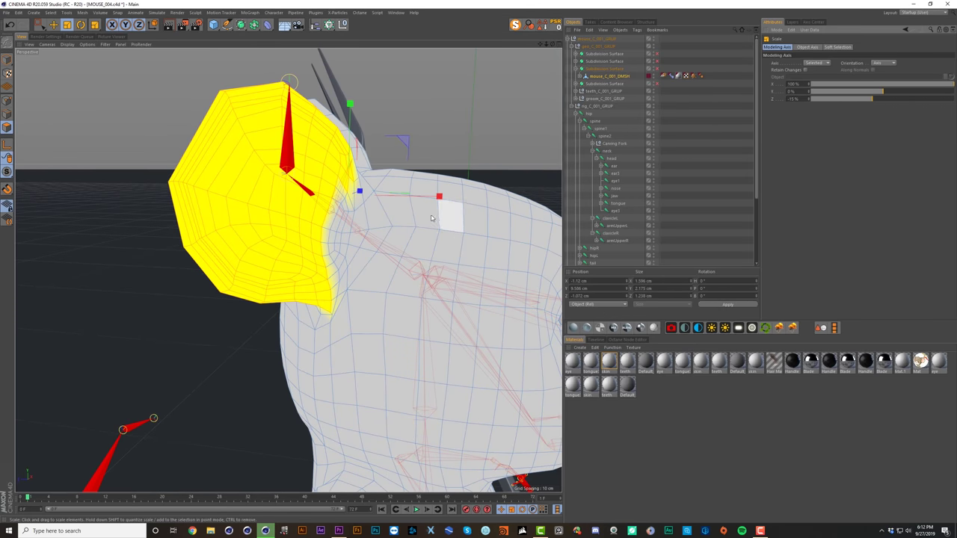
pyautogui.keyDown('alt'); pyautogui.moveTo(380, 226); pyautogui.dragTo(314, 247); pyautogui.keyUp('alt')
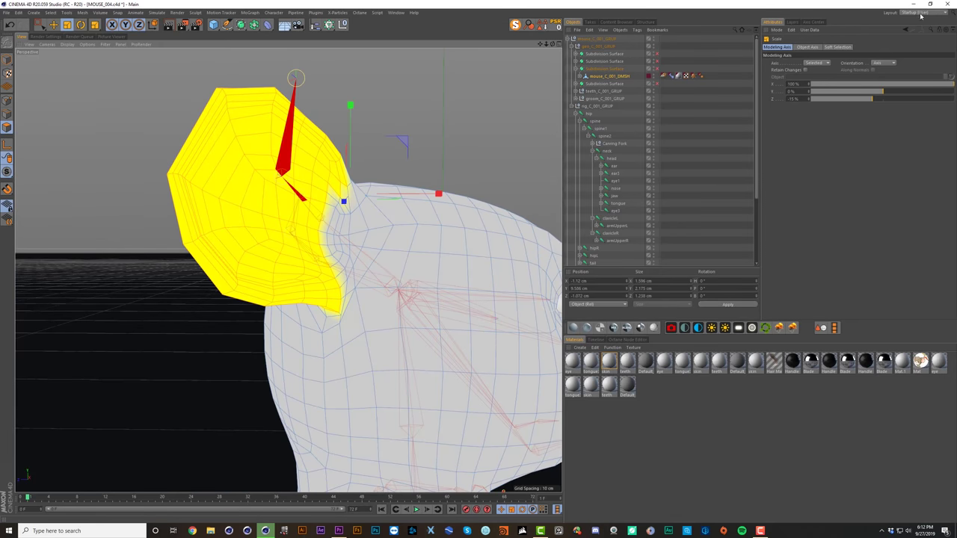
pyautogui.moveTo(869, 89)
pyautogui.mouseDown()
pyautogui.moveTo(894, 91)
pyautogui.moveTo(856, 94)
pyautogui.mouseUp()
# Step: Try enlarging the right ear from the adjusted axis and moving it along Z, and deselect the mesh to check the shape
pyautogui.keyDown('alt'); pyautogui.moveTo(302, 253); pyautogui.dragTo(416, 234); pyautogui.keyUp('alt')
pyautogui.moveTo(410, 231); pyautogui.dragTo(344, 236)
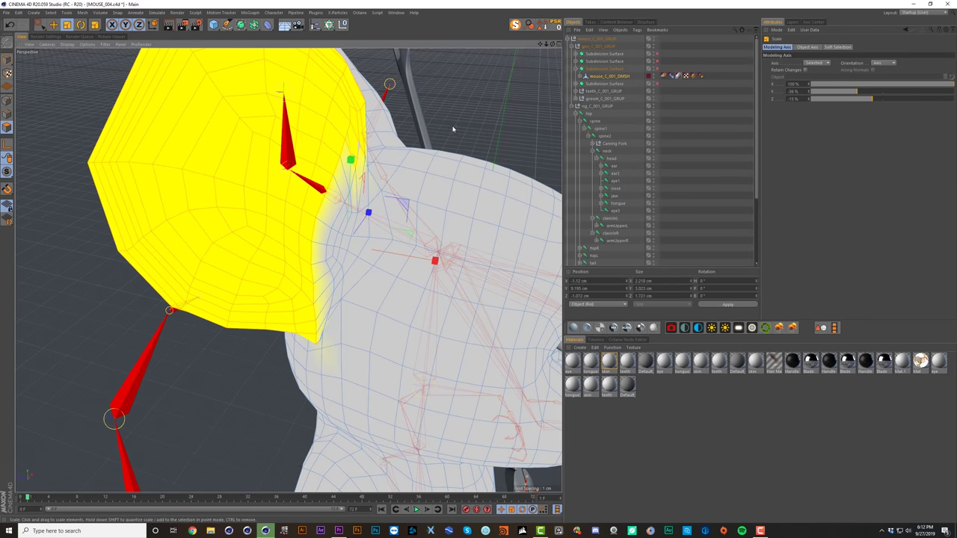
pyautogui.press('e')
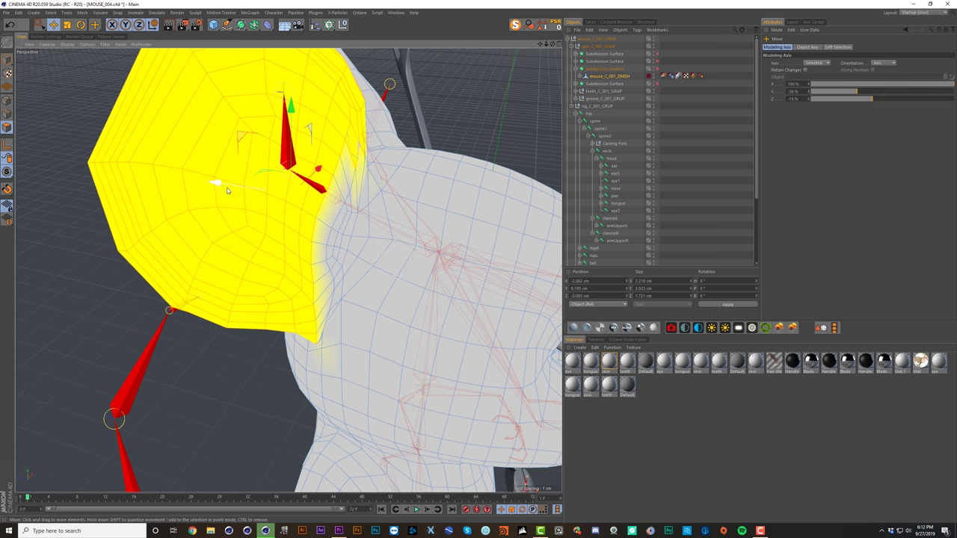
pyautogui.moveTo(219, 183); pyautogui.dragTo(278, 214)
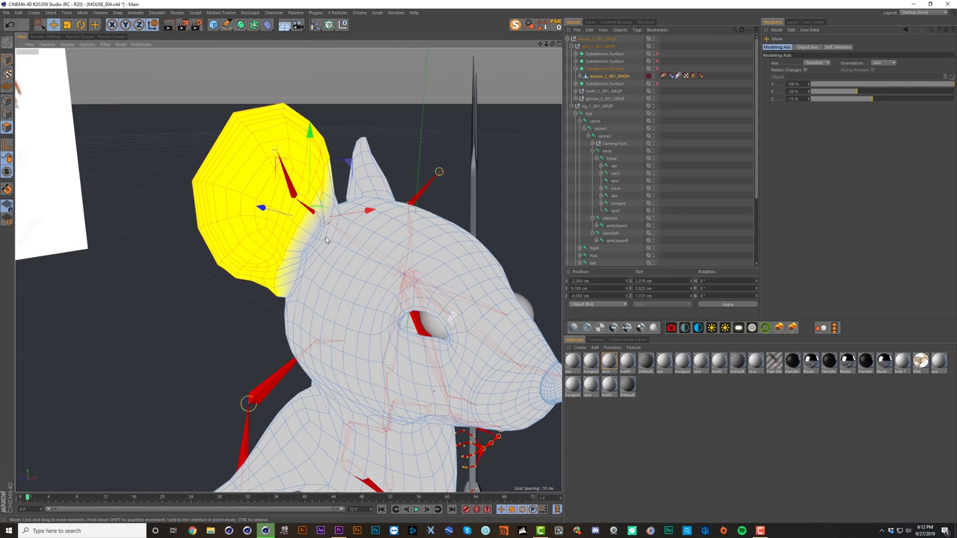
pyautogui.click(698, 103)
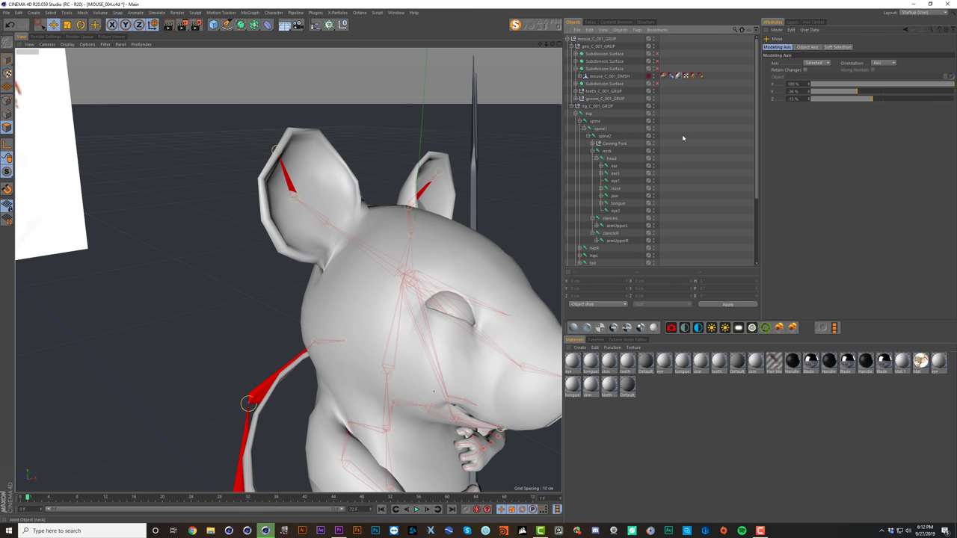
# Step: Switch the Pose Morph tag of mouse_C_001_DMSH to Edit mode and add a new pose
pyautogui.click(611, 77)
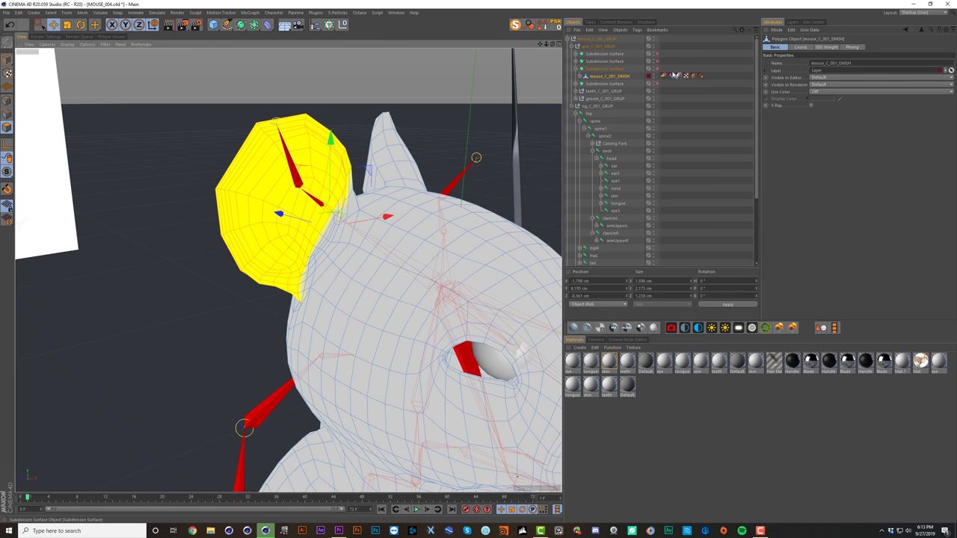
pyautogui.click(671, 77)
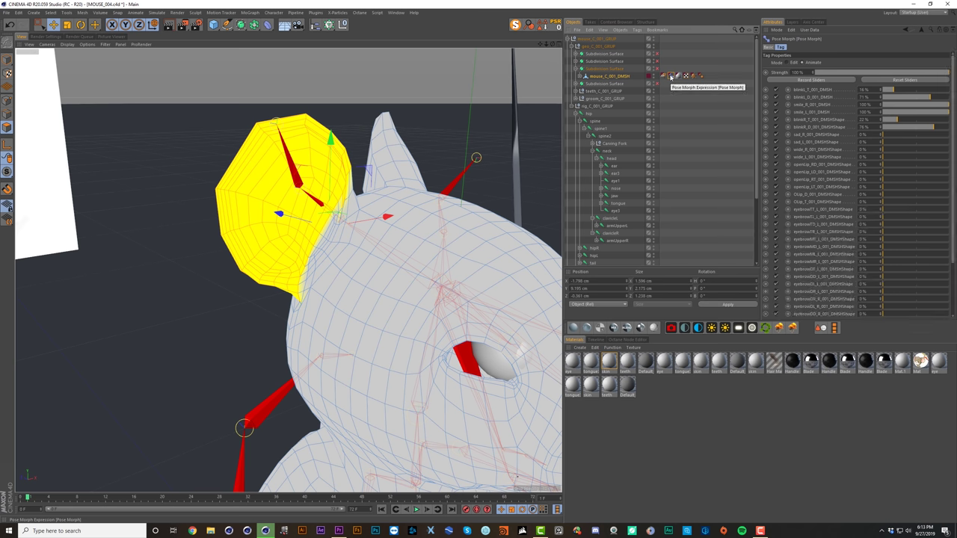
pyautogui.click(789, 62)
pyautogui.click(863, 124)
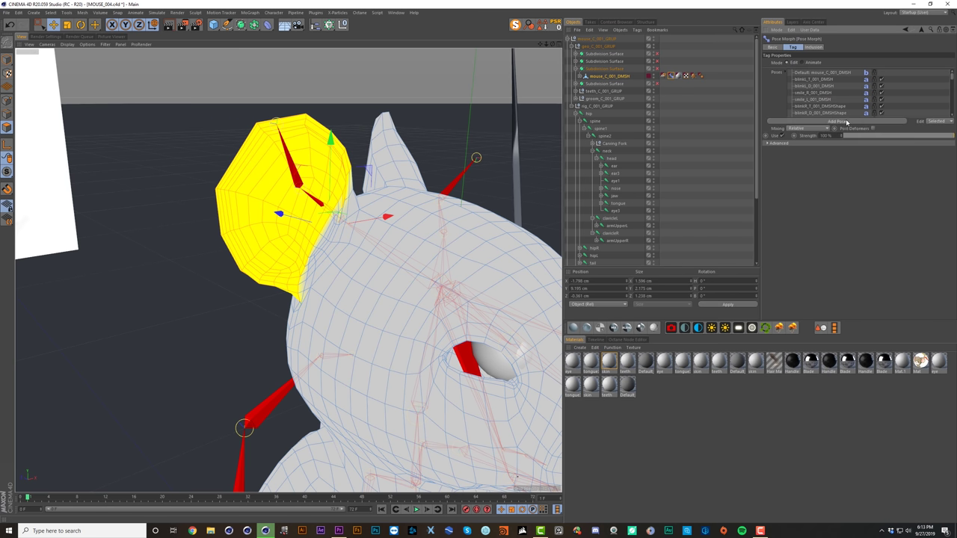
pyautogui.scroll(-5, 812, 105)
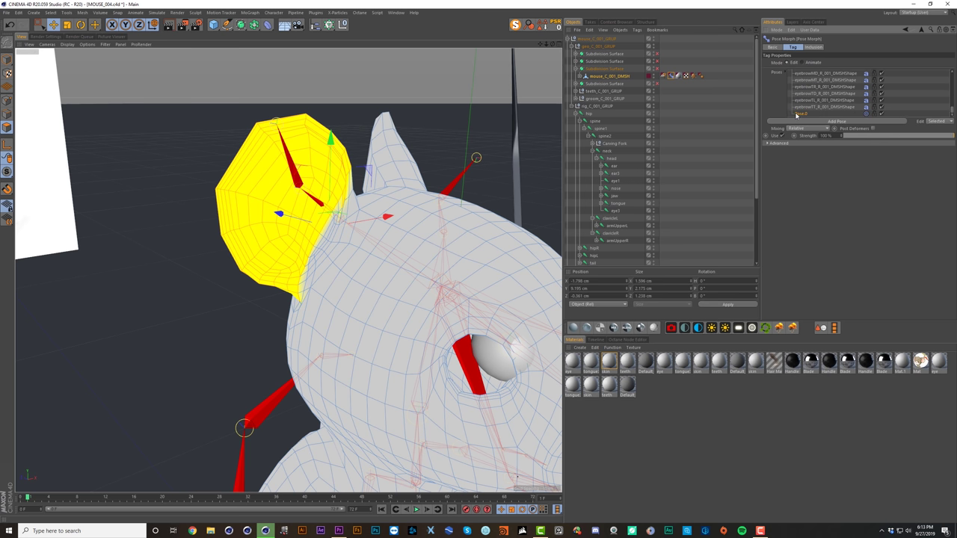
# Step: Rename the new pose EAR EMBIGGEN
pyautogui.doubleClick(796, 114)
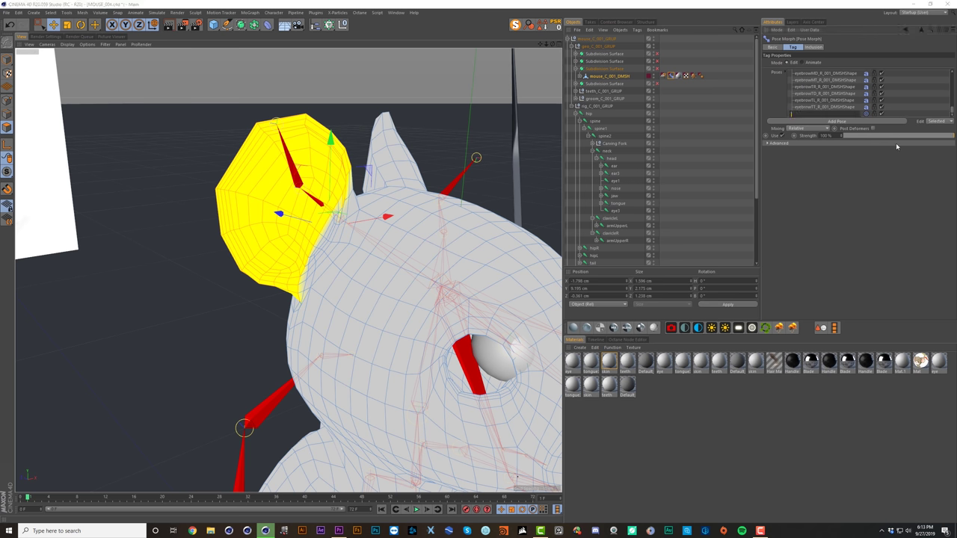
pyautogui.write('EAR EMBIGGEN')
pyautogui.press('Return')
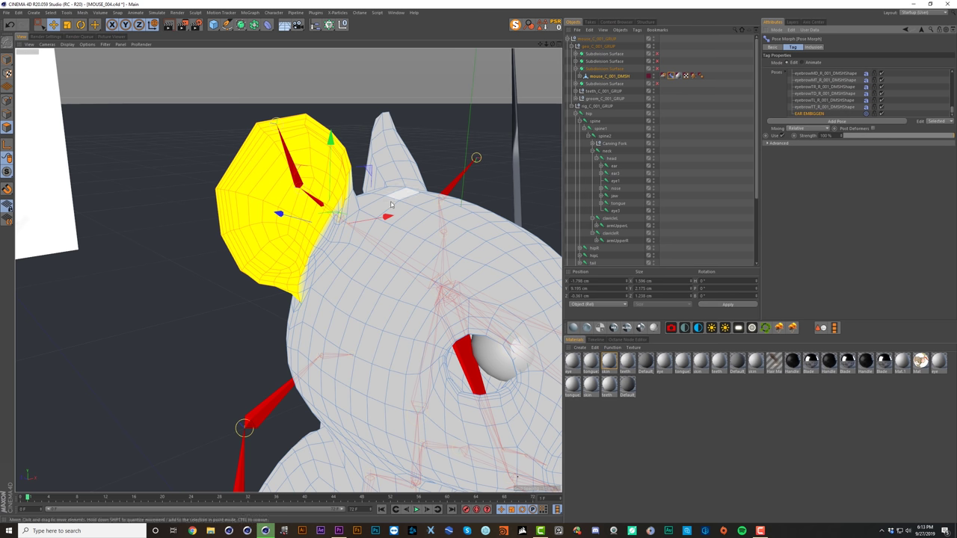
# Step: Try to scale up the right ear polygons in the EAR EMBIGGEN pose
pyautogui.press('t')
pyautogui.keyDown('alt'); pyautogui.moveTo(374, 230); pyautogui.dragTo(486, 193); pyautogui.keyUp('alt')
pyautogui.press('e')
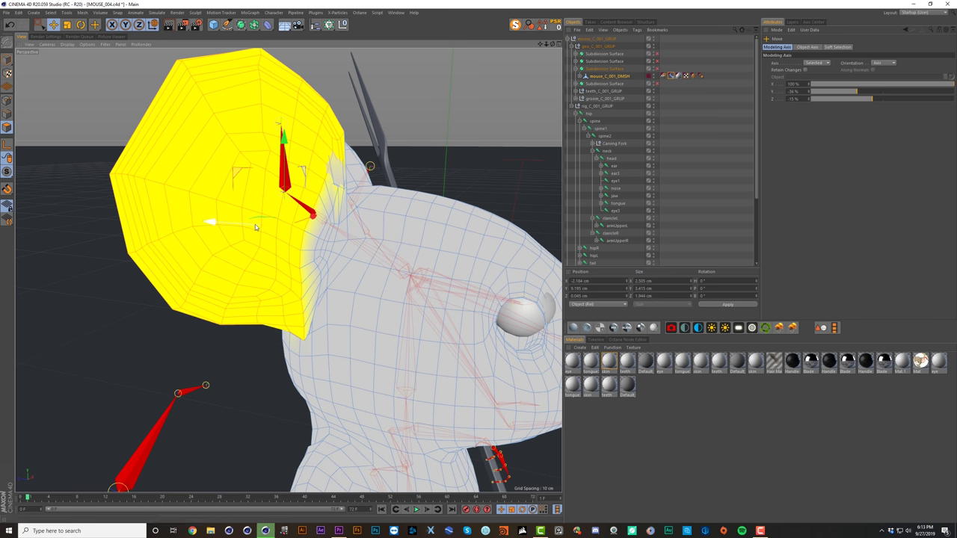
pyautogui.hotkey('ctrl', 'z')
# Step: Try scaling the right ear polygons up further and shifting them along the Z axis
pyautogui.press('t')
pyautogui.moveTo(414, 167); pyautogui.dragTo(519, 171)
pyautogui.press('e')
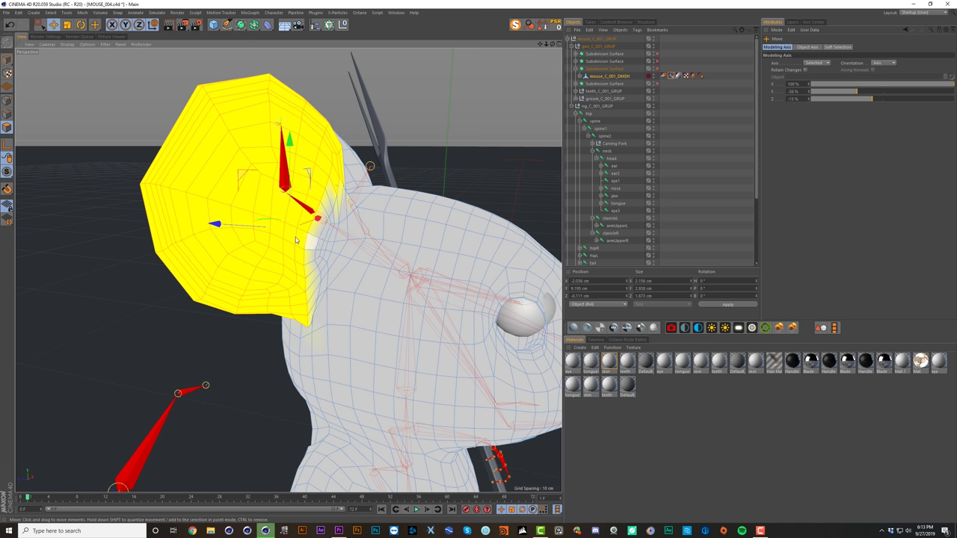
pyautogui.moveTo(307, 238); pyautogui.dragTo(288, 238)
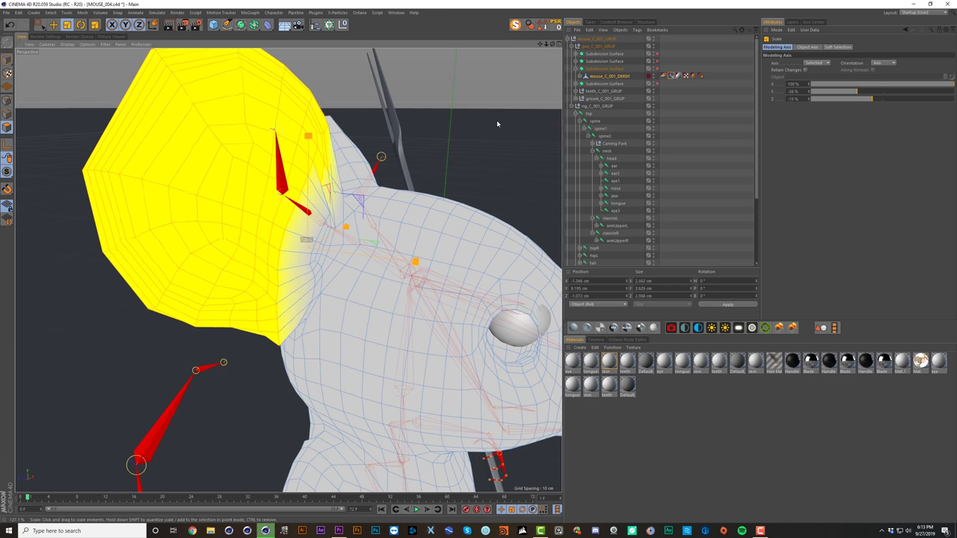
pyautogui.moveTo(498, 124); pyautogui.dragTo(480, 128)
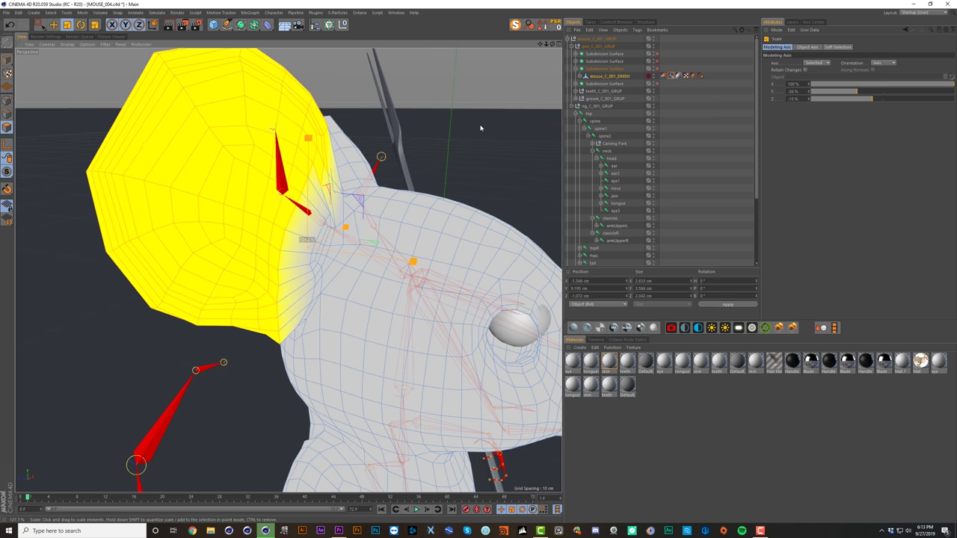
pyautogui.press('e')
pyautogui.moveTo(207, 214); pyautogui.dragTo(235, 219)
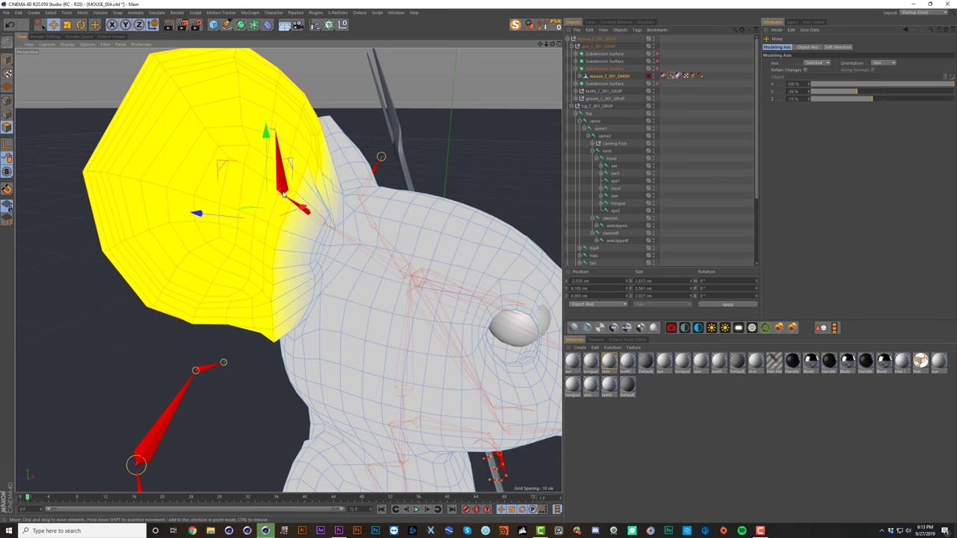
# Step: Enable the Subdivision Surface above mouse_C_001_DMSH and deselect the mesh to check the smoothed shape of the enlarged right ear
pyautogui.keyDown('alt'); pyautogui.moveTo(284, 194); pyautogui.dragTo(258, 179); pyautogui.keyUp('alt')
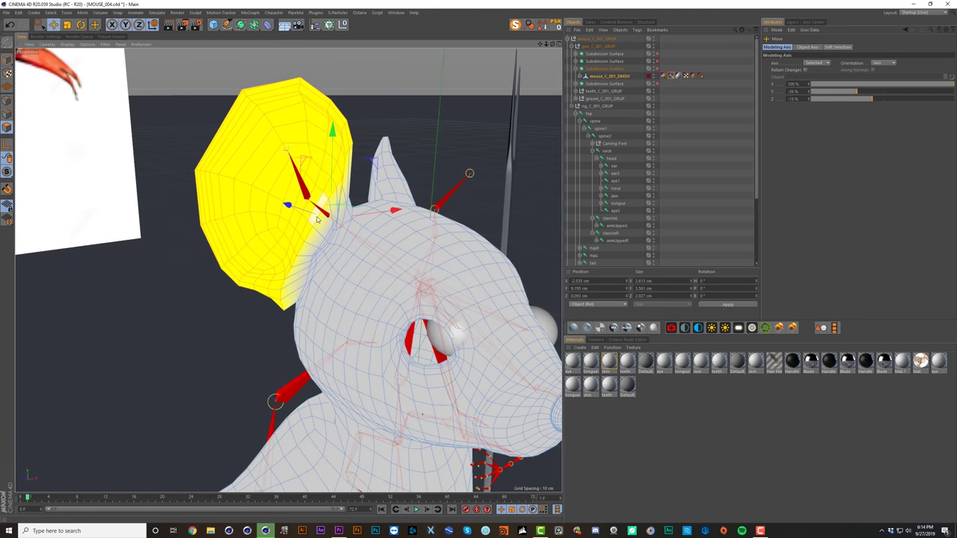
pyautogui.click(657, 69)
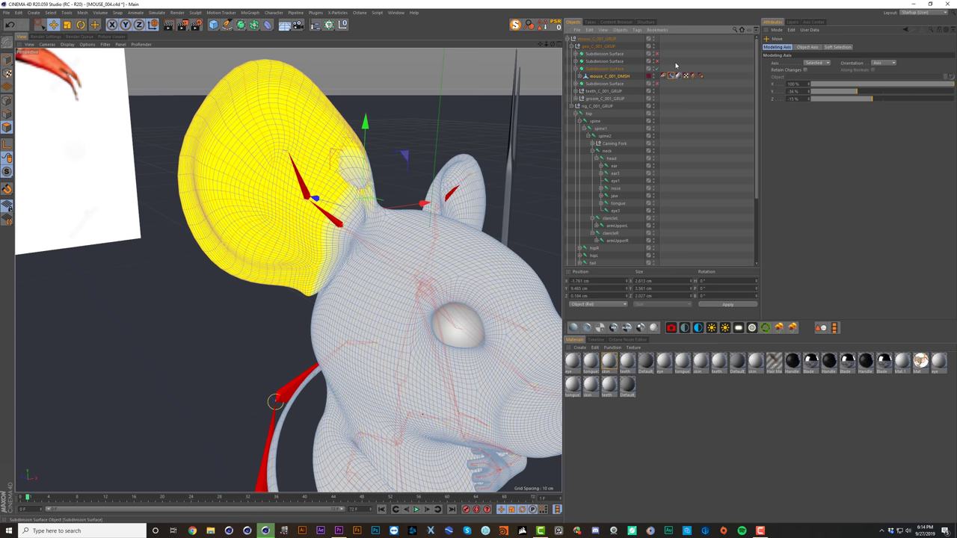
pyautogui.click(676, 66)
pyautogui.keyDown('alt'); pyautogui.moveTo(330, 185); pyautogui.dragTo(359, 171); pyautogui.keyUp('alt')
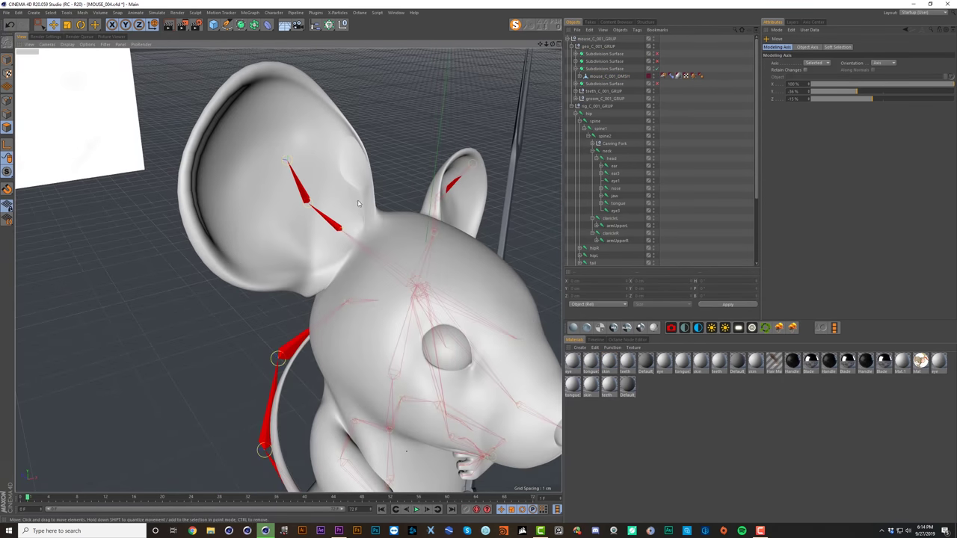
pyautogui.click(362, 188)
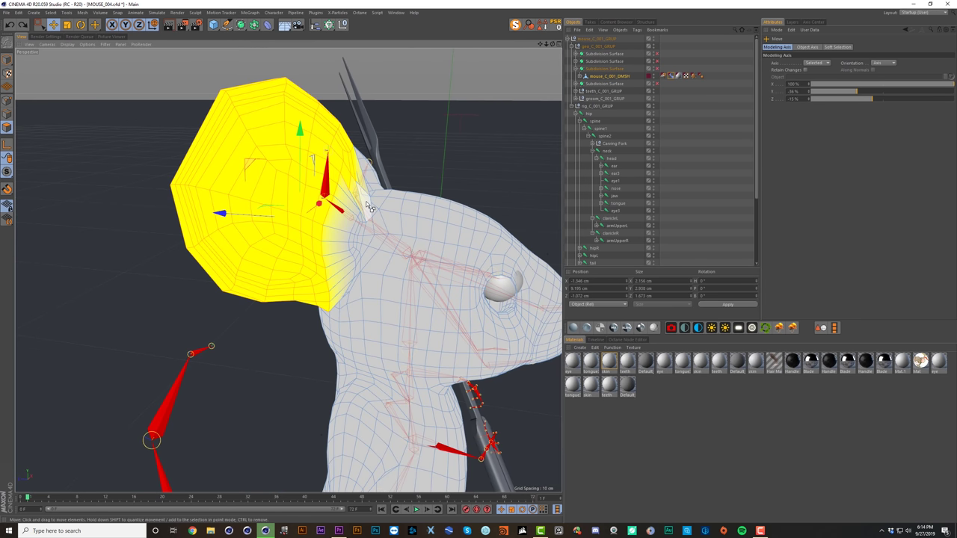
# Step: Undo the scaling and moves of the right ear polygons
pyautogui.hotkey('ctrl', 'z')
pyautogui.hotkey('ctrl', 'z')
pyautogui.hotkey('ctrl', 'z')
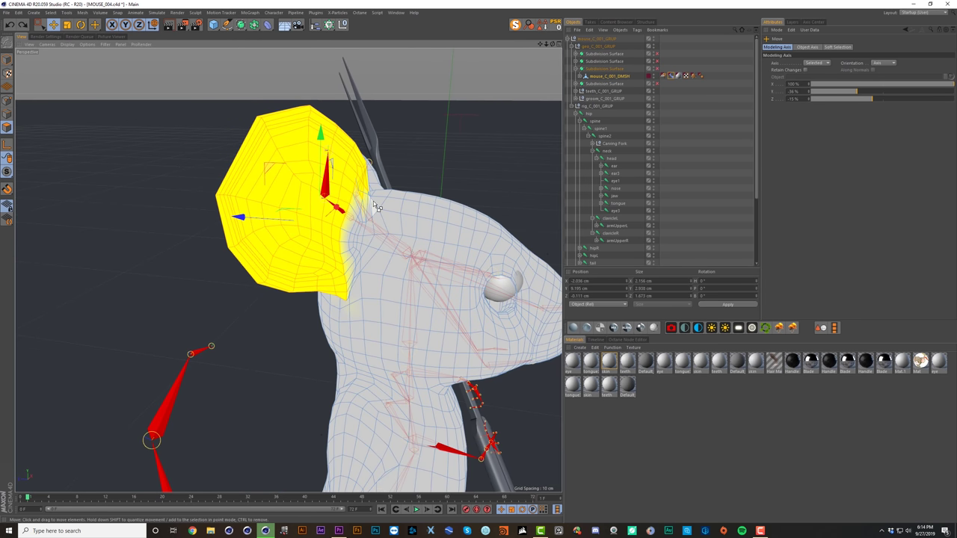
# Step: Refine the right ear polygon selection around the base of the ear with Live Selection
pyautogui.keyDown('alt'); pyautogui.moveTo(367, 205); pyautogui.dragTo(362, 208); pyautogui.keyUp('alt')
pyautogui.scroll(3, 364, 209)
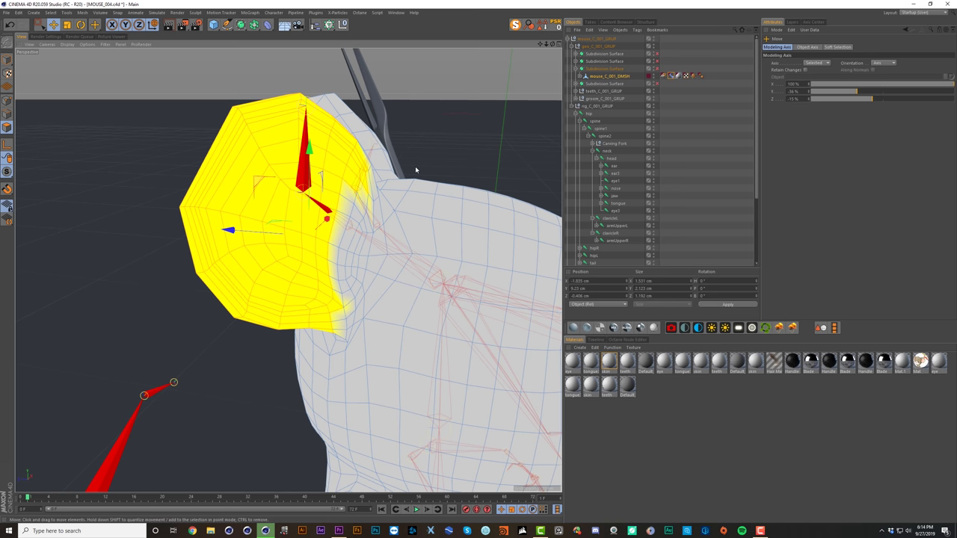
pyautogui.press('t')
pyautogui.keyDown('alt'); pyautogui.moveTo(369, 243); pyautogui.dragTo(362, 246); pyautogui.keyUp('alt')
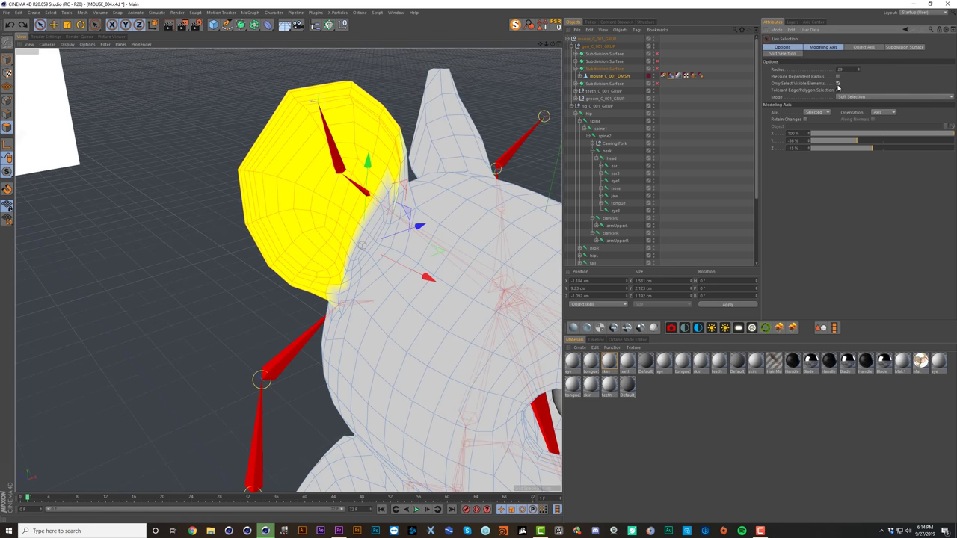
pyautogui.keyDown('alt'); pyautogui.moveTo(448, 209); pyautogui.dragTo(313, 252); pyautogui.keyUp('alt')
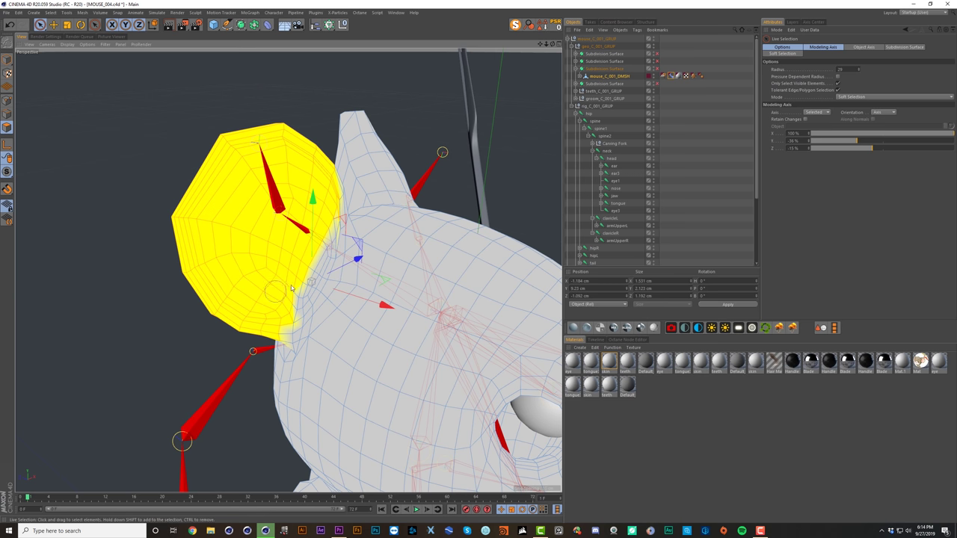
pyautogui.press('t')
pyautogui.keyDown('alt'); pyautogui.moveTo(291, 285); pyautogui.dragTo(192, 216); pyautogui.keyUp('alt')
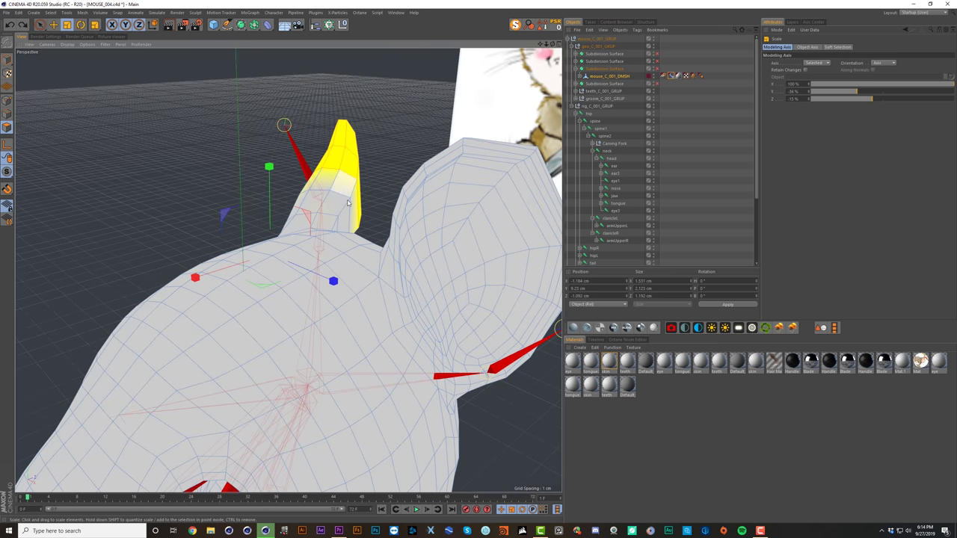
pyautogui.moveTo(348, 202)
pyautogui.keyDown('alt'); pyautogui.mouseDown()
pyautogui.moveTo(314, 179)
pyautogui.moveTo(334, 206)
pyautogui.mouseUp(); pyautogui.keyUp('alt')
pyautogui.press('space')
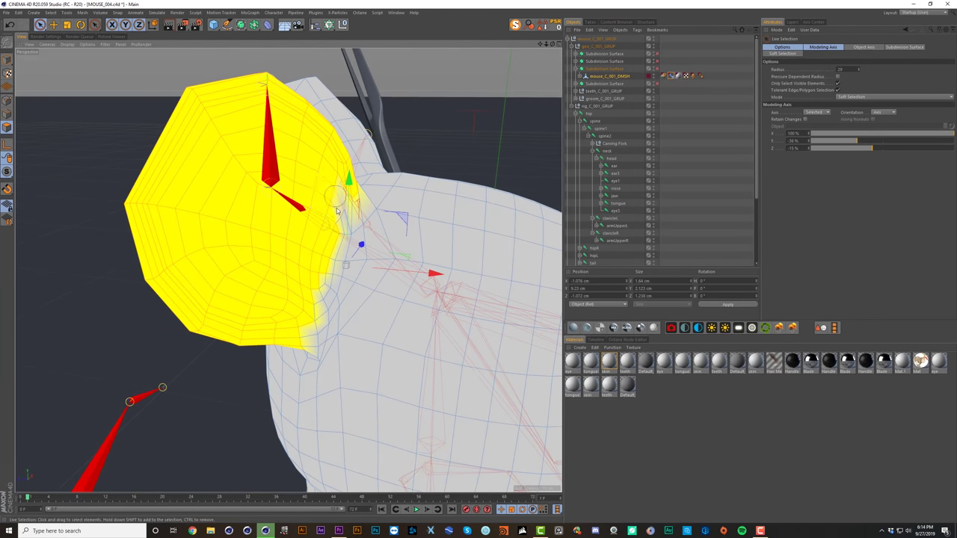
# Step: Scale the refined right ear selection up to about 2.68 × 3.47 × 2.02 cm and move it outward along Z
pyautogui.keyDown('alt'); pyautogui.moveTo(410, 199); pyautogui.dragTo(338, 256); pyautogui.keyUp('alt')
pyautogui.press('t')
pyautogui.moveTo(397, 258); pyautogui.dragTo(414, 262)
pyautogui.press('e')
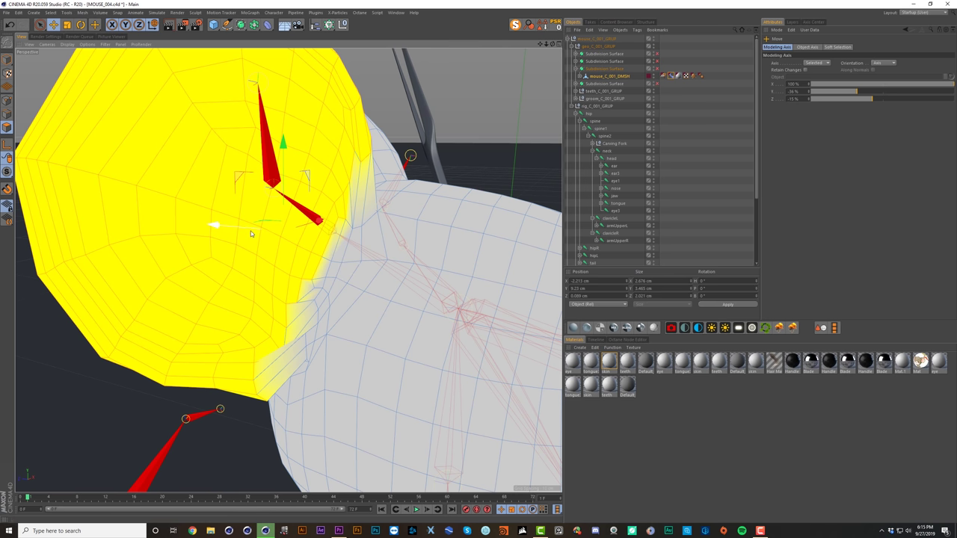
pyautogui.moveTo(250, 231); pyautogui.dragTo(231, 229)
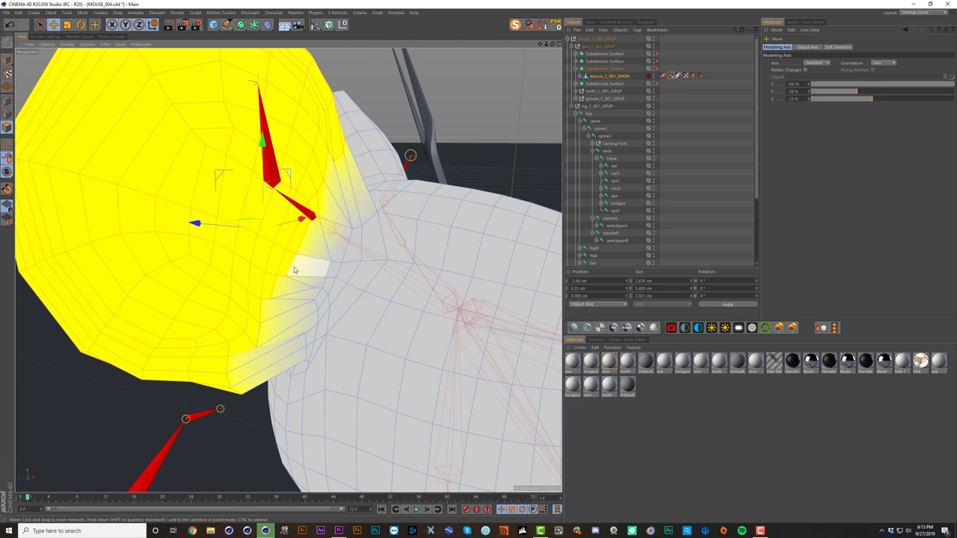
# Step: Turn on the body mesh's Subdivision Surface and examine the enlarged right ear without a selection from several angles
pyautogui.keyDown('alt'); pyautogui.moveTo(301, 269); pyautogui.dragTo(363, 273); pyautogui.keyUp('alt')
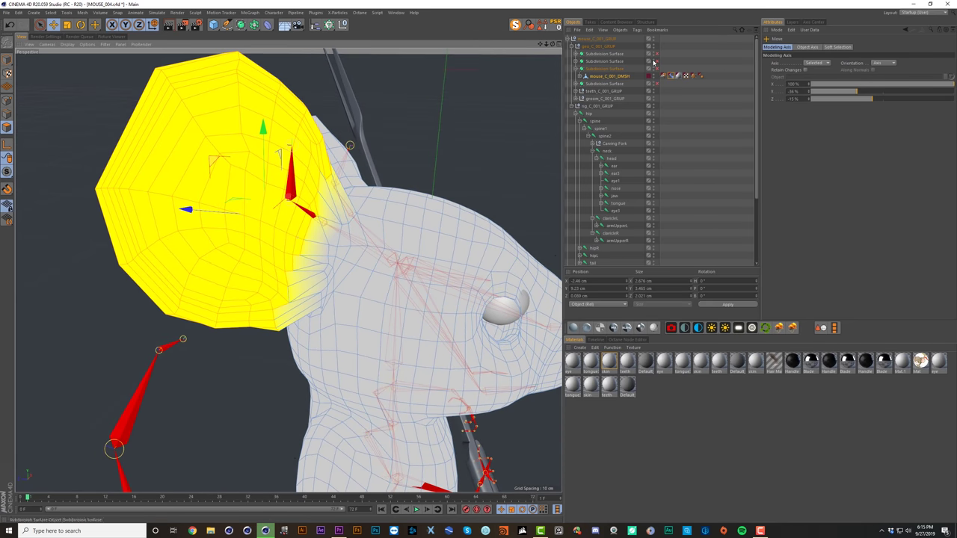
pyautogui.click(657, 69)
pyautogui.click(691, 64)
pyautogui.keyDown('alt'); pyautogui.moveTo(352, 225); pyautogui.dragTo(233, 227); pyautogui.keyUp('alt')
pyautogui.scroll(-10, 372, 228)
pyautogui.keyDown('alt'); pyautogui.moveTo(372, 242); pyautogui.dragTo(396, 232); pyautogui.keyUp('alt')
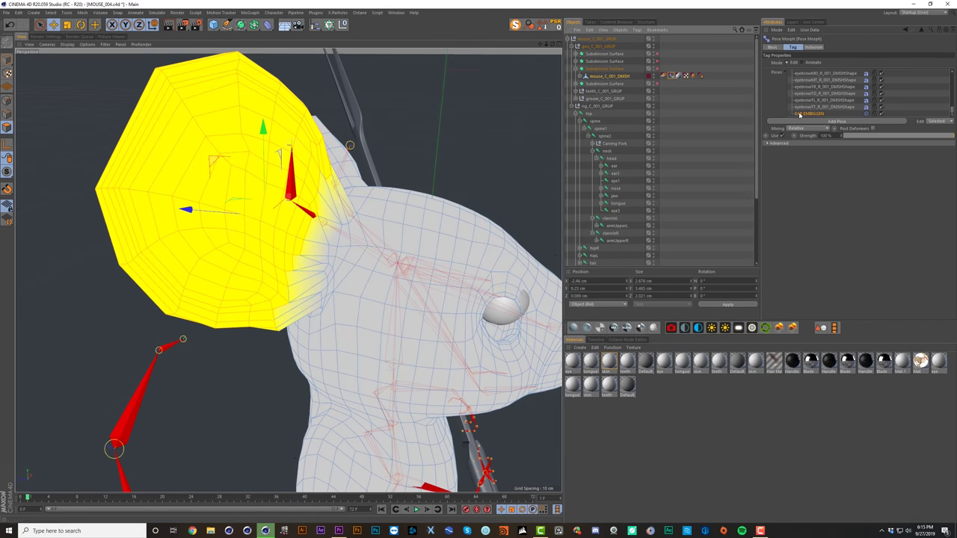
# Step: Switch the Pose Morph tag to Animate mode and test the EAR EMBIGGEN strength from 100% down to 0%
pyautogui.click(814, 62)
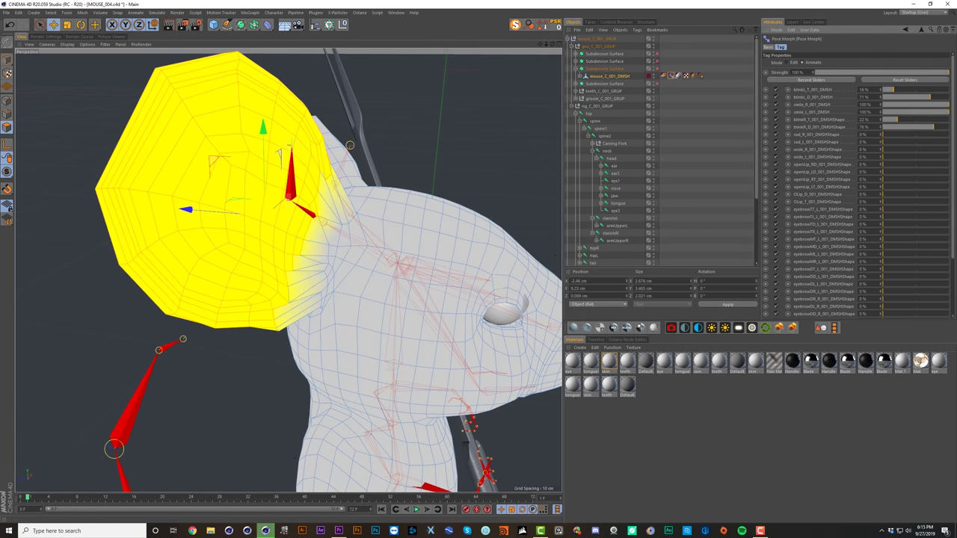
pyautogui.scroll(-5, 953, 147)
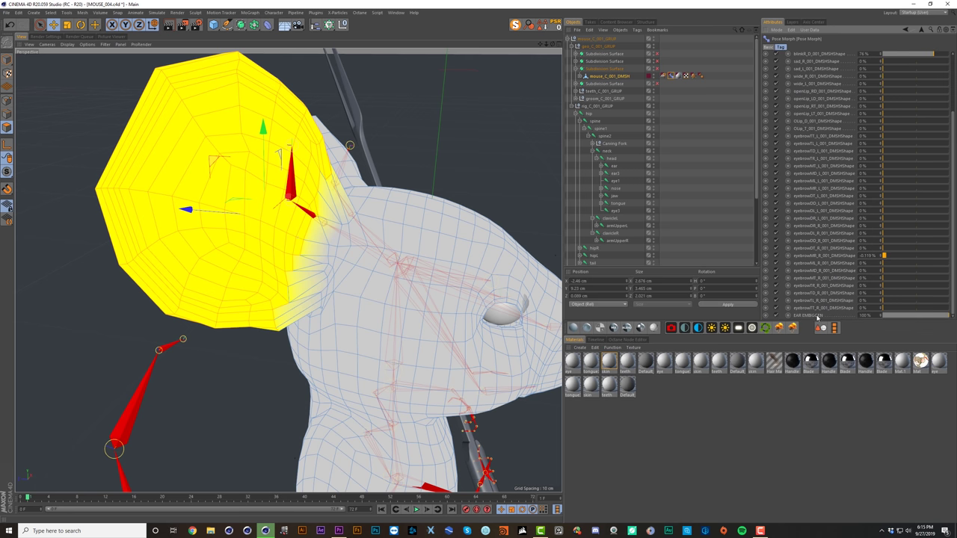
pyautogui.moveTo(952, 316)
pyautogui.mouseDown()
pyautogui.moveTo(869, 314)
pyautogui.moveTo(956, 314)
pyautogui.mouseUp()
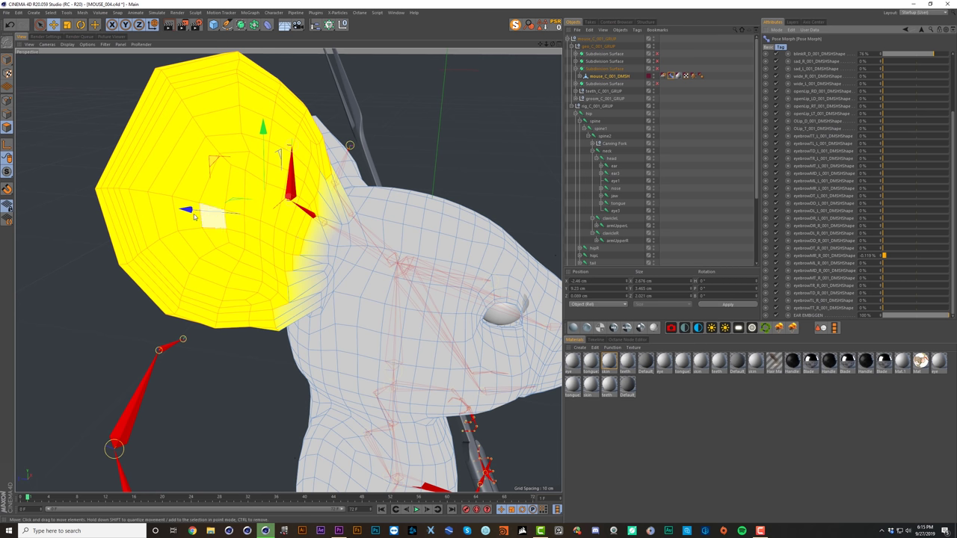
pyautogui.press('Return')
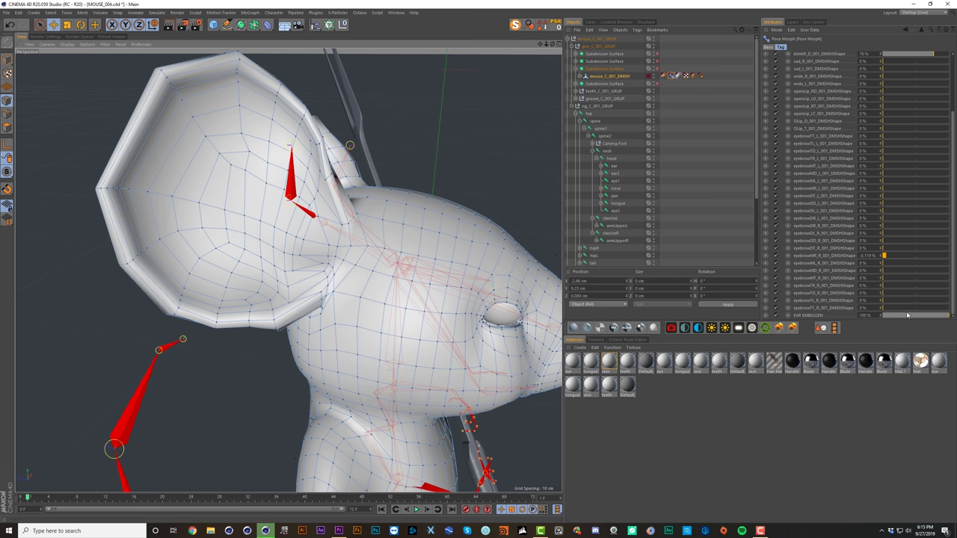
pyautogui.moveTo(949, 315); pyautogui.dragTo(876, 319)
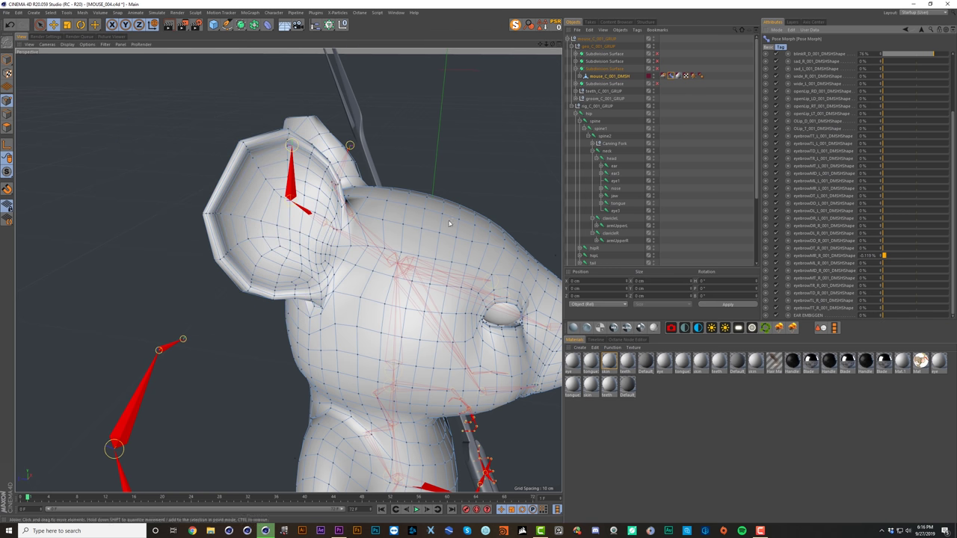
# Step: Try one of the right eyebrow poses at 100% strength and undo the change
pyautogui.moveTo(929, 270); pyautogui.dragTo(940, 255)
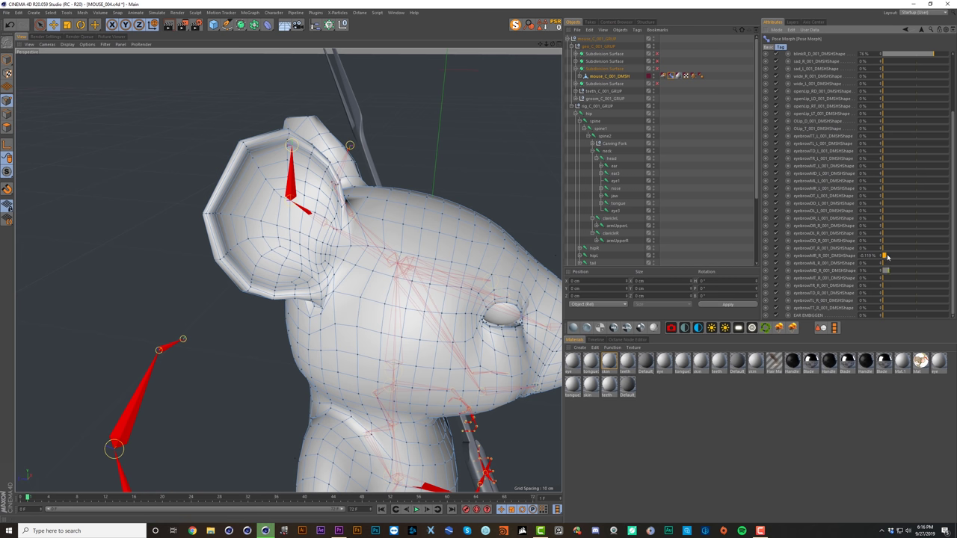
pyautogui.keyDown('alt'); pyautogui.moveTo(511, 304); pyautogui.dragTo(450, 294, button='middle'); pyautogui.keyUp('alt')
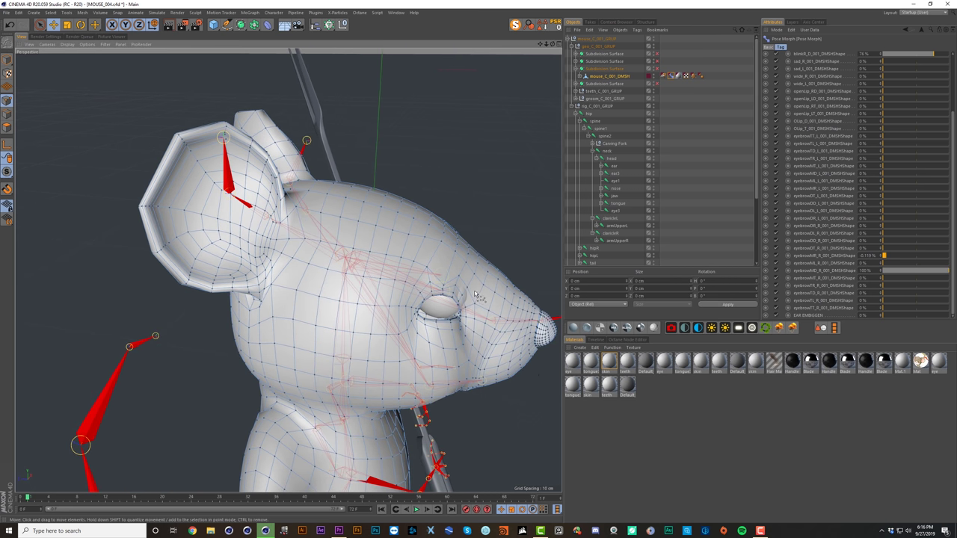
pyautogui.hotkey('ctrl', 'z')
pyautogui.moveTo(882, 228); pyautogui.dragTo(831, 236)
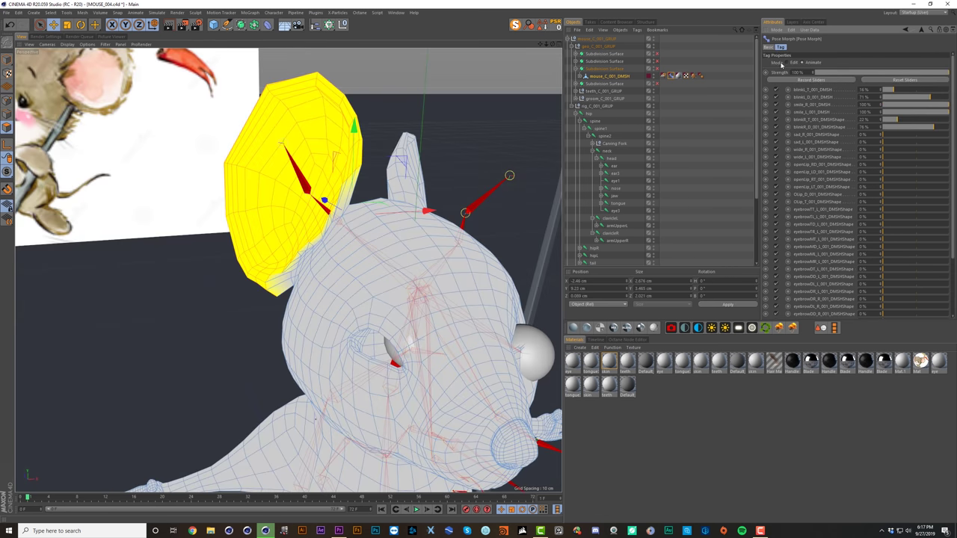
# Step: Return the Pose Morph tag to Edit mode, and select the left ear polygons with Loop and Fill Selection, shrinking the selection at the ear's base
pyautogui.click(783, 65)
pyautogui.keyDown('alt'); pyautogui.moveTo(336, 202); pyautogui.dragTo(204, 164); pyautogui.keyUp('alt')
pyautogui.press('u')
pyautogui.press('l')
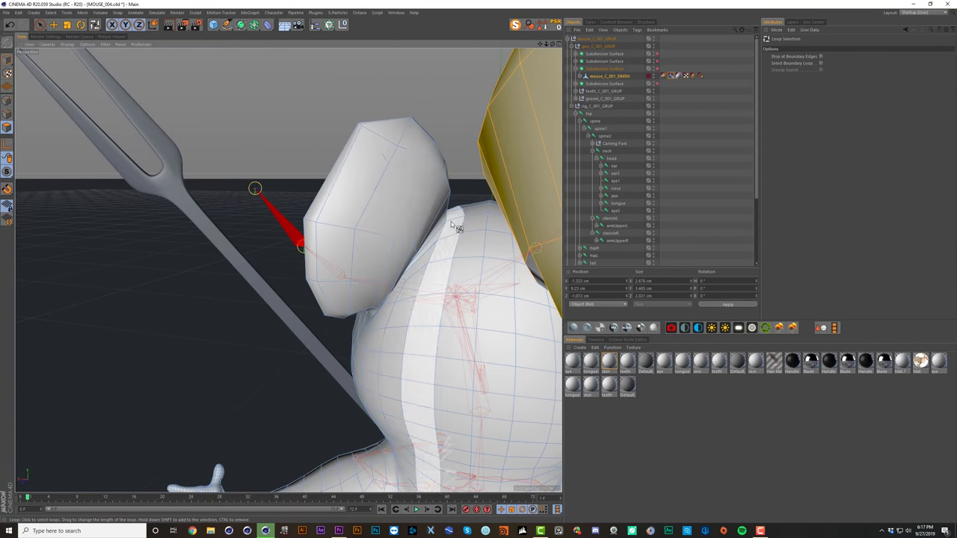
pyautogui.keyDown('alt'); pyautogui.moveTo(441, 229); pyautogui.dragTo(390, 253); pyautogui.keyUp('alt')
pyautogui.press('u')
pyautogui.press('f')
pyautogui.keyDown('shift'); pyautogui.click(408, 214); pyautogui.keyUp('shift')
pyautogui.press('t')
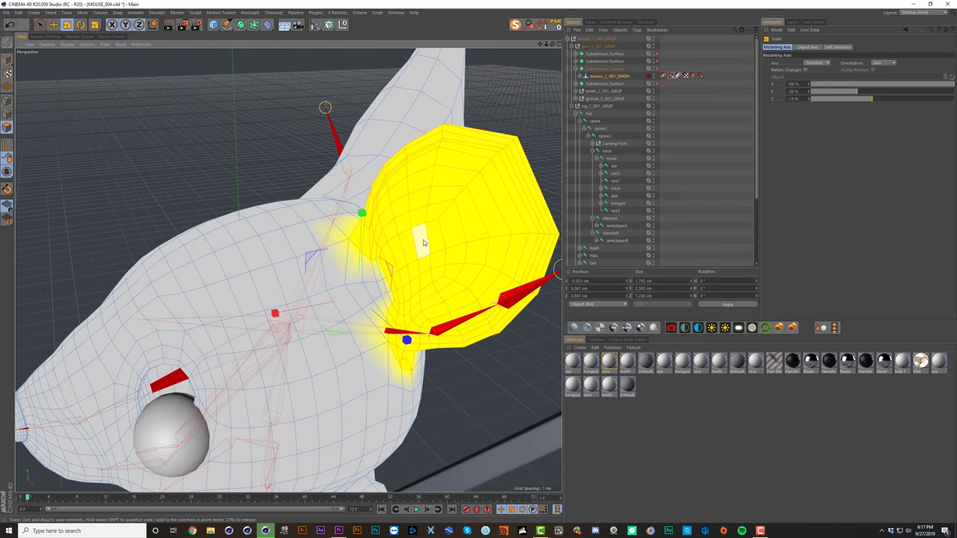
pyautogui.press('u')
pyautogui.press('k')
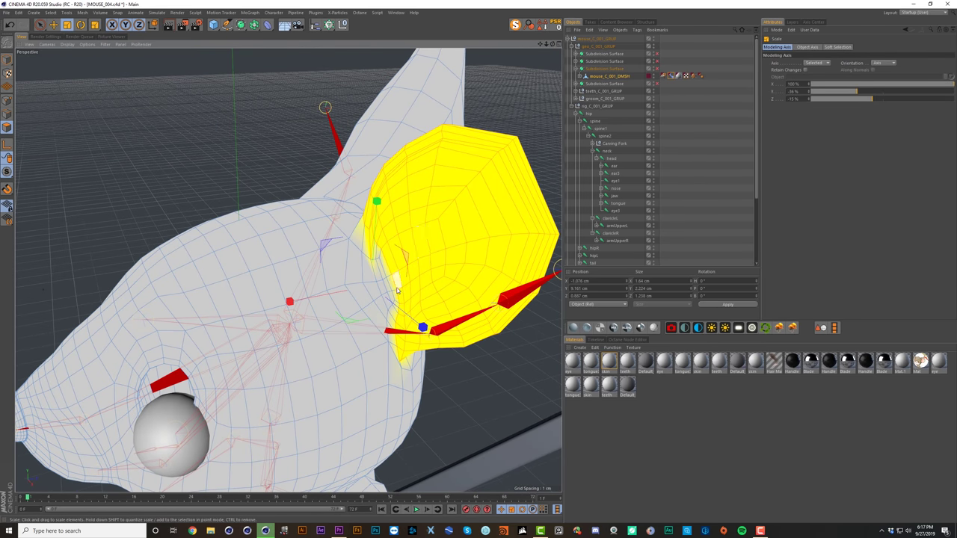
# Step: Scale up the left ear polygons and move them outward from the head to match the enlarged right ear
pyautogui.moveTo(239, 174); pyautogui.dragTo(400, 177)
pyautogui.press('e')
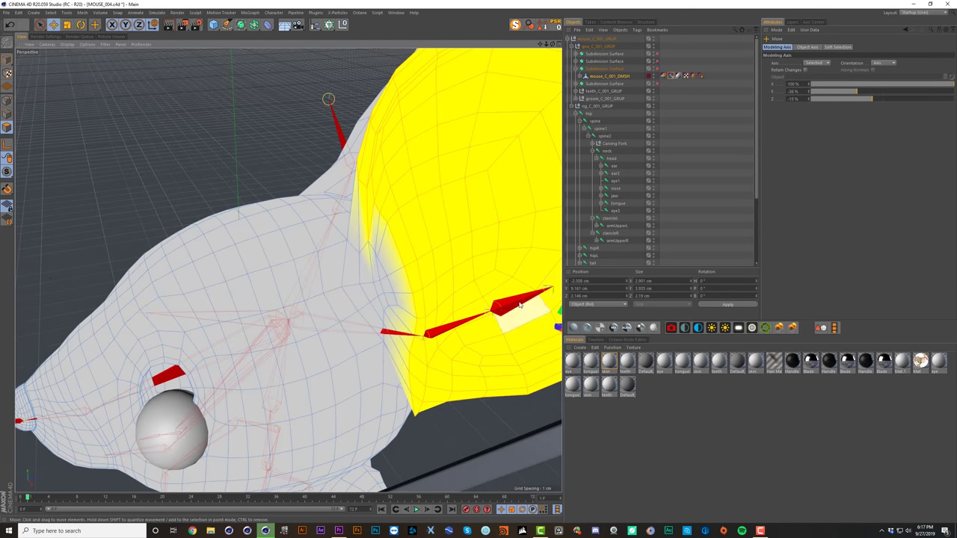
pyautogui.moveTo(521, 307); pyautogui.dragTo(543, 301)
pyautogui.keyDown('alt'); pyautogui.moveTo(430, 290); pyautogui.dragTo(320, 281, button='middle'); pyautogui.keyUp('alt')
pyautogui.moveTo(477, 310); pyautogui.dragTo(505, 304)
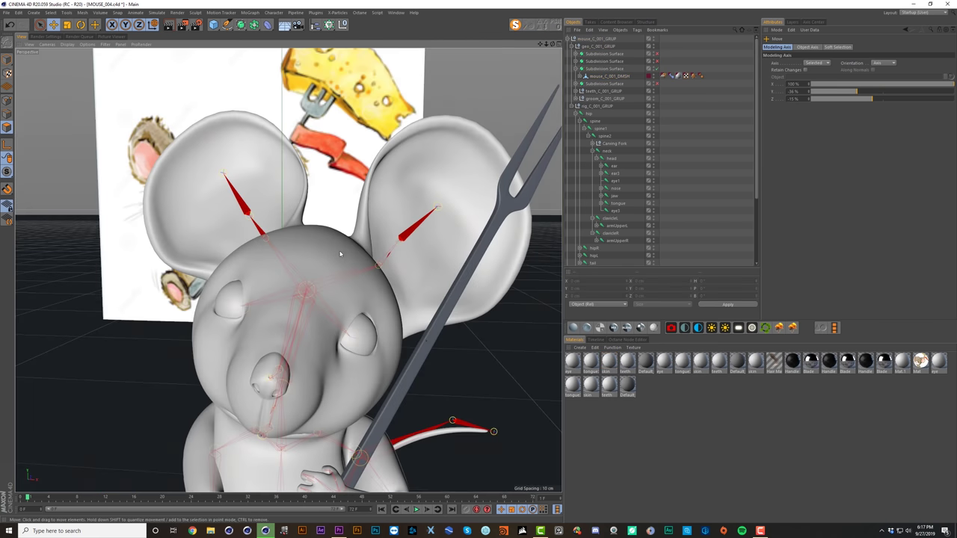
pyautogui.scroll(4, 317, 288)
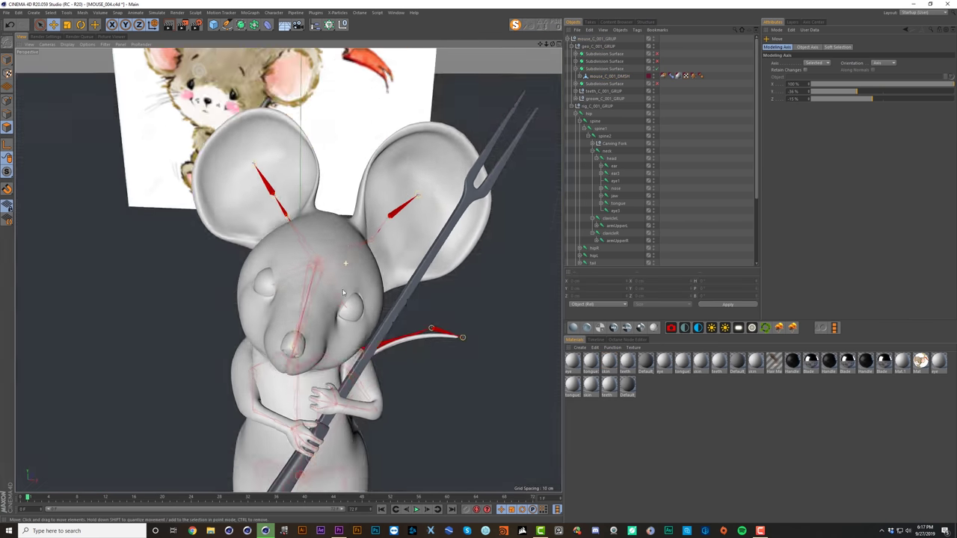
pyautogui.keyDown('alt'); pyautogui.moveTo(318, 288); pyautogui.dragTo(375, 294); pyautogui.keyUp('alt')
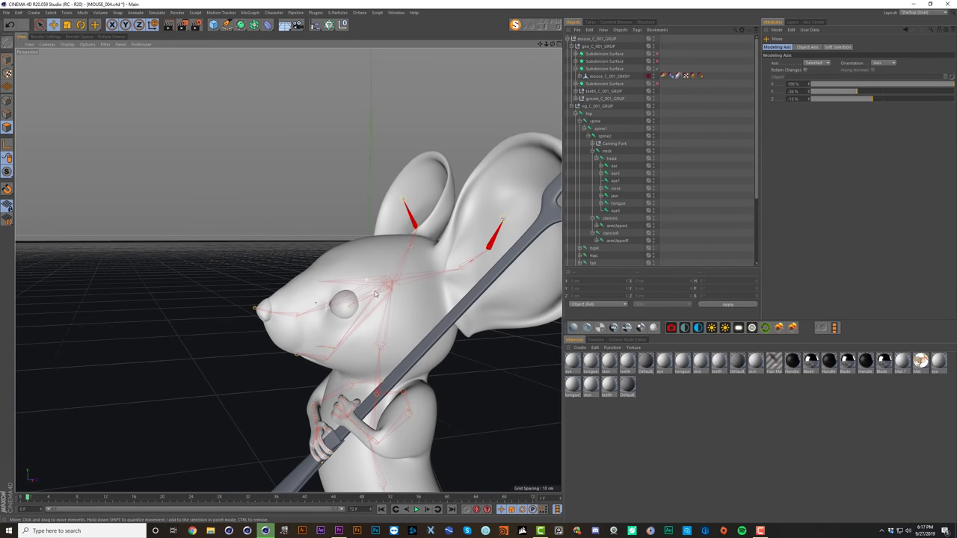
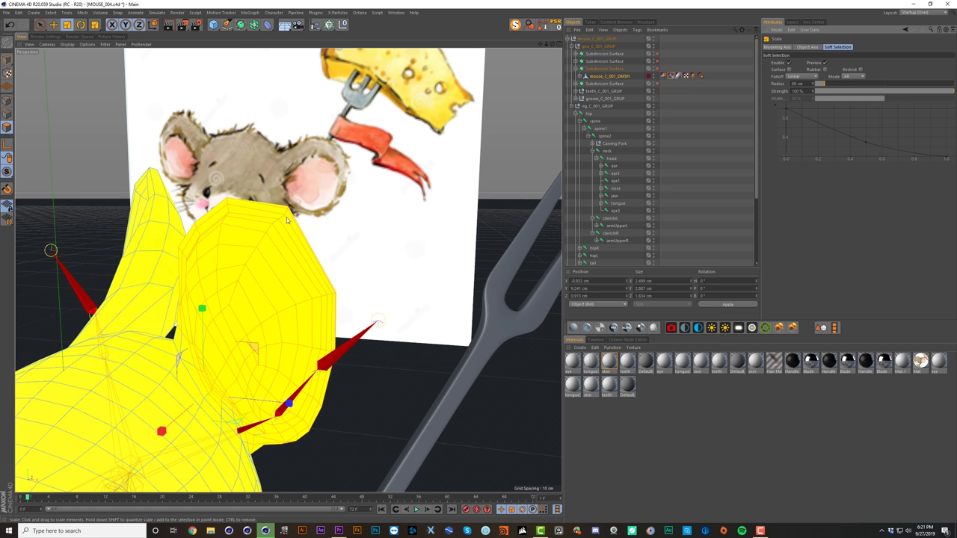
# Step: Set the Scale tool's soft selection radius to 0.1 cm so the falloff stays on the left ear
pyautogui.keyDown('alt'); pyautogui.moveTo(287, 220); pyautogui.dragTo(379, 184, button='middle'); pyautogui.keyUp('alt')
pyautogui.keyDown('alt'); pyautogui.moveTo(379, 184); pyautogui.dragTo(378, 233, button='right'); pyautogui.keyUp('alt')
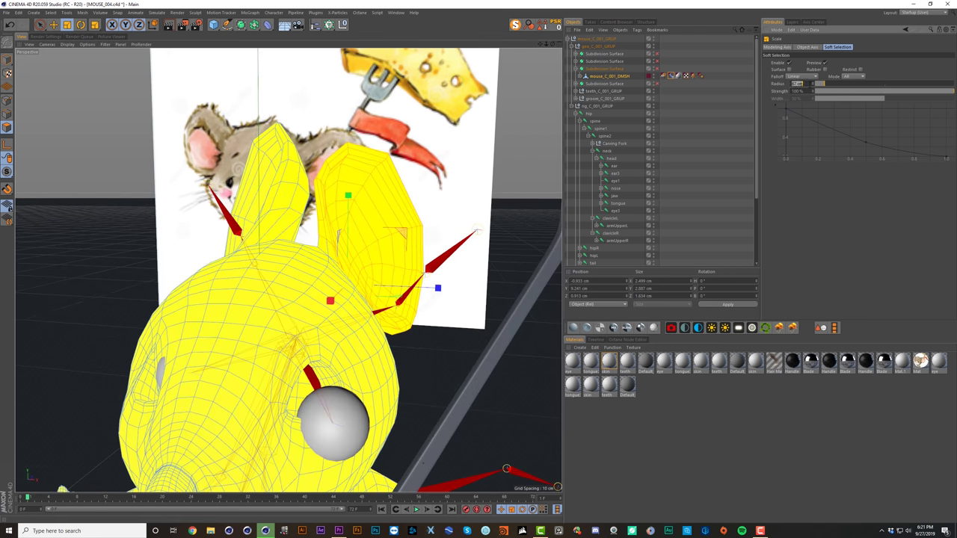
pyautogui.write('.1')
pyautogui.press('Return')
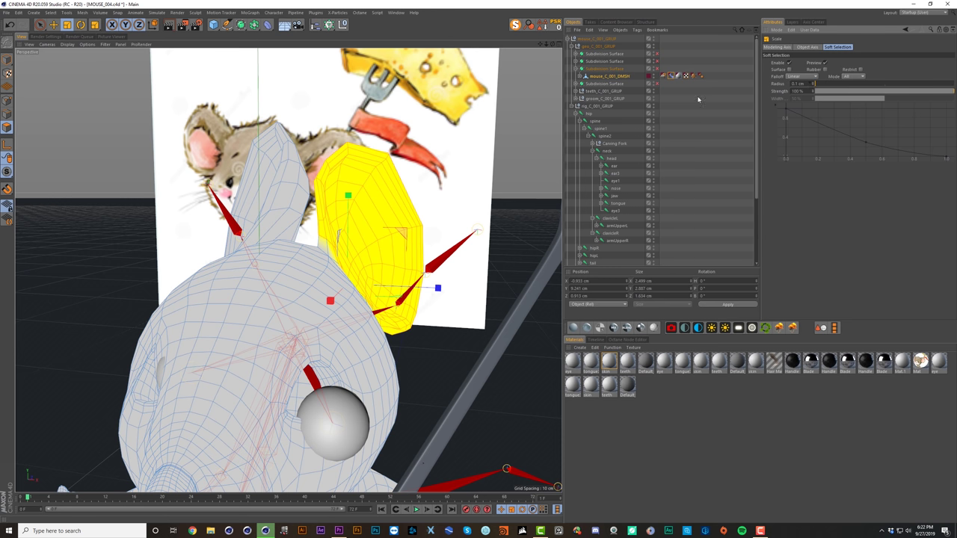
pyautogui.keyDown('alt'); pyautogui.moveTo(389, 251); pyautogui.dragTo(329, 284); pyautogui.keyUp('alt')
pyautogui.keyDown('alt'); pyautogui.moveTo(329, 284); pyautogui.dragTo(353, 253, button='right'); pyautogui.keyUp('alt')
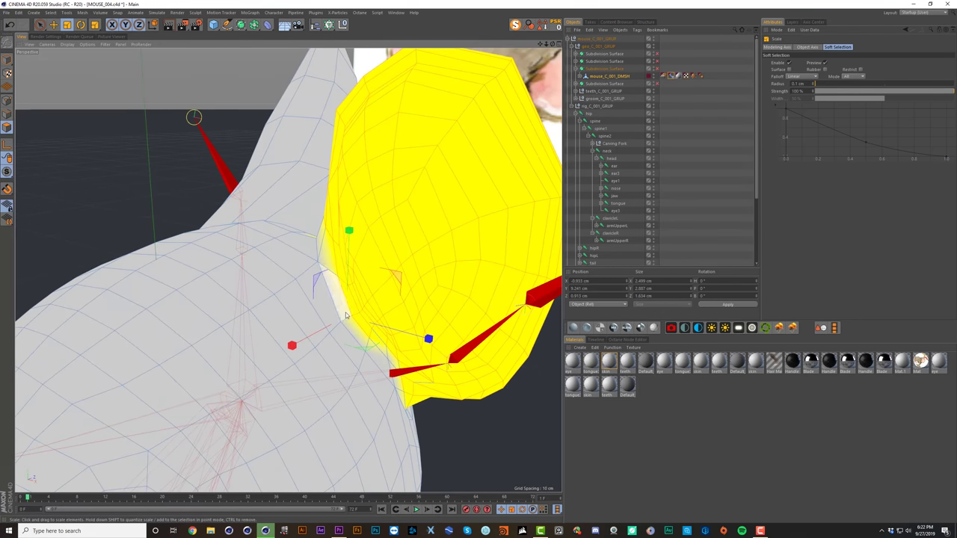
# Step: Try larger soft selection radii, including 0.2 cm and 1 cm, on the falloff around the left ear's base
pyautogui.keyDown('alt'); pyautogui.moveTo(347, 316); pyautogui.dragTo(318, 297); pyautogui.keyUp('alt')
pyautogui.click(796, 84)
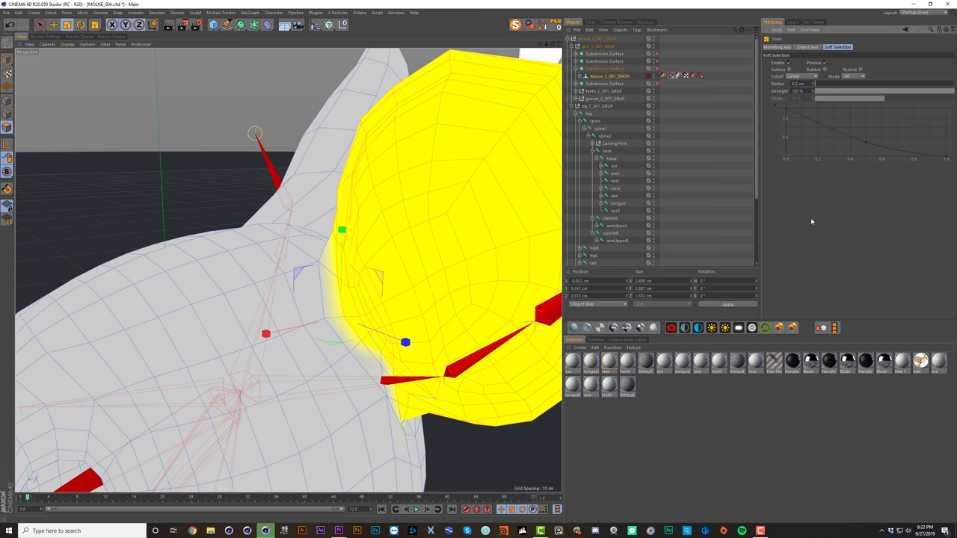
pyautogui.press('Return')
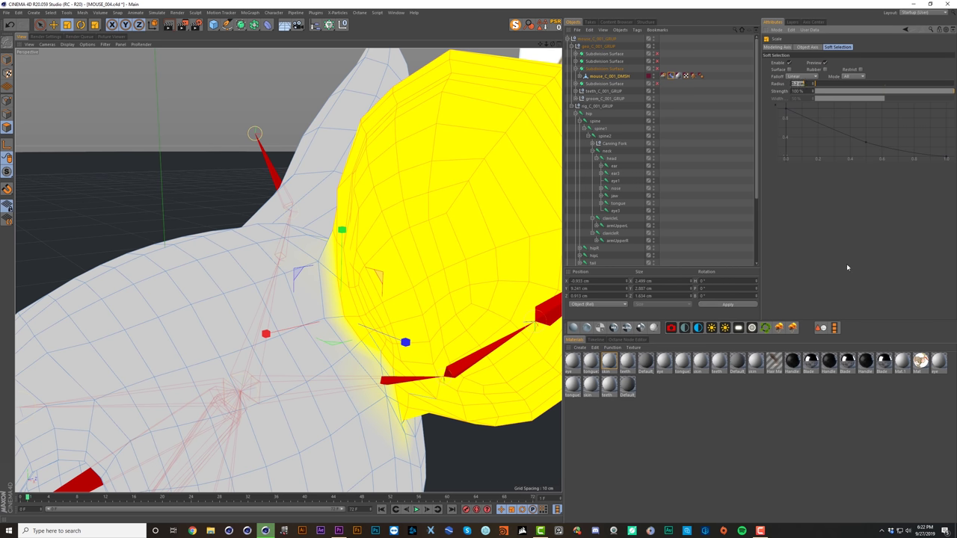
pyautogui.write('1')
pyautogui.press('Return')
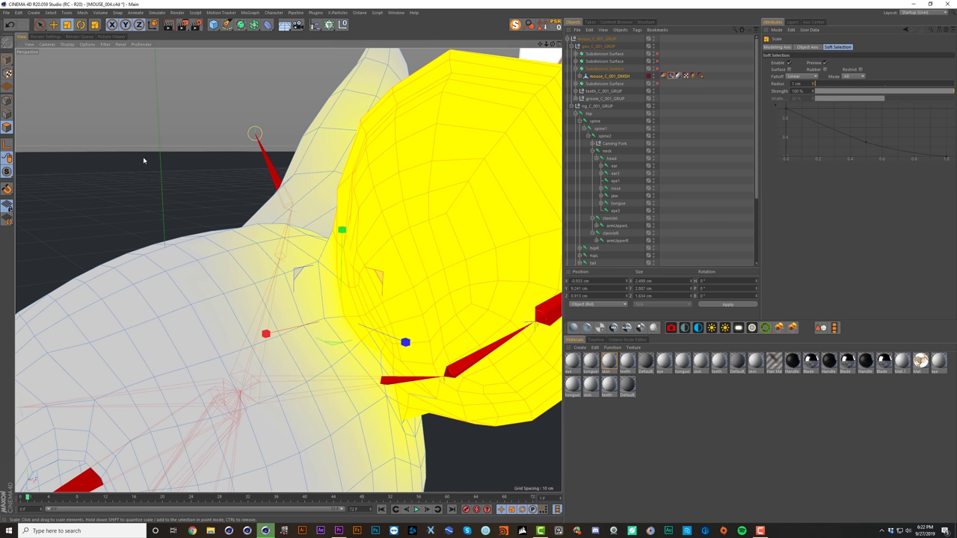
pyautogui.moveTo(144, 160); pyautogui.dragTo(217, 160)
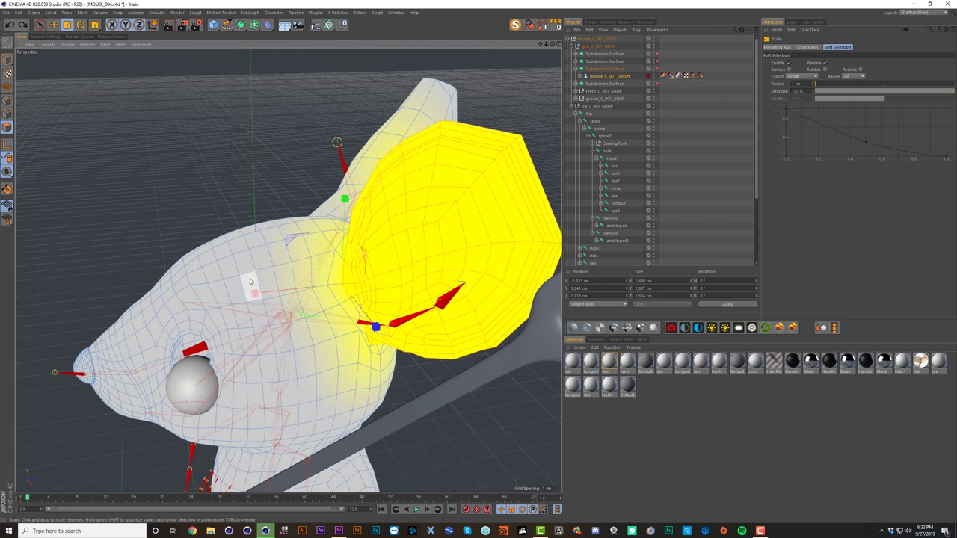
pyautogui.doubleClick(797, 83)
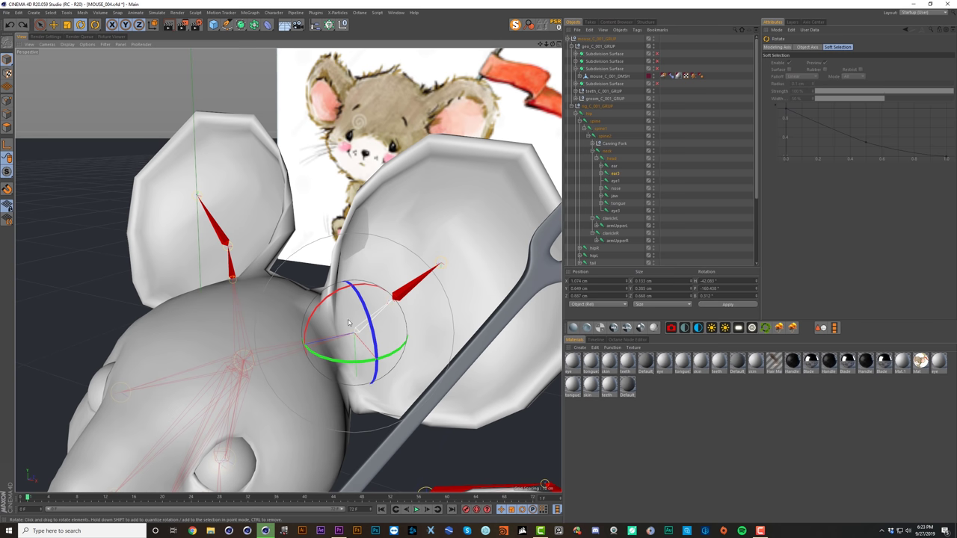
# Step: Rotate the left ear's base joint to tilt the ear outward like the reference, and enable the mouse body's Subdivision Surface
pyautogui.moveTo(348, 323); pyautogui.dragTo(359, 276)
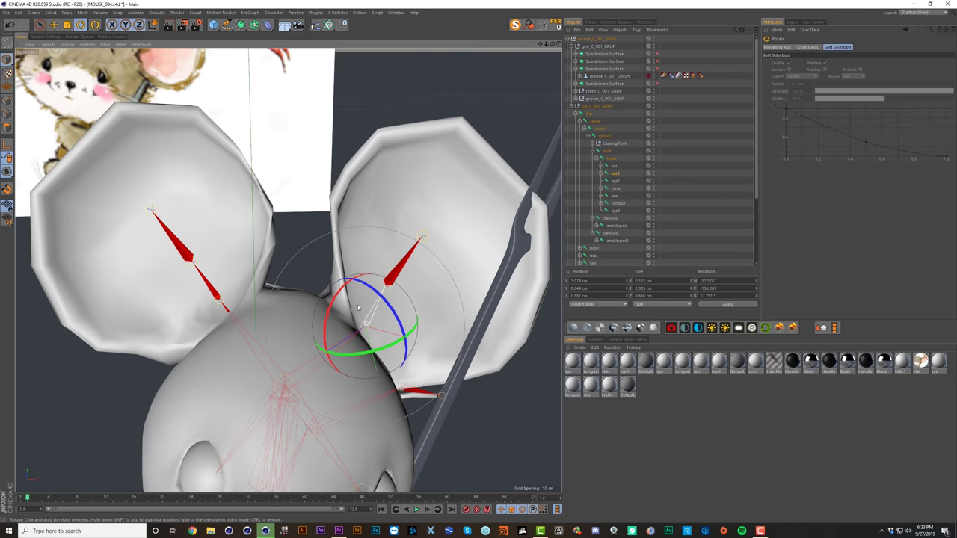
pyautogui.moveTo(394, 208)
pyautogui.keyDown('alt'); pyautogui.mouseDown()
pyautogui.moveTo(478, 213)
pyautogui.moveTo(397, 224)
pyautogui.mouseUp(); pyautogui.keyUp('alt')
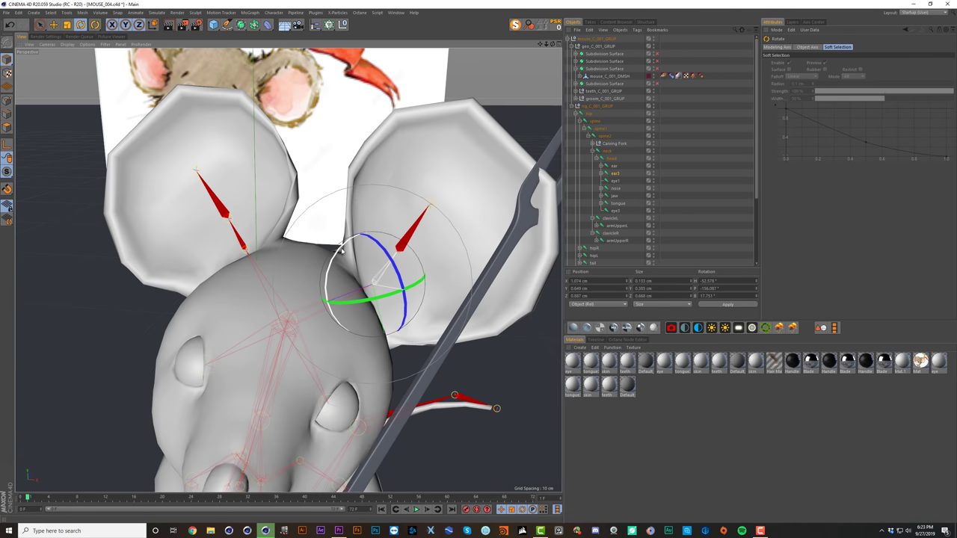
pyautogui.moveTo(342, 245); pyautogui.dragTo(351, 287)
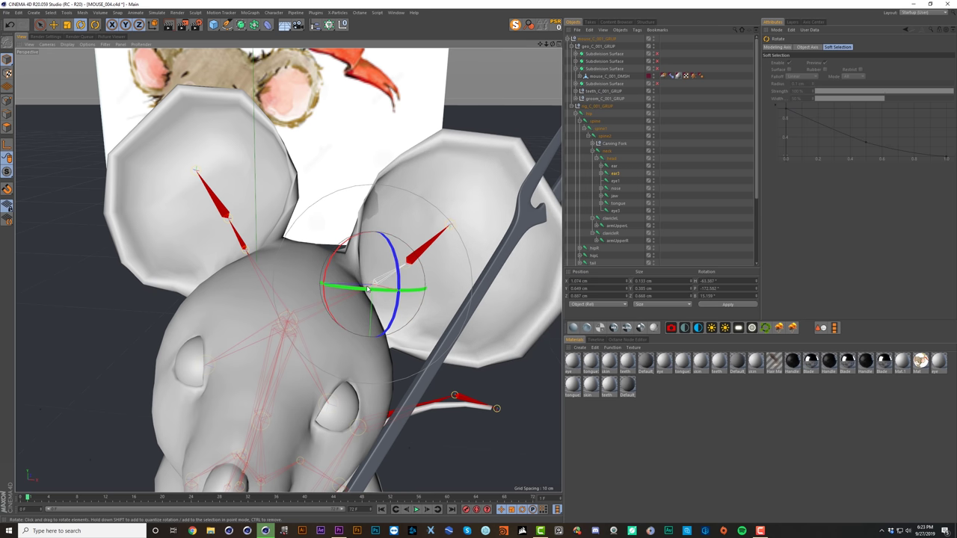
pyautogui.click(657, 69)
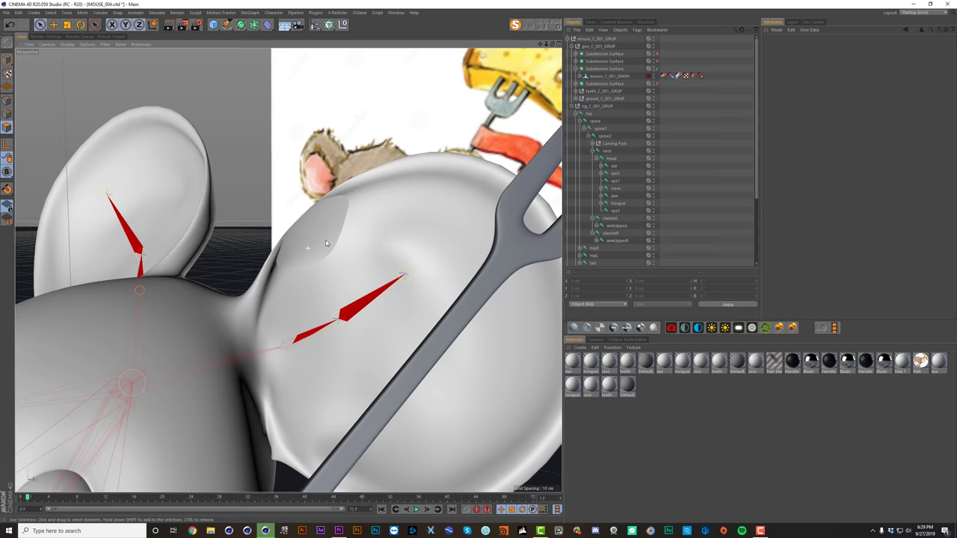
# Step: Examine the left ear's polygons on the mouse_C_001_DMSH mesh from several angles, with and without subdivision smoothing
pyautogui.keyDown('alt'); pyautogui.moveTo(316, 242); pyautogui.dragTo(364, 237); pyautogui.keyUp('alt')
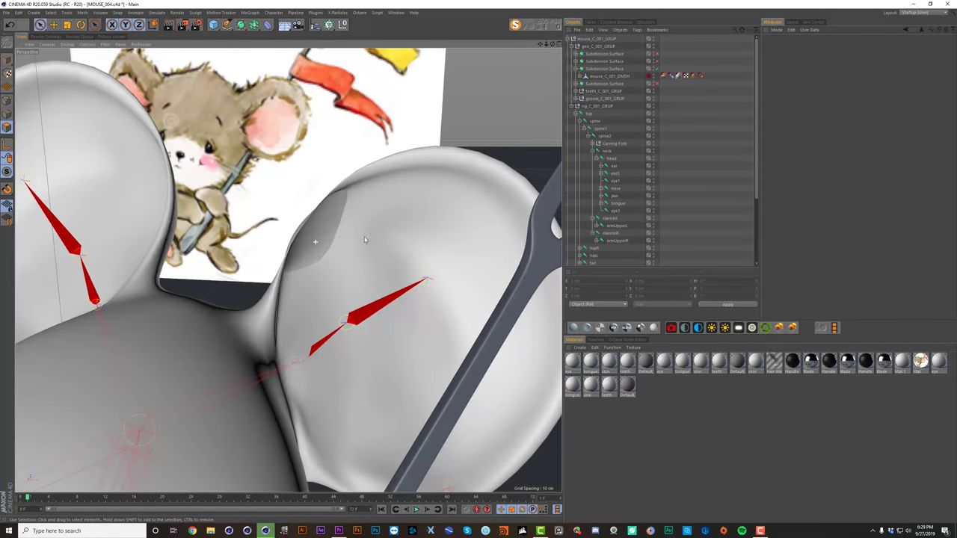
pyautogui.click(606, 68)
pyautogui.click(612, 77)
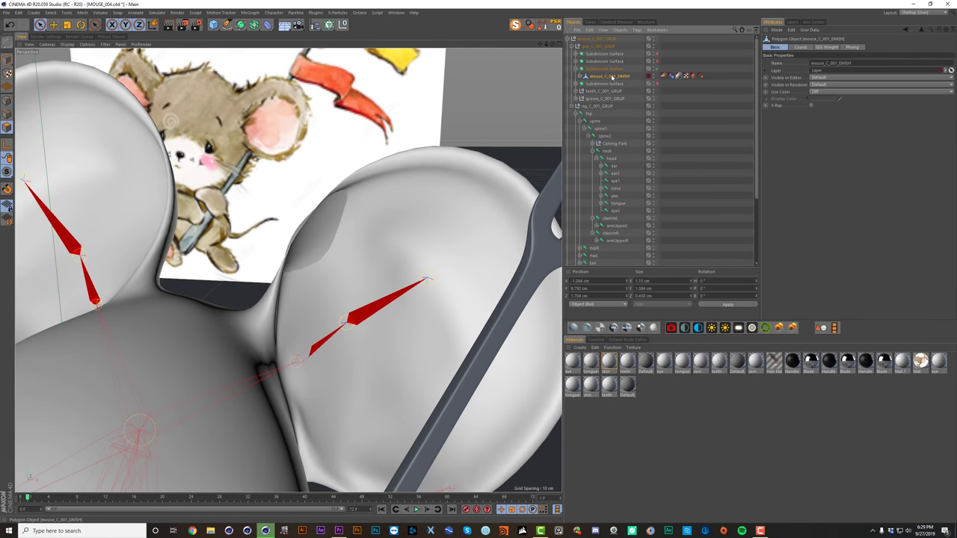
pyautogui.moveTo(314, 203)
pyautogui.mouseDown()
pyautogui.moveTo(317, 251)
pyautogui.moveTo(345, 254)
pyautogui.mouseUp()
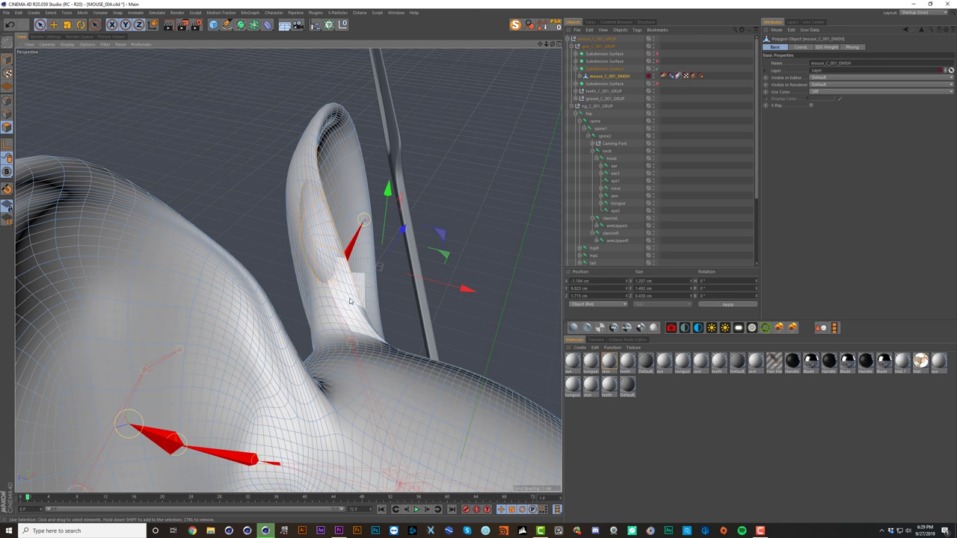
pyautogui.keyDown('alt'); pyautogui.moveTo(355, 301); pyautogui.dragTo(283, 312); pyautogui.keyUp('alt')
pyautogui.keyDown('alt'); pyautogui.moveTo(340, 303); pyautogui.dragTo(435, 286); pyautogui.keyUp('alt')
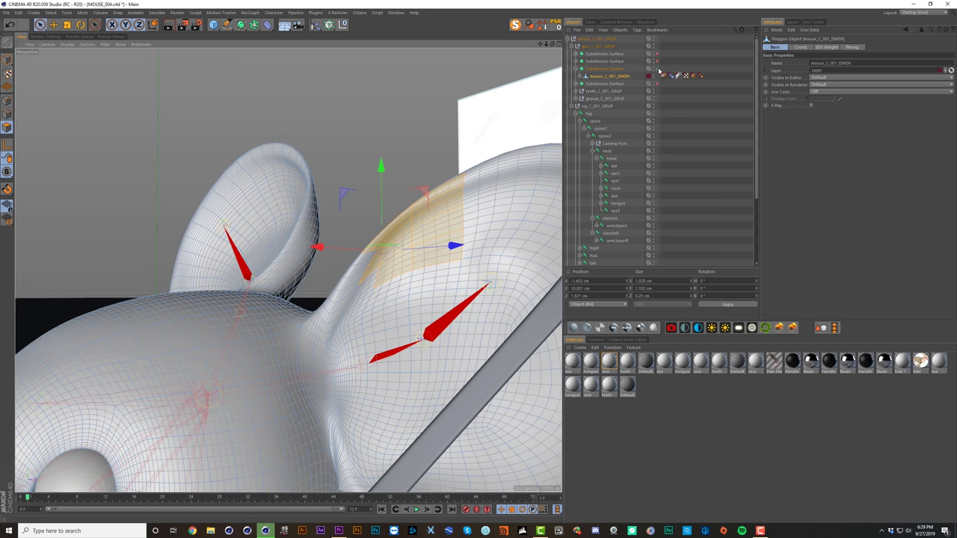
pyautogui.click(657, 69)
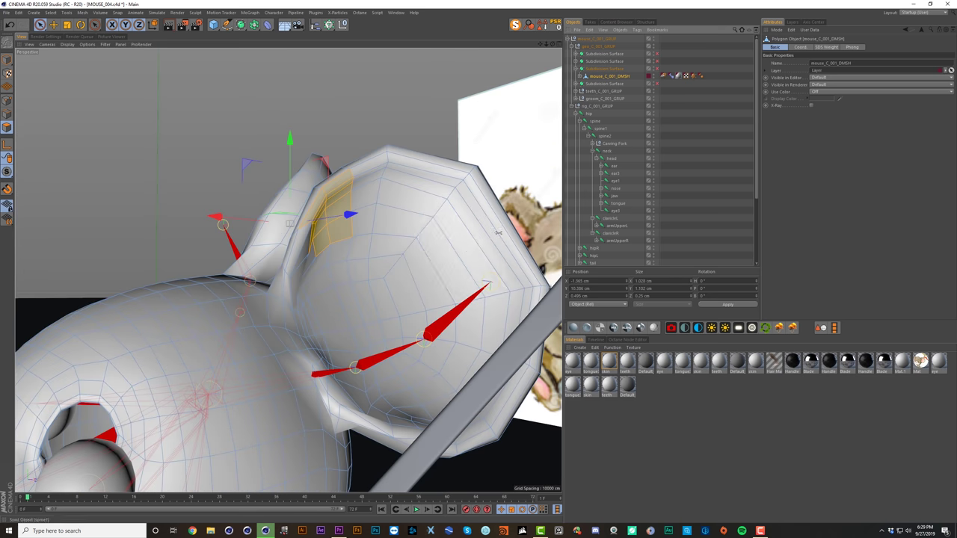
pyautogui.keyDown('alt'); pyautogui.moveTo(359, 246); pyautogui.dragTo(333, 247); pyautogui.keyUp('alt')
pyautogui.hotkey('ctrl', 'z')
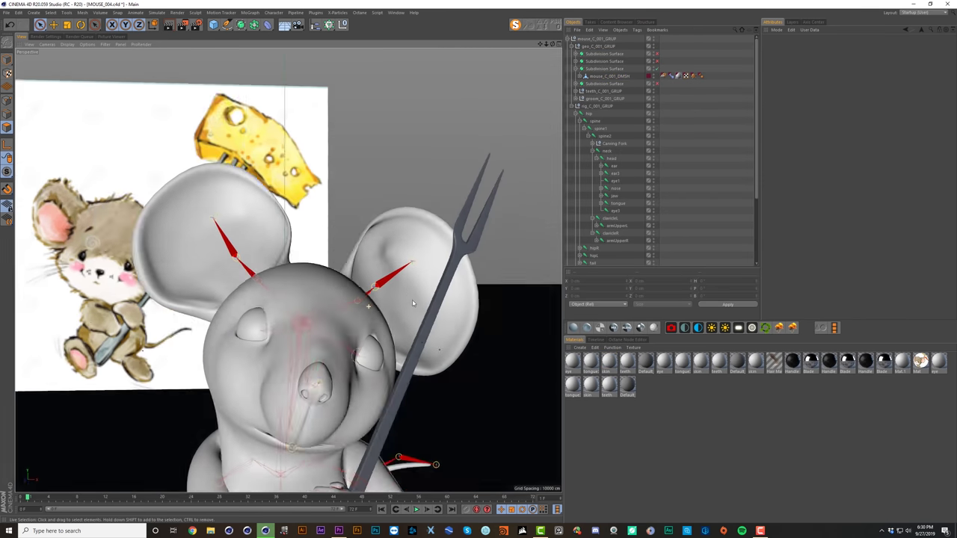
# Step: Switch the mouse_C_001_DMSH mesh's Pose Morph tag to Animate mode and deselect everything
pyautogui.keyDown('alt'); pyautogui.moveTo(321, 291); pyautogui.dragTo(366, 277); pyautogui.keyUp('alt')
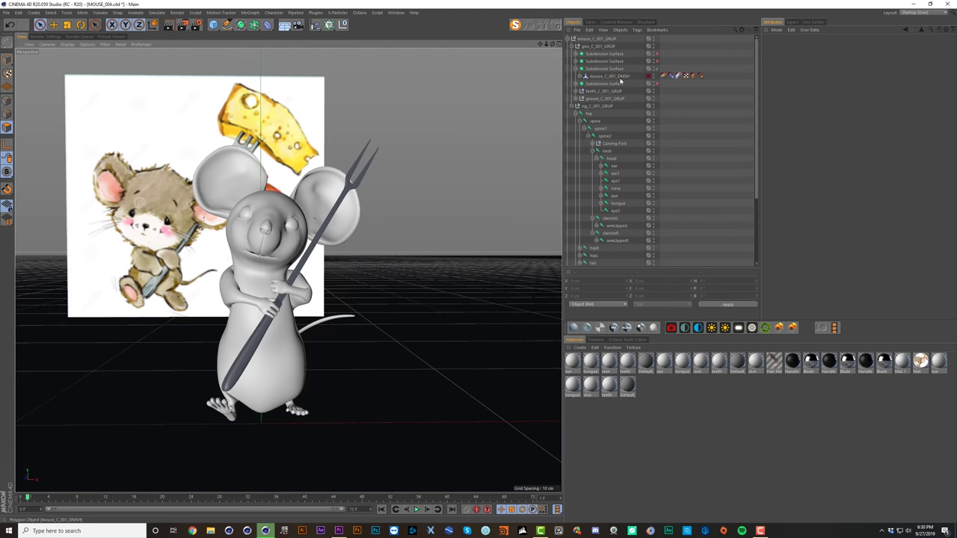
pyautogui.click(641, 75)
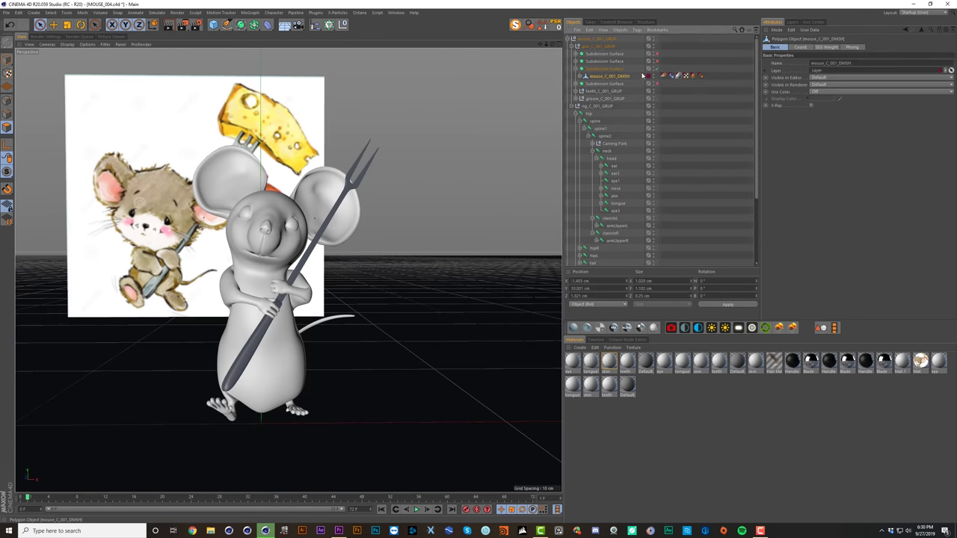
pyautogui.click(671, 76)
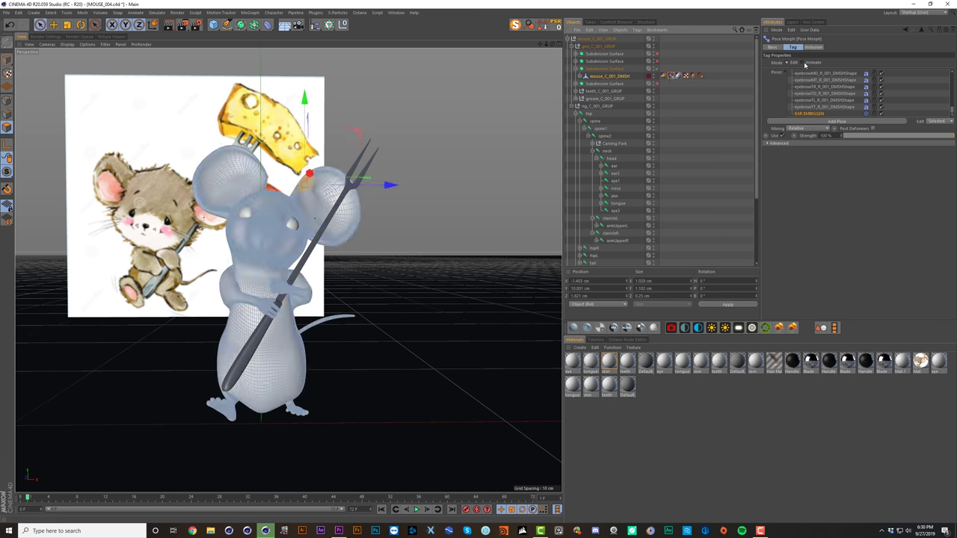
pyautogui.click(805, 64)
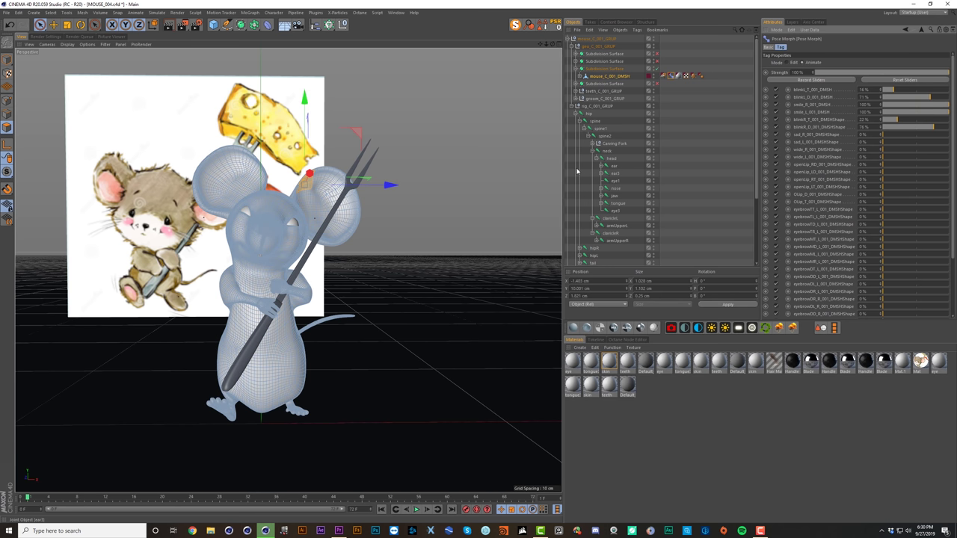
pyautogui.click(621, 197)
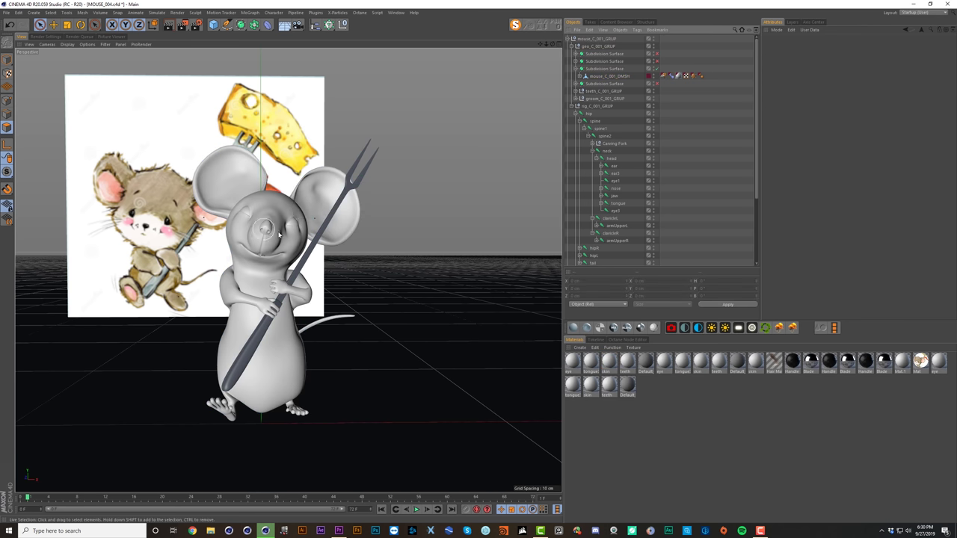
pyautogui.scroll(4, 368, 229)
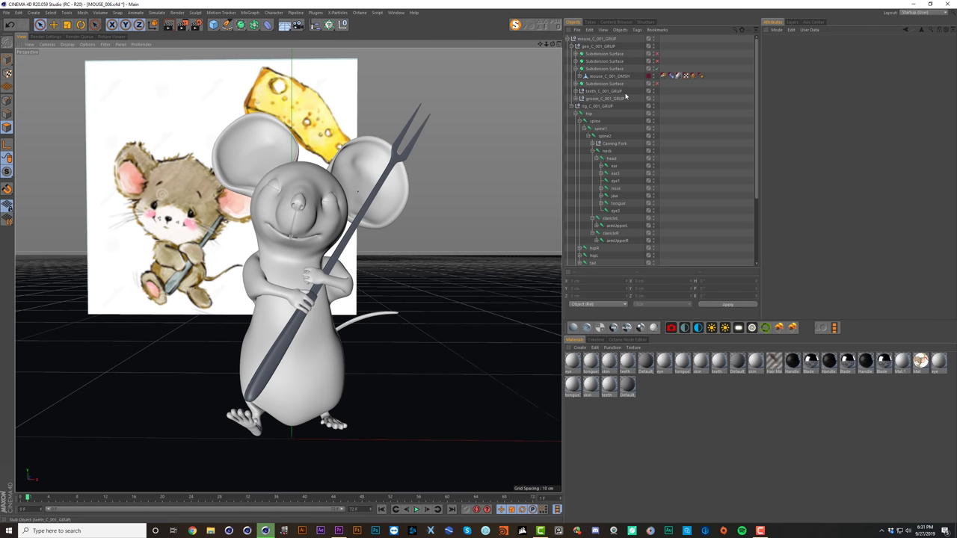
# Step: Try to make the mouse body's Subdivision Surface editable, and undo the conversion
pyautogui.click(616, 68)
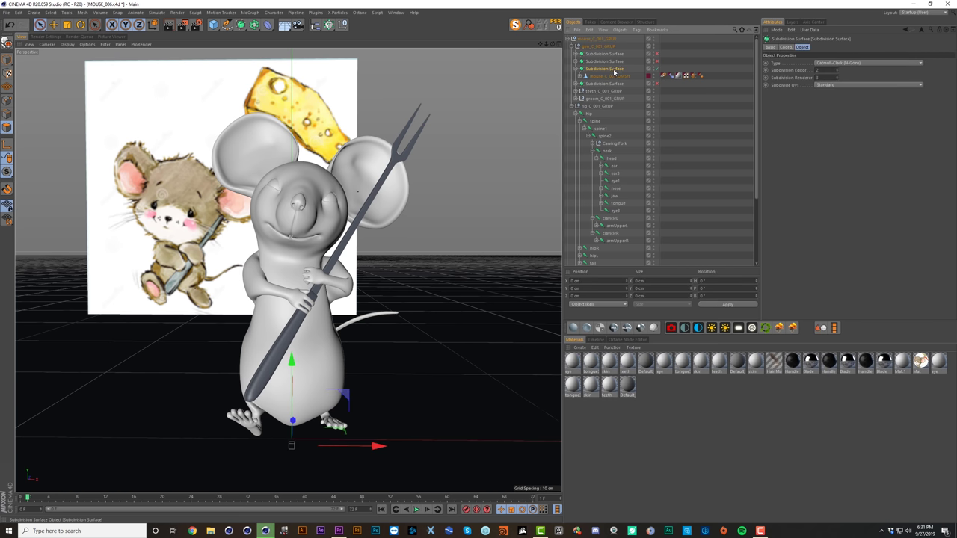
pyautogui.press('c')
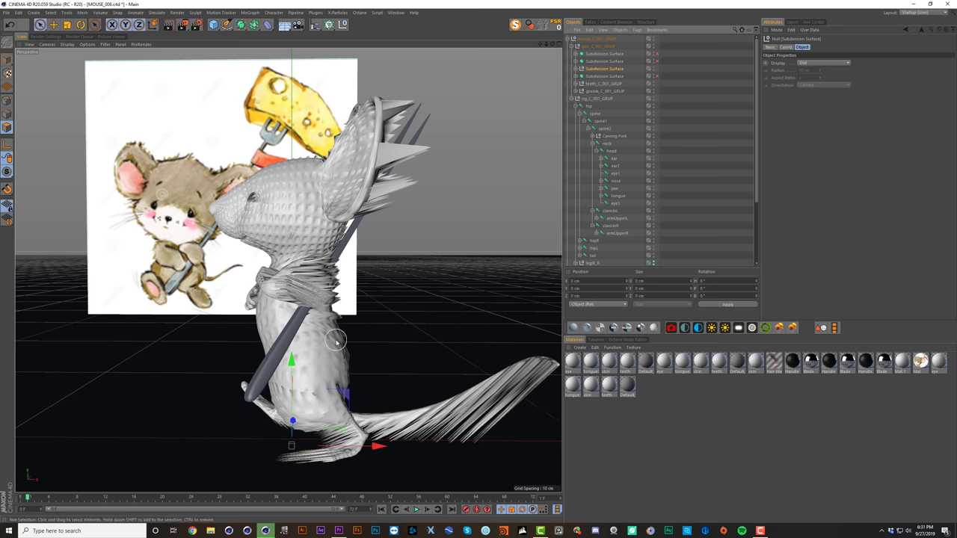
pyautogui.hotkey('ctrl', 'z')
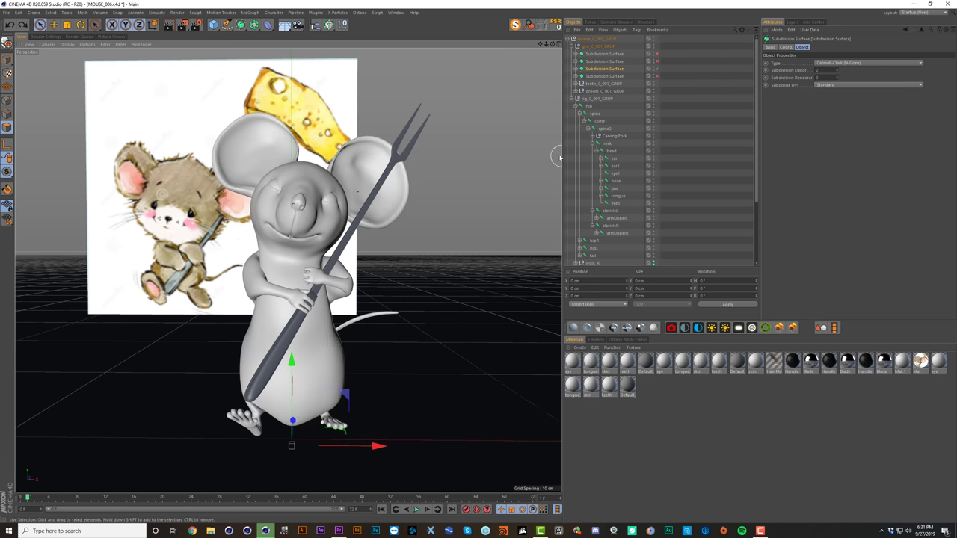
# Step: Delete the Pose Morph tag and the Poses null from the mouse_C_001_DMSH mesh
pyautogui.click(576, 69)
pyautogui.click(610, 76)
pyautogui.click(671, 76)
pyautogui.click(675, 87)
pyautogui.click(674, 88)
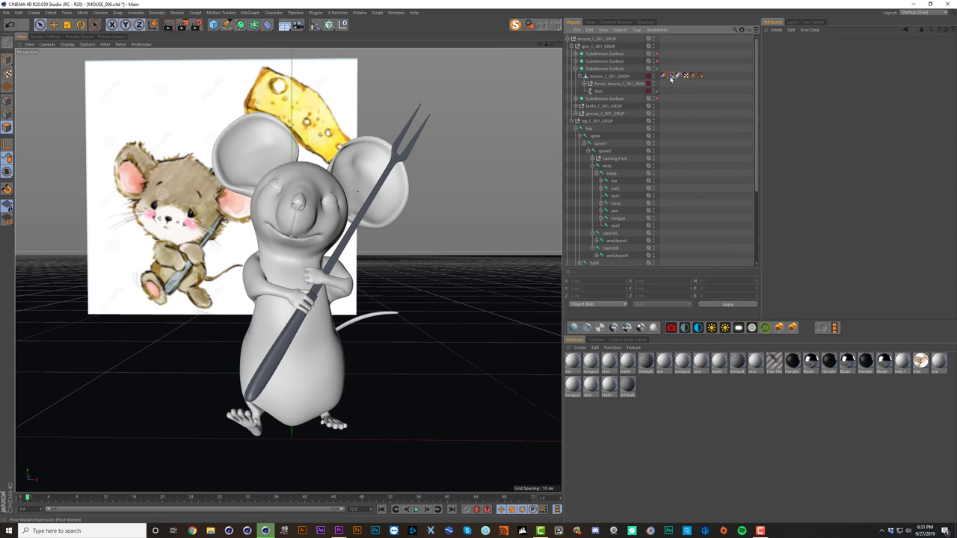
pyautogui.click(670, 75)
pyautogui.press('Delete')
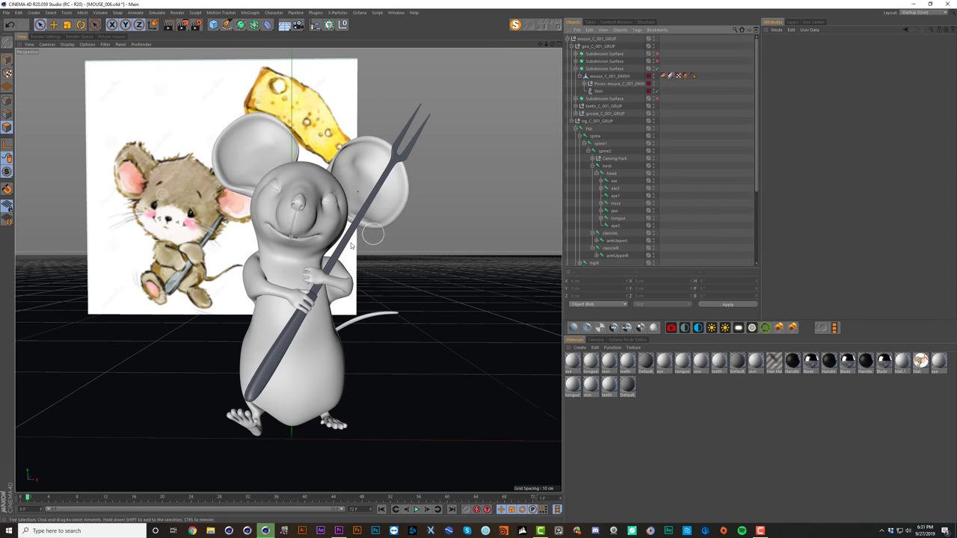
pyautogui.click(601, 84)
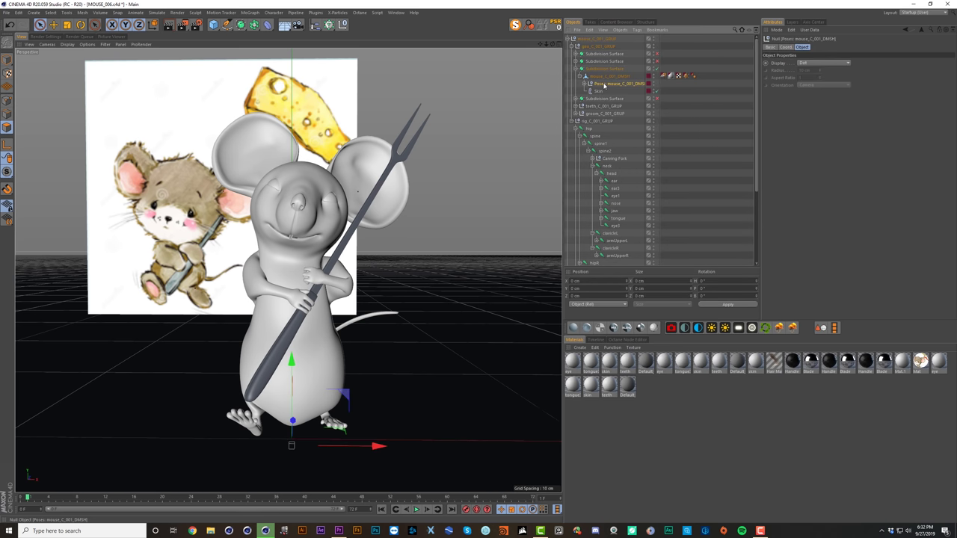
pyautogui.press('Delete')
# Step: Make the mouse body's Subdivision Surface editable and check the converted mesh's face and pose, undoing the conversion
pyautogui.click(608, 71)
pyautogui.press('c')
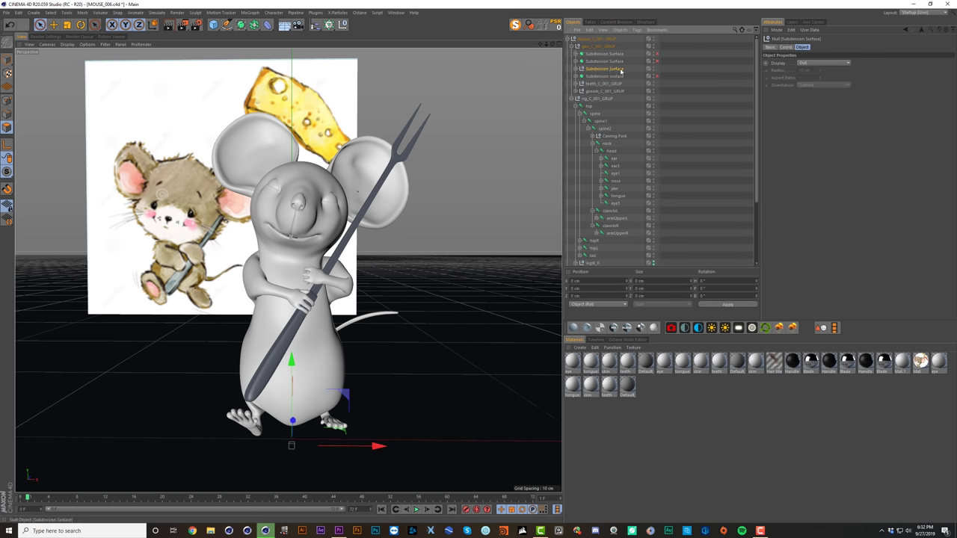
pyautogui.click(677, 64)
pyautogui.moveTo(375, 173)
pyautogui.keyDown('alt'); pyautogui.mouseDown()
pyautogui.moveTo(389, 190)
pyautogui.moveTo(352, 197)
pyautogui.moveTo(371, 187)
pyautogui.mouseUp(); pyautogui.keyUp('alt')
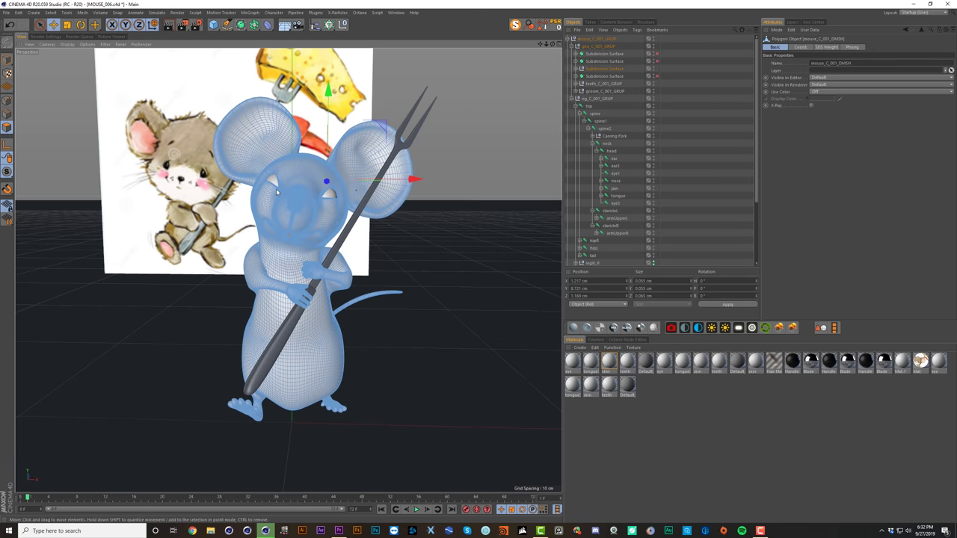
pyautogui.scroll(2, 276, 188)
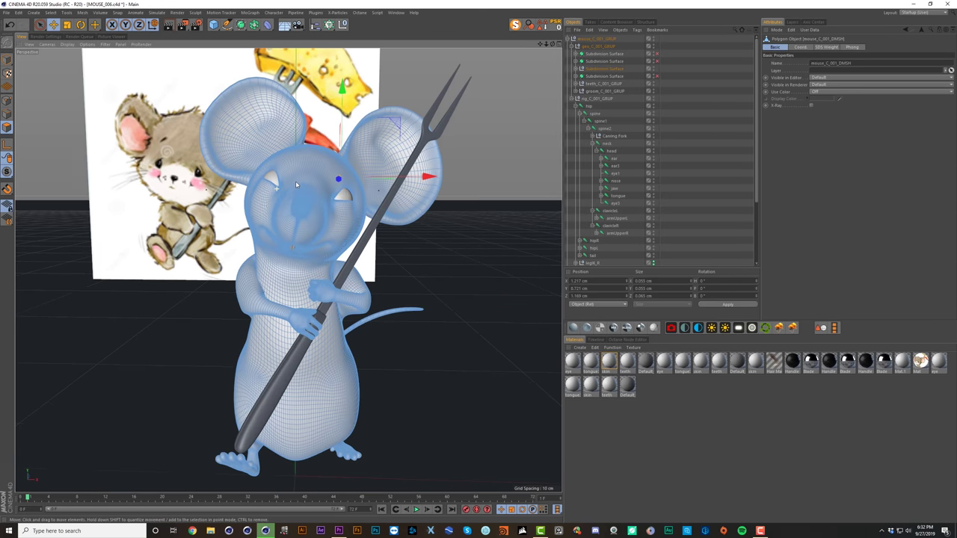
pyautogui.moveTo(302, 178)
pyautogui.keyDown('alt'); pyautogui.mouseDown()
pyautogui.moveTo(404, 182)
pyautogui.moveTo(297, 189)
pyautogui.moveTo(323, 207)
pyautogui.moveTo(323, 193)
pyautogui.mouseUp(); pyautogui.keyUp('alt')
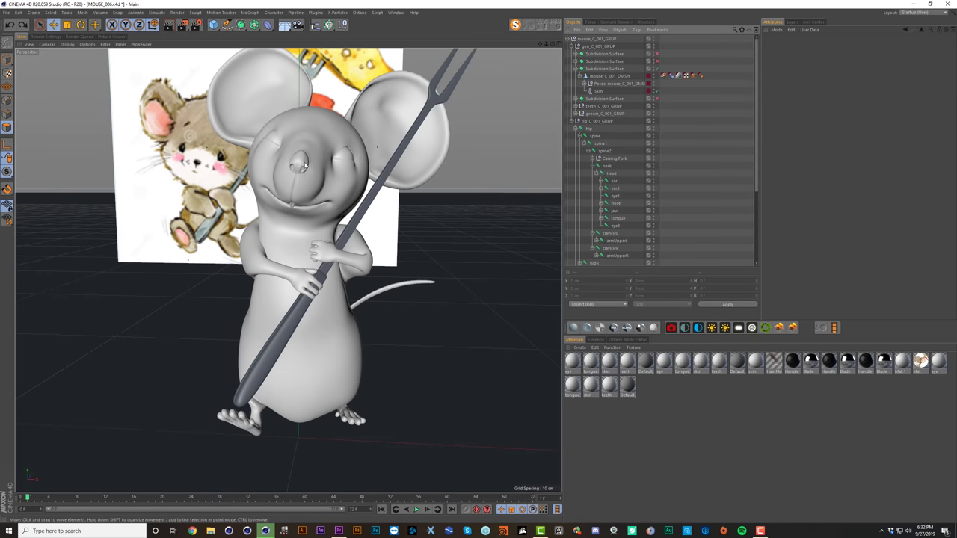
pyautogui.keyDown('alt'); pyautogui.moveTo(332, 153); pyautogui.dragTo(329, 164); pyautogui.keyUp('alt')
pyautogui.keyDown('alt'); pyautogui.moveTo(329, 164); pyautogui.dragTo(291, 161, button='right'); pyautogui.keyUp('alt')
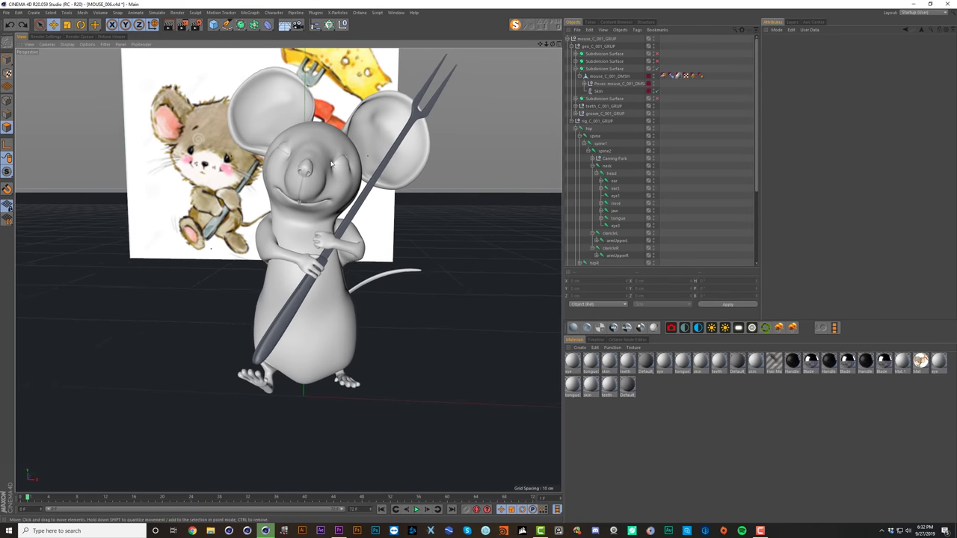
# Step: Add a Connect object as parent of the mouse body's Subdivision Surface and turn off its Weld option
pyautogui.moveTo(290, 159)
pyautogui.keyDown('alt'); pyautogui.mouseDown()
pyautogui.moveTo(359, 166)
pyautogui.moveTo(294, 163)
pyautogui.mouseUp(); pyautogui.keyUp('alt')
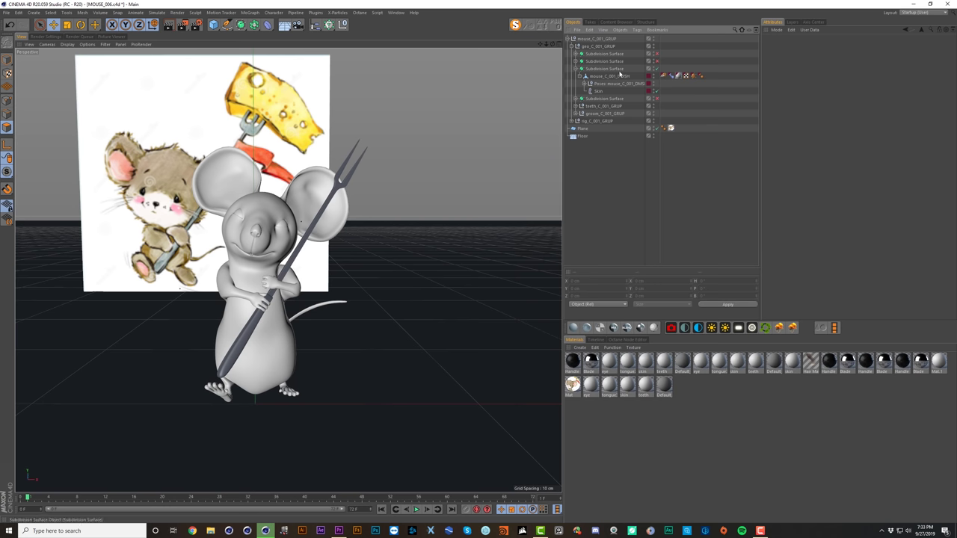
pyautogui.click(613, 69)
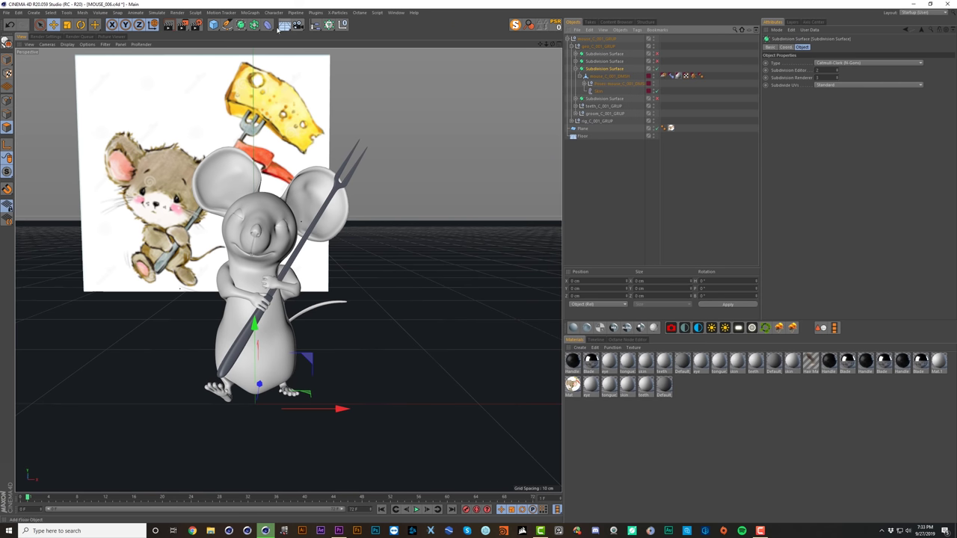
pyautogui.click(255, 25)
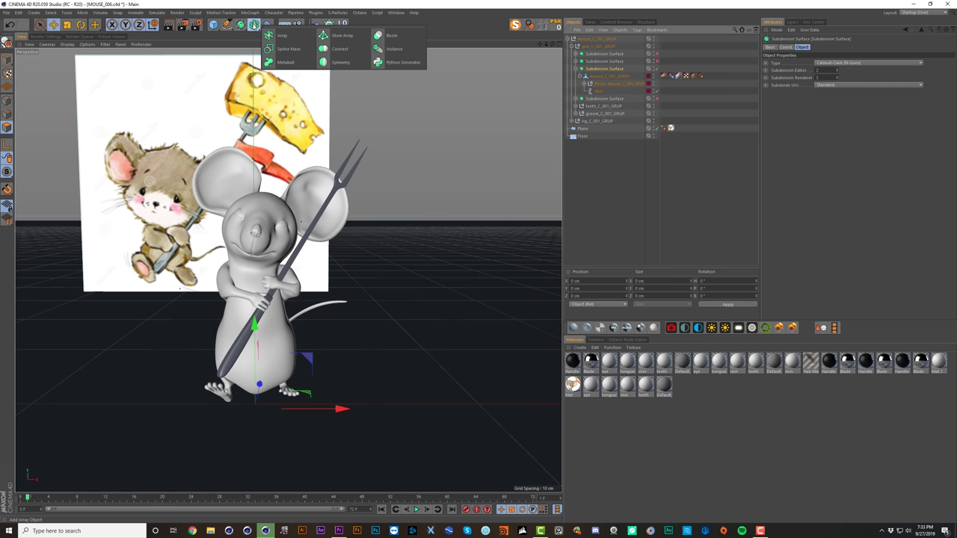
pyautogui.keyDown('alt'); pyautogui.click(354, 50); pyautogui.keyUp('alt')
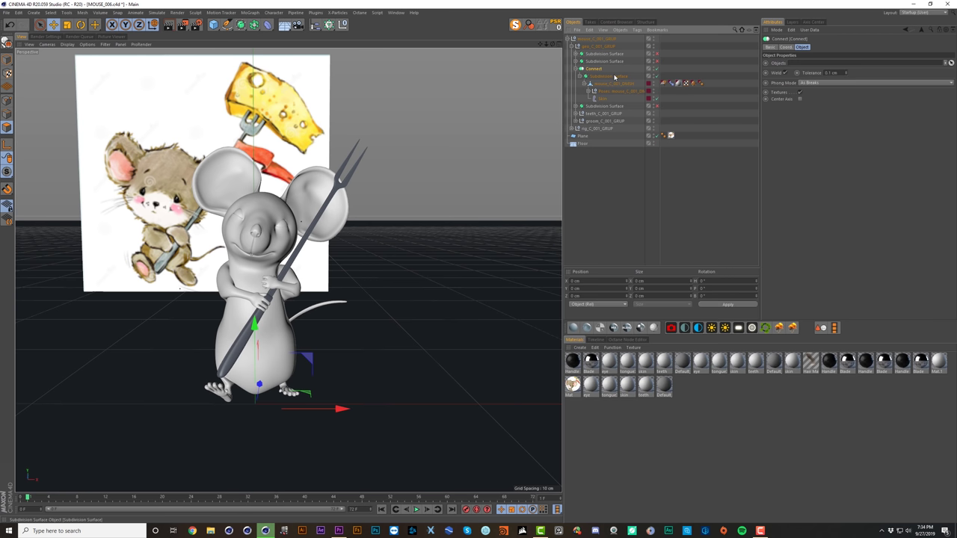
pyautogui.click(785, 74)
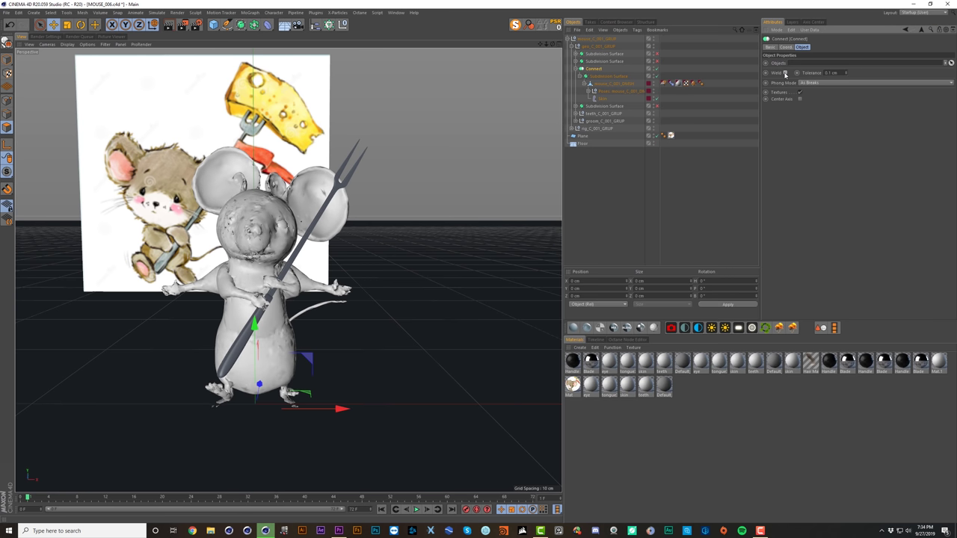
pyautogui.keyDown('alt'); pyautogui.moveTo(314, 275); pyautogui.dragTo(266, 271); pyautogui.keyUp('alt')
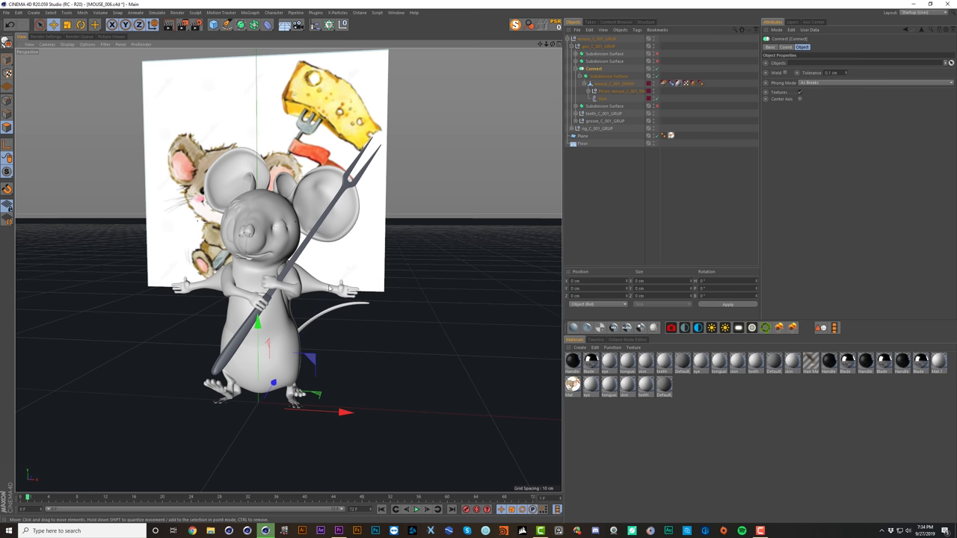
# Step: Try deleting the Poses null under the mouse_C_001_DMSH mesh, and undo the deletion
pyautogui.click(608, 92)
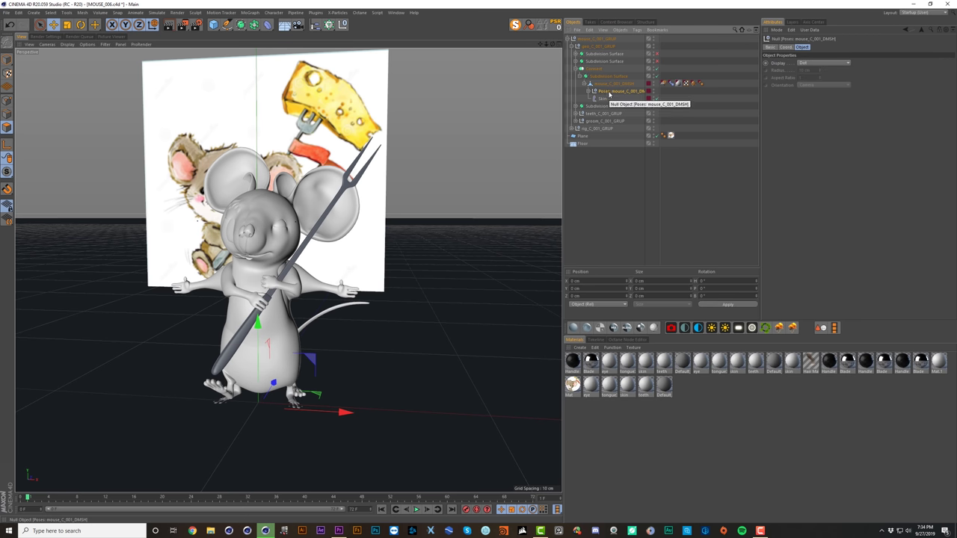
pyautogui.press('Delete')
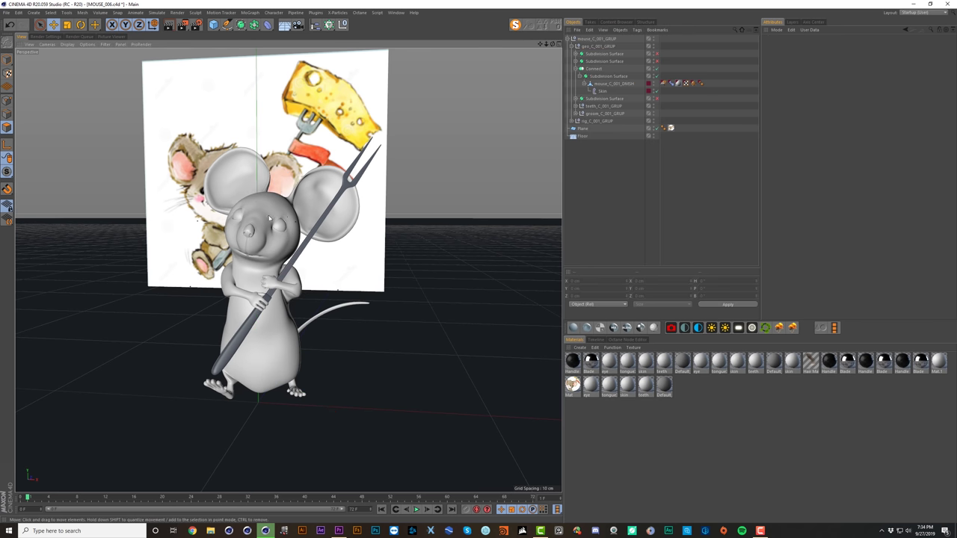
pyautogui.scroll(3, 252, 221)
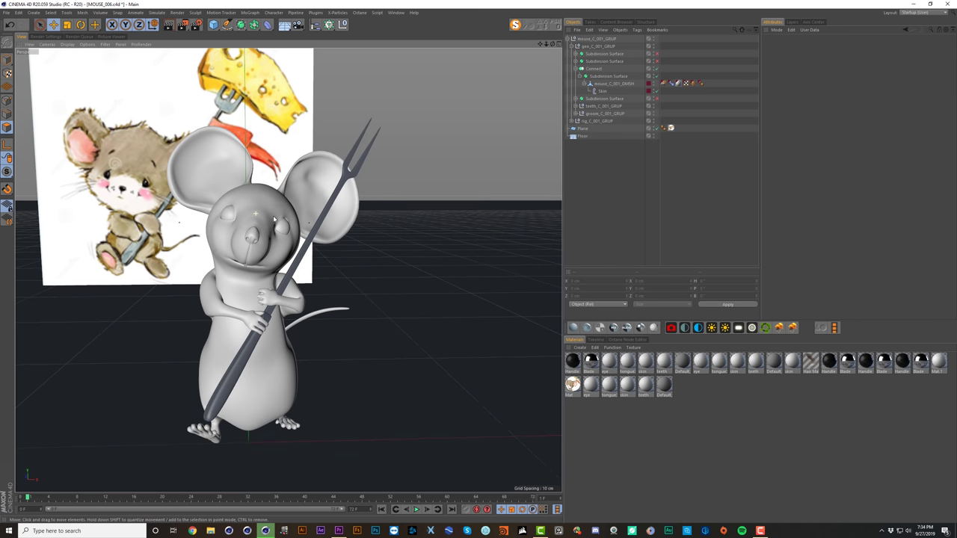
pyautogui.hotkey('ctrl', 'z')
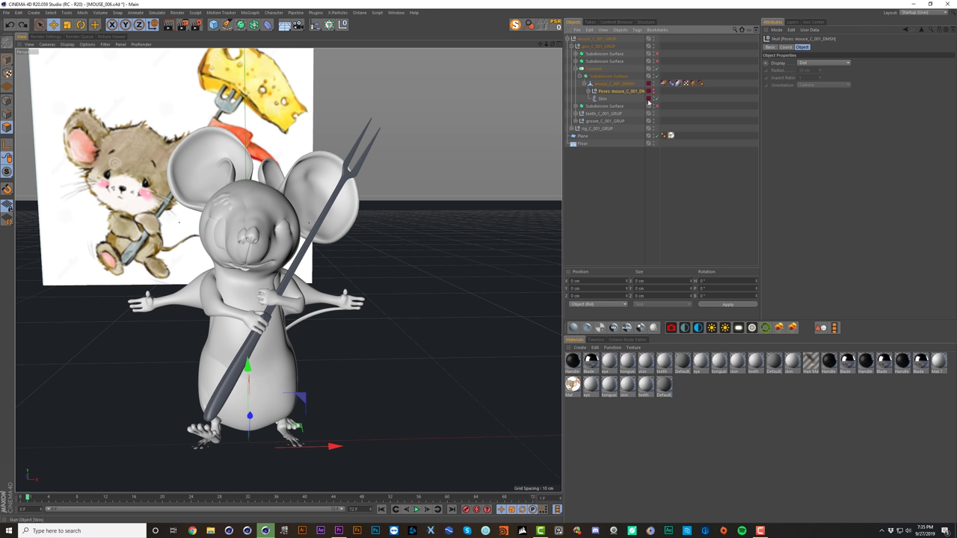
# Step: Move the Poses null out of the Connect object's hierarchy to the top level of the scene
pyautogui.moveTo(619, 173)
pyautogui.mouseDown()
pyautogui.moveTo(598, 176)
pyautogui.moveTo(608, 166)
pyautogui.mouseUp()
pyautogui.click(613, 164)
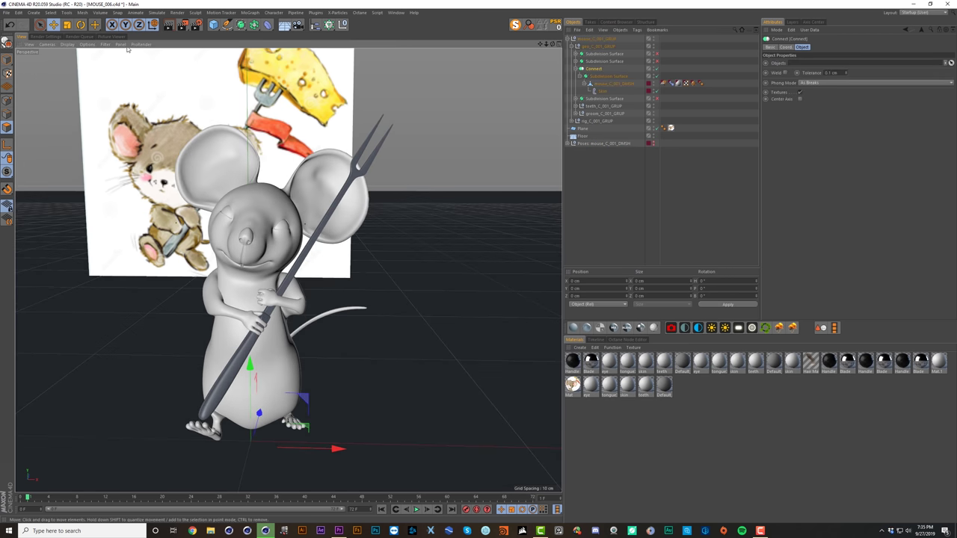
# Step: Add a Hair object to the Connect object
pyautogui.click(156, 13)
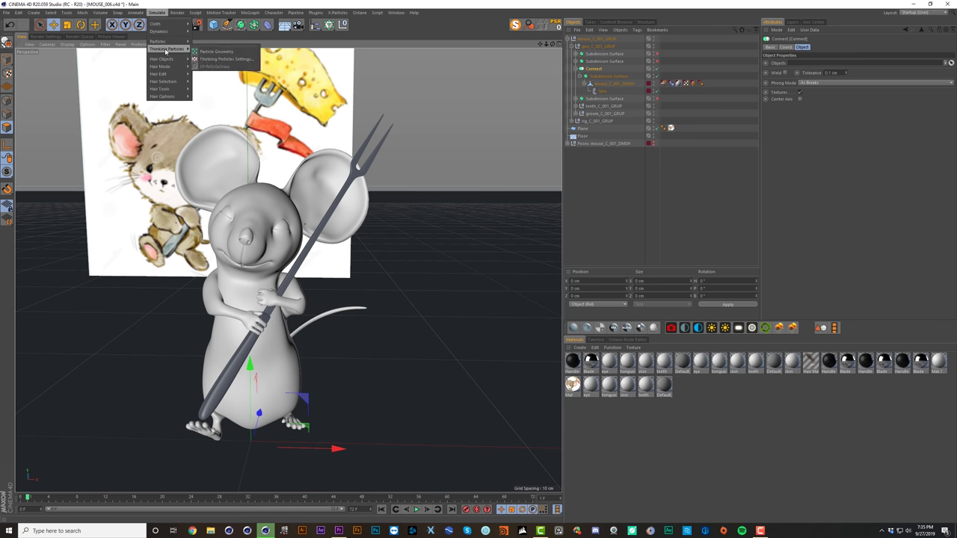
pyautogui.moveTo(171, 58)
pyautogui.click(215, 64)
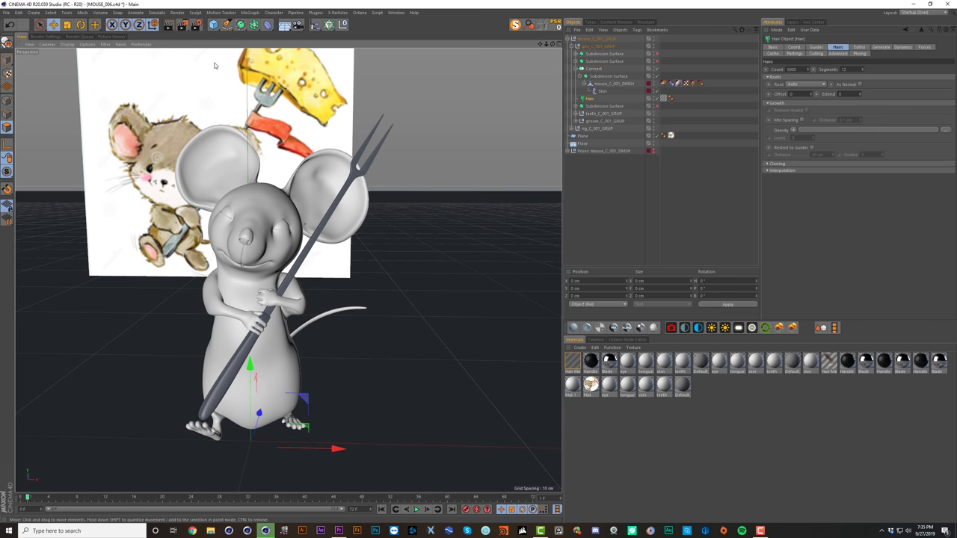
# Step: Set the hair guides' length to 0.1 cm and their root to Polygon Area
pyautogui.click(816, 47)
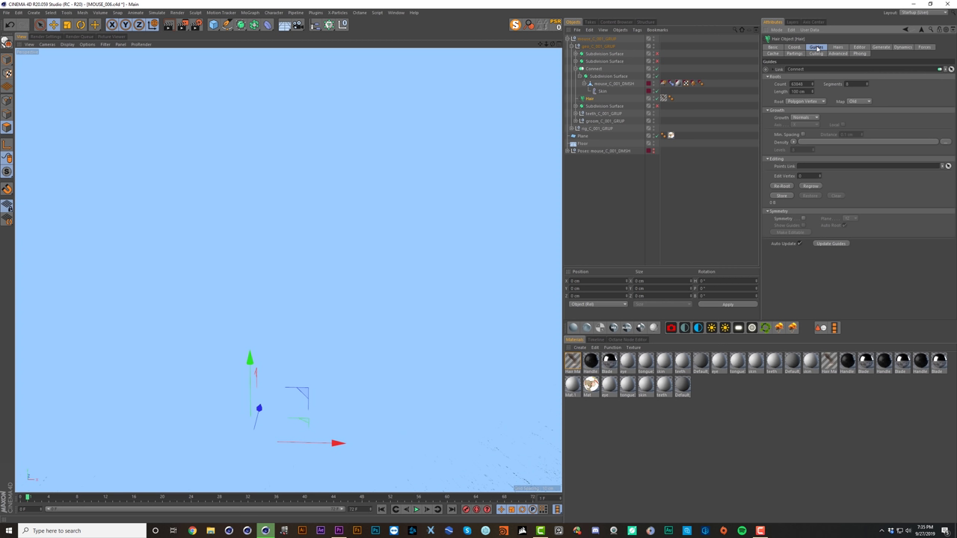
pyautogui.doubleClick(805, 91)
pyautogui.write('0.1')
pyautogui.press('Return')
pyautogui.click(806, 101)
pyautogui.click(816, 117)
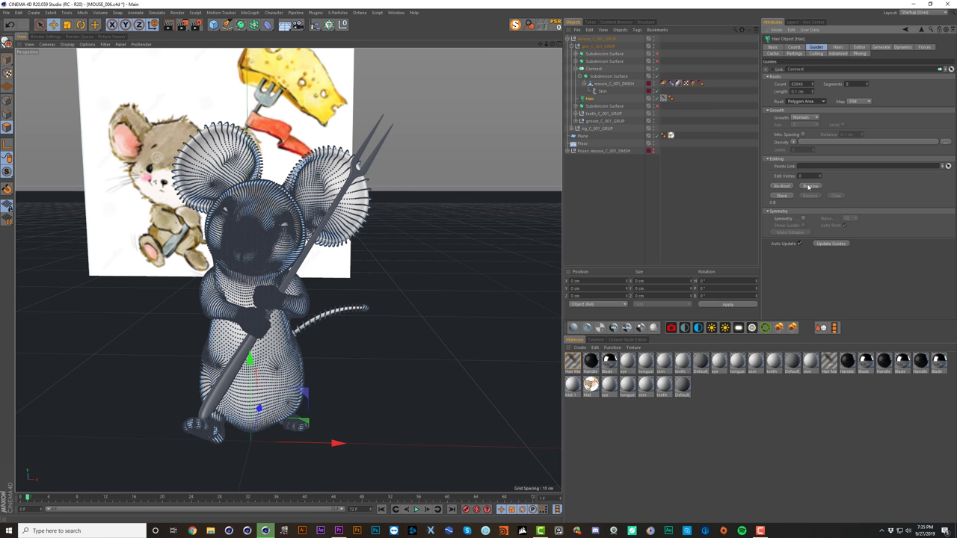
# Step: Change the Hair object's guide count and set its hair count to 500000
pyautogui.moveTo(792, 85); pyautogui.dragTo(819, 88)
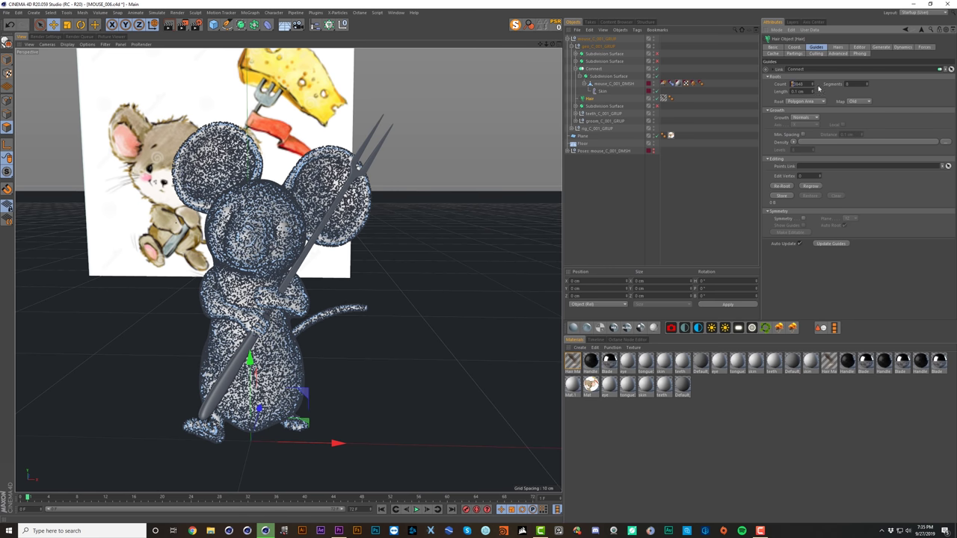
pyautogui.write('500000')
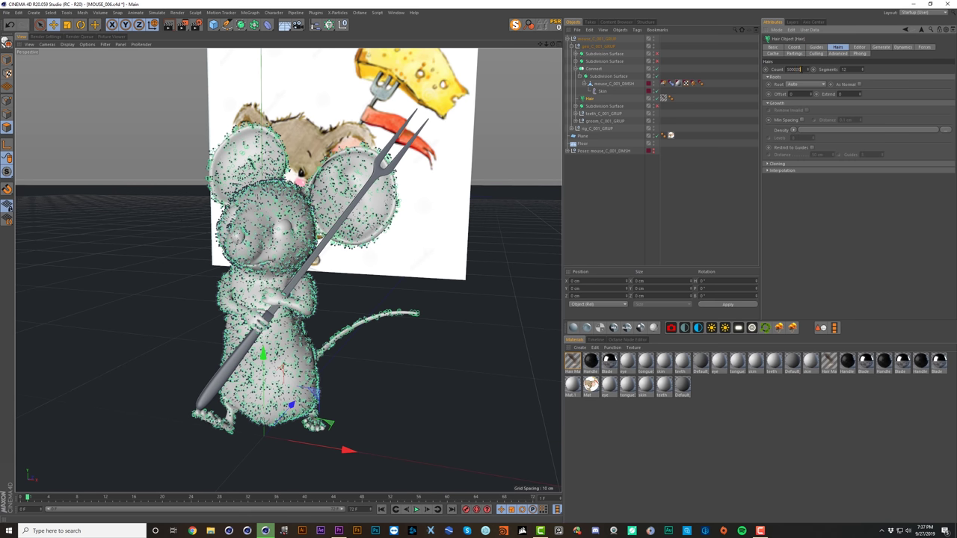
pyautogui.click(626, 171)
pyautogui.keyDown('alt'); pyautogui.moveTo(300, 205); pyautogui.dragTo(319, 203); pyautogui.keyUp('alt')
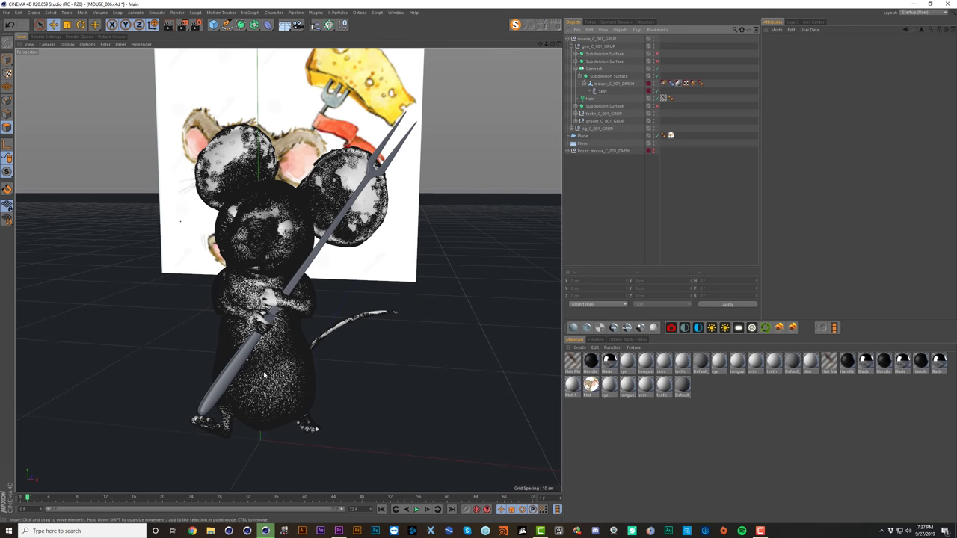
# Step: Check the fur on the mouse's head and body, and delete the Plane holding the reference illustration
pyautogui.click(588, 100)
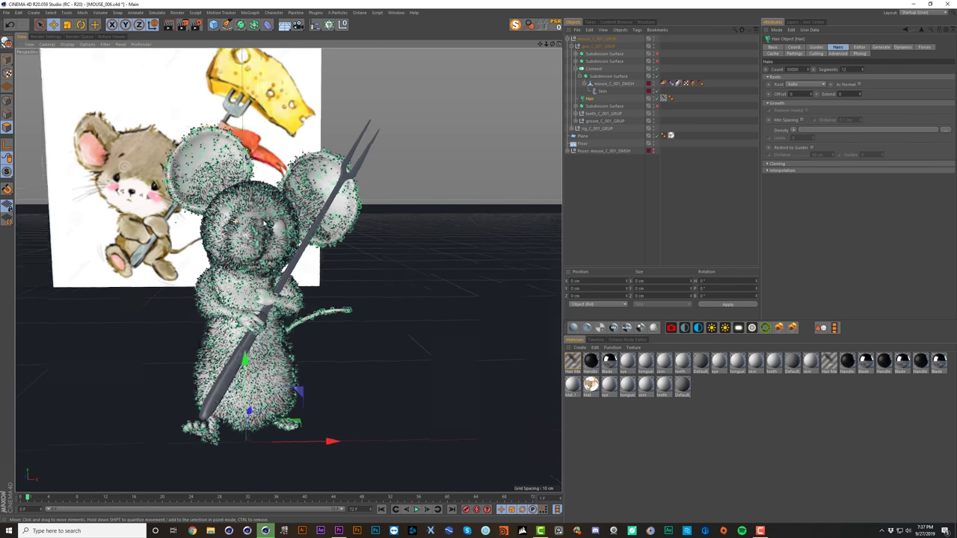
pyautogui.moveTo(214, 227)
pyautogui.keyDown('alt'); pyautogui.mouseDown()
pyautogui.moveTo(242, 228)
pyautogui.moveTo(209, 228)
pyautogui.moveTo(210, 213)
pyautogui.moveTo(232, 230)
pyautogui.mouseUp(); pyautogui.keyUp('alt')
pyautogui.scroll(3, 241, 228)
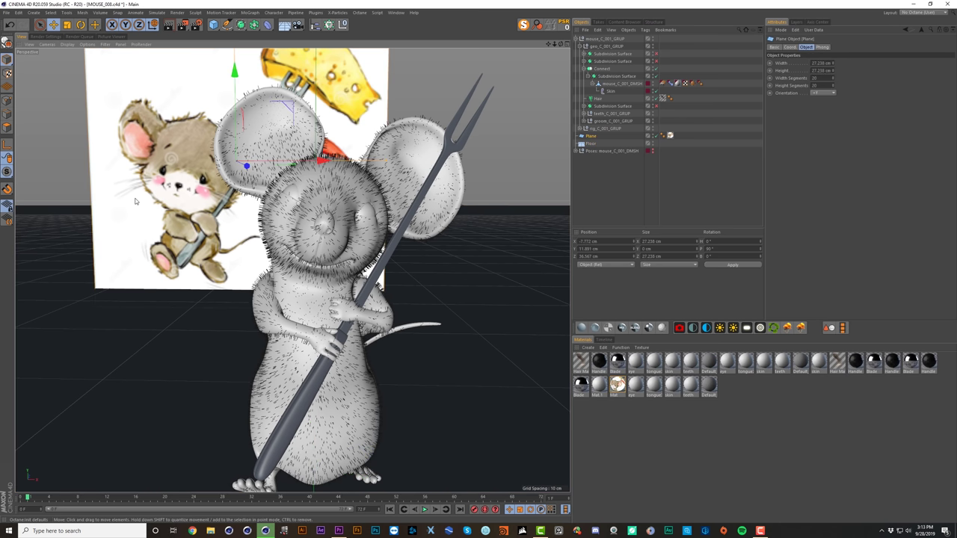
pyautogui.press('Delete')
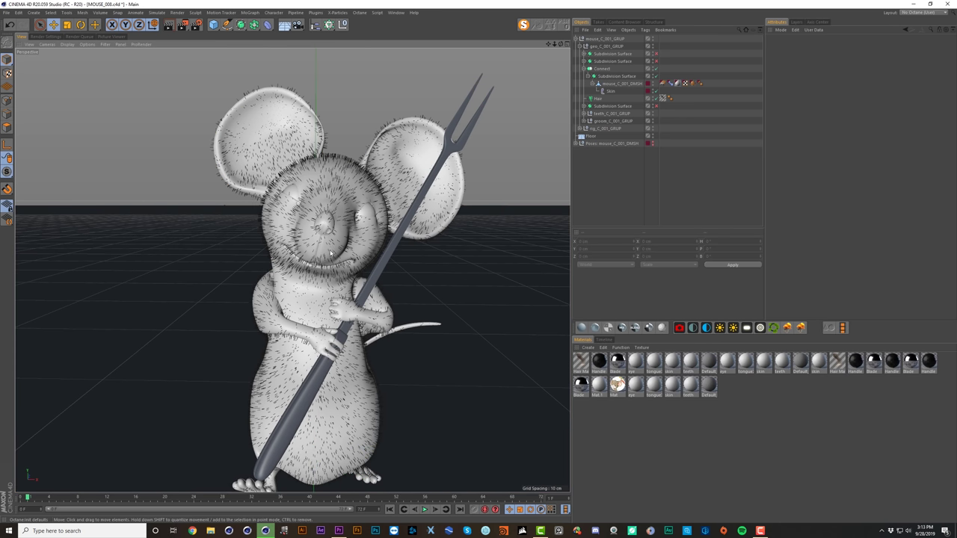
pyautogui.keyDown('alt'); pyautogui.moveTo(331, 254); pyautogui.dragTo(321, 206, button='middle'); pyautogui.keyUp('alt')
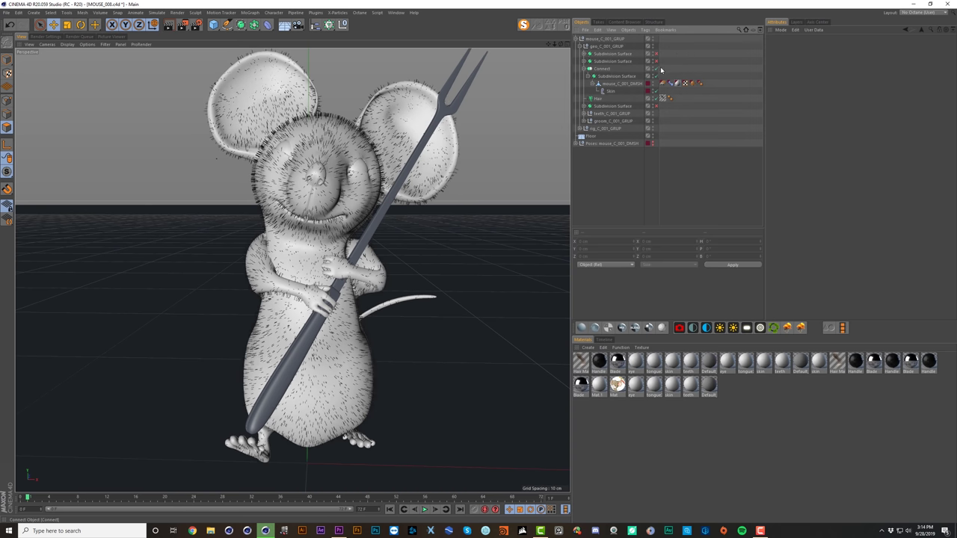
# Step: Disable the Connect, its Subdivision Surface and the Hair object, and select the mouse_C_001_DMSH mesh for editing
pyautogui.click(657, 75)
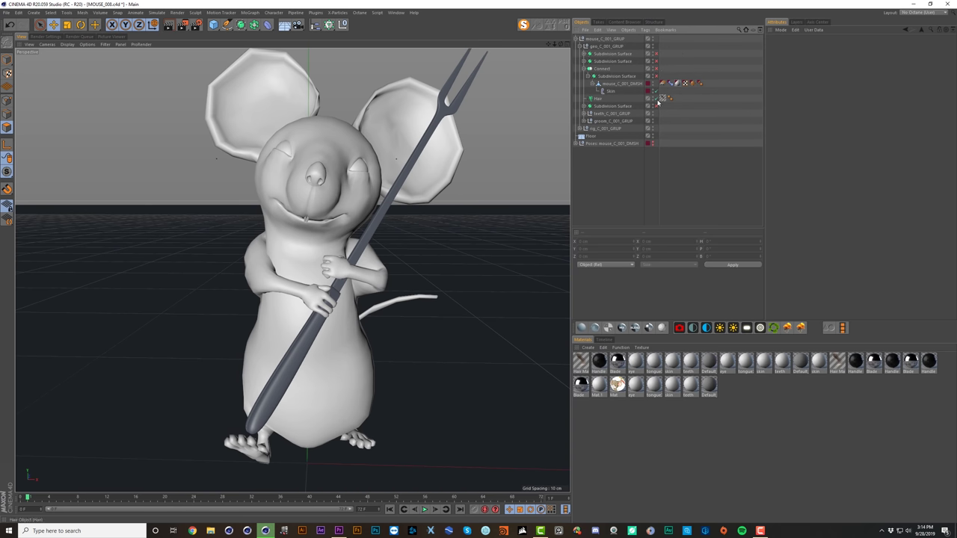
pyautogui.click(626, 83)
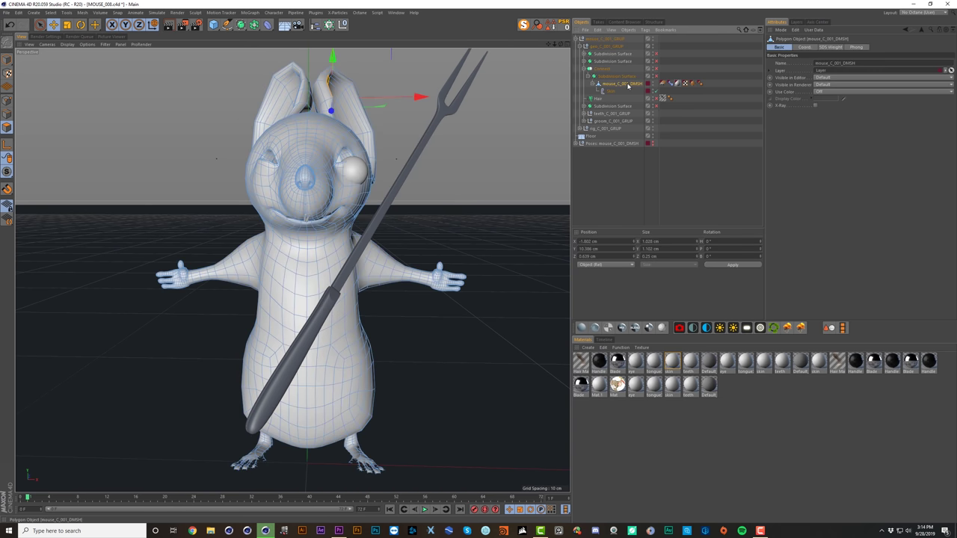
pyautogui.keyDown('alt'); pyautogui.moveTo(285, 147); pyautogui.dragTo(376, 180); pyautogui.keyUp('alt')
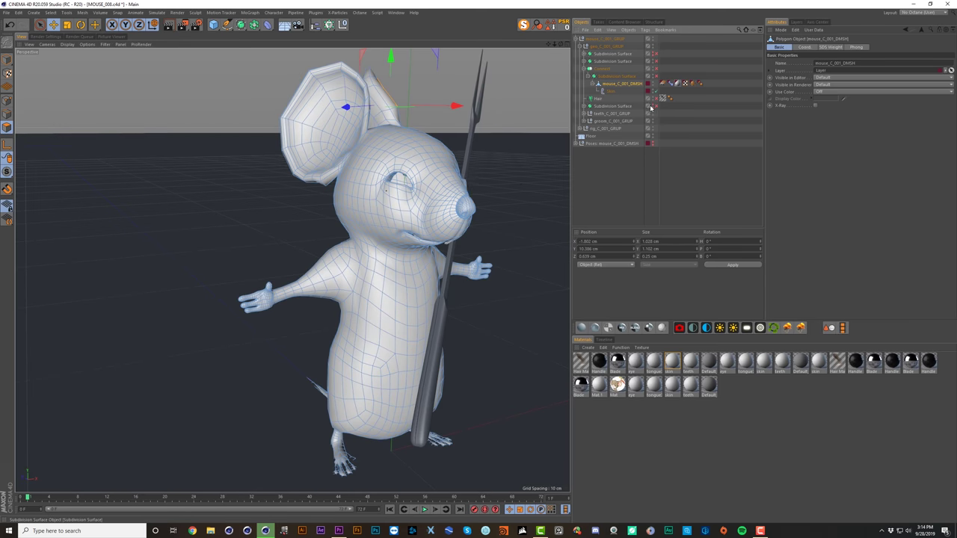
pyautogui.scroll(5, 403, 191)
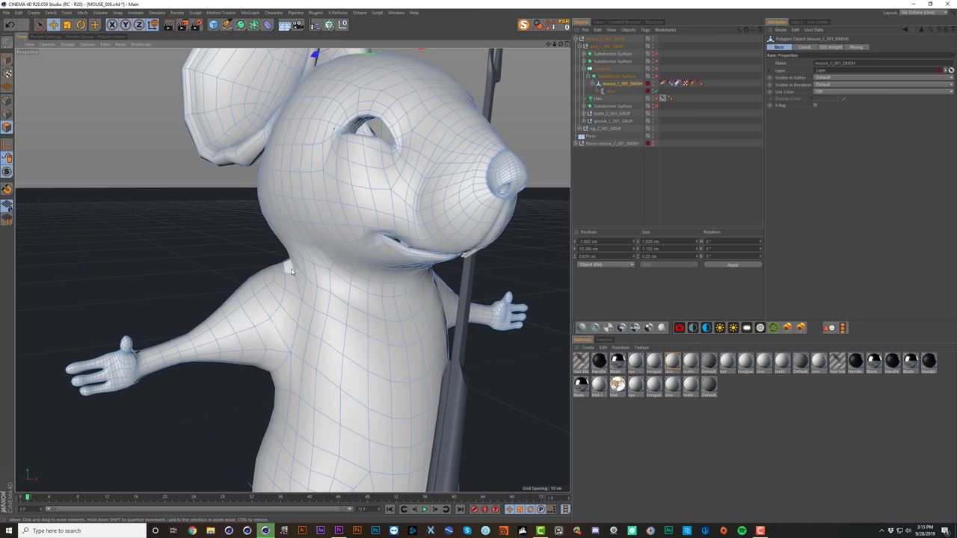
# Step: Loop-select the polygon ring around the mouse's right upper arm and extend the selection over the shoulder
pyautogui.press('u')
pyautogui.press('l')
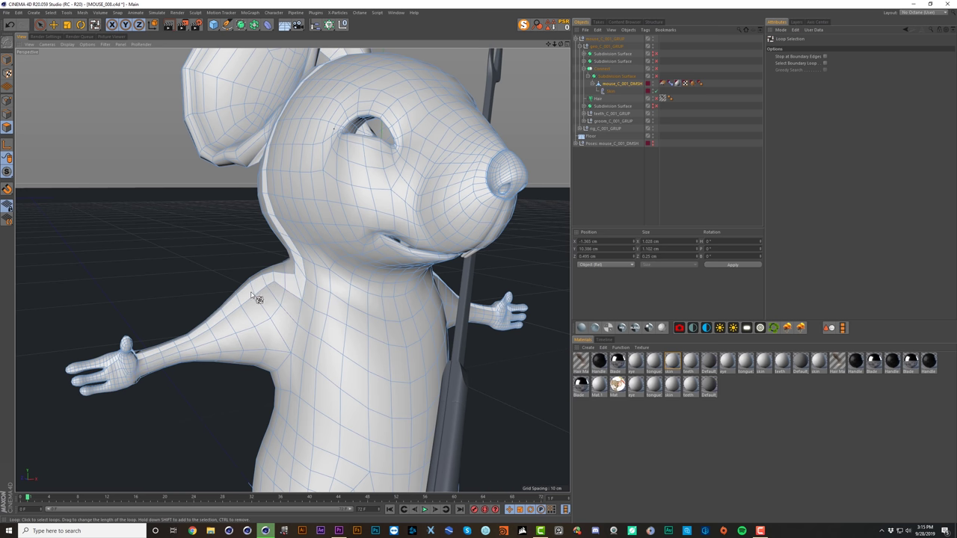
pyautogui.click(266, 315)
pyautogui.keyDown('alt'); pyautogui.moveTo(326, 334); pyautogui.dragTo(291, 332); pyautogui.keyUp('alt')
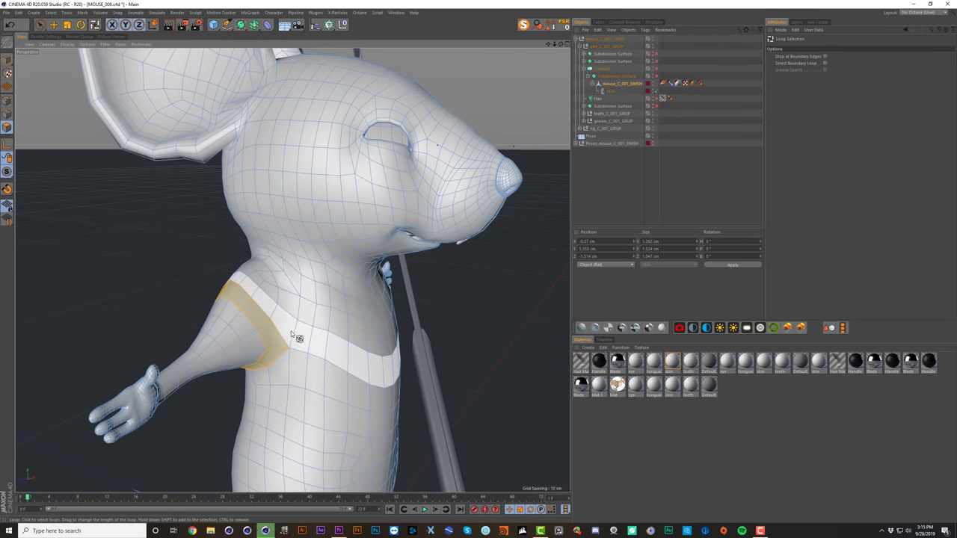
pyautogui.press('9')
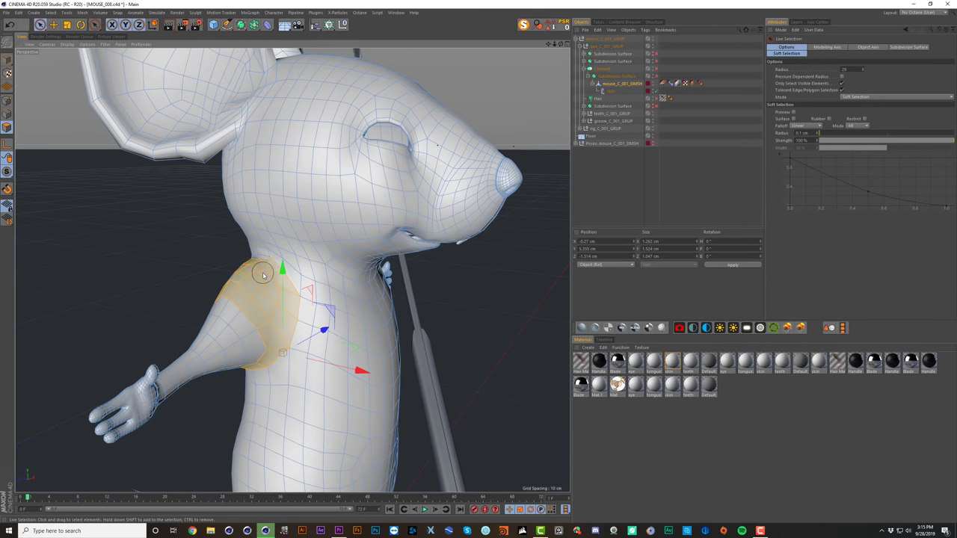
# Step: Fill the selection from the right shoulder outward so it covers the whole arm and hand
pyautogui.moveTo(259, 270)
pyautogui.keyDown('alt'); pyautogui.mouseDown()
pyautogui.moveTo(215, 333)
pyautogui.moveTo(224, 292)
pyautogui.moveTo(120, 274)
pyautogui.moveTo(137, 279)
pyautogui.mouseUp(); pyautogui.keyUp('alt')
pyautogui.rightClick(161, 278)
pyautogui.click(198, 335)
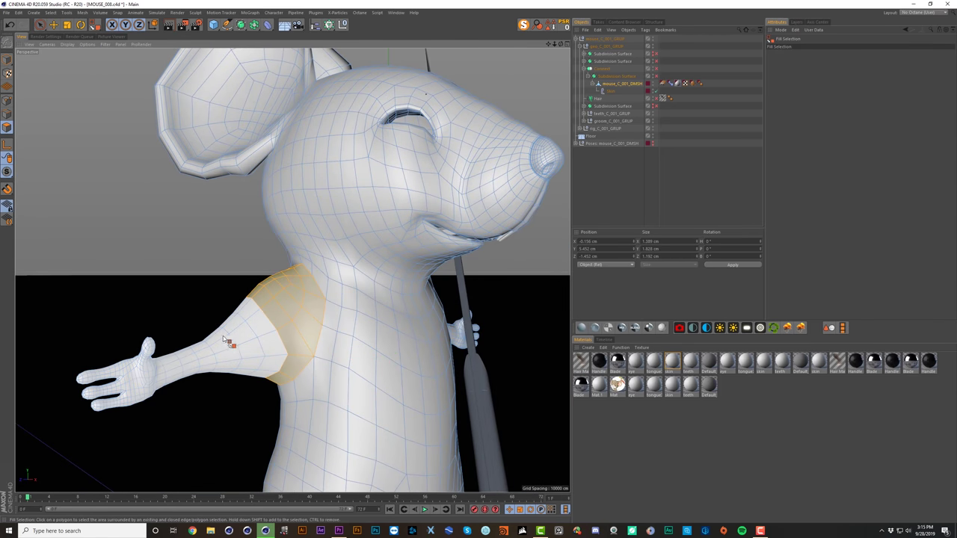
pyautogui.click(223, 336)
# Step: Add the mouse's left arm to the selection with an upper-arm polygon loop and a fill down to the hand
pyautogui.keyDown('alt'); pyautogui.moveTo(399, 323); pyautogui.dragTo(358, 300); pyautogui.keyUp('alt')
pyautogui.press('u')
pyautogui.press('l')
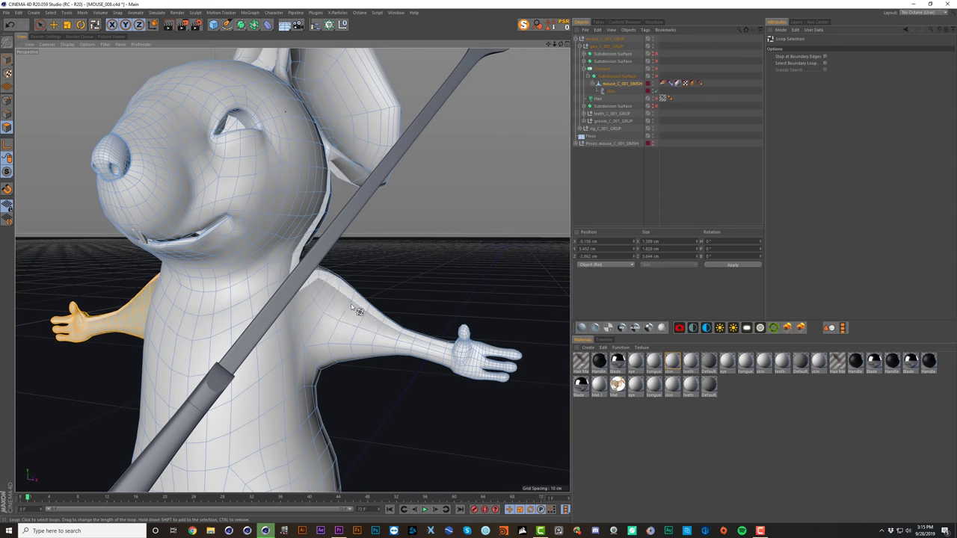
pyautogui.keyDown('shift'); pyautogui.click(366, 308); pyautogui.keyUp('shift')
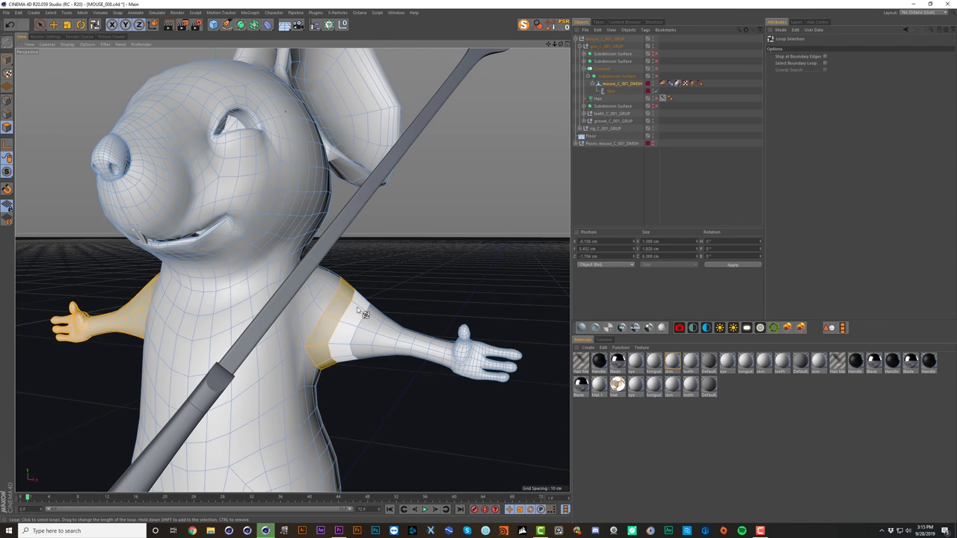
pyautogui.press('u')
pyautogui.press('f')
pyautogui.keyDown('shift'); pyautogui.click(362, 308); pyautogui.keyUp('shift')
# Step: Add the left shoulder's polygons to the arm selection, working around its back and front
pyautogui.keyDown('alt'); pyautogui.moveTo(365, 306); pyautogui.dragTo(150, 309); pyautogui.keyUp('alt')
pyautogui.press('9')
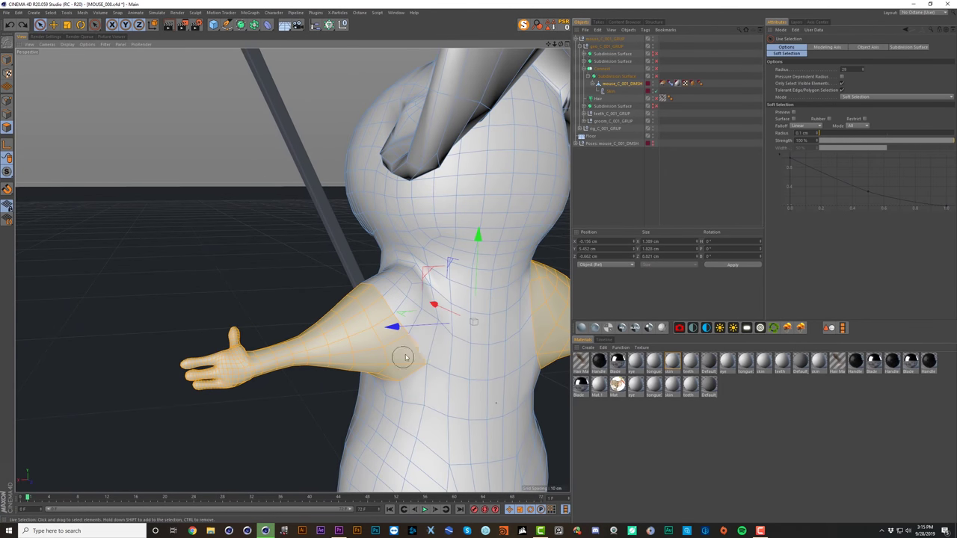
pyautogui.moveTo(406, 357)
pyautogui.keyDown('shift'); pyautogui.mouseDown()
pyautogui.moveTo(405, 292)
pyautogui.moveTo(387, 286)
pyautogui.moveTo(404, 296)
pyautogui.moveTo(484, 299)
pyautogui.mouseUp(); pyautogui.keyUp('shift')
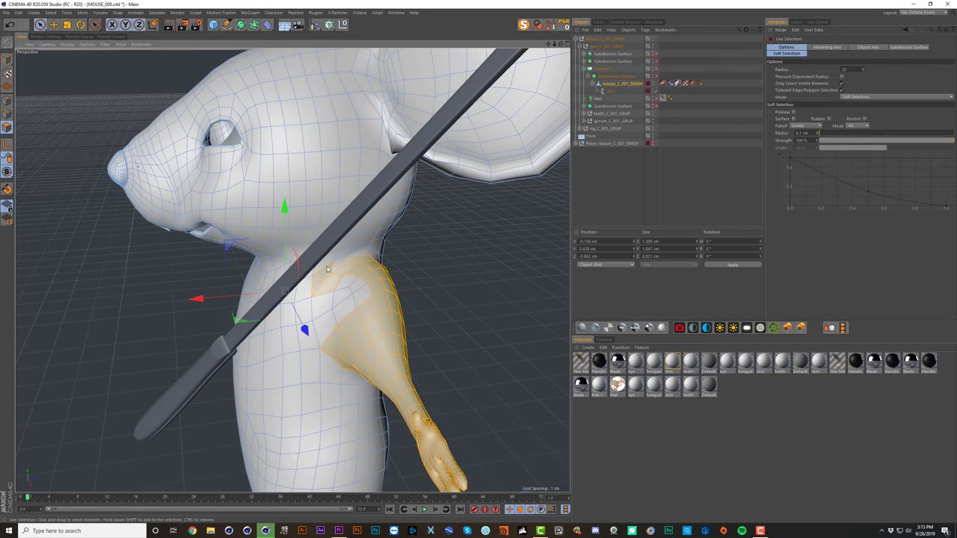
pyautogui.moveTo(365, 280)
pyautogui.keyDown('shift'); pyautogui.mouseDown()
pyautogui.moveTo(351, 286)
pyautogui.moveTo(345, 320)
pyautogui.moveTo(434, 293)
pyautogui.moveTo(319, 324)
pyautogui.moveTo(273, 309)
pyautogui.moveTo(309, 300)
pyautogui.mouseUp(); pyautogui.keyUp('shift')
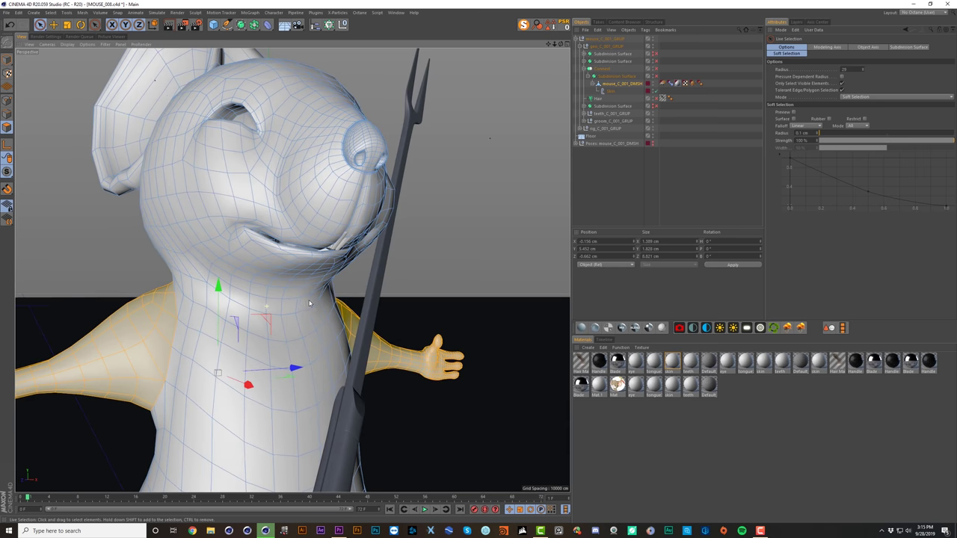
# Step: Add a polygon loop around the base of the neck to the selection and fill the whole head with its ears
pyautogui.press('u')
pyautogui.press('l')
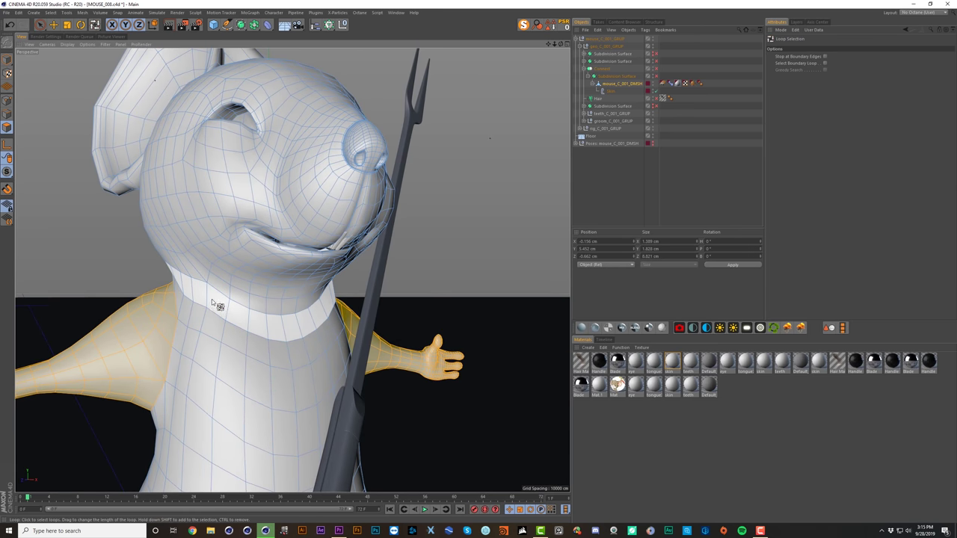
pyautogui.keyDown('shift'); pyautogui.click(218, 311); pyautogui.keyUp('shift')
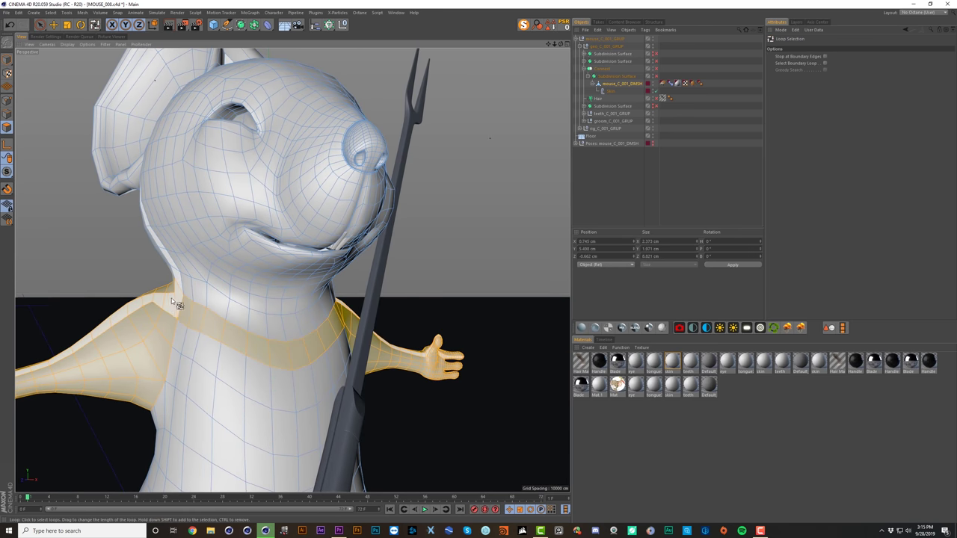
pyautogui.moveTo(172, 298)
pyautogui.keyDown('alt'); pyautogui.mouseDown()
pyautogui.moveTo(193, 308)
pyautogui.moveTo(170, 301)
pyautogui.mouseUp(); pyautogui.keyUp('alt')
pyautogui.press('u')
pyautogui.press('f')
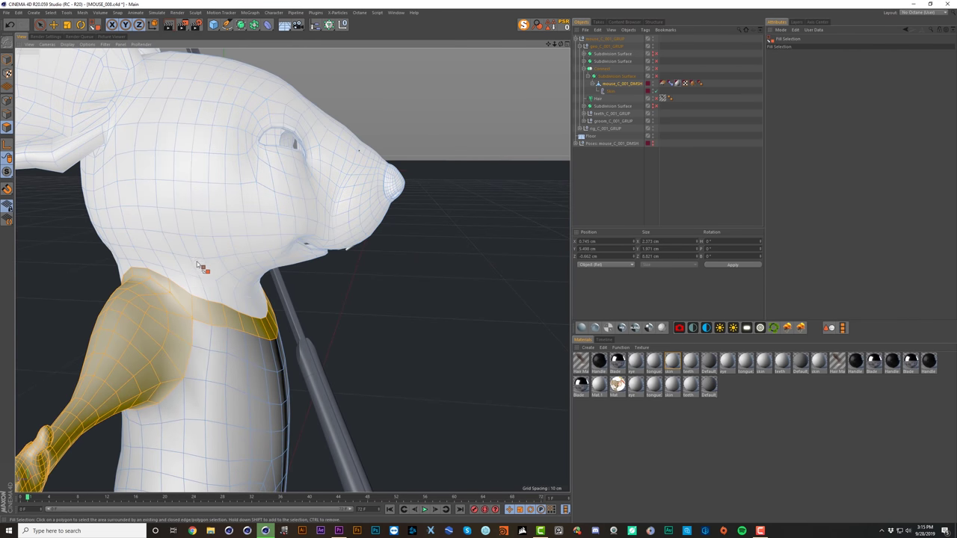
pyautogui.keyDown('shift'); pyautogui.click(201, 262); pyautogui.keyUp('shift')
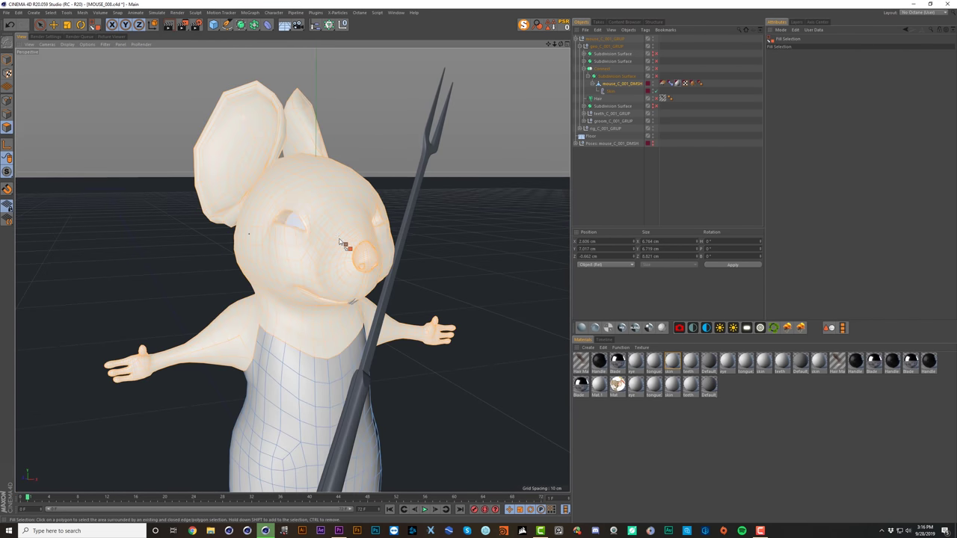
# Step: Remove the nose from the selection with a polygon loop around its base and a fill
pyautogui.keyDown('alt'); pyautogui.moveTo(339, 242); pyautogui.dragTo(370, 244, button='right'); pyautogui.keyUp('alt')
pyautogui.press('u')
pyautogui.press('l')
pyautogui.keyDown('alt'); pyautogui.moveTo(370, 243); pyautogui.dragTo(392, 258); pyautogui.keyUp('alt')
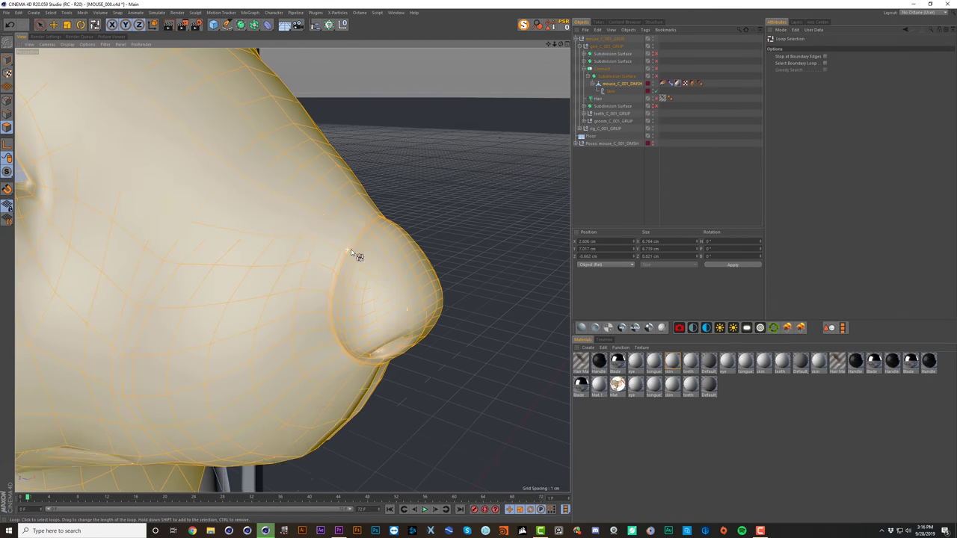
pyautogui.keyDown('alt'); pyautogui.moveTo(352, 251); pyautogui.dragTo(369, 253, button='right'); pyautogui.keyUp('alt')
pyautogui.press('q')
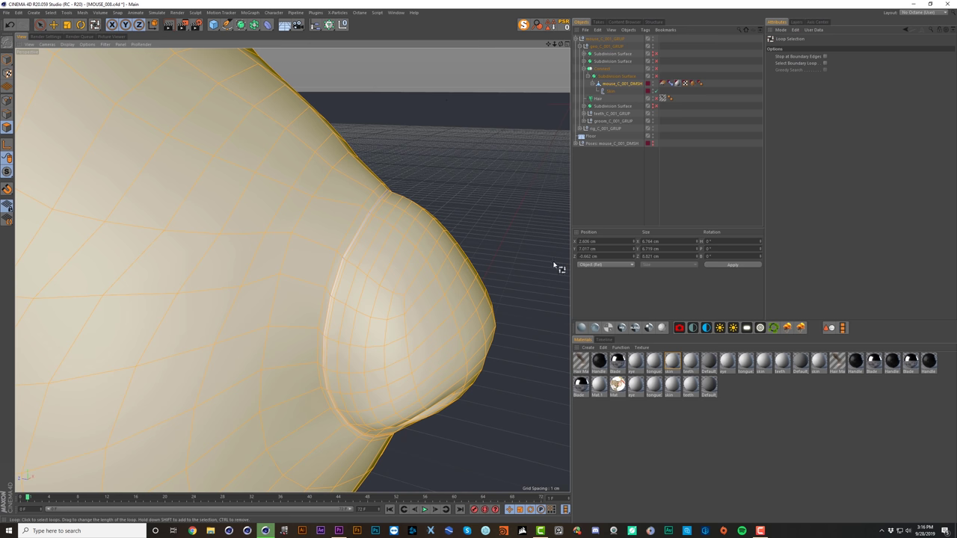
pyautogui.keyDown('ctrl'); pyautogui.click(401, 197); pyautogui.keyUp('ctrl')
pyautogui.press('u')
pyautogui.press('f')
pyautogui.keyDown('ctrl'); pyautogui.click(396, 226); pyautogui.keyUp('ctrl')
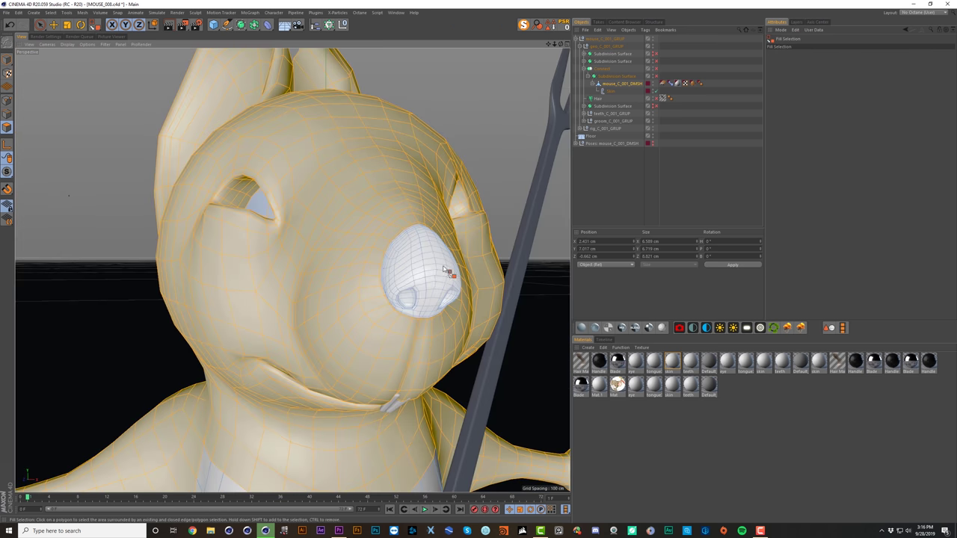
# Step: Deselect the inside of the mouse's right ear with a loop along its inner rim and a fill
pyautogui.keyDown('alt'); pyautogui.moveTo(339, 203); pyautogui.dragTo(375, 166, button='middle'); pyautogui.keyUp('alt')
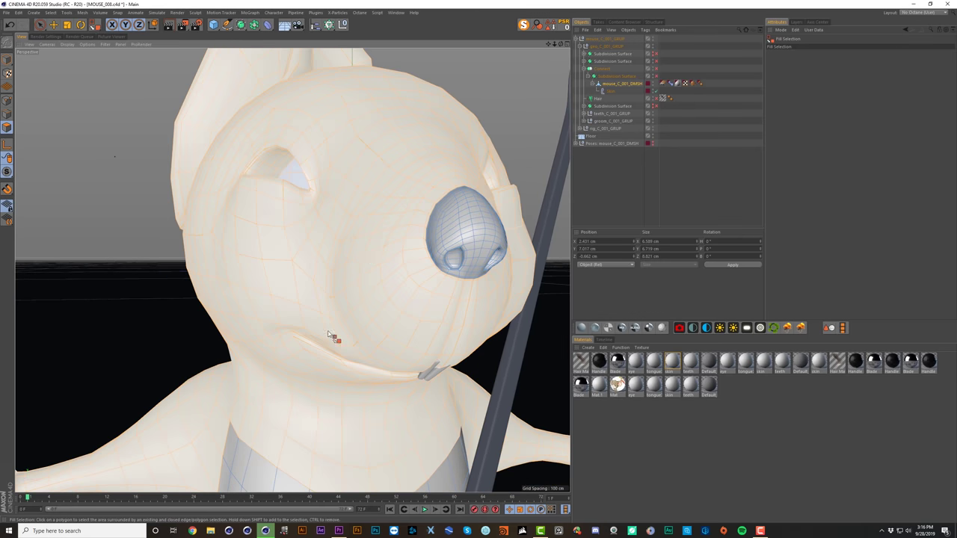
pyautogui.keyDown('alt'); pyautogui.moveTo(275, 180); pyautogui.dragTo(352, 318, button='middle'); pyautogui.keyUp('alt')
pyautogui.keyDown('alt'); pyautogui.moveTo(305, 205); pyautogui.dragTo(408, 234); pyautogui.keyUp('alt')
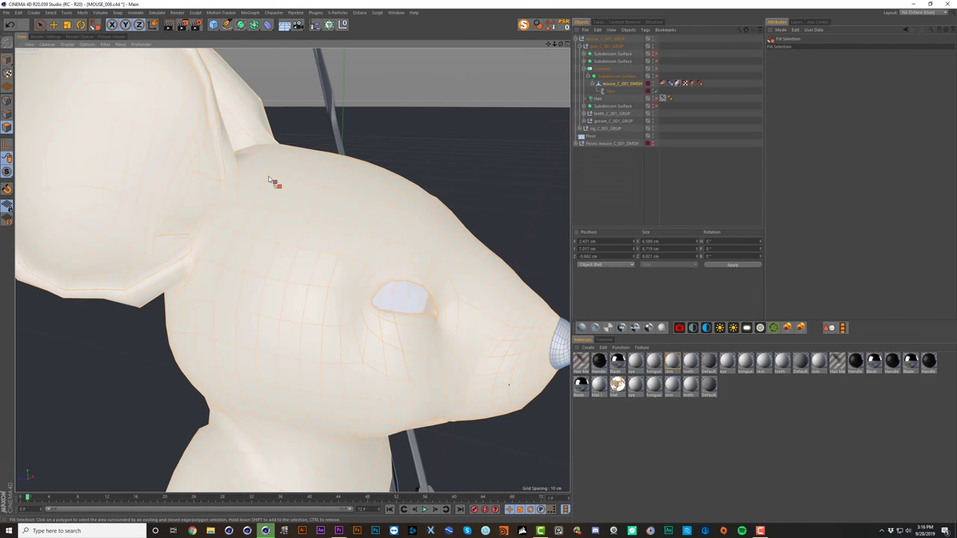
pyautogui.keyDown('alt'); pyautogui.moveTo(274, 182); pyautogui.dragTo(477, 282, button='middle'); pyautogui.keyUp('alt')
pyautogui.press('u')
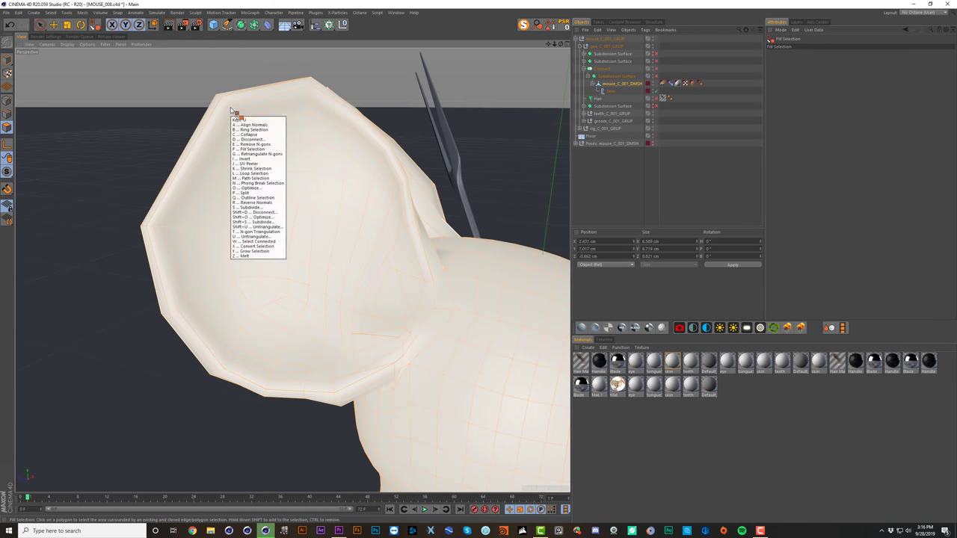
pyautogui.press('l')
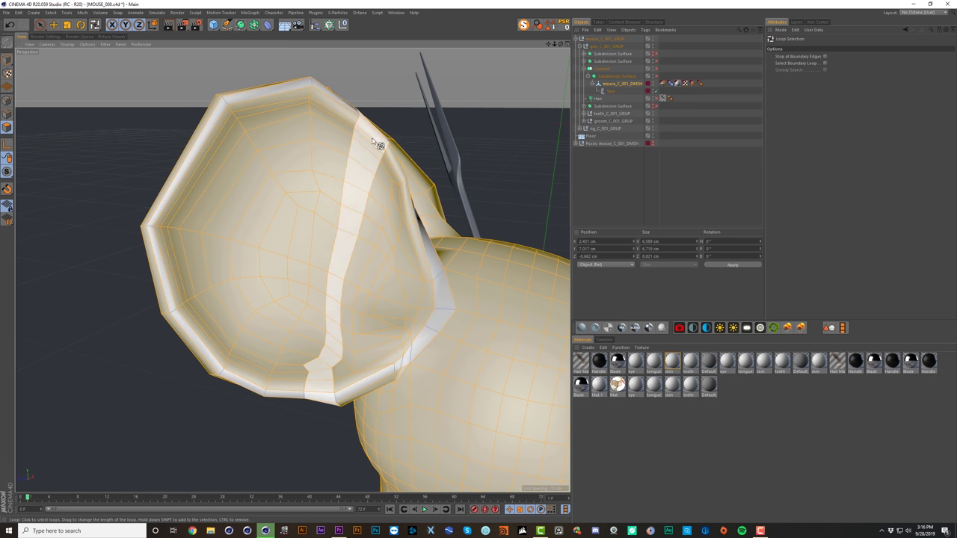
pyautogui.press('u')
pyautogui.press('f')
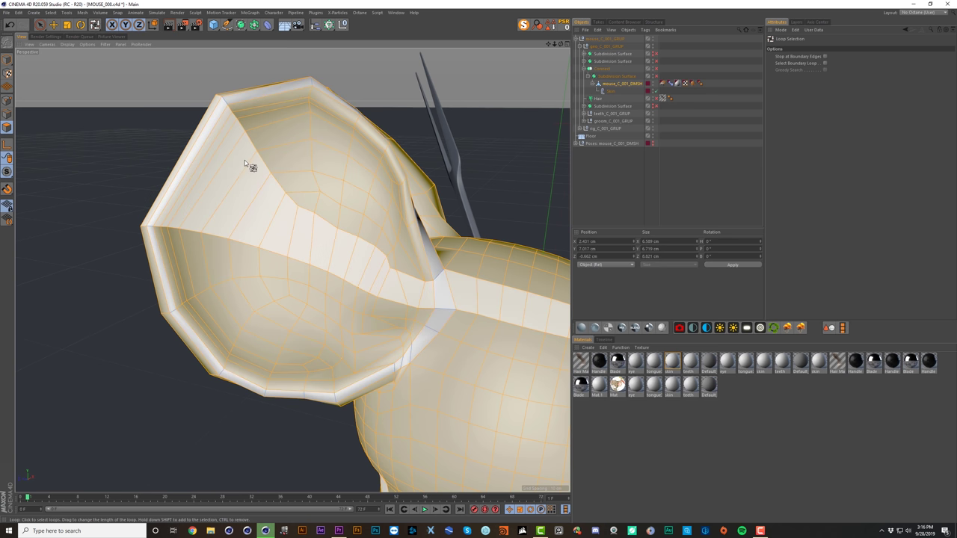
pyautogui.keyDown('ctrl'); pyautogui.click(259, 160); pyautogui.keyUp('ctrl')
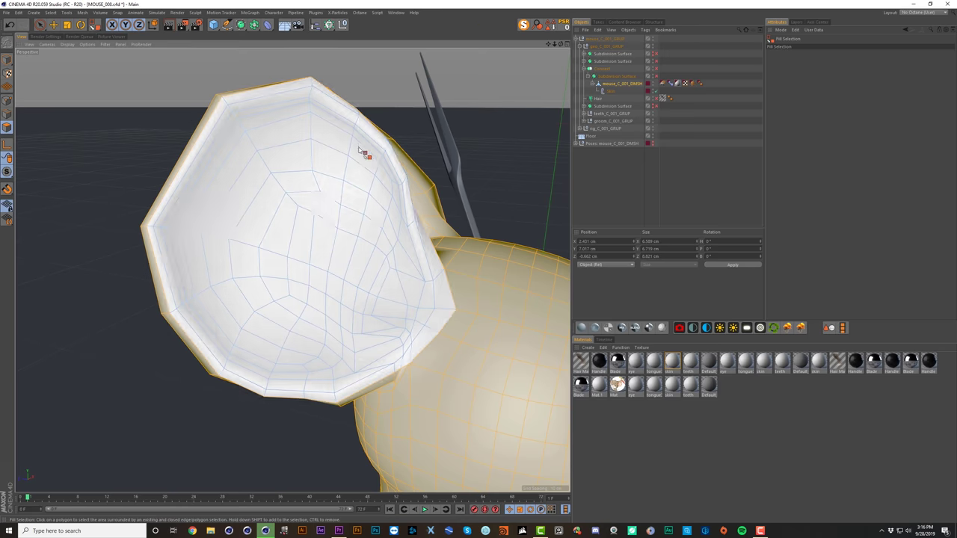
# Step: Deselect the inside of the mouse's left ear the same way, with an inner-rim loop and a fill
pyautogui.keyDown('alt'); pyautogui.moveTo(361, 150); pyautogui.dragTo(229, 148); pyautogui.keyUp('alt')
pyautogui.keyDown('alt'); pyautogui.moveTo(477, 168); pyautogui.dragTo(362, 137); pyautogui.keyUp('alt')
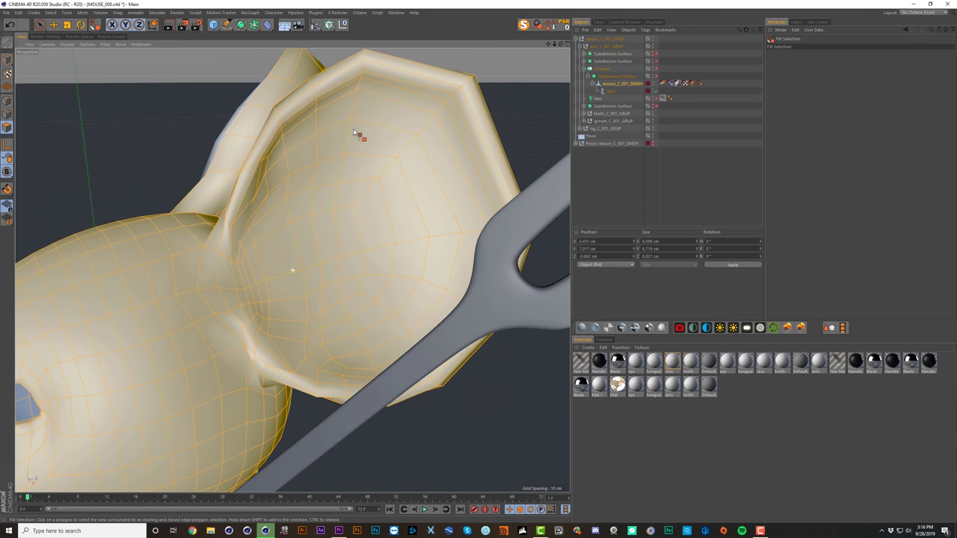
pyautogui.press('u')
pyautogui.press('l')
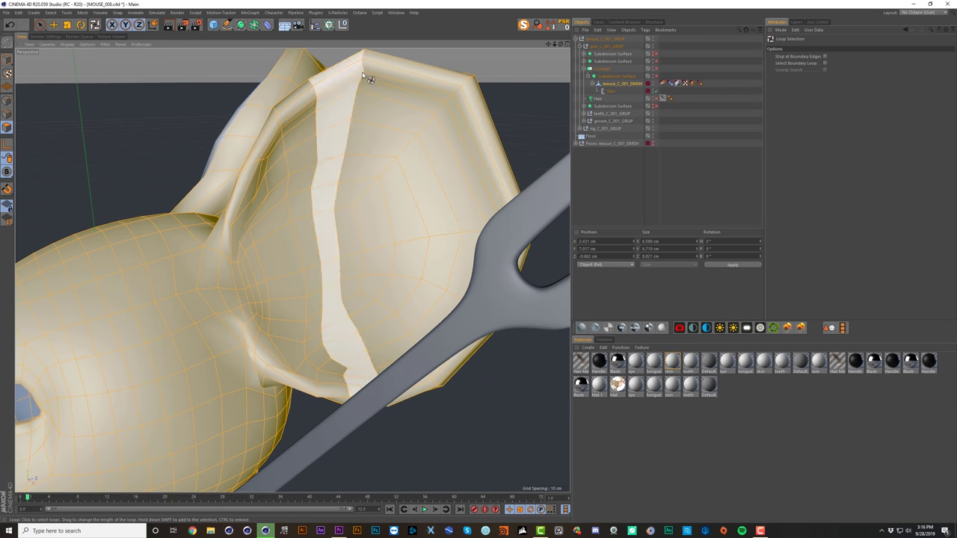
pyautogui.press('u')
pyautogui.press('f')
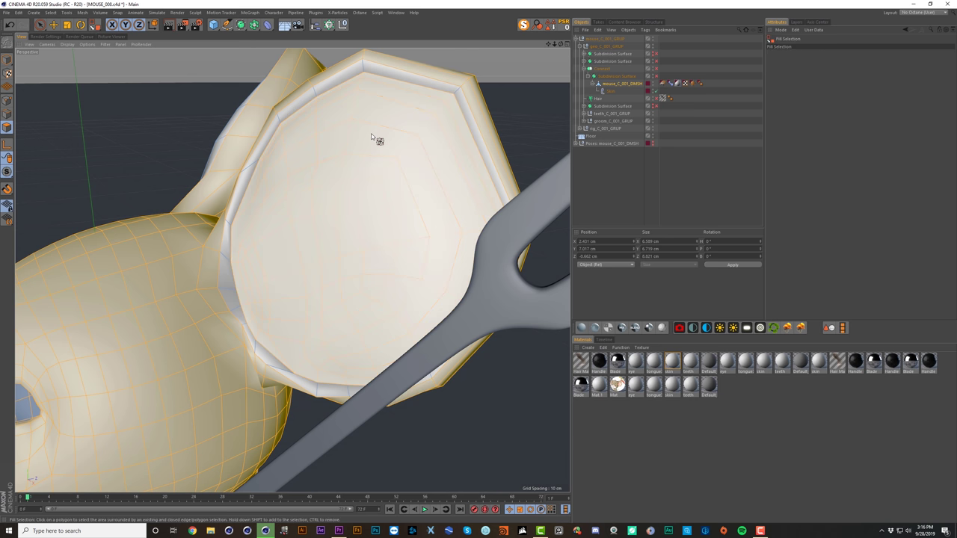
# Step: Remove the mouse's right eye socket from the selection with a loop around the eyelid edge and a fill
pyautogui.keyDown('alt'); pyautogui.moveTo(454, 188); pyautogui.dragTo(334, 263); pyautogui.keyUp('alt')
pyautogui.keyDown('alt'); pyautogui.moveTo(332, 262); pyautogui.dragTo(350, 269, button='right'); pyautogui.keyUp('alt')
pyautogui.keyDown('alt'); pyautogui.moveTo(350, 270); pyautogui.dragTo(321, 303); pyautogui.keyUp('alt')
pyautogui.keyDown('alt'); pyautogui.moveTo(323, 303); pyautogui.dragTo(315, 299, button='middle'); pyautogui.keyUp('alt')
pyautogui.press('u')
pyautogui.press('l')
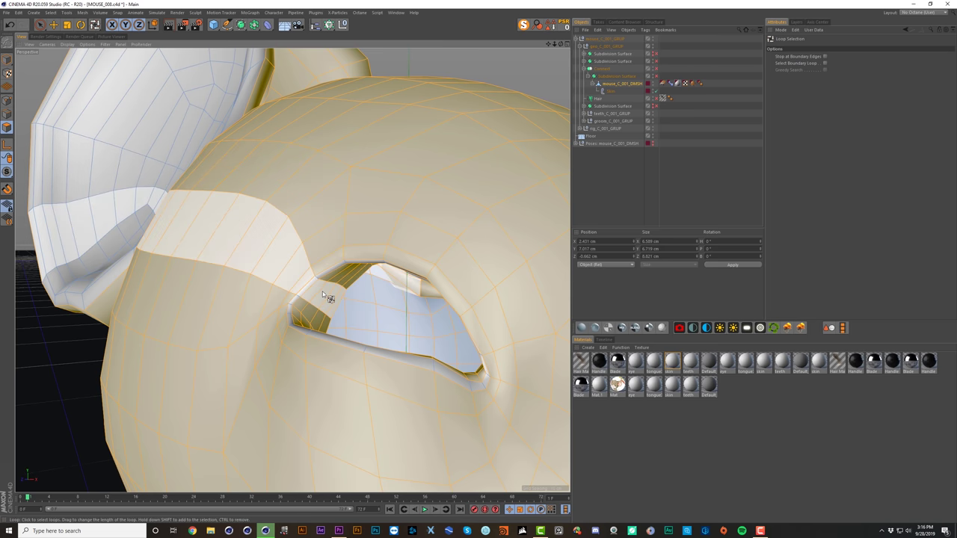
pyautogui.keyDown('alt'); pyautogui.moveTo(326, 292); pyautogui.dragTo(435, 250); pyautogui.keyUp('alt')
pyautogui.press('u')
pyautogui.press('f')
# Step: Remove the mouse's left eye socket from the selection with an eyelid loop and a fill
pyautogui.press('u')
pyautogui.press('l')
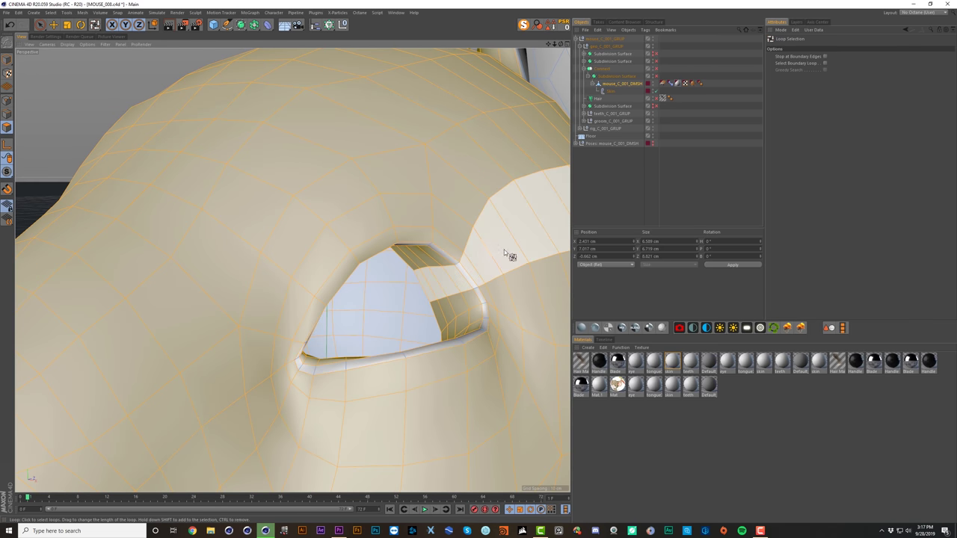
pyautogui.press('u')
pyautogui.press('f')
pyautogui.scroll(-5, 426, 266)
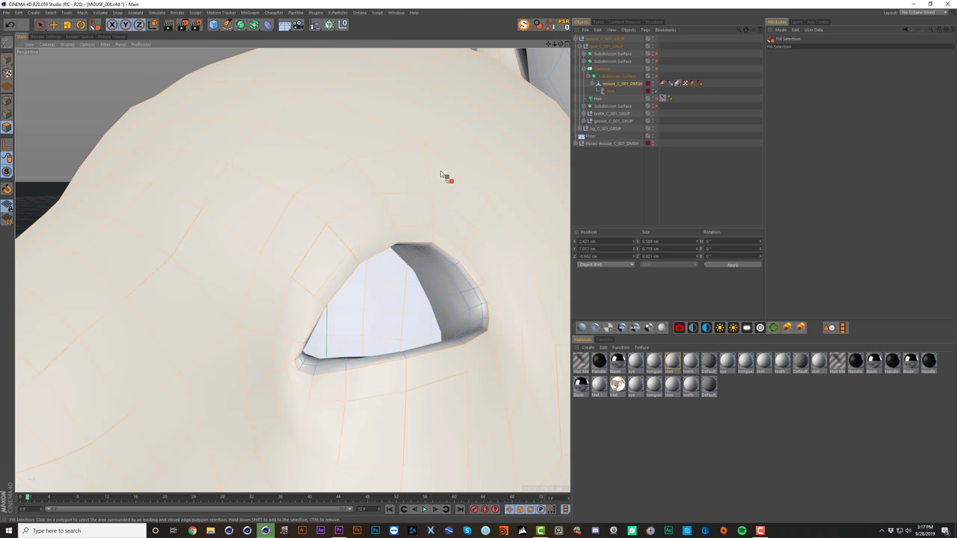
# Step: Deselect the inside of the mouth with a polygon loop along the inner lips and a fill of the mouth cavity
pyautogui.keyDown('alt'); pyautogui.moveTo(410, 264); pyautogui.dragTo(418, 269); pyautogui.keyUp('alt')
pyautogui.scroll(6, 412, 276)
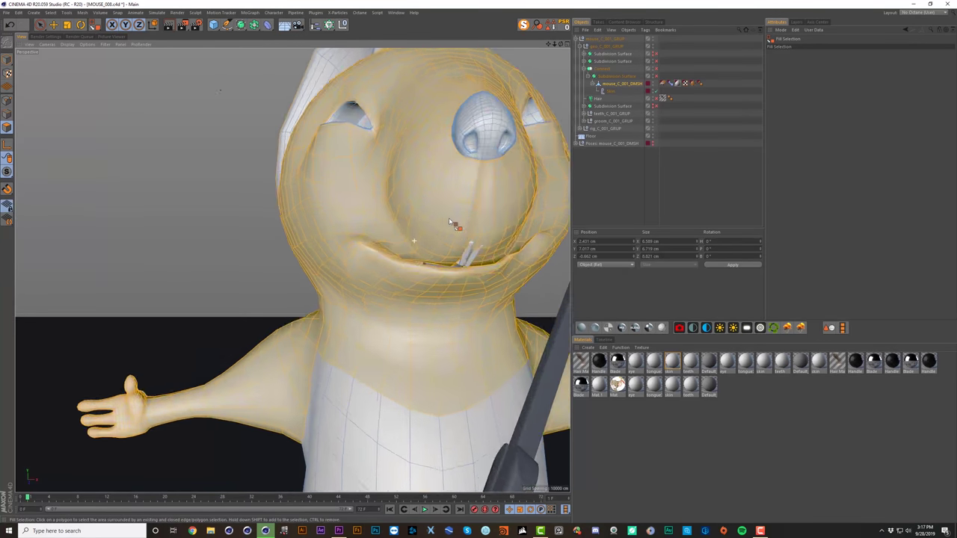
pyautogui.scroll(8, 400, 279)
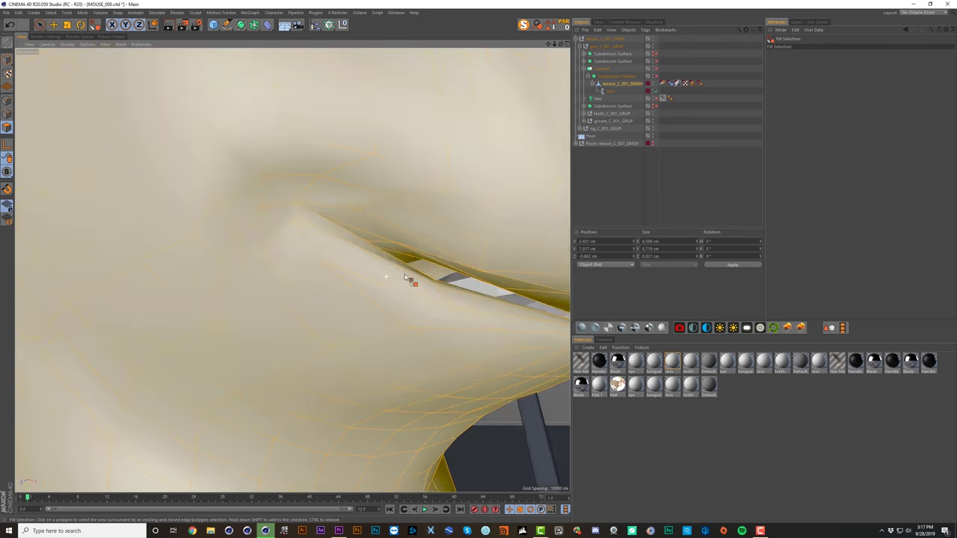
pyautogui.scroll(-2, 396, 275)
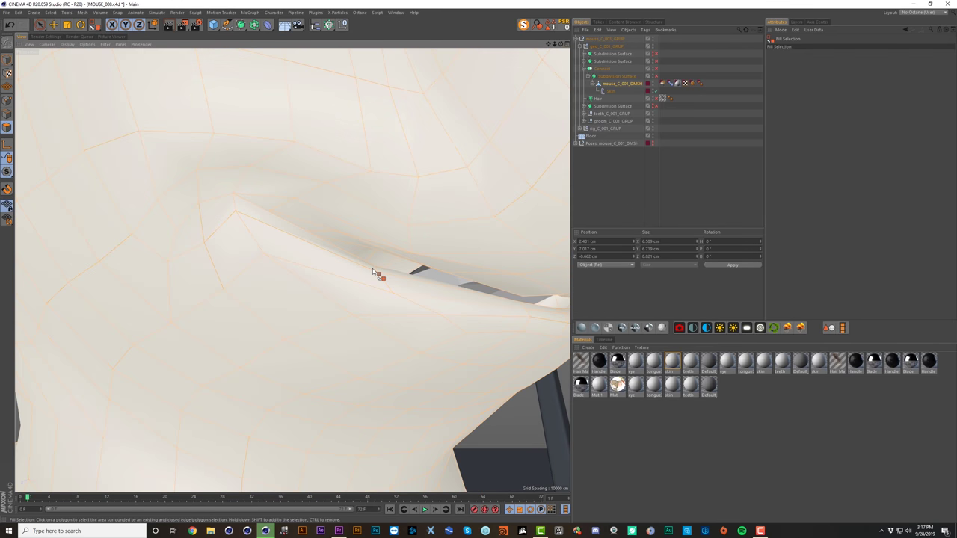
pyautogui.press('u')
pyautogui.press('l')
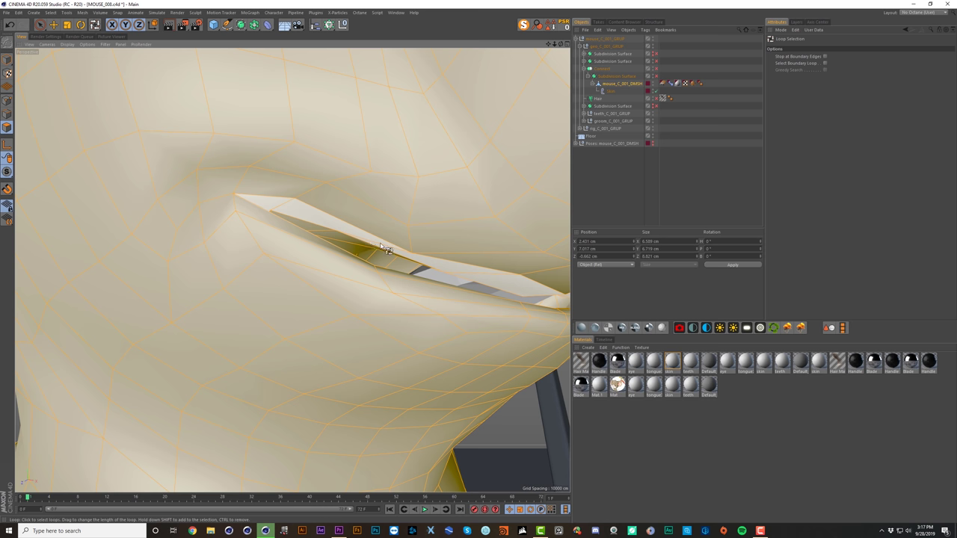
pyautogui.keyDown('alt'); pyautogui.moveTo(424, 271); pyautogui.dragTo(346, 280); pyautogui.keyUp('alt')
pyautogui.keyDown('alt'); pyautogui.moveTo(345, 280); pyautogui.dragTo(397, 269, button='right'); pyautogui.keyUp('alt')
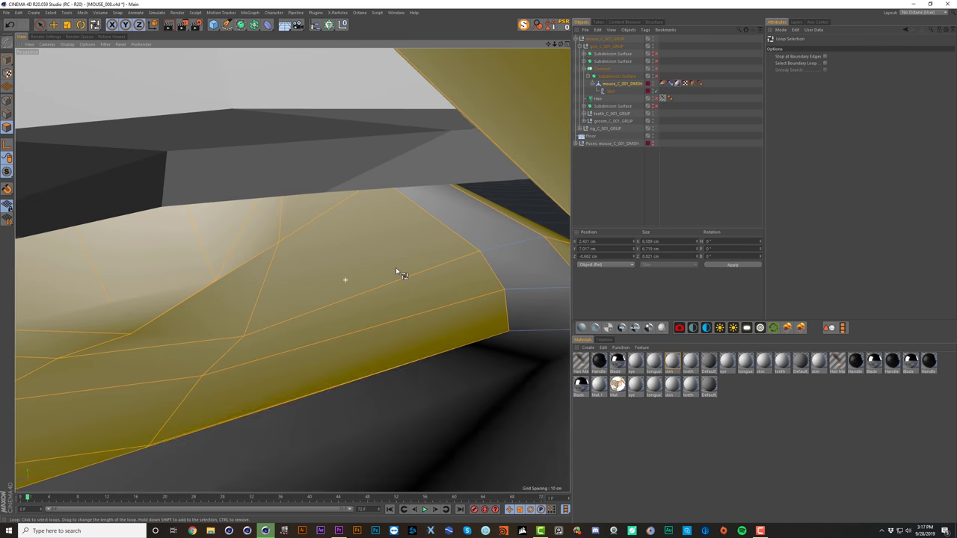
pyautogui.keyDown('alt'); pyautogui.moveTo(409, 277); pyautogui.dragTo(409, 278); pyautogui.keyUp('alt')
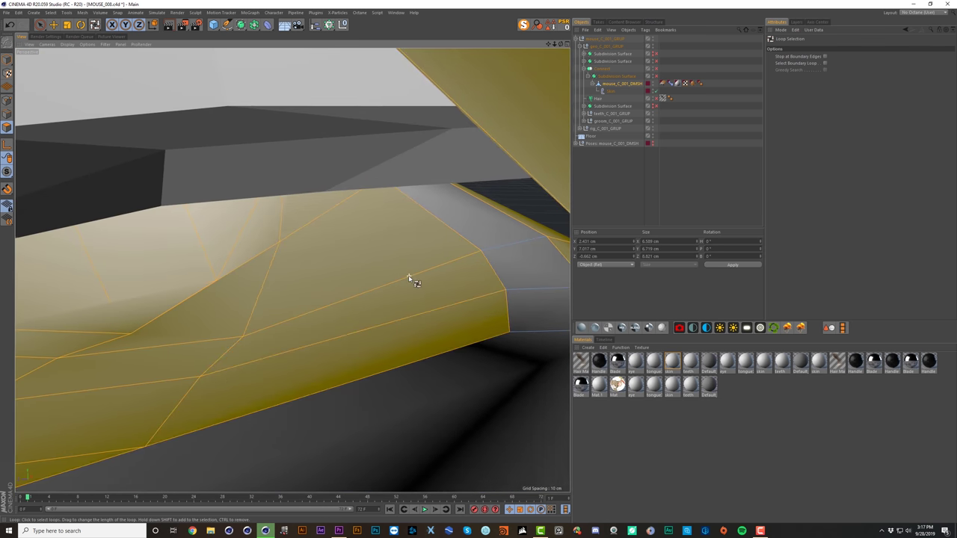
pyautogui.press('u')
pyautogui.press('f')
pyautogui.keyDown('ctrl'); pyautogui.click(308, 270); pyautogui.keyUp('ctrl')
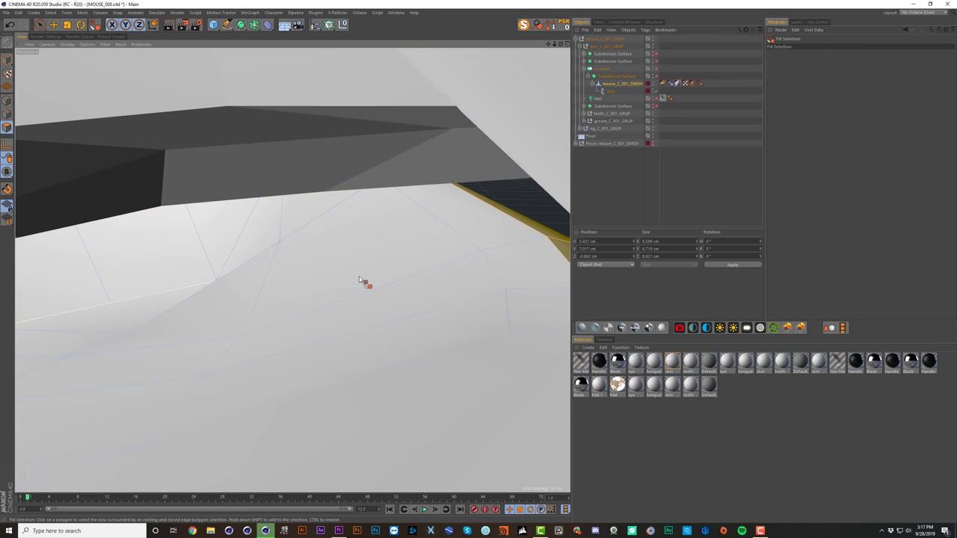
pyautogui.scroll(-10, 419, 259)
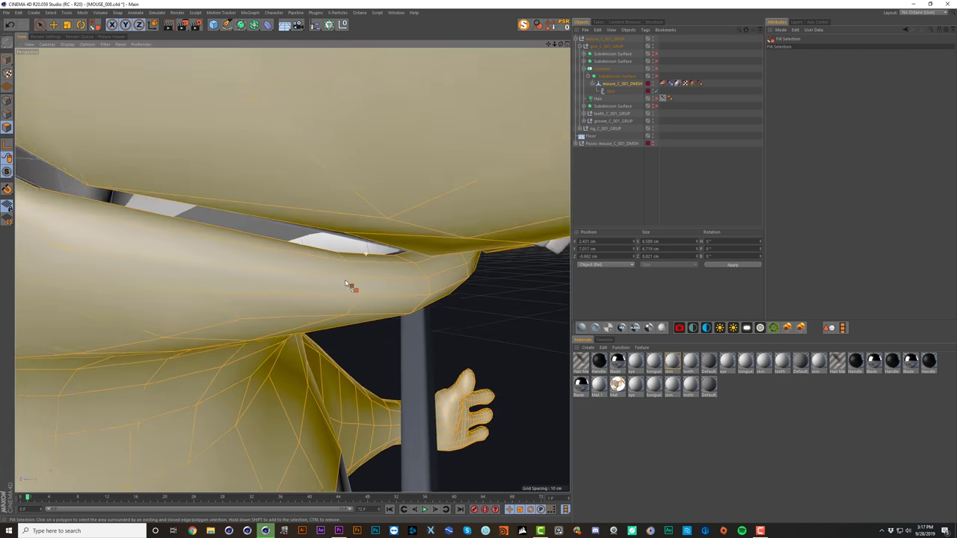
# Step: Store the selected polygons in a Polygon Selection tag and search the available commands for "SET SELE"
pyautogui.keyDown('alt'); pyautogui.moveTo(280, 327); pyautogui.dragTo(216, 329); pyautogui.keyUp('alt')
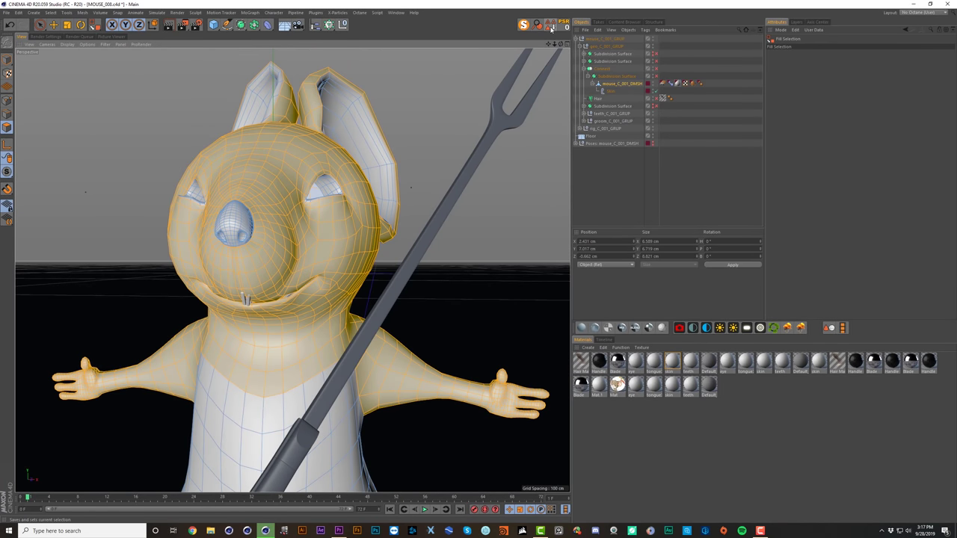
pyautogui.click(551, 28)
pyautogui.hotkey('shift', 'c')
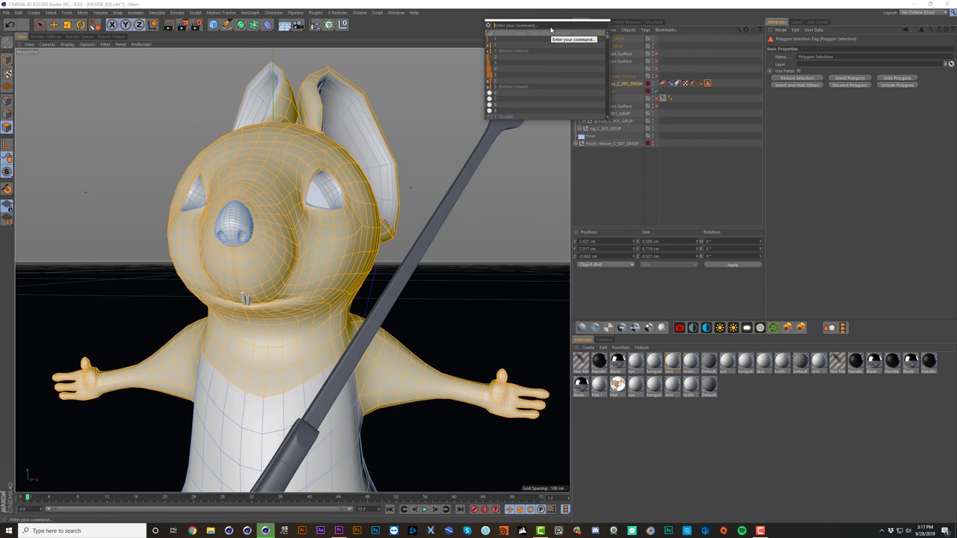
pyautogui.write('SET SELE')
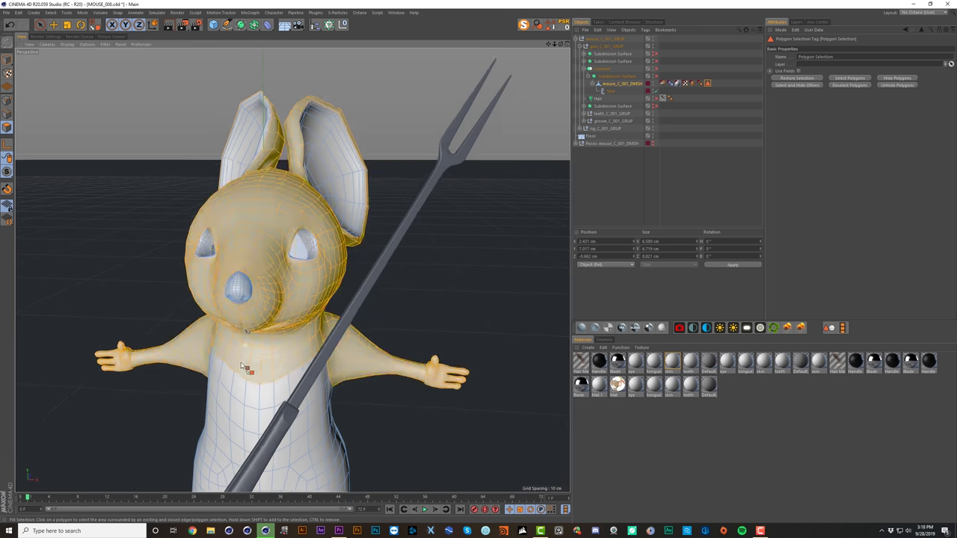
# Step: Invert the polygon selection to pick the torso, legs and the excluded face and ear regions
pyautogui.keyDown('alt'); pyautogui.moveTo(246, 368); pyautogui.dragTo(295, 223, button='middle'); pyautogui.keyUp('alt')
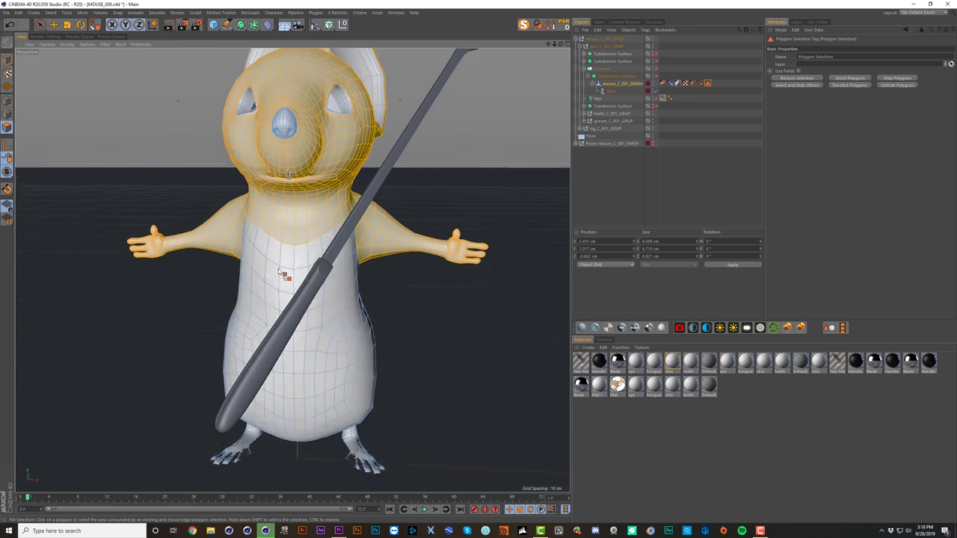
pyautogui.keyDown('alt'); pyautogui.moveTo(284, 274); pyautogui.dragTo(288, 241); pyautogui.keyUp('alt')
pyautogui.keyDown('alt'); pyautogui.moveTo(287, 241); pyautogui.dragTo(273, 261, button='middle'); pyautogui.keyUp('alt')
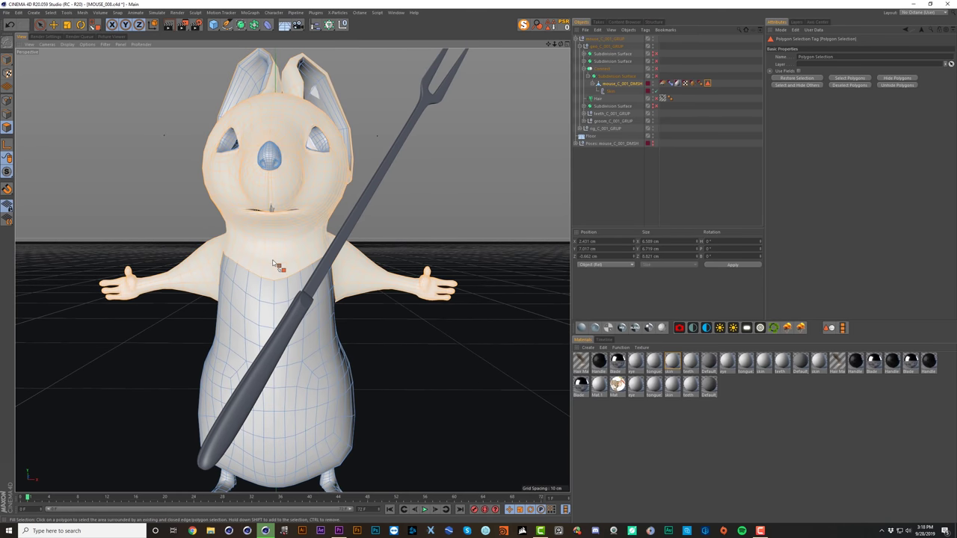
pyautogui.click(274, 263)
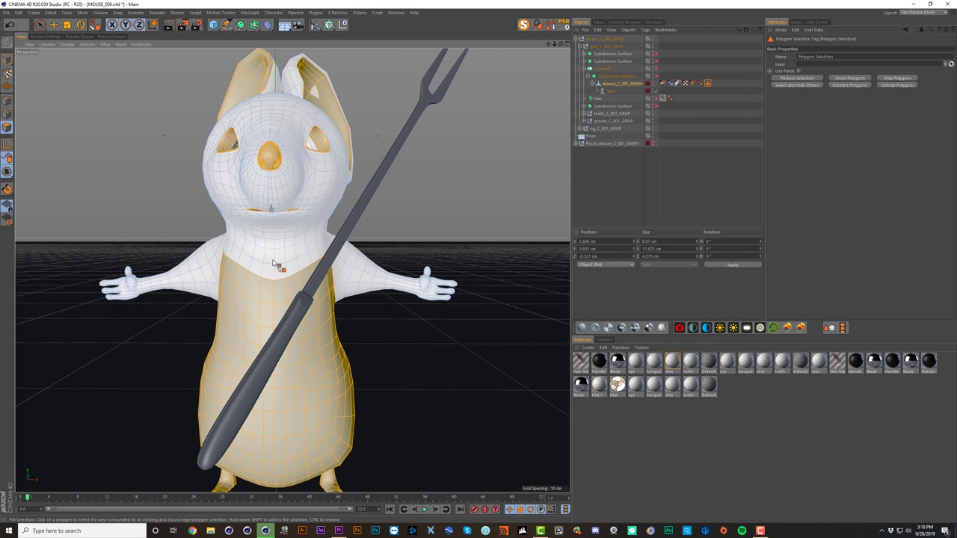
# Step: Deselect the nose, both eye sockets, the mouth cavity and both ears with Fill Selection
pyautogui.press('u')
pyautogui.press('f')
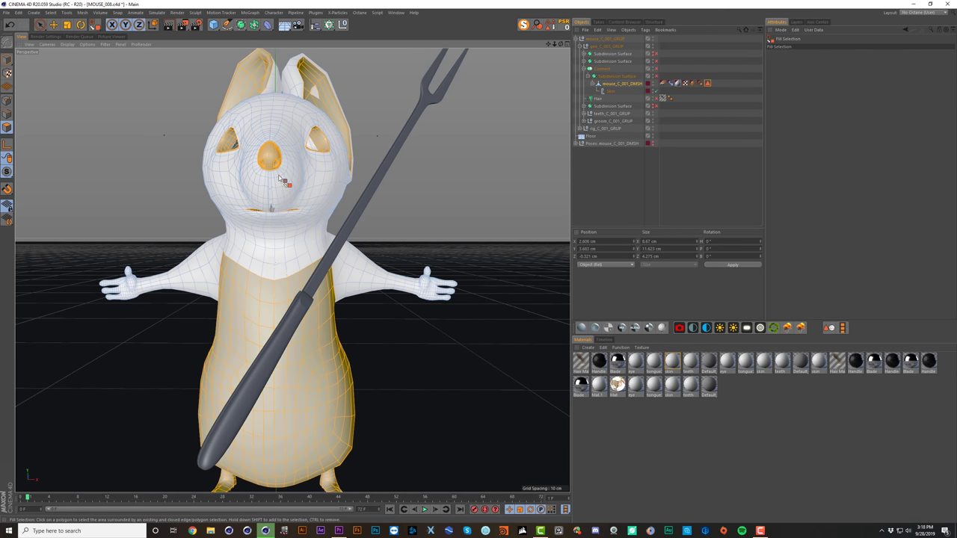
pyautogui.keyDown('ctrl'); pyautogui.click(274, 158); pyautogui.keyUp('ctrl')
pyautogui.keyDown('ctrl'); pyautogui.click(315, 144); pyautogui.keyUp('ctrl')
pyautogui.keyDown('ctrl'); pyautogui.click(228, 137); pyautogui.keyUp('ctrl')
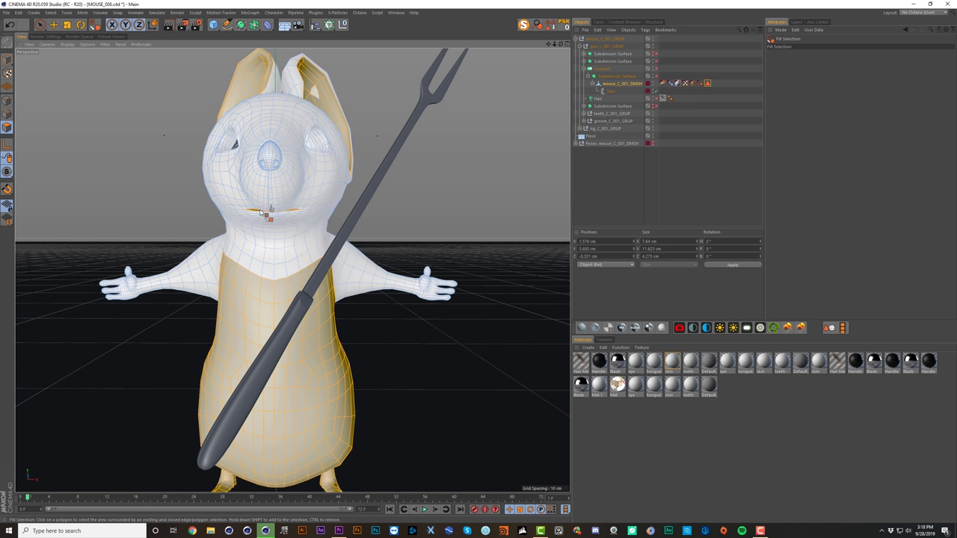
pyautogui.keyDown('ctrl'); pyautogui.click(259, 210); pyautogui.keyUp('ctrl')
pyautogui.keyDown('ctrl'); pyautogui.click(240, 92); pyautogui.keyUp('ctrl')
pyautogui.keyDown('ctrl'); pyautogui.click(326, 84); pyautogui.keyUp('ctrl')
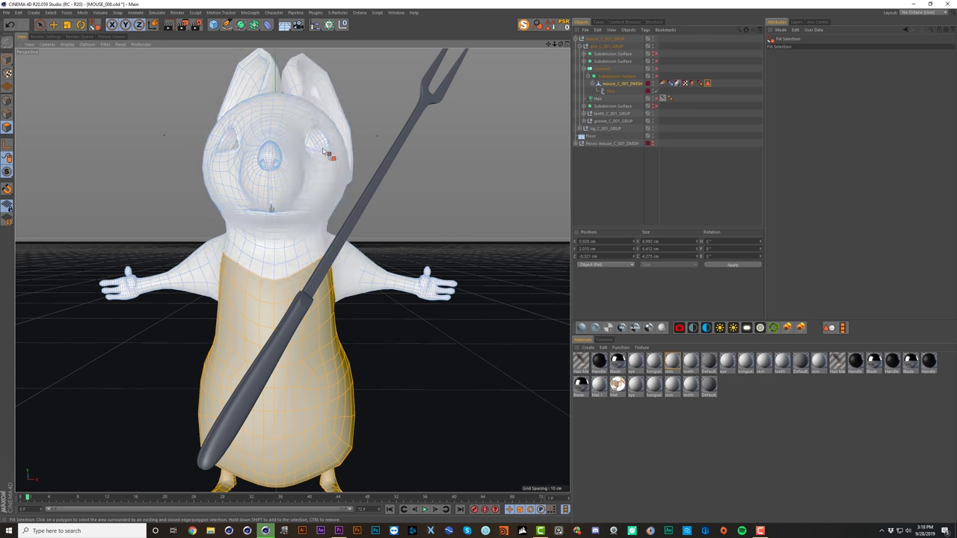
# Step: Deselect the polygon loops where the mouse's legs and tail join the body
pyautogui.keyDown('alt'); pyautogui.moveTo(331, 160); pyautogui.dragTo(313, 178); pyautogui.keyUp('alt')
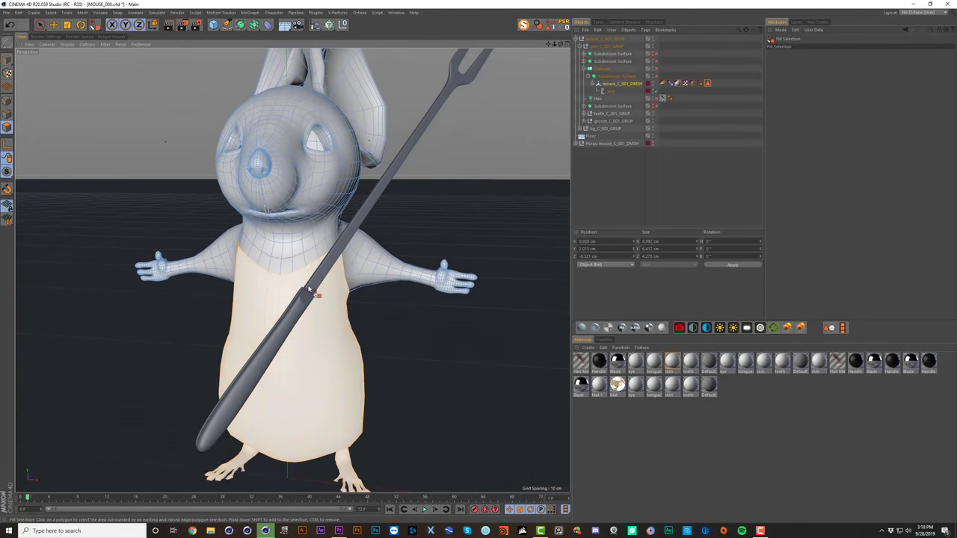
pyautogui.keyDown('alt'); pyautogui.moveTo(310, 290); pyautogui.dragTo(326, 123, button='middle'); pyautogui.keyUp('alt')
pyautogui.keyDown('alt'); pyautogui.moveTo(325, 251); pyautogui.dragTo(410, 262); pyautogui.keyUp('alt')
pyautogui.scroll(-4, 228, 320)
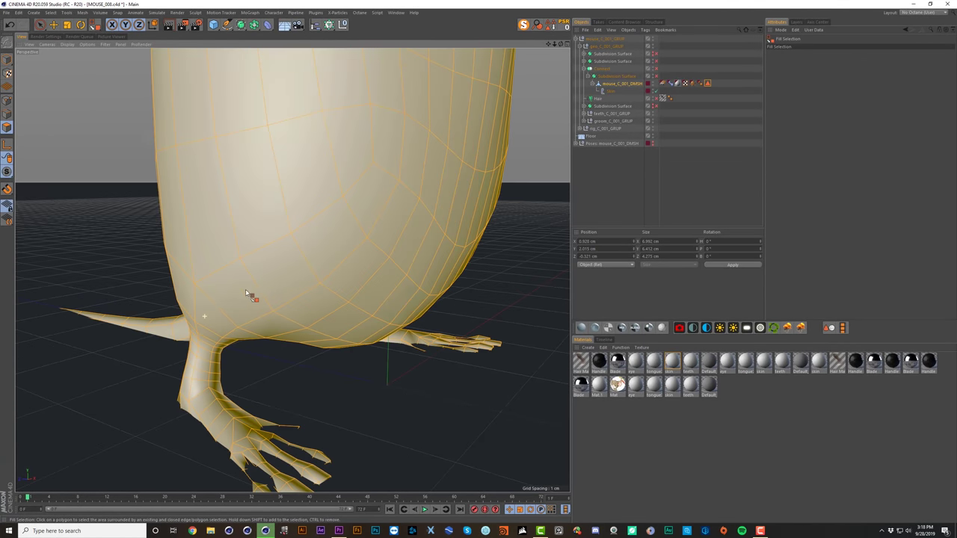
pyautogui.keyDown('alt'); pyautogui.moveTo(252, 295); pyautogui.dragTo(326, 260); pyautogui.keyUp('alt')
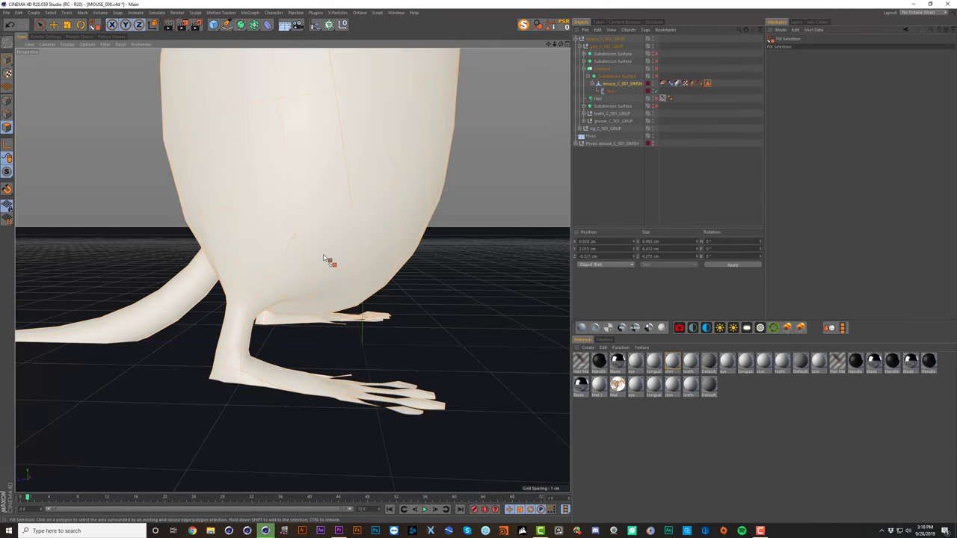
pyautogui.press('u')
pyautogui.press('l')
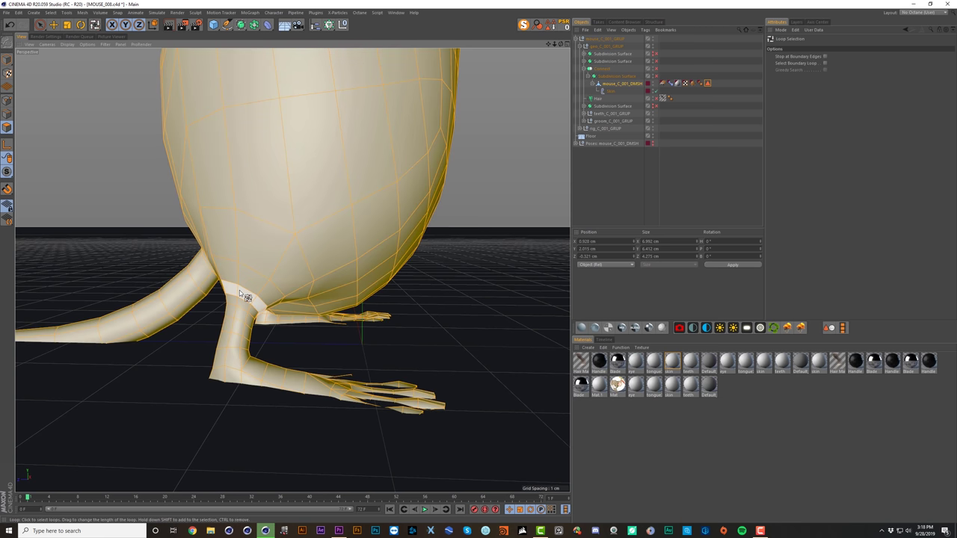
pyautogui.keyDown('alt'); pyautogui.moveTo(226, 239); pyautogui.dragTo(216, 273); pyautogui.keyUp('alt')
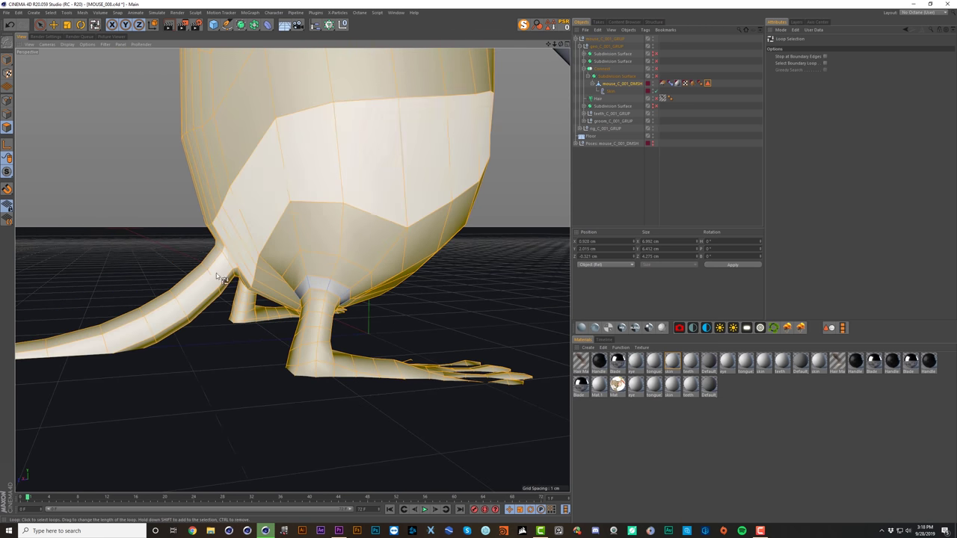
pyautogui.keyDown('alt'); pyautogui.moveTo(206, 205); pyautogui.dragTo(248, 257); pyautogui.keyUp('alt')
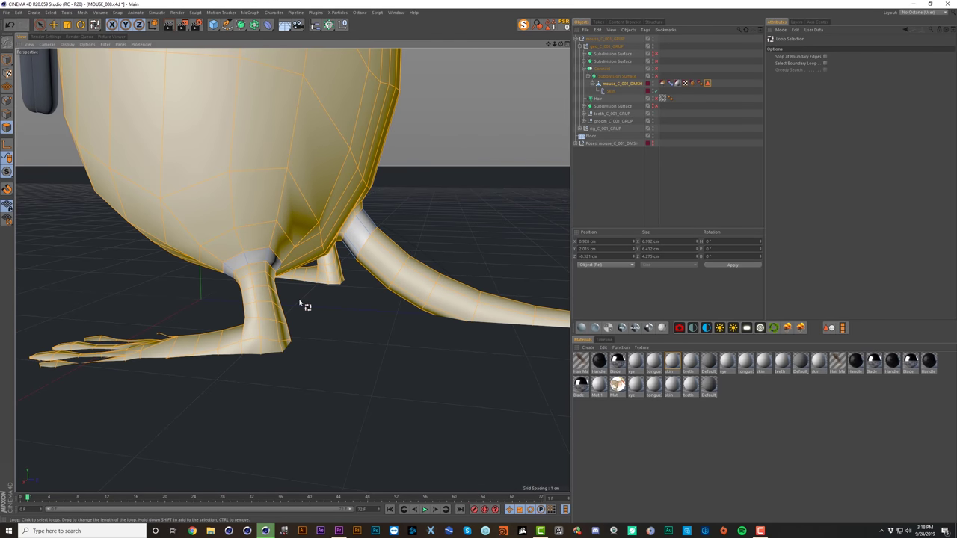
# Step: Deselect both legs with their feet and the whole tail using Fill Selection
pyautogui.press('u')
pyautogui.press('f')
pyautogui.keyDown('ctrl'); pyautogui.click(269, 306); pyautogui.keyUp('ctrl')
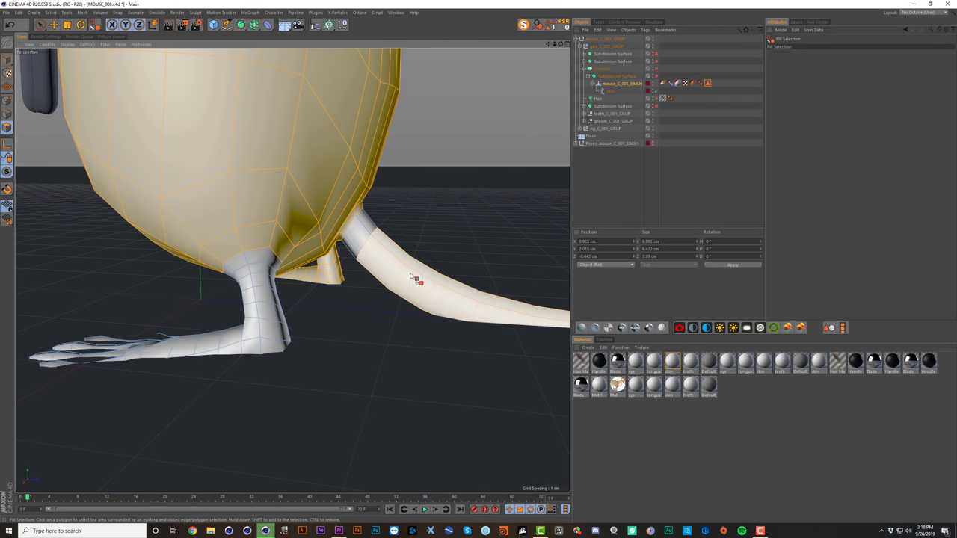
pyautogui.keyDown('ctrl'); pyautogui.click(410, 277); pyautogui.keyUp('ctrl')
pyautogui.keyDown('ctrl'); pyautogui.click(330, 274); pyautogui.keyUp('ctrl')
pyautogui.keyDown('alt'); pyautogui.moveTo(271, 187); pyautogui.dragTo(201, 140, button='right'); pyautogui.keyUp('alt')
pyautogui.keyDown('alt'); pyautogui.moveTo(214, 82); pyautogui.dragTo(293, 213, button='middle'); pyautogui.keyUp('alt')
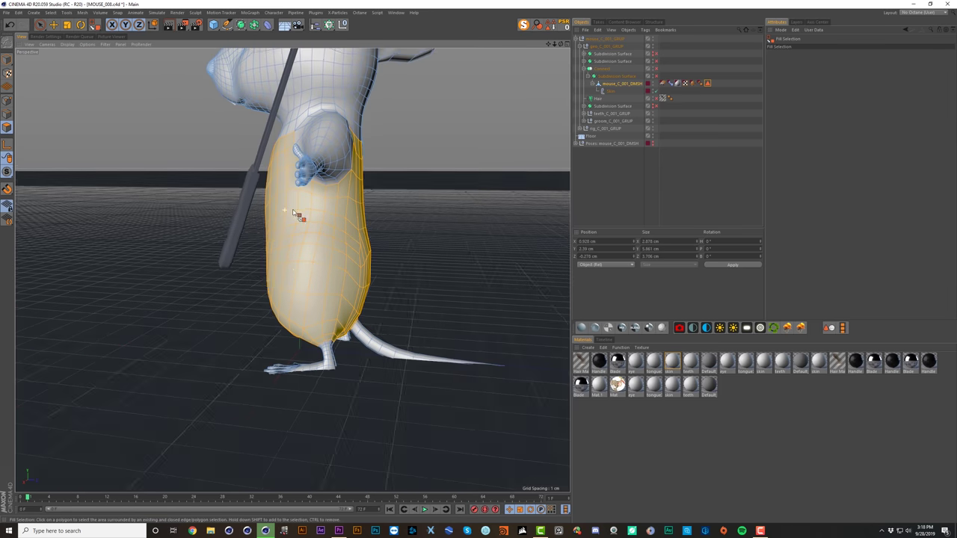
# Step: Store the selected torso polygons in a second Polygon Selection tag on the mouse mesh
pyautogui.keyDown('alt'); pyautogui.moveTo(293, 213); pyautogui.dragTo(399, 217); pyautogui.keyUp('alt')
pyautogui.keyDown('alt'); pyautogui.moveTo(303, 184); pyautogui.dragTo(306, 201); pyautogui.keyUp('alt')
pyautogui.click(708, 85)
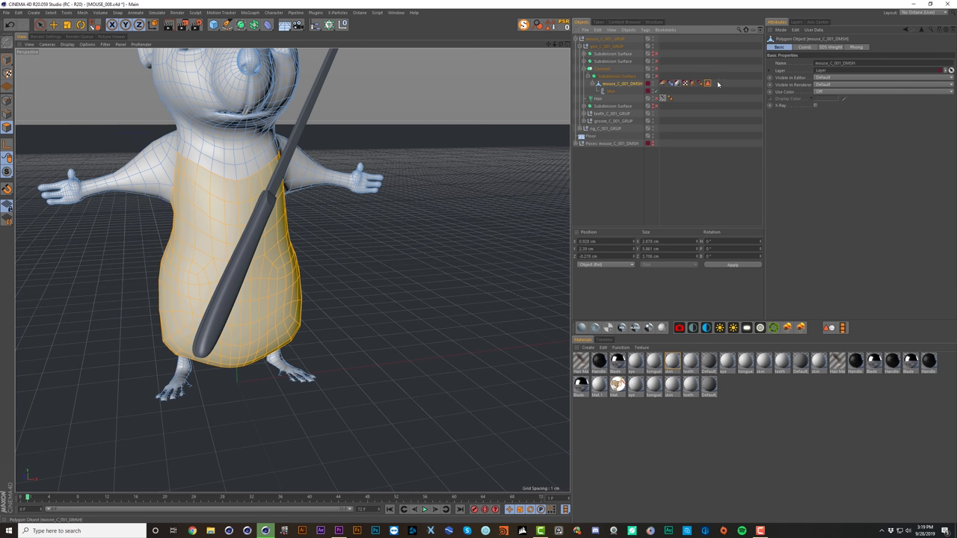
pyautogui.click(718, 82)
pyautogui.click(621, 86)
pyautogui.click(550, 27)
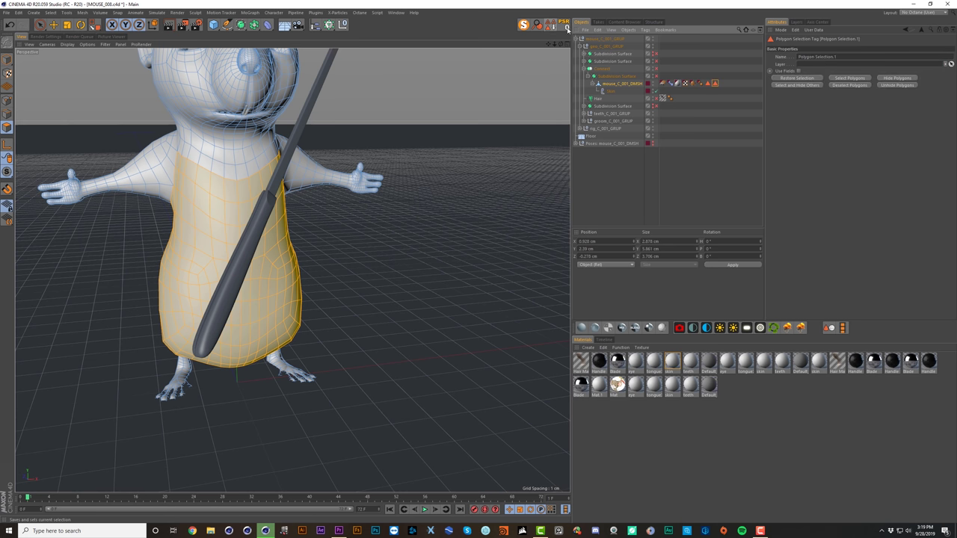
# Step: Rename the torso's polygon selection tag and name the head and arms selection tag FACE AND ARMS
pyautogui.keyDown('alt'); pyautogui.moveTo(274, 282); pyautogui.dragTo(258, 272); pyautogui.keyUp('alt')
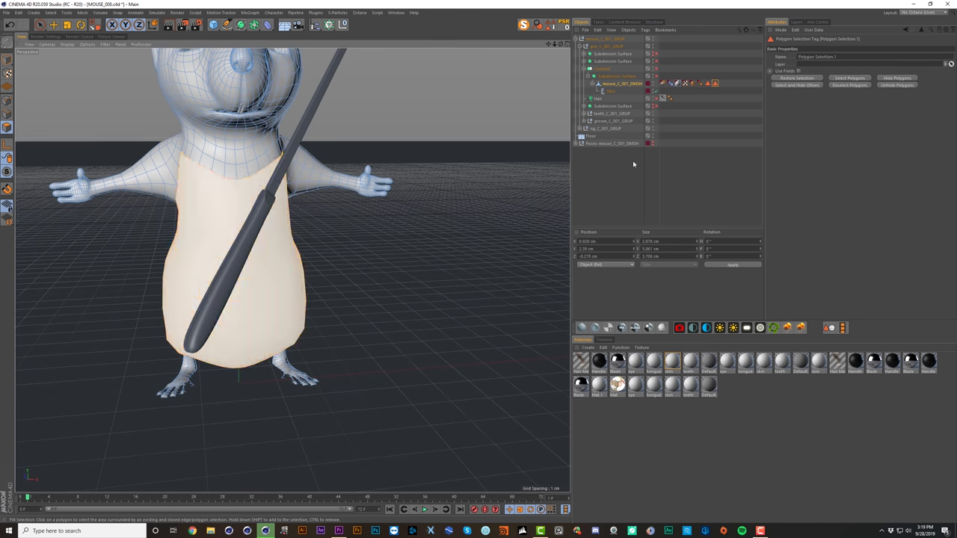
pyautogui.doubleClick(834, 57)
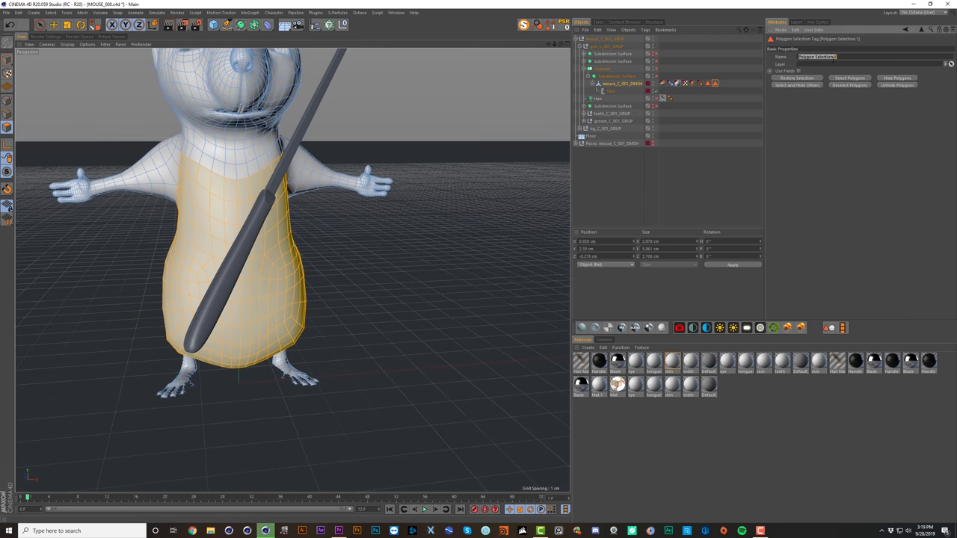
pyautogui.click(708, 83)
pyautogui.doubleClick(816, 57)
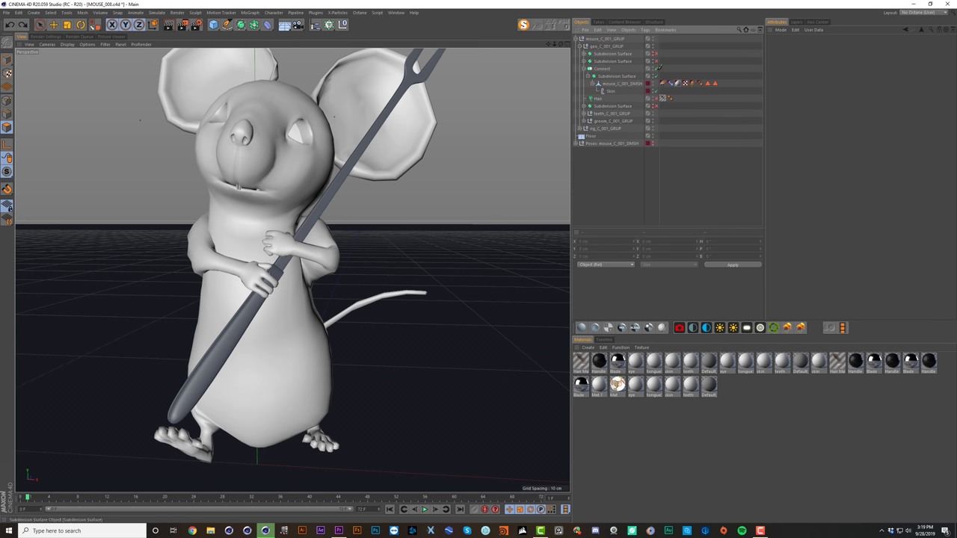
# Step: Turn on the Subdivision Surface that holds the mouse mesh and save the scene
pyautogui.click(657, 76)
pyautogui.hotkey('ctrl', 's')
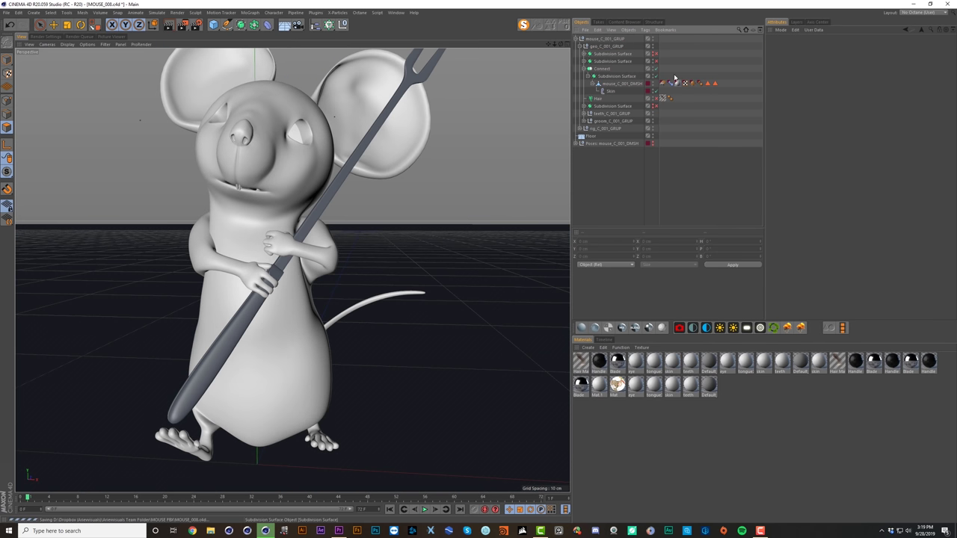
# Step: Enable the Hair object and rename it FACE AND ARMS
pyautogui.click(597, 100)
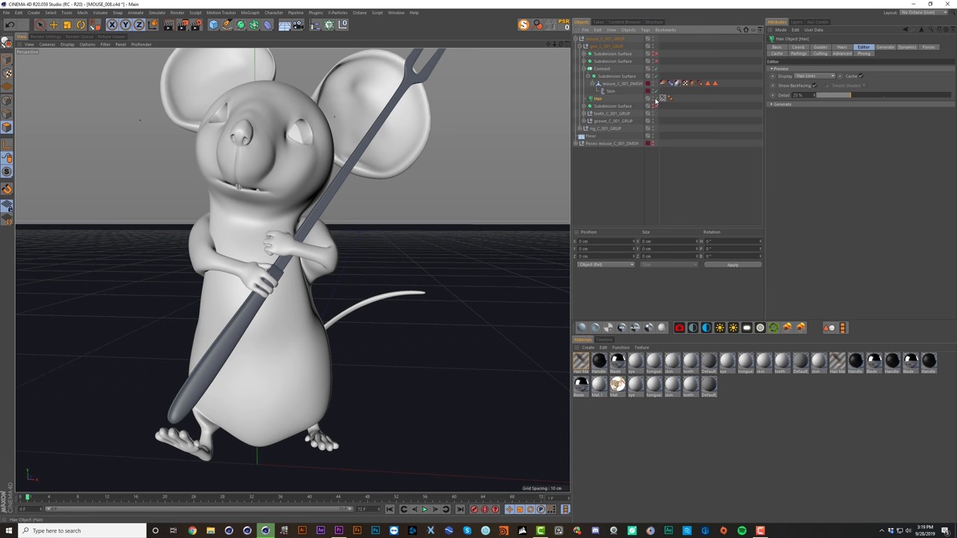
pyautogui.click(656, 100)
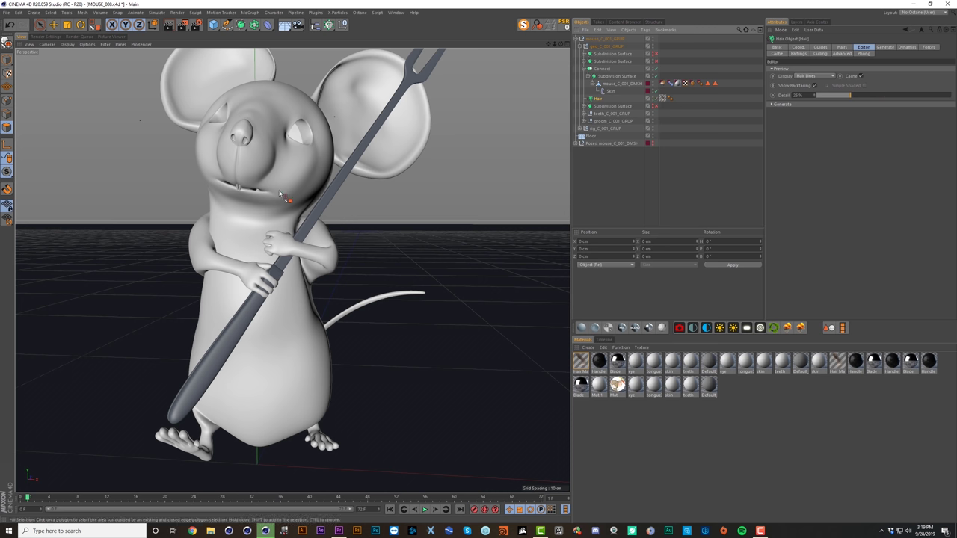
pyautogui.doubleClick(599, 99)
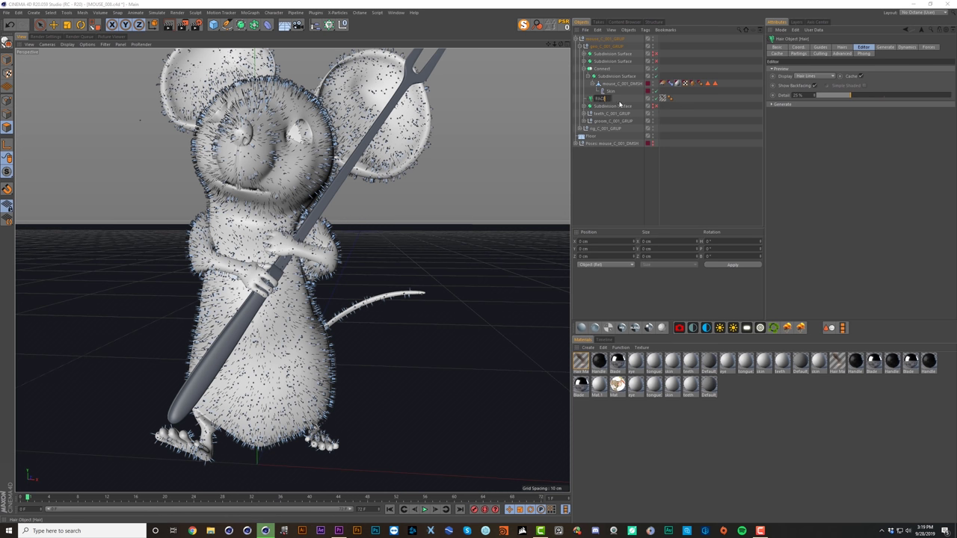
pyautogui.write('FACE AND ARMS')
pyautogui.press('Return')
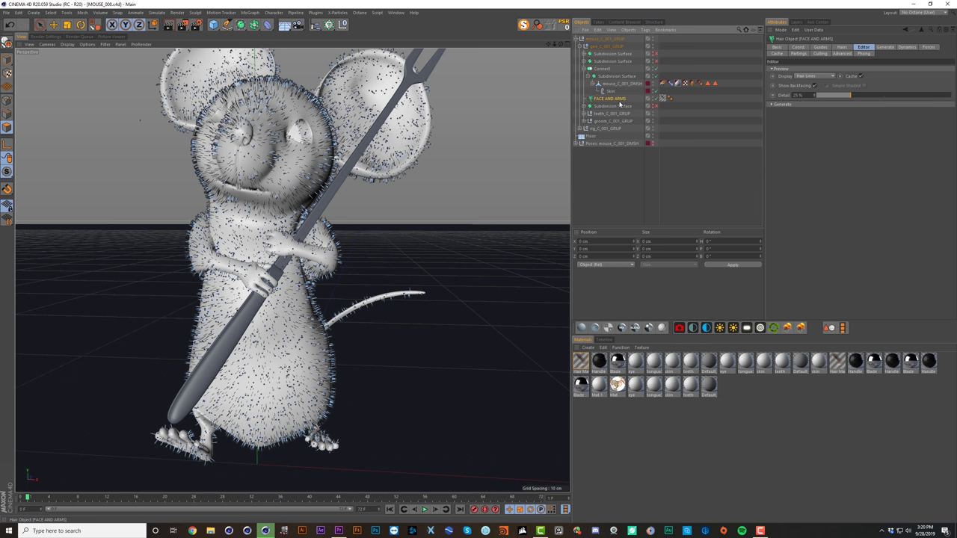
# Step: Link the hair's guides to the FACE AND ARMS polygon selection and set the hair's editor detail to 100%
pyautogui.click(820, 47)
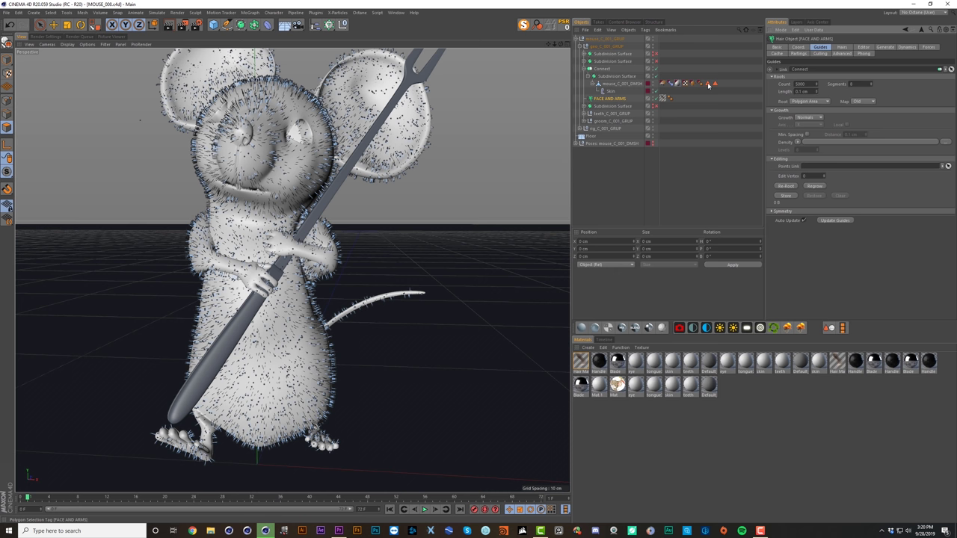
pyautogui.moveTo(708, 85); pyautogui.dragTo(734, 84)
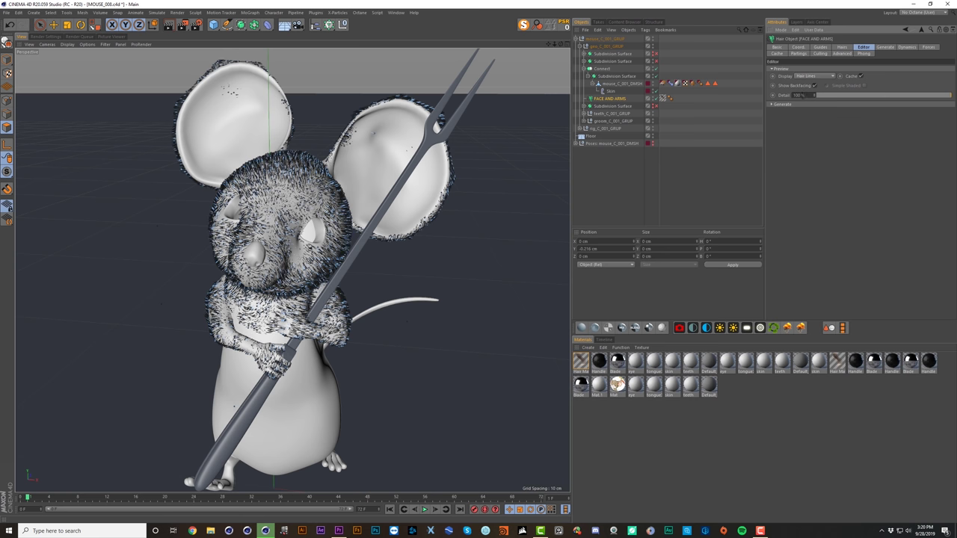
pyautogui.keyDown('alt'); pyautogui.moveTo(302, 212); pyautogui.dragTo(247, 146); pyautogui.keyUp('alt')
pyautogui.scroll(3, 198, 116)
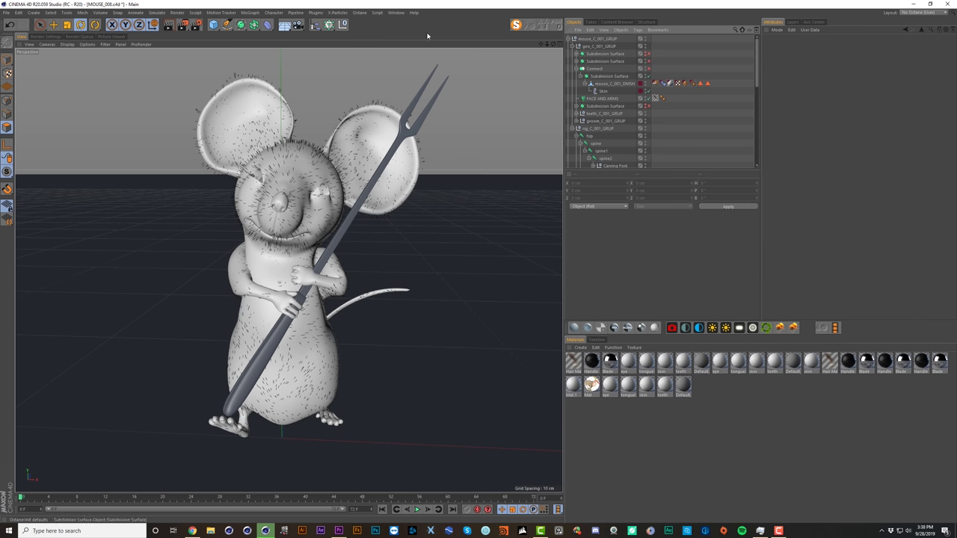
# Step: Add a Correction deformer and nest it inside the Connect object, above the Subdivision Surface
pyautogui.click(267, 25)
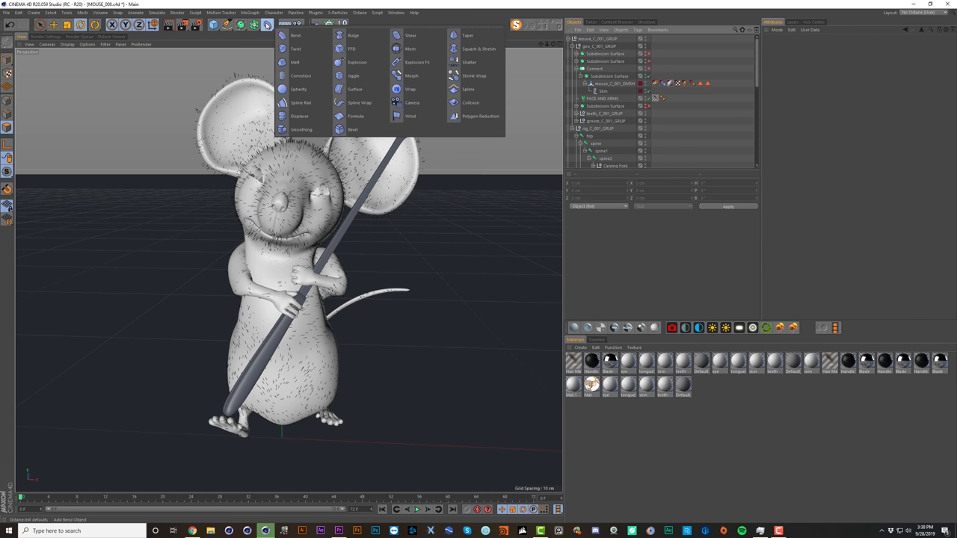
pyautogui.click(299, 77)
pyautogui.moveTo(592, 39); pyautogui.dragTo(601, 38)
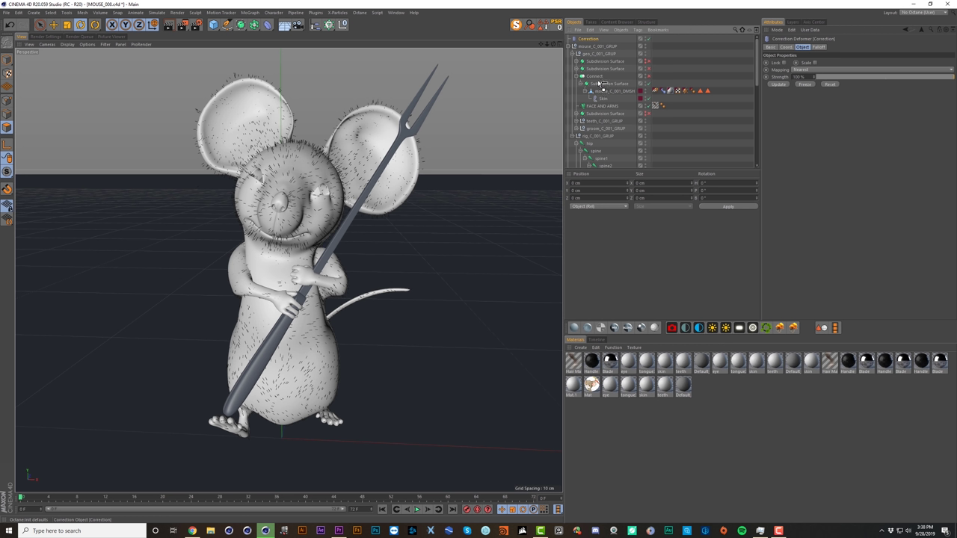
pyautogui.moveTo(601, 85); pyautogui.dragTo(599, 76)
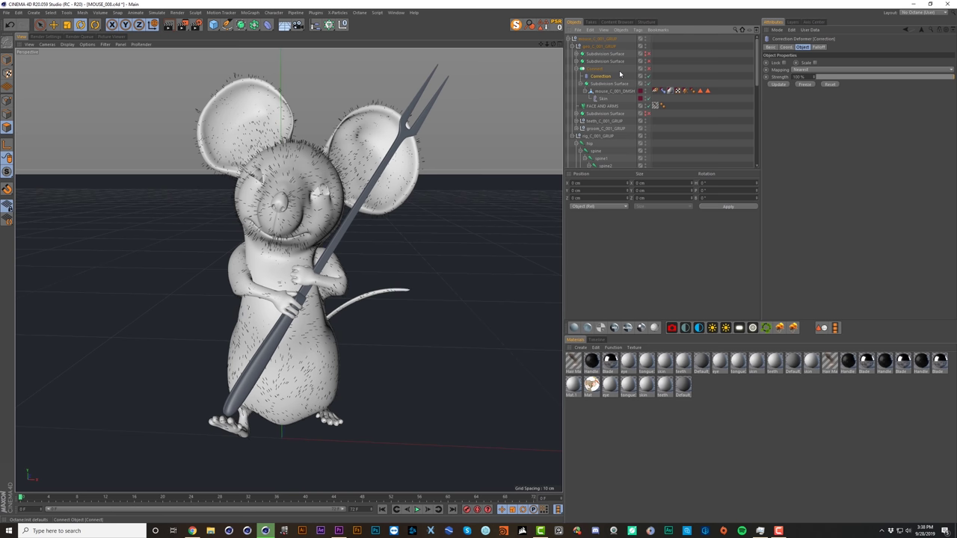
# Step: Copy the FACE AND ARMS polygon selection tag from the mouse mesh onto the Correction deformer
pyautogui.scroll(9, 315, 136)
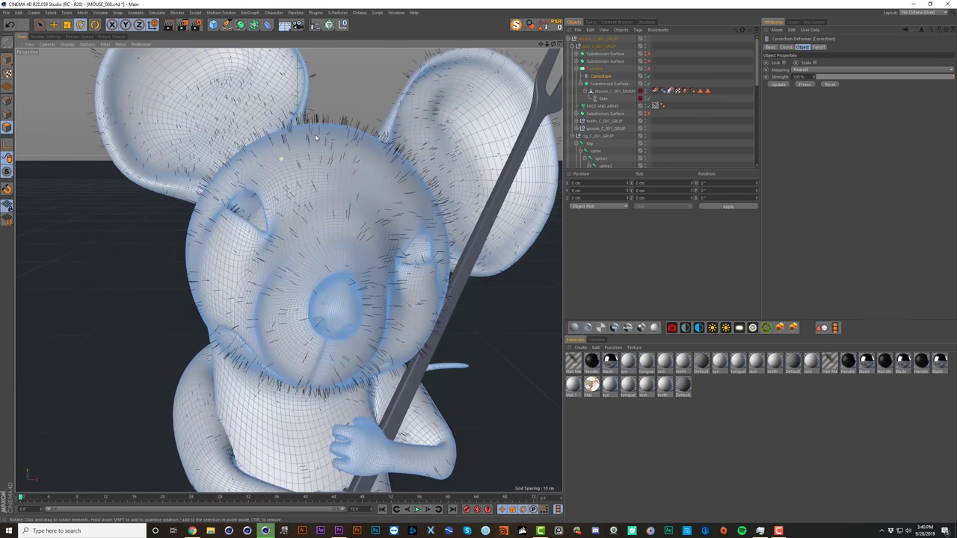
pyautogui.moveTo(277, 157)
pyautogui.keyDown('alt'); pyautogui.mouseDown()
pyautogui.moveTo(301, 157)
pyautogui.moveTo(275, 156)
pyautogui.moveTo(283, 148)
pyautogui.moveTo(294, 155)
pyautogui.mouseUp(); pyautogui.keyUp('alt')
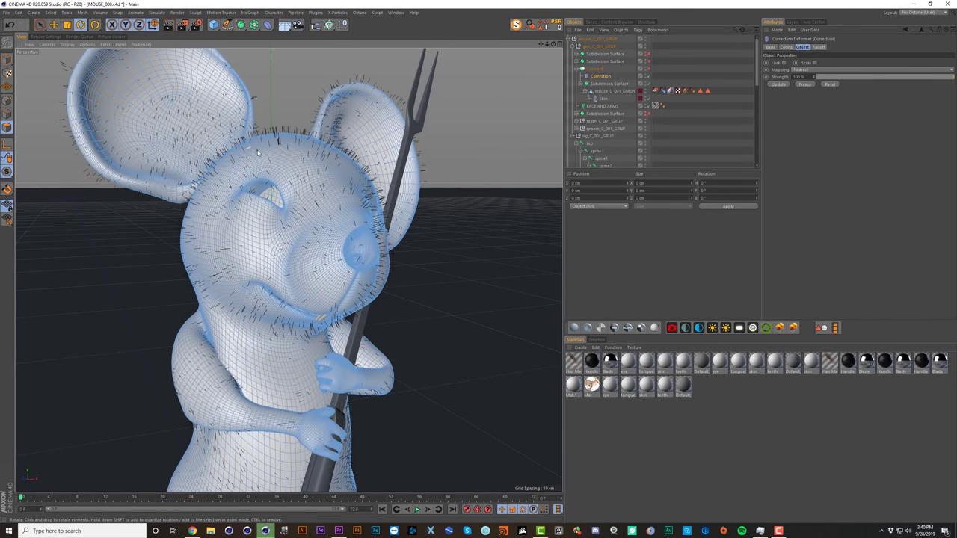
pyautogui.click(700, 91)
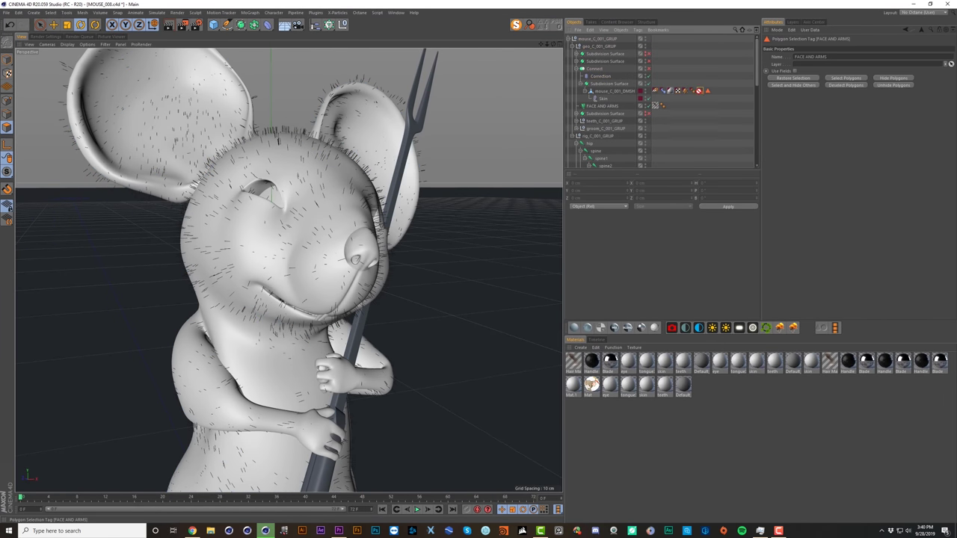
pyautogui.click(656, 76)
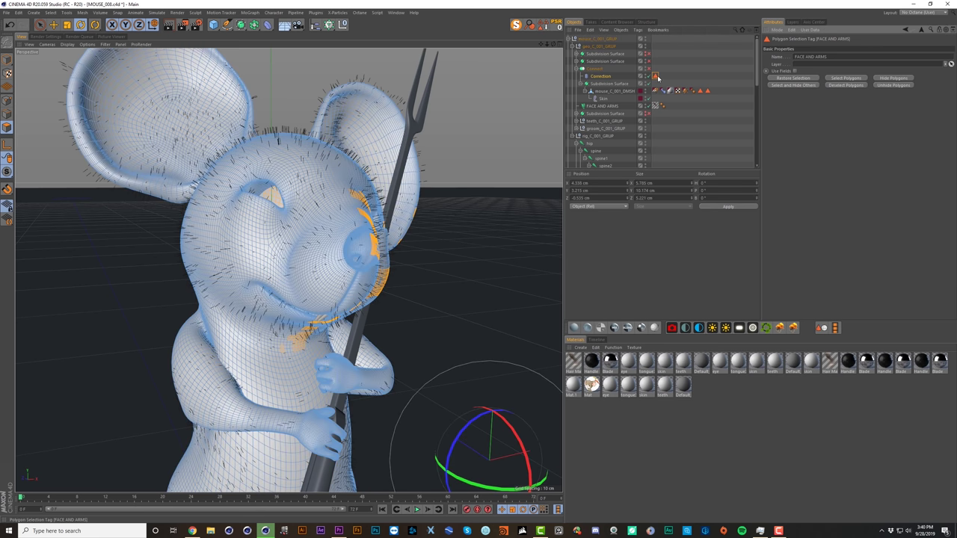
pyautogui.keyDown('alt'); pyautogui.moveTo(510, 236); pyautogui.dragTo(383, 238); pyautogui.keyUp('alt')
pyautogui.click(657, 84)
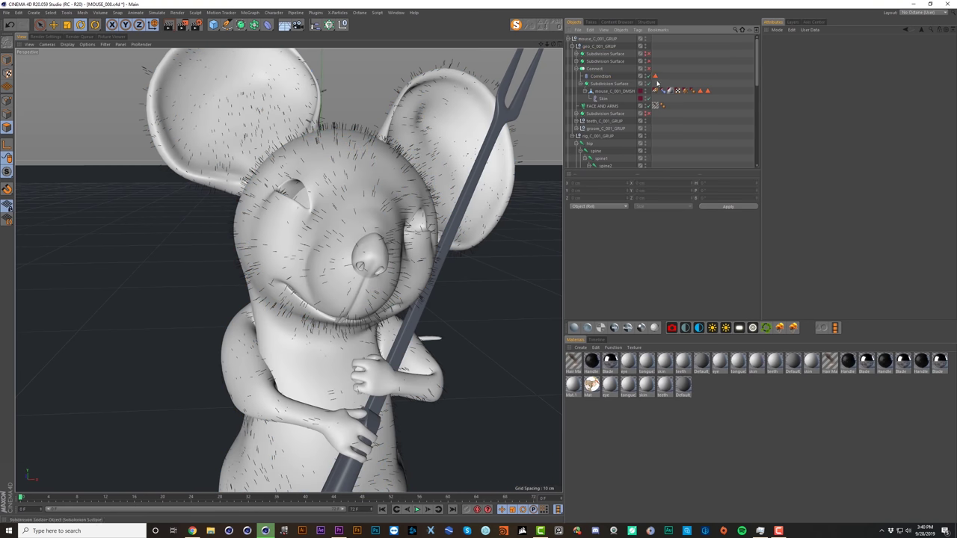
pyautogui.click(656, 76)
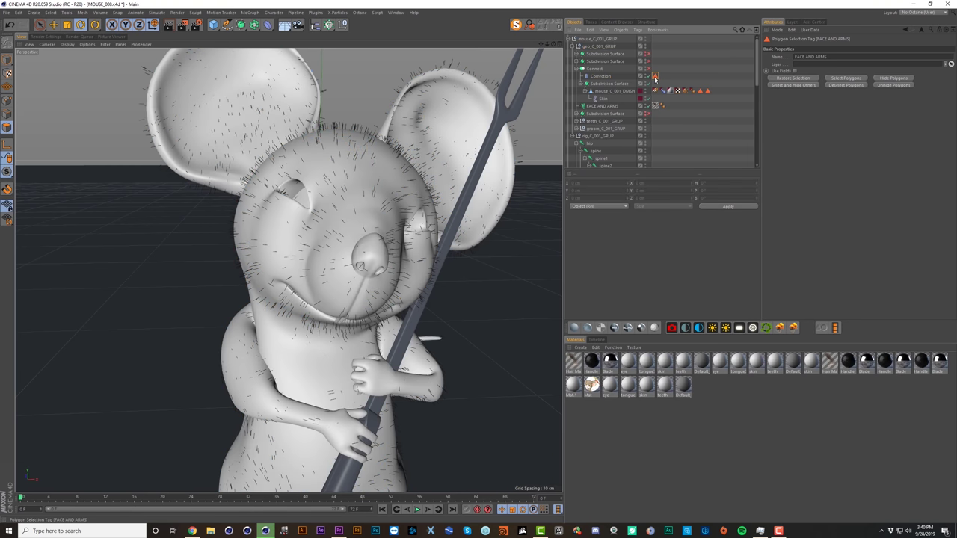
# Step: On the Correction deformer, loop-select the neck, fill the selection over the whole head and ears, and store it as a polygon selection
pyautogui.click(601, 76)
pyautogui.press('u')
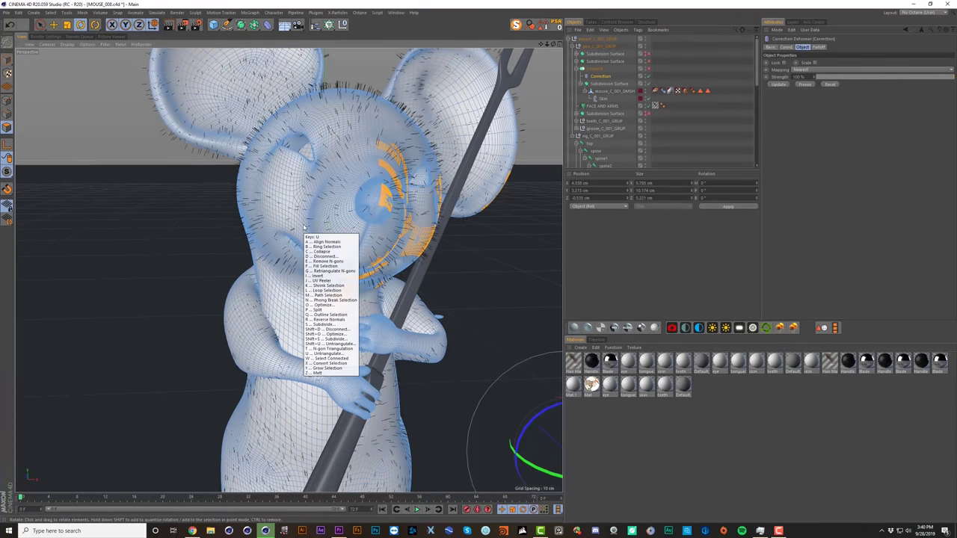
pyautogui.press('l')
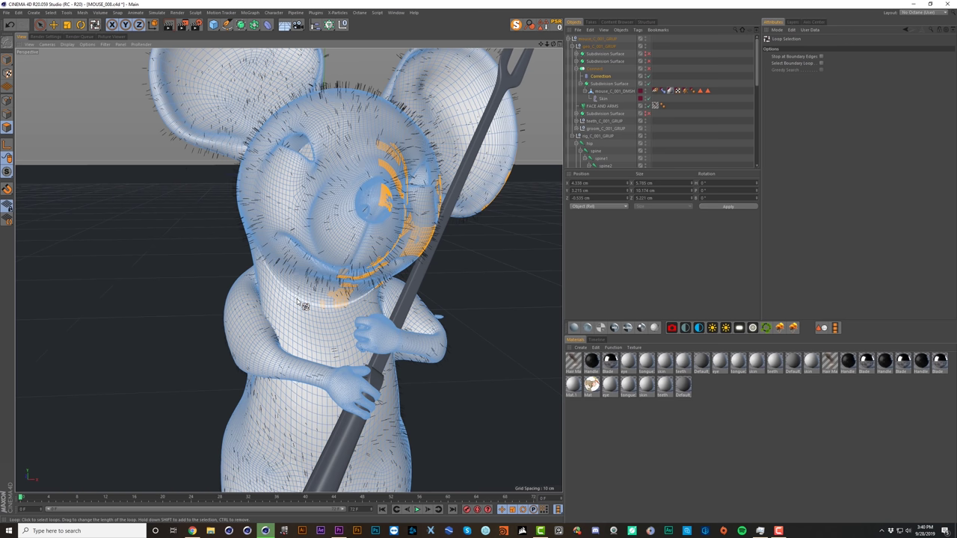
pyautogui.press('u')
pyautogui.press('f')
pyautogui.keyDown('shift'); pyautogui.click(317, 264); pyautogui.keyUp('shift')
pyautogui.keyDown('alt'); pyautogui.moveTo(366, 202); pyautogui.dragTo(363, 227, button='right'); pyautogui.keyUp('alt')
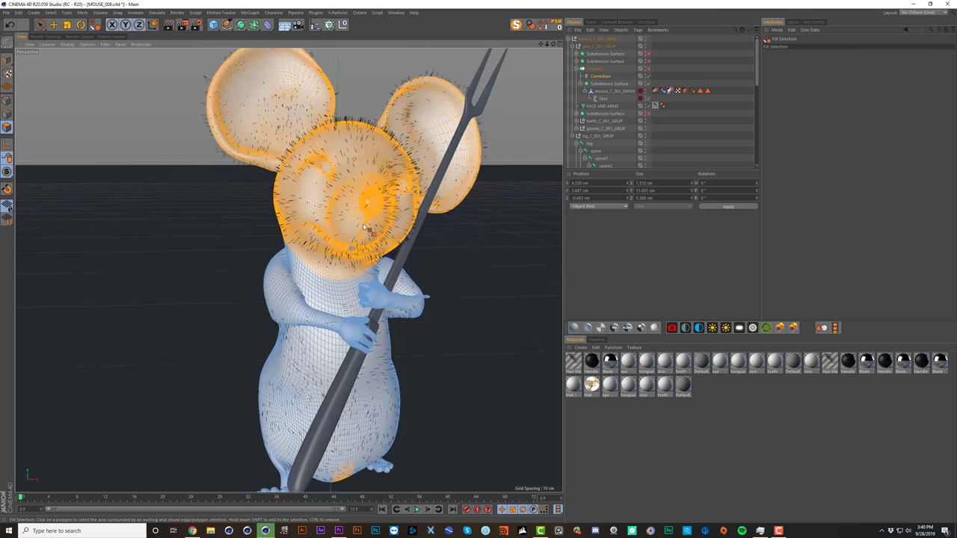
pyautogui.click(544, 25)
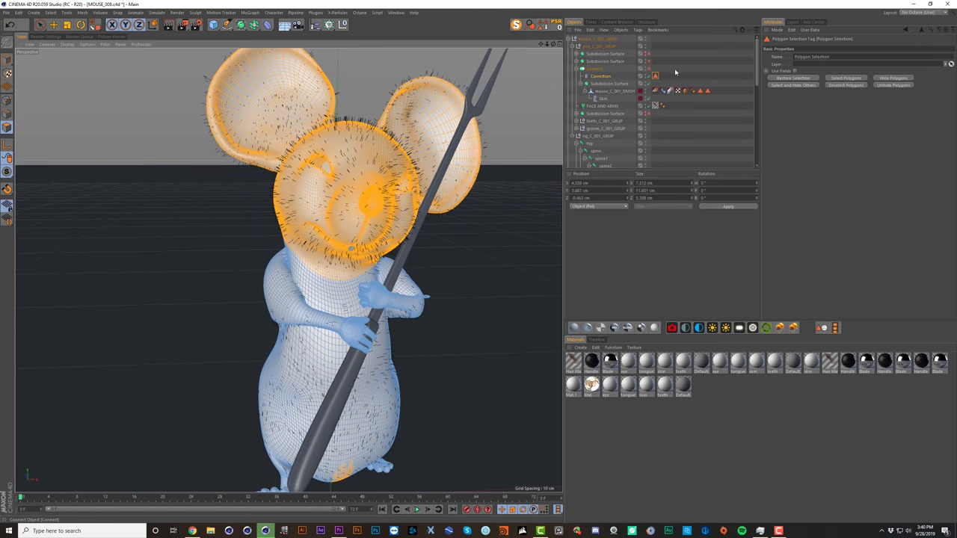
# Step: Compare the Connect, Correction, Subdivision Surface and FACE AND ARMS objects in the mouse hierarchy
pyautogui.click(600, 75)
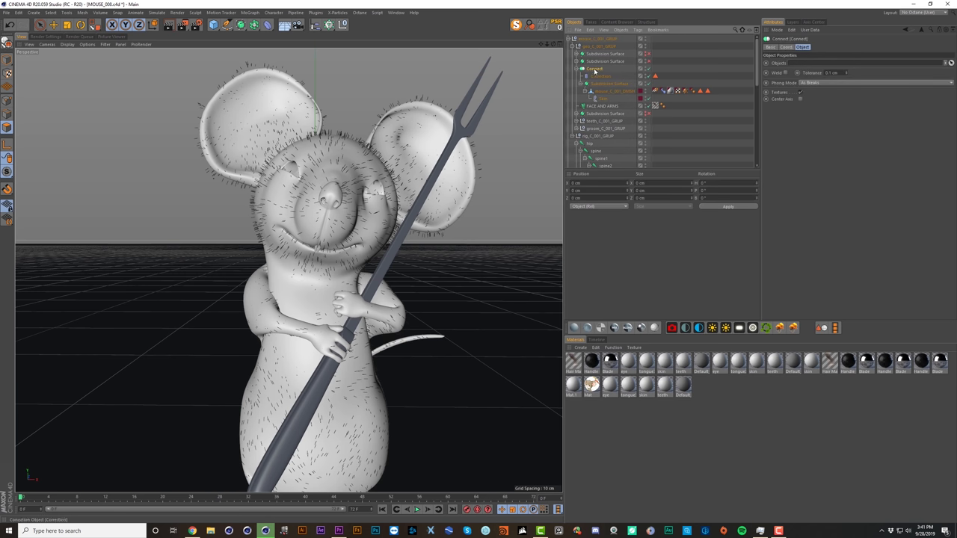
pyautogui.click(599, 76)
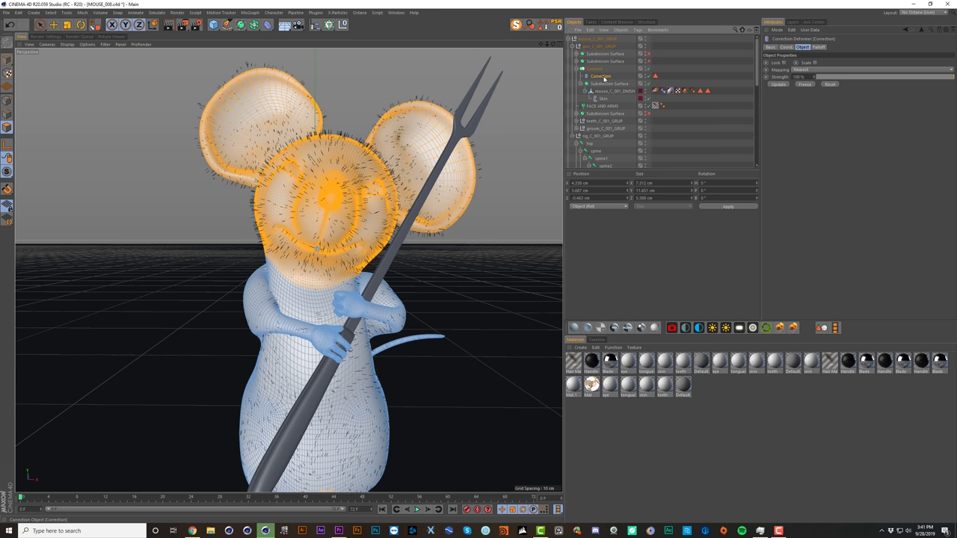
pyautogui.click(581, 84)
pyautogui.click(600, 84)
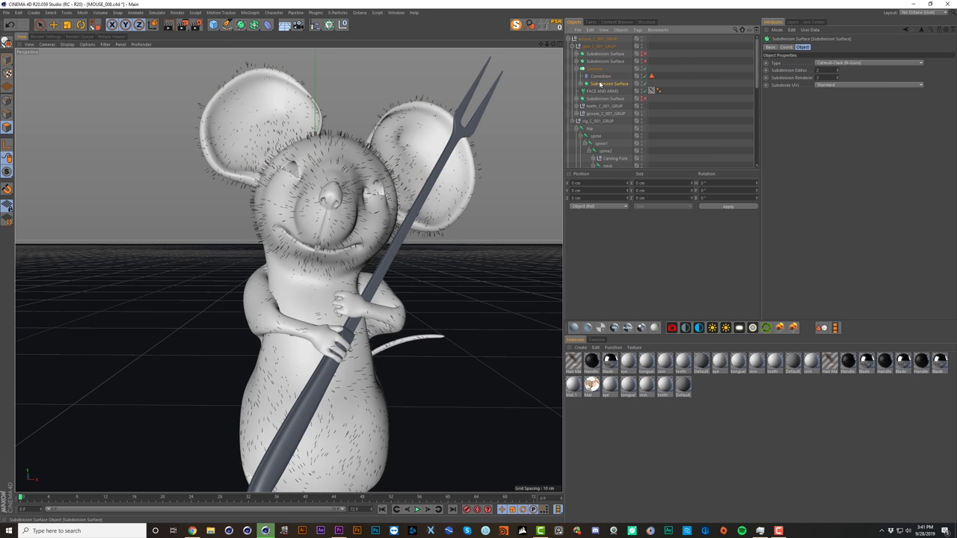
pyautogui.click(601, 77)
pyautogui.click(606, 91)
pyautogui.click(610, 84)
pyautogui.click(617, 77)
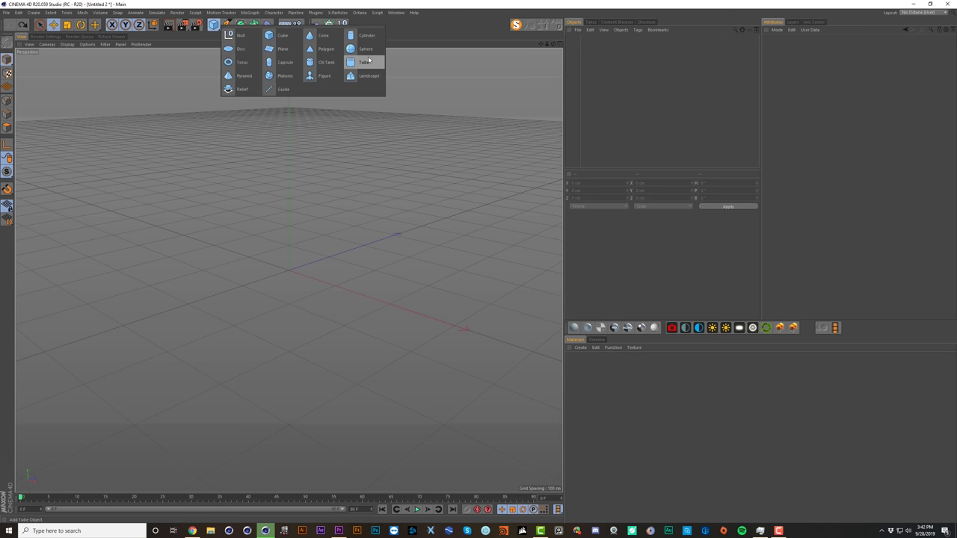
# Step: In the empty scene, create a sphere and a Correction deformer and group them under a null
pyautogui.click(365, 63)
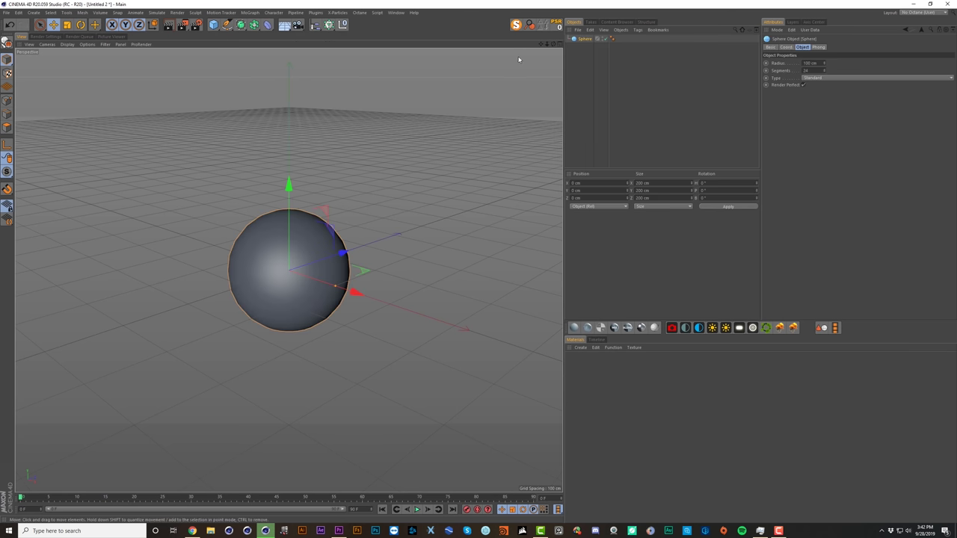
pyautogui.click(268, 25)
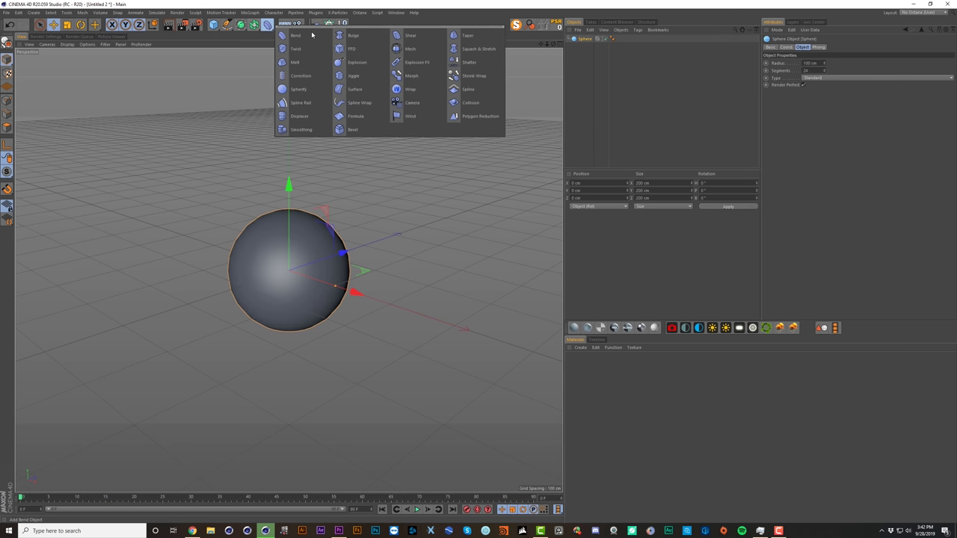
pyautogui.click(300, 76)
pyautogui.keyDown('ctrl'); pyautogui.click(588, 39); pyautogui.keyUp('ctrl')
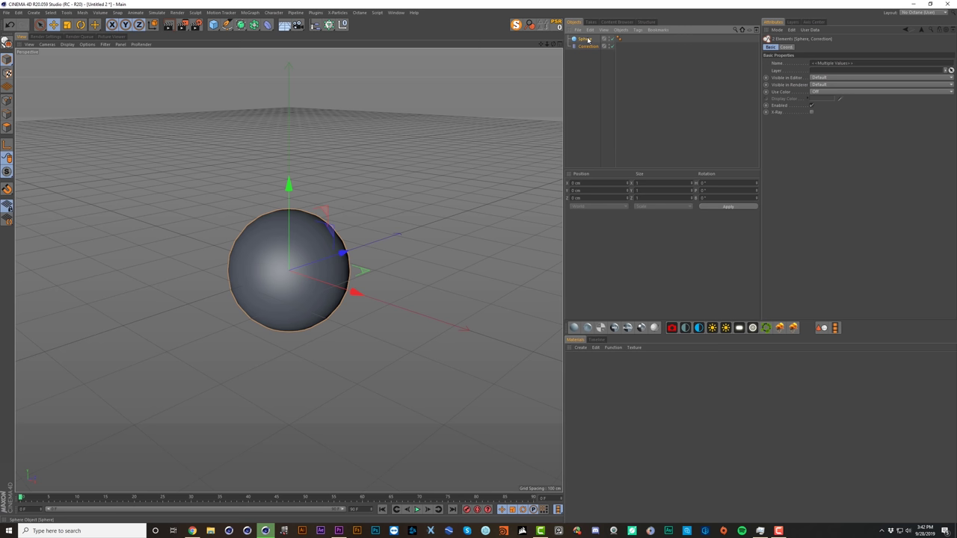
pyautogui.hotkey('alt', 'g')
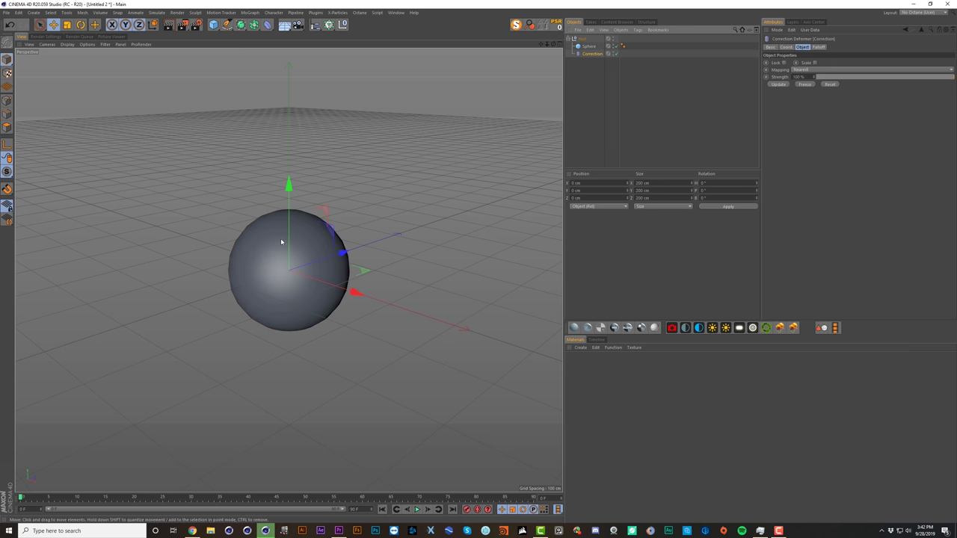
# Step: Try selecting sphere polygons through the Correction deformer, first grouped beside the sphere and again nested under it
pyautogui.press('Return')
pyautogui.click(274, 279)
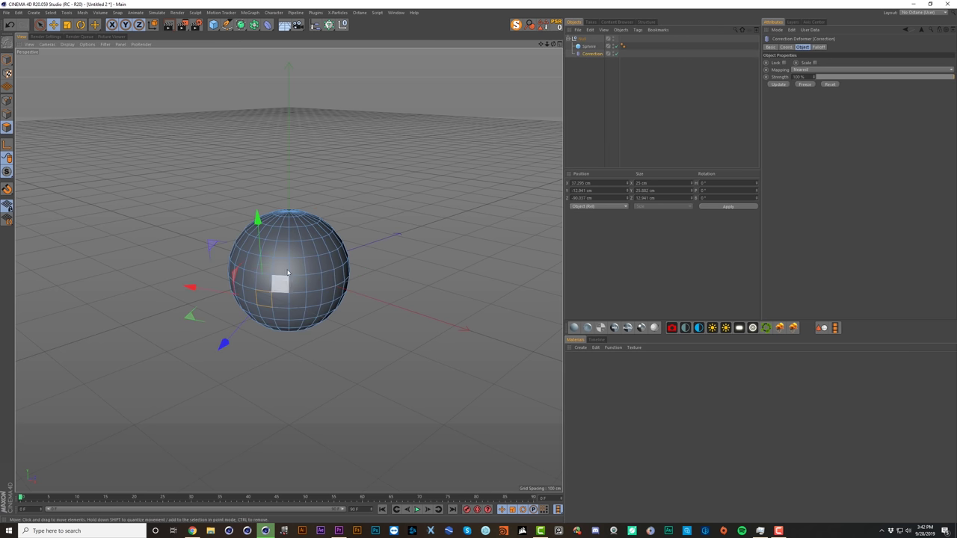
pyautogui.click(297, 266)
pyautogui.moveTo(590, 54); pyautogui.dragTo(590, 46)
pyautogui.click(593, 77)
pyautogui.click(594, 56)
pyautogui.click(308, 223)
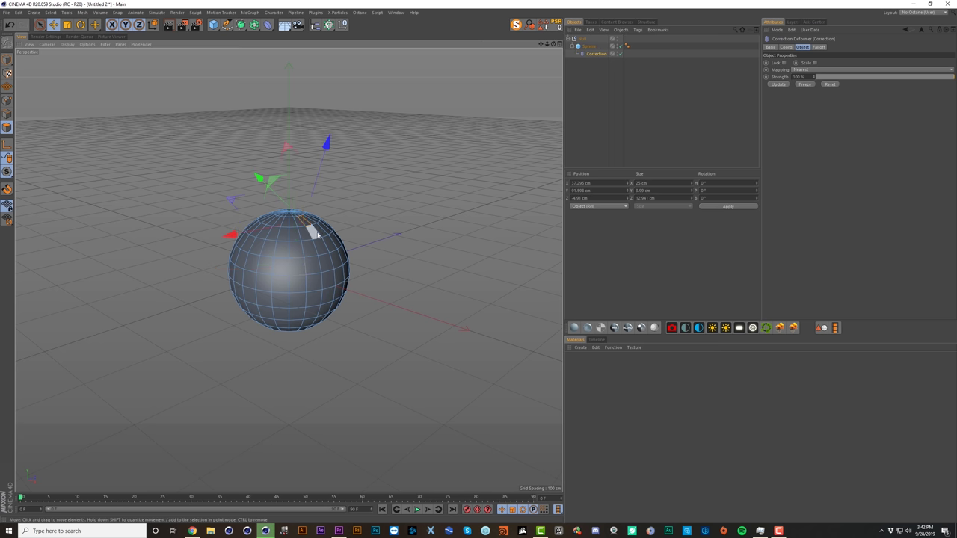
pyautogui.click(313, 231)
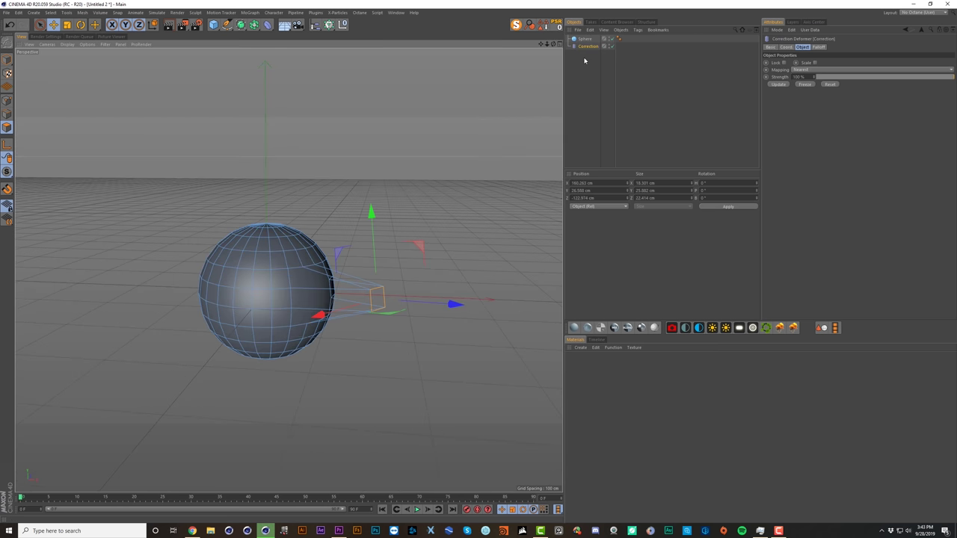
# Step: With the Correction deformer ungrouped beside the sphere, move its selected polygon outside the sphere
pyautogui.click(585, 39)
pyautogui.click(586, 60)
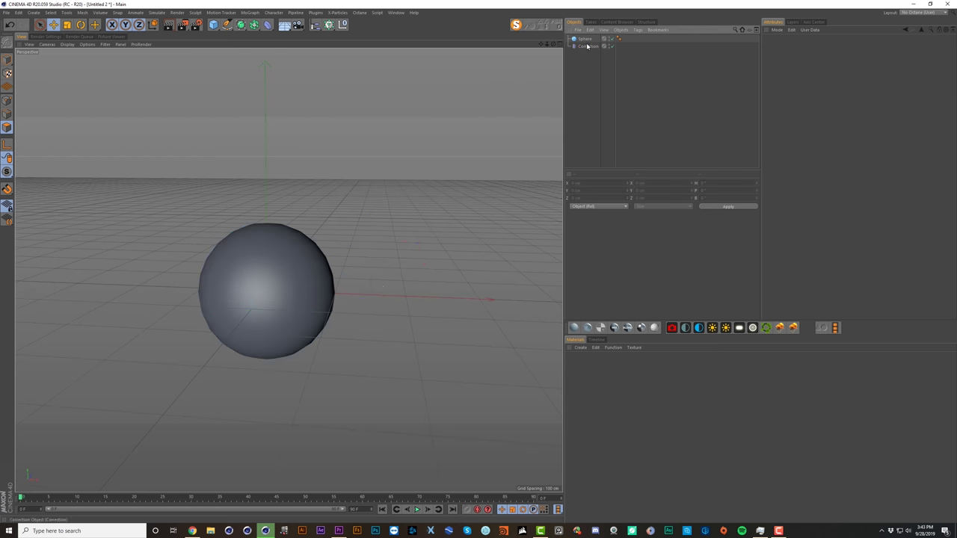
pyautogui.click(589, 46)
pyautogui.moveTo(412, 302)
pyautogui.mouseDown()
pyautogui.moveTo(367, 303)
pyautogui.moveTo(398, 302)
pyautogui.mouseUp()
pyautogui.keyDown('alt'); pyautogui.moveTo(328, 297); pyautogui.dragTo(357, 287); pyautogui.keyUp('alt')
pyautogui.keyDown('alt'); pyautogui.moveTo(289, 279); pyautogui.dragTo(231, 299); pyautogui.keyUp('alt')
# Step: Group the sphere and the Correction deformer under one null so the deformation applies to the sphere
pyautogui.moveTo(590, 74); pyautogui.dragTo(576, 35)
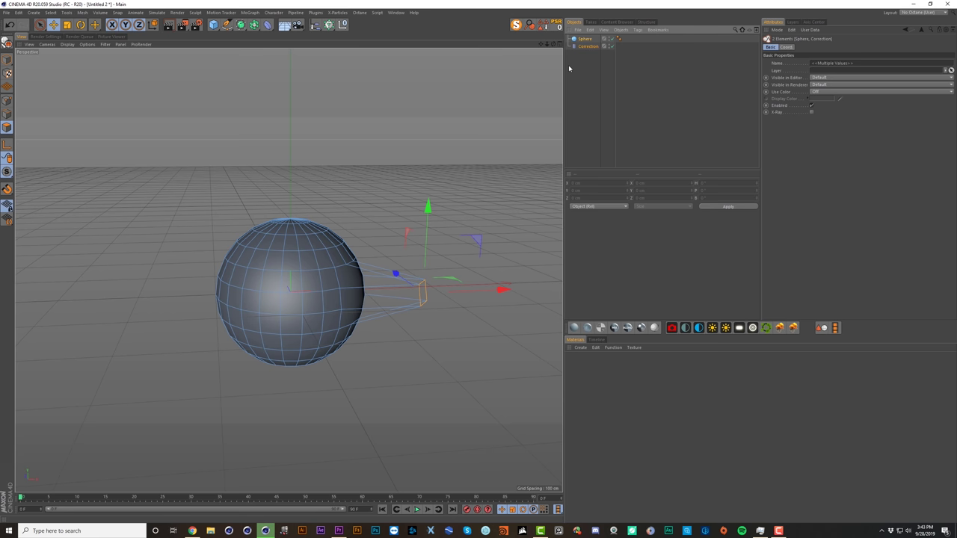
pyautogui.hotkey('alt', 'g')
pyautogui.keyDown('alt'); pyautogui.moveTo(352, 278); pyautogui.dragTo(374, 224); pyautogui.keyUp('alt')
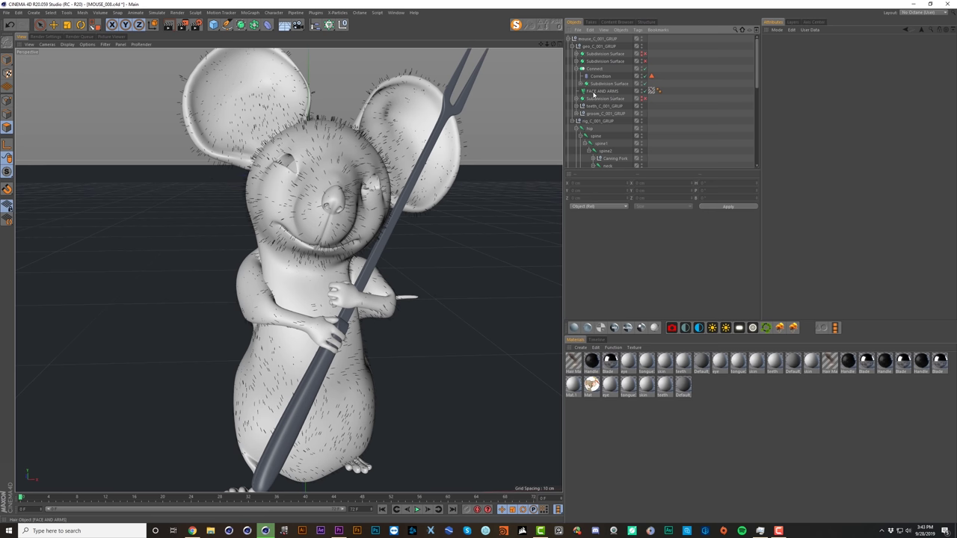
# Step: In the mouse scene, link the FACE AND ARMS guides to the Correction deformer's polygon selection, set Root to Polygon Area and regrow them
pyautogui.click(595, 92)
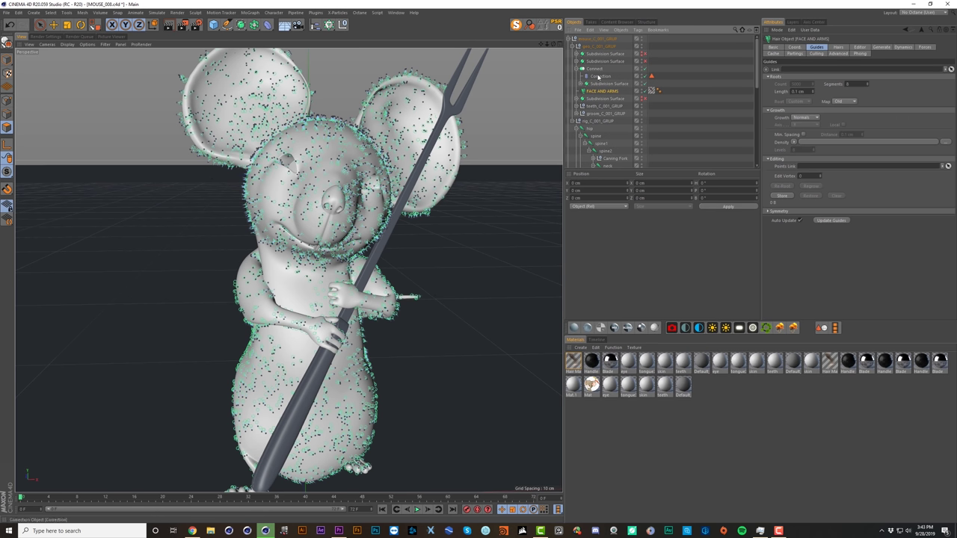
pyautogui.moveTo(650, 76); pyautogui.dragTo(792, 72)
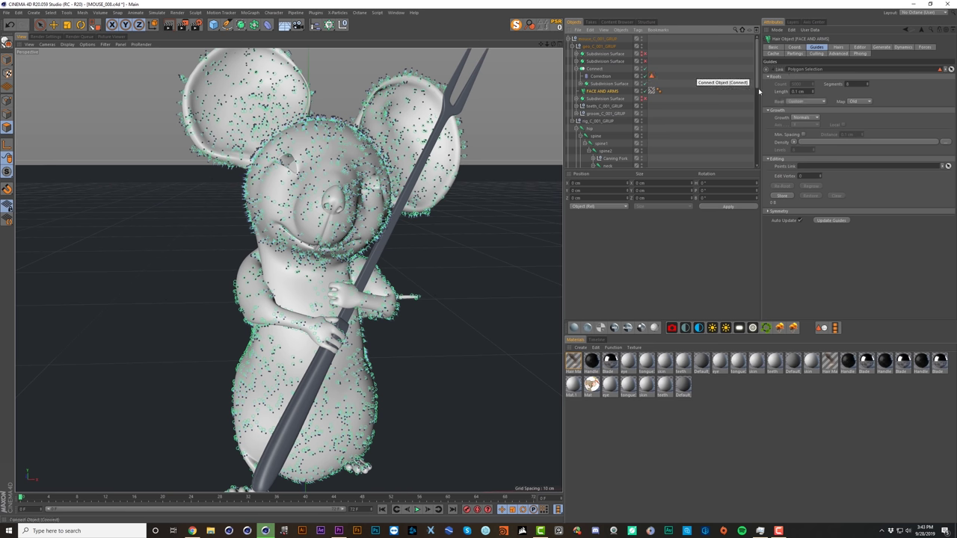
pyautogui.click(795, 102)
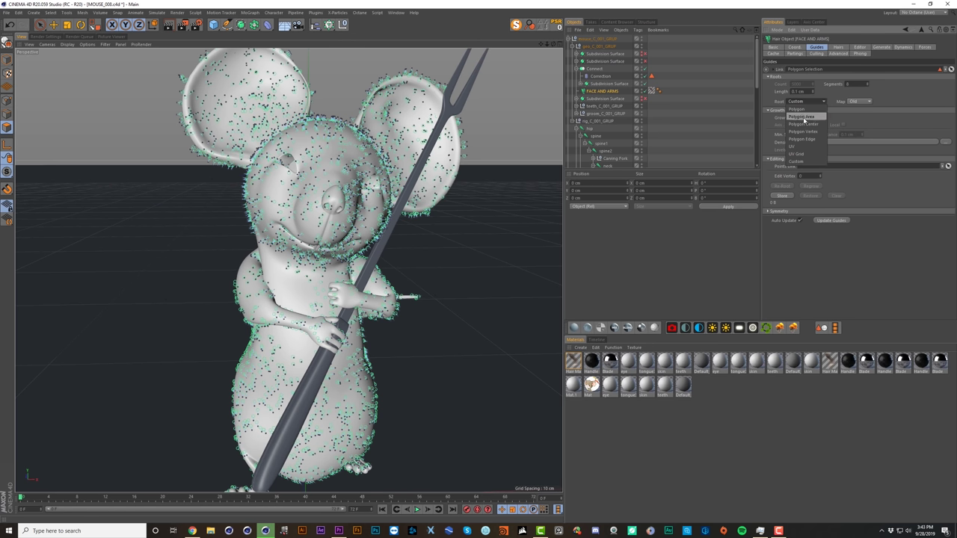
pyautogui.click(805, 117)
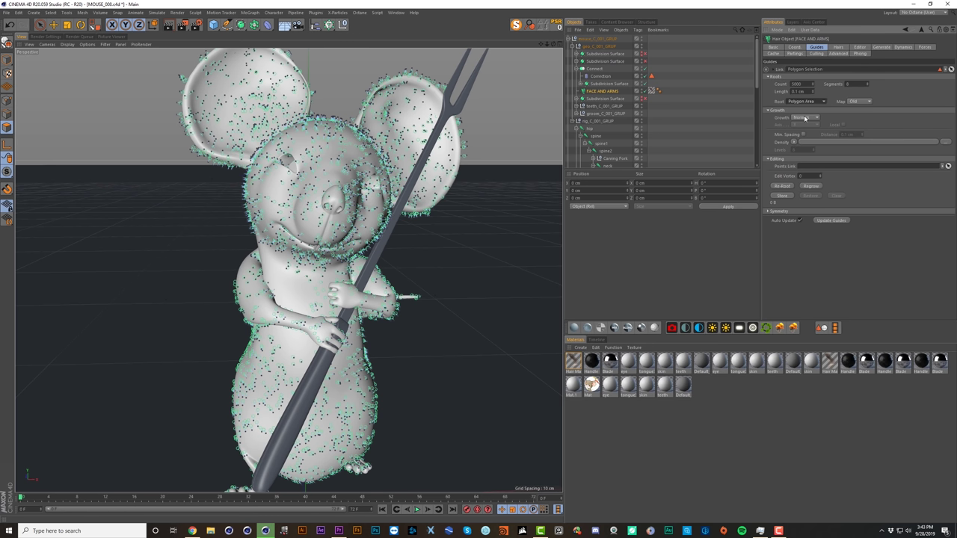
pyautogui.click(812, 188)
# Step: Set the root placement of the FACE AND ARMS object's hairs to Auto
pyautogui.click(839, 47)
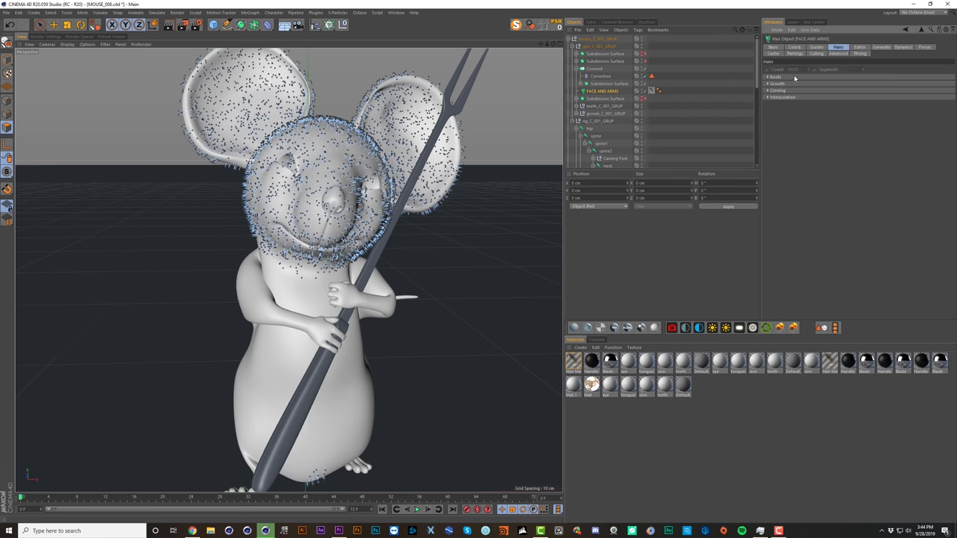
pyautogui.click(777, 77)
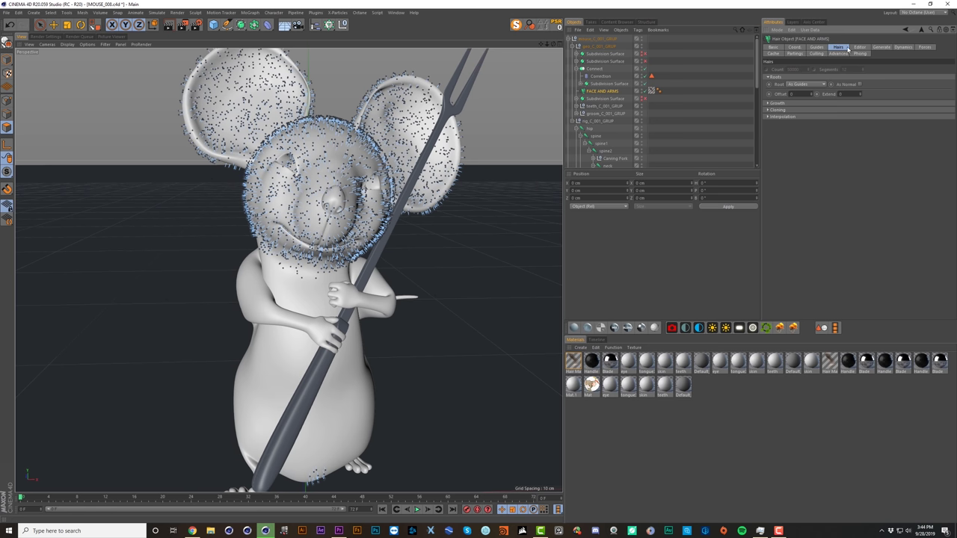
pyautogui.click(804, 84)
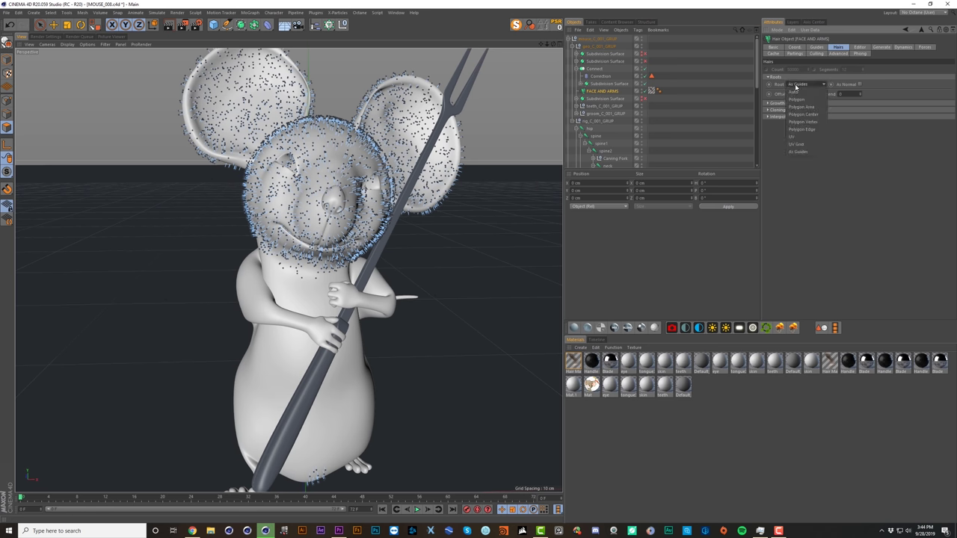
pyautogui.click(806, 88)
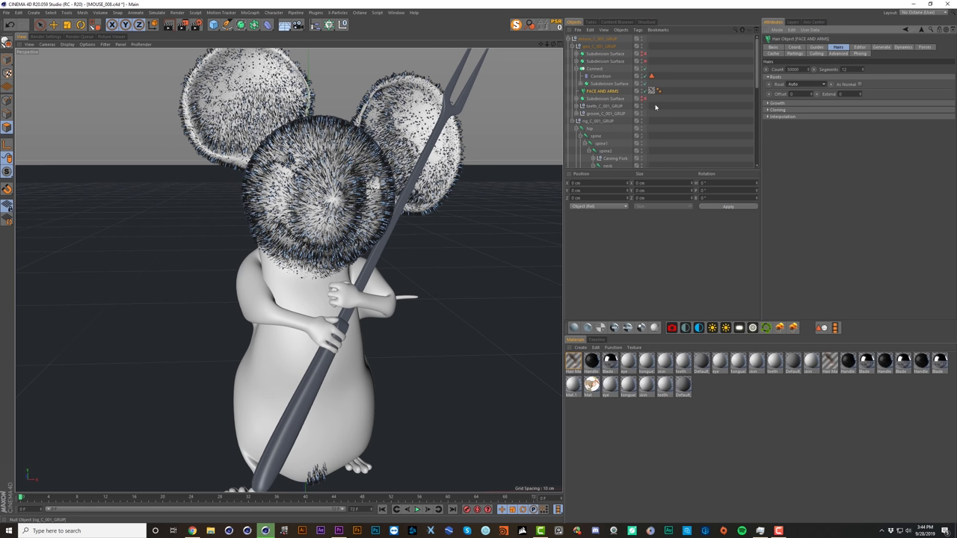
pyautogui.click(327, 178)
pyautogui.keyDown('alt'); pyautogui.moveTo(326, 178); pyautogui.dragTo(224, 104); pyautogui.keyUp('alt')
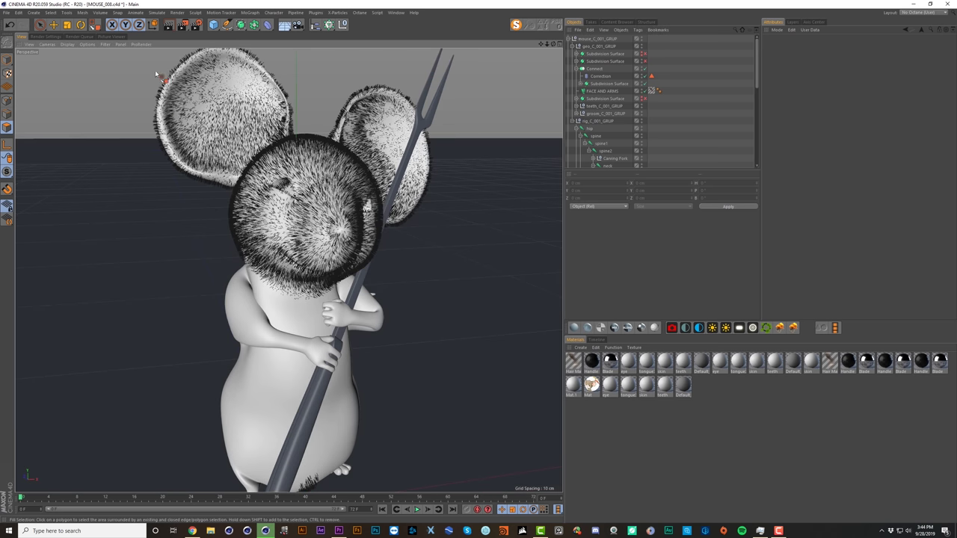
# Step: Try rotating the spine2 joint to test how the head fur follows the rig
pyautogui.click(606, 152)
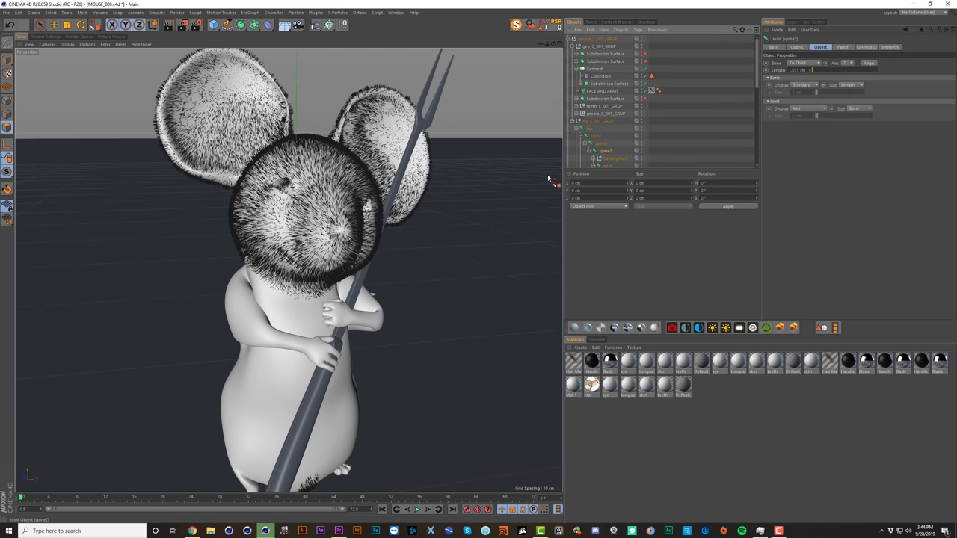
pyautogui.press('r')
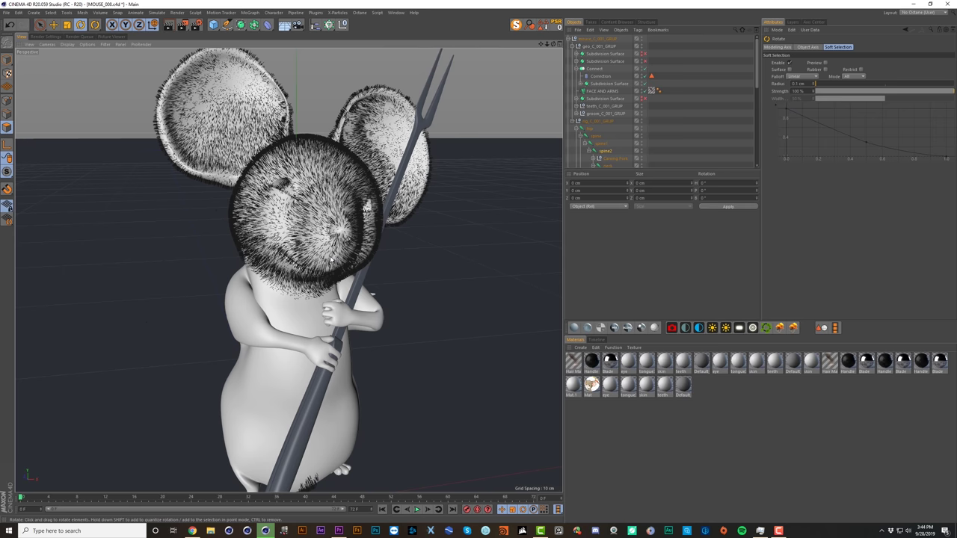
pyautogui.scroll(-5, 331, 263)
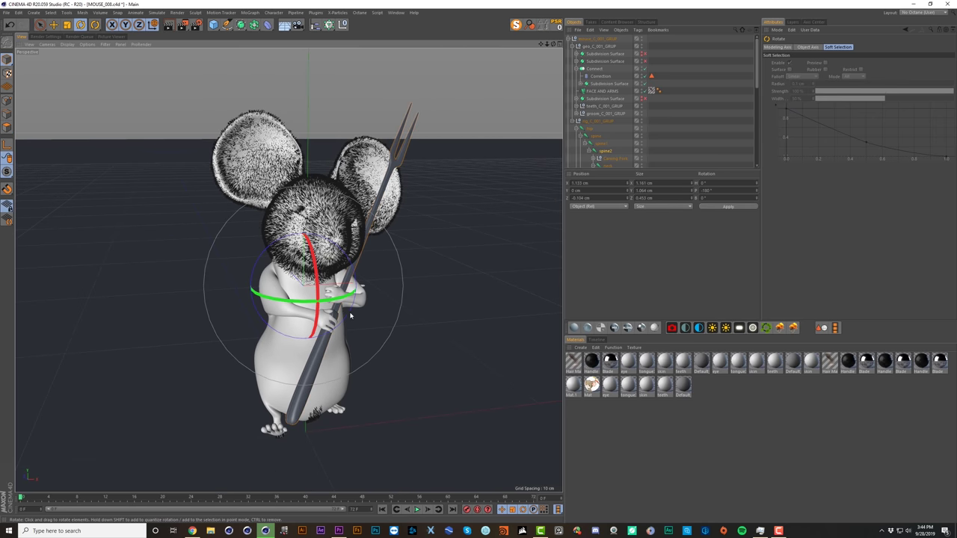
pyautogui.moveTo(320, 285); pyautogui.dragTo(324, 250)
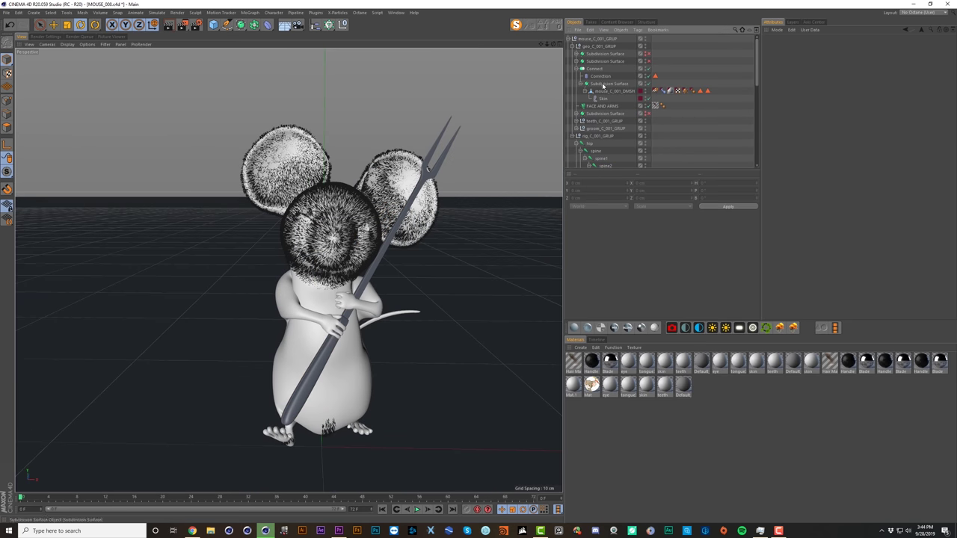
# Step: Disable the Subdivision Surface that holds the mouse mesh inside the Connect object
pyautogui.click(605, 84)
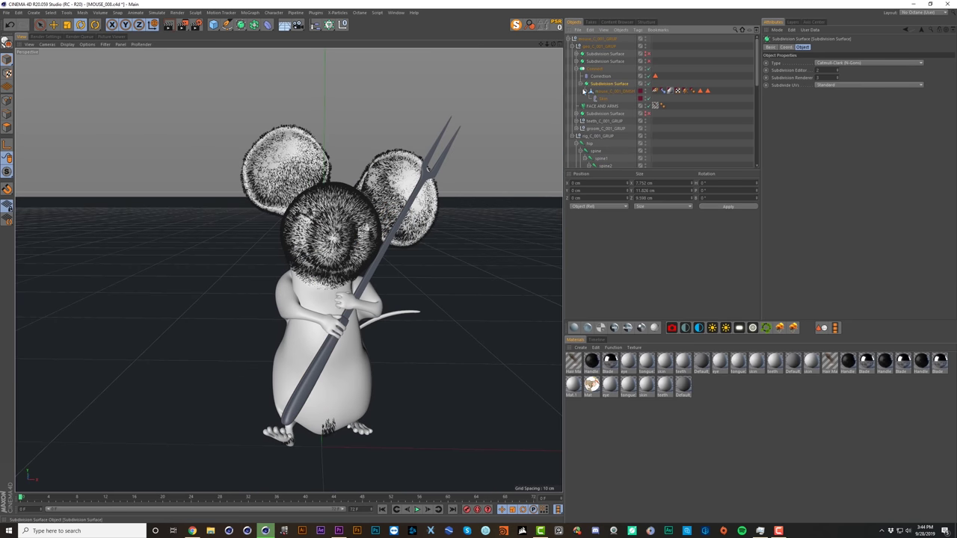
pyautogui.click(650, 84)
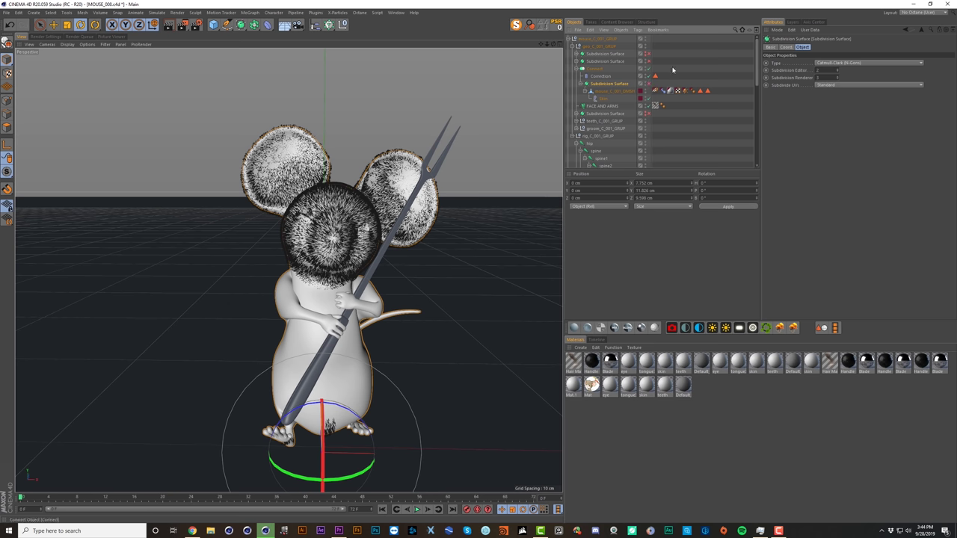
pyautogui.click(673, 68)
# Step: Rotate the neck joint to tilt the mouse's head with subdivision turned off
pyautogui.click(612, 90)
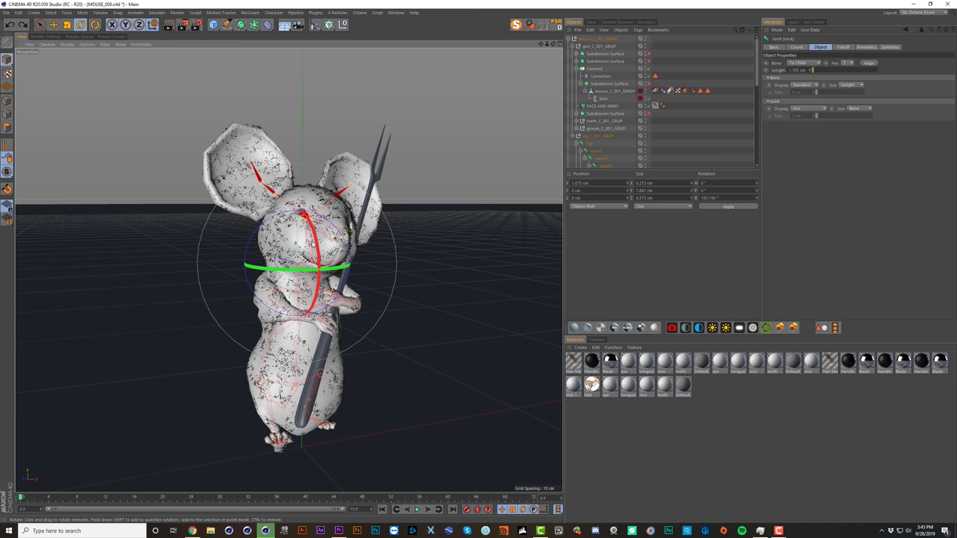
pyautogui.moveTo(320, 232); pyautogui.dragTo(314, 205)
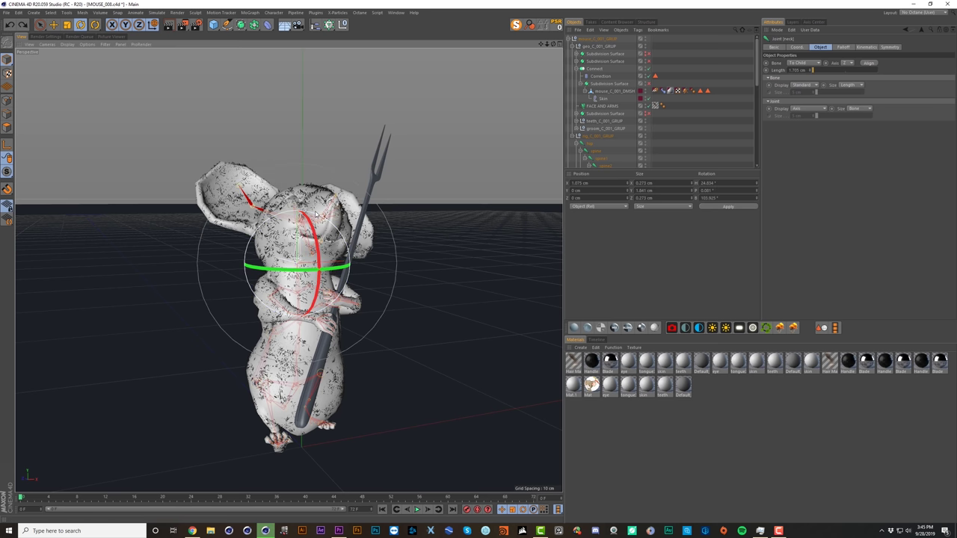
# Step: Undo the last neck joint rotation and clear the selection
pyautogui.hotkey('ctrl', 'z')
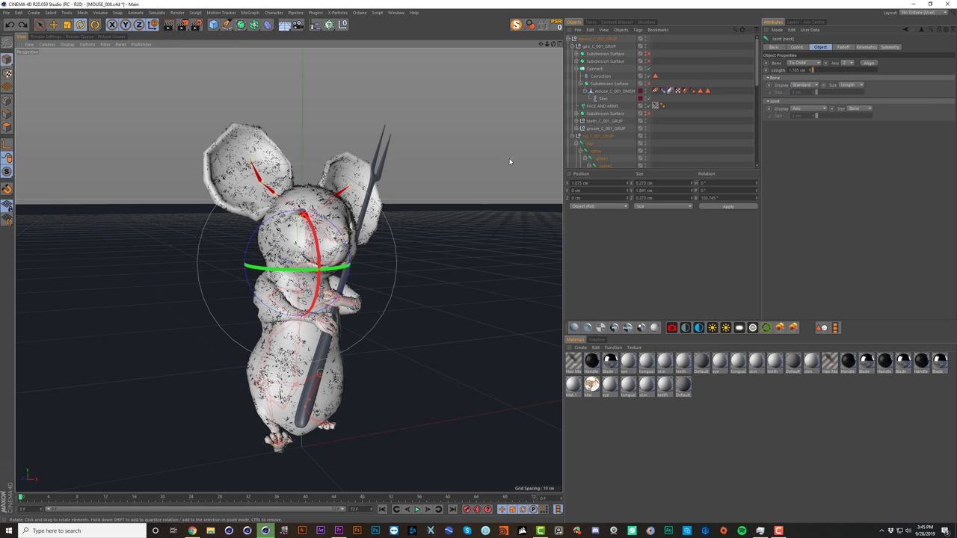
pyautogui.click(675, 70)
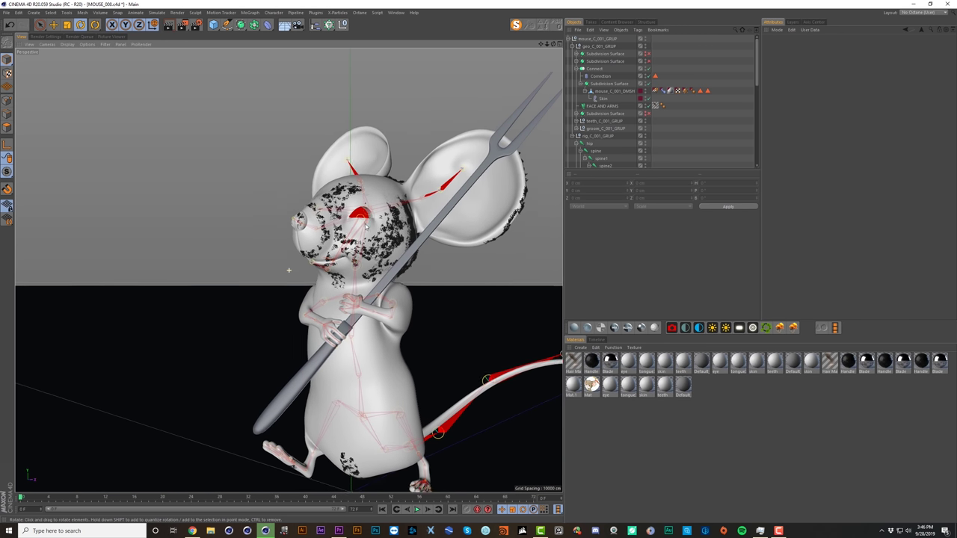
pyautogui.keyDown('alt'); pyautogui.moveTo(291, 271); pyautogui.dragTo(379, 235); pyautogui.keyUp('alt')
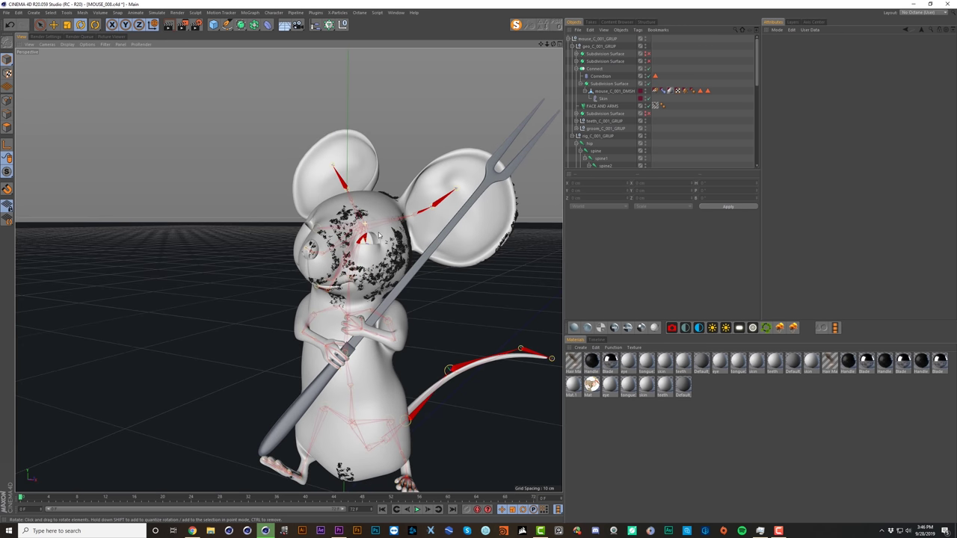
pyautogui.scroll(3, 378, 234)
pyautogui.click(656, 76)
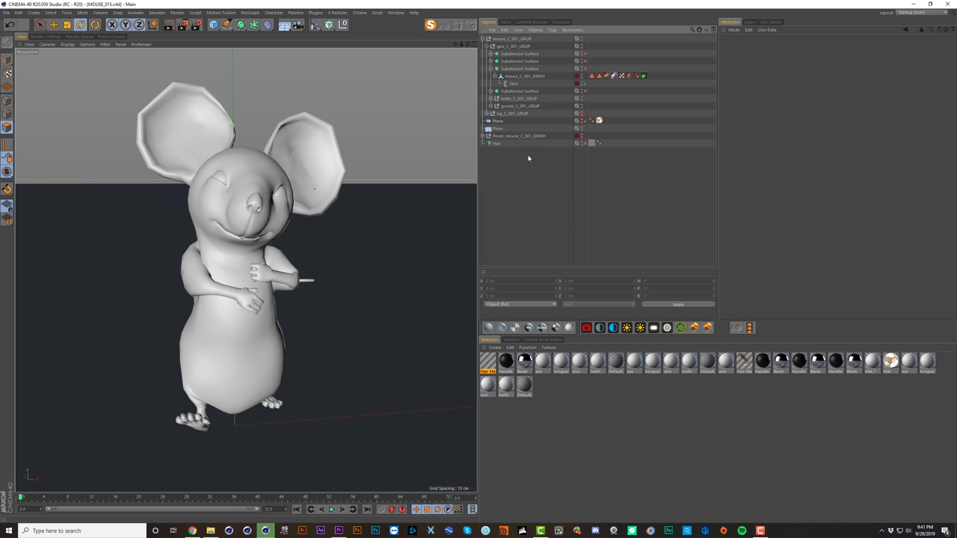
# Step: Enable the Subdivision Surface that holds the mouse_C_001_DMSH mesh
pyautogui.click(516, 83)
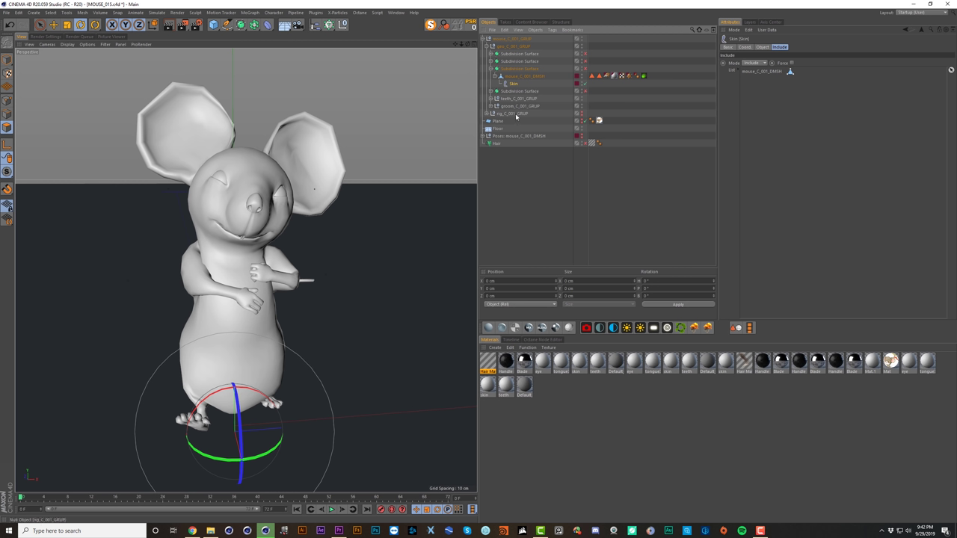
pyautogui.click(515, 71)
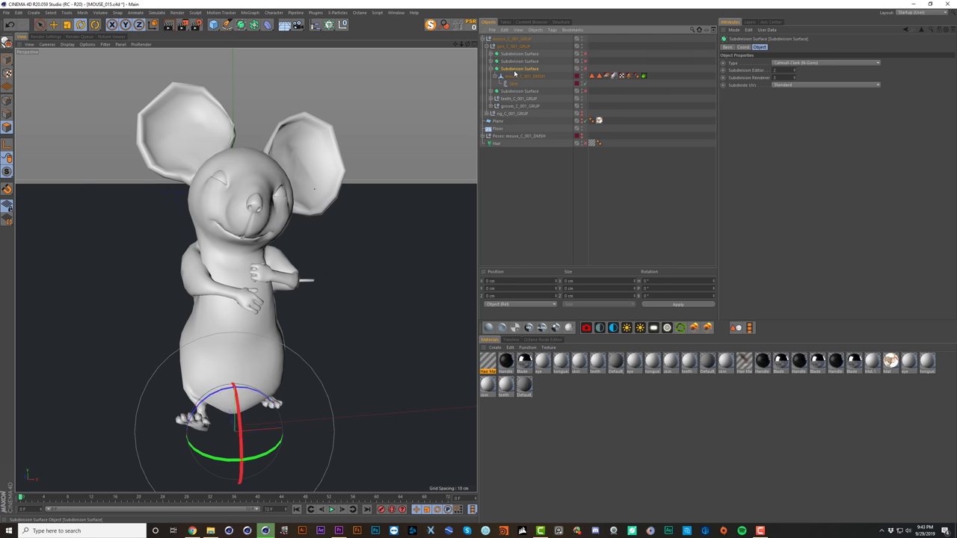
pyautogui.click(586, 69)
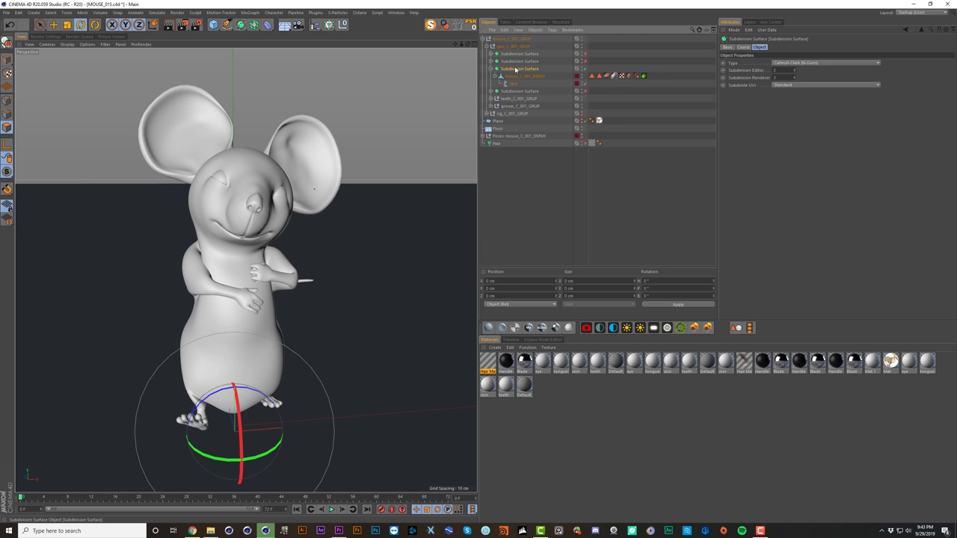
# Step: Try making the mouse's Subdivision Surface editable with the Skin deformer still under the mesh, and undo the conversion
pyautogui.press('c')
pyautogui.click(492, 69)
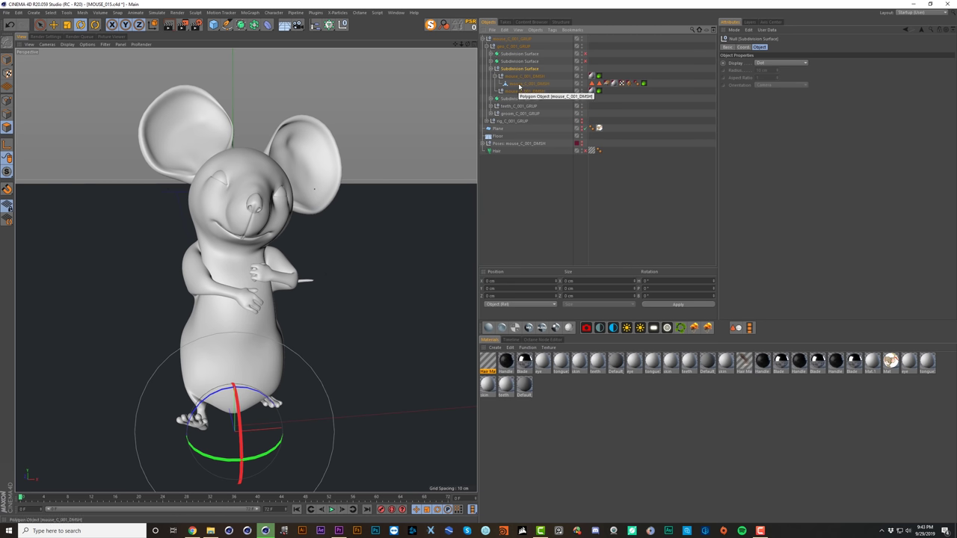
pyautogui.hotkey('ctrl', 'z')
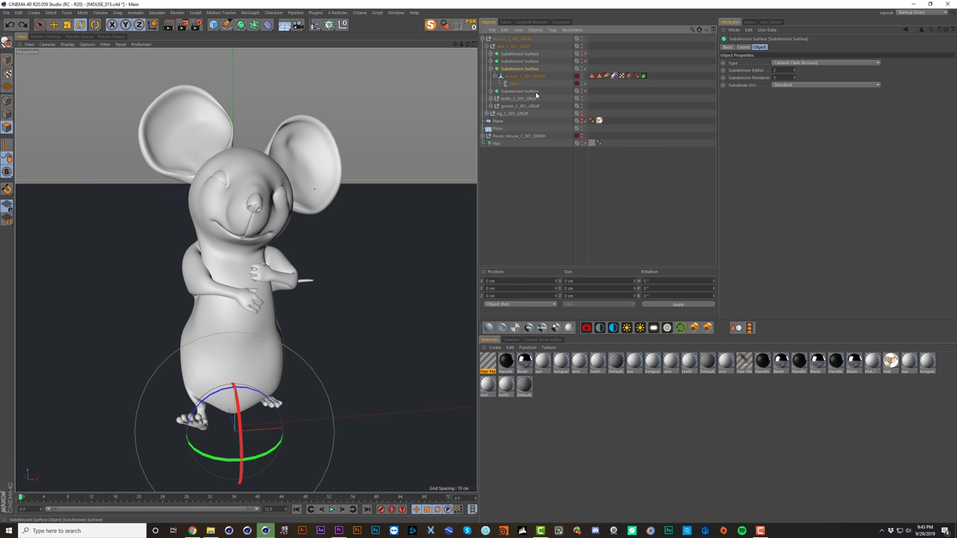
pyautogui.hotkey('ctrl', 'z')
# Step: Move the Skin deformer out of the mouse mesh to the hierarchy's root and make the mesh's Subdivision Surface editable
pyautogui.moveTo(513, 86); pyautogui.dragTo(530, 195)
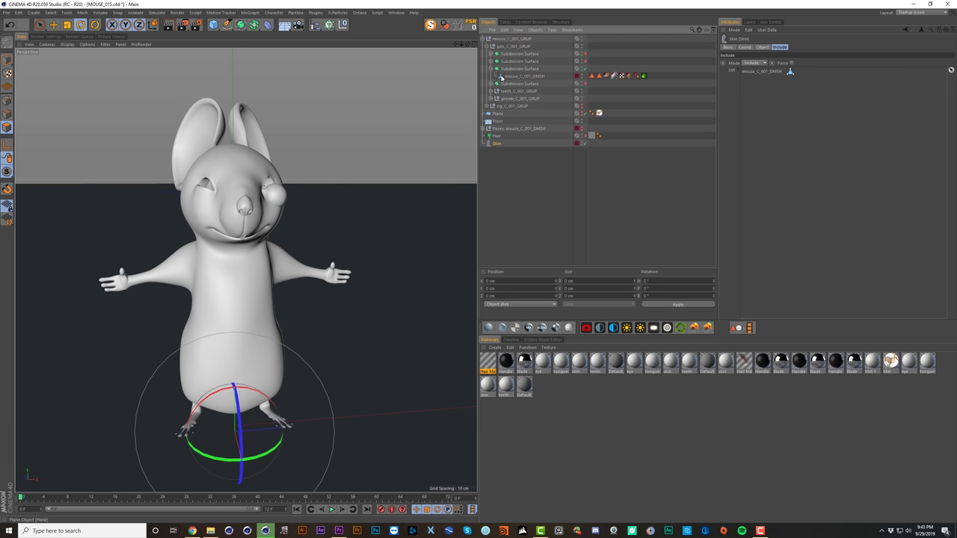
pyautogui.click(513, 69)
pyautogui.press('c')
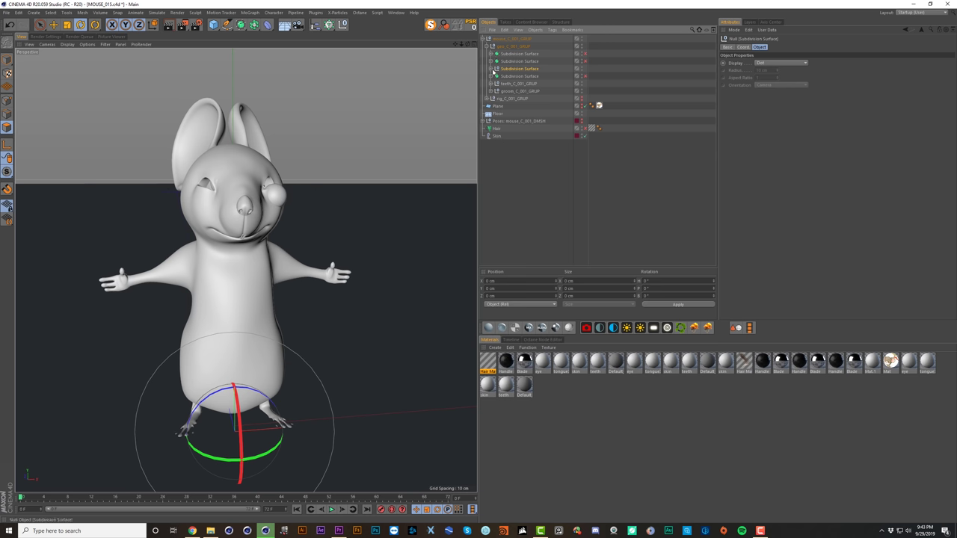
pyautogui.click(491, 69)
# Step: Place the Skin deformer under the subdivided mouse_C_001_DMSH mesh and add that mesh to its Include list
pyautogui.moveTo(495, 151); pyautogui.dragTo(514, 87)
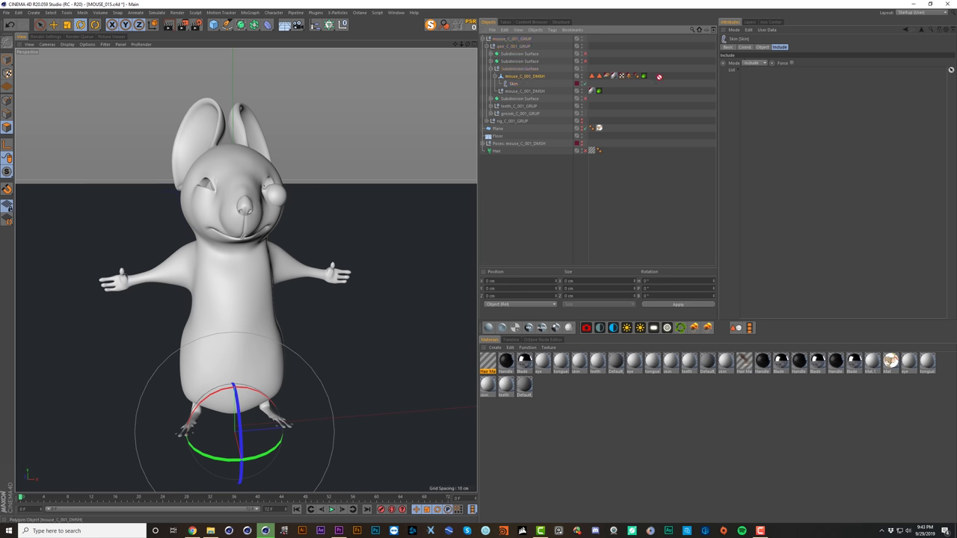
pyautogui.moveTo(780, 106); pyautogui.dragTo(778, 107)
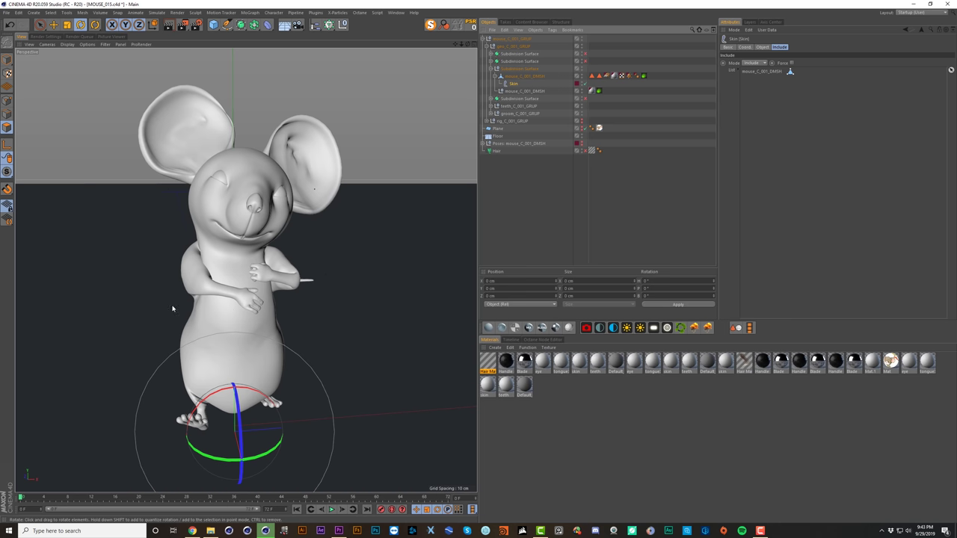
pyautogui.keyDown('alt'); pyautogui.moveTo(196, 287); pyautogui.dragTo(234, 204); pyautogui.keyUp('alt')
pyautogui.keyDown('alt'); pyautogui.moveTo(267, 199); pyautogui.dragTo(267, 197); pyautogui.keyUp('alt')
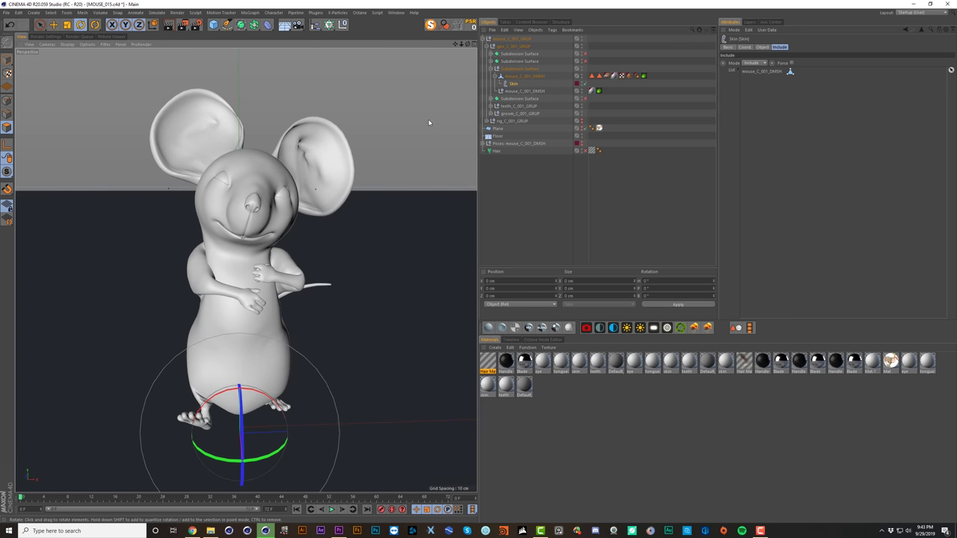
pyautogui.click(536, 84)
pyautogui.click(513, 83)
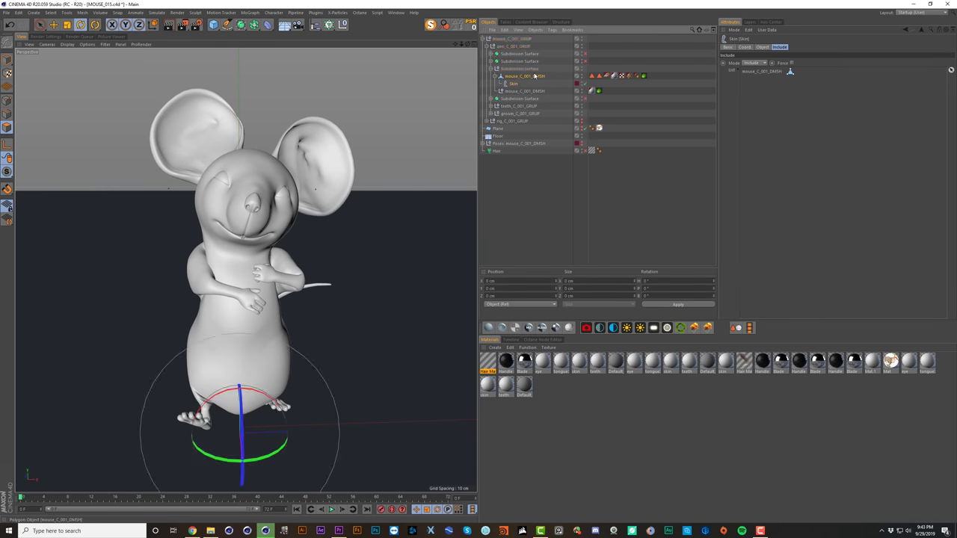
pyautogui.click(536, 77)
pyautogui.click(534, 84)
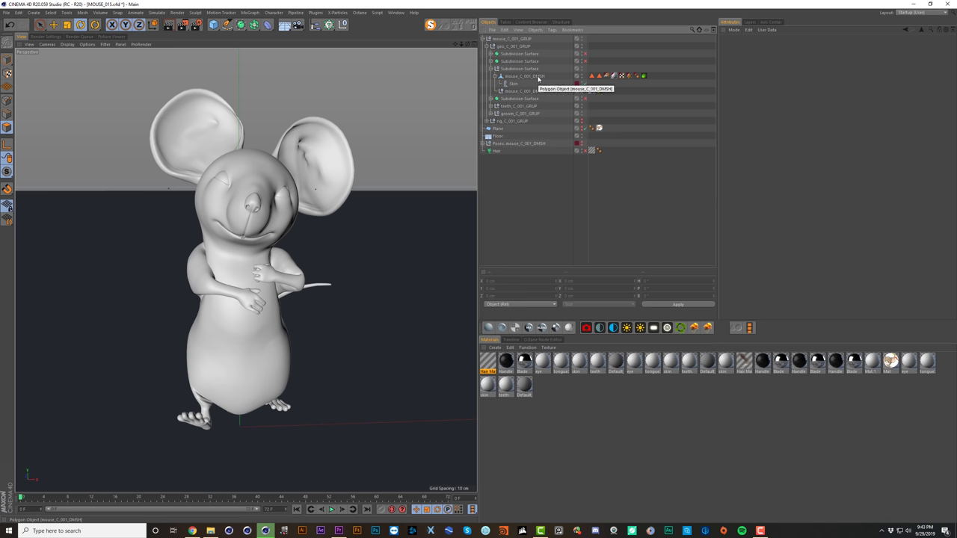
# Step: Restore the BODY and FACE AND ARMS polygon selections on the mouse mesh to check which areas they cover
pyautogui.click(599, 77)
pyautogui.click(600, 77)
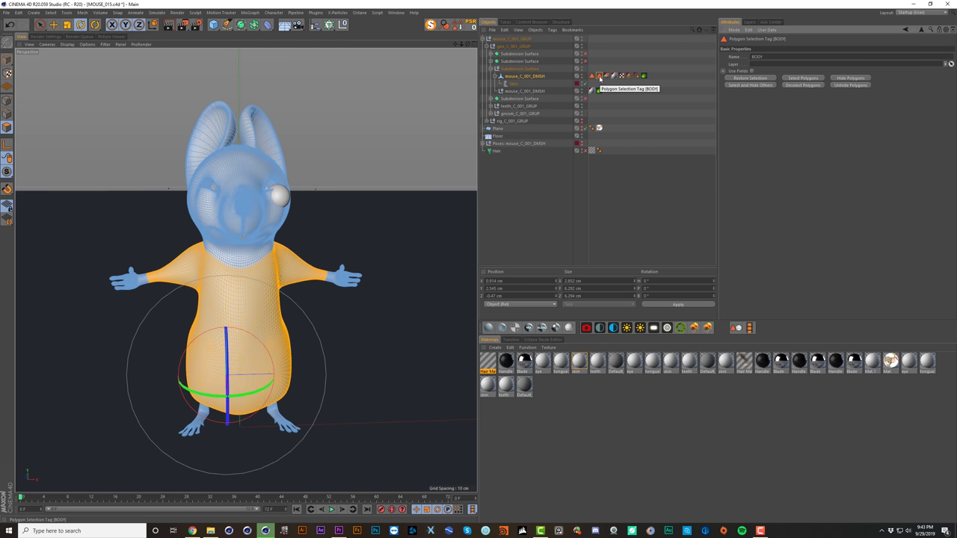
pyautogui.doubleClick(593, 78)
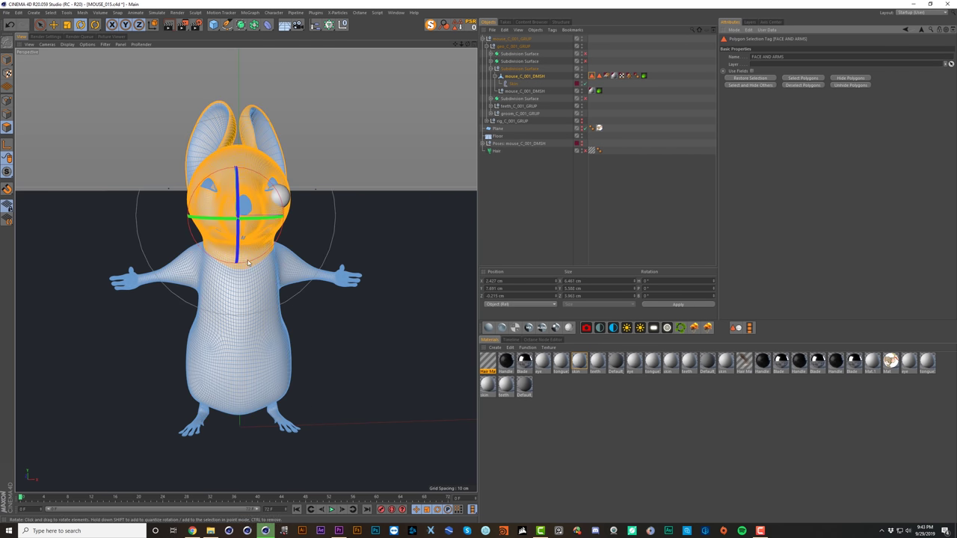
pyautogui.click(519, 175)
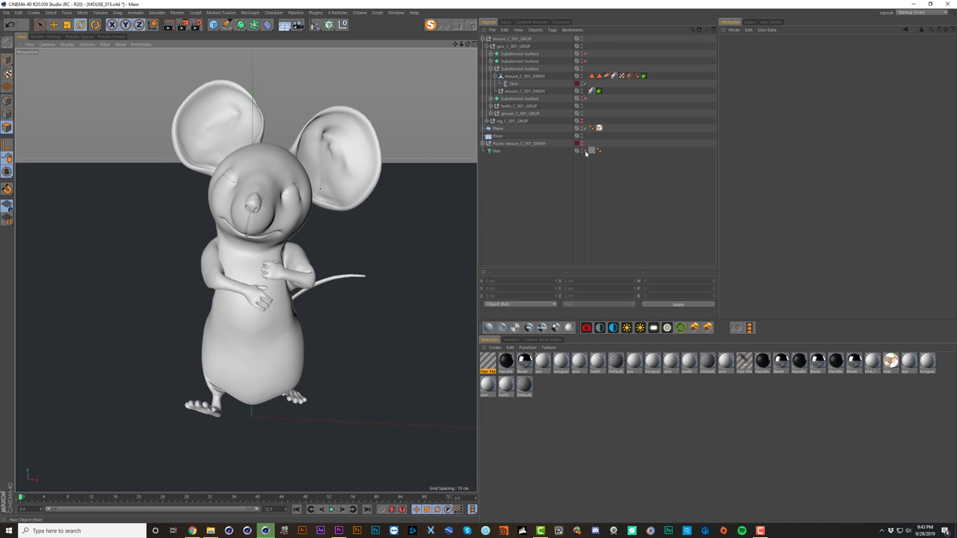
# Step: Turn on the Hair object and link its guides to the FACE AND ARMS polygon selection
pyautogui.click(585, 152)
pyautogui.click(497, 151)
pyautogui.click(769, 49)
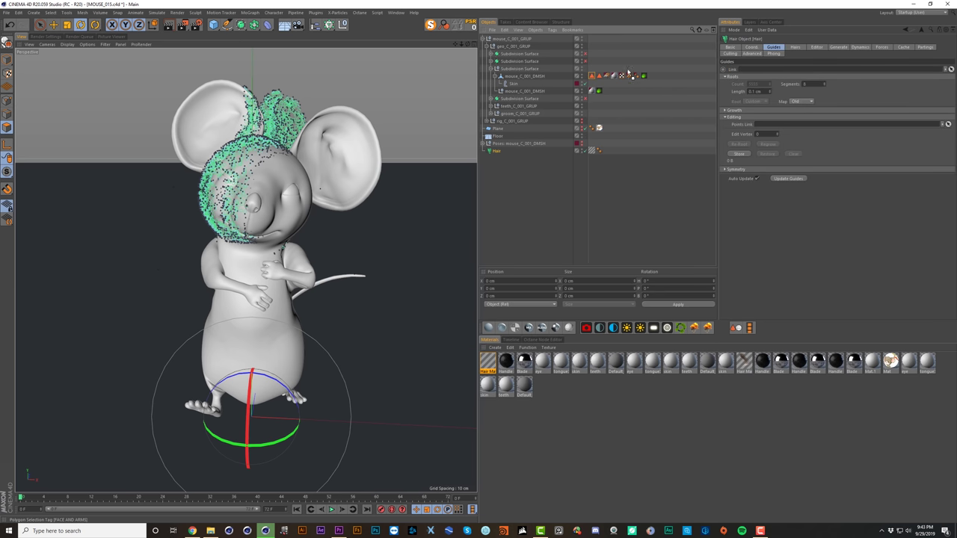
pyautogui.moveTo(755, 74); pyautogui.dragTo(756, 70)
# Step: Set the Hair guides' root to Polygon Area and regrow the guides
pyautogui.click(762, 102)
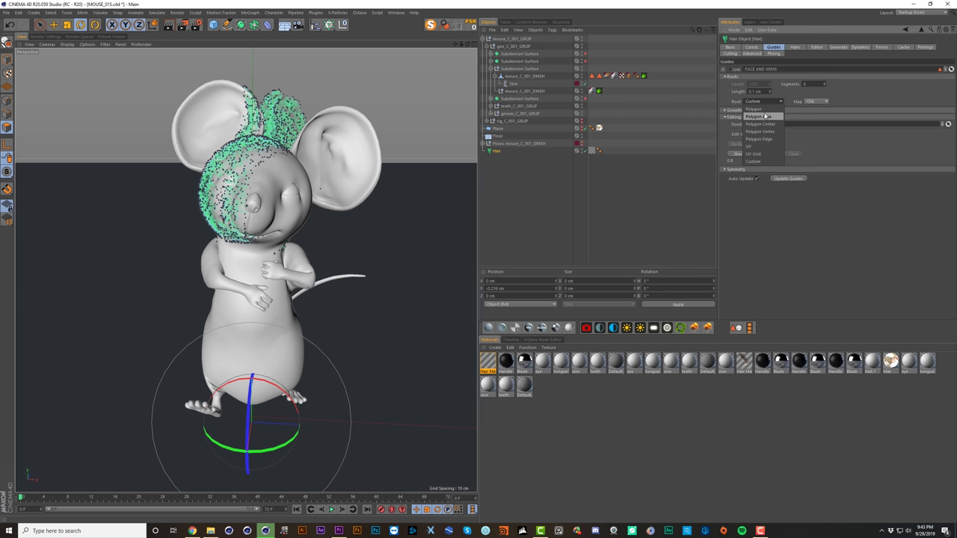
pyautogui.click(765, 116)
pyautogui.click(777, 145)
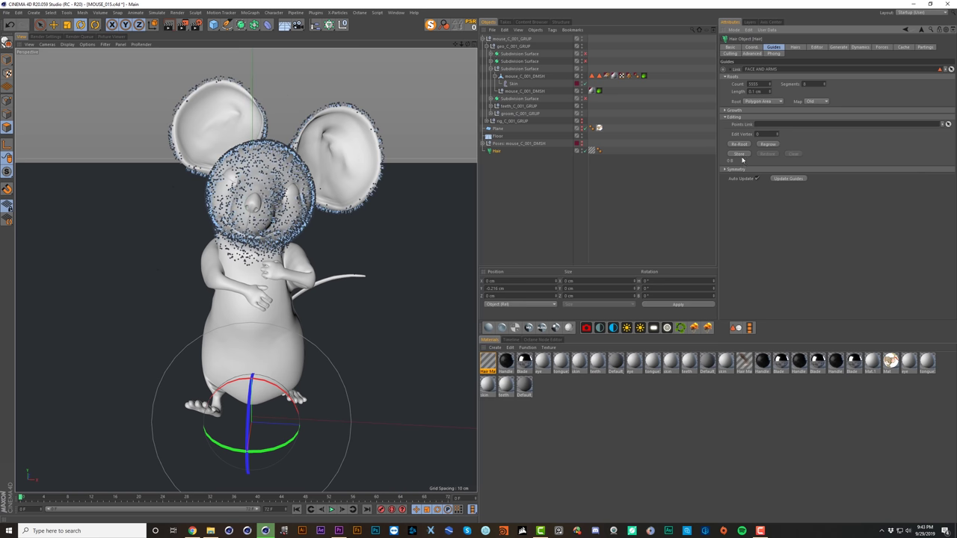
pyautogui.click(518, 170)
pyautogui.keyDown('alt'); pyautogui.moveTo(259, 198); pyautogui.dragTo(317, 129); pyautogui.keyUp('alt')
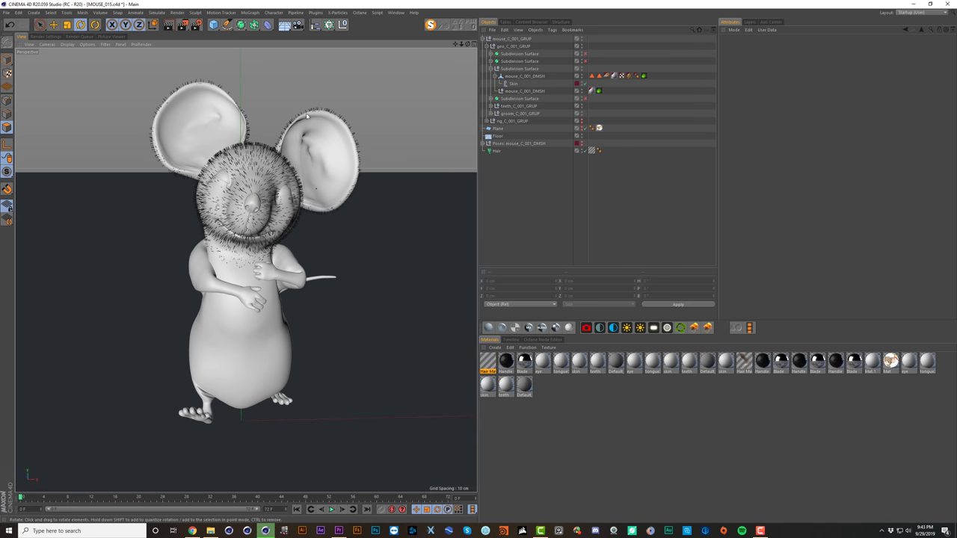
# Step: Expand the rig group and rotate the spine1 joint to about -21° heading and 12° pitch
pyautogui.keyDown('ctrl'); pyautogui.click(487, 121); pyautogui.keyUp('ctrl')
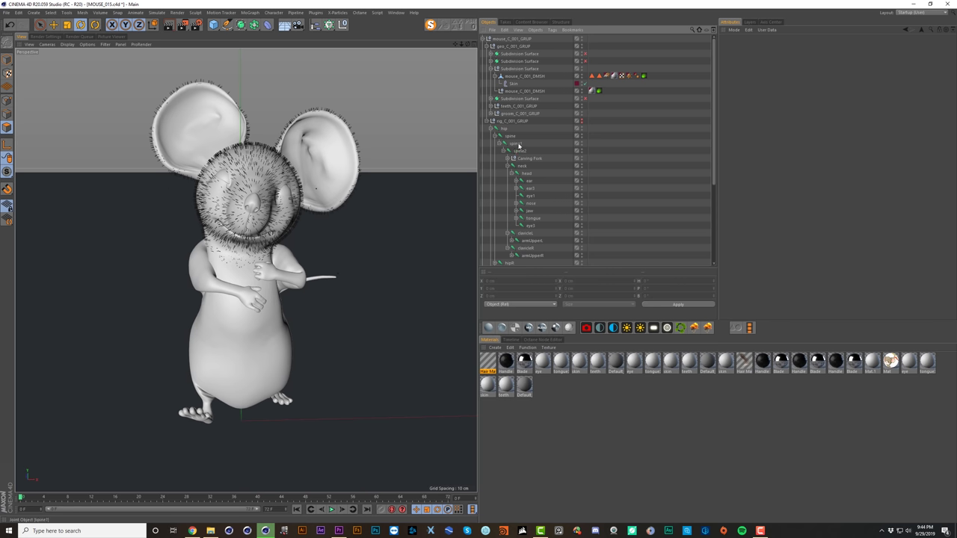
pyautogui.click(518, 146)
pyautogui.moveTo(241, 288)
pyautogui.mouseDown()
pyautogui.moveTo(258, 318)
pyautogui.moveTo(243, 273)
pyautogui.mouseUp()
pyautogui.moveTo(241, 282); pyautogui.dragTo(176, 239)
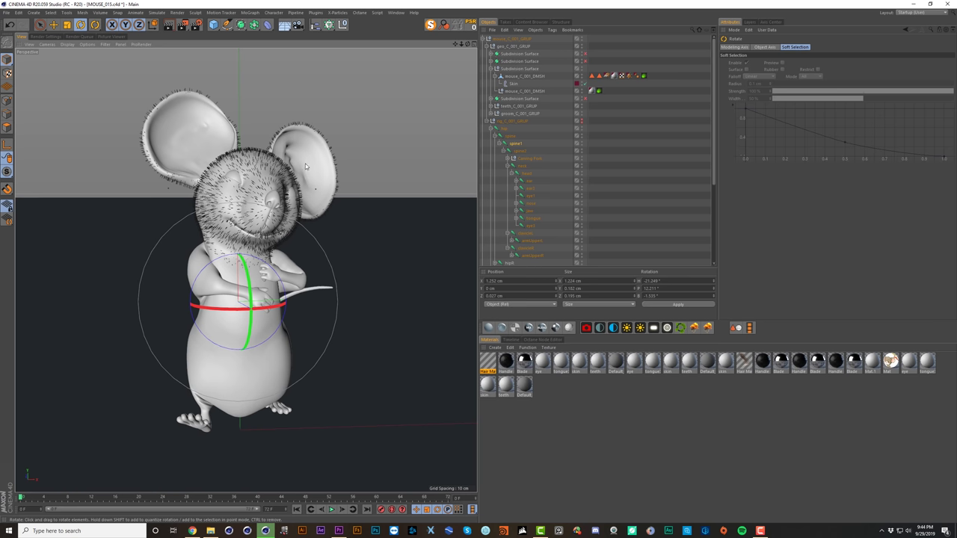
pyautogui.press('Return')
pyautogui.click(525, 76)
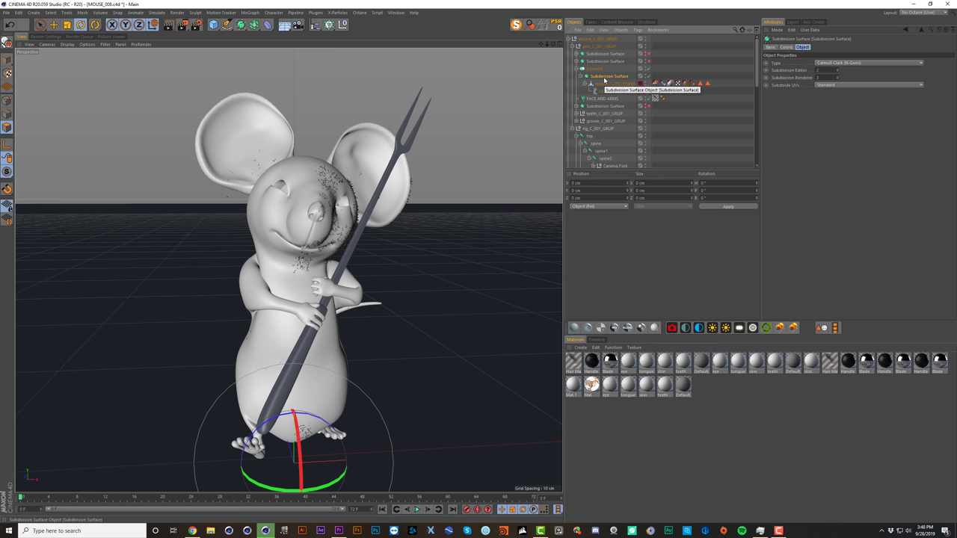
# Step: Try to make the Subdivision Surface above the mouse mesh editable and undo the conversion
pyautogui.press('c')
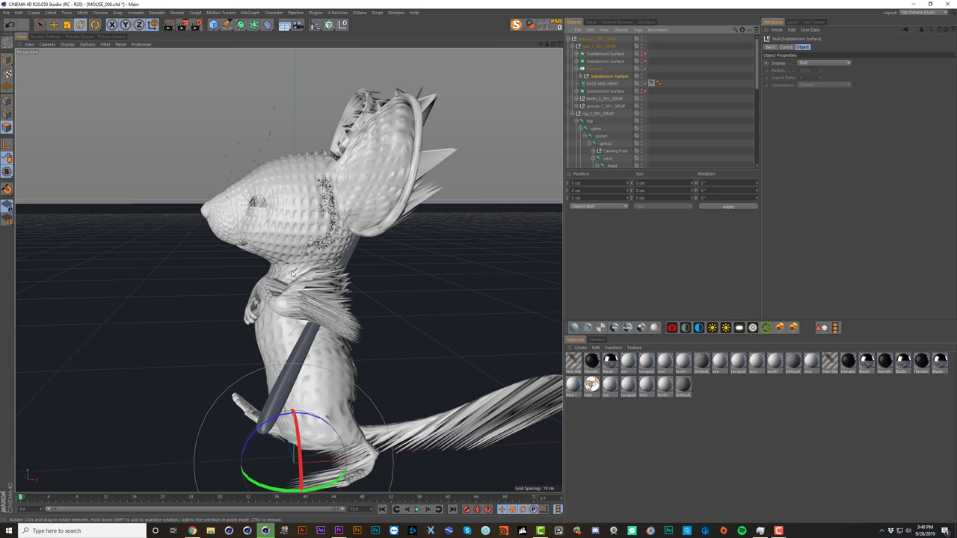
pyautogui.hotkey('ctrl', 'z')
# Step: Delete the Pose Morph tag from the mouse mesh under the Subdivision Surface
pyautogui.click(580, 78)
pyautogui.click(580, 76)
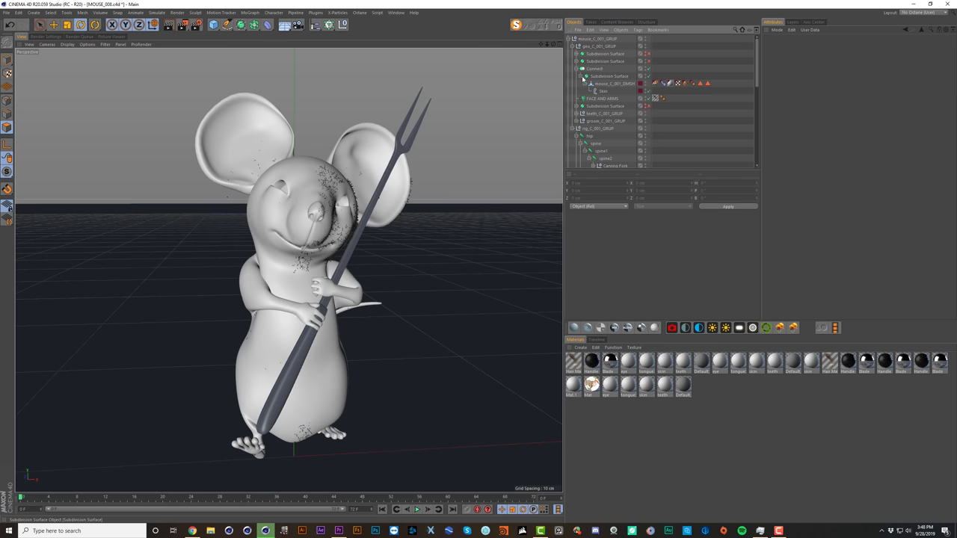
pyautogui.click(663, 83)
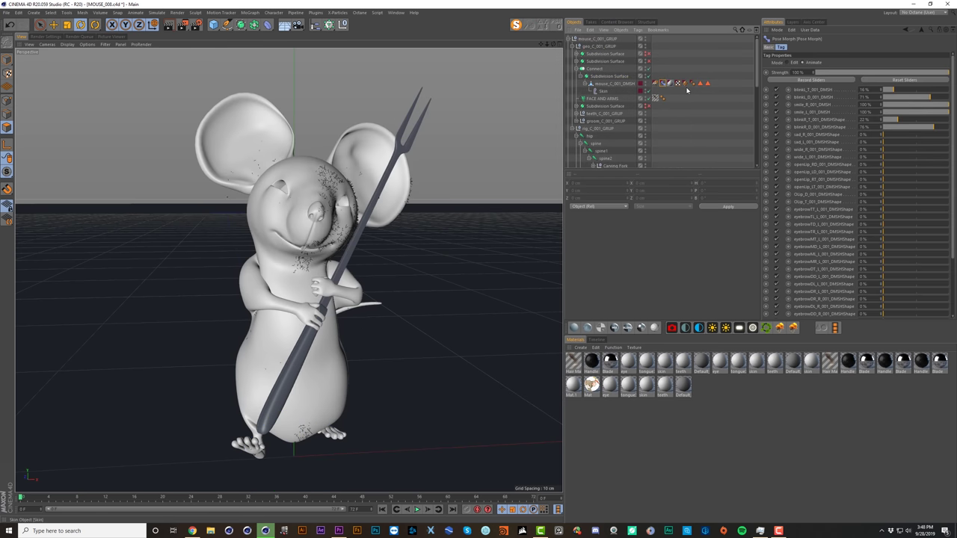
pyautogui.click(690, 97)
# Step: Make the mouse's Subdivision Surface editable, pull the mesh out of the Connect group and delete that group
pyautogui.click(600, 77)
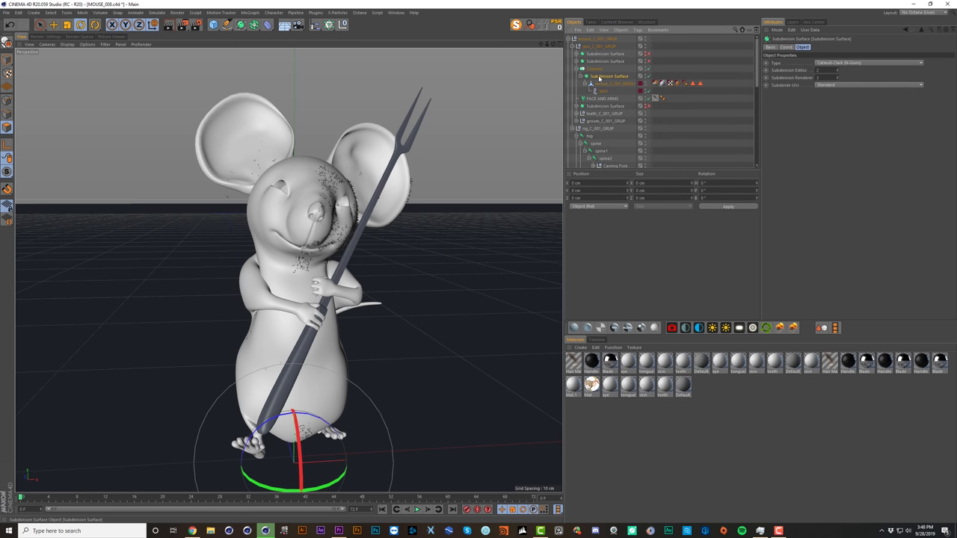
pyautogui.press('c')
pyautogui.click(596, 77)
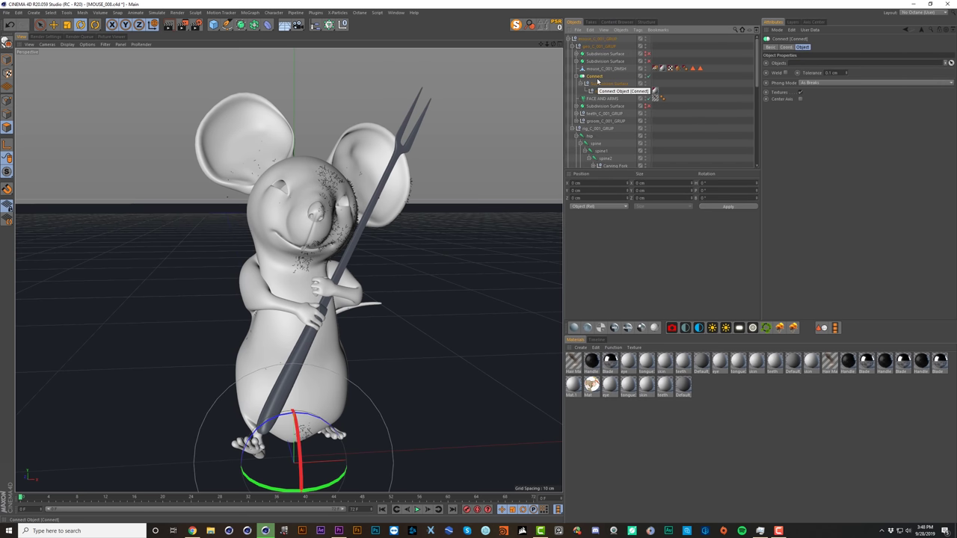
pyautogui.press('Delete')
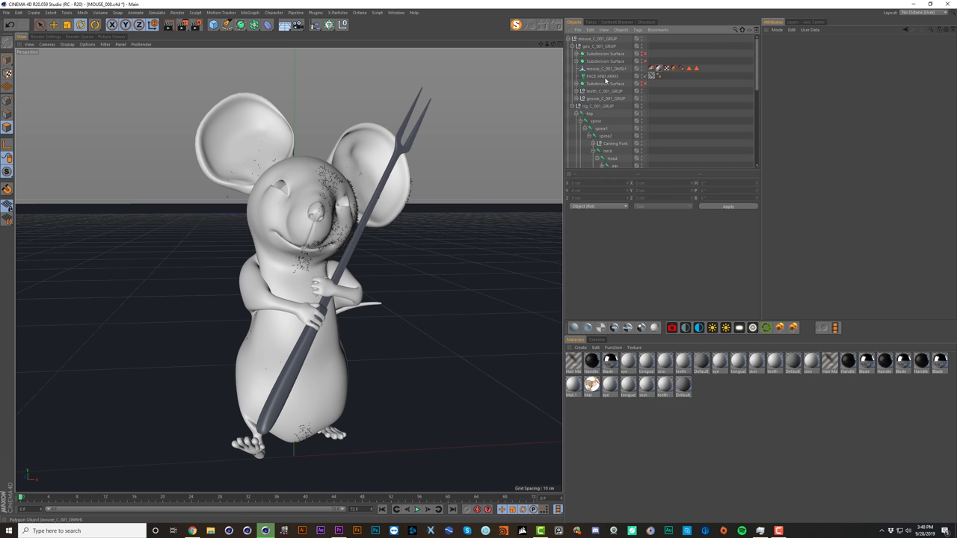
# Step: Link the FACE AND ARMS hair object's guides to the mesh's FACE AND ARMS polygon selection
pyautogui.click(604, 76)
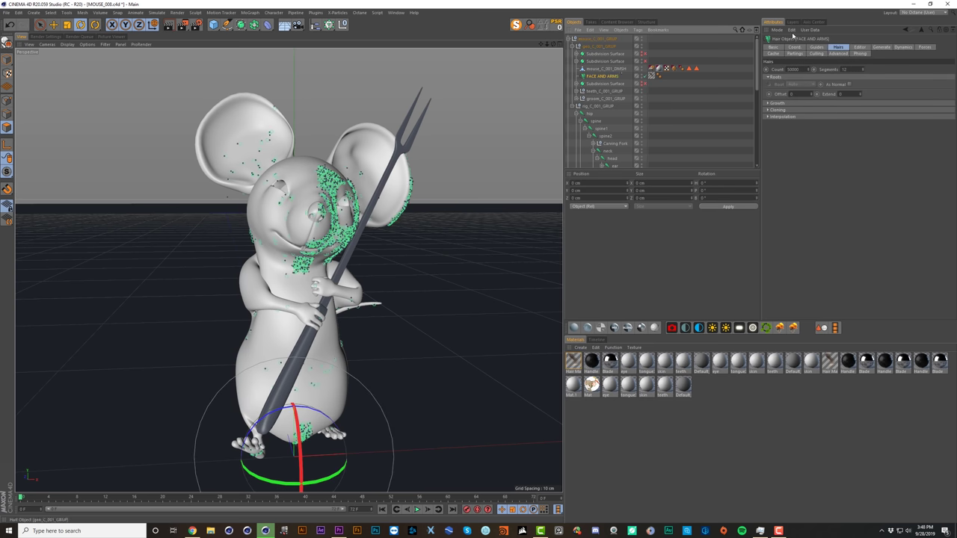
pyautogui.click(817, 46)
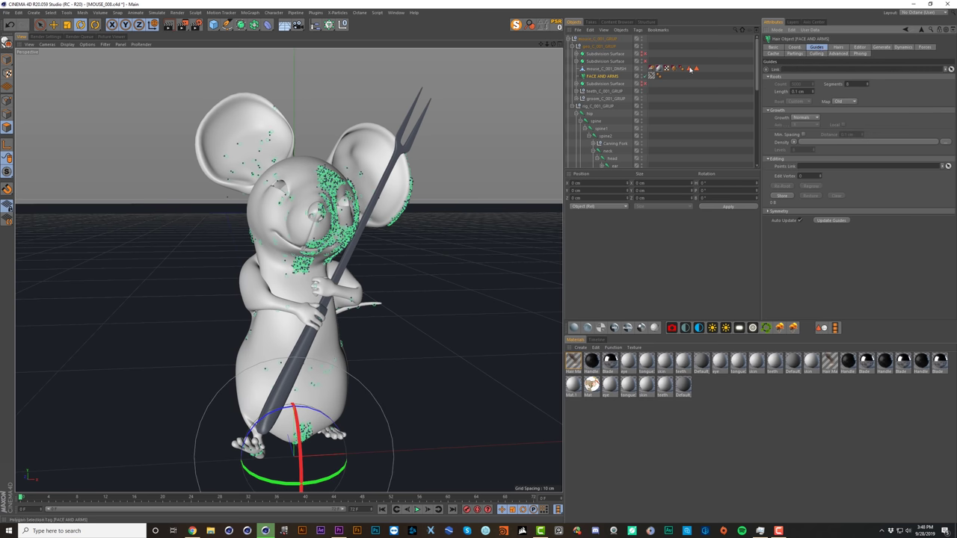
pyautogui.moveTo(689, 70); pyautogui.dragTo(797, 70)
# Step: Set the FACE AND ARMS guides' root to Polygon Area and regrow the guides
pyautogui.click(802, 101)
pyautogui.click(780, 103)
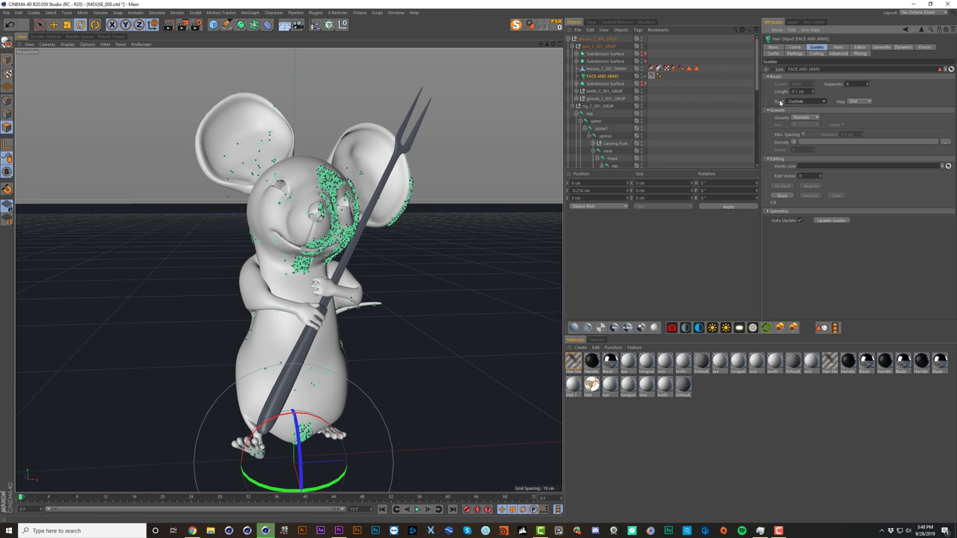
pyautogui.click(791, 103)
pyautogui.click(804, 122)
pyautogui.click(808, 186)
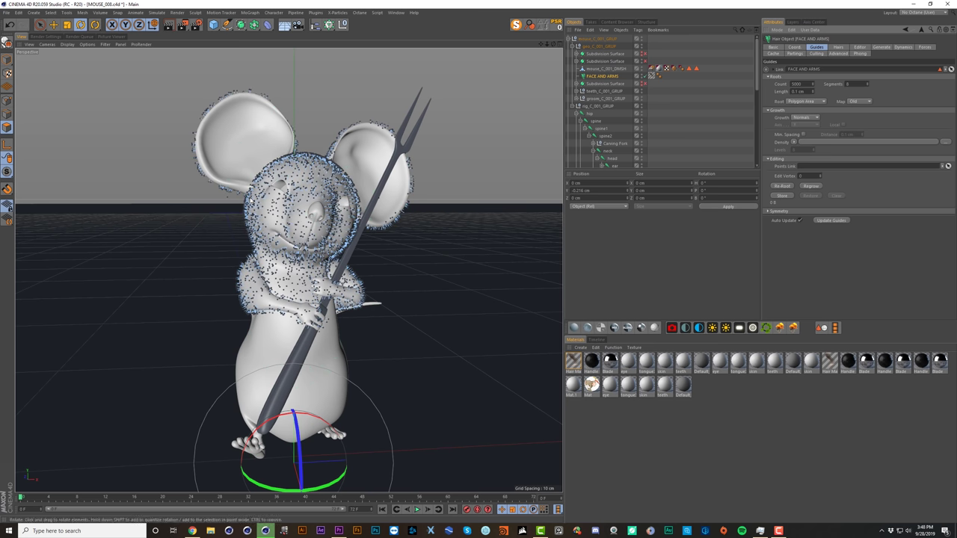
pyautogui.keyDown('alt'); pyautogui.moveTo(312, 213); pyautogui.dragTo(282, 210); pyautogui.keyUp('alt')
# Step: Set the hair root mode of the FACE AND ARMS hair object to Auto
pyautogui.click(839, 47)
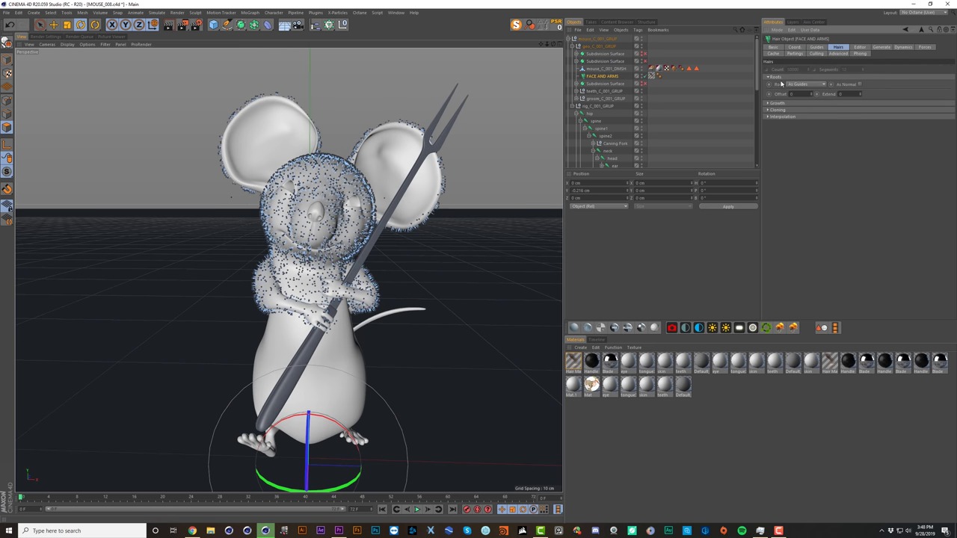
pyautogui.click(798, 86)
pyautogui.click(794, 92)
pyautogui.click(679, 115)
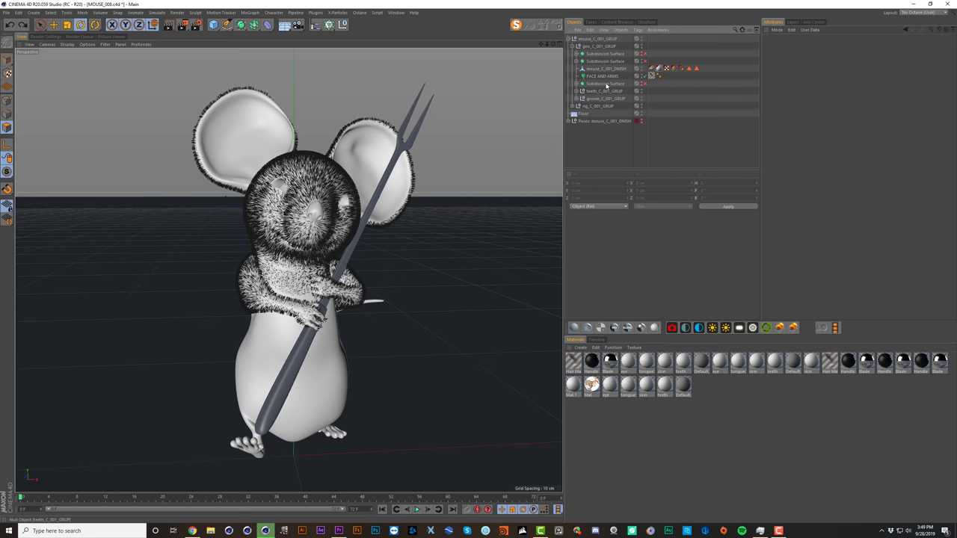
# Step: Duplicate the FACE AND ARMS hair object and rename the copy BODY
pyautogui.click(596, 77)
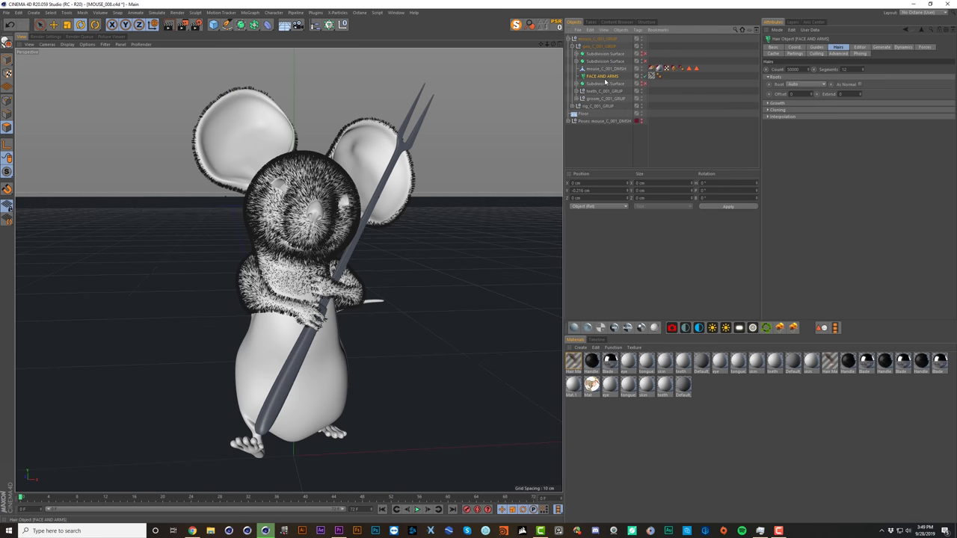
pyautogui.keyDown('ctrl'); pyautogui.moveTo(596, 78); pyautogui.dragTo(599, 83); pyautogui.keyUp('ctrl')
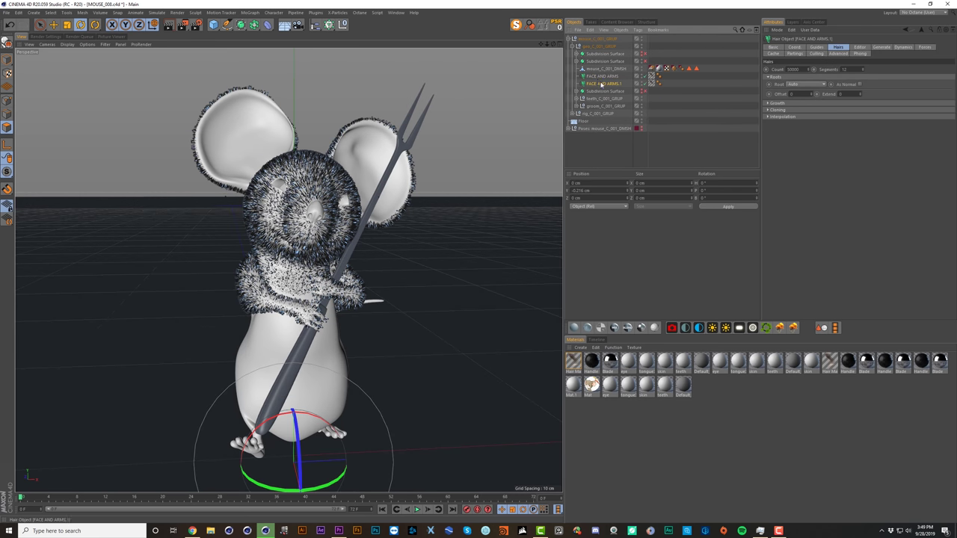
pyautogui.doubleClick(601, 84)
pyautogui.write('BODY')
pyautogui.press('Return')
# Step: Link the BODY hair object's guides to the BODY polygon selection and regrow them
pyautogui.click(817, 47)
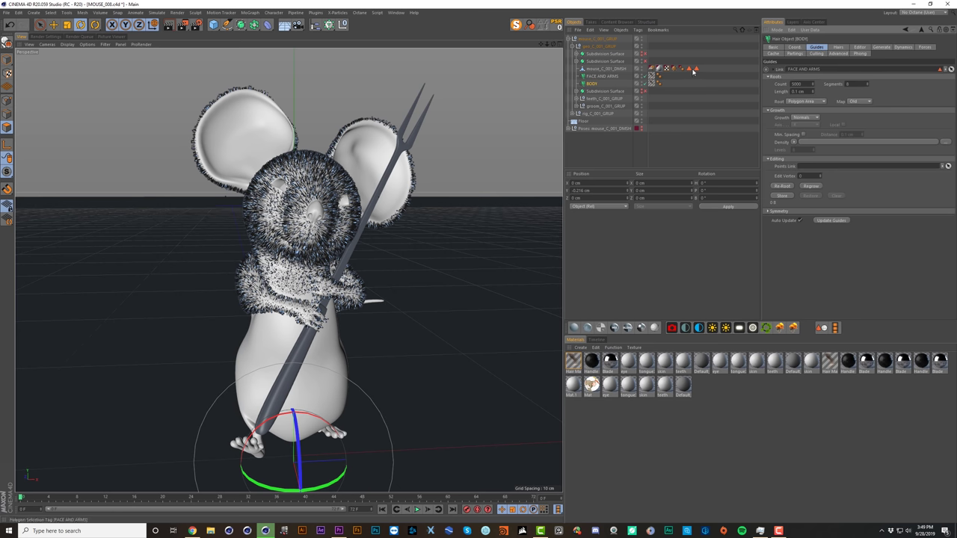
pyautogui.moveTo(695, 68); pyautogui.dragTo(815, 69)
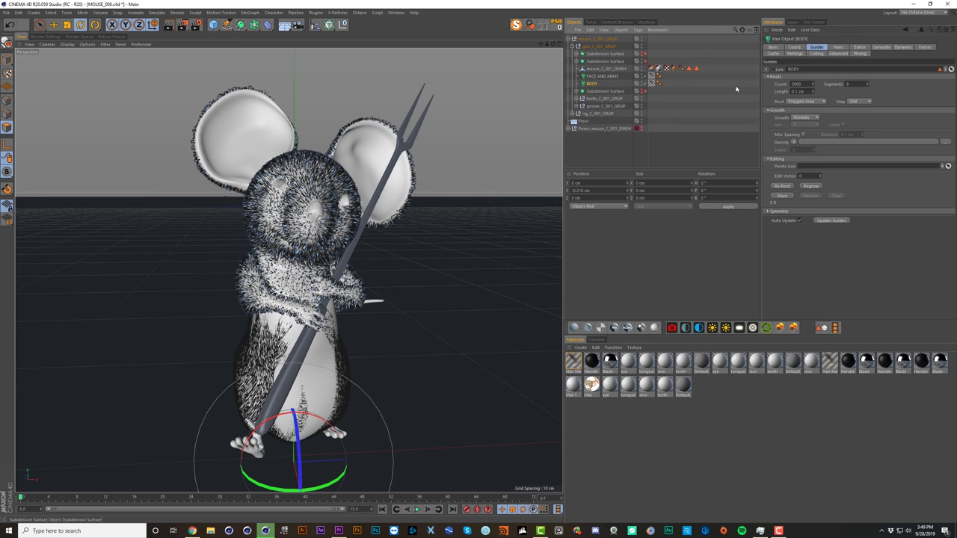
pyautogui.click(811, 186)
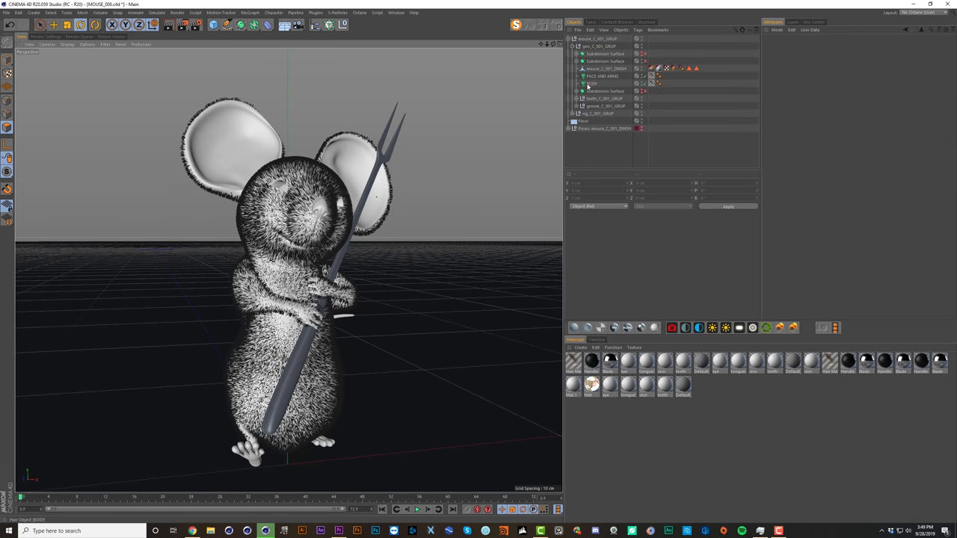
# Step: Restore the FACE AND ARMS polygon selection on the mesh and hide both hair objects
pyautogui.click(602, 76)
pyautogui.click(577, 133)
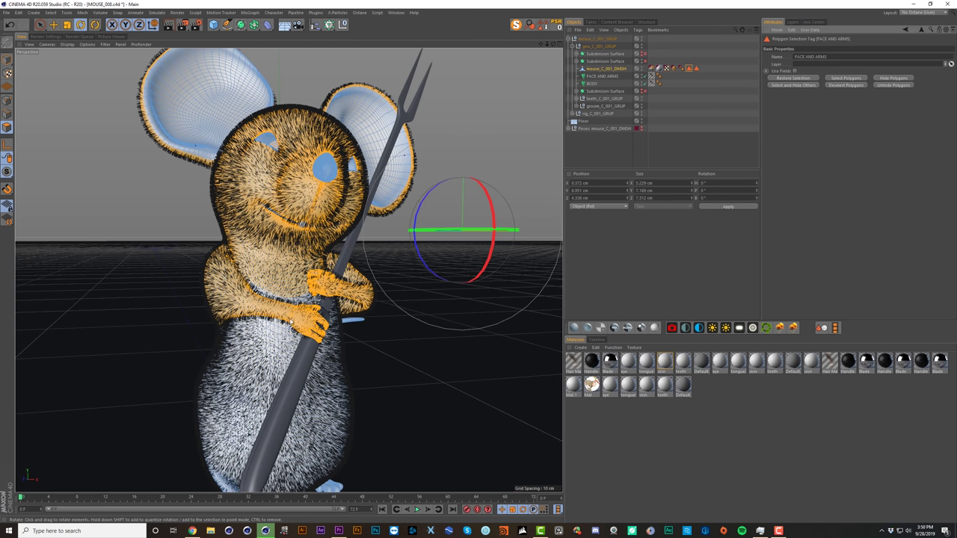
pyautogui.scroll(5, 300, 313)
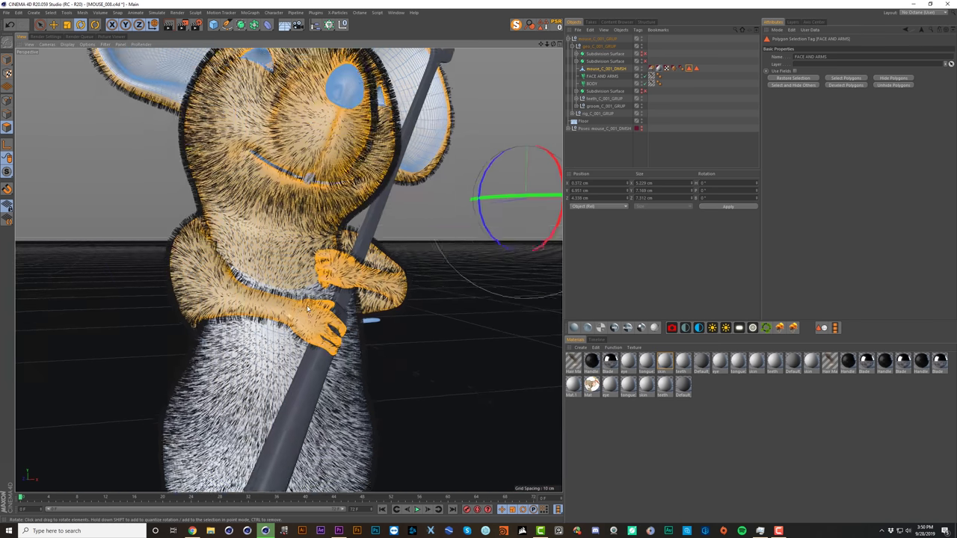
pyautogui.moveTo(646, 77); pyautogui.dragTo(646, 85)
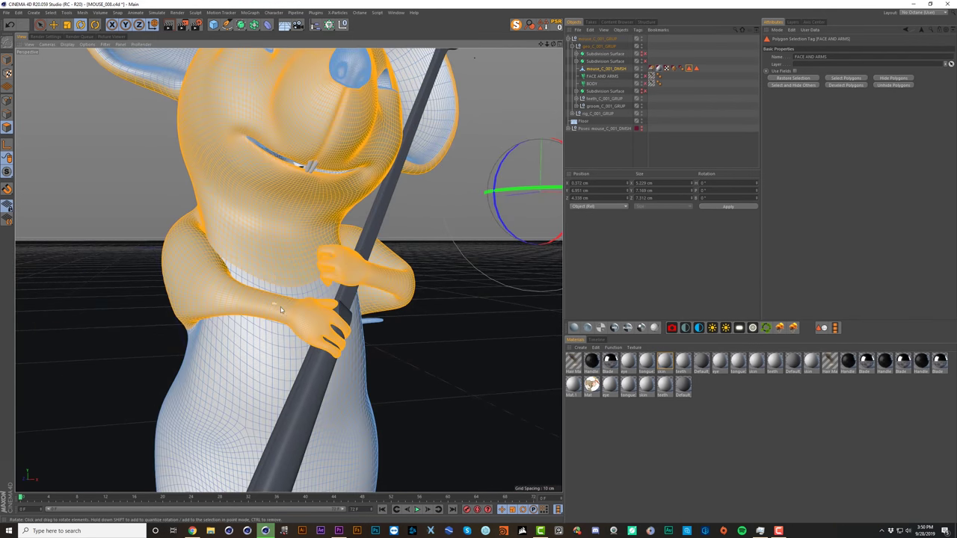
# Step: Remove a polygon loop around each wrist from the selection with Loop Selection
pyautogui.keyDown('alt'); pyautogui.moveTo(281, 308); pyautogui.dragTo(292, 307); pyautogui.keyUp('alt')
pyautogui.keyDown('alt'); pyautogui.moveTo(291, 307); pyautogui.dragTo(313, 297, button='right'); pyautogui.keyUp('alt')
pyautogui.scroll(3, 313, 297)
pyautogui.press('u')
pyautogui.press('l')
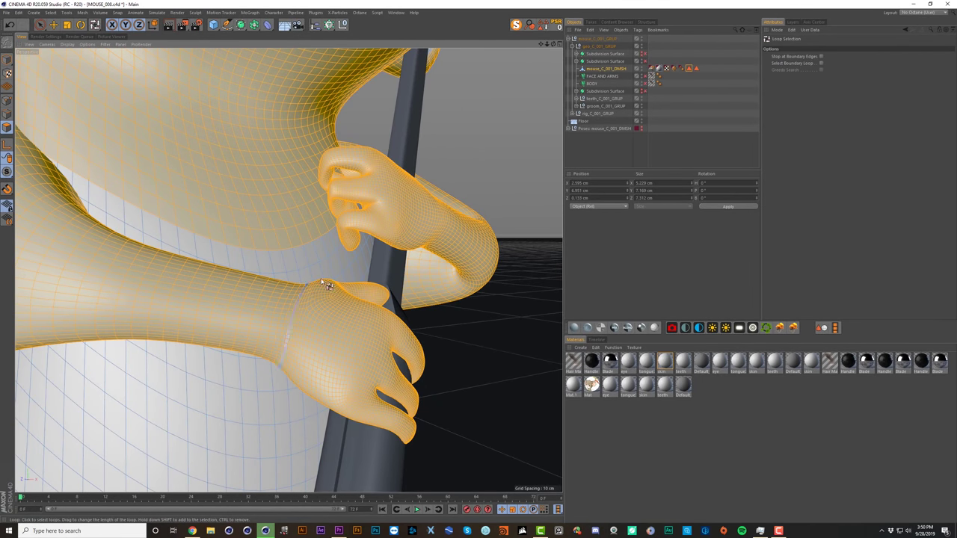
pyautogui.keyDown('alt'); pyautogui.moveTo(433, 219); pyautogui.dragTo(377, 223); pyautogui.keyUp('alt')
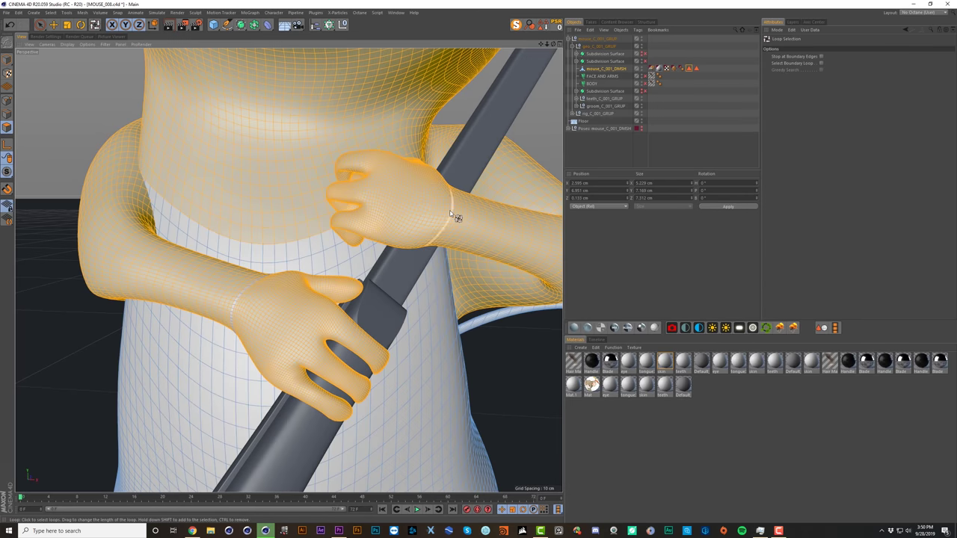
pyautogui.keyDown('ctrl'); pyautogui.click(462, 211); pyautogui.keyUp('ctrl')
# Step: Deselect both hands with Fill Selection and store the result in the FACE AND ARMS selection tag
pyautogui.press('u')
pyautogui.press('f')
pyautogui.keyDown('ctrl'); pyautogui.click(410, 216); pyautogui.keyUp('ctrl')
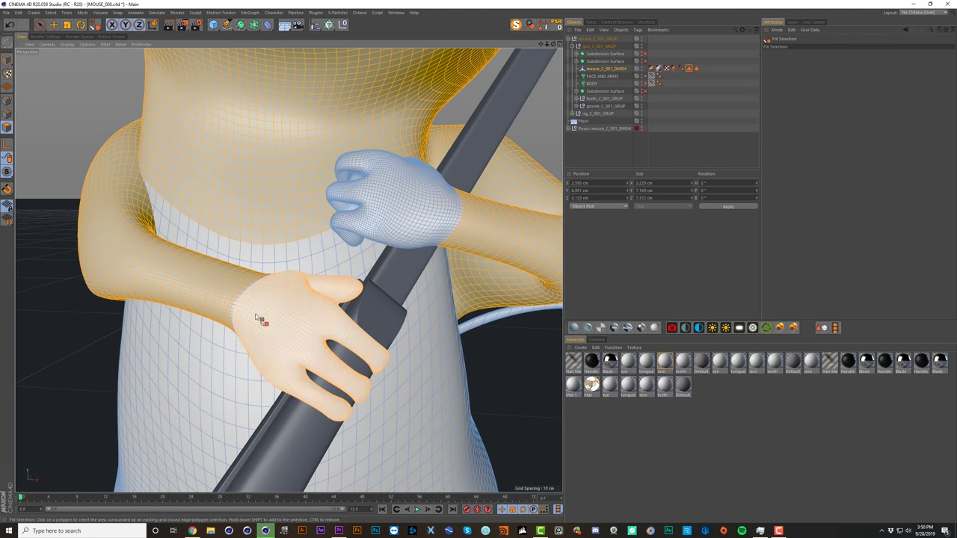
pyautogui.keyDown('shift'); pyautogui.click(299, 323); pyautogui.keyUp('shift')
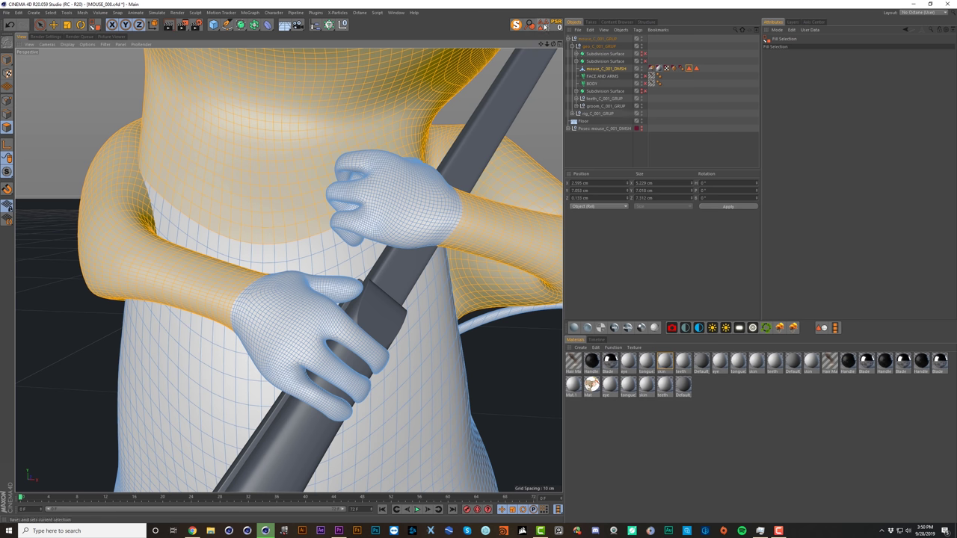
pyautogui.click(546, 27)
pyautogui.click(718, 89)
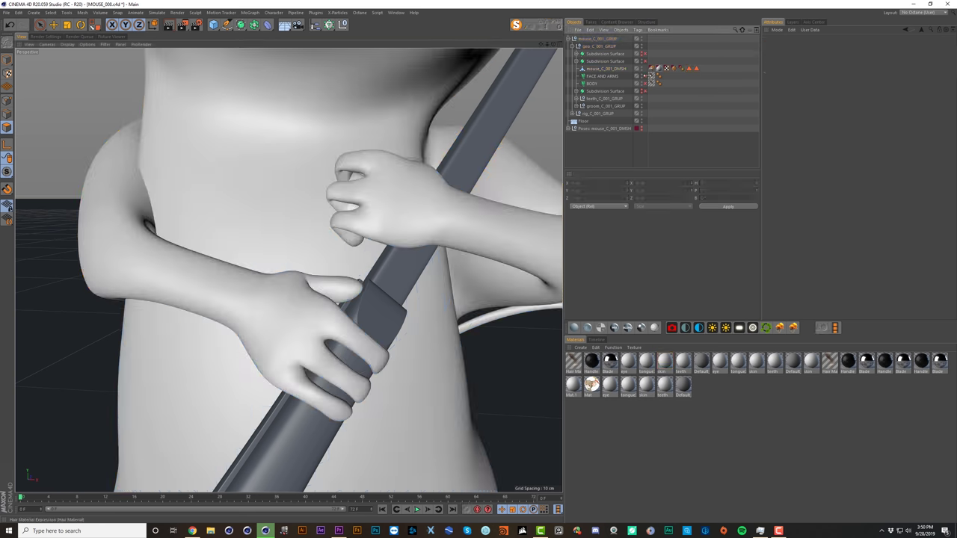
# Step: Make the FACE AND ARMS and BODY hair objects visible and inspect the fur on the whole mouse
pyautogui.moveTo(647, 78); pyautogui.dragTo(646, 84)
pyautogui.keyDown('alt'); pyautogui.moveTo(383, 184); pyautogui.dragTo(371, 250, button='right'); pyautogui.keyUp('alt')
pyautogui.scroll(-3, 374, 252)
pyautogui.scroll(-4, 385, 210)
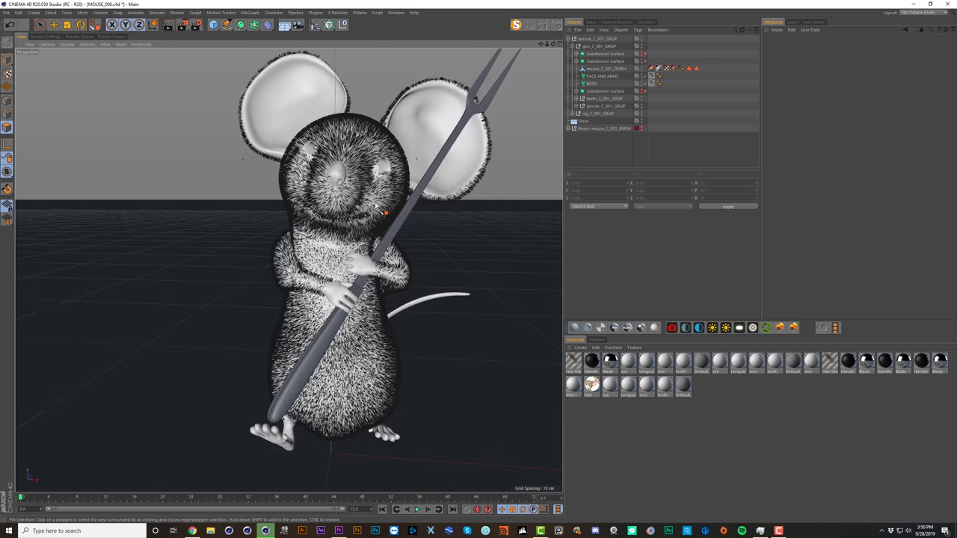
pyautogui.scroll(3, 383, 211)
pyautogui.keyDown('alt'); pyautogui.moveTo(384, 212); pyautogui.dragTo(419, 213); pyautogui.keyUp('alt')
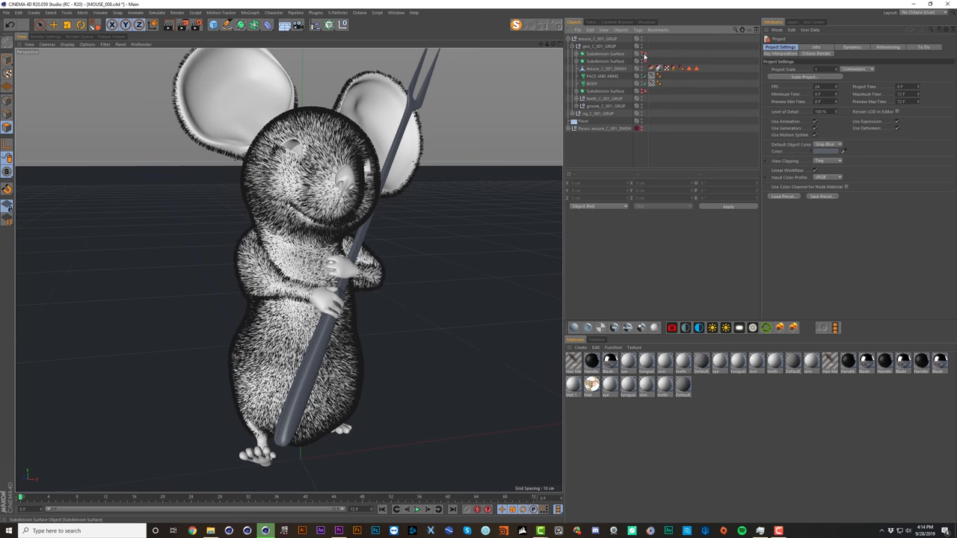
# Step: Enable the first two Subdivision Surface objects and rename the one holding the right eye mesh to R EYE
pyautogui.click(644, 54)
pyautogui.click(577, 53)
pyautogui.doubleClick(589, 55)
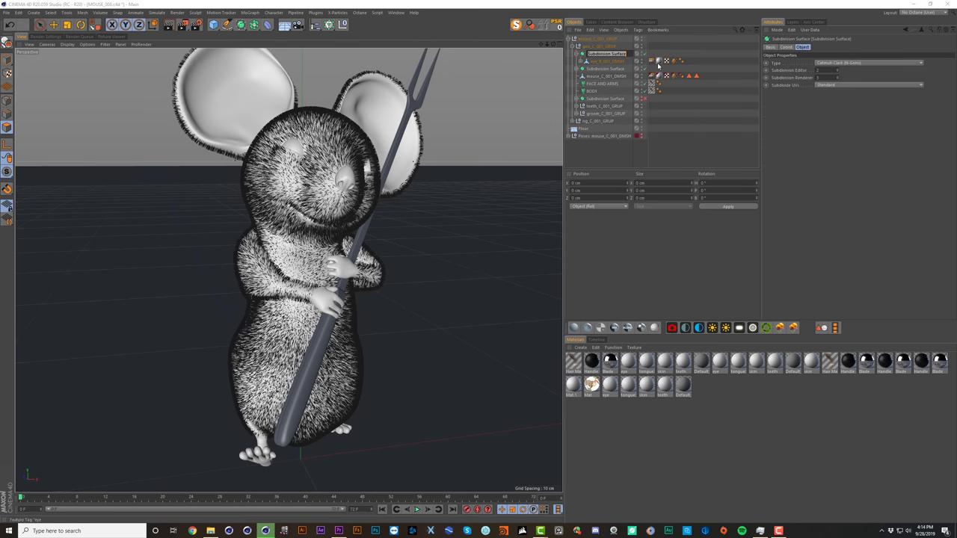
pyautogui.write('l.EYE')
# Step: Rename the Subdivision Surface holding the tongue mesh to TONGUE
pyautogui.click(577, 68)
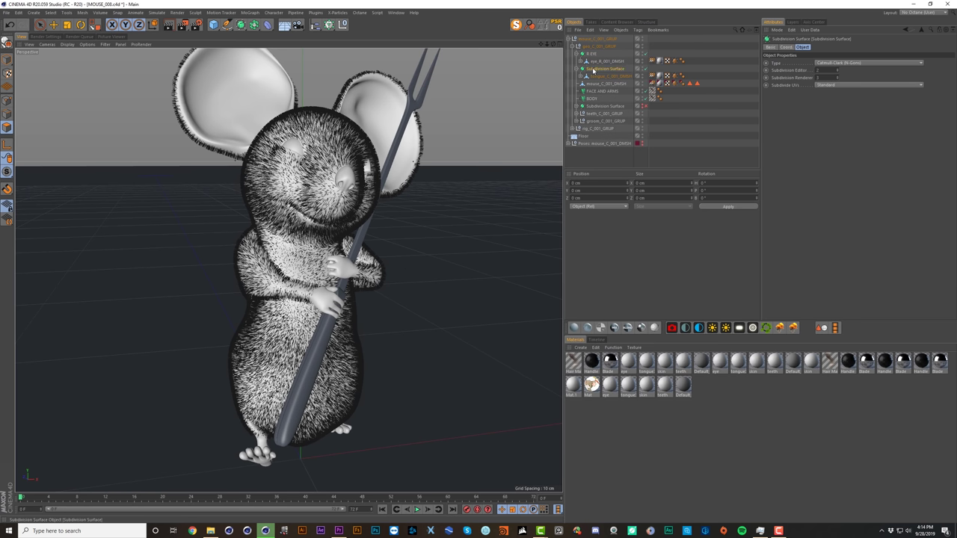
pyautogui.doubleClick(591, 70)
pyautogui.write('TTONGUE')
pyautogui.press('Return')
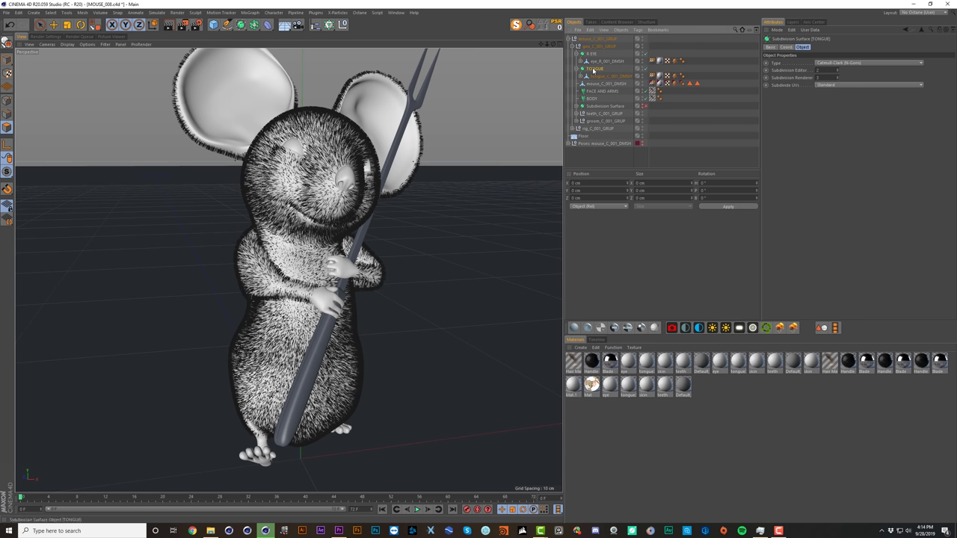
# Step: Enable the remaining Subdivision Surface, rename it L EYE and place it beside R EYE in the geometry group
pyautogui.click(607, 105)
pyautogui.doubleClick(608, 109)
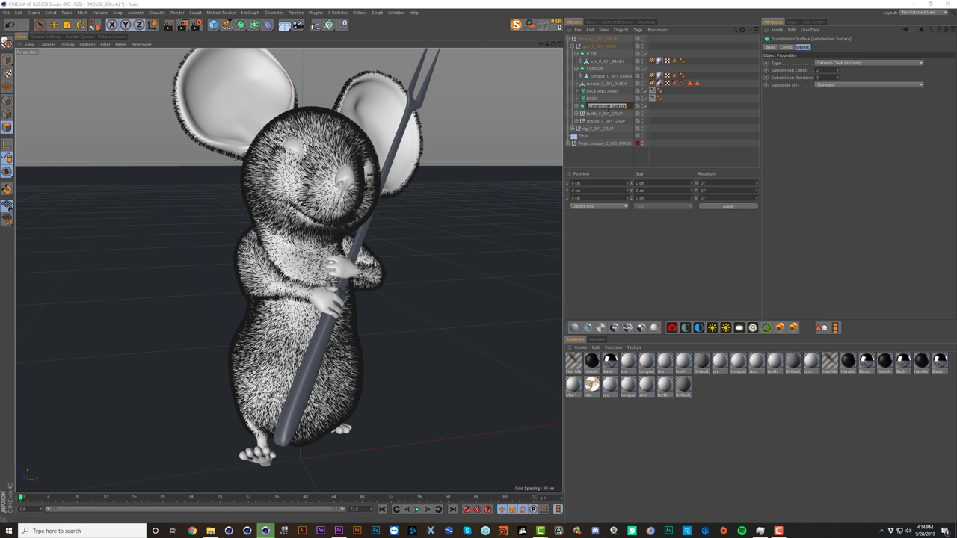
pyautogui.write('L EYE')
pyautogui.press('Return')
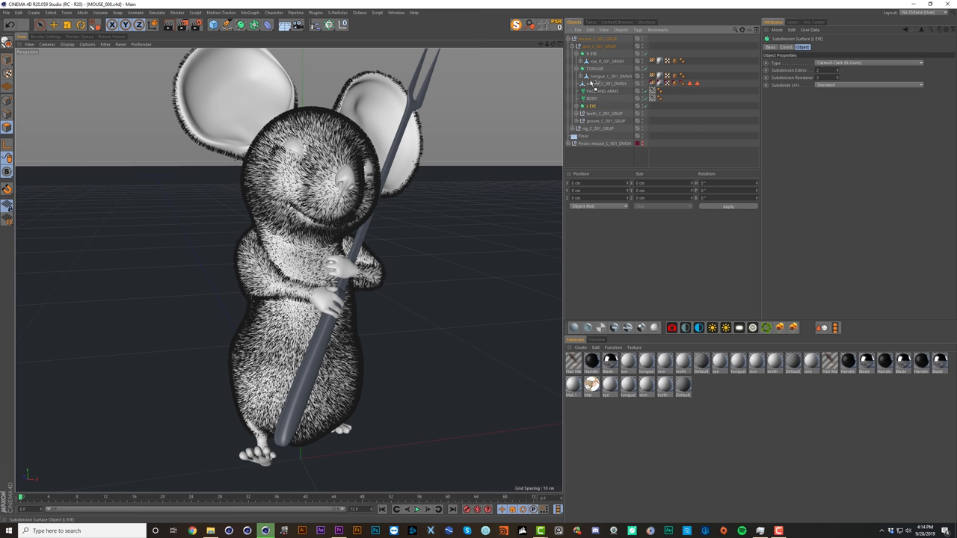
pyautogui.moveTo(587, 53); pyautogui.dragTo(587, 55)
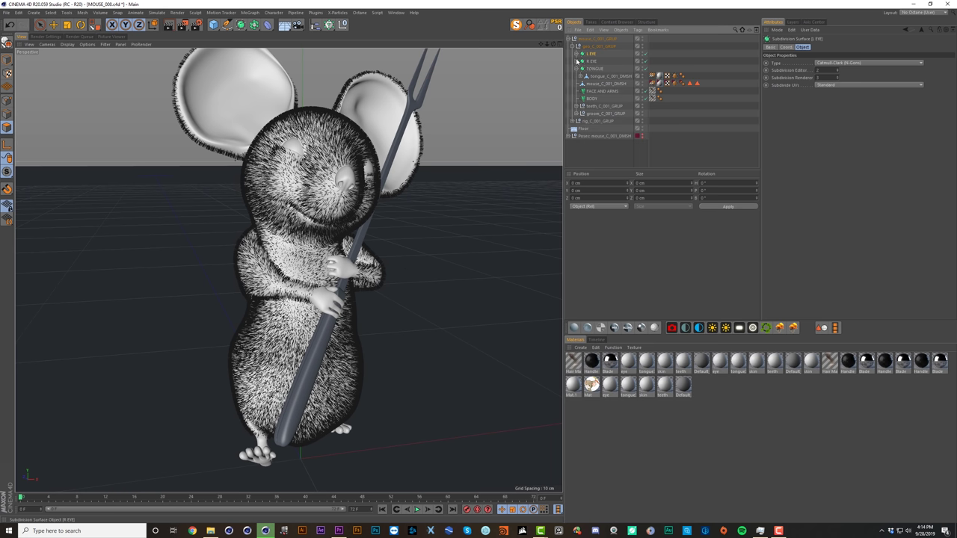
pyautogui.click(577, 61)
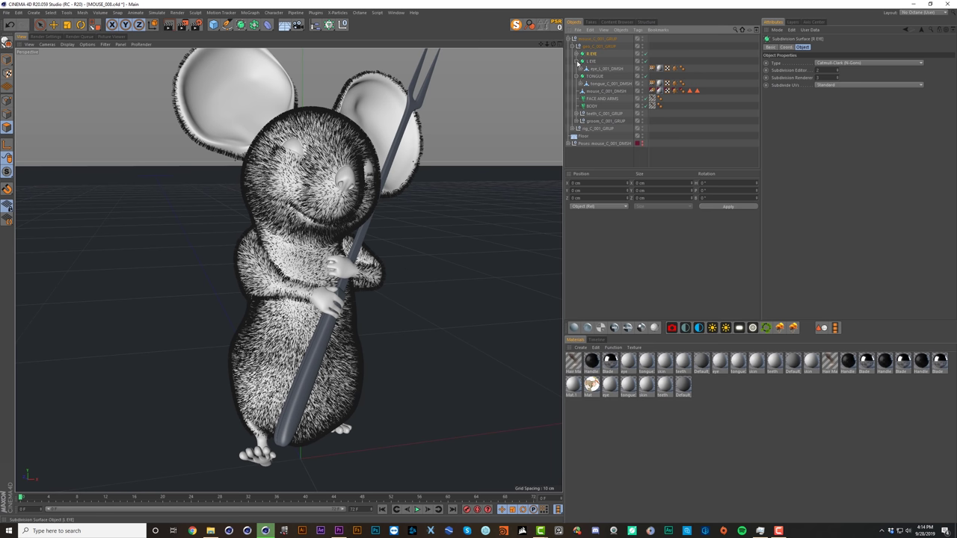
pyautogui.click(577, 62)
pyautogui.click(576, 69)
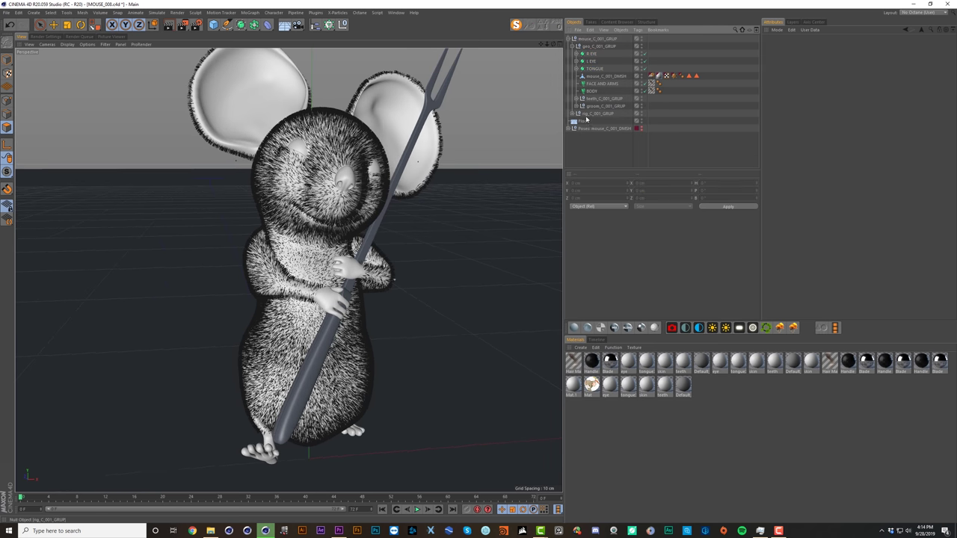
# Step: Try to delete rig_C_001_GRUP together with its joint hierarchy
pyautogui.click(575, 114)
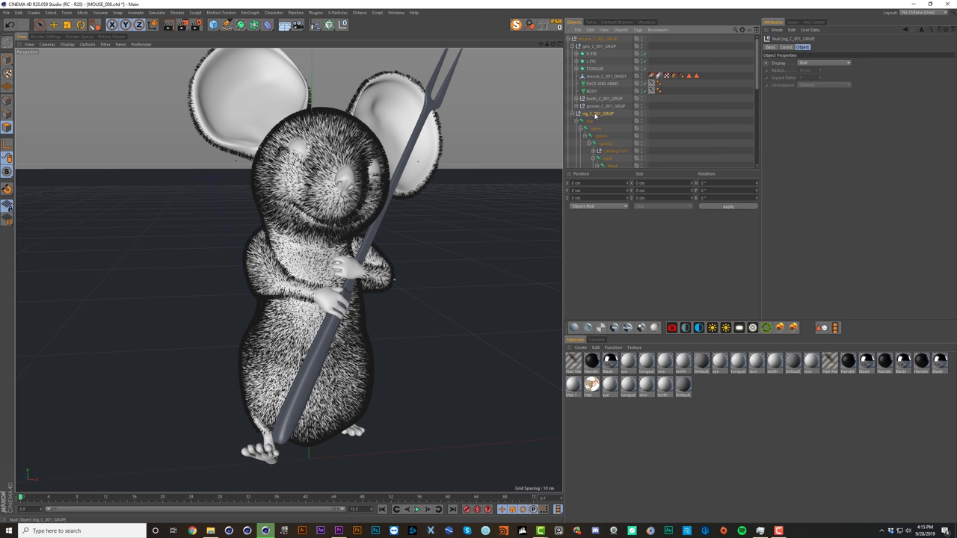
pyautogui.press('Delete')
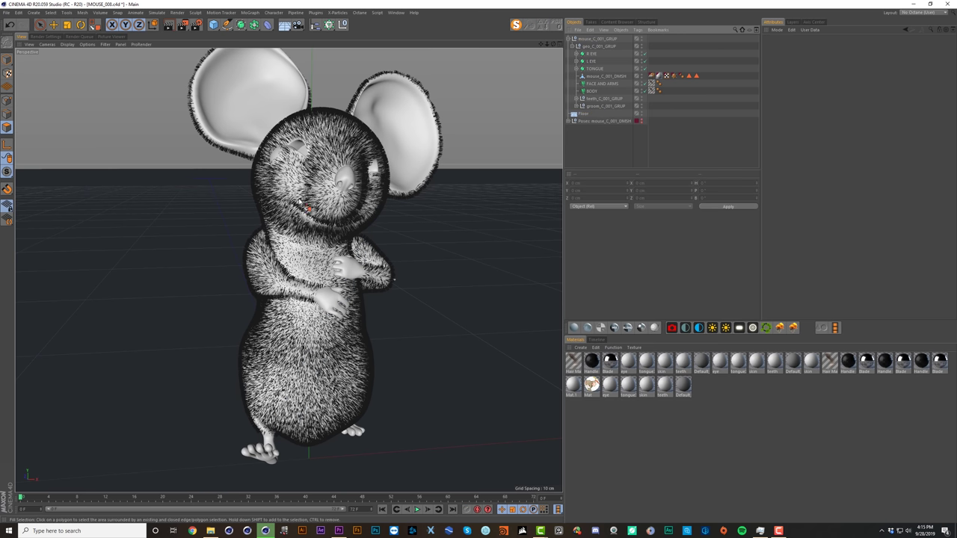
pyautogui.hotkey('ctrl', 'z')
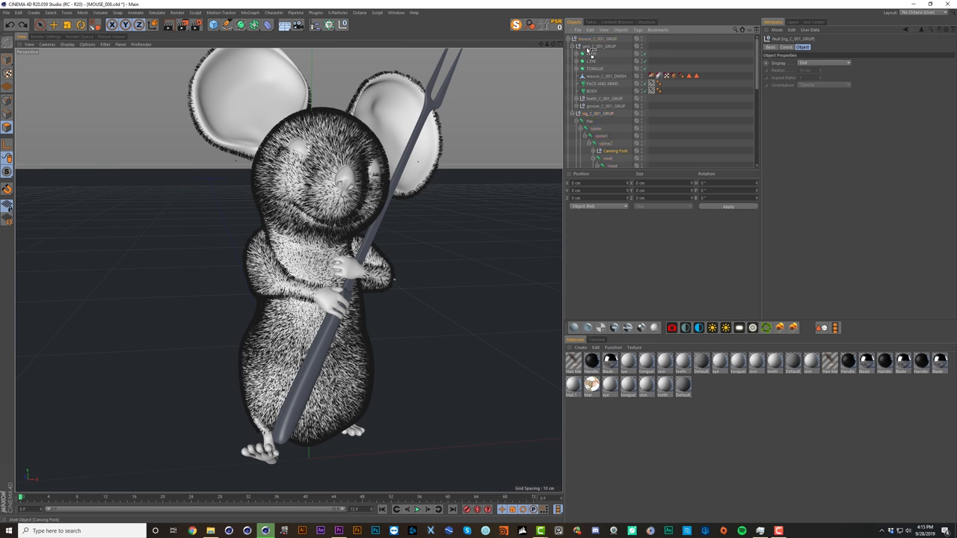
# Step: Move the Carving Fork out of the rig hierarchy into geo_C_001_GRUP
pyautogui.moveTo(588, 49); pyautogui.dragTo(590, 48)
pyautogui.click(618, 63)
pyautogui.click(577, 76)
pyautogui.click(577, 76)
# Step: Make the L EYE, R EYE and TONGUE subdivision surfaces editable
pyautogui.click(576, 70)
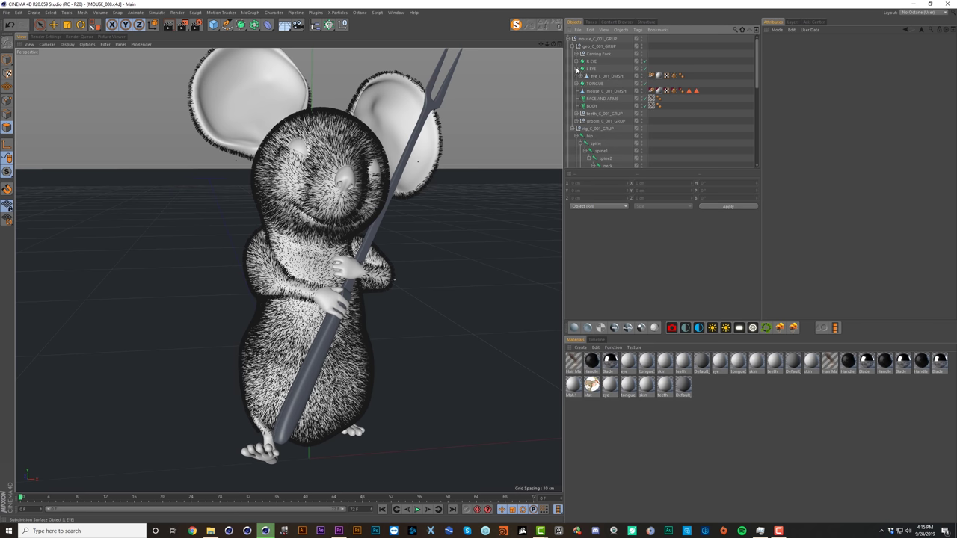
pyautogui.click(581, 76)
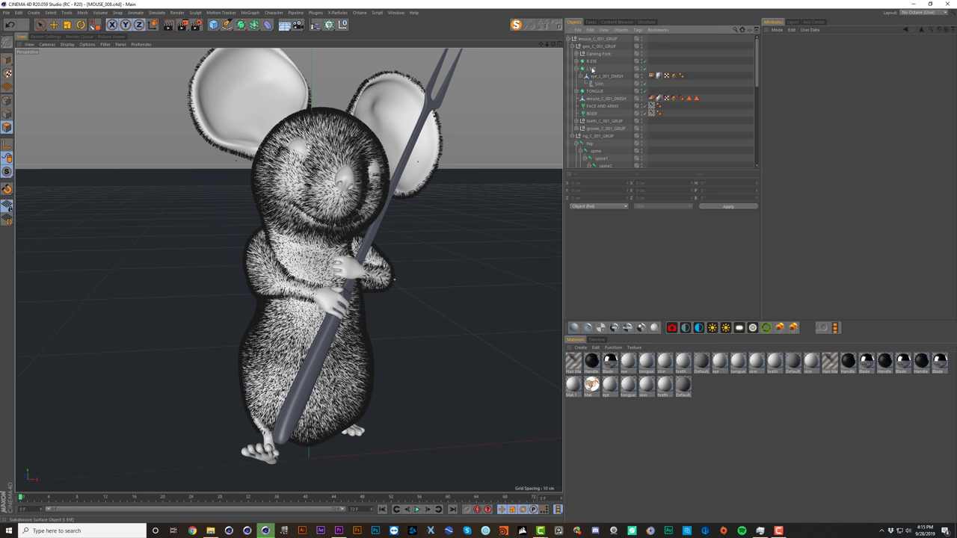
pyautogui.click(592, 70)
pyautogui.press('c')
pyautogui.click(592, 62)
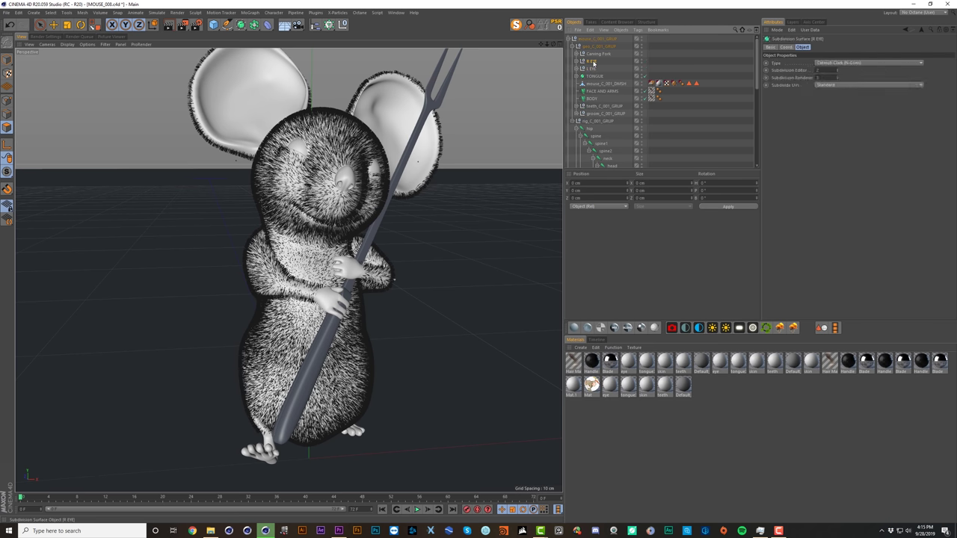
pyautogui.press('c')
pyautogui.click(598, 77)
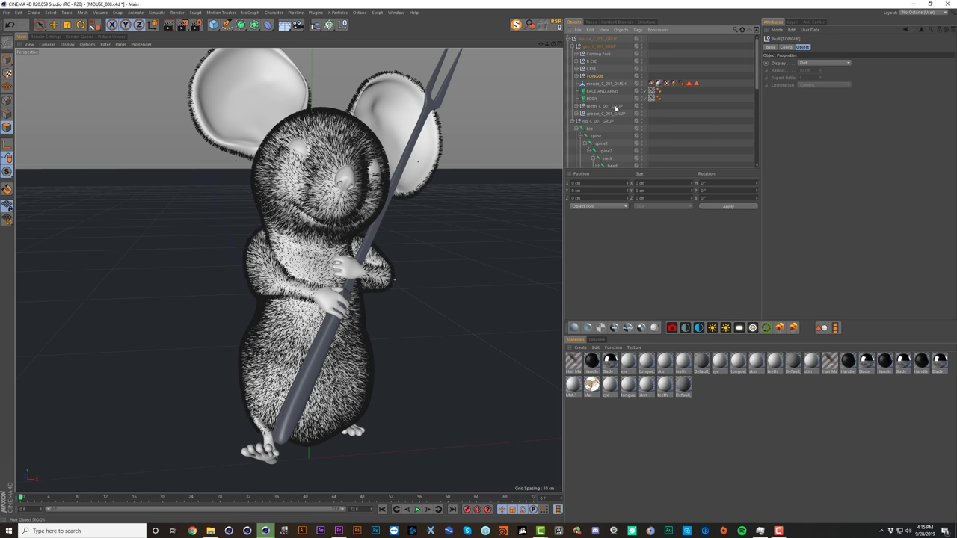
# Step: Expand the subdivision surfaces in teeth_C_001_GRUP and remove the blue tag from all four teeth meshes
pyautogui.scroll(-2, 588, 102)
pyautogui.click(577, 61)
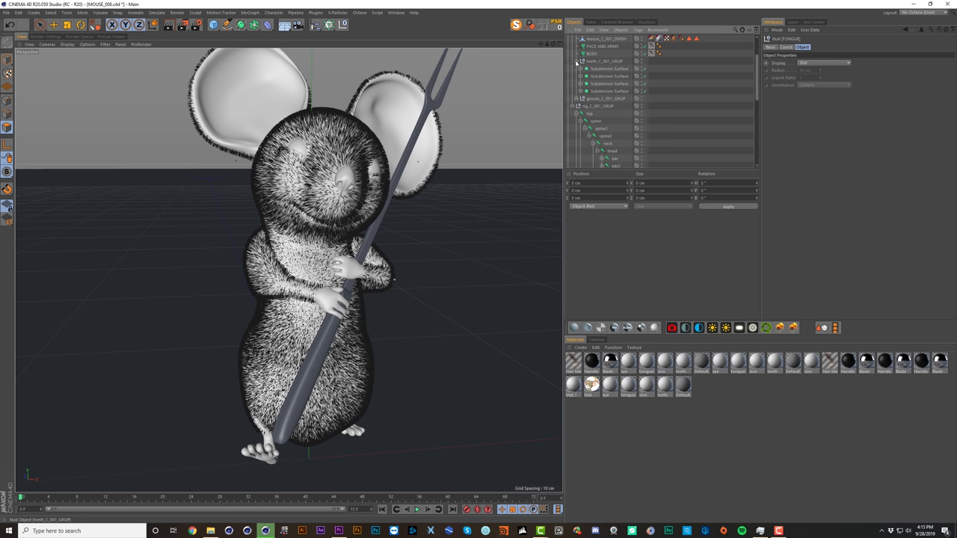
pyautogui.click(593, 69)
pyautogui.click(581, 84)
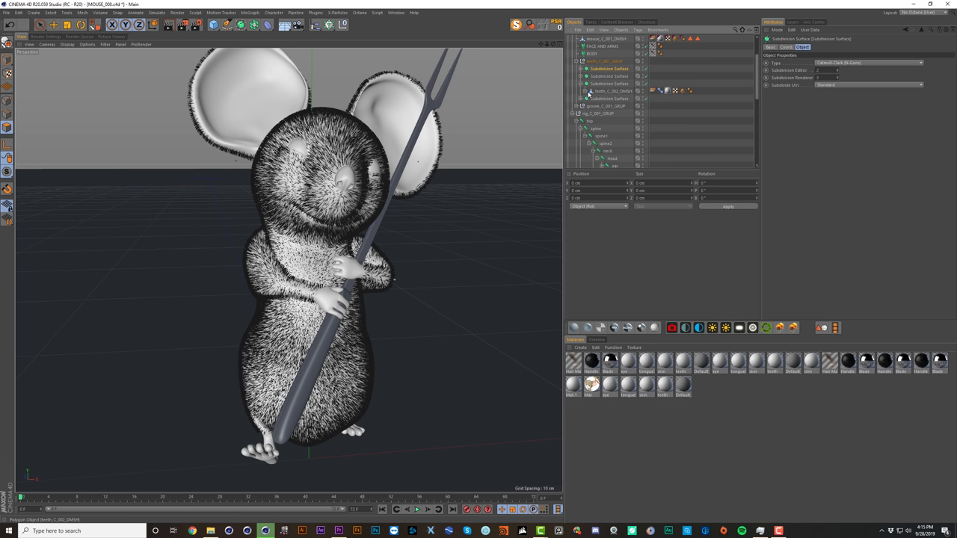
pyautogui.click(589, 90)
pyautogui.click(581, 76)
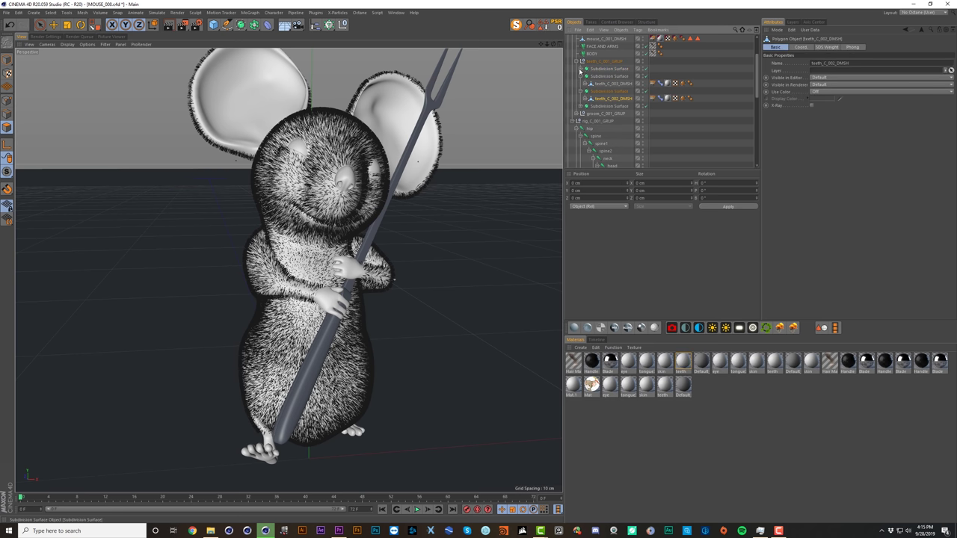
pyautogui.click(581, 69)
pyautogui.click(581, 114)
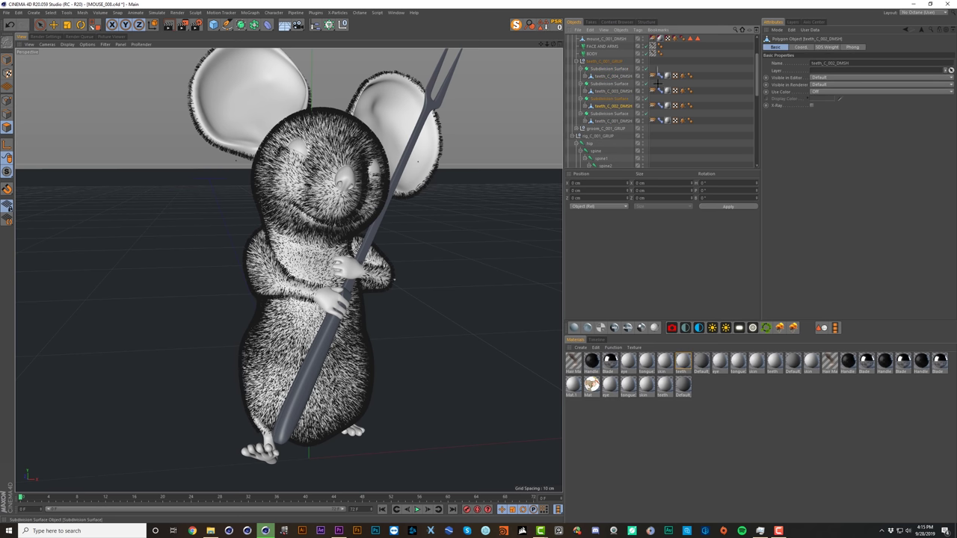
pyautogui.click(661, 133)
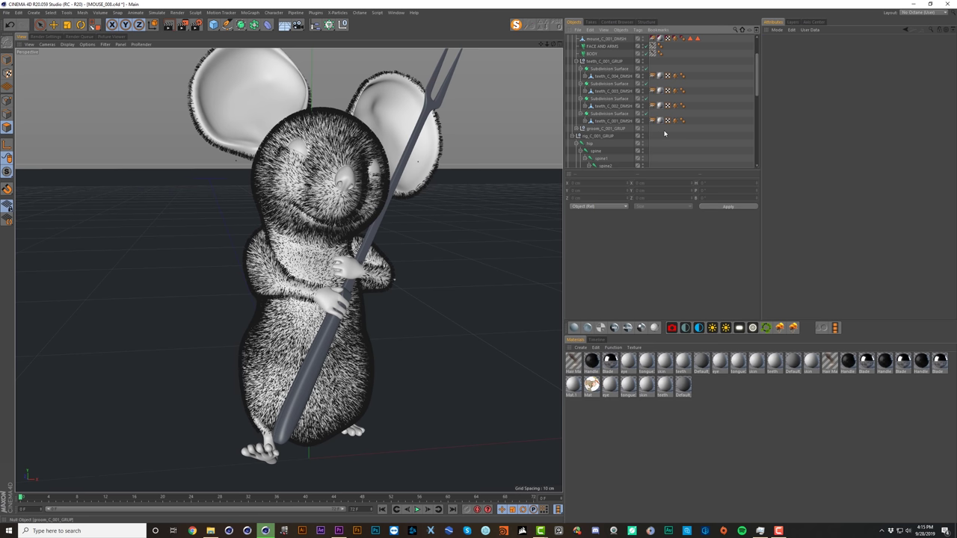
# Step: Make the four Subdivision Surface objects in teeth_C_001_GRUP editable
pyautogui.click(605, 68)
pyautogui.press('c')
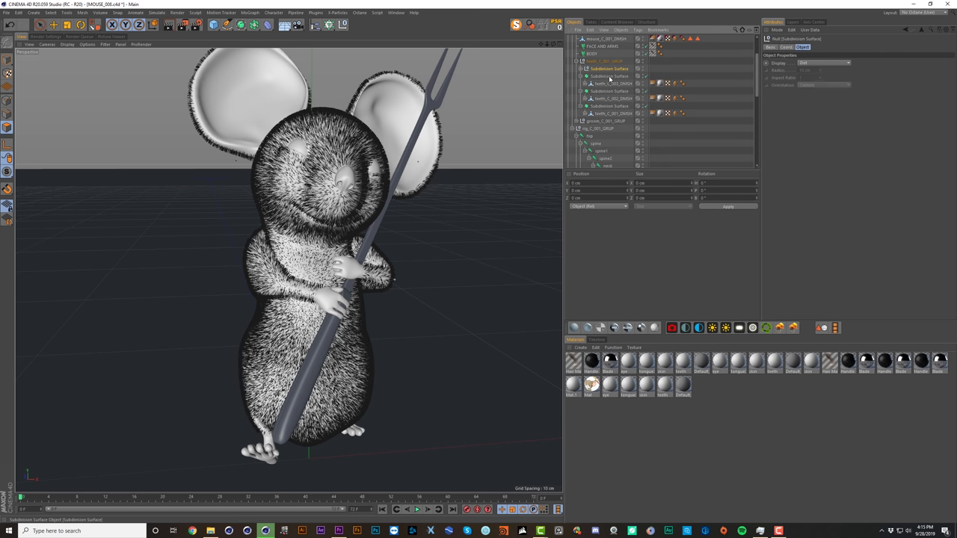
pyautogui.click(609, 77)
pyautogui.press('c')
pyautogui.click(609, 85)
pyautogui.press('c')
pyautogui.click(609, 92)
pyautogui.press('c')
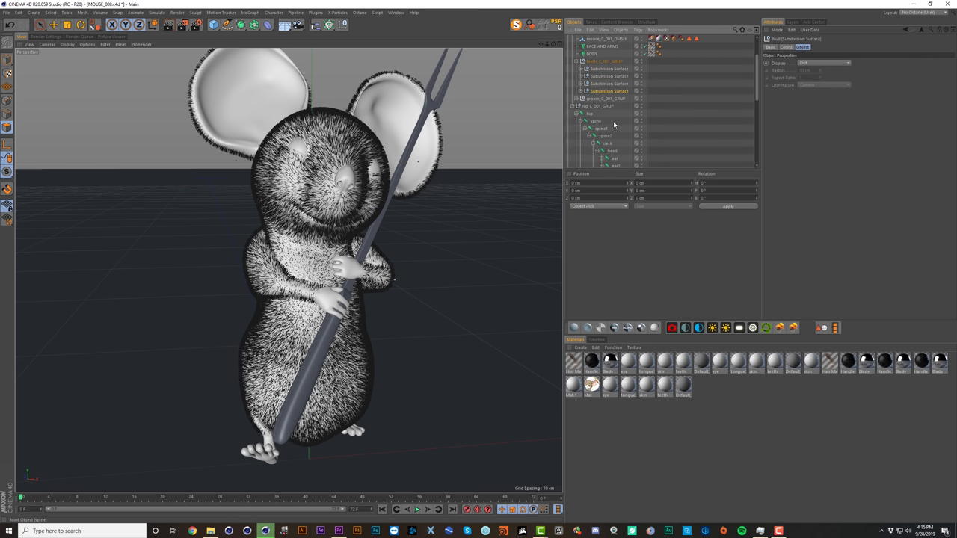
# Step: Delete rig_C_001_GRUP and the Poses null of the mouse mesh from the scene
pyautogui.click(614, 124)
pyautogui.click(597, 109)
pyautogui.press('Delete')
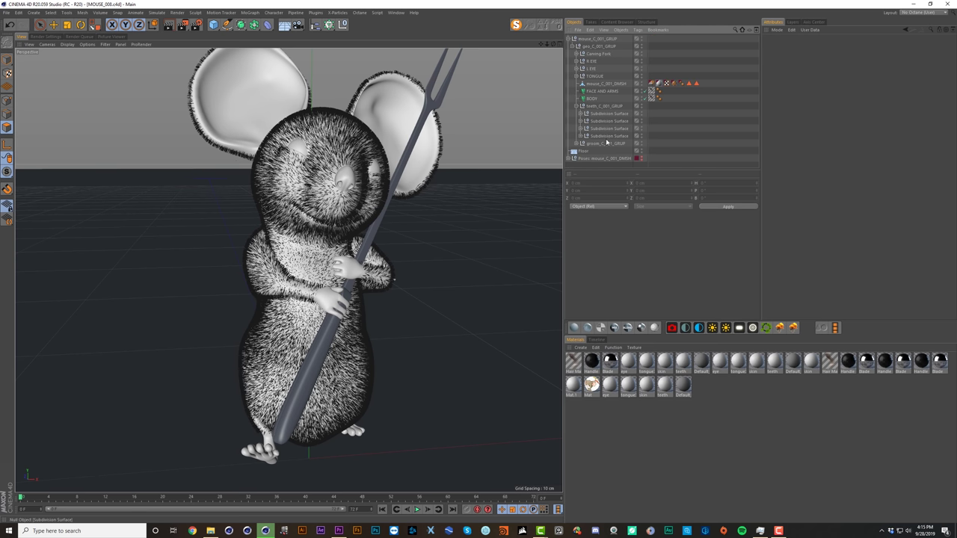
pyautogui.click(595, 159)
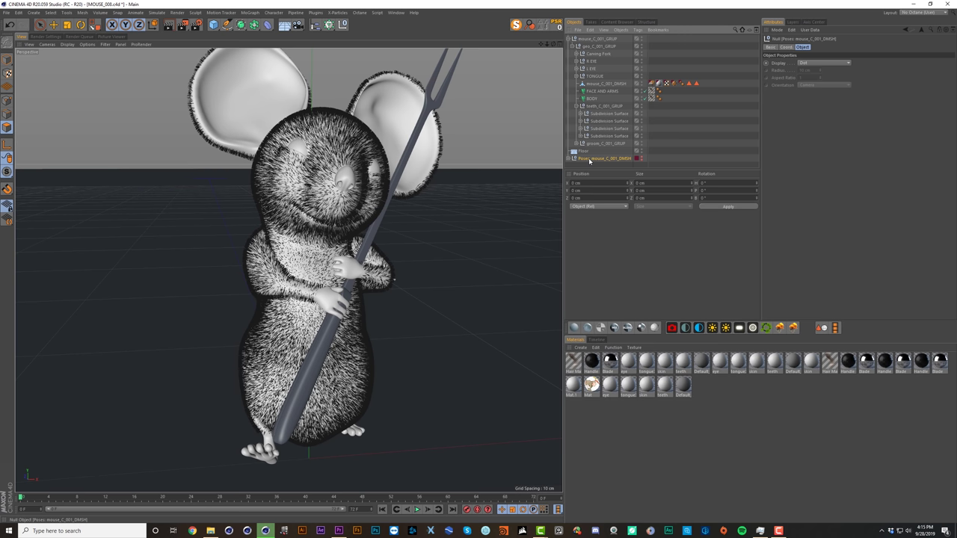
pyautogui.press('Delete')
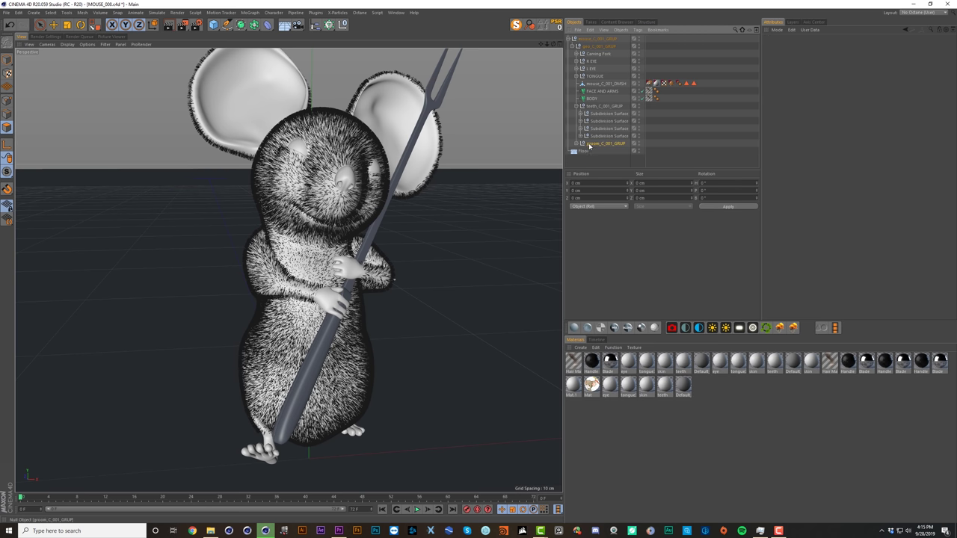
# Step: Check the contents of groom_C_001_GRUP and delete the group
pyautogui.click(577, 143)
pyautogui.click(578, 143)
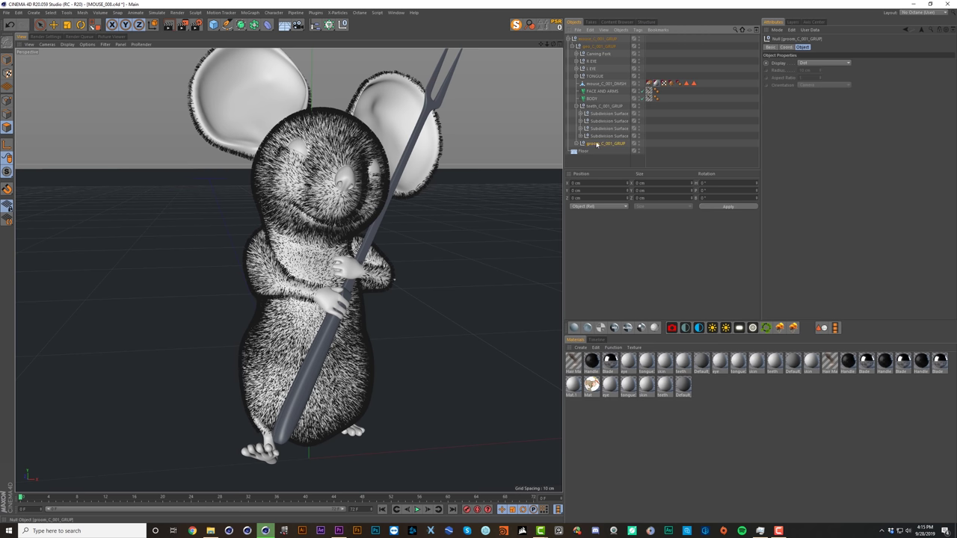
pyautogui.press('Delete')
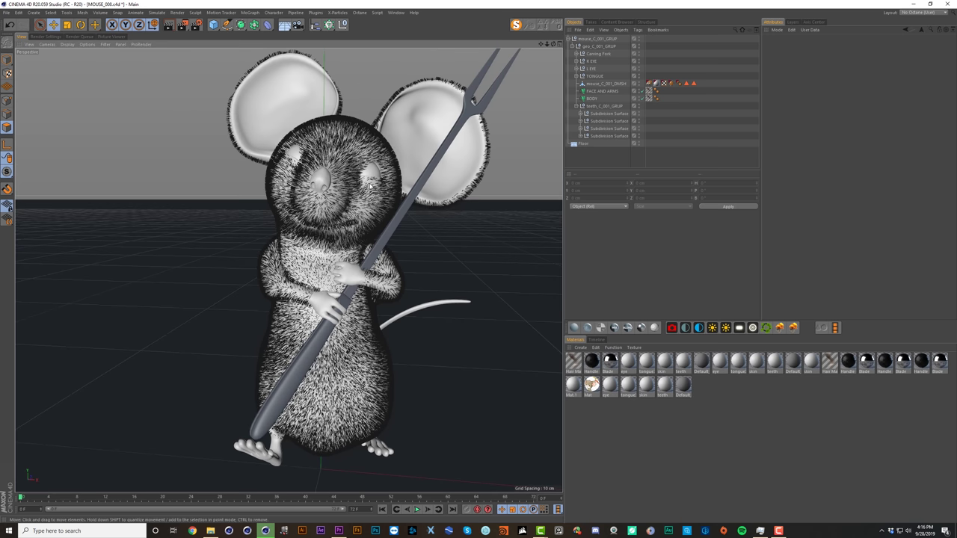
# Step: Set the editor display of the FACE AND ARMS and BODY hair objects to None
pyautogui.click(372, 182)
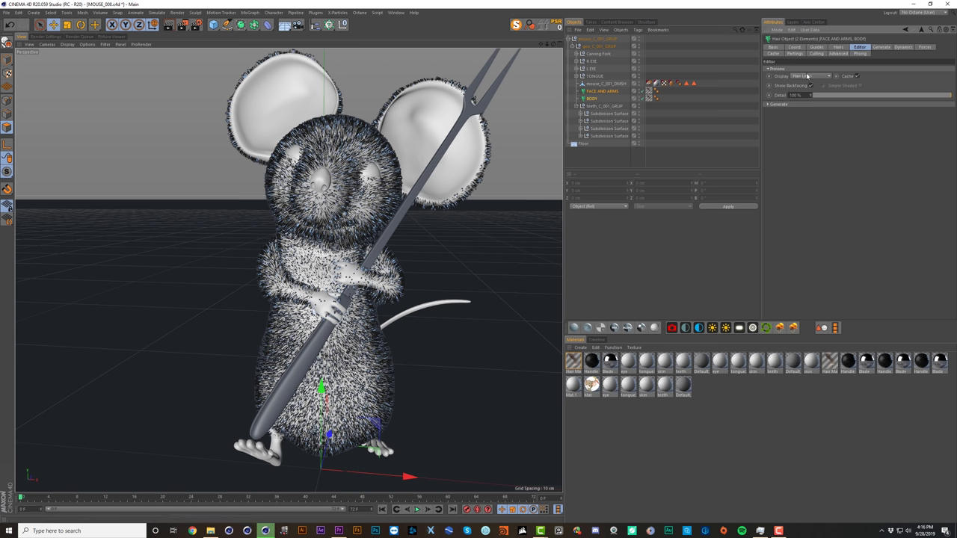
pyautogui.click(807, 75)
pyautogui.click(804, 74)
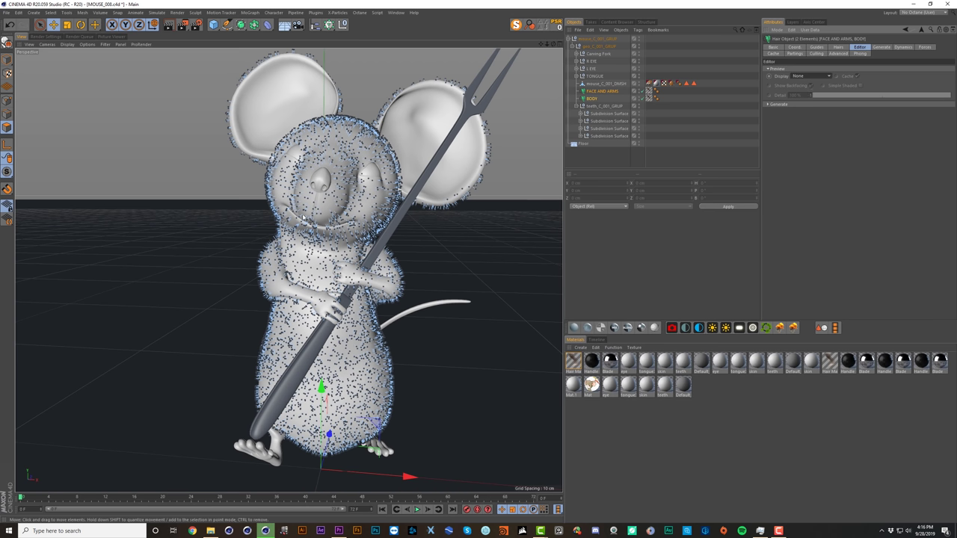
pyautogui.keyDown('alt'); pyautogui.moveTo(393, 187); pyautogui.dragTo(332, 181); pyautogui.keyUp('alt')
pyautogui.keyDown('alt'); pyautogui.moveTo(332, 181); pyautogui.dragTo(330, 193, button='right'); pyautogui.keyUp('alt')
pyautogui.keyDown('alt'); pyautogui.moveTo(329, 193); pyautogui.dragTo(306, 191); pyautogui.keyUp('alt')
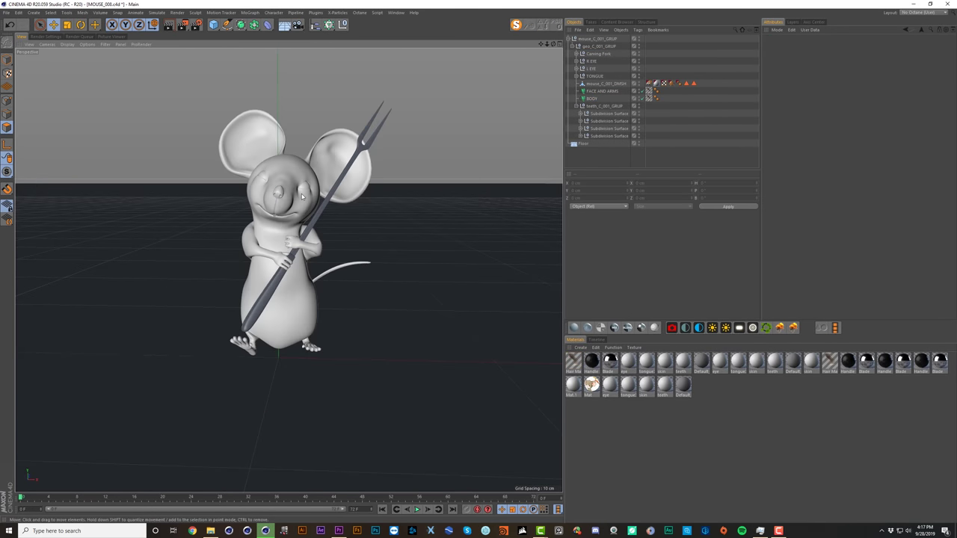
# Step: Frame the mouse in the viewport and switch the interface to the Octane (User) layout
pyautogui.keyDown('alt'); pyautogui.moveTo(283, 194); pyautogui.dragTo(314, 191, button='right'); pyautogui.keyUp('alt')
pyautogui.click(363, 15)
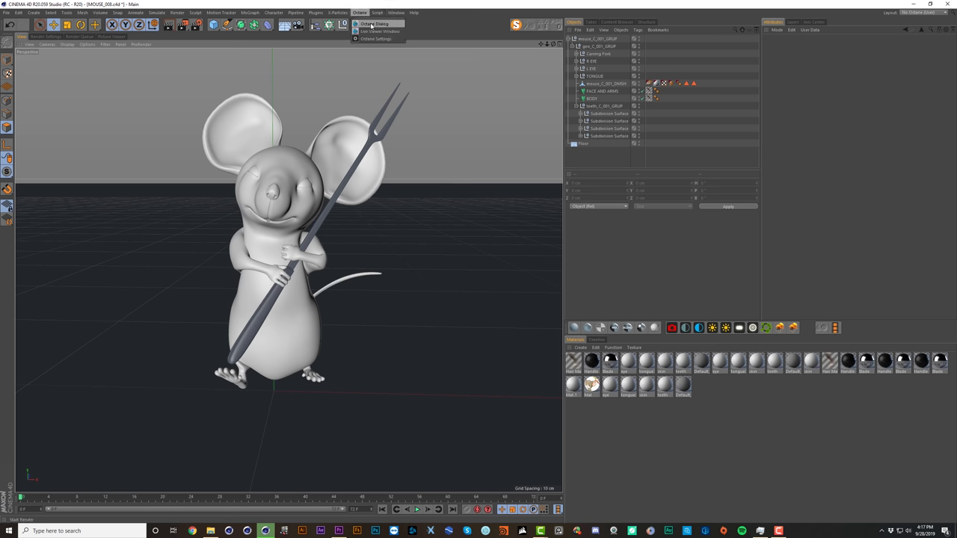
pyautogui.click(396, 13)
pyautogui.moveTo(423, 23)
pyautogui.moveTo(564, 54)
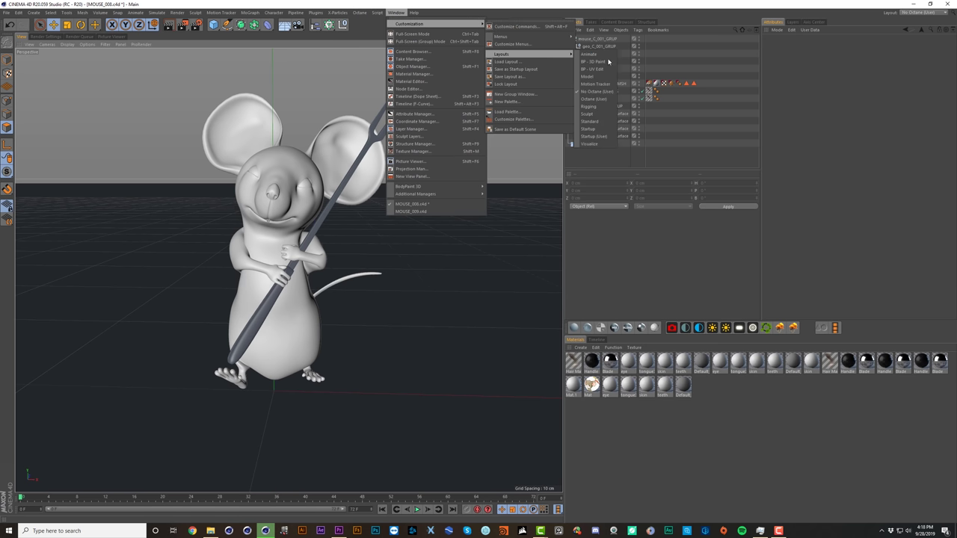
pyautogui.click(596, 105)
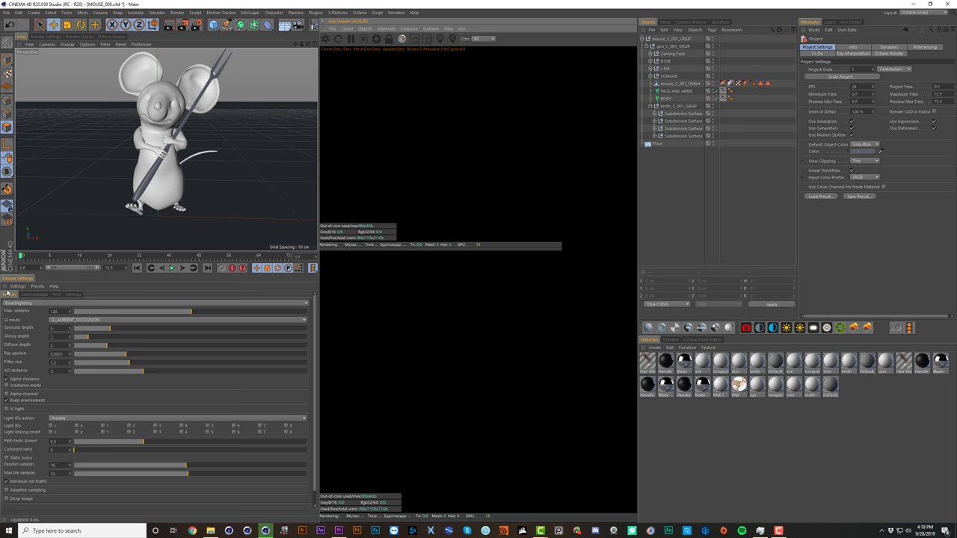
# Step: Dock the Octane Settings alongside the Live Viewer, widen the perspective viewport, and start the live render
pyautogui.moveTo(7, 292); pyautogui.dragTo(325, 29)
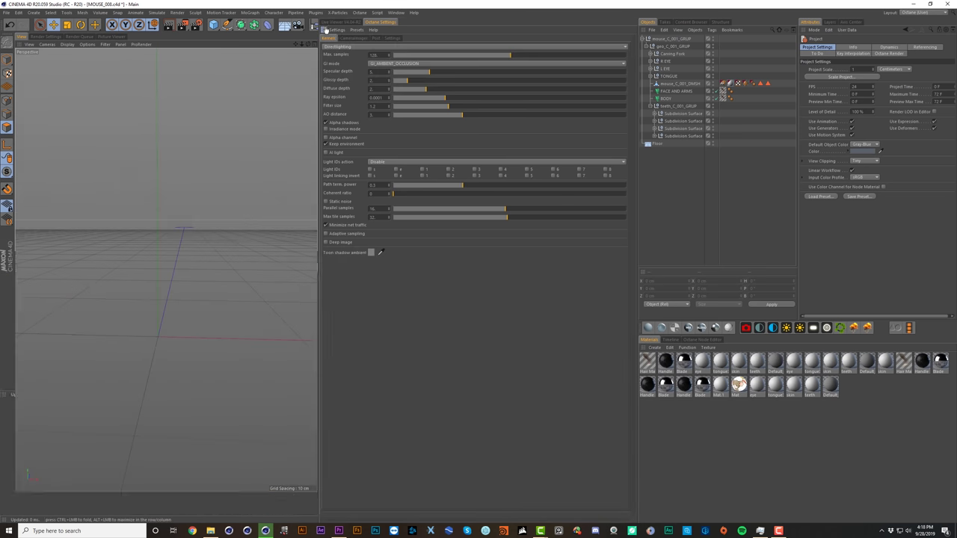
pyautogui.moveTo(320, 122); pyautogui.dragTo(347, 118)
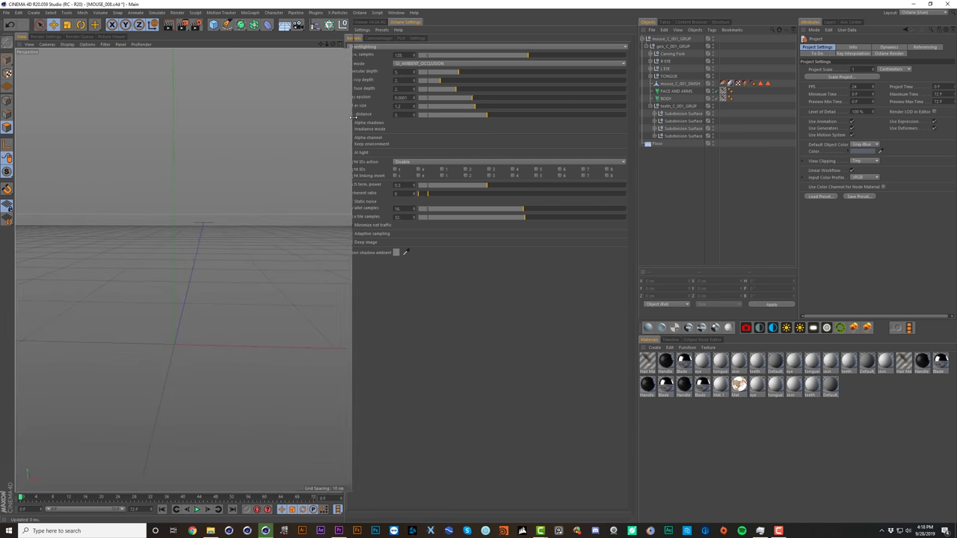
pyautogui.click(374, 22)
pyautogui.click(372, 41)
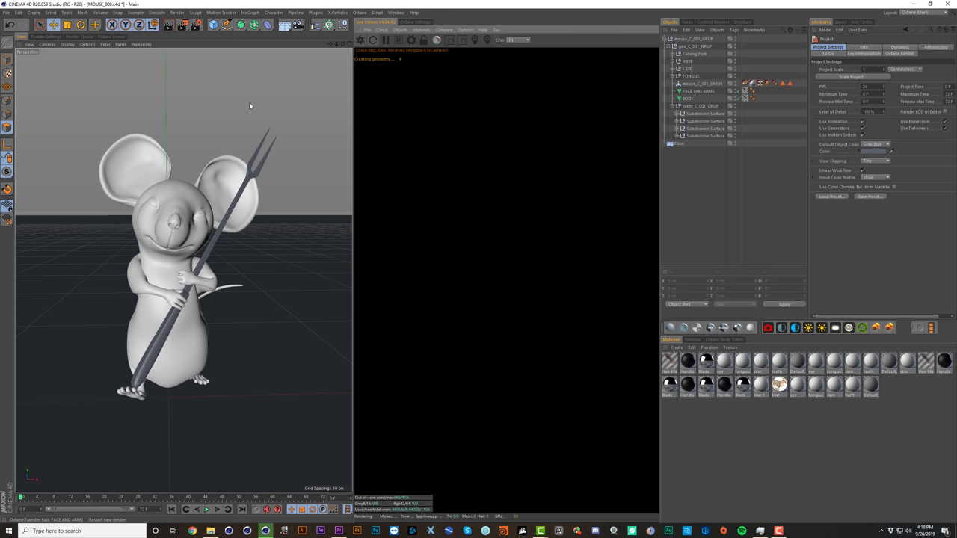
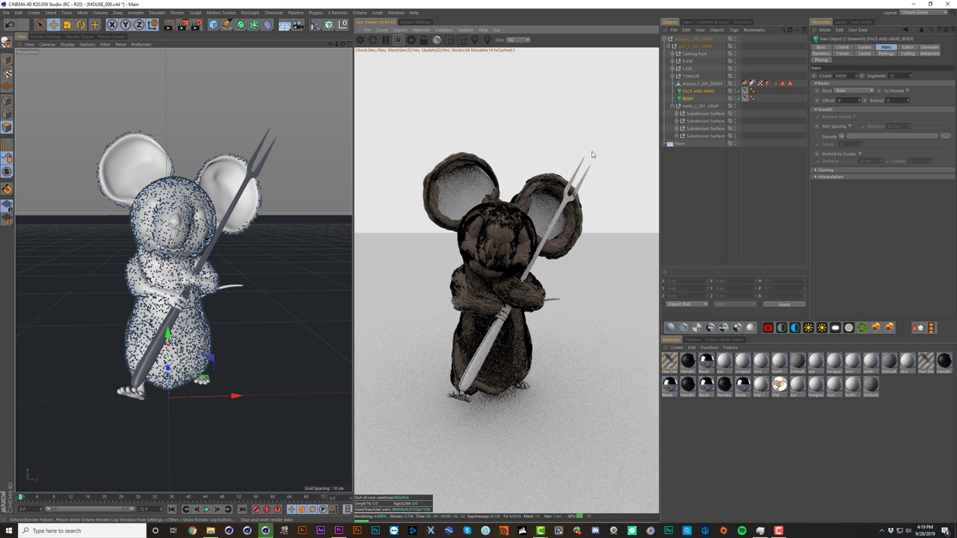
# Step: Deselect all objects, save the mouse scene and close the program
pyautogui.click(709, 170)
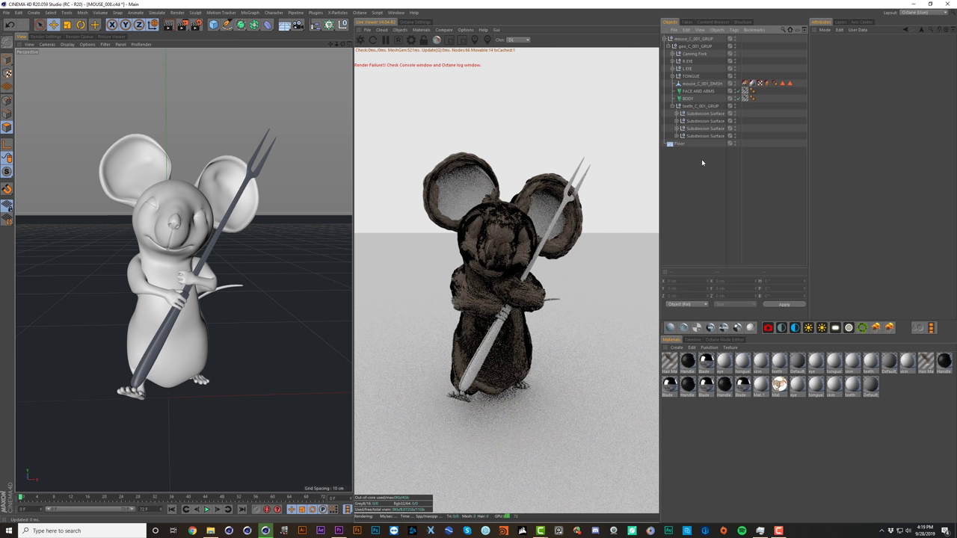
pyautogui.hotkey('ctrl', 's')
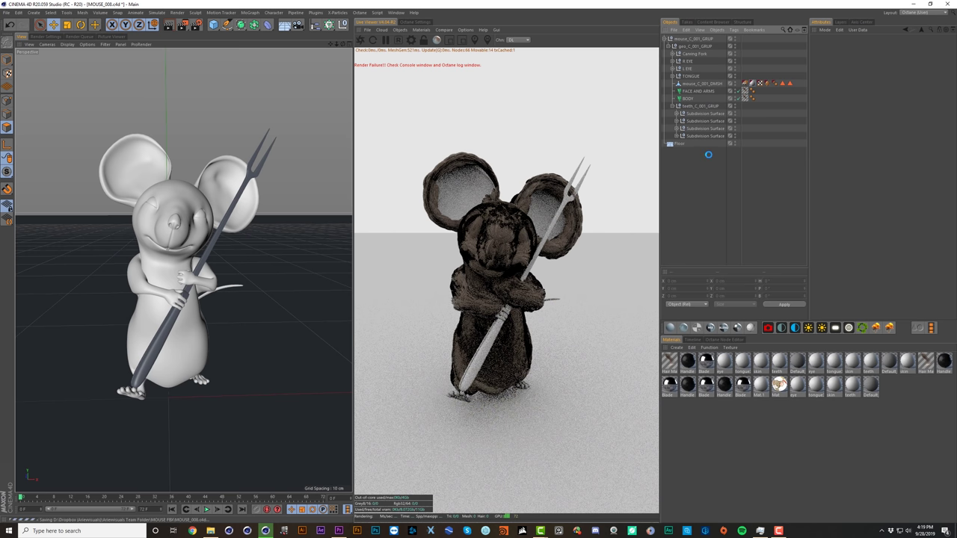
pyautogui.click(951, 4)
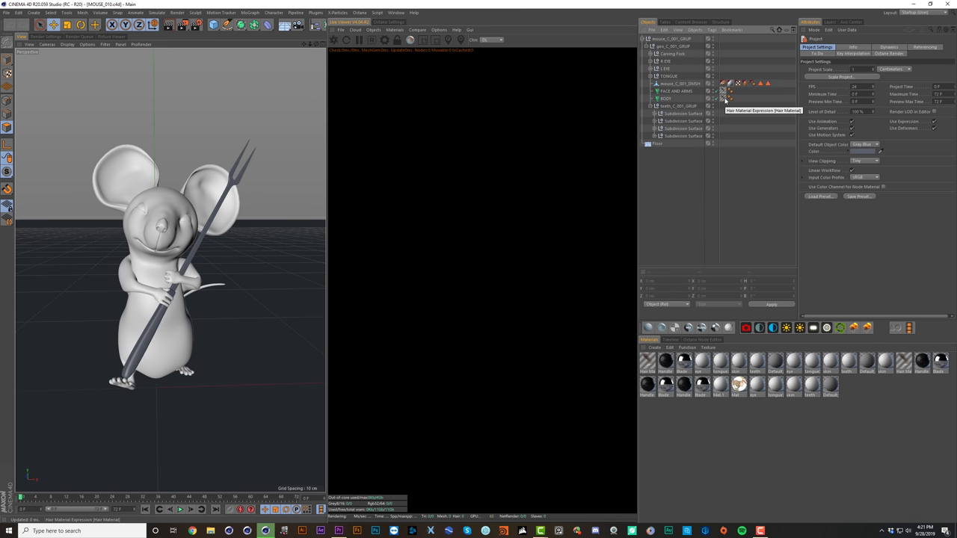
# Step: Set the fur's hair material thickness to 0.1 cm at the root and 0.001 cm at the tip, and start the live render
pyautogui.click(723, 99)
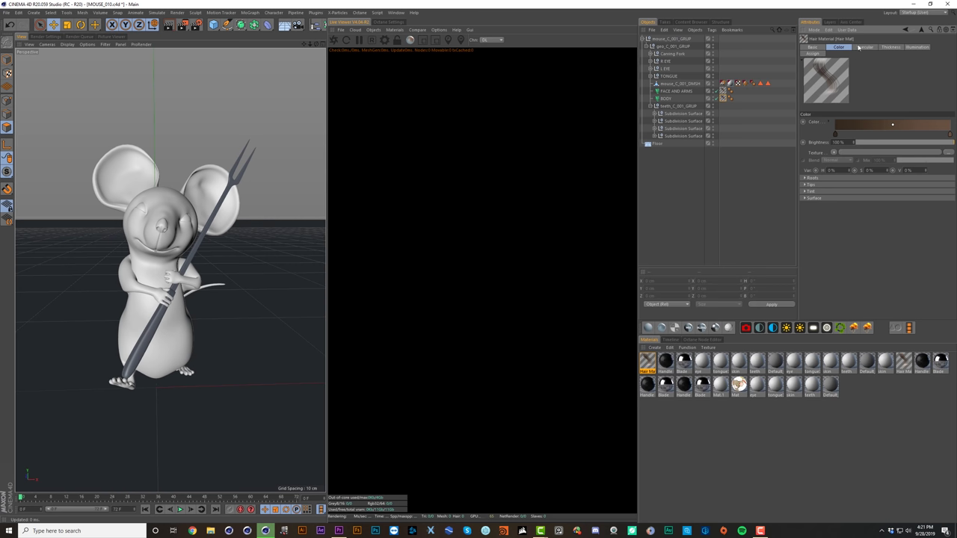
pyautogui.click(890, 47)
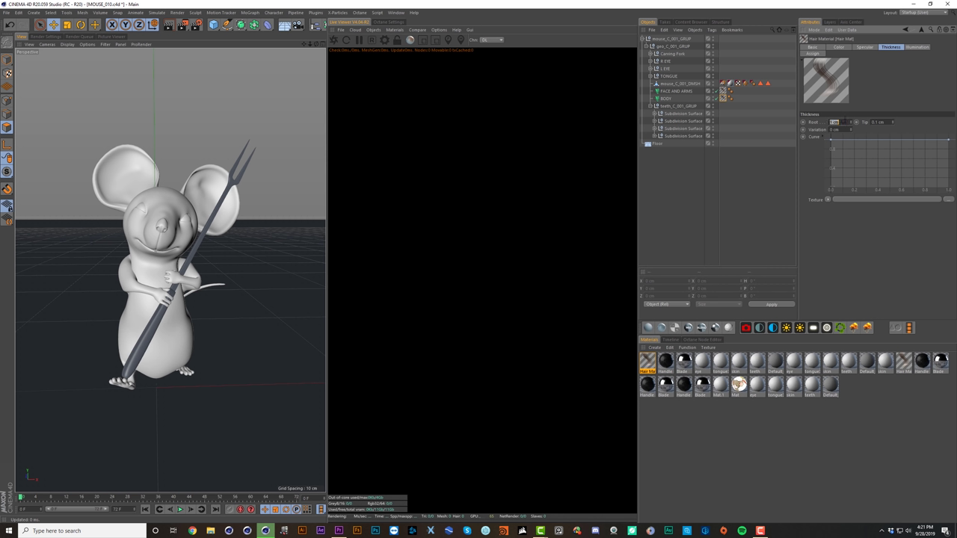
pyautogui.press('Tab')
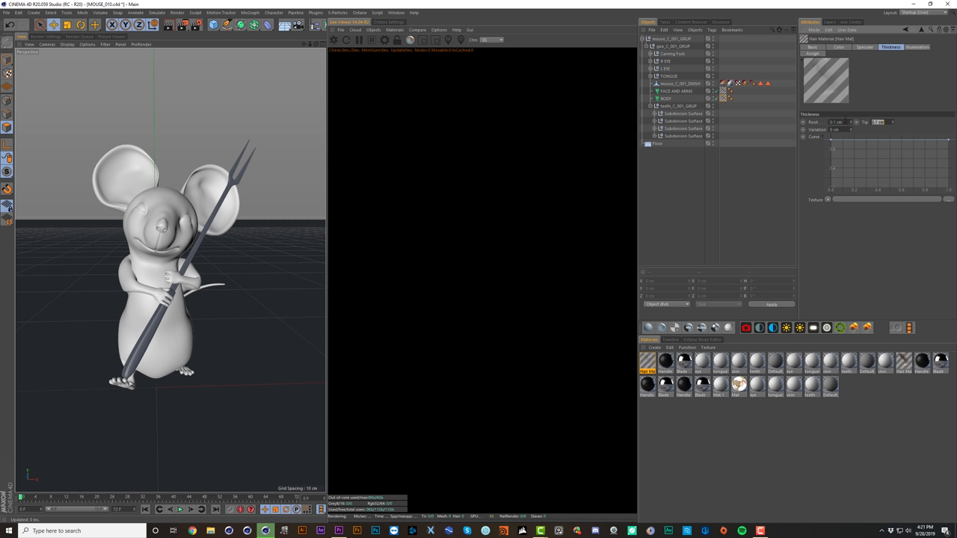
pyautogui.write('00')
pyautogui.click(667, 180)
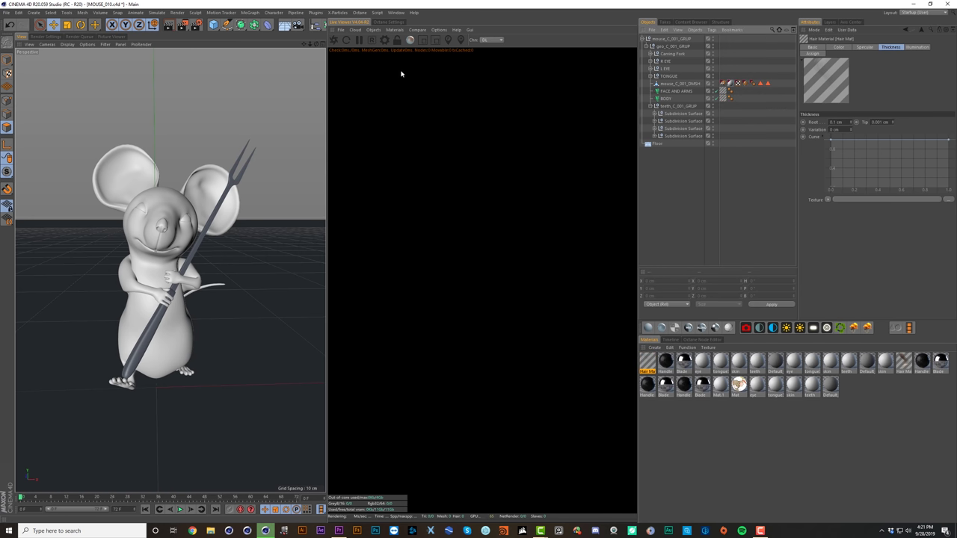
pyautogui.click(334, 40)
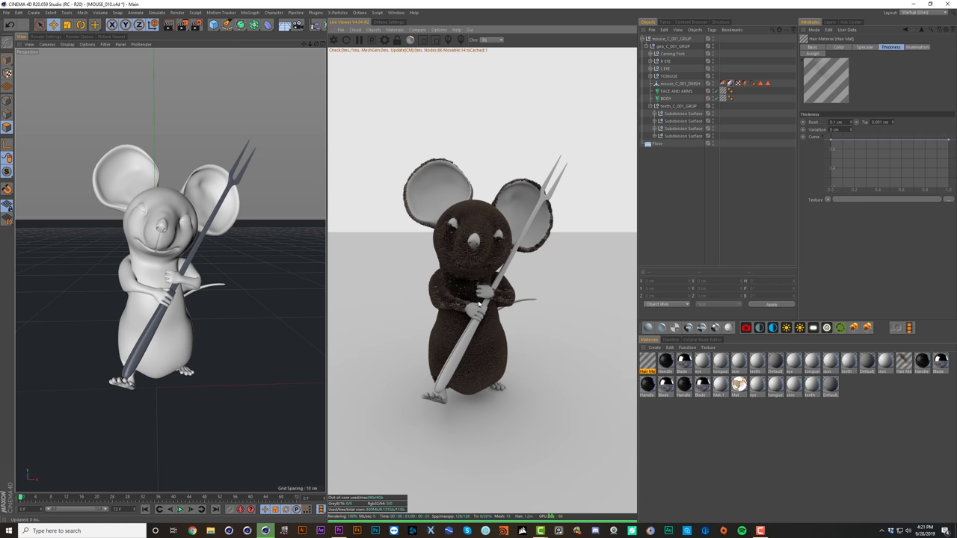
# Step: Check the fur on the face up close and reduce the hair material's root thickness to 0.006 cm
pyautogui.scroll(8, 199, 213)
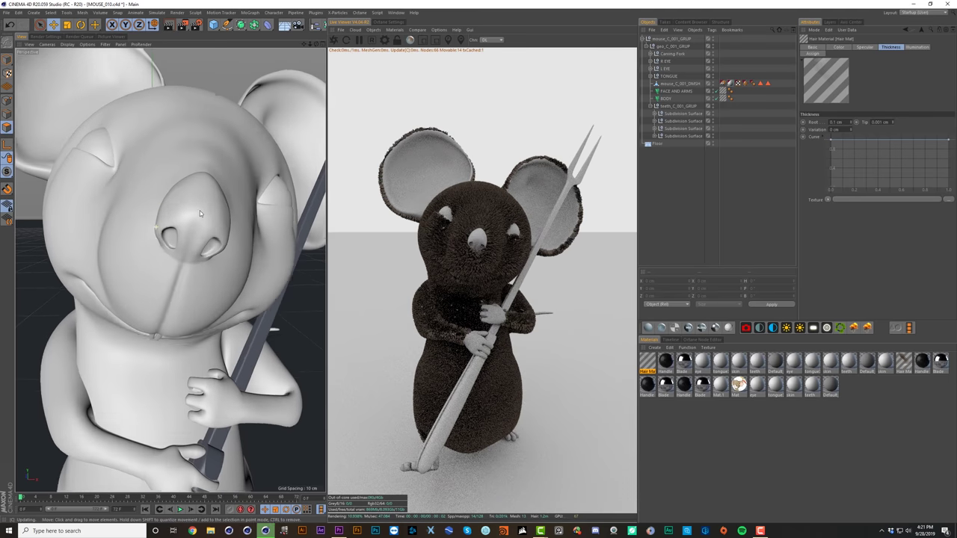
pyautogui.scroll(4, 200, 213)
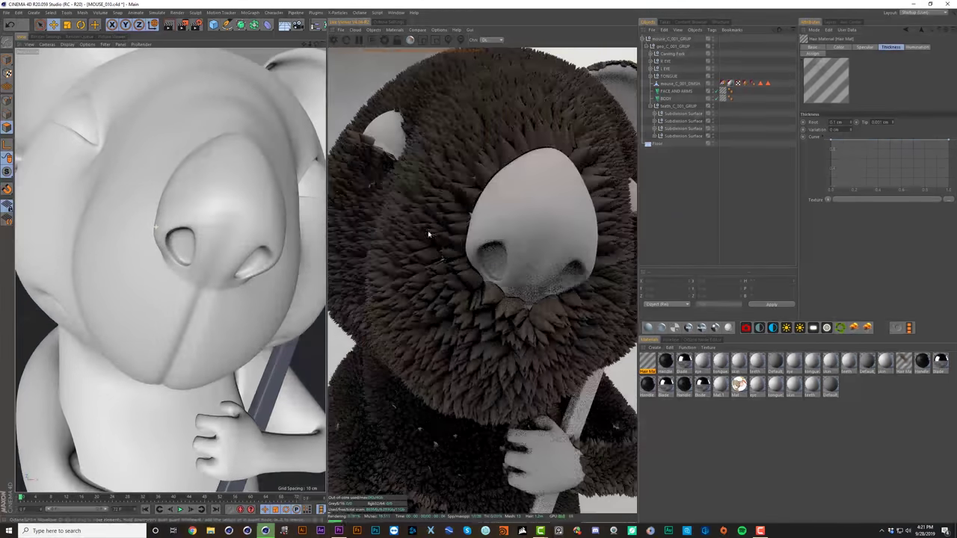
pyautogui.scroll(-12, 235, 183)
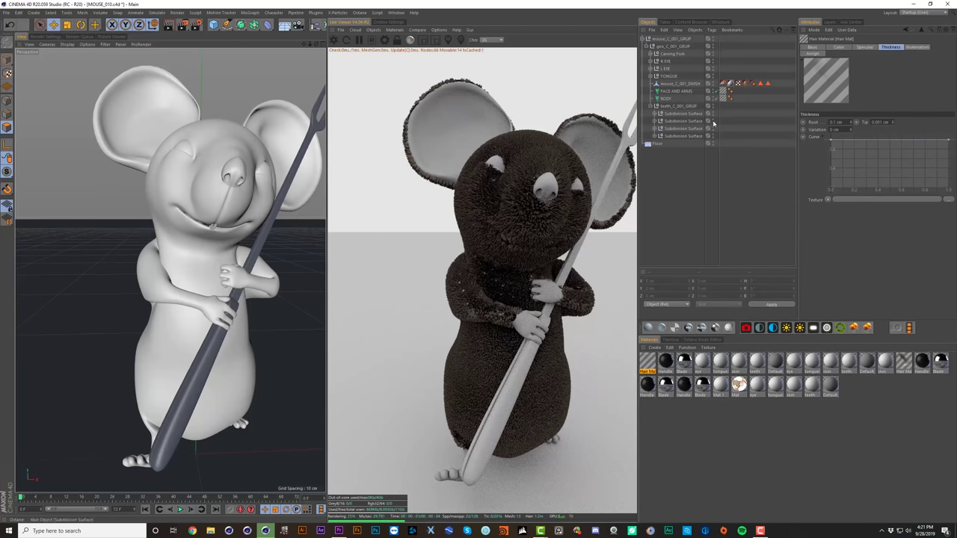
pyautogui.click(836, 122)
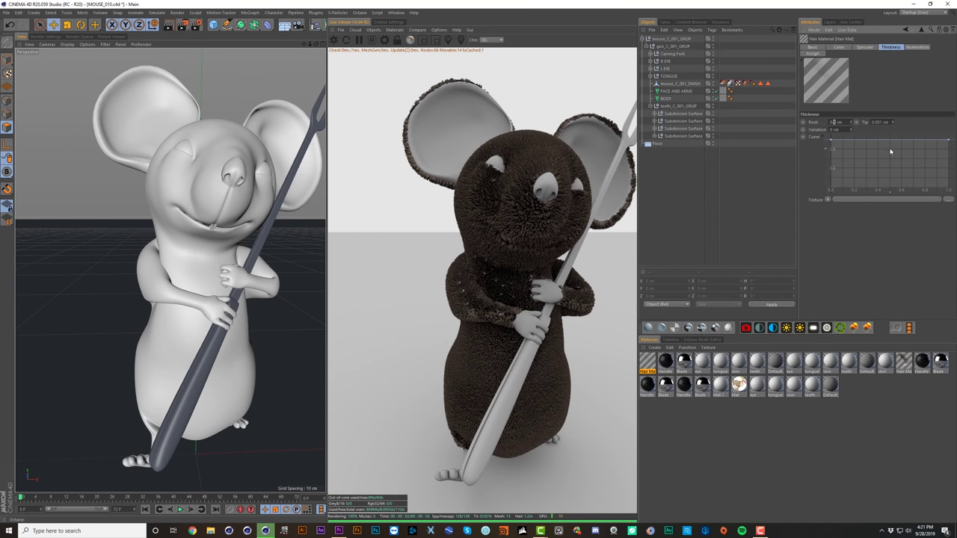
pyautogui.write('6')
pyautogui.press('Return')
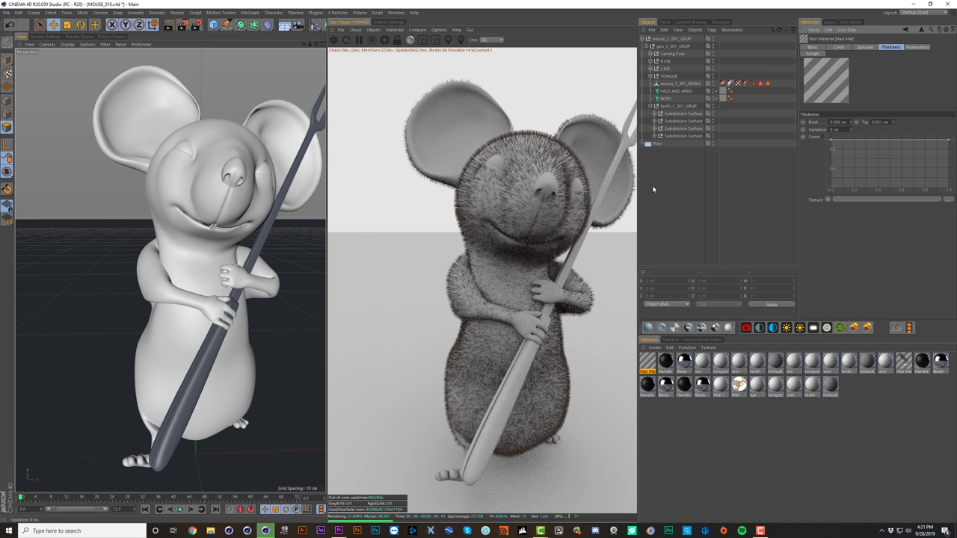
# Step: Examine the thinner fur on the mouse's face and body from several distances and angles in the live render
pyautogui.scroll(5, 283, 158)
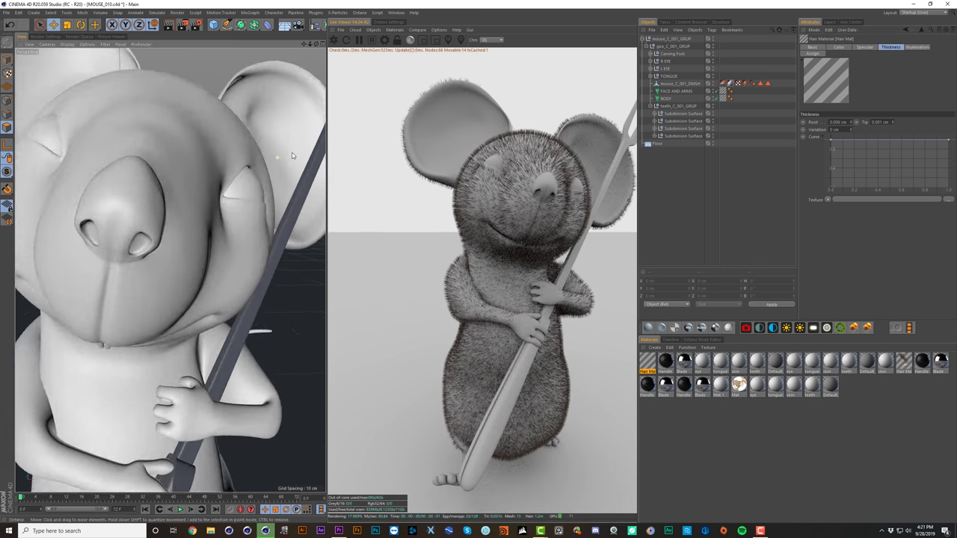
pyautogui.scroll(-5, 293, 153)
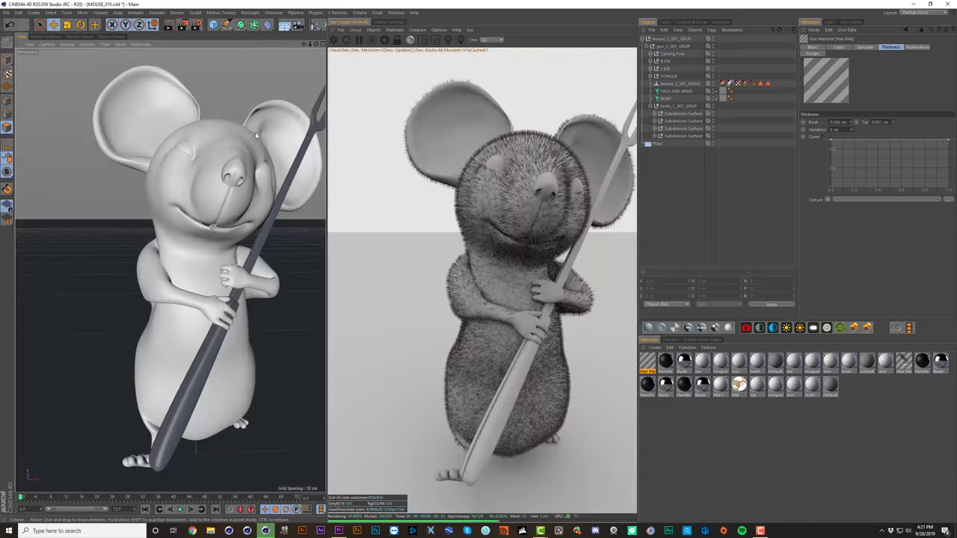
pyautogui.scroll(5, 227, 137)
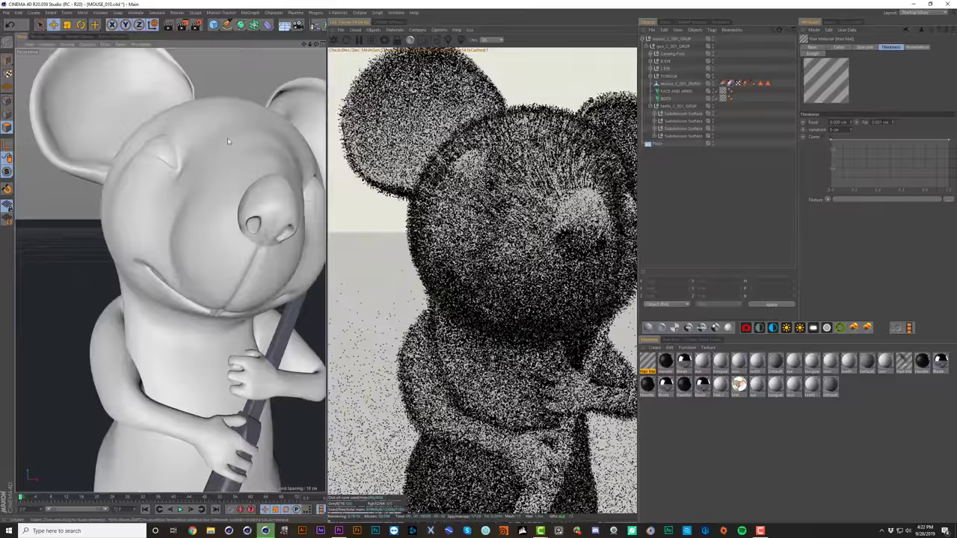
pyautogui.keyDown('alt'); pyautogui.moveTo(227, 138); pyautogui.dragTo(206, 132); pyautogui.keyUp('alt')
pyautogui.scroll(-3, 207, 133)
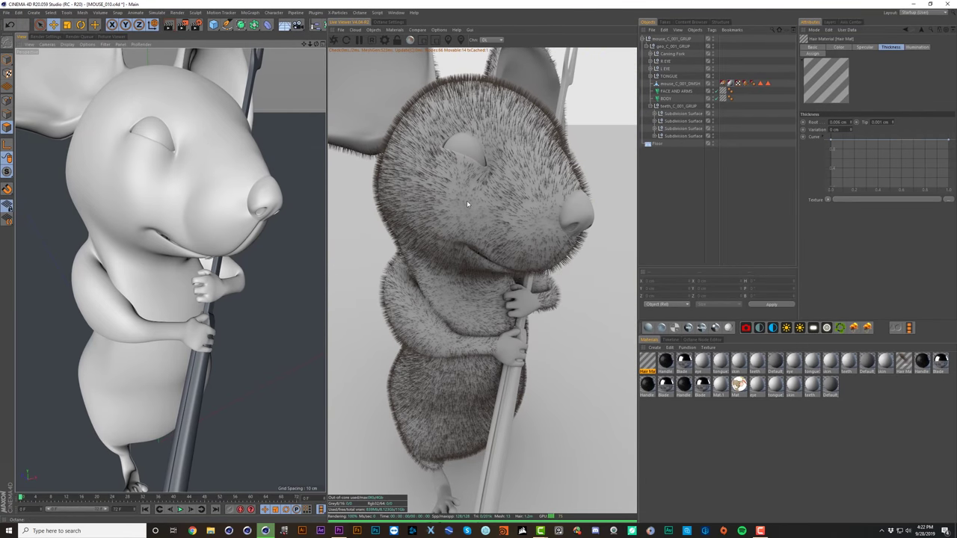
pyautogui.hotkey('ctrl', 'shift', 'z')
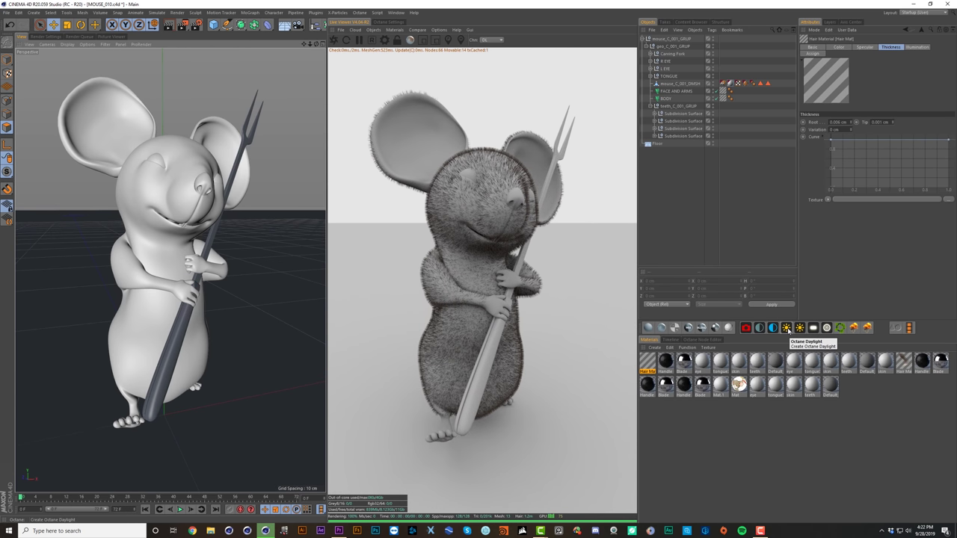
# Step: Add an Octane Daylight and rotate it so a high sun lights the mouse and casts its shadow on the floor
pyautogui.click(786, 328)
pyautogui.scroll(-5, 213, 327)
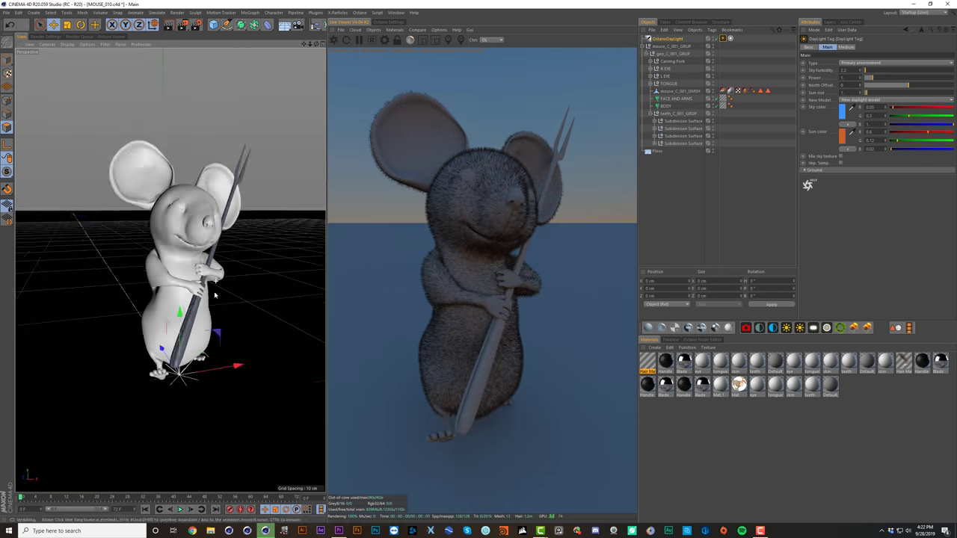
pyautogui.press('r')
pyautogui.moveTo(213, 328); pyautogui.dragTo(148, 256)
pyautogui.hotkey('ctrl', 'z')
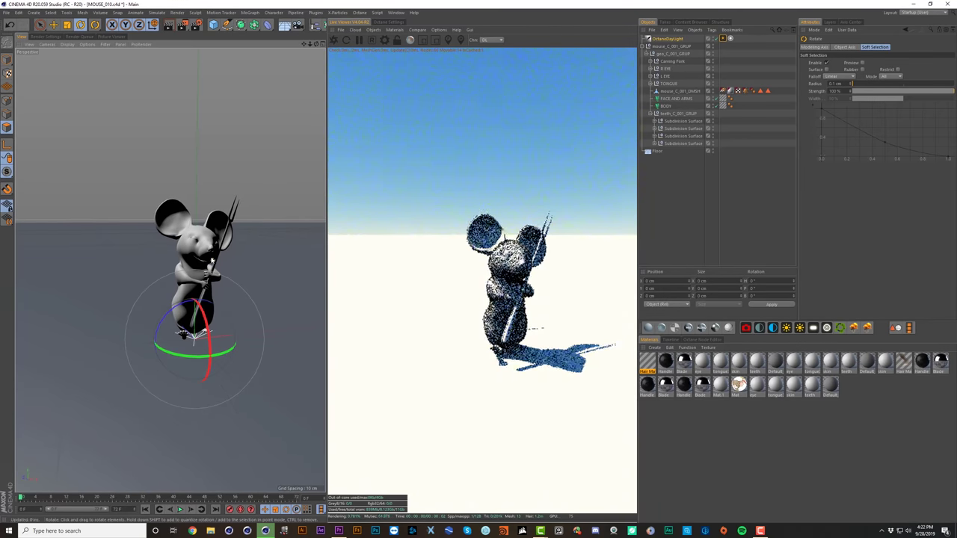
pyautogui.scroll(2, 220, 249)
pyautogui.scroll(3, 220, 249)
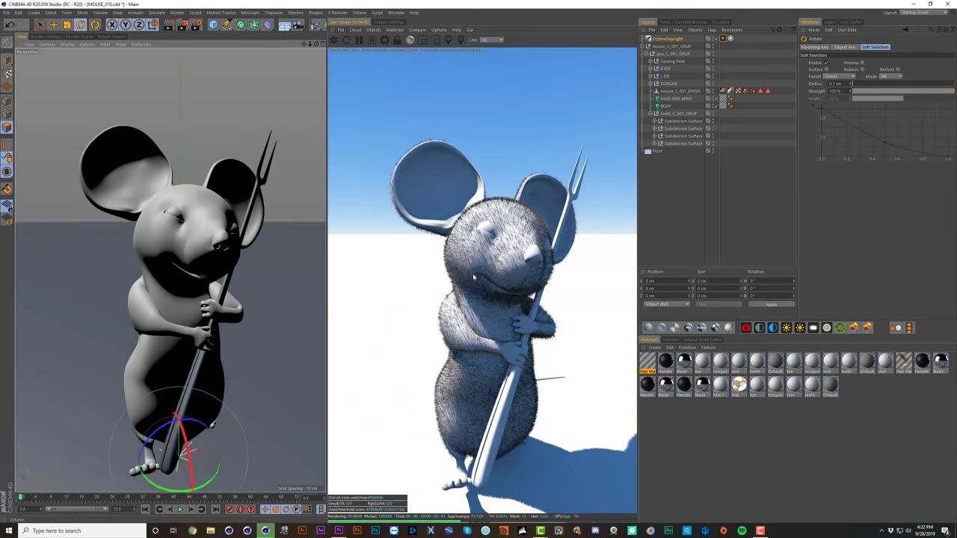
pyautogui.scroll(3, 179, 231)
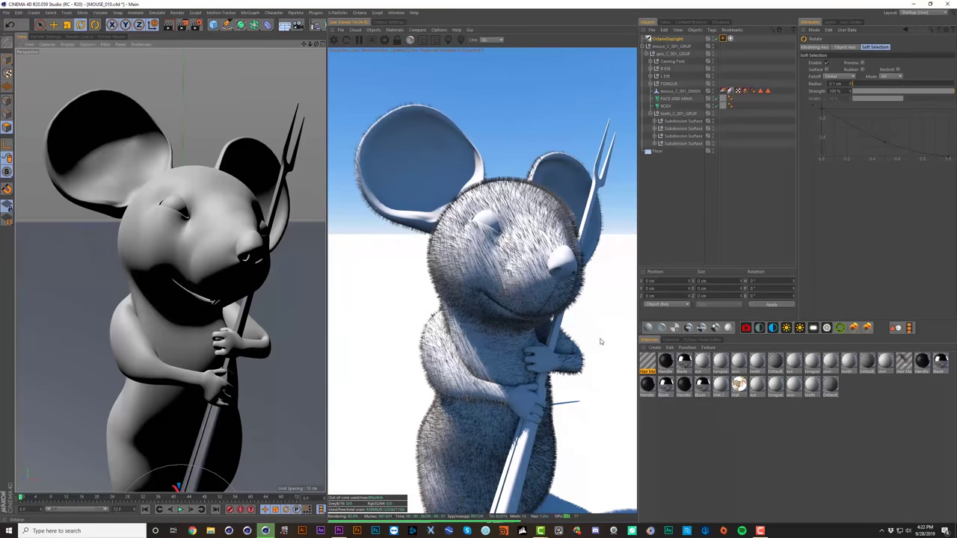
# Step: Create an Octane diffuse material in dark grey, apply it to the Floor, and restart the live render
pyautogui.click(647, 329)
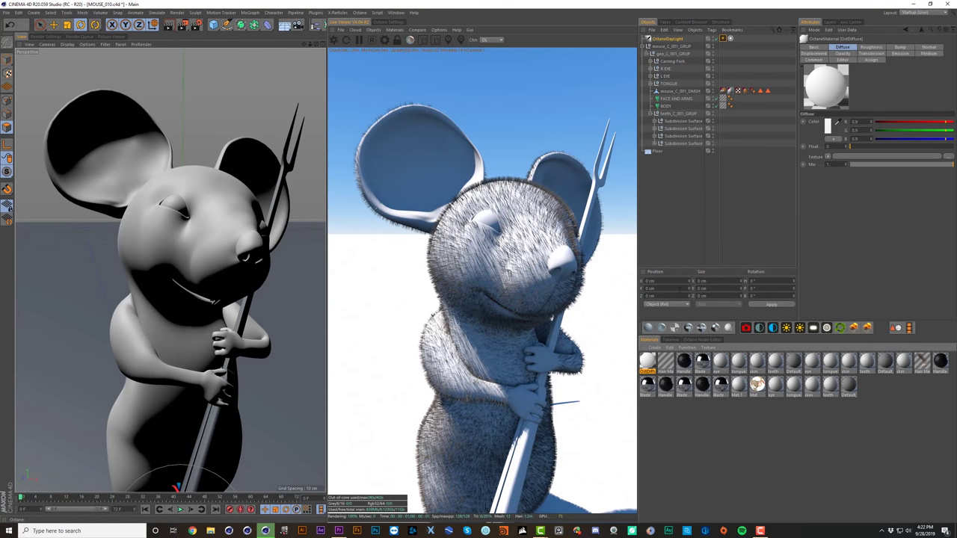
pyautogui.click(828, 126)
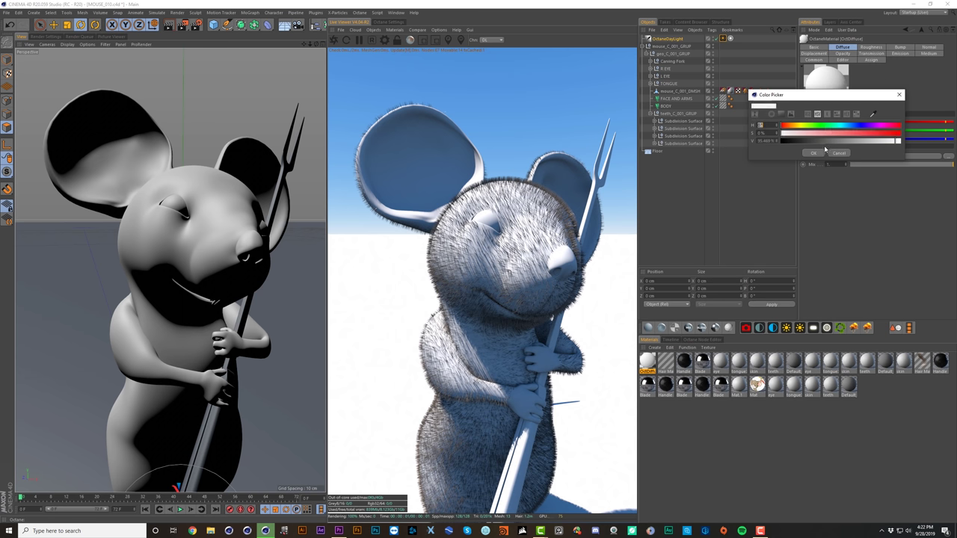
pyautogui.click(825, 141)
pyautogui.click(821, 153)
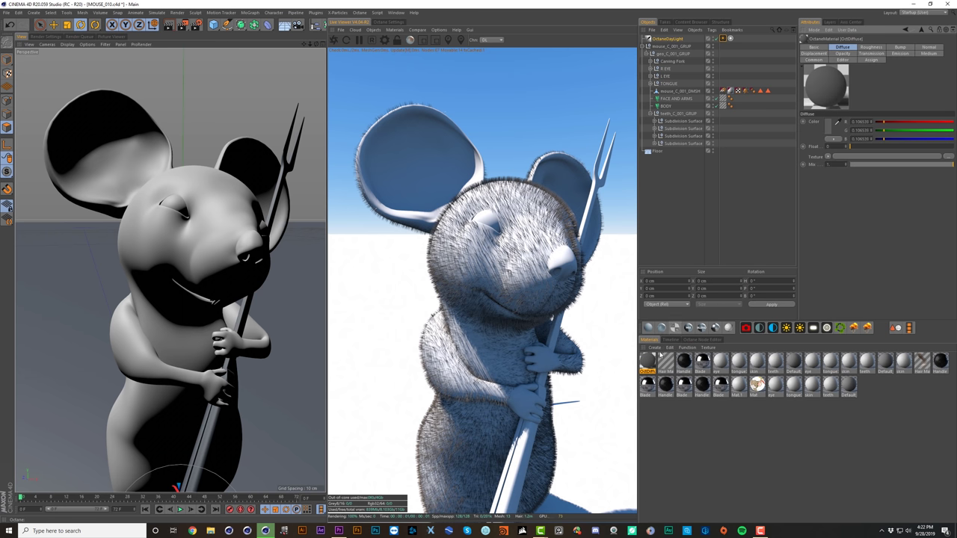
pyautogui.moveTo(648, 363); pyautogui.dragTo(658, 151)
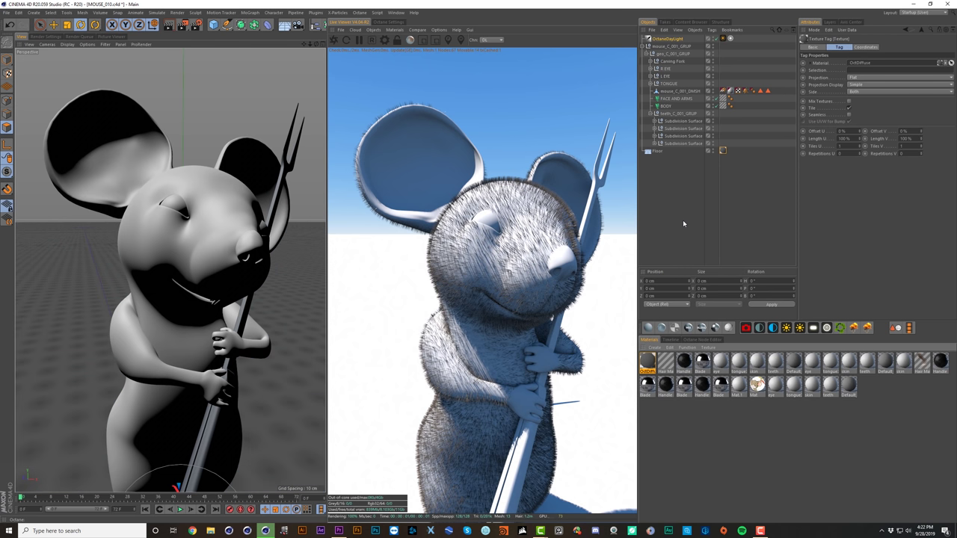
pyautogui.click(683, 223)
pyautogui.click(336, 41)
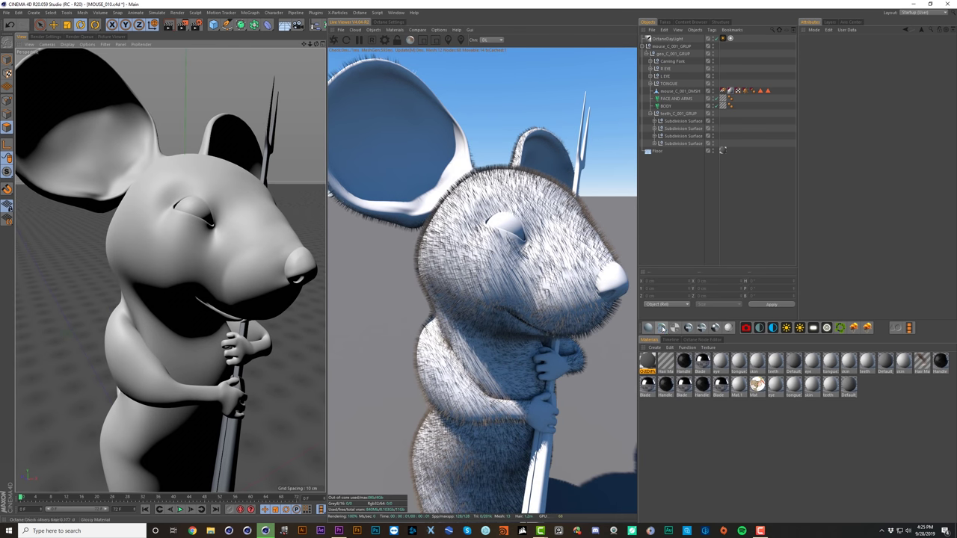
# Step: Create an Octane glossy material, apply it to the FACE AND ARMS and BODY hair objects, and check their material tags
pyautogui.click(662, 330)
pyautogui.moveTo(649, 365); pyautogui.dragTo(682, 100)
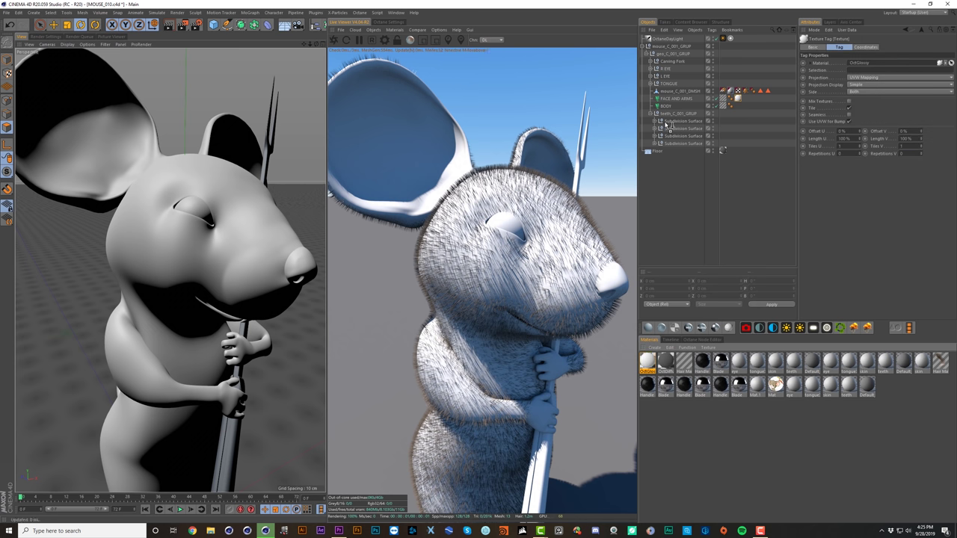
pyautogui.moveTo(671, 106); pyautogui.dragTo(671, 105)
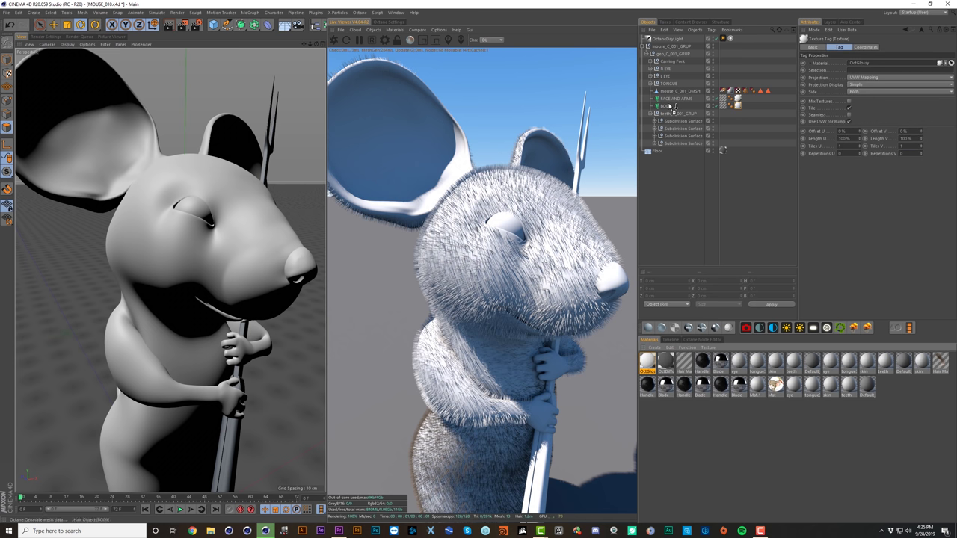
pyautogui.click(722, 99)
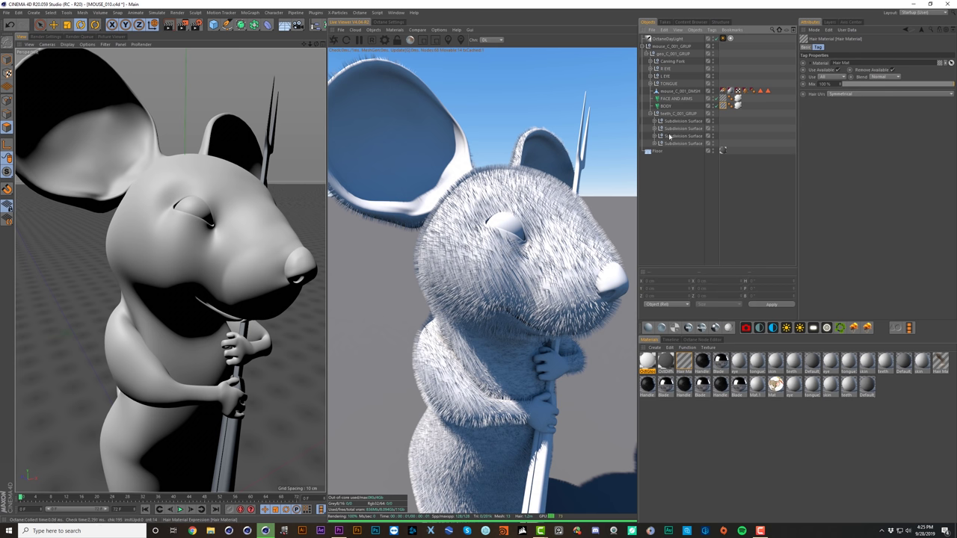
pyautogui.click(738, 99)
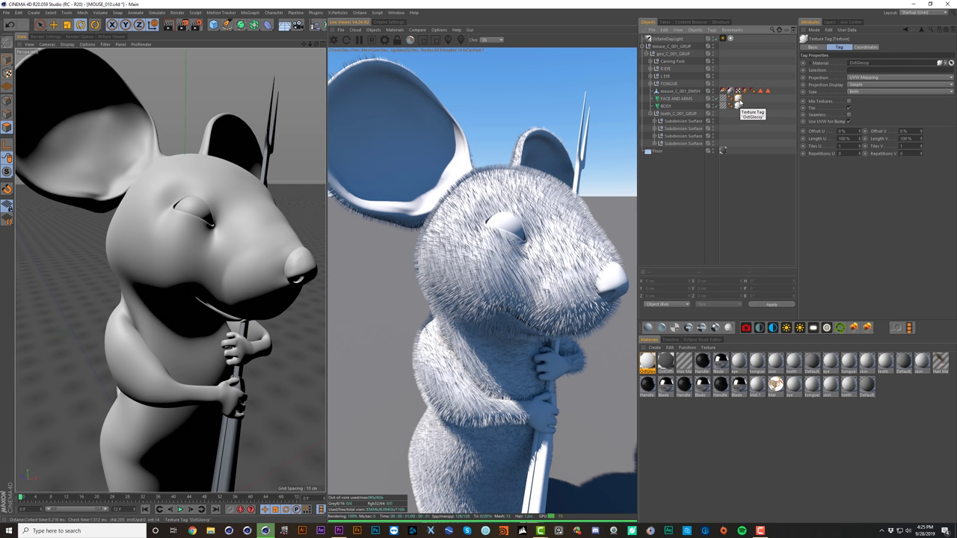
# Step: Change the diffuse color of the fur's OctGlossy material to a dark brown with a value of 22%
pyautogui.doubleClick(738, 100)
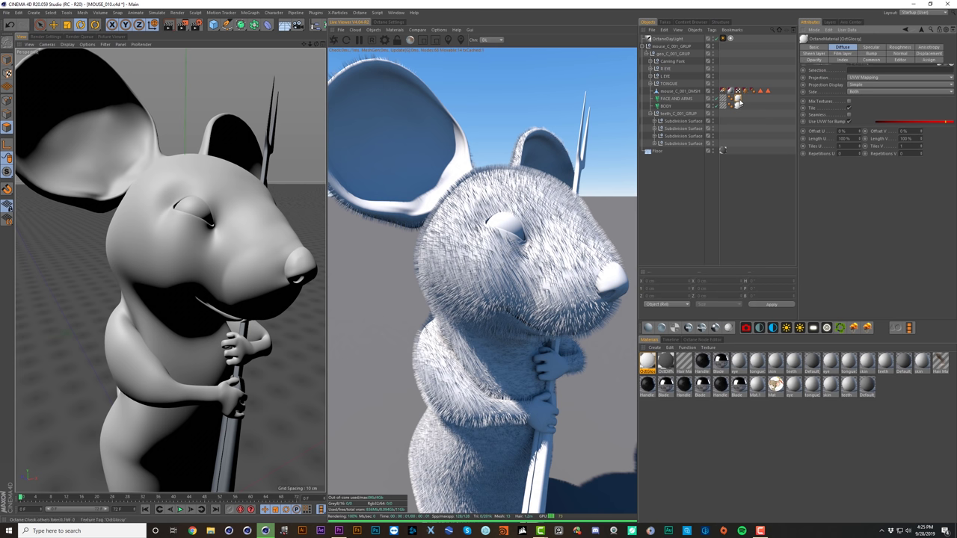
pyautogui.click(828, 125)
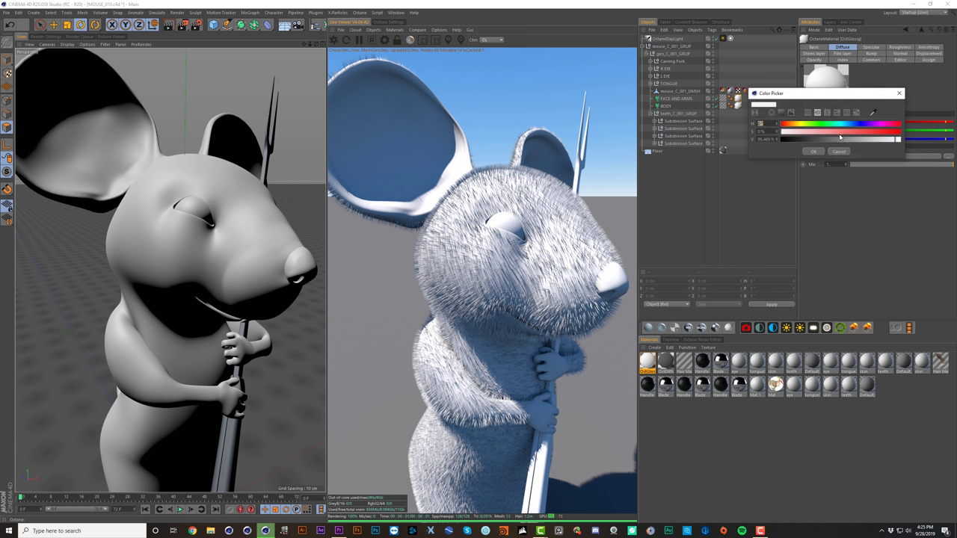
pyautogui.moveTo(801, 124); pyautogui.dragTo(793, 125)
pyautogui.click(807, 138)
pyautogui.click(842, 132)
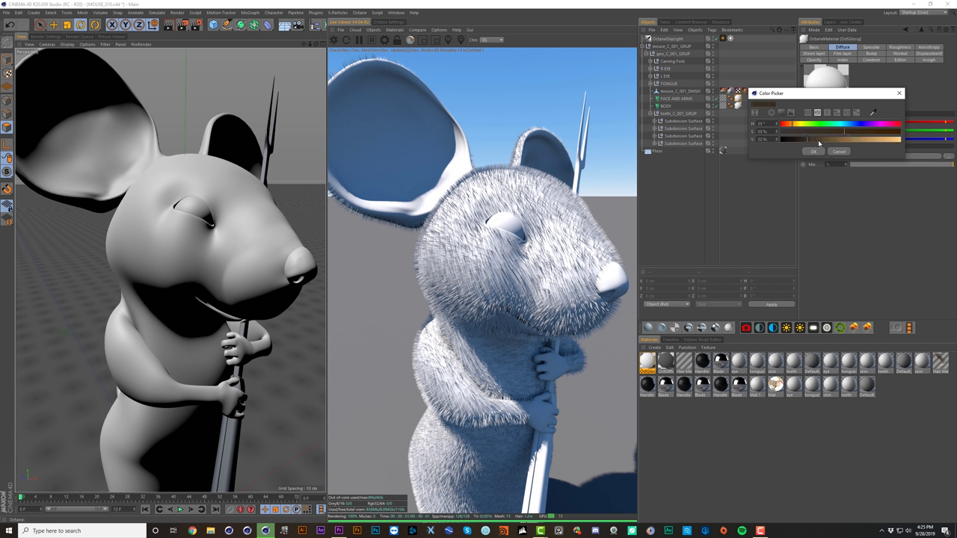
pyautogui.click(814, 152)
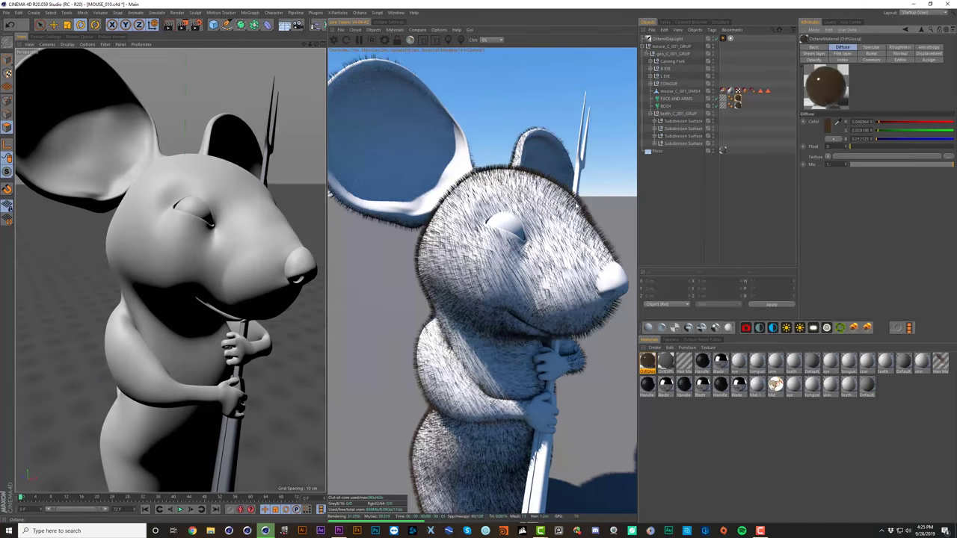
# Step: Set the refraction index of the fur's OctGlossy material to 1.5
pyautogui.click(900, 47)
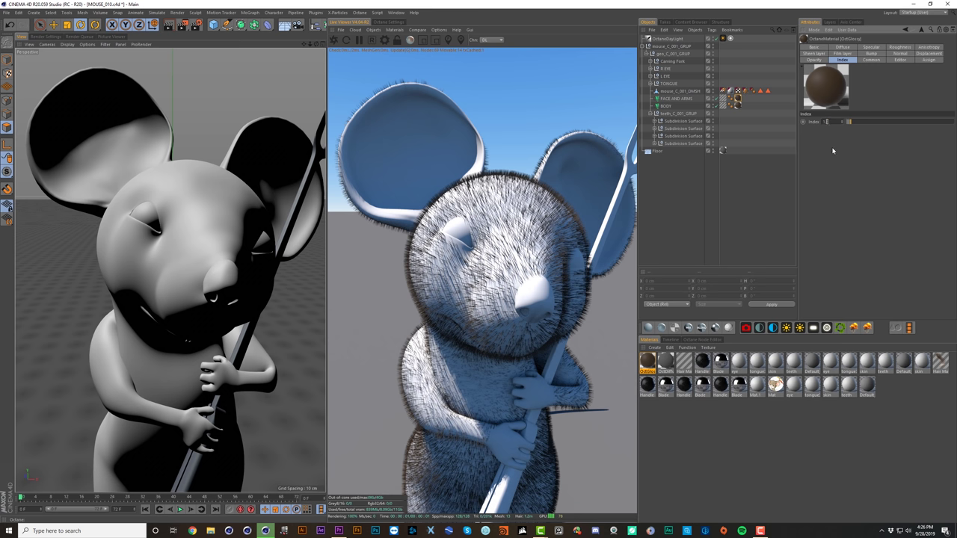
pyautogui.write('5')
pyautogui.press('Return')
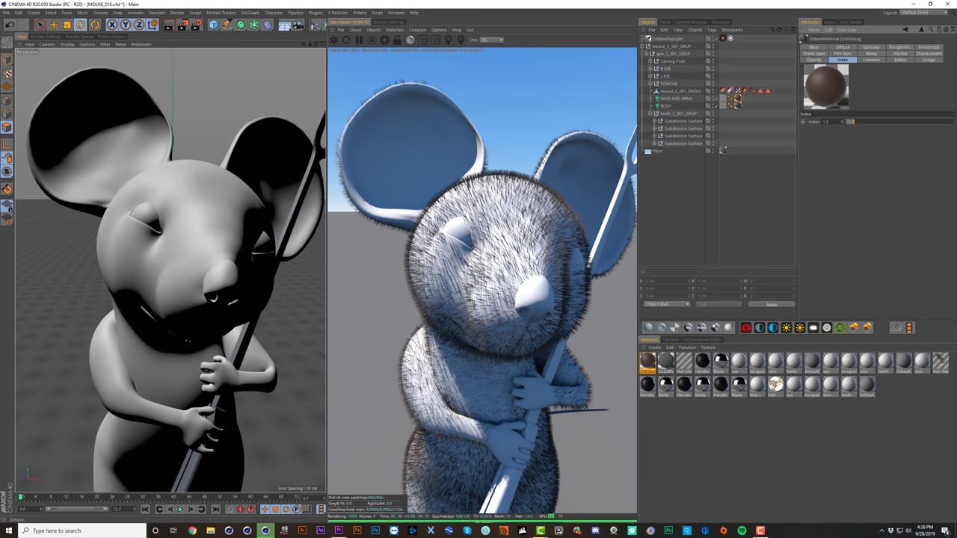
# Step: Switch the live render to path tracing and limit the kernel to 1000 max samples
pyautogui.click(487, 40)
pyautogui.click(491, 55)
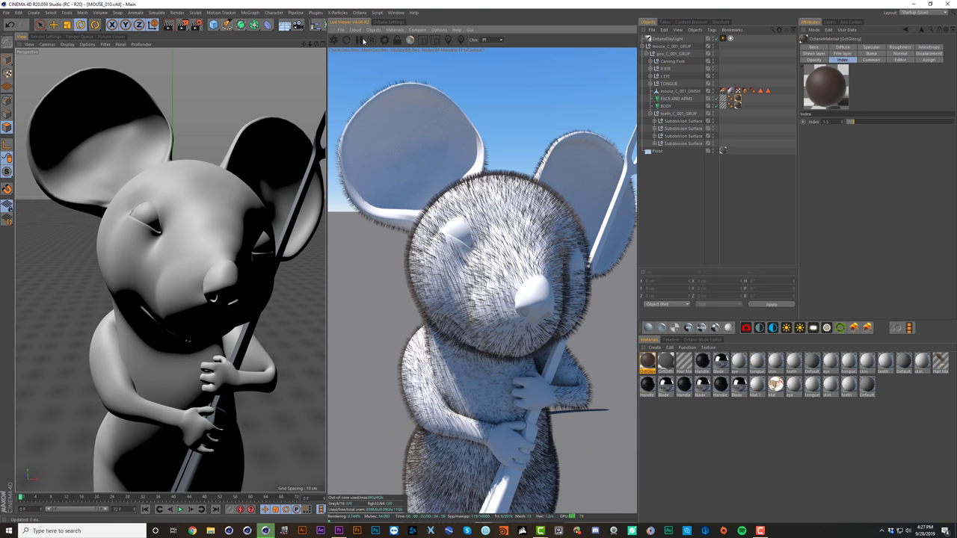
pyautogui.click(384, 39)
pyautogui.doubleClick(383, 56)
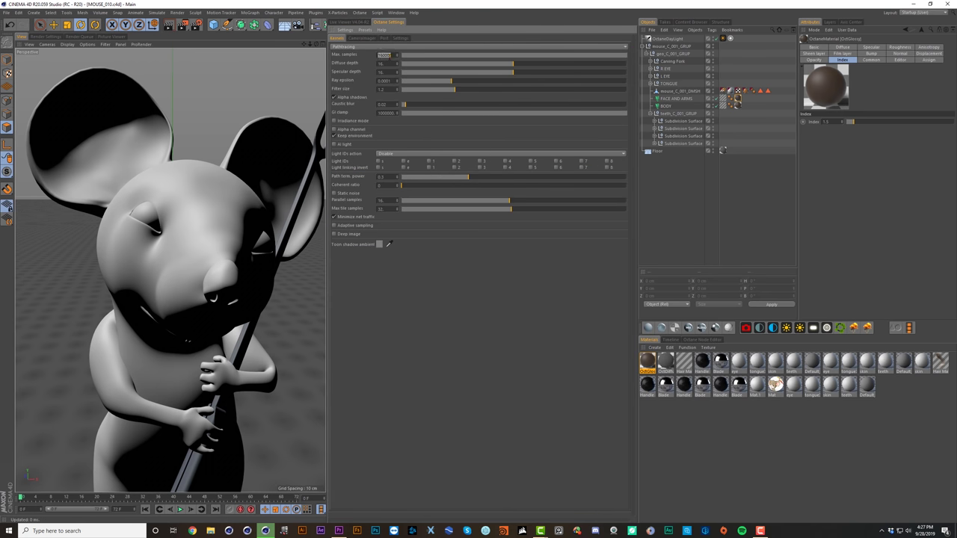
pyautogui.write('1600')
pyautogui.click(386, 113)
pyautogui.press('Return')
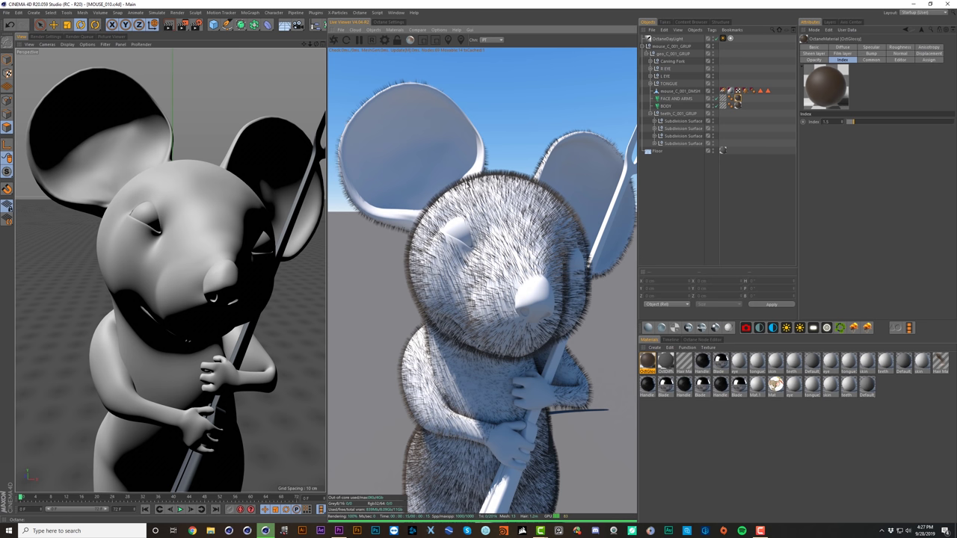
# Step: Disable the BODY hair object and turn off the Color and Specular channels of the FACE AND ARMS hair material
pyautogui.click(724, 98)
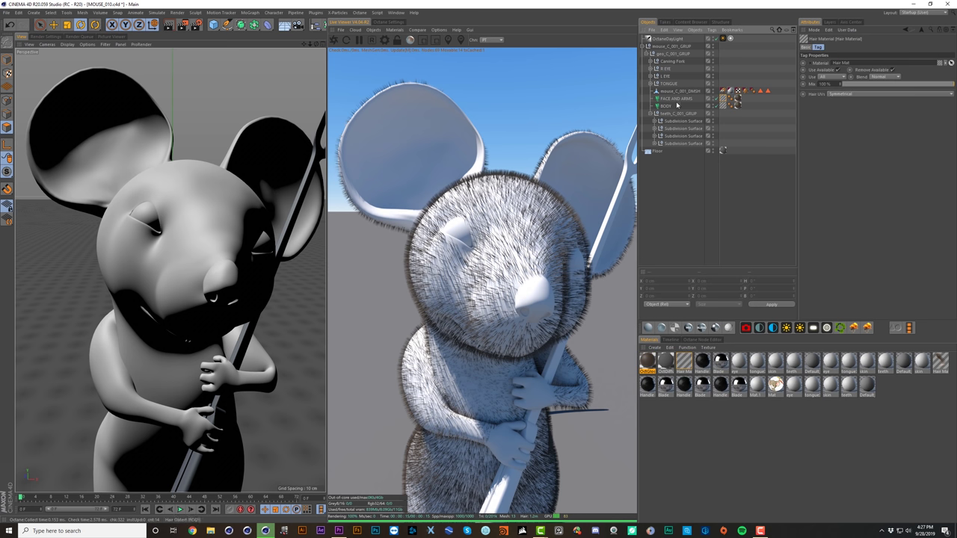
pyautogui.click(671, 106)
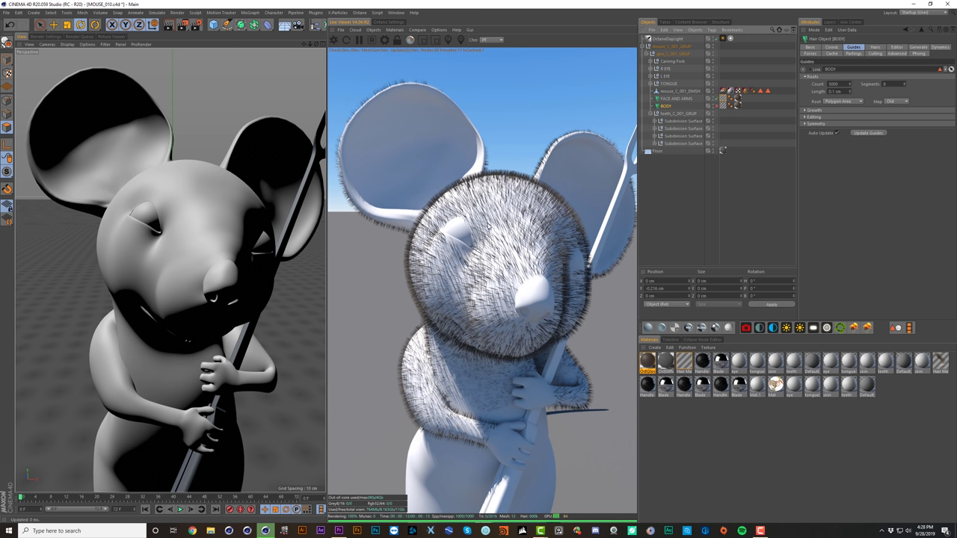
pyautogui.click(723, 101)
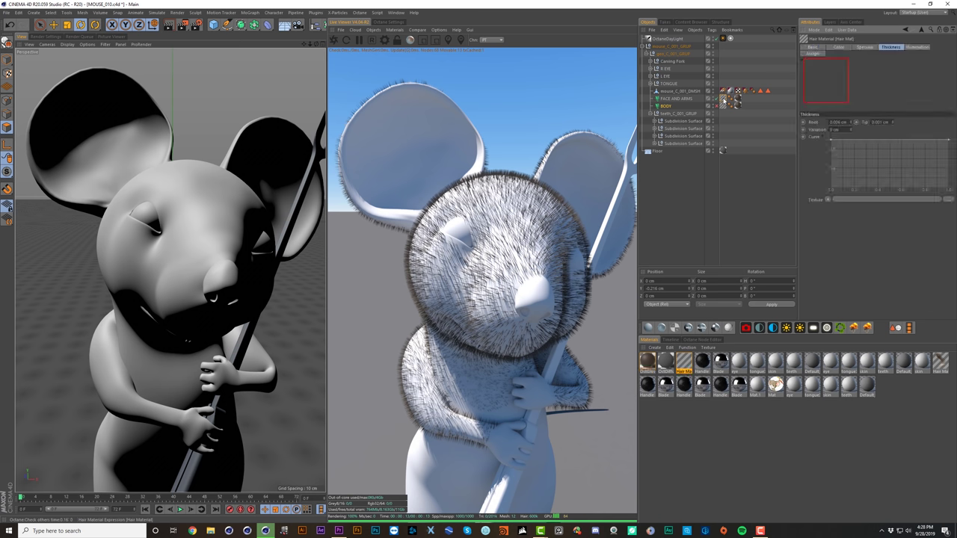
pyautogui.click(734, 99)
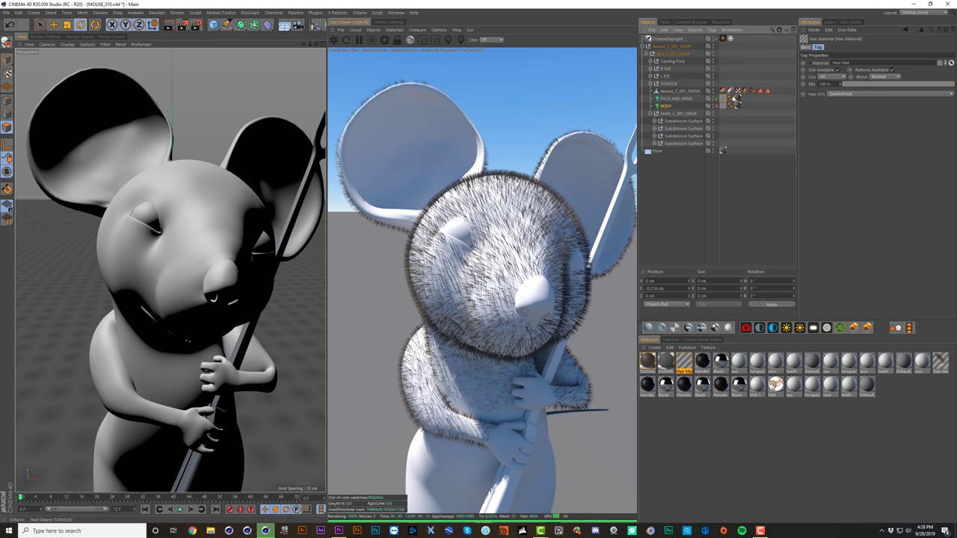
pyautogui.click(726, 101)
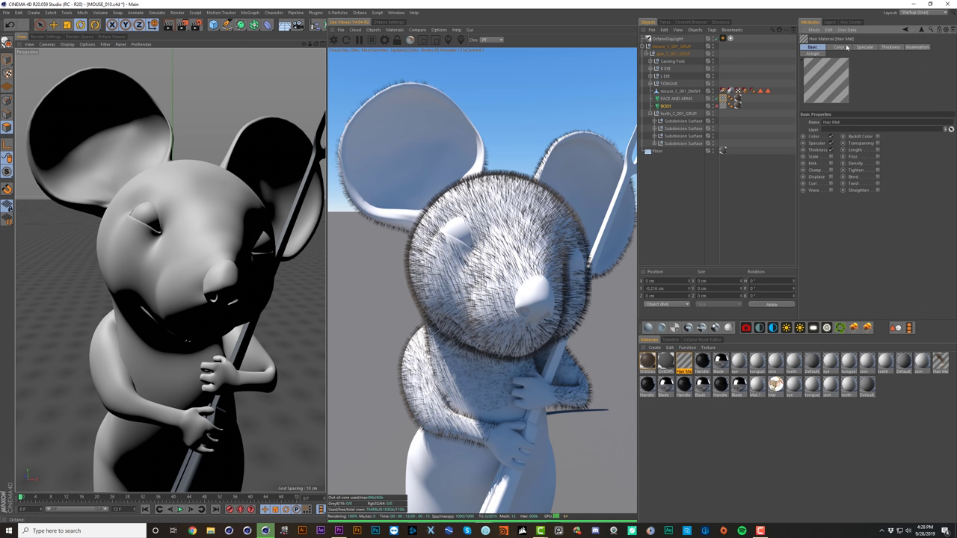
pyautogui.click(831, 137)
pyautogui.click(831, 137)
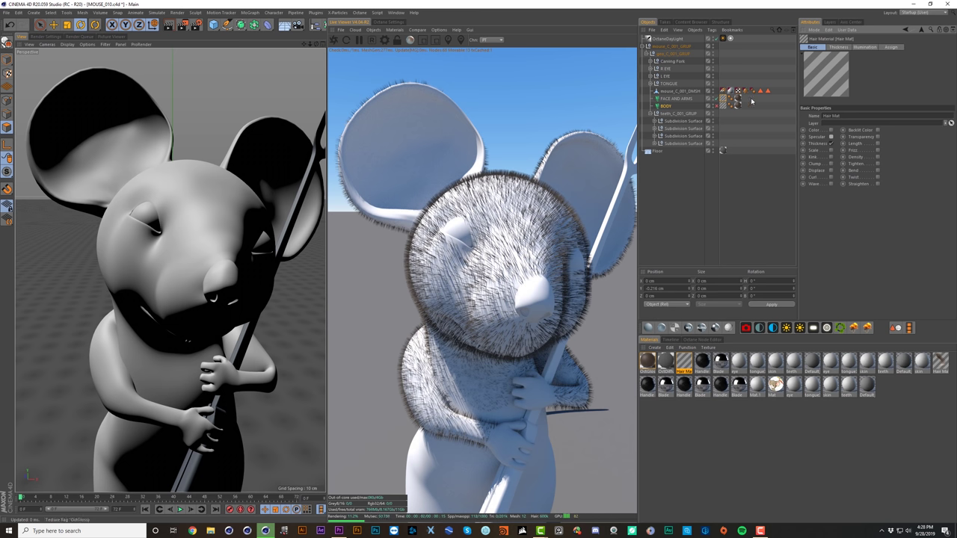
# Step: Try a thickness variation of 0.011 cm on the FACE AND ARMS hair material and reset it
pyautogui.click(839, 47)
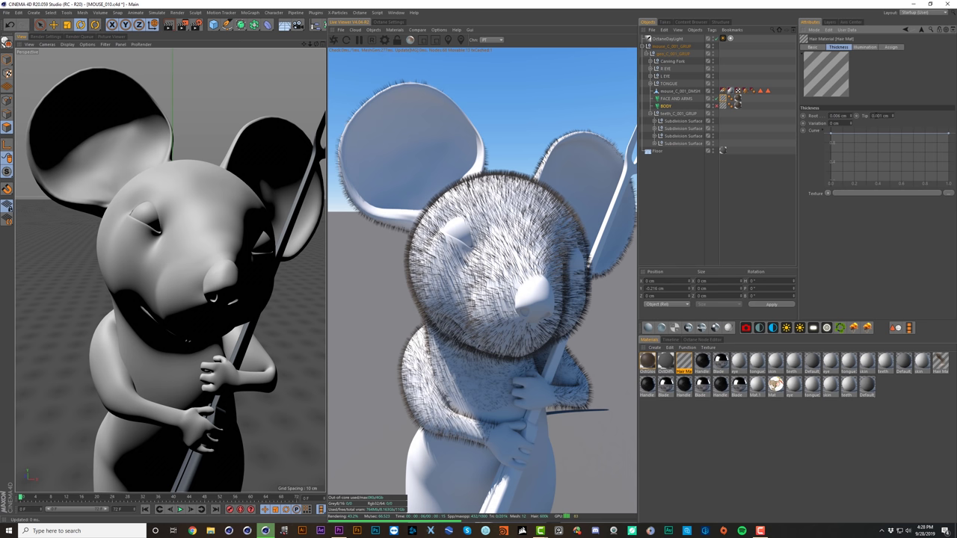
pyautogui.click(815, 48)
pyautogui.click(840, 48)
pyautogui.doubleClick(842, 123)
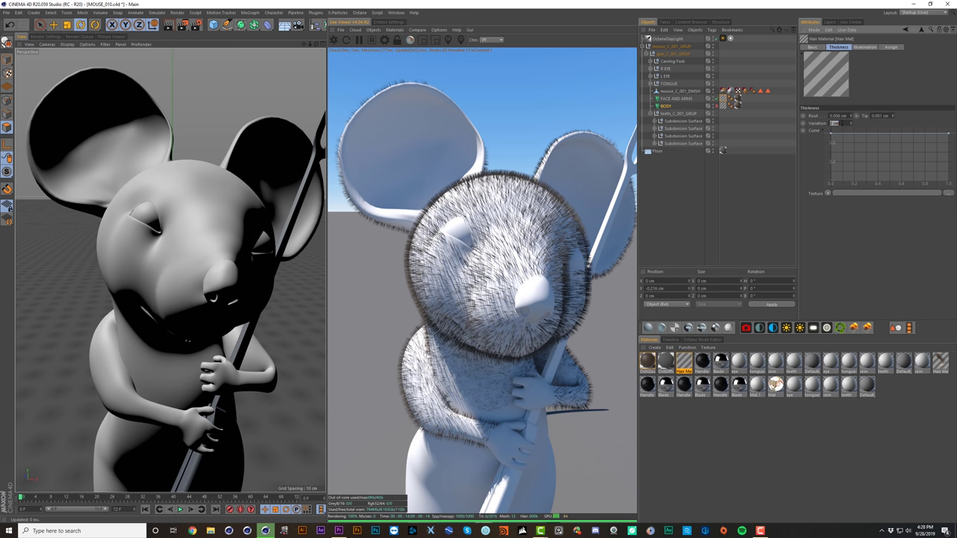
pyautogui.press('BackSpace')
pyautogui.write('.001')
pyautogui.press('Return')
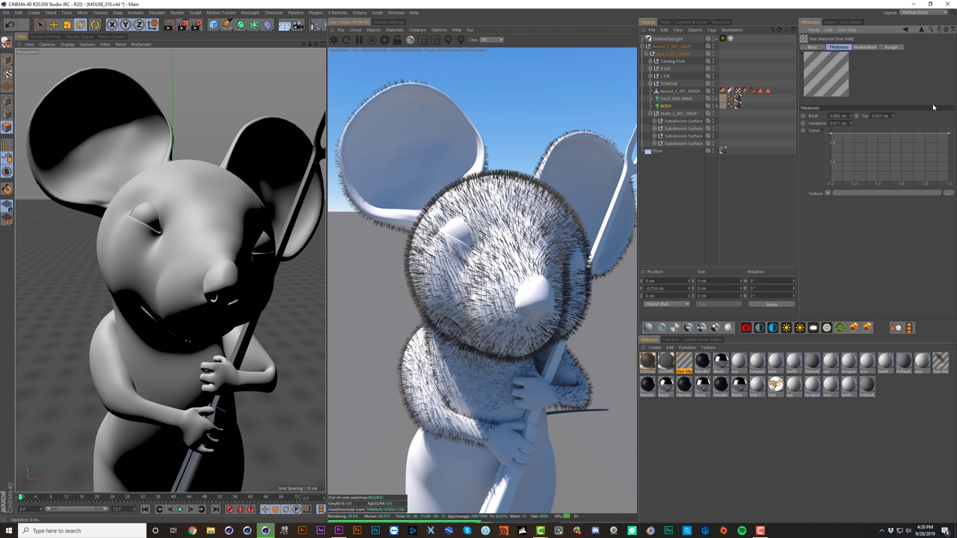
pyautogui.rightClick(851, 124)
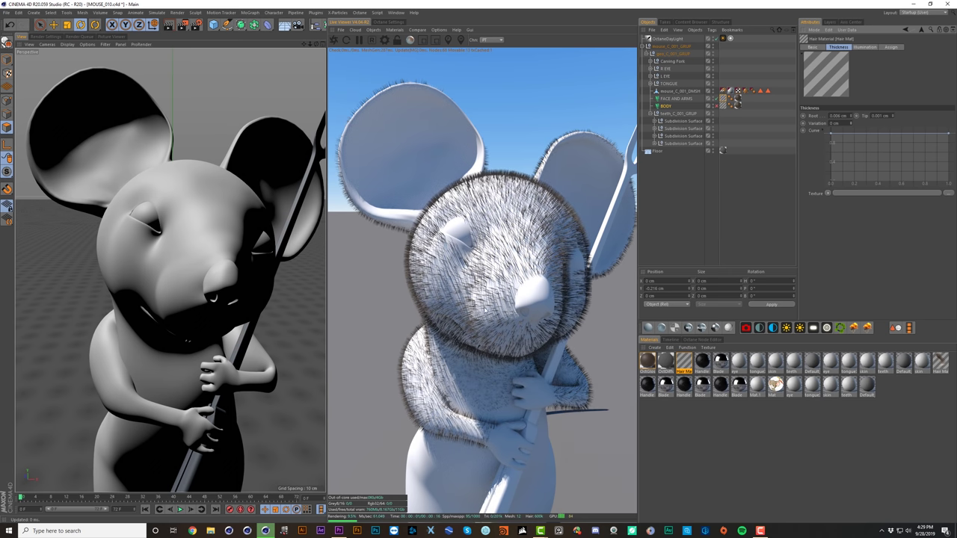
# Step: Enable the Scale channel of the FACE AND ARMS hair material and start an A/B comparison in the live render
pyautogui.click(813, 47)
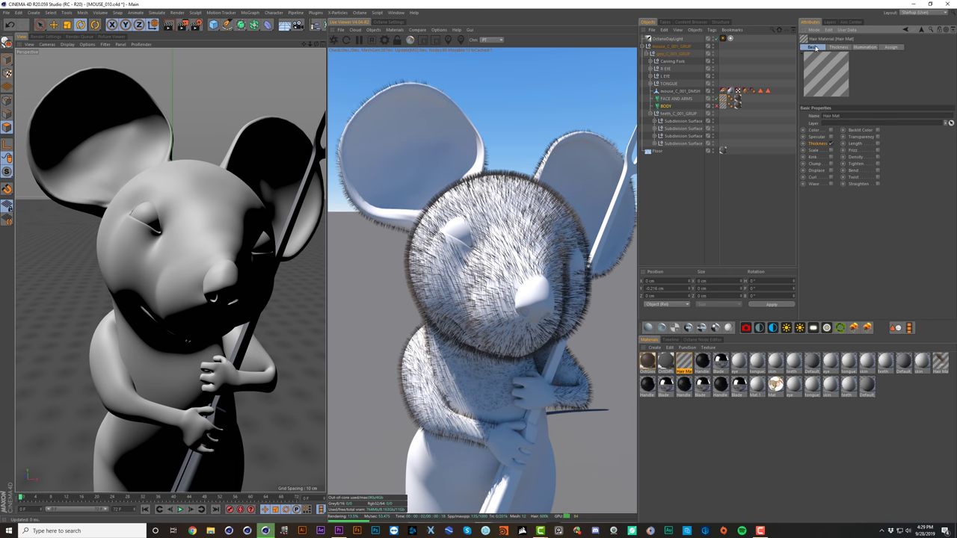
pyautogui.click(832, 150)
pyautogui.click(411, 38)
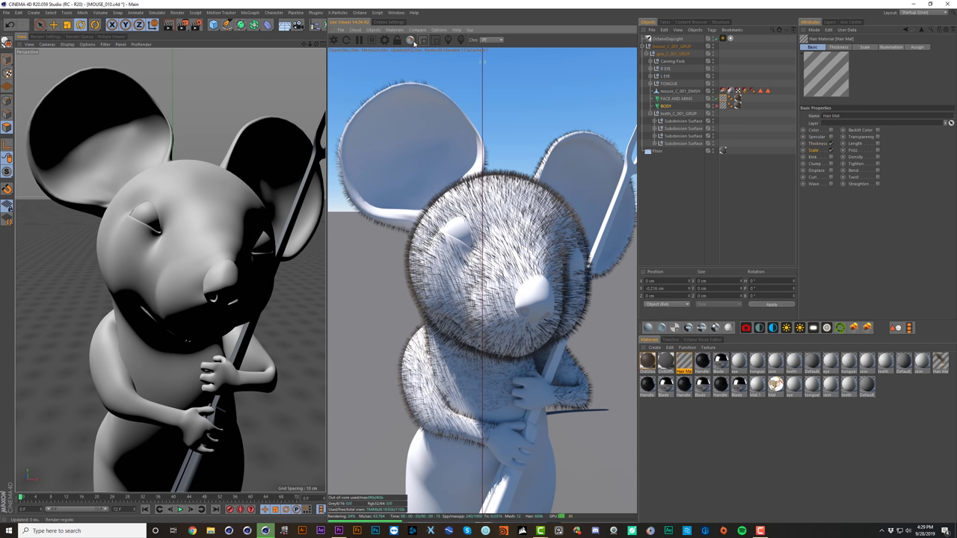
# Step: Examine the face and arm fur from several distances and angles beside the stored comparison image
pyautogui.scroll(5, 215, 193)
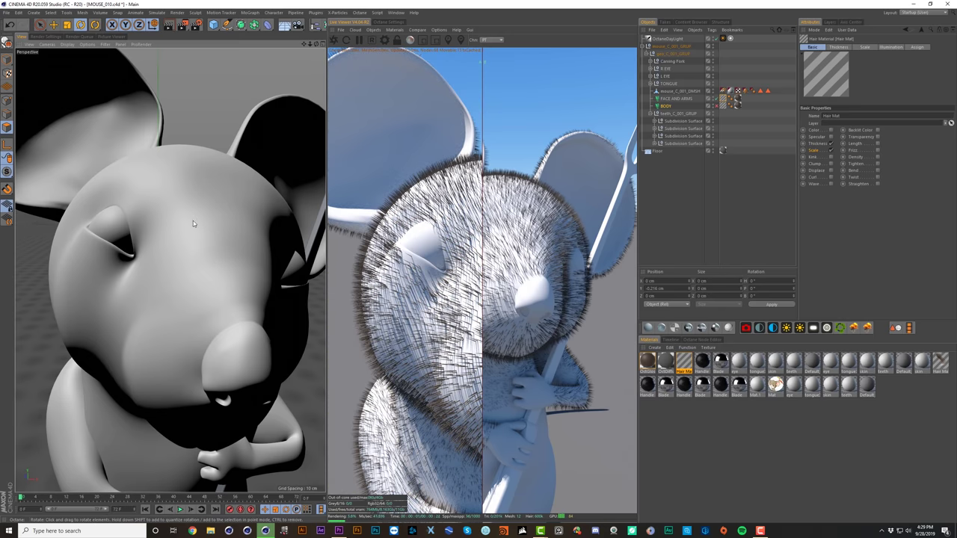
pyautogui.scroll(-4, 187, 240)
pyautogui.scroll(-5, 186, 248)
pyautogui.scroll(7, 171, 270)
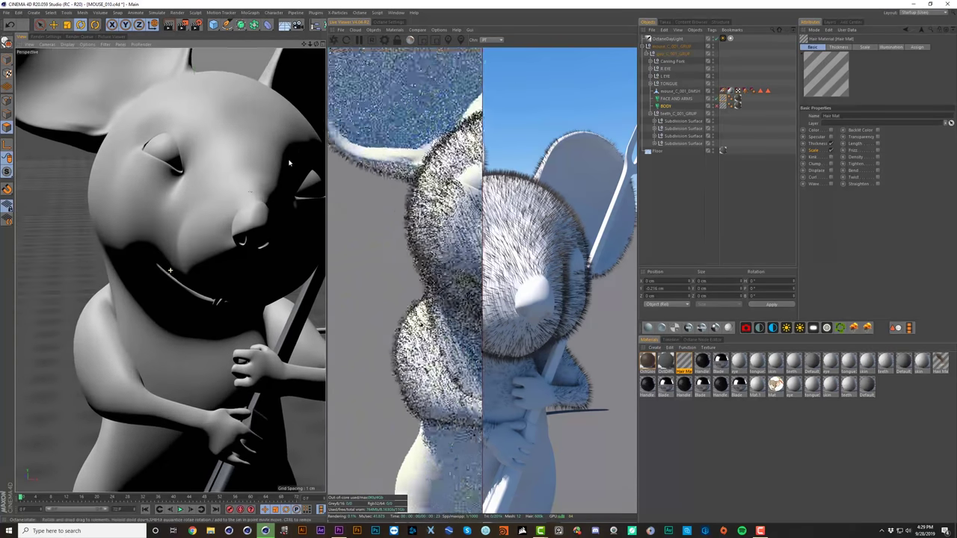
pyautogui.keyDown('alt'); pyautogui.moveTo(243, 202); pyautogui.dragTo(215, 252, button='middle'); pyautogui.keyUp('alt')
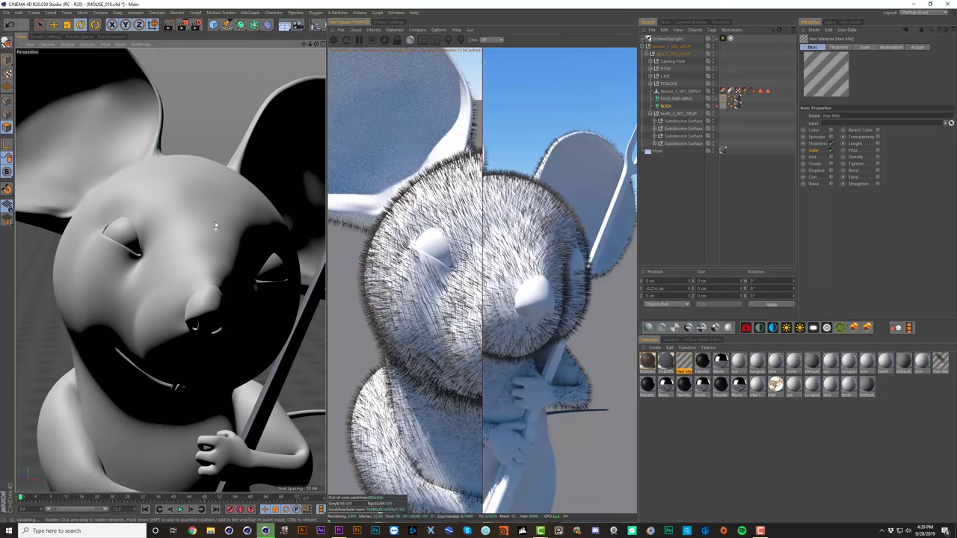
pyautogui.scroll(-5, 220, 221)
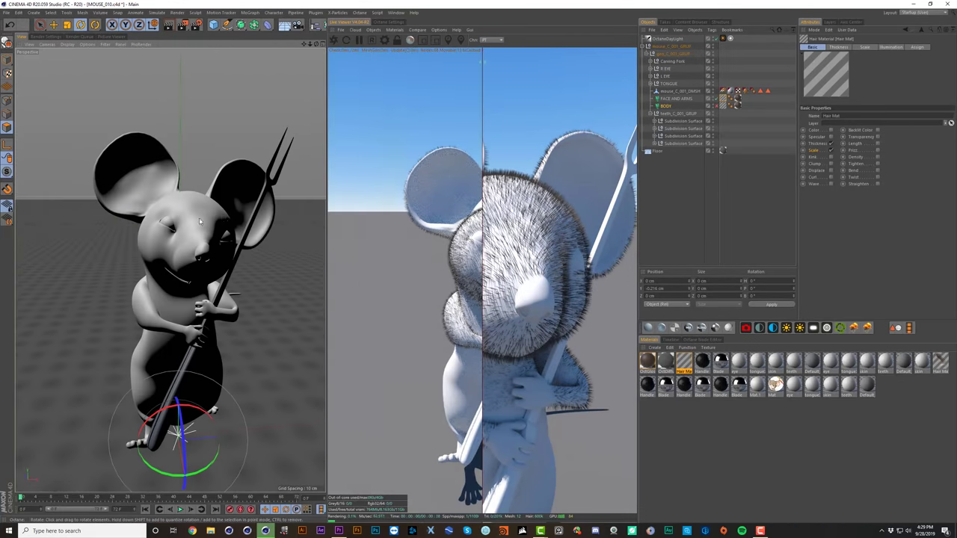
pyautogui.scroll(6, 222, 204)
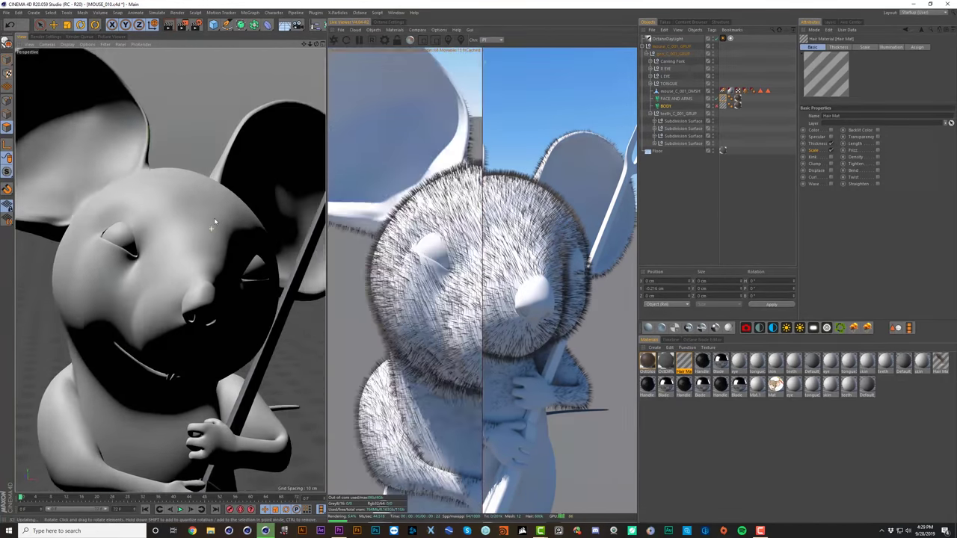
pyautogui.scroll(1, 177, 220)
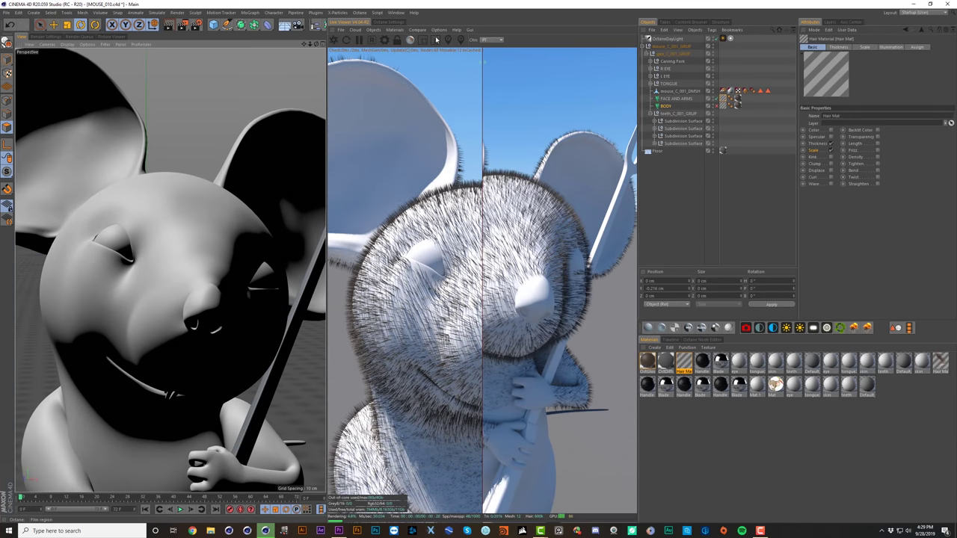
# Step: Restart the A/B comparison from the closer view and sweep its divider across the face to compare the fur
pyautogui.click(417, 30)
pyautogui.click(427, 48)
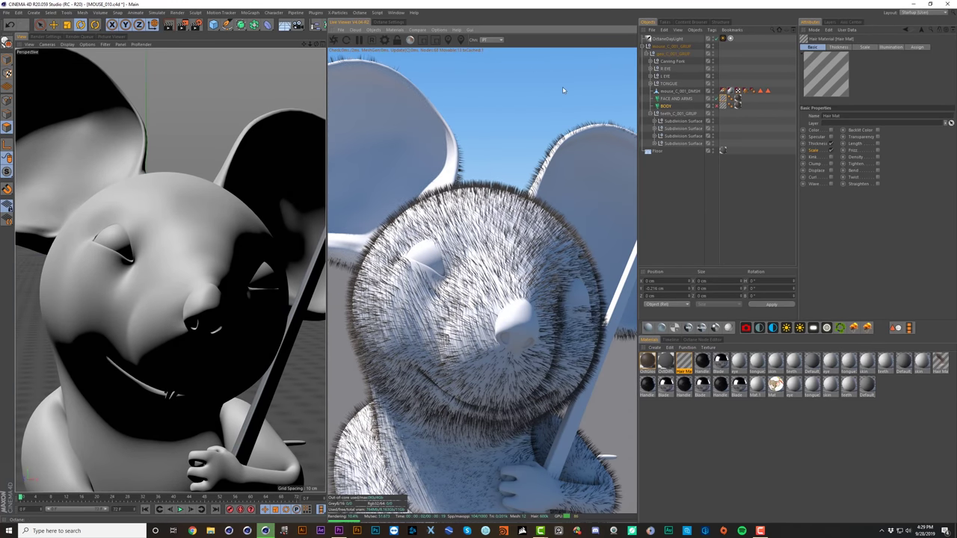
pyautogui.click(422, 40)
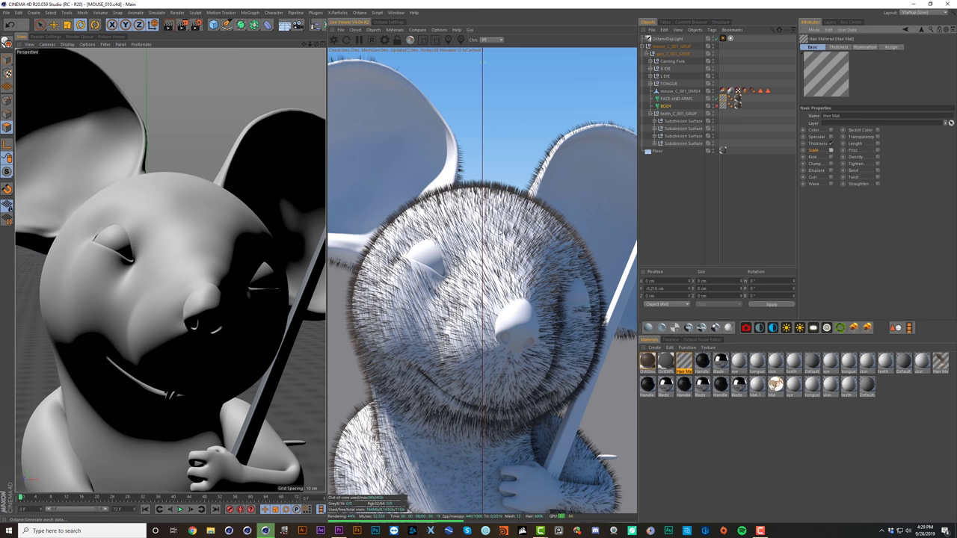
pyautogui.moveTo(482, 256); pyautogui.dragTo(425, 170)
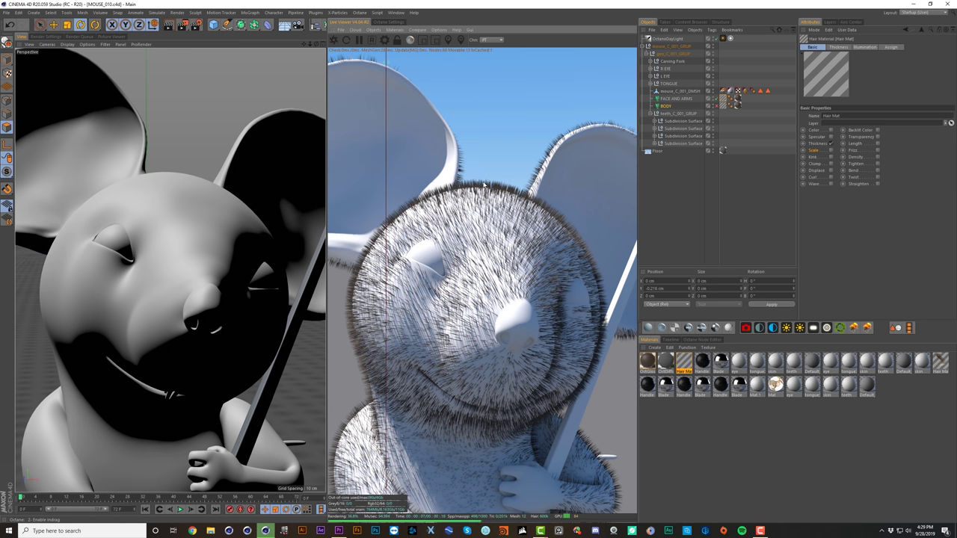
# Step: Set the FACE AND ARMS hair material's Scale to 500% with 100% variation
pyautogui.click(865, 47)
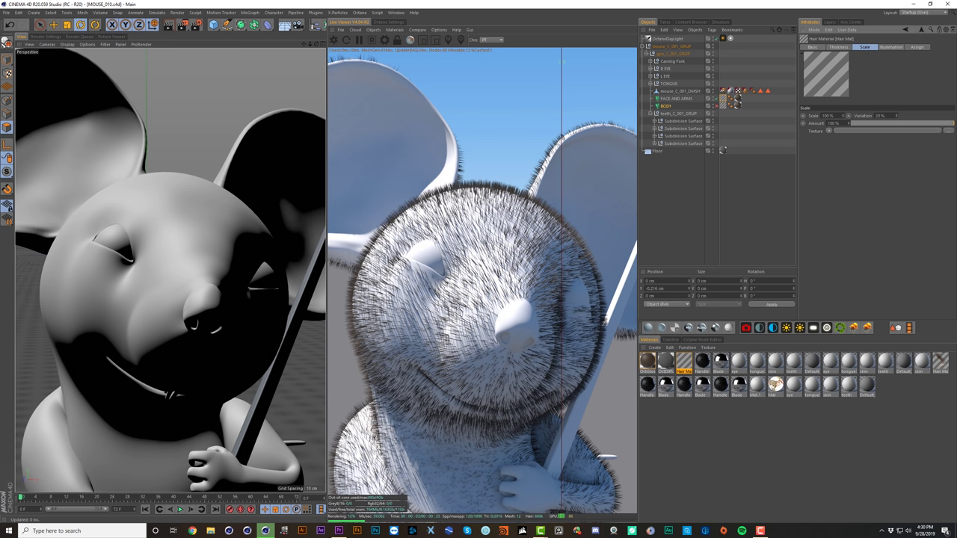
pyautogui.doubleClick(828, 116)
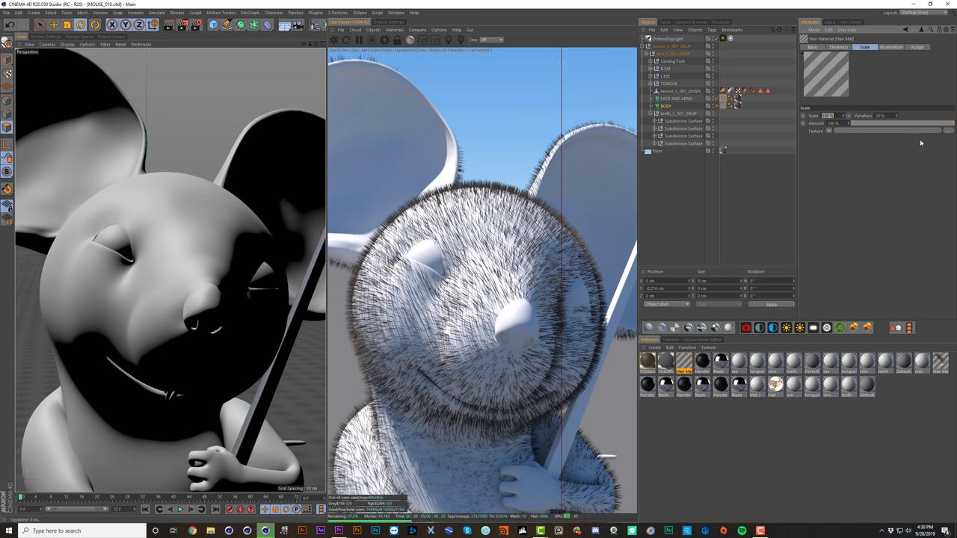
pyautogui.write('100')
pyautogui.press('Return')
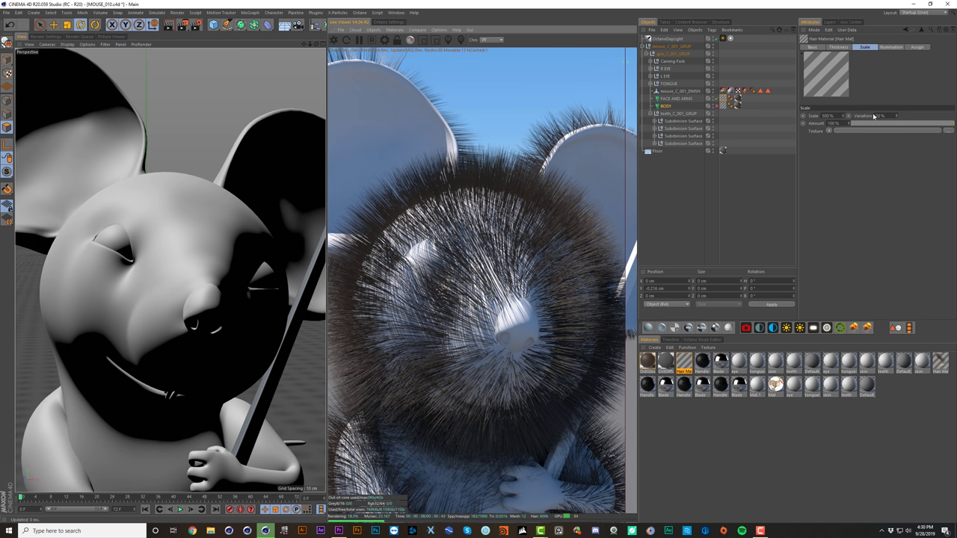
pyautogui.click(875, 116)
pyautogui.write('100')
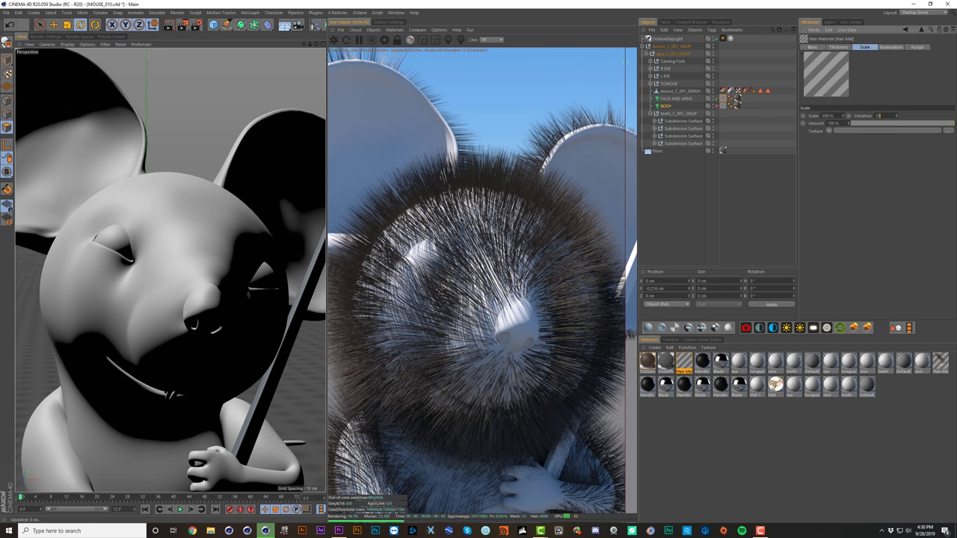
pyautogui.press('Return')
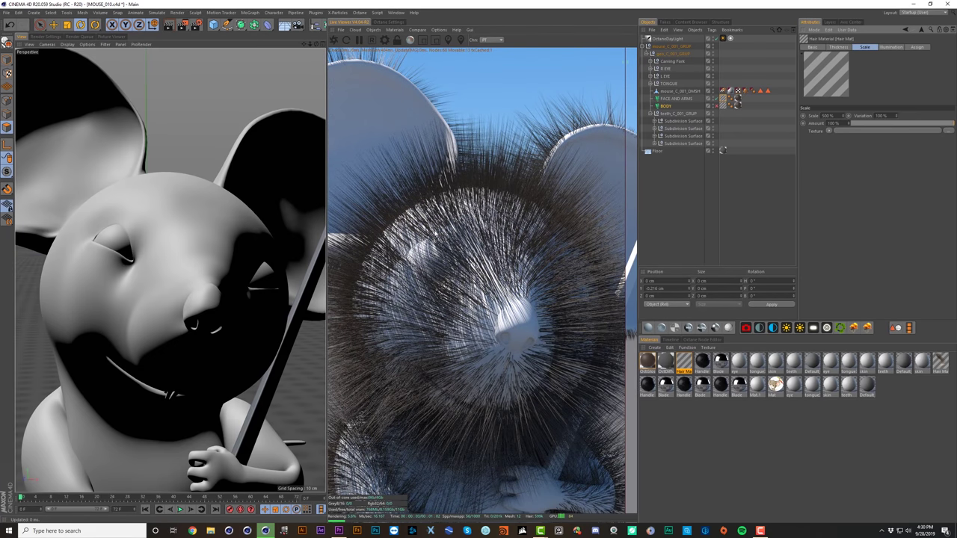
# Step: Set the FACE AND ARMS hair material's Scale to 100% with 50% variation
pyautogui.doubleClick(831, 115)
pyautogui.write('100')
pyautogui.press('Tab')
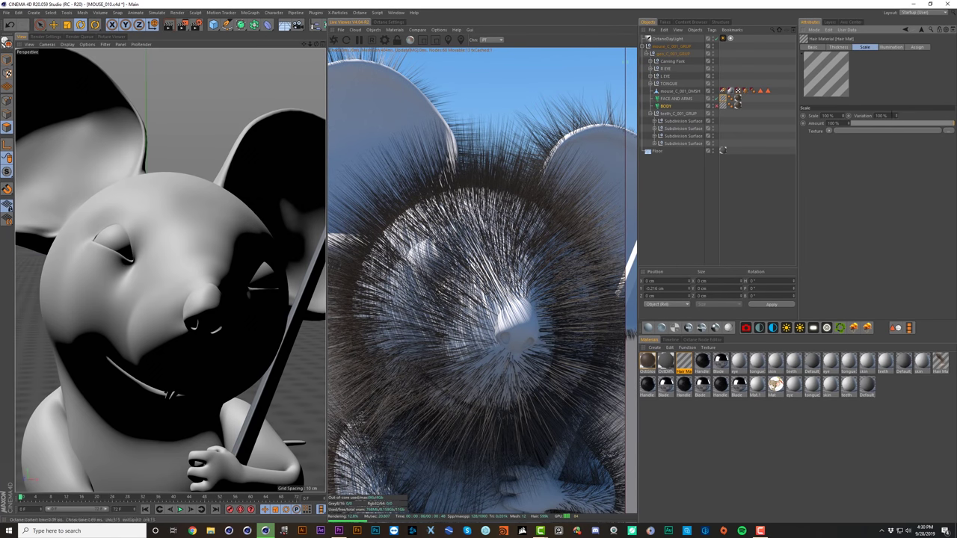
pyautogui.write('20')
pyautogui.press('Return')
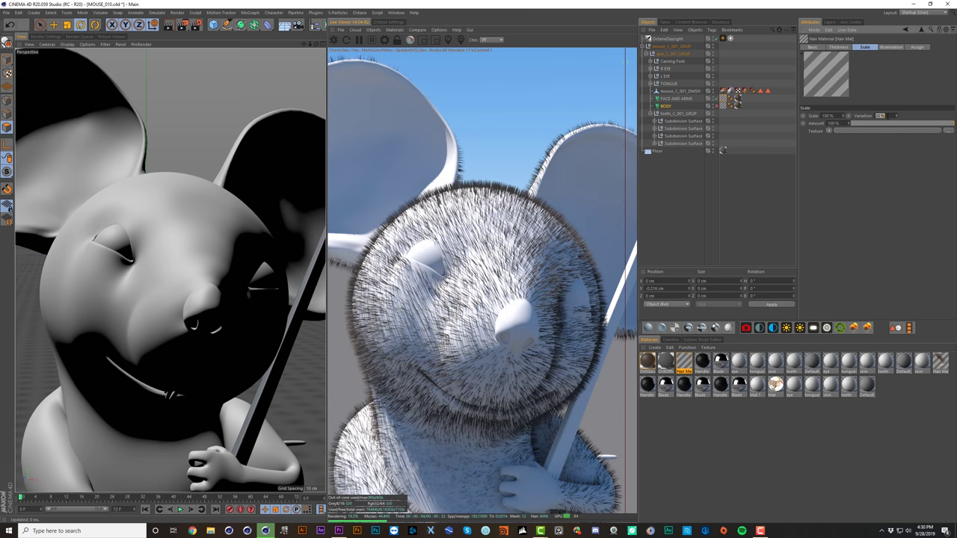
pyautogui.write('50')
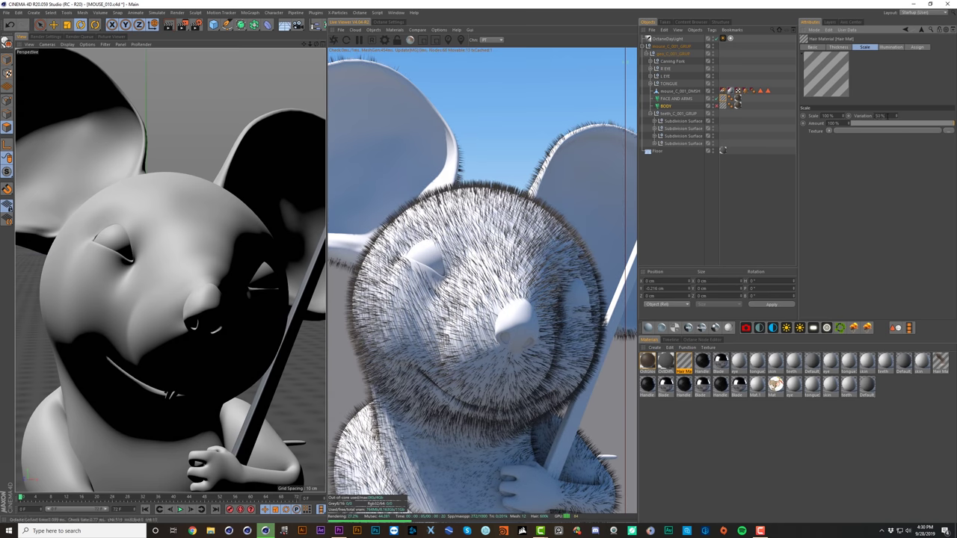
pyautogui.press('Return')
# Step: Return to the hair material's basic properties and store the current live render in the comparison buffer
pyautogui.click(813, 48)
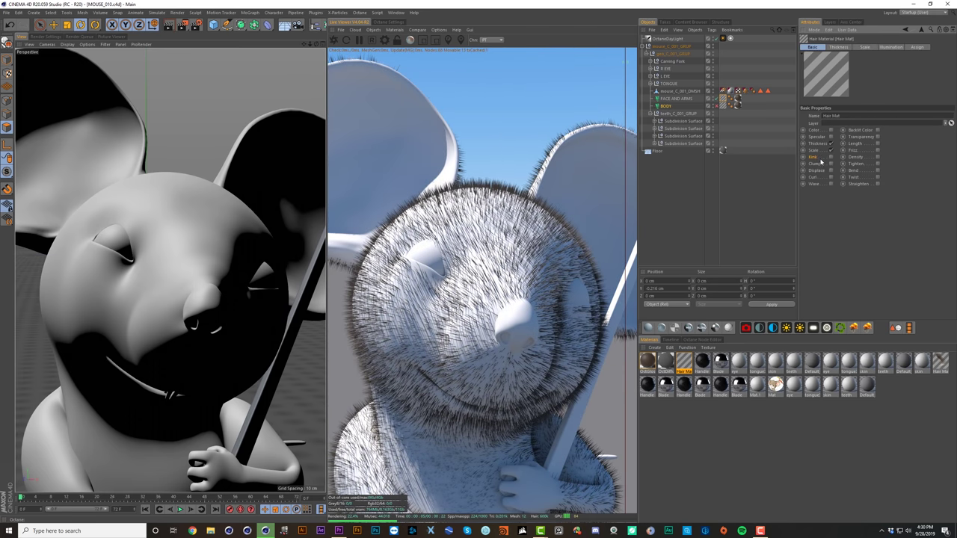
pyautogui.click(418, 30)
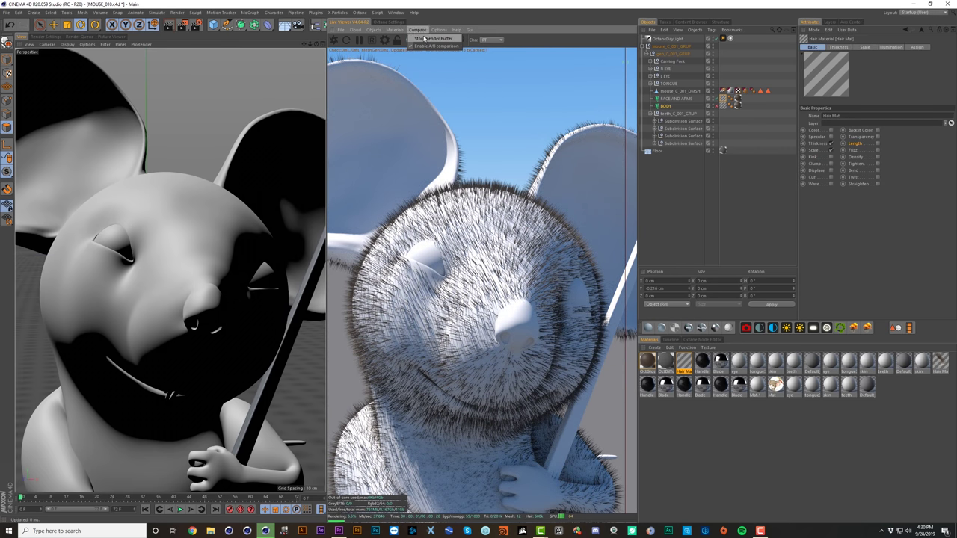
pyautogui.click(424, 38)
# Step: Set the FACE AND ARMS hair object's hair count to 1000000
pyautogui.click(677, 99)
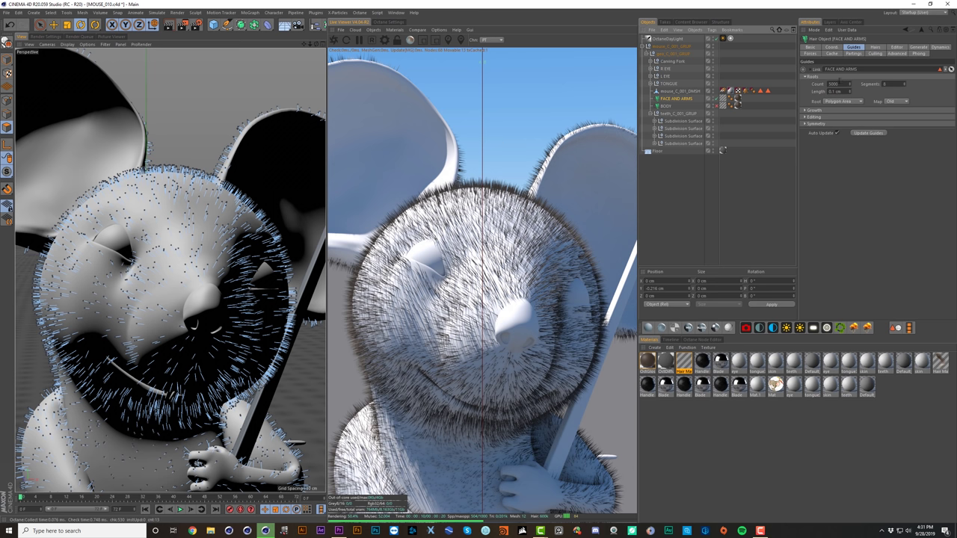
pyautogui.click(875, 48)
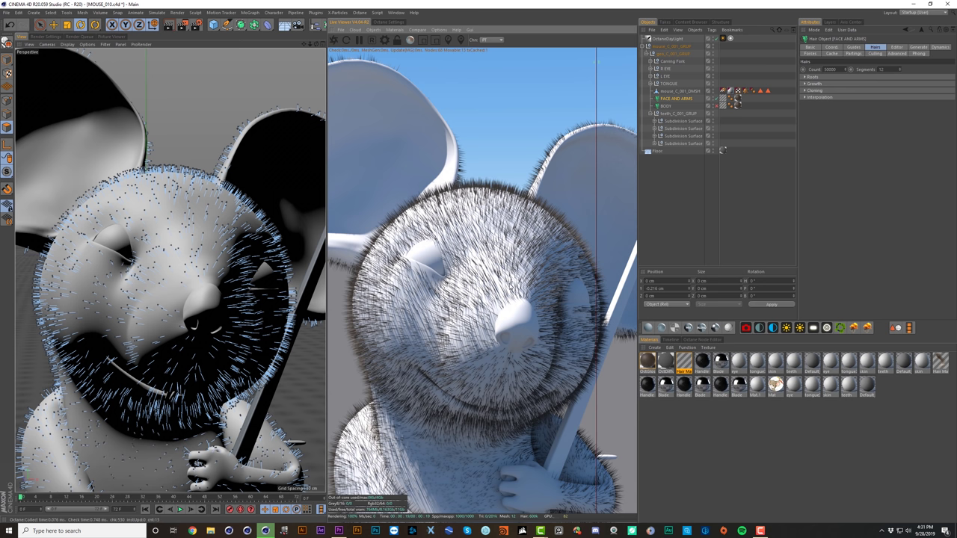
pyautogui.click(830, 69)
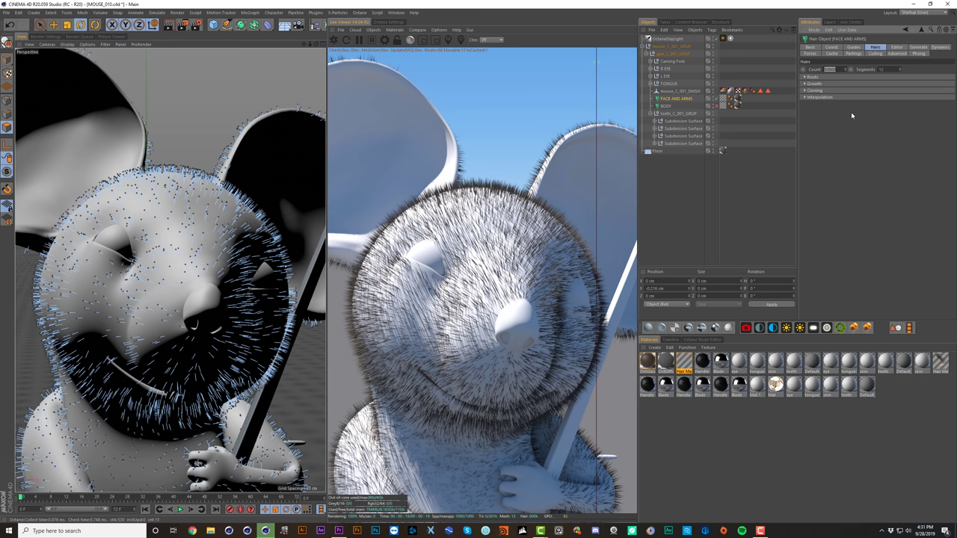
pyautogui.write('1000000')
pyautogui.press('Return')
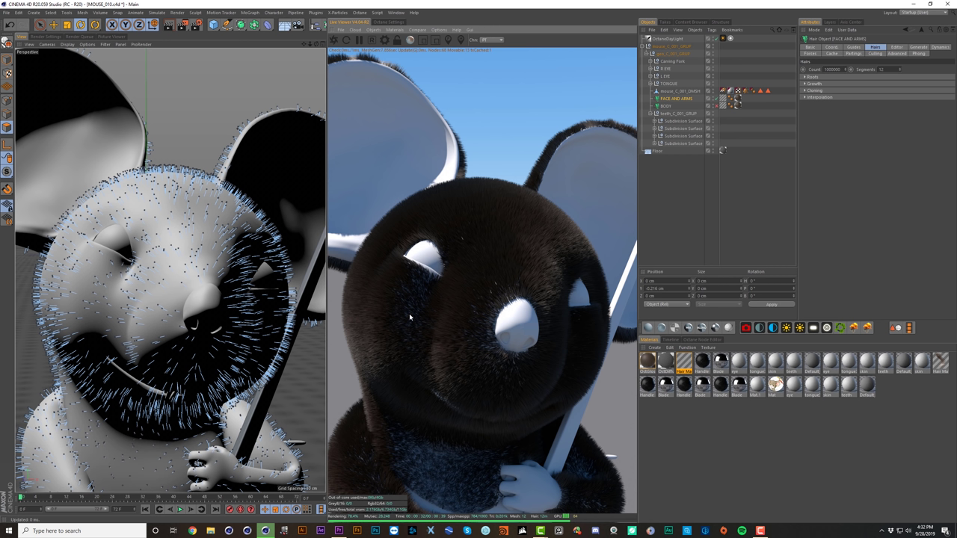
# Step: Enable the Length channel of the FACE AND ARMS hair material
pyautogui.doubleClick(723, 99)
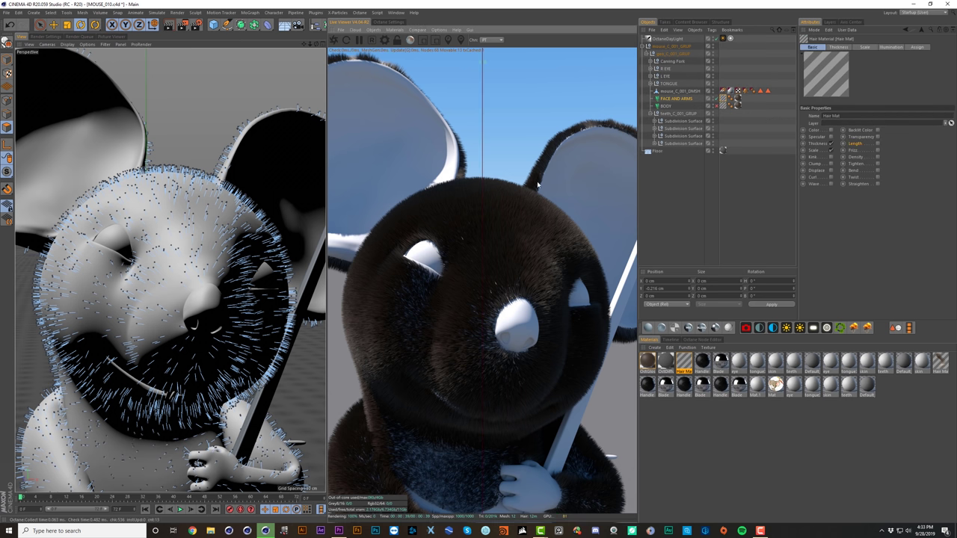
pyautogui.click(879, 144)
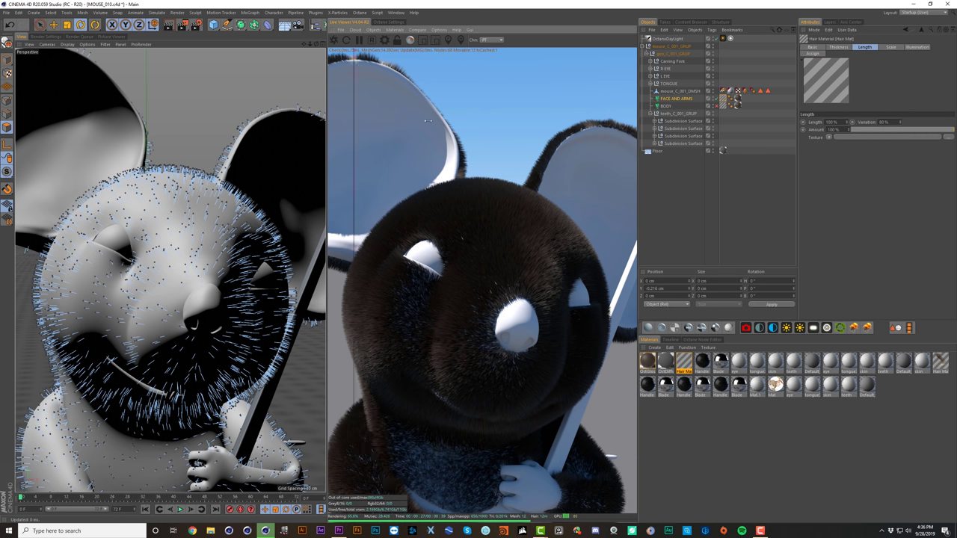
pyautogui.click(812, 47)
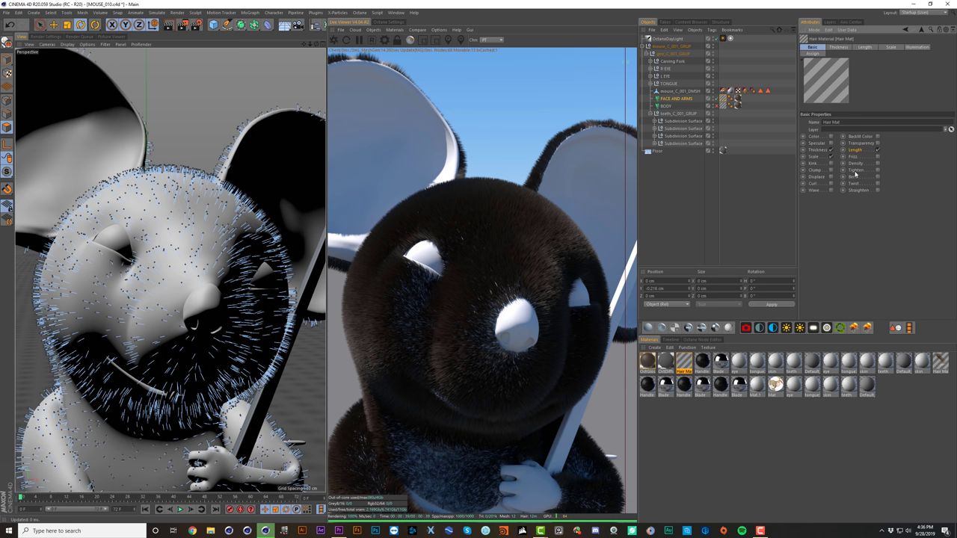
# Step: Enable the hair material's Bend channel and set Bend to 30% with 30% variation
pyautogui.click(878, 176)
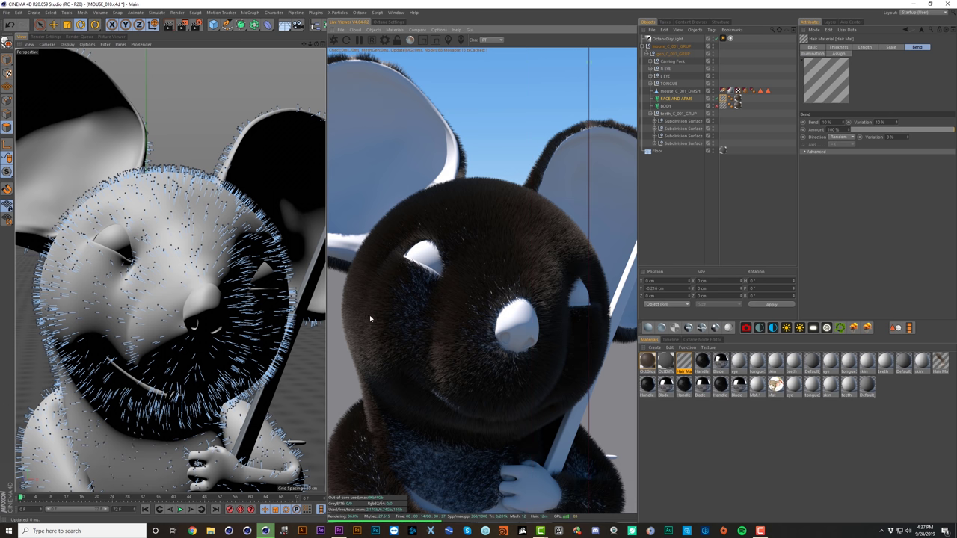
pyautogui.doubleClick(829, 122)
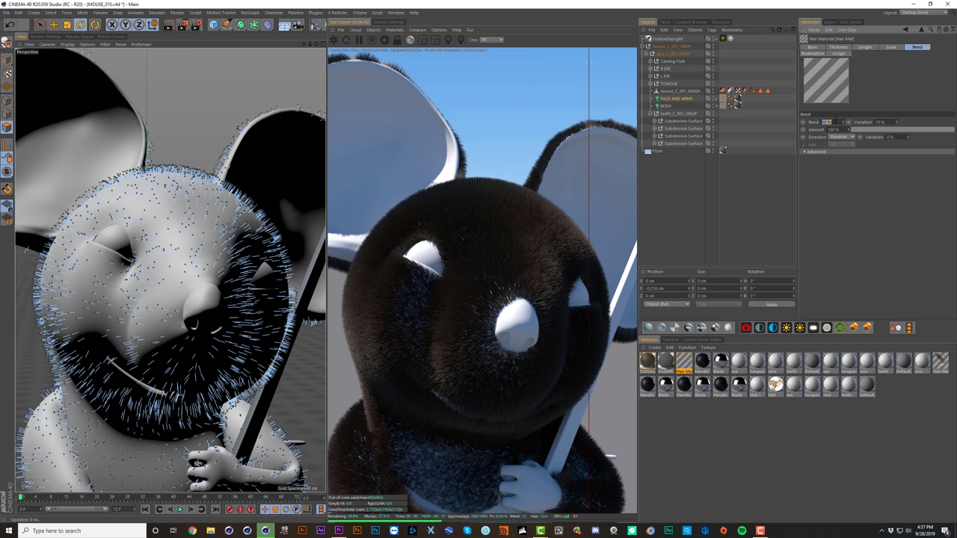
pyautogui.press('BackSpace')
pyautogui.doubleClick(880, 122)
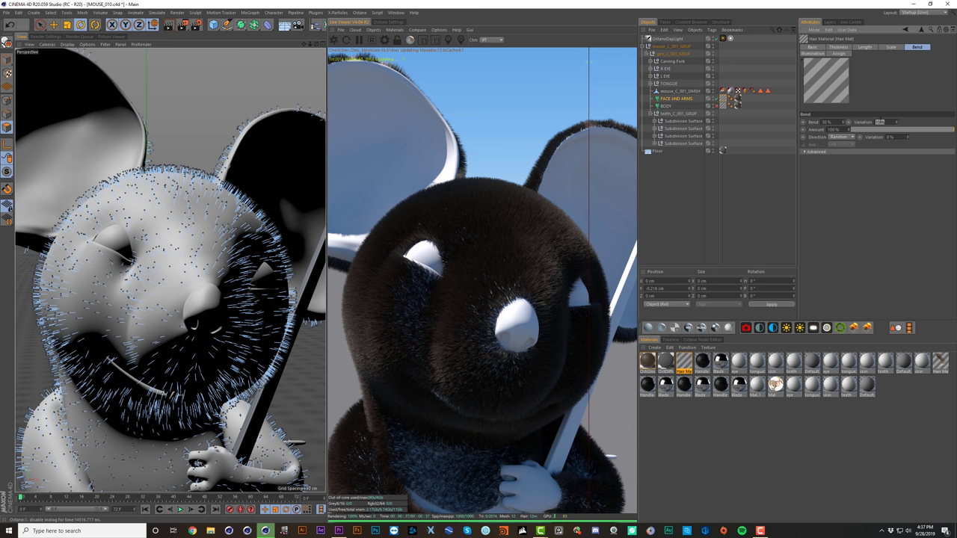
pyautogui.write('30')
pyautogui.press('Return')
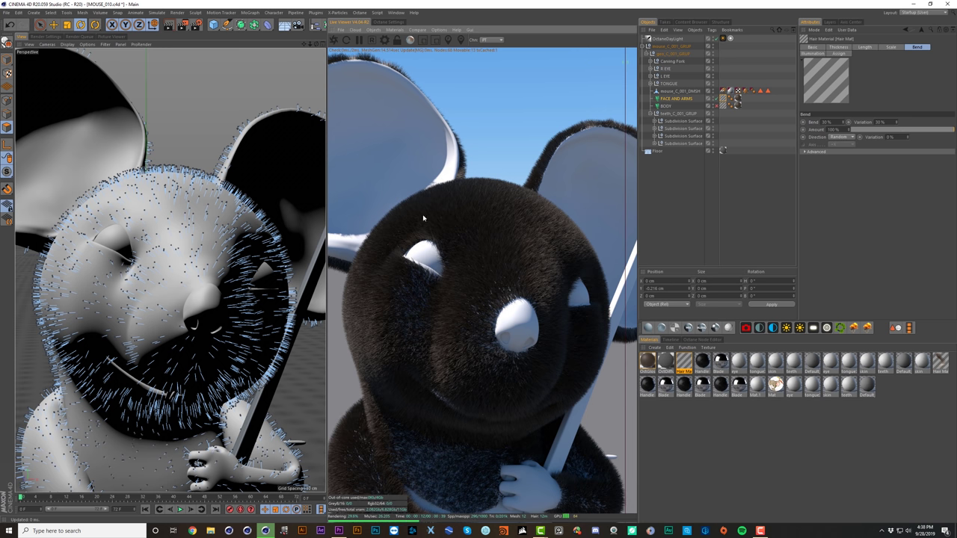
# Step: Enable the hair material's Tighten channel and compare the fur with the stored render using the A/B divider
pyautogui.click(813, 46)
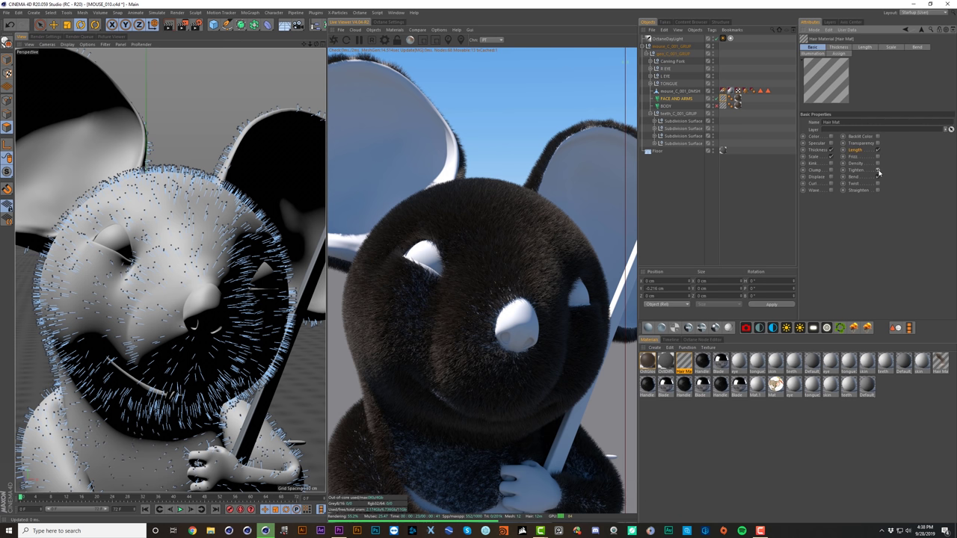
pyautogui.click(878, 171)
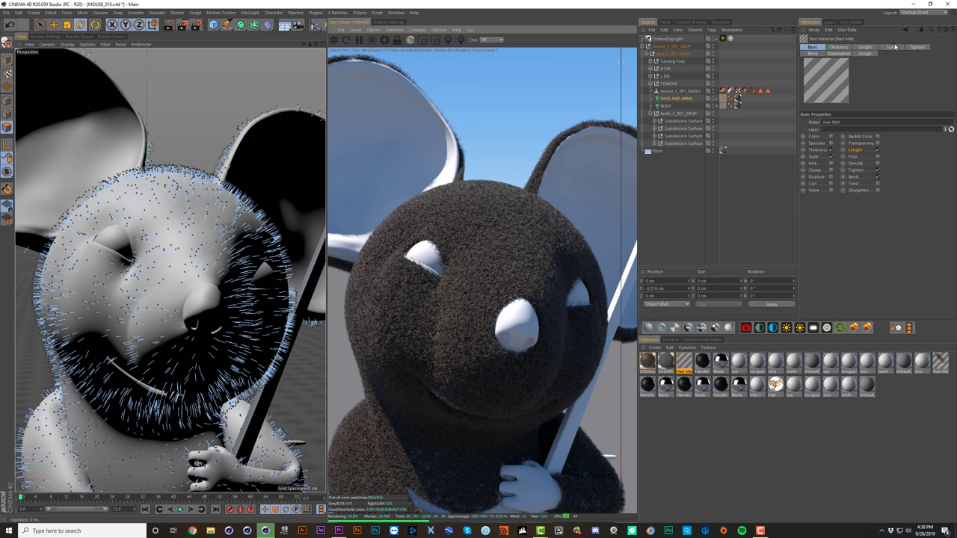
pyautogui.click(917, 48)
pyautogui.doubleClick(833, 122)
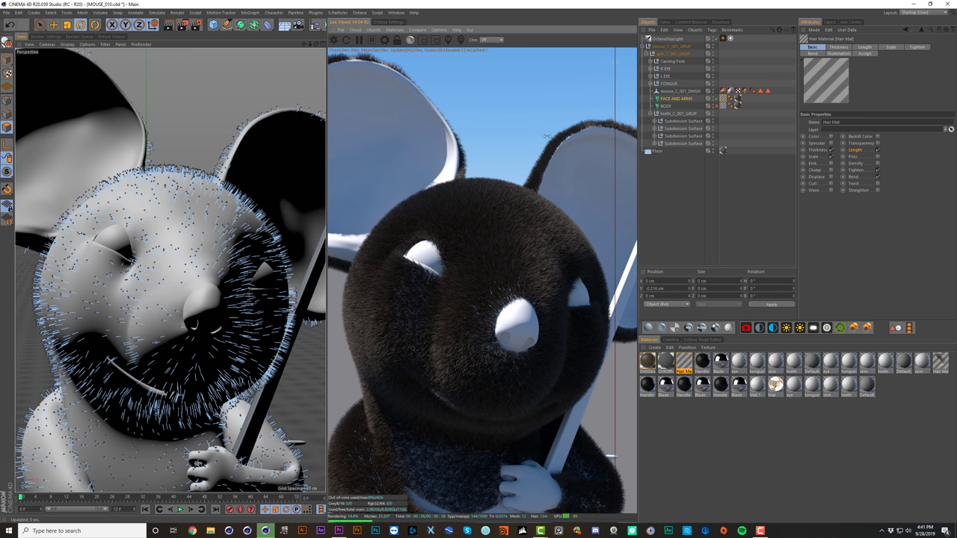
pyautogui.moveTo(615, 136)
pyautogui.mouseDown()
pyautogui.moveTo(360, 135)
pyautogui.moveTo(651, 138)
pyautogui.moveTo(351, 118)
pyautogui.moveTo(632, 135)
pyautogui.mouseUp()
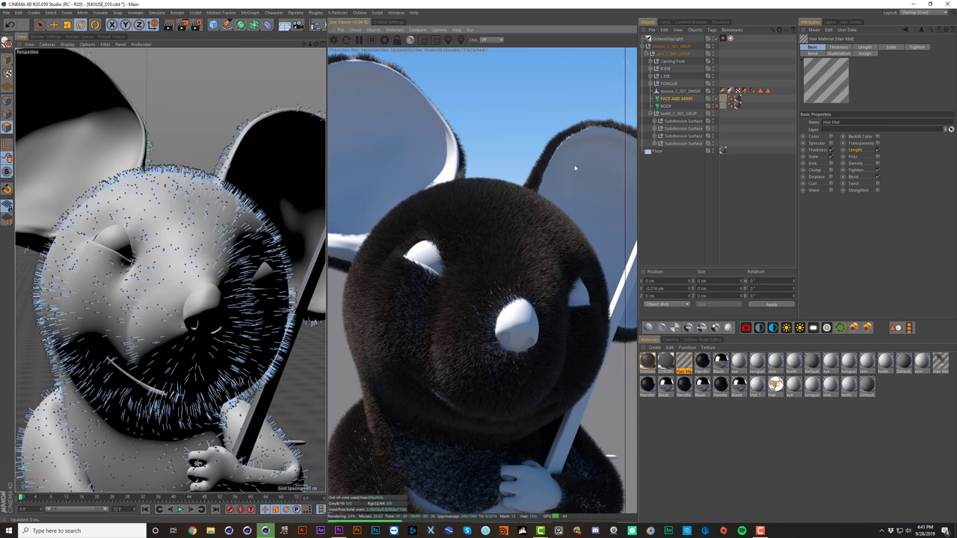
# Step: Enable the hair material's Clump channel and set its clumping Limit to 90
pyautogui.click(830, 170)
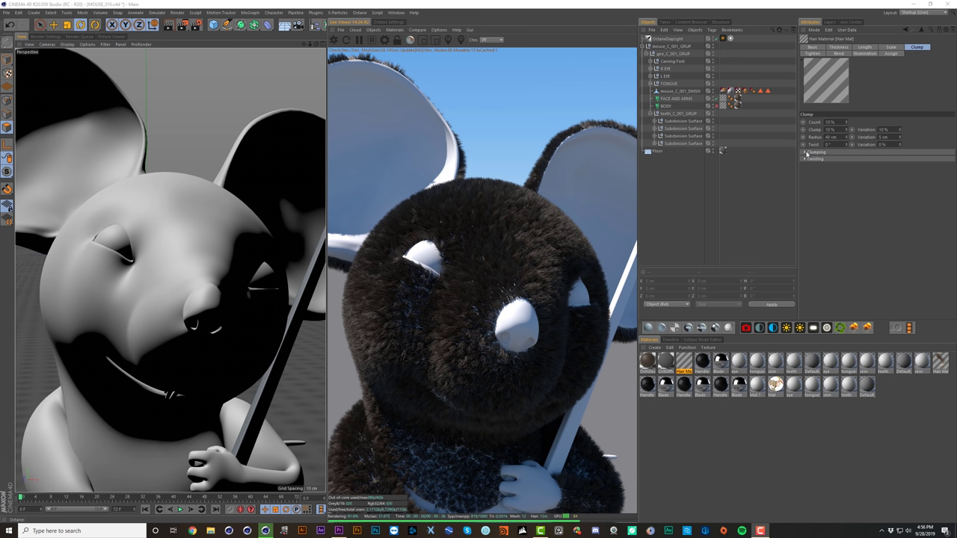
pyautogui.click(807, 153)
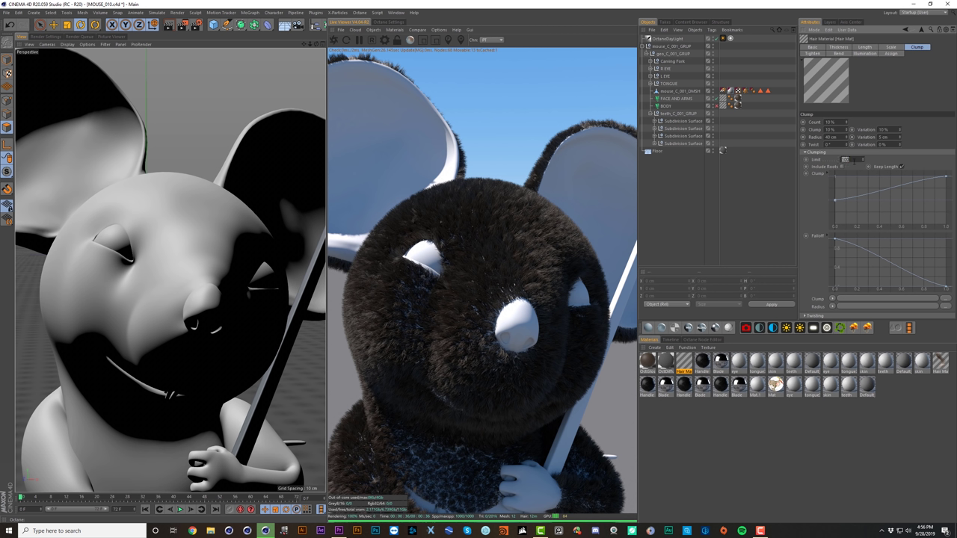
pyautogui.write('90')
pyautogui.press('Return')
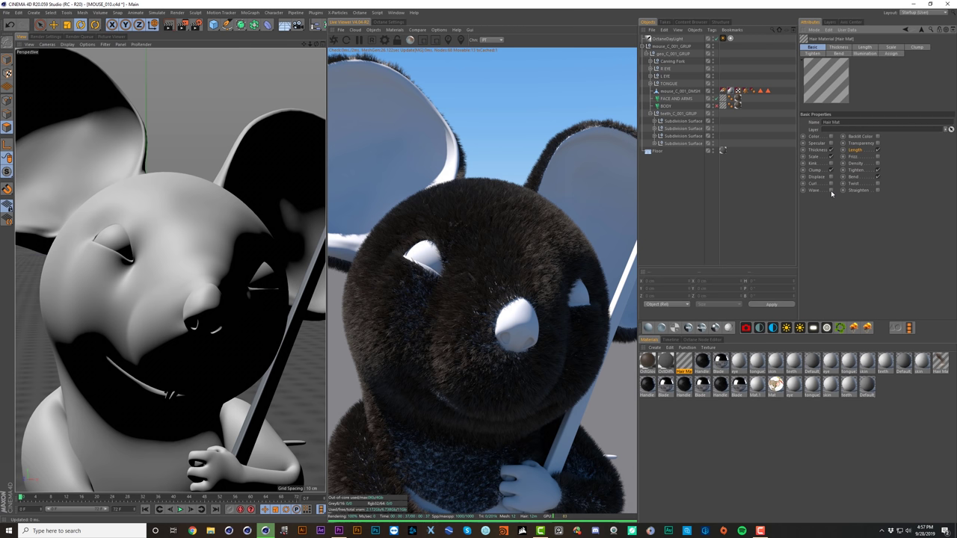
# Step: Try the hair material's Wave channel, switching it off and on again to compare the fur
pyautogui.click(831, 191)
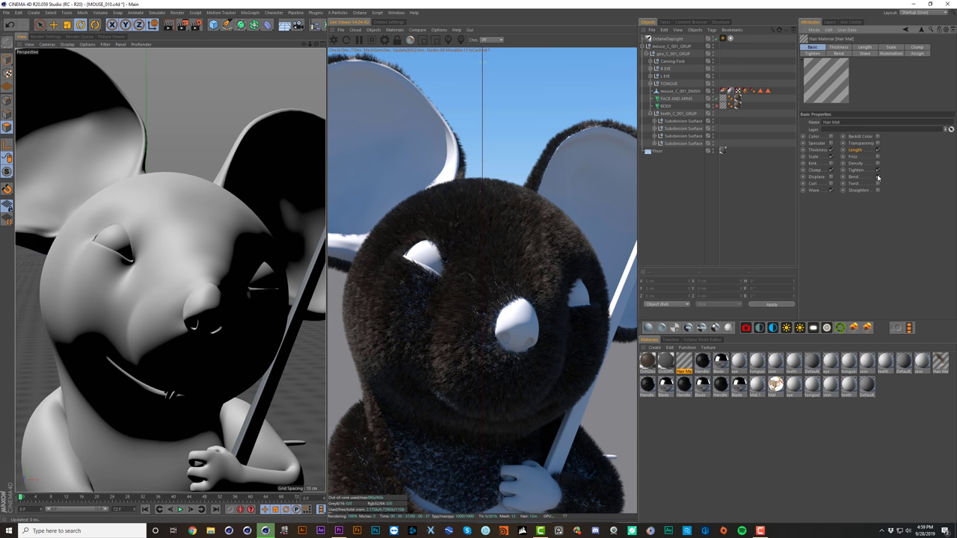
pyautogui.click(831, 190)
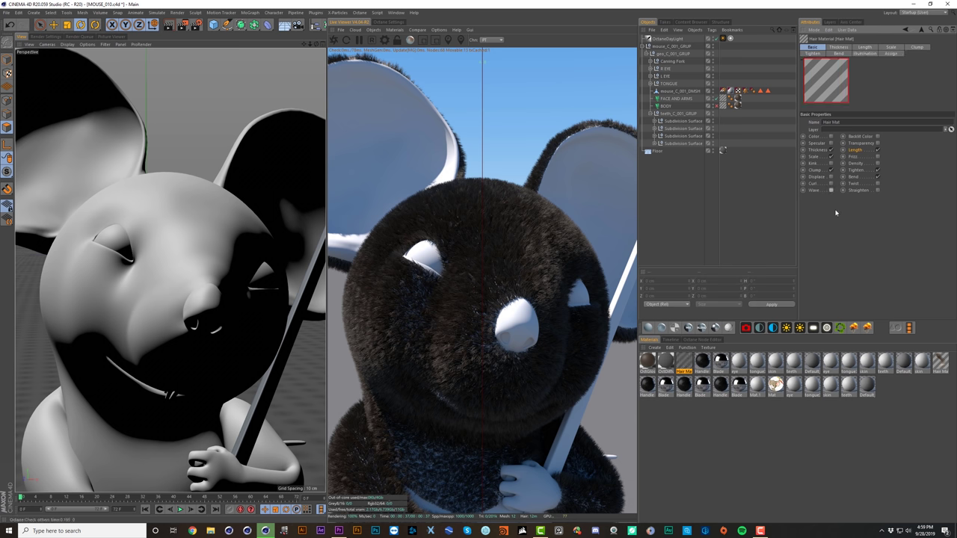
pyautogui.click(831, 190)
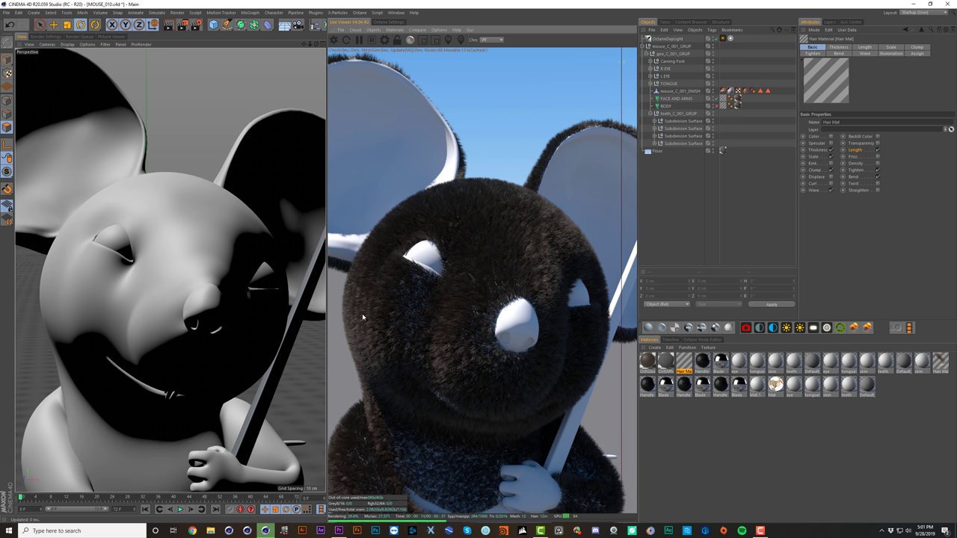
# Step: Switch to the browser to view mowed-lawn pattern images as a wave reference, and return to Cinema 4D
pyautogui.hotkey('alt', 'Tab')
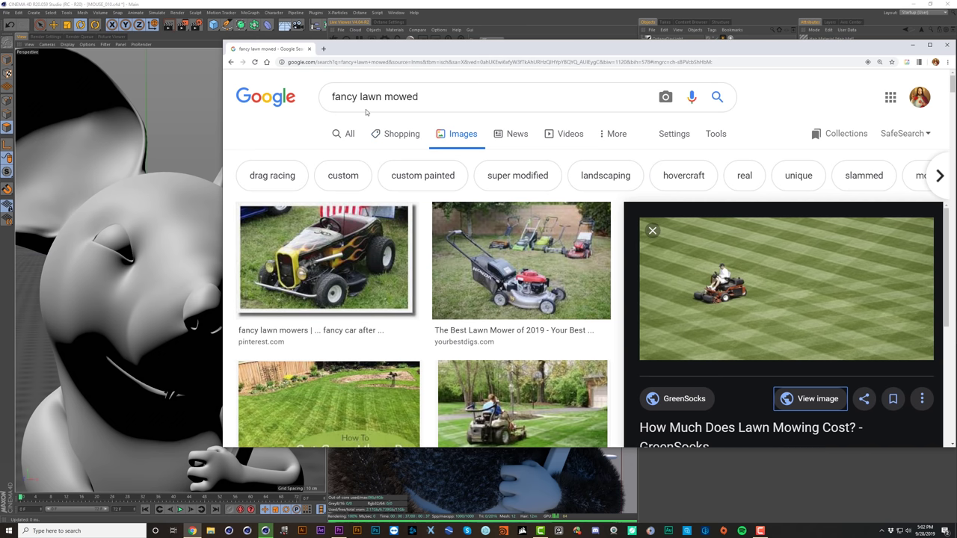
pyautogui.scroll(-10, 438, 272)
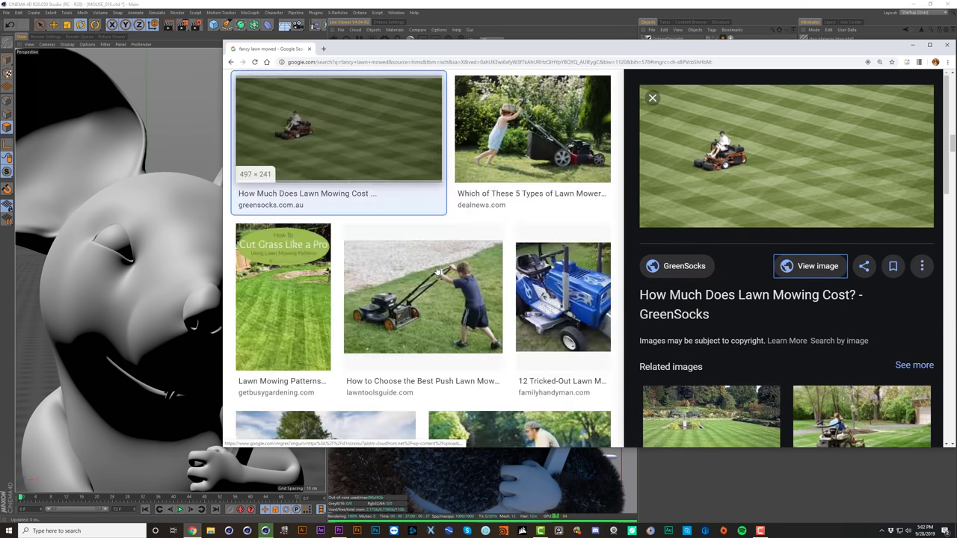
pyautogui.hotkey('alt', 'Tab')
# Step: Try Wave with X Scale 100% and Y Scale 200%, and compare the fur with the A/B divider
pyautogui.click(865, 54)
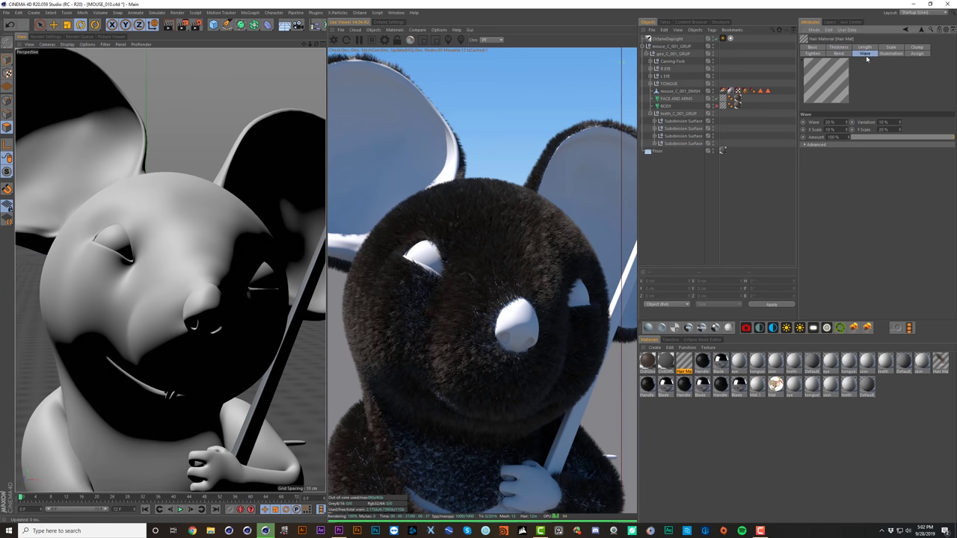
pyautogui.doubleClick(842, 129)
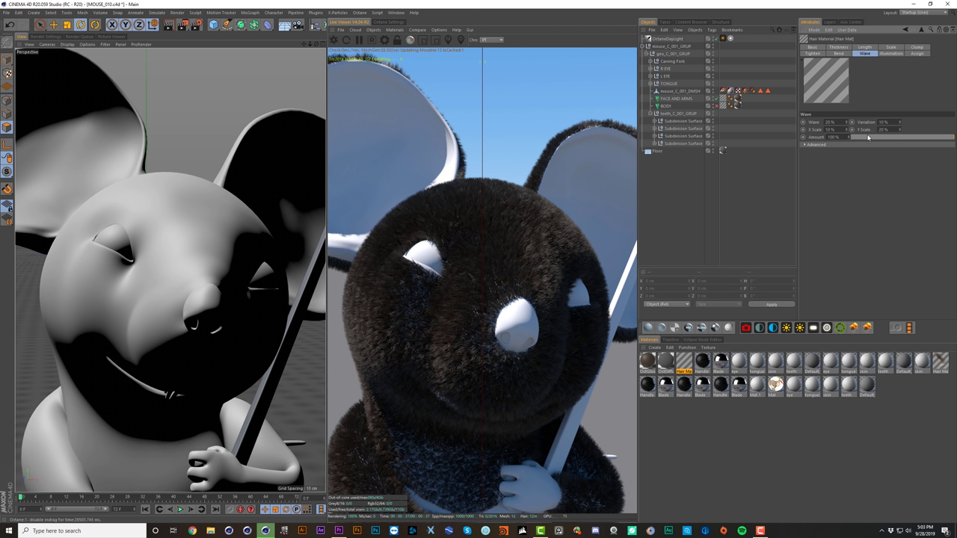
pyautogui.write('0')
pyautogui.press('Return')
pyautogui.click(884, 130)
pyautogui.write('21')
pyautogui.press('Return')
pyautogui.write('200')
pyautogui.press('Return')
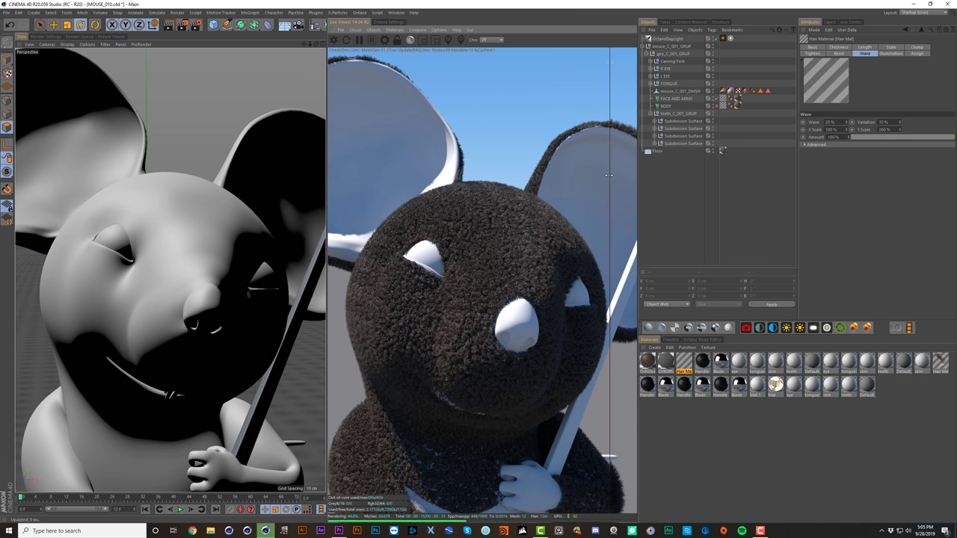
pyautogui.moveTo(610, 167)
pyautogui.mouseDown()
pyautogui.moveTo(415, 167)
pyautogui.moveTo(620, 167)
pyautogui.mouseUp()
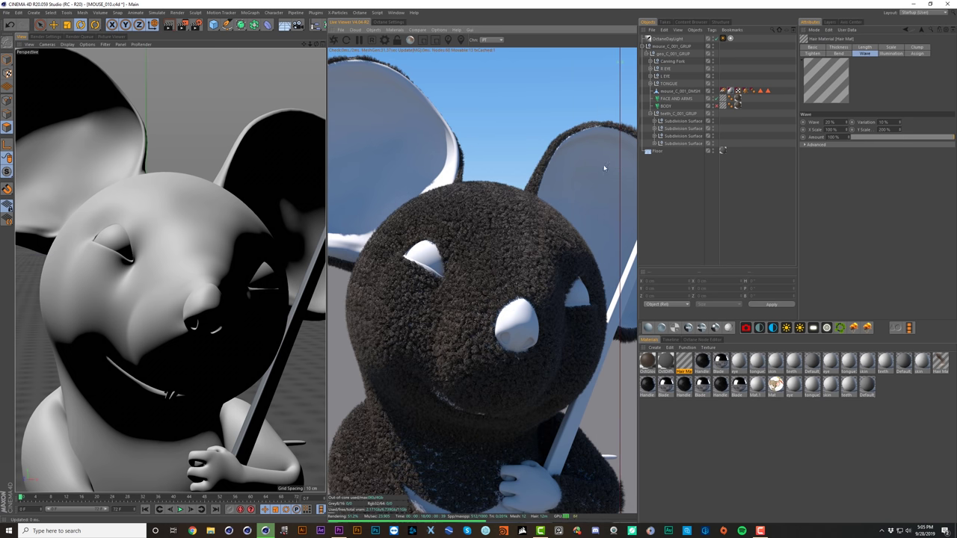
# Step: Disable the hair material's Wave channel, enable the Frizz channel and set its Frizz strength to 5%
pyautogui.click(813, 47)
pyautogui.click(830, 190)
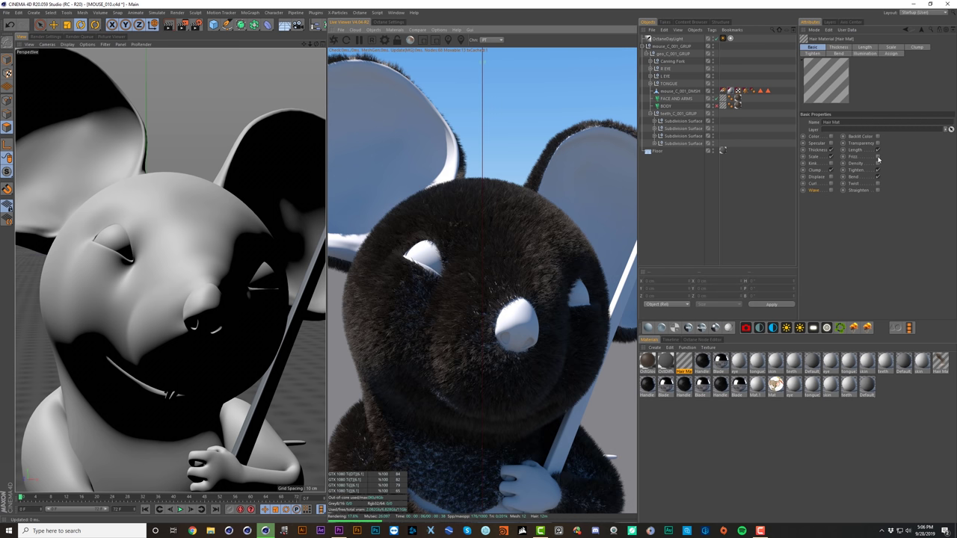
pyautogui.click(877, 157)
pyautogui.click(917, 47)
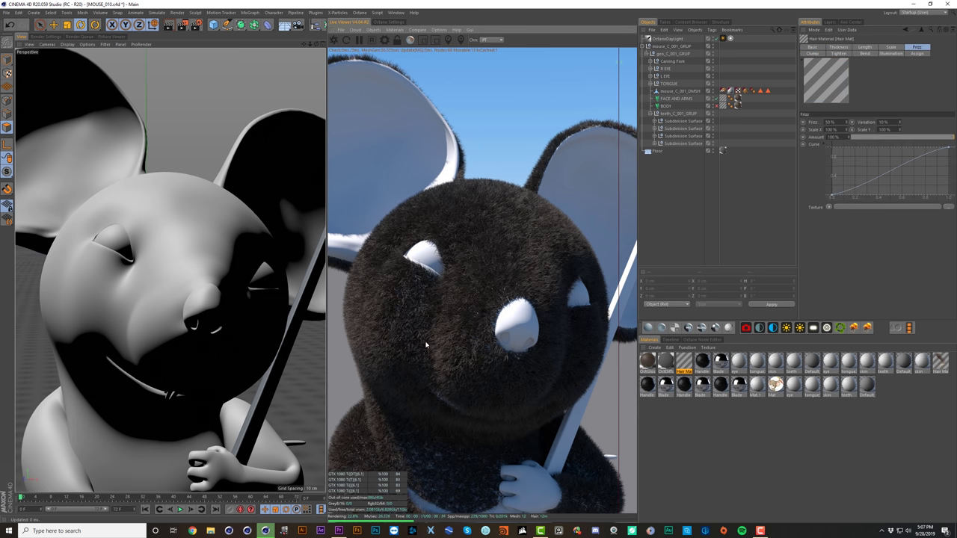
pyautogui.doubleClick(830, 122)
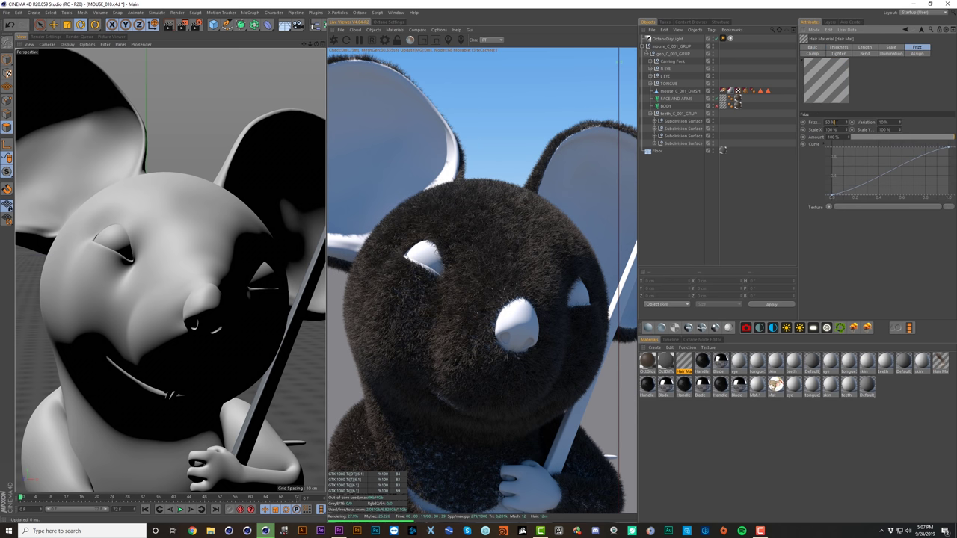
pyautogui.write('5')
pyautogui.click(844, 259)
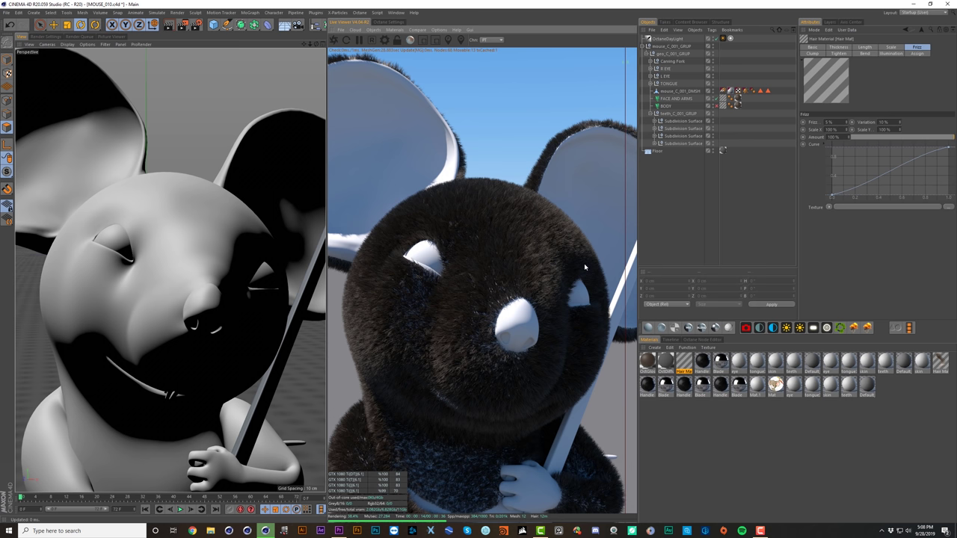
# Step: Try the hair material's Kink channel on the fur and switch it back off
pyautogui.click(821, 48)
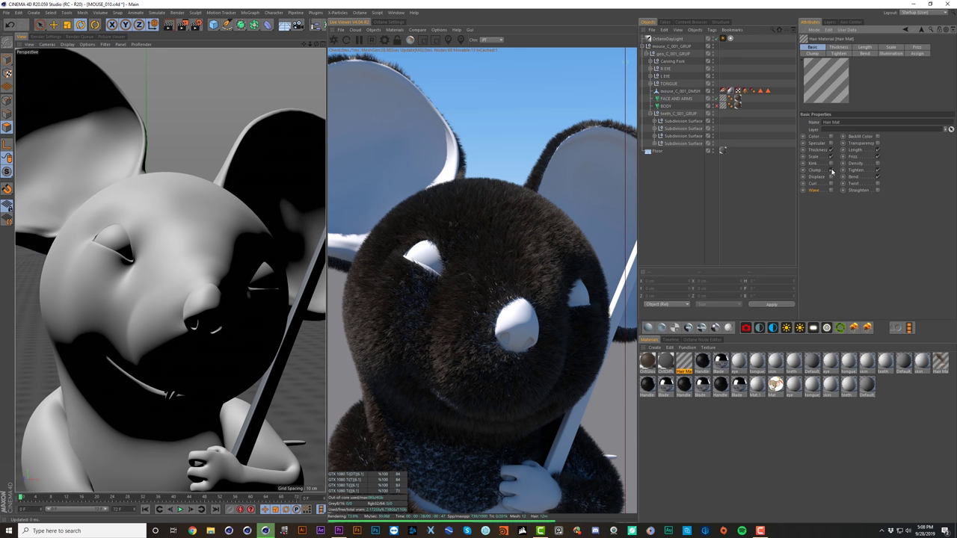
pyautogui.click(831, 164)
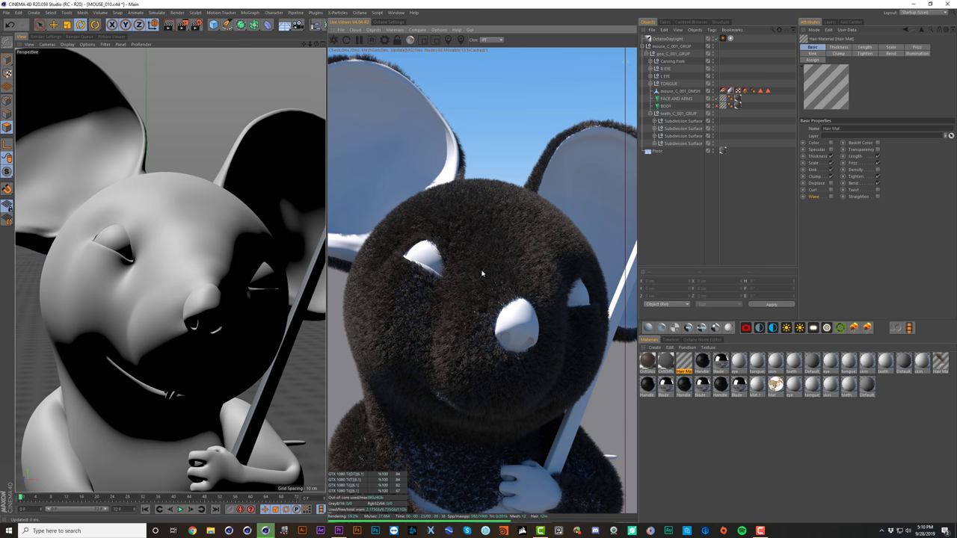
pyautogui.click(831, 170)
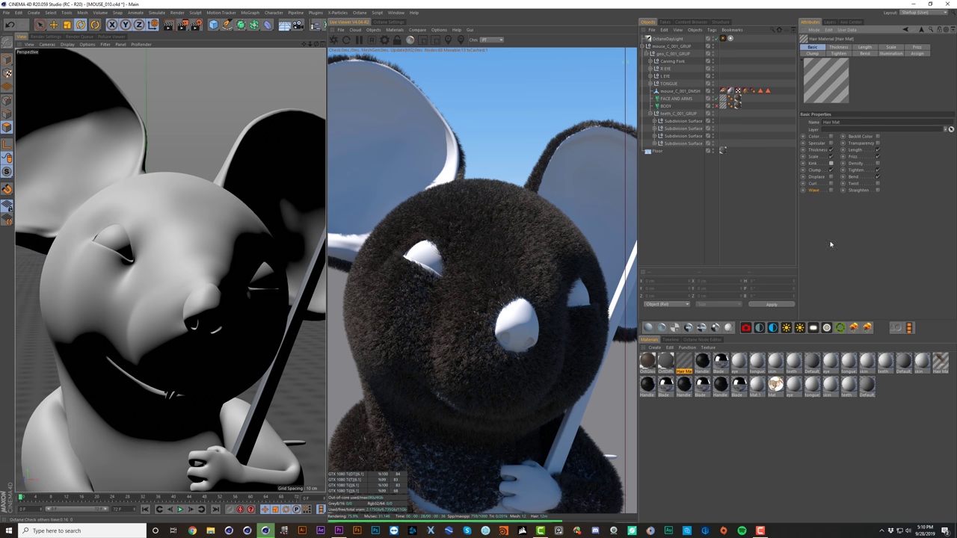
# Step: Try the hair material's Scale at 150% to lengthen the fur
pyautogui.click(895, 48)
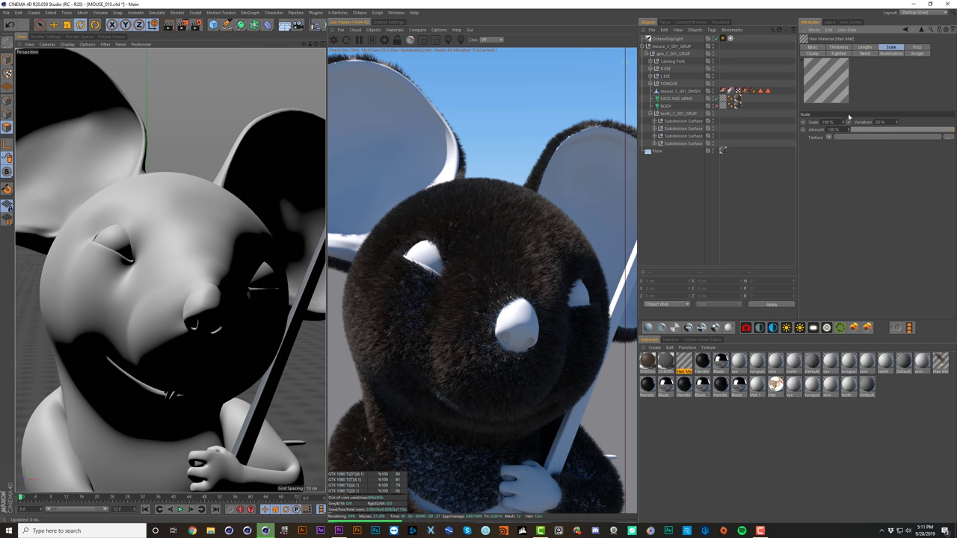
pyautogui.doubleClick(828, 122)
pyautogui.write('150')
pyautogui.press('Return')
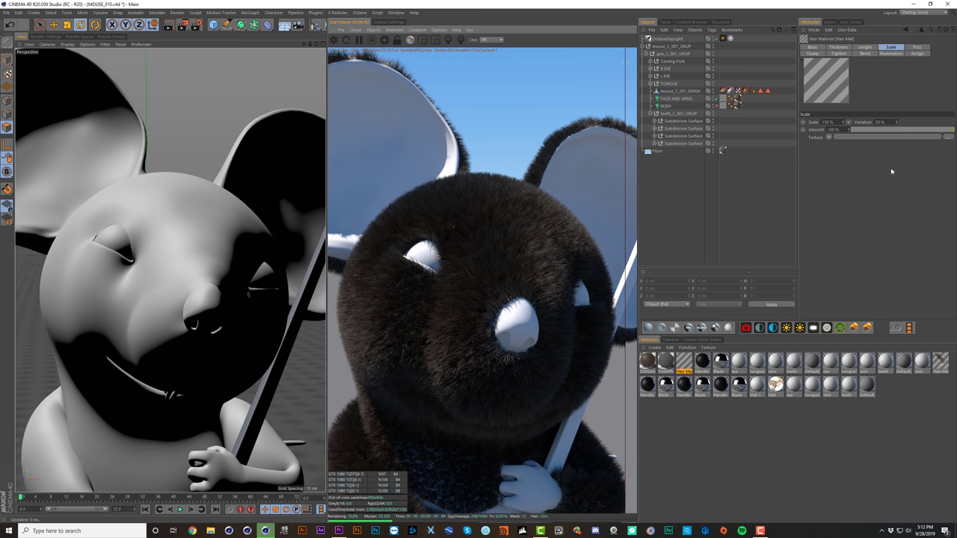
# Step: Set the Scale channel's Variation to 100% and return Scale to 100%, checking the fur on the whole mouse
pyautogui.doubleClick(881, 122)
pyautogui.write('100')
pyautogui.press('Return')
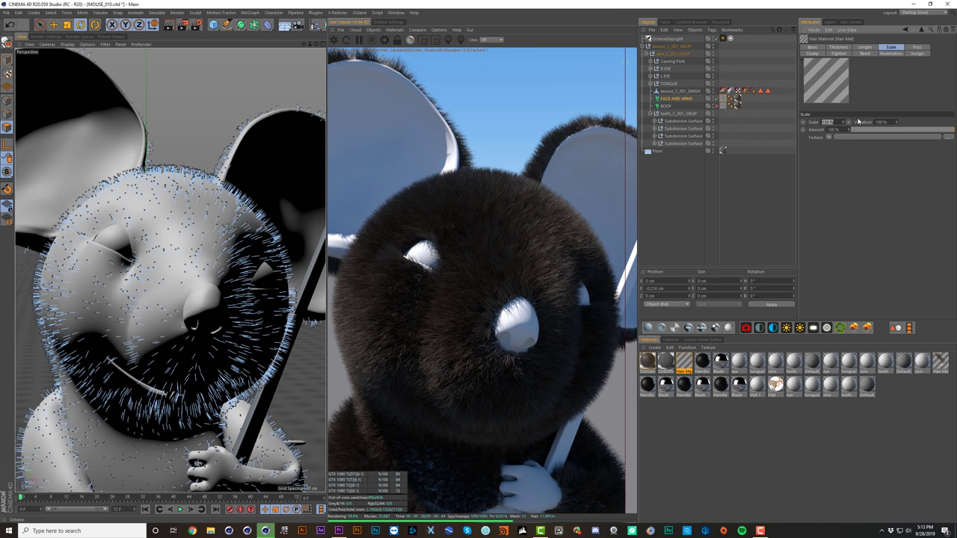
pyautogui.write('150')
pyautogui.press('Return')
pyautogui.hotkey('ctrl', 'z')
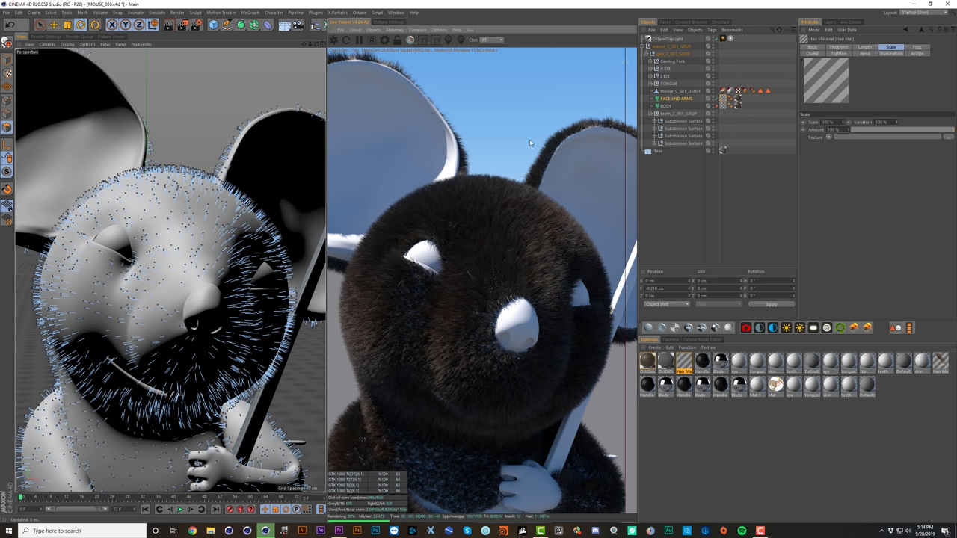
pyautogui.moveTo(311, 44); pyautogui.dragTo(217, 49)
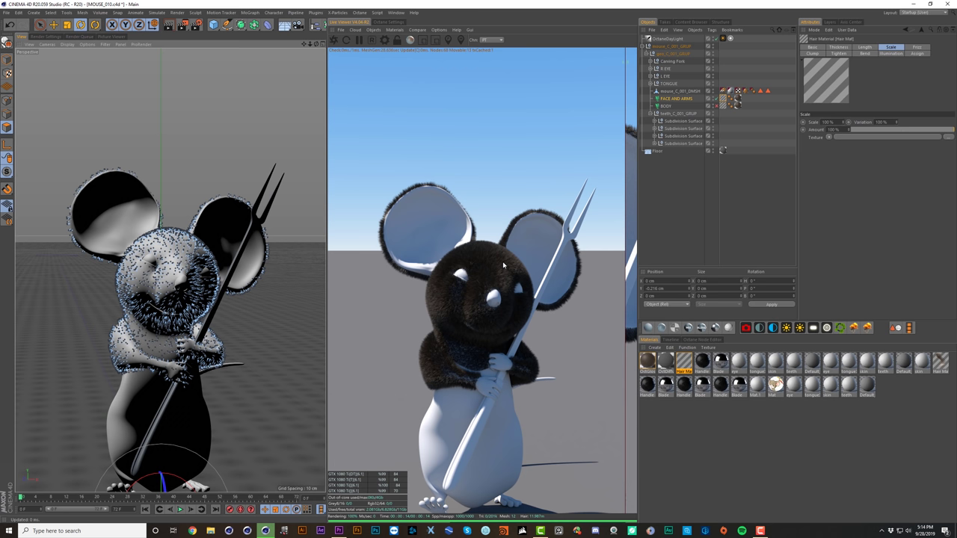
# Step: Set the Clump channel's Clump strength to 15% and its Variation to 10%
pyautogui.click(812, 54)
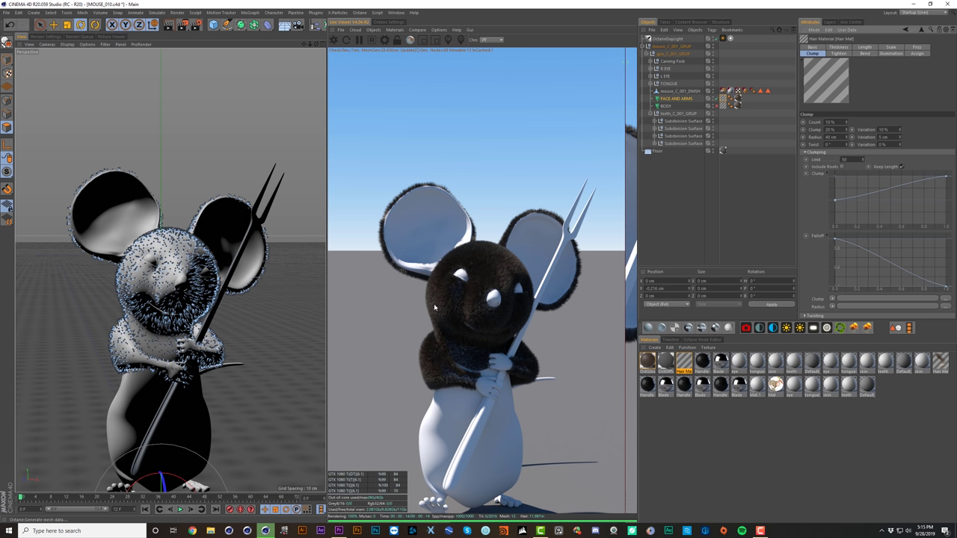
pyautogui.doubleClick(887, 129)
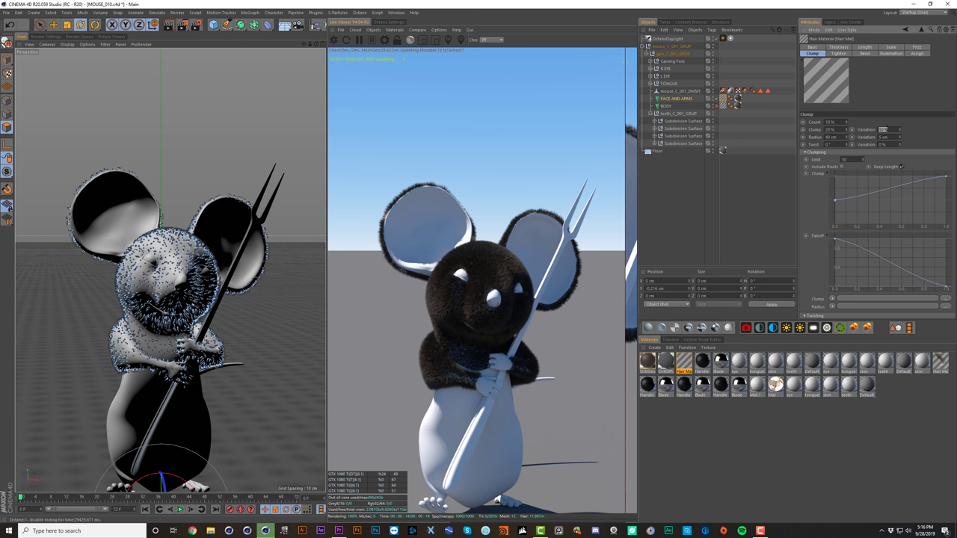
pyautogui.write('30')
pyautogui.press('Return')
pyautogui.doubleClick(838, 130)
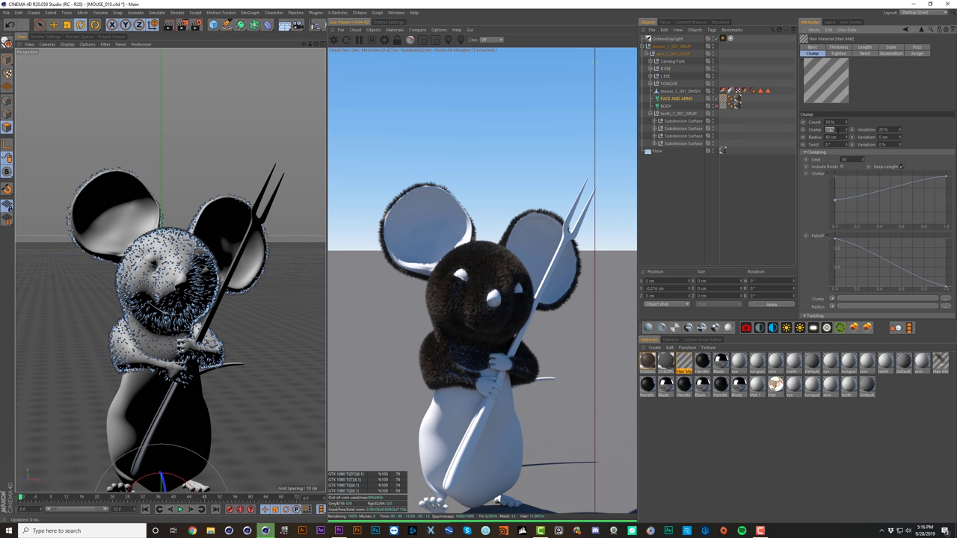
pyautogui.write('15')
pyautogui.press('Return')
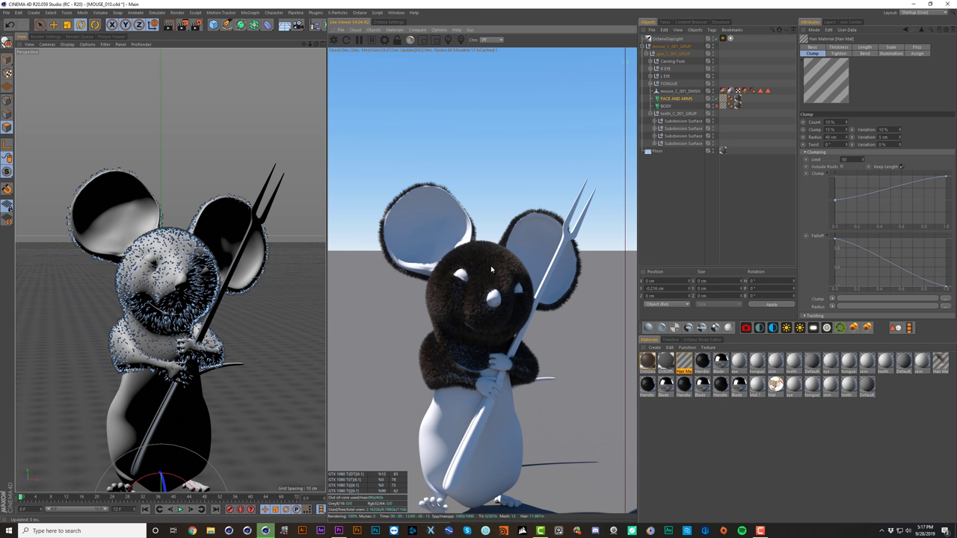
# Step: Try the hair material's Curl channel with an Amount of 10% and switch it back off
pyautogui.click(812, 47)
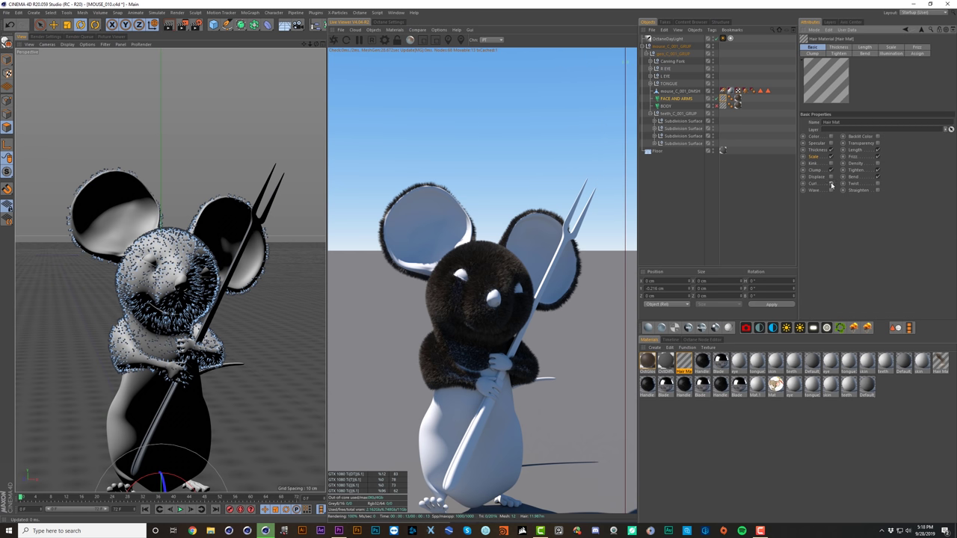
pyautogui.click(831, 184)
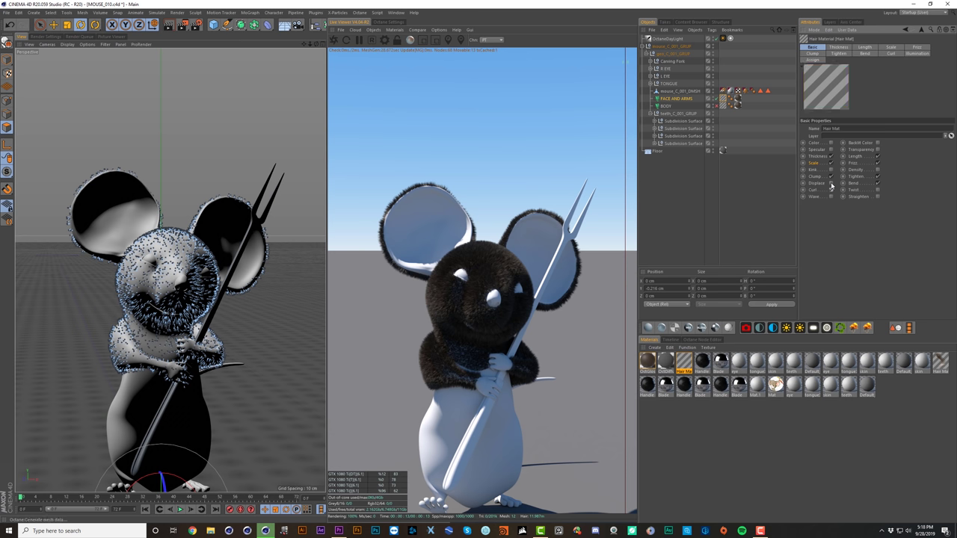
pyautogui.click(890, 54)
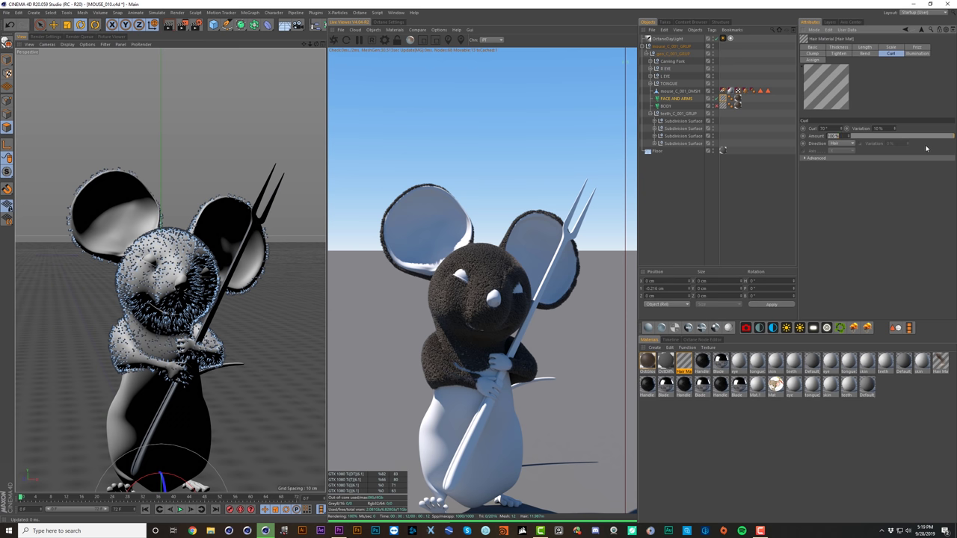
pyautogui.press('Return')
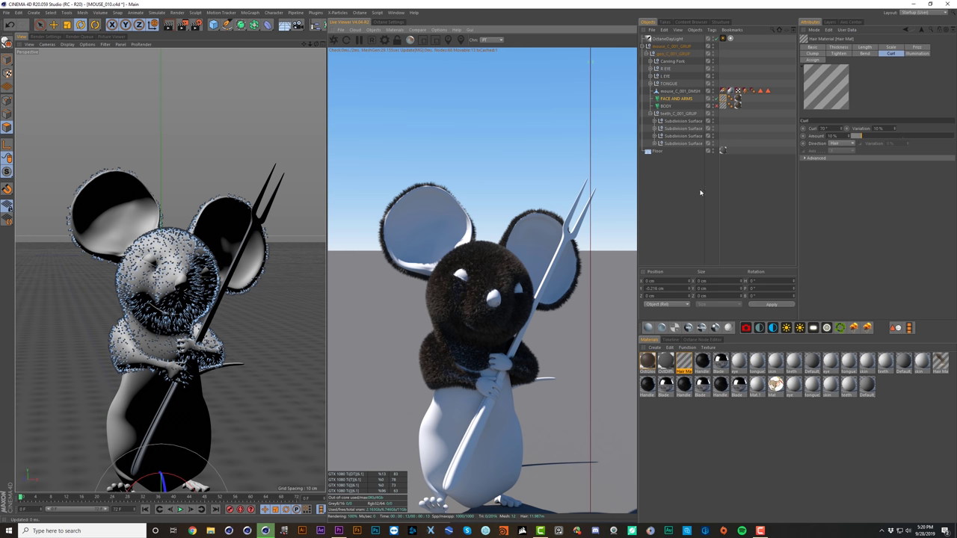
pyautogui.click(812, 47)
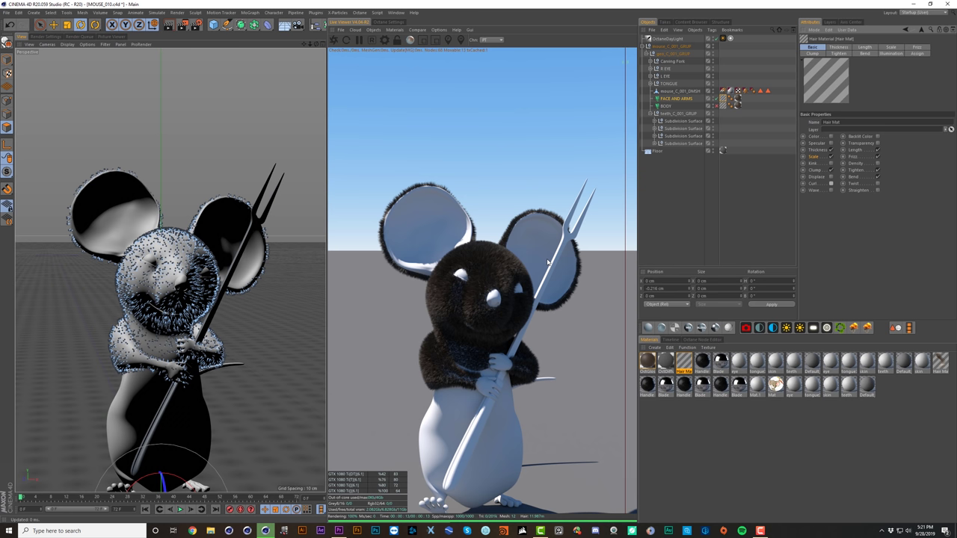
# Step: Replace the Octane daylight with an Octane sky whose RgbSpectrum environment texture is set to black
pyautogui.click(760, 328)
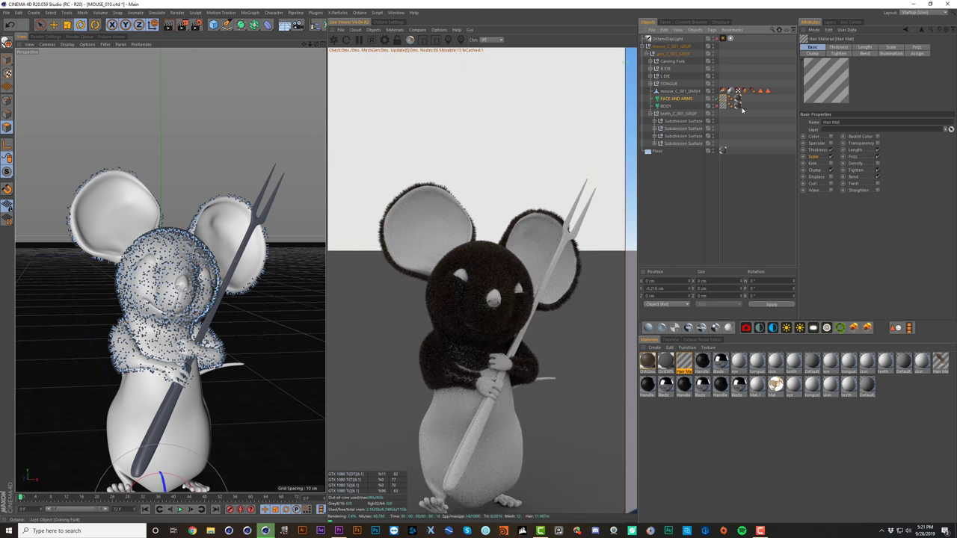
pyautogui.click(759, 328)
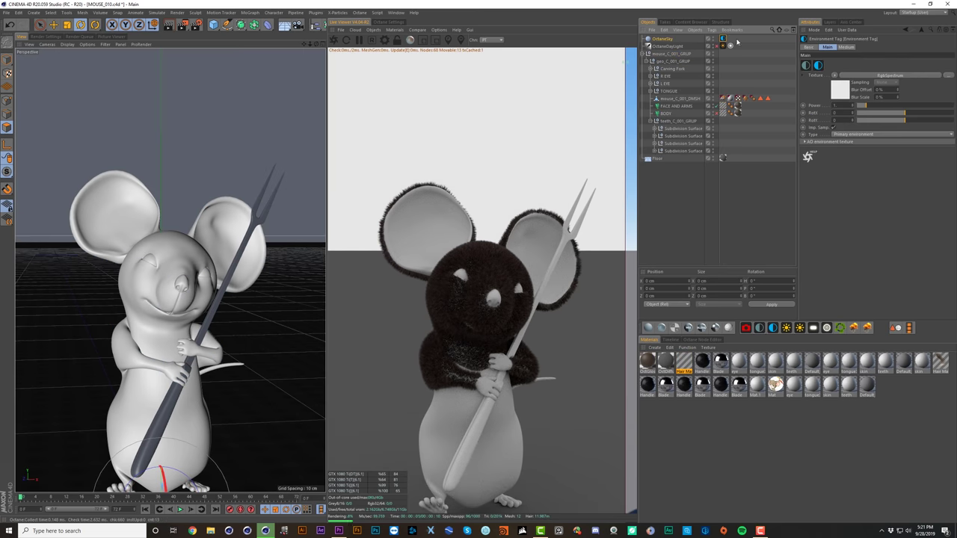
pyautogui.click(832, 89)
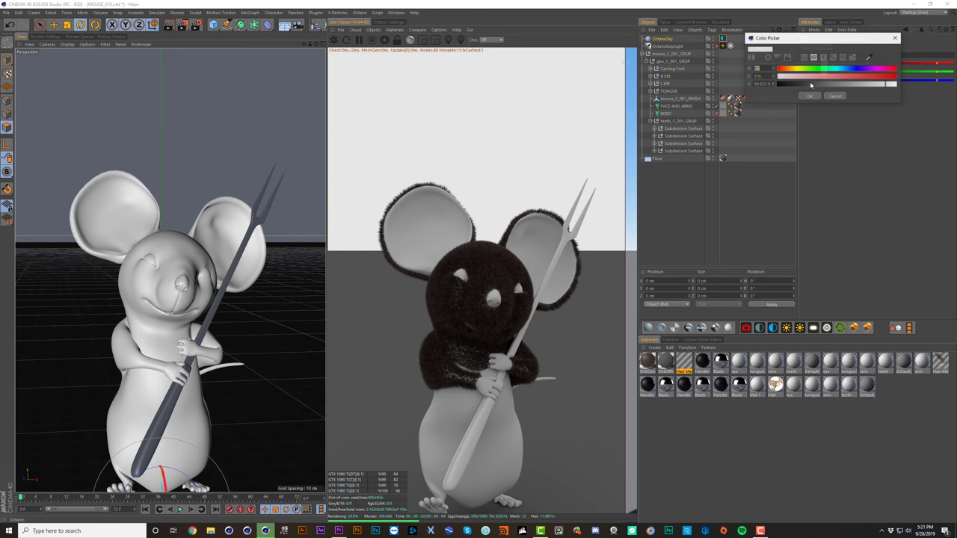
pyautogui.click(808, 97)
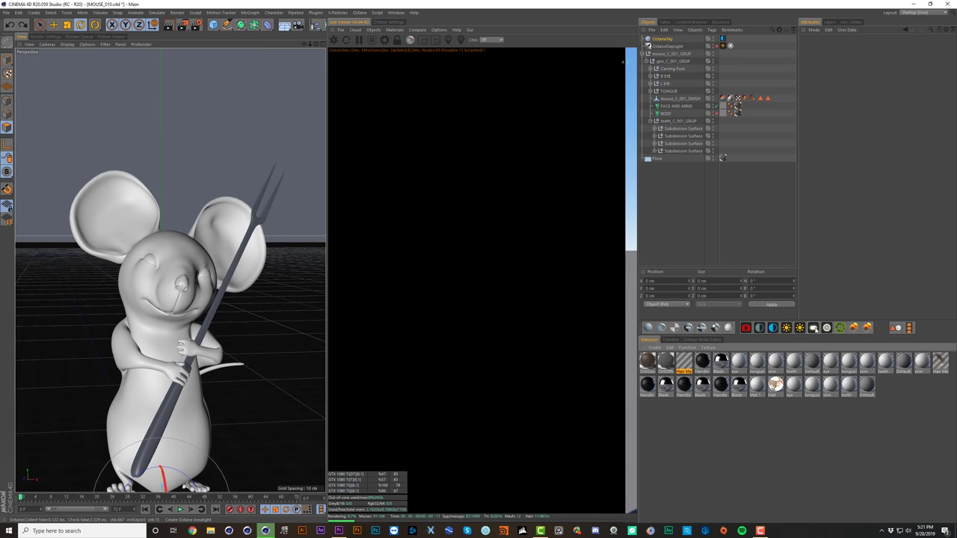
# Step: Add an Octane area light, raise it to the mouse's chest and scale it down
pyautogui.click(815, 330)
pyautogui.press('e')
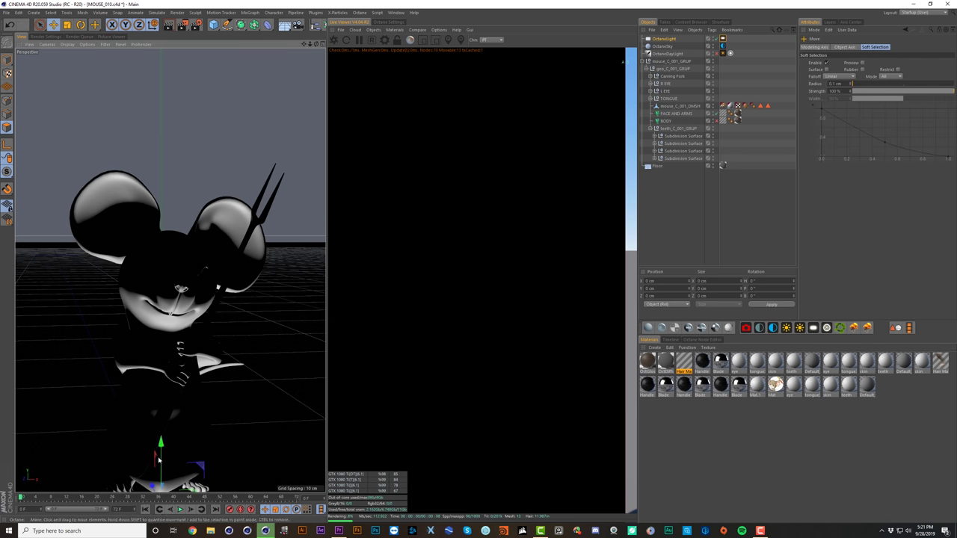
pyautogui.moveTo(161, 454); pyautogui.dragTo(134, 406)
pyautogui.press('r')
pyautogui.press('t')
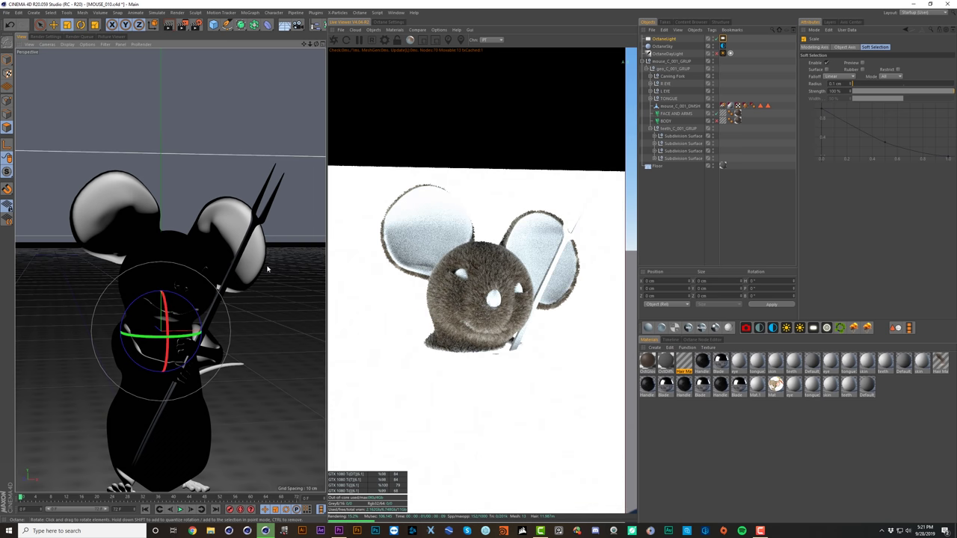
pyautogui.moveTo(274, 268); pyautogui.dragTo(179, 271)
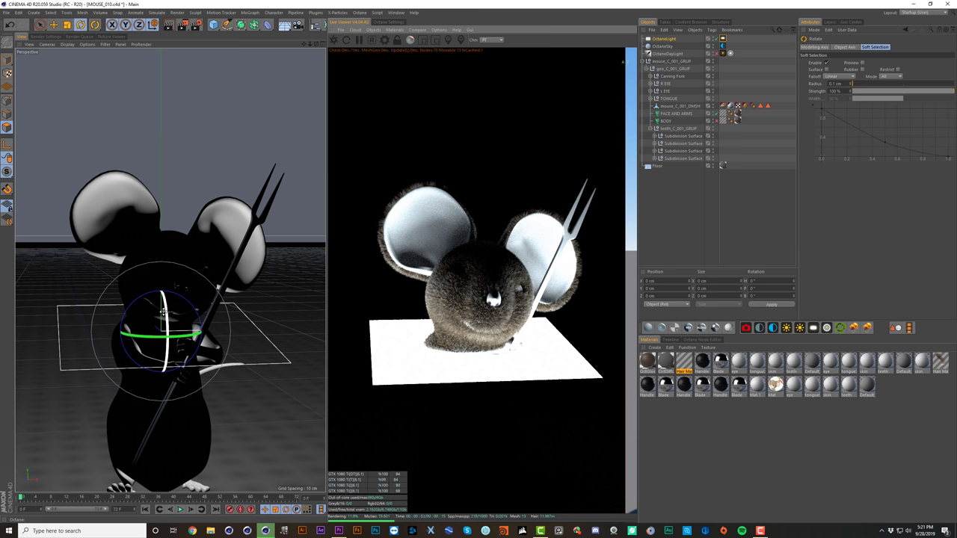
# Step: Rotate the area light upright and position it behind the mouse's head and ears
pyautogui.moveTo(163, 311); pyautogui.dragTo(159, 388)
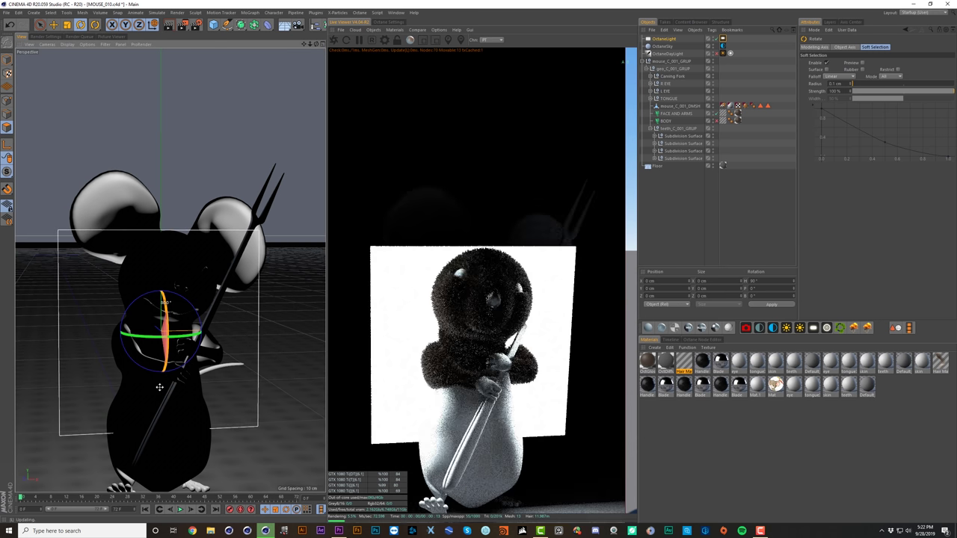
pyautogui.press('e')
pyautogui.moveTo(150, 331); pyautogui.dragTo(152, 170)
pyautogui.keyDown('alt'); pyautogui.moveTo(171, 204); pyautogui.dragTo(183, 188, button='middle'); pyautogui.keyUp('alt')
# Step: Set the area light's Opacity to 0 and warm its Temperature to about 4728
pyautogui.click(723, 39)
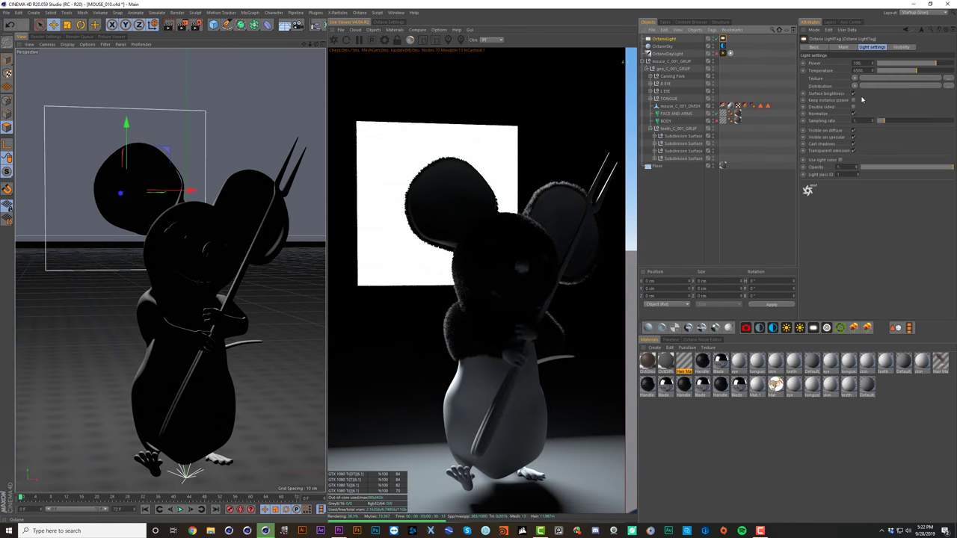
pyautogui.moveTo(868, 166); pyautogui.dragTo(857, 169)
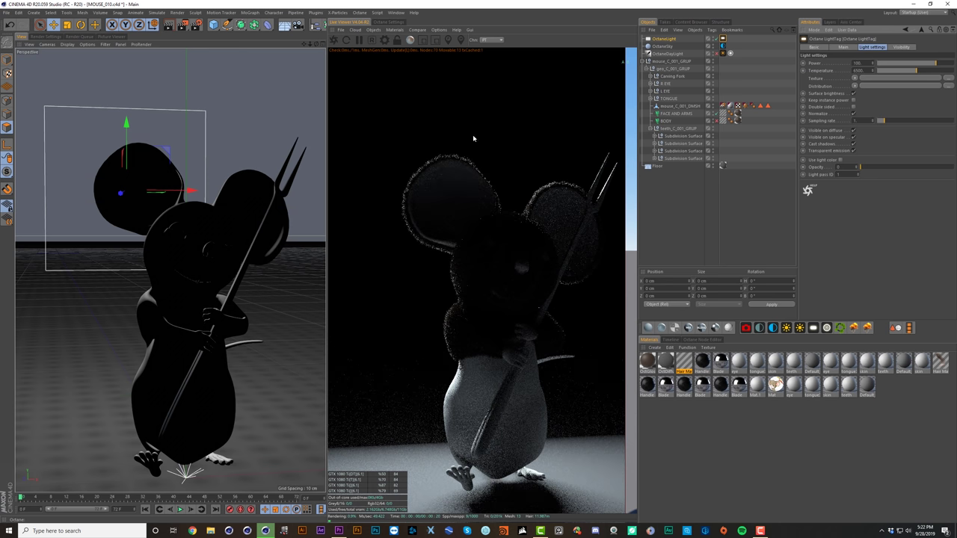
pyautogui.moveTo(893, 72); pyautogui.dragTo(906, 73)
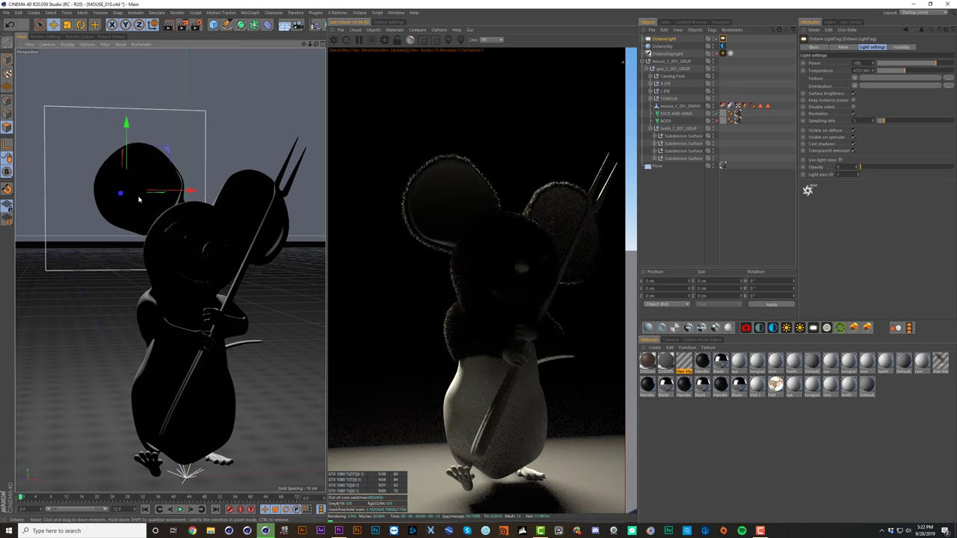
# Step: Duplicate the area light twice, placing one rotated copy on each side of the mouse
pyautogui.keyDown('alt'); pyautogui.moveTo(139, 200); pyautogui.dragTo(171, 218); pyautogui.keyUp('alt')
pyautogui.scroll(-4, 162, 193)
pyautogui.press('r')
pyautogui.press('e')
pyautogui.moveTo(108, 215); pyautogui.dragTo(331, 229)
pyautogui.scroll(-4, 128, 216)
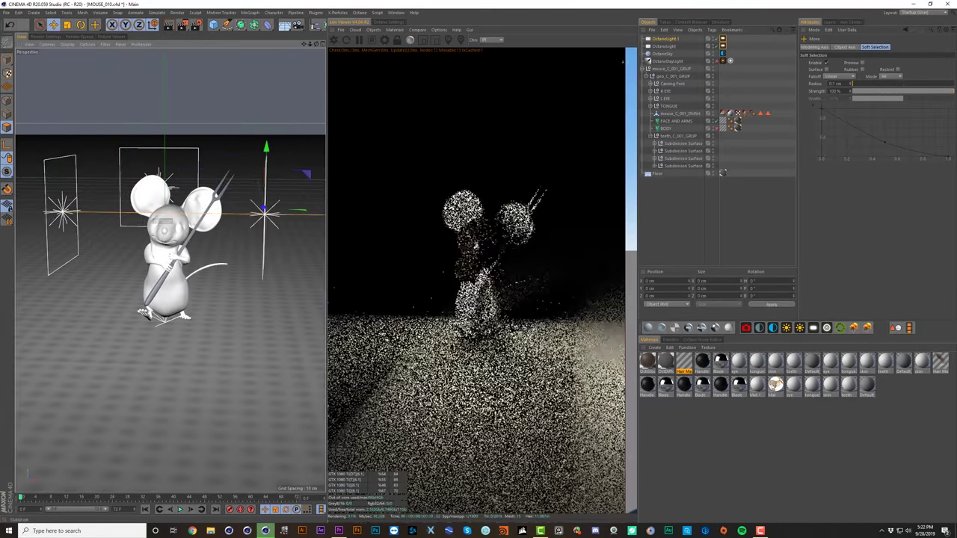
# Step: Rotate the newest area light copy and place it in front of the mouse, opposite the side light
pyautogui.press('r')
pyautogui.press('r')
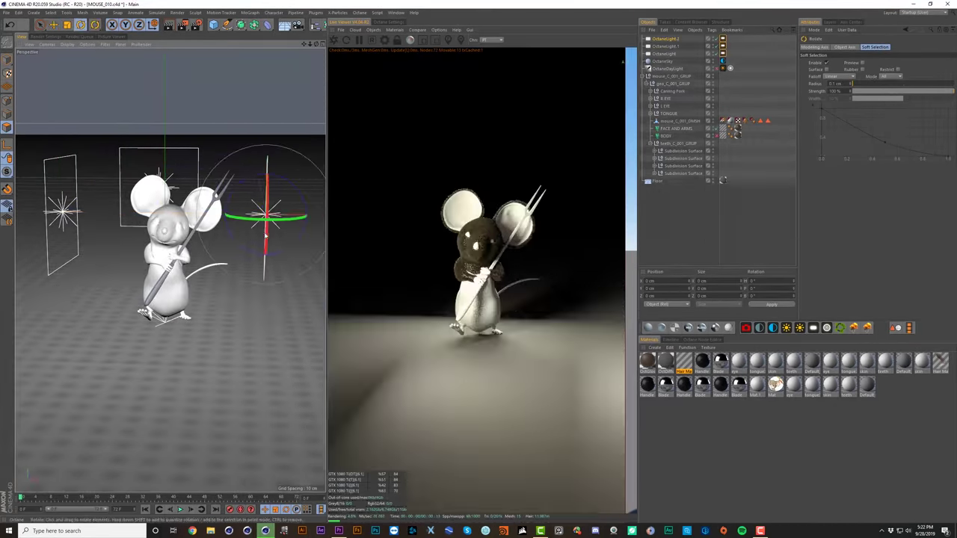
pyautogui.moveTo(257, 226); pyautogui.dragTo(269, 353)
pyautogui.press('e')
# Step: Set the front area light's Temperature to about 10590 and its Power to about 9.26
pyautogui.click(723, 39)
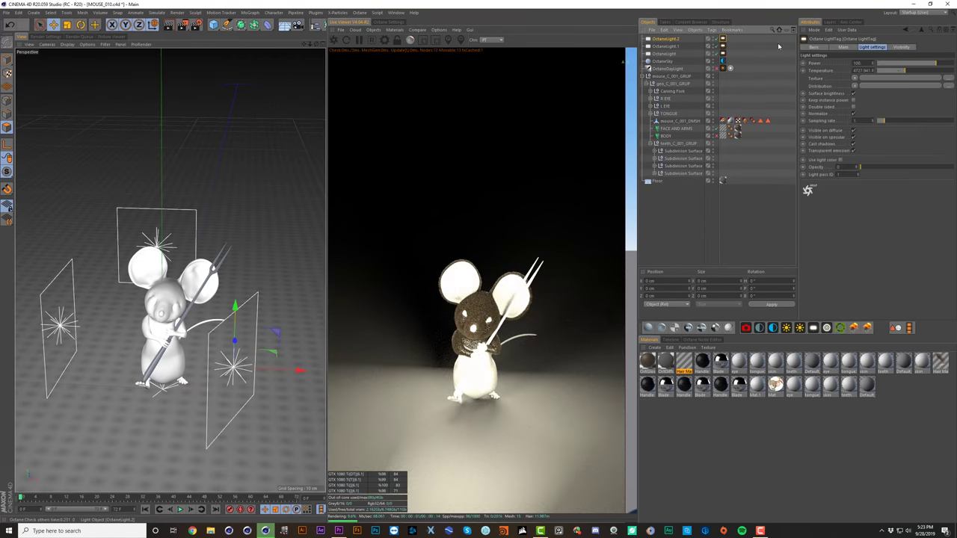
pyautogui.click(911, 64)
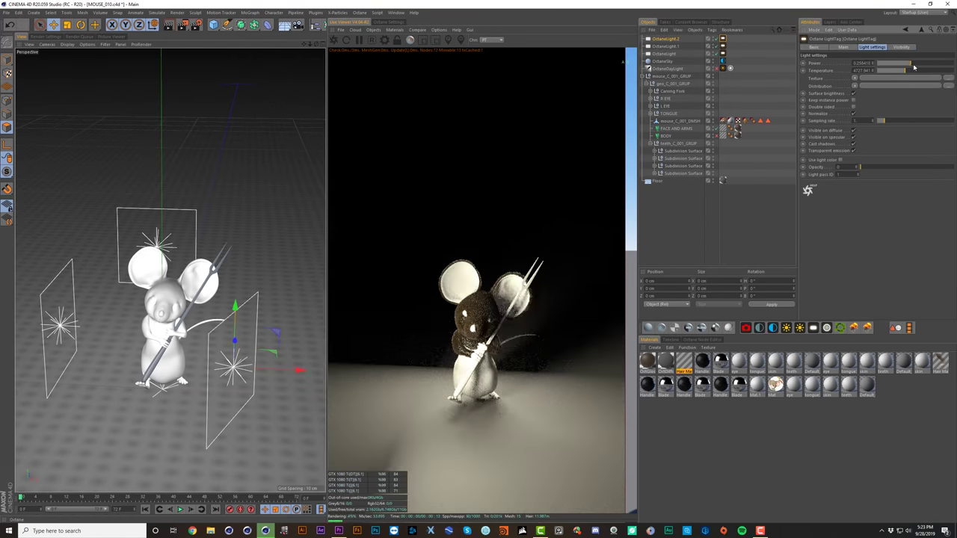
pyautogui.click(913, 66)
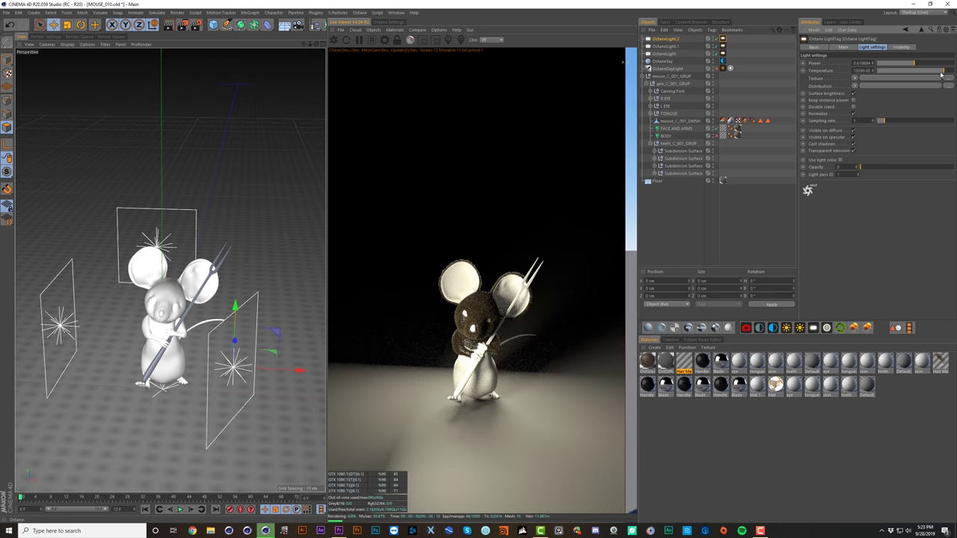
pyautogui.click(945, 63)
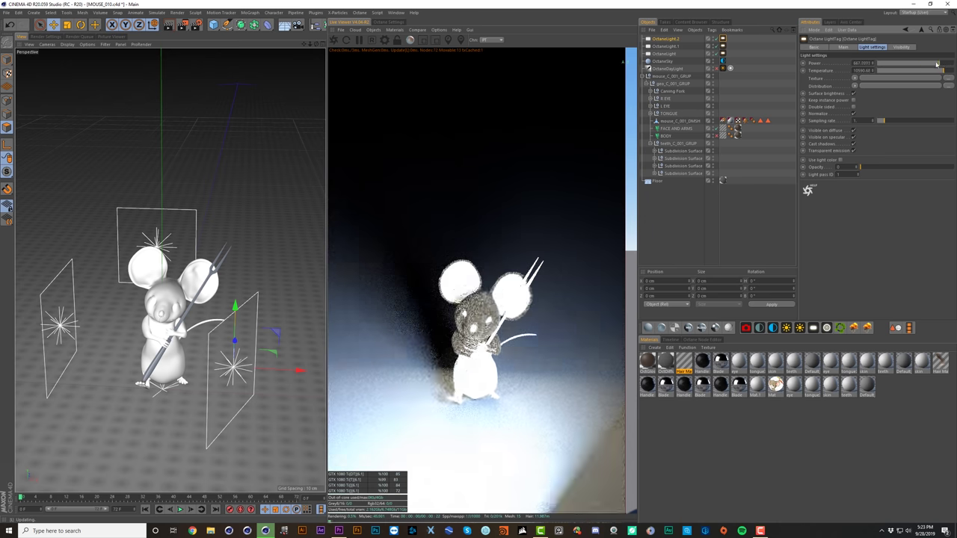
pyautogui.click(931, 63)
pyautogui.keyDown('alt'); pyautogui.moveTo(172, 314); pyautogui.dragTo(172, 246); pyautogui.keyUp('alt')
pyautogui.keyDown('alt'); pyautogui.moveTo(172, 247); pyautogui.dragTo(217, 247, button='right'); pyautogui.keyUp('alt')
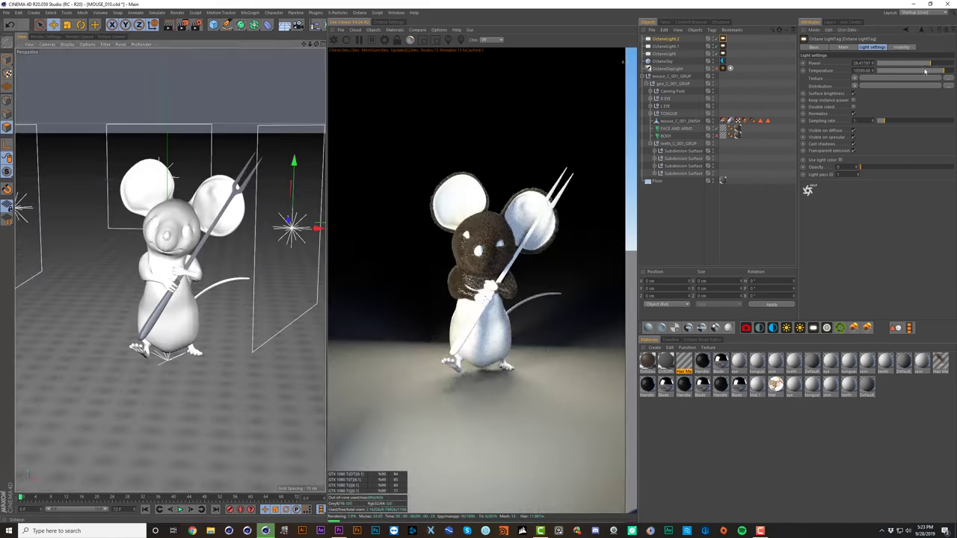
pyautogui.click(927, 65)
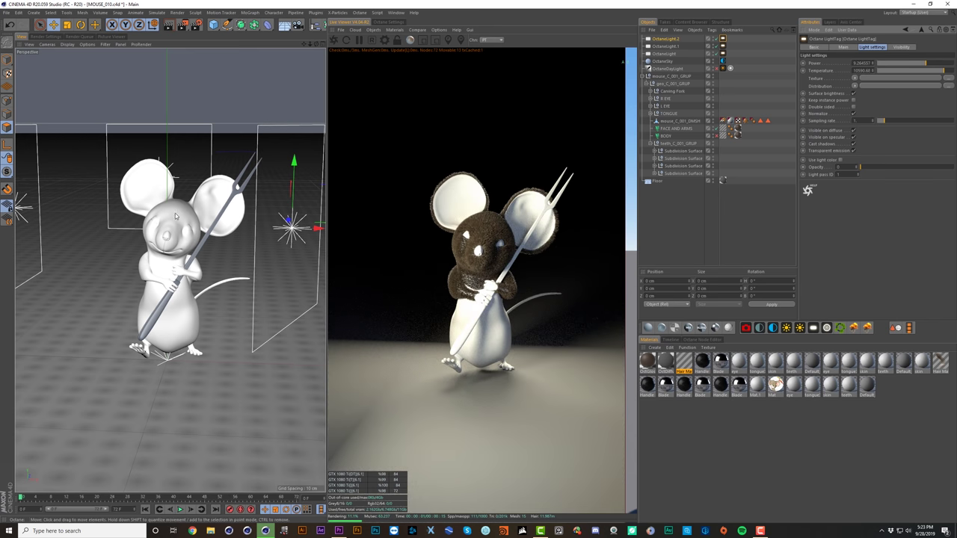
# Step: Rename the area lights SIDE, BACK and FRONT FILL according to their placement around the mouse
pyautogui.keyDown('alt'); pyautogui.moveTo(122, 227); pyautogui.dragTo(152, 229, button='middle'); pyautogui.keyUp('alt')
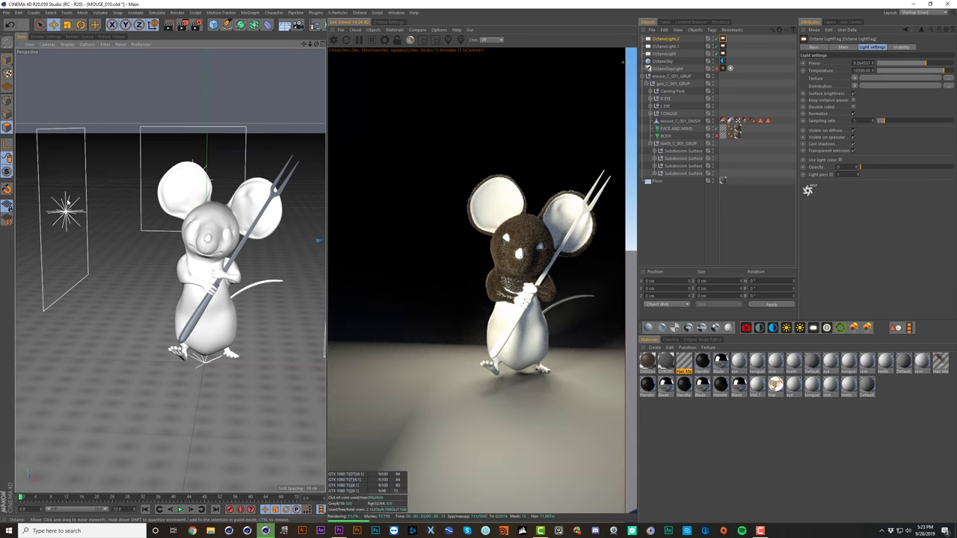
pyautogui.click(67, 213)
pyautogui.click(692, 49)
pyautogui.write('S')
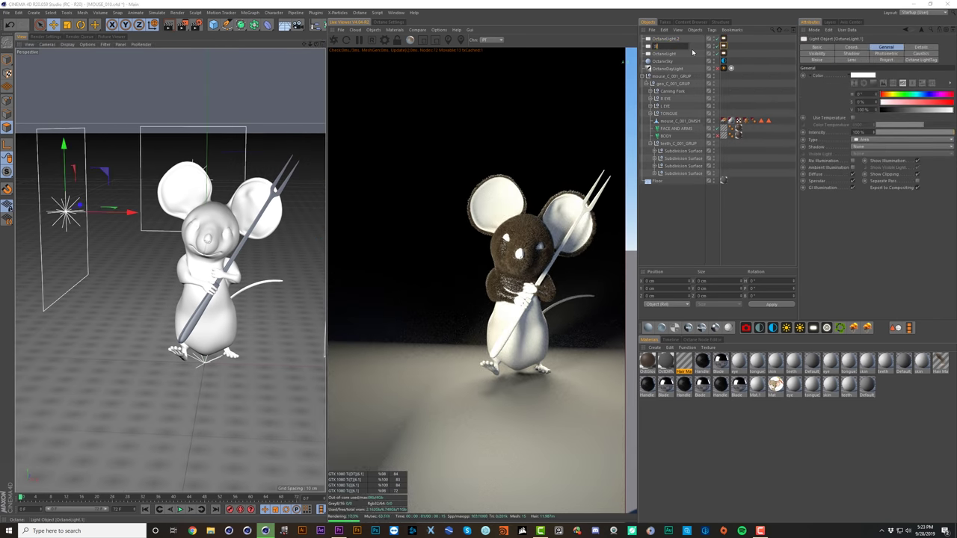
pyautogui.write('IDE')
pyautogui.press('Return')
pyautogui.click(665, 54)
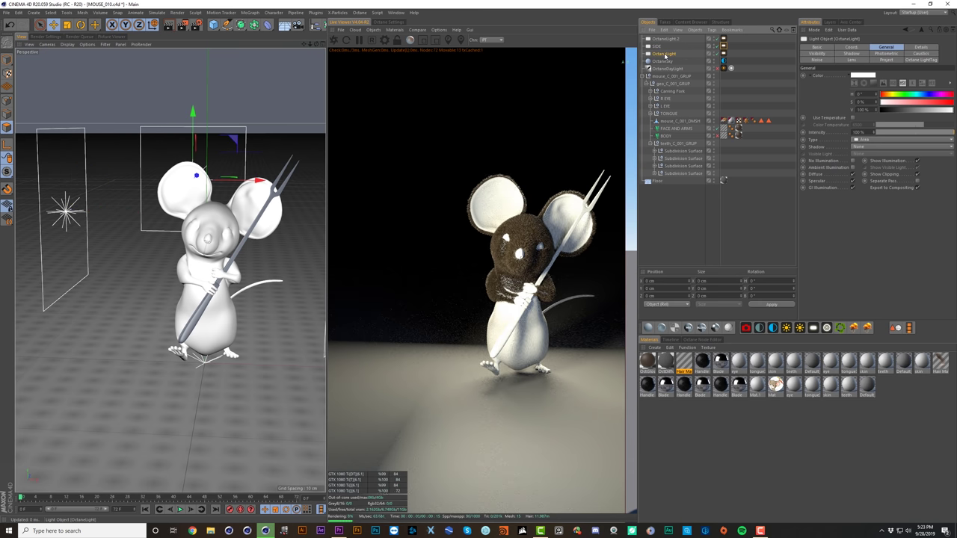
pyautogui.doubleClick(665, 54)
pyautogui.write('BACK')
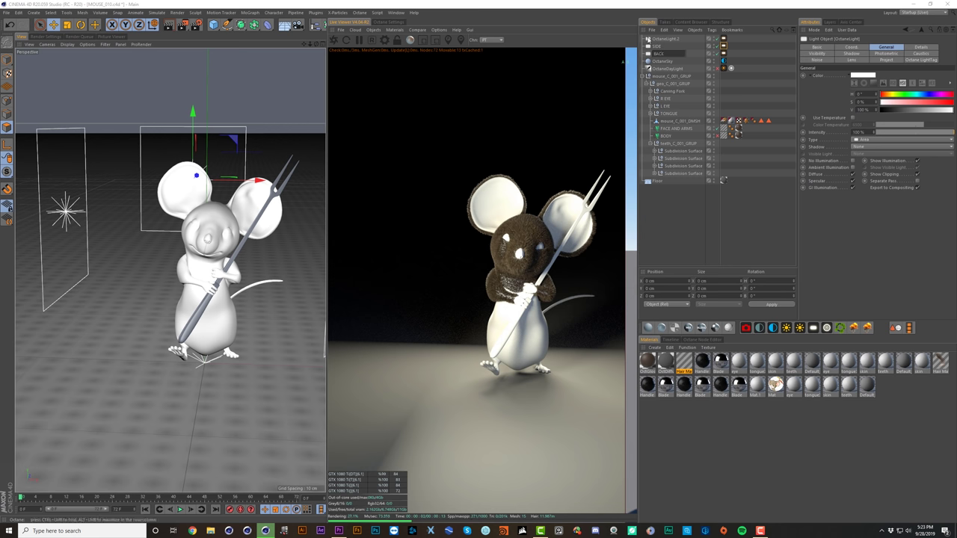
pyautogui.click(656, 38)
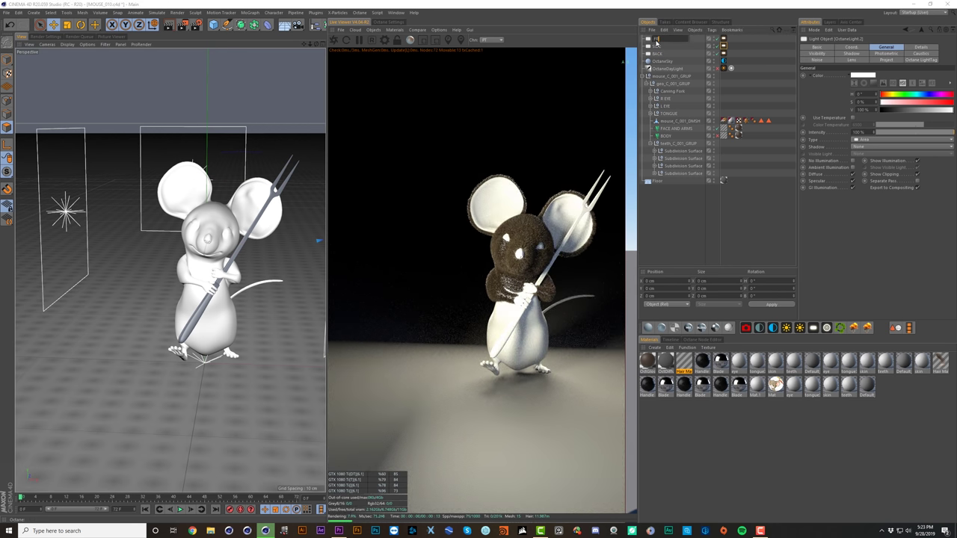
pyautogui.write('FRONT FILL')
pyautogui.press('Return')
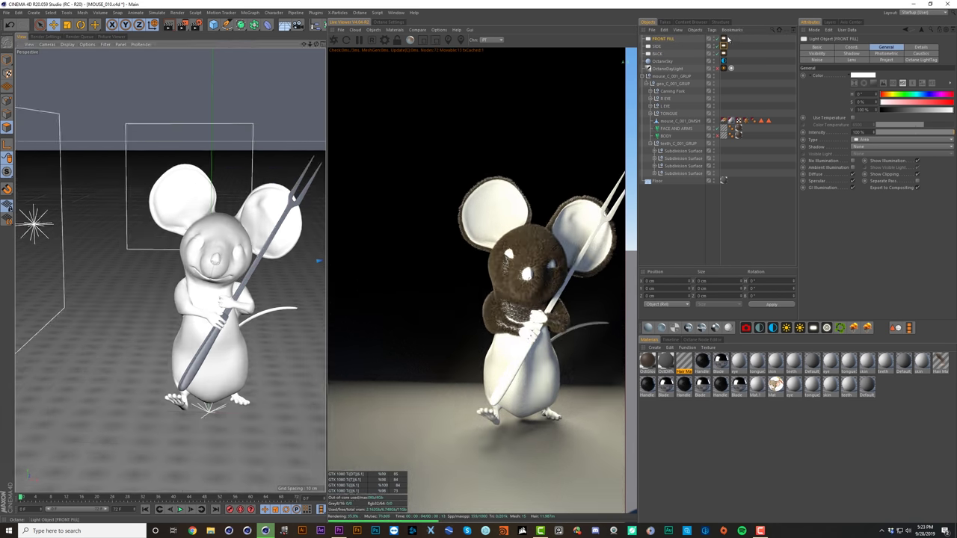
# Step: Set the Light pass ID of all three area lights to 3
pyautogui.click(725, 39)
pyautogui.keyDown('shift'); pyautogui.click(723, 54); pyautogui.keyUp('shift')
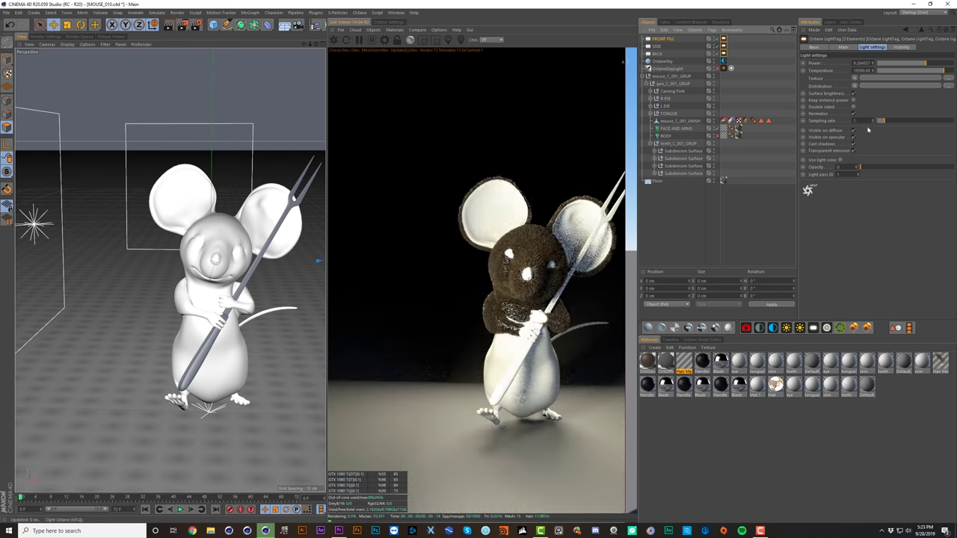
pyautogui.click(858, 175)
pyautogui.click(859, 174)
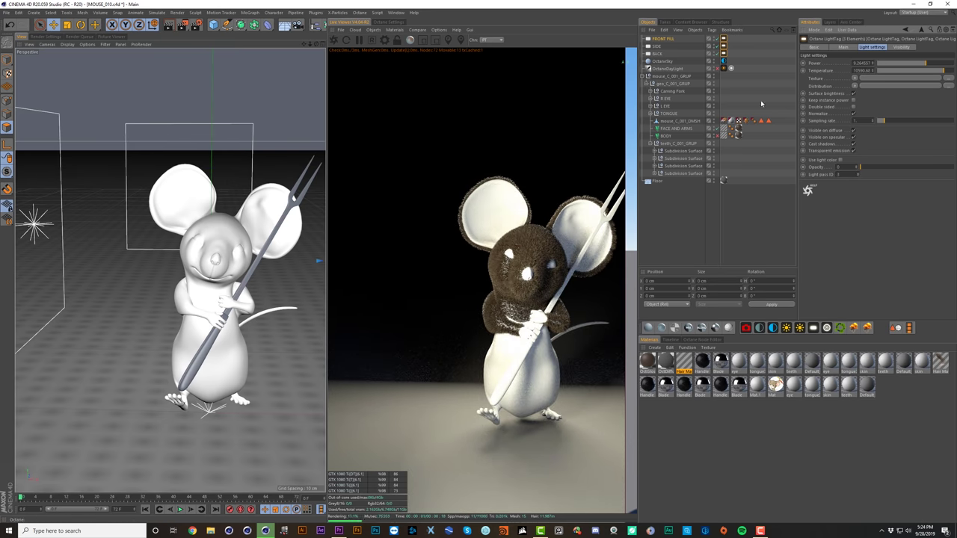
# Step: Add an Octane Object tag to the floor and enable its light pass mask with light pass 3 excluded
pyautogui.click(760, 81)
pyautogui.rightClick(654, 185)
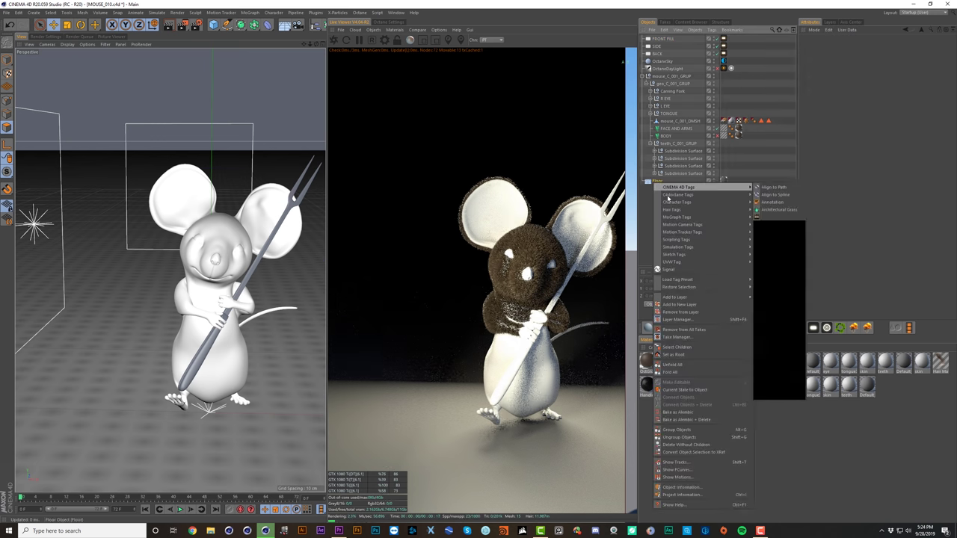
pyautogui.moveTo(668, 196)
pyautogui.click(780, 219)
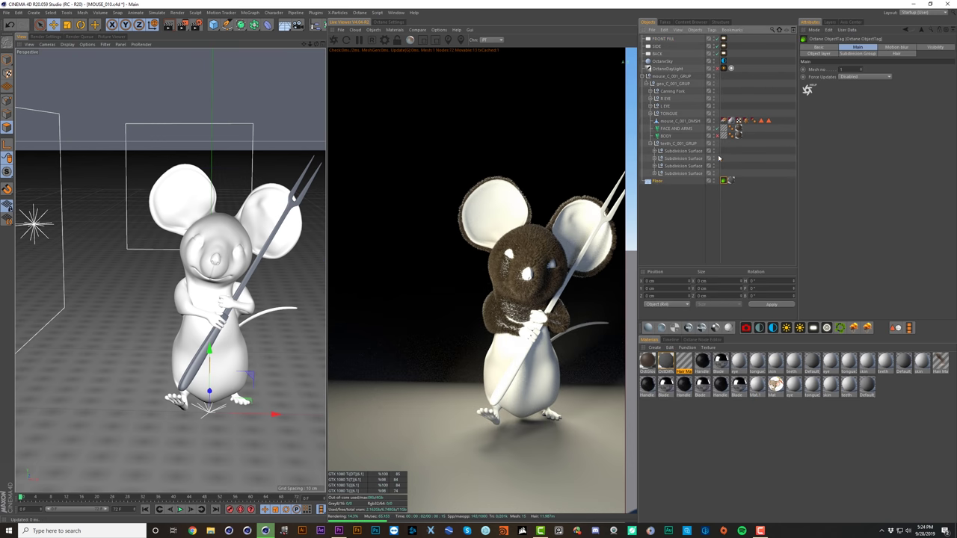
pyautogui.click(833, 54)
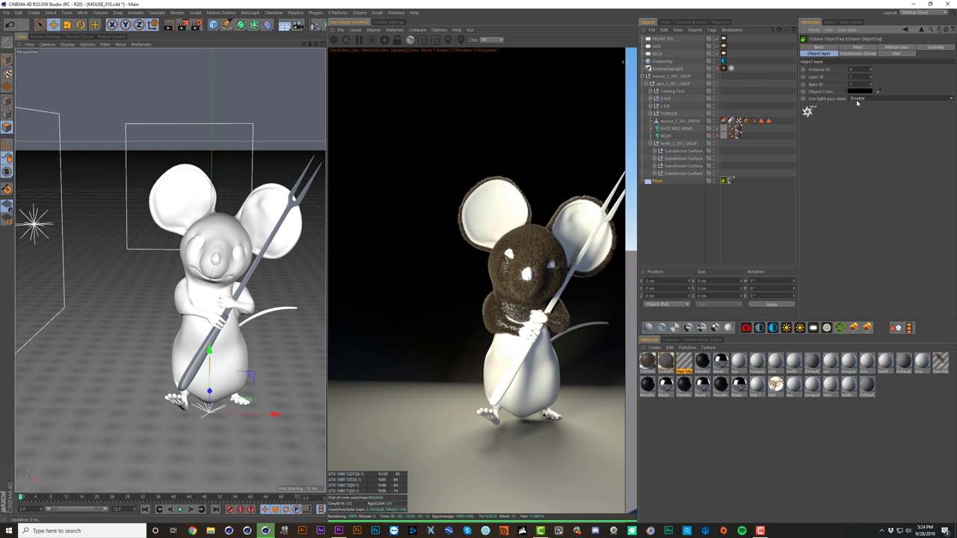
pyautogui.click(857, 114)
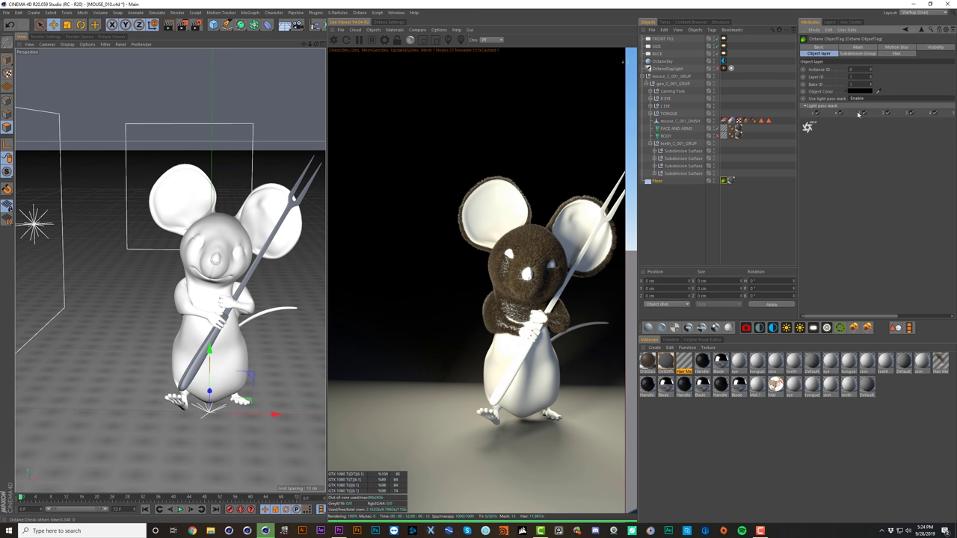
pyautogui.click(912, 114)
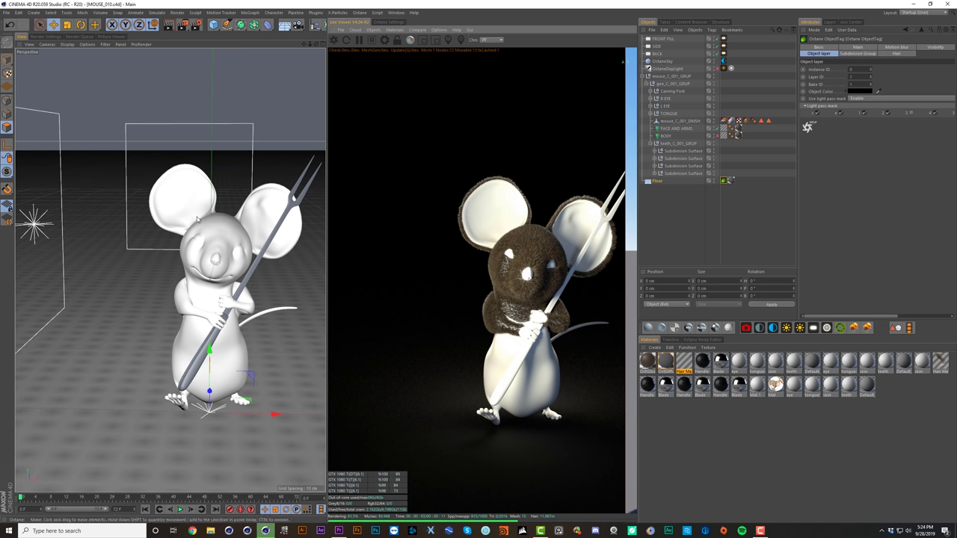
# Step: Move the side light closer to the mouse and raise the back light's Power above 100
pyautogui.keyDown('alt'); pyautogui.moveTo(213, 229); pyautogui.dragTo(202, 229); pyautogui.keyUp('alt')
pyautogui.click(27, 223)
pyautogui.moveTo(46, 228); pyautogui.dragTo(92, 200)
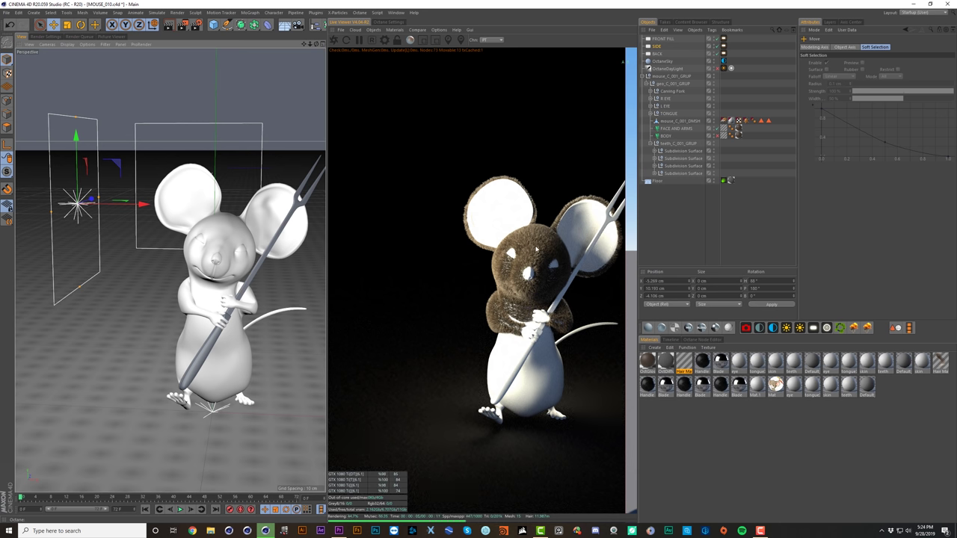
pyautogui.click(723, 54)
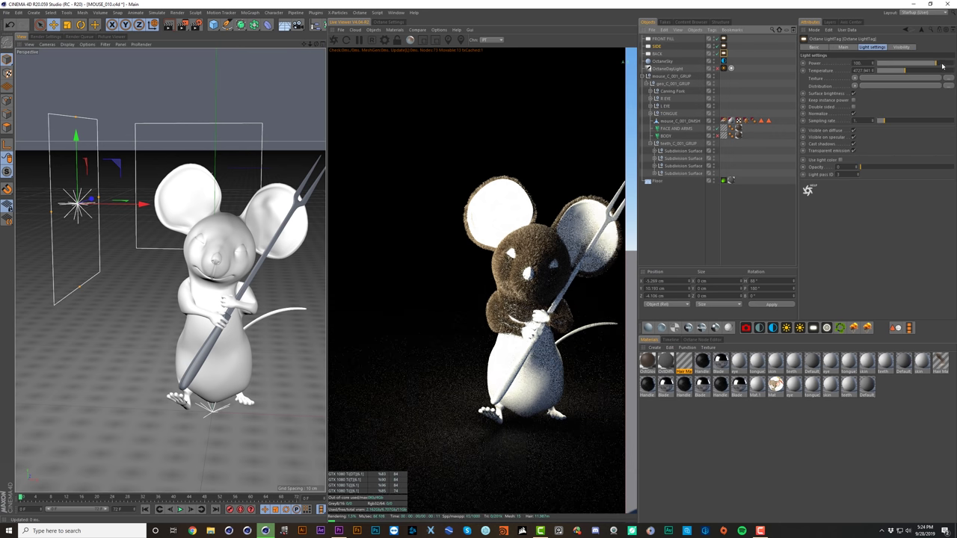
pyautogui.click(942, 64)
# Step: Scale the back light down to a small panel and move it farther behind the mouse
pyautogui.click(658, 55)
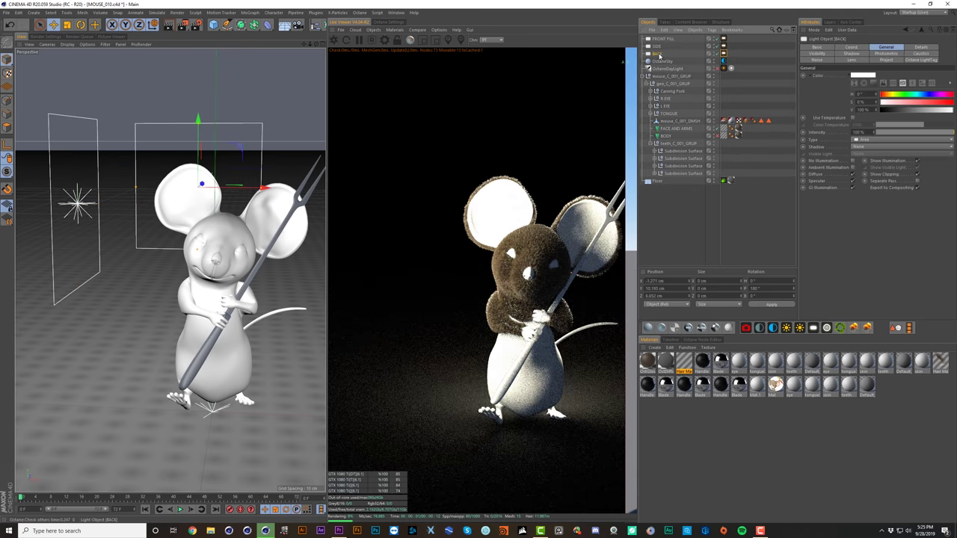
pyautogui.press('t')
pyautogui.moveTo(260, 112); pyautogui.dragTo(144, 184)
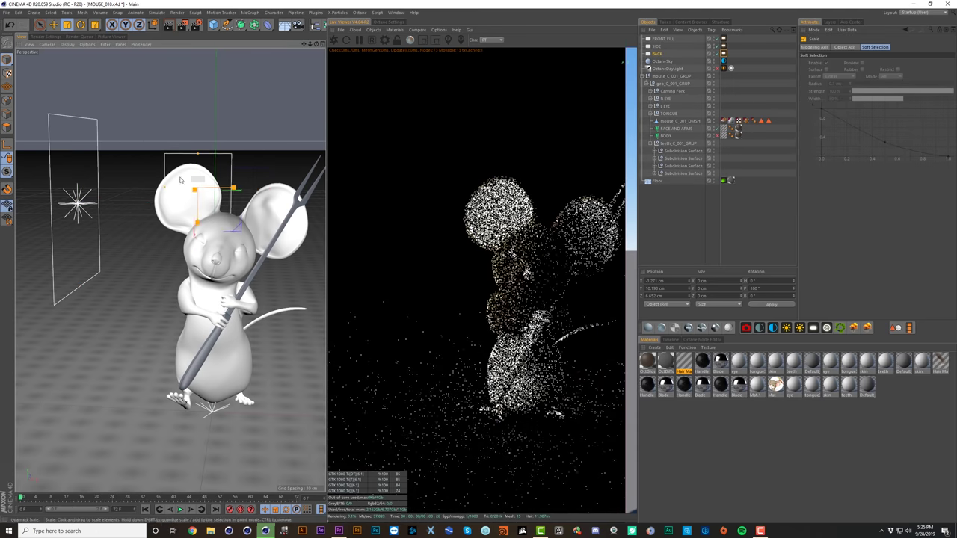
pyautogui.press('e')
pyautogui.moveTo(202, 185); pyautogui.dragTo(220, 174)
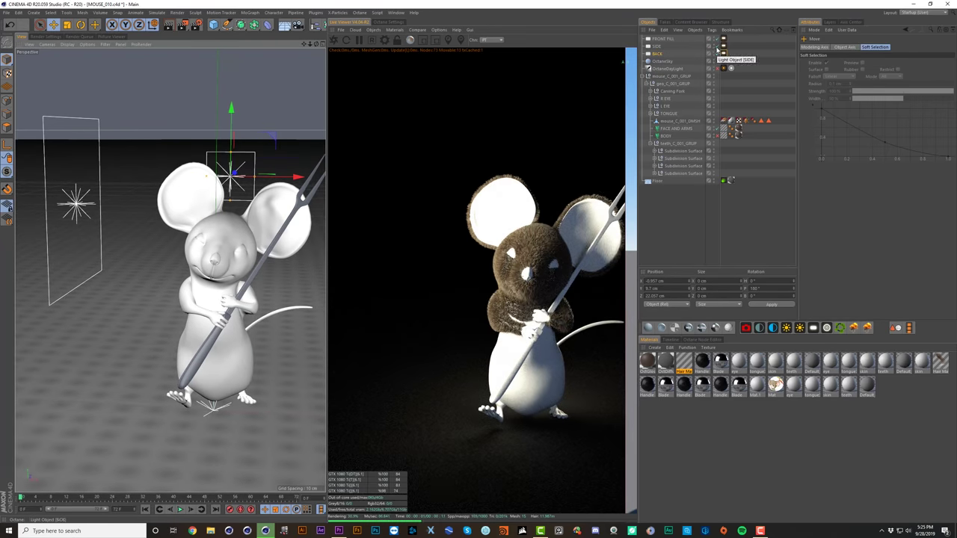
# Step: Disable the side and front fill lights and move the back light up toward the side light
pyautogui.click(717, 46)
pyautogui.click(717, 39)
pyautogui.click(658, 54)
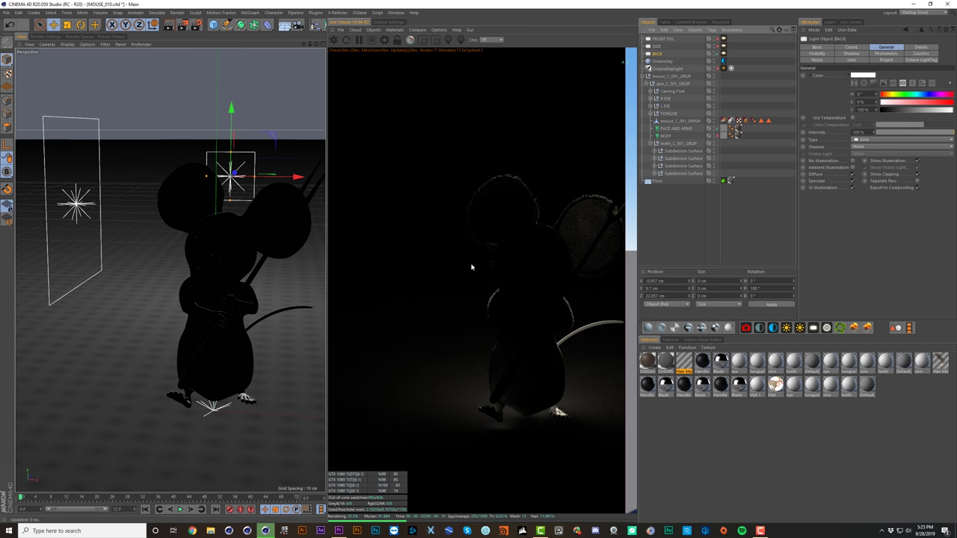
pyautogui.moveTo(265, 134); pyautogui.dragTo(153, 99)
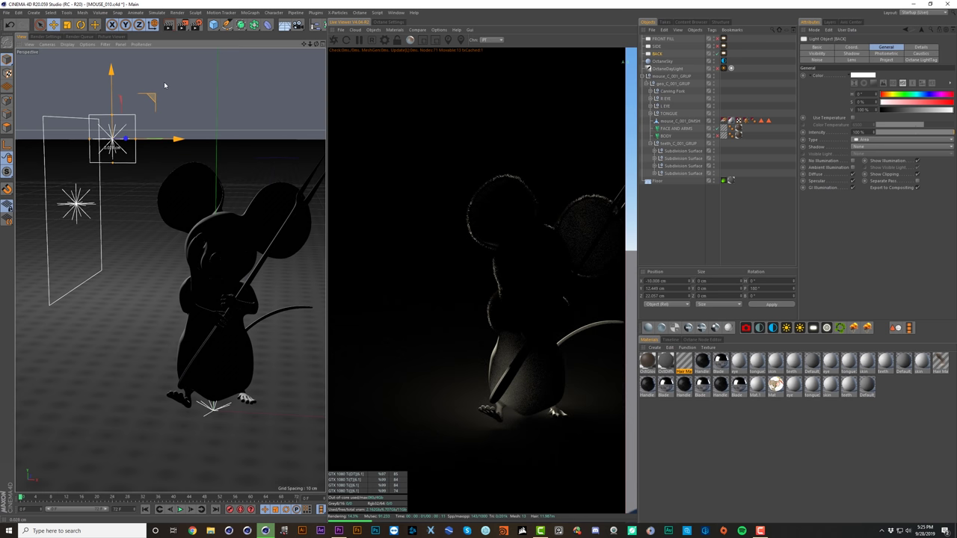
# Step: Position the back light above the mouse and angle it down at the head with heading 40.4° and pitch about 202°
pyautogui.press('r')
pyautogui.moveTo(145, 139); pyautogui.dragTo(138, 120)
pyautogui.press('e')
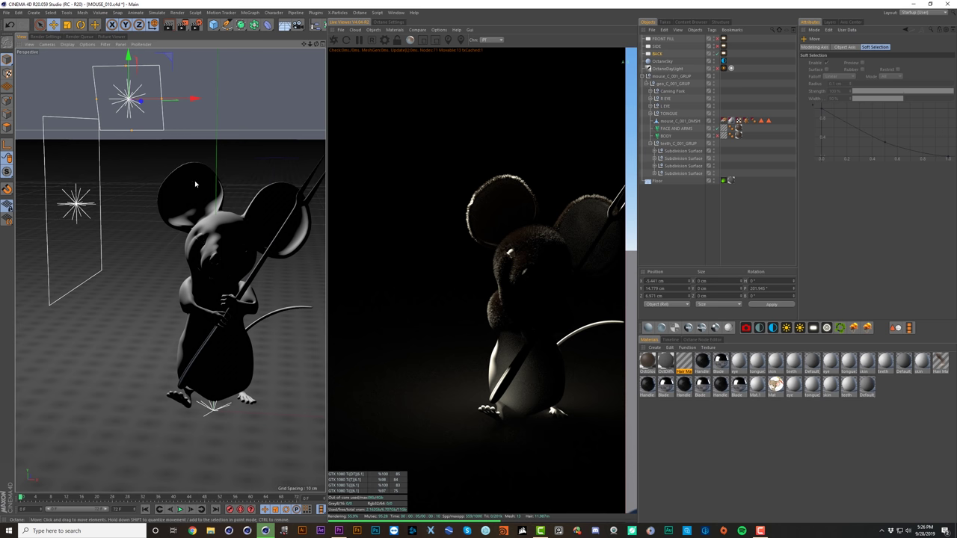
pyautogui.keyDown('alt'); pyautogui.moveTo(199, 198); pyautogui.dragTo(145, 197); pyautogui.keyUp('alt')
pyautogui.press('r')
pyautogui.moveTo(151, 97); pyautogui.dragTo(182, 97)
pyautogui.keyDown('alt'); pyautogui.moveTo(281, 210); pyautogui.dragTo(226, 180, button='middle'); pyautogui.keyUp('alt')
pyautogui.keyDown('alt'); pyautogui.moveTo(226, 179); pyautogui.dragTo(215, 178); pyautogui.keyUp('alt')
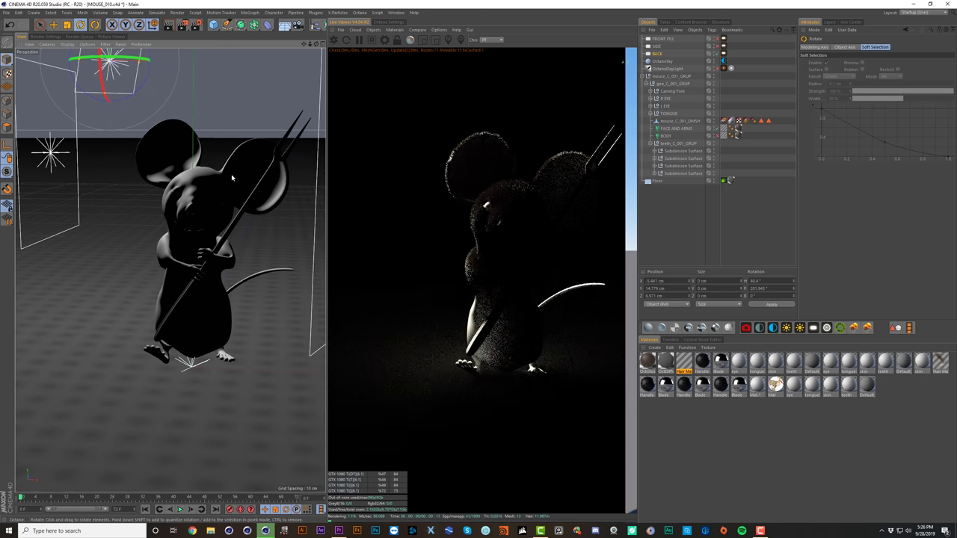
# Step: Re-enable the front fill and side lights and lower the back light's Power to roughly 30
pyautogui.click(718, 39)
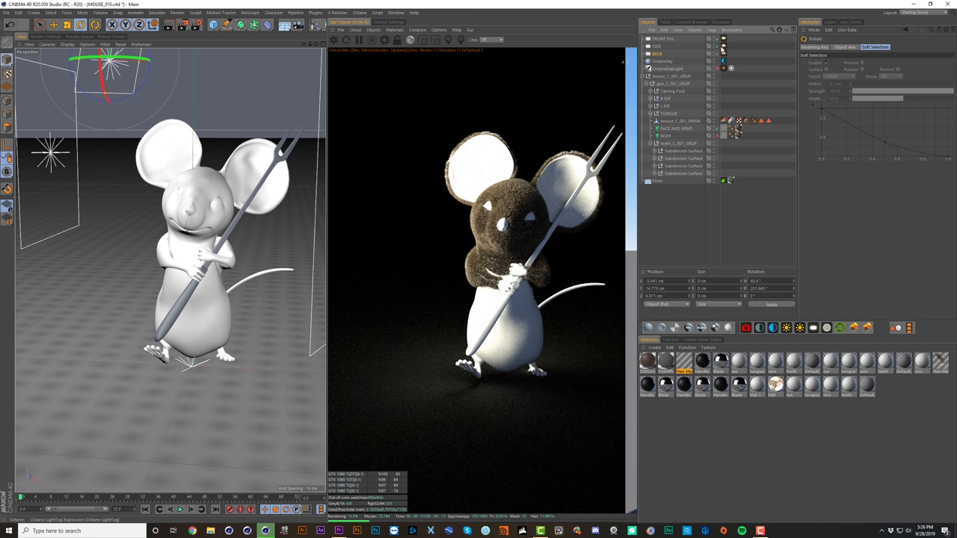
pyautogui.click(724, 53)
pyautogui.moveTo(933, 65); pyautogui.dragTo(929, 66)
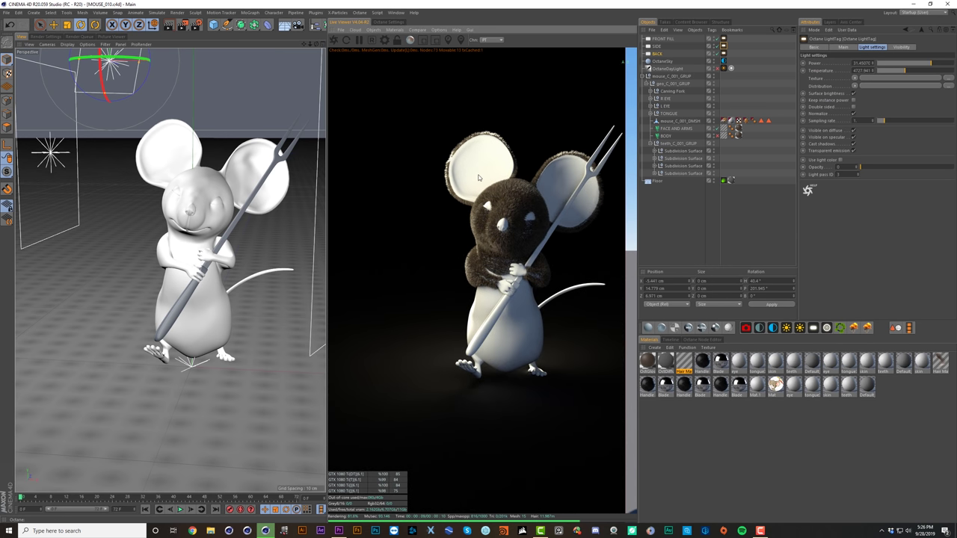
# Step: Disable the FACE AND ARMS hair object and remove the unused materials from the scene
pyautogui.click(718, 132)
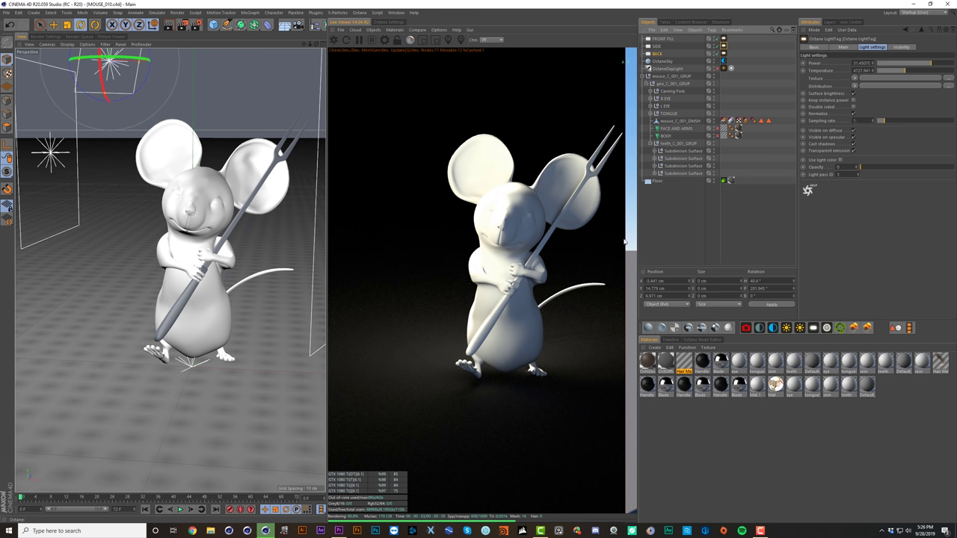
pyautogui.click(395, 30)
pyautogui.click(439, 143)
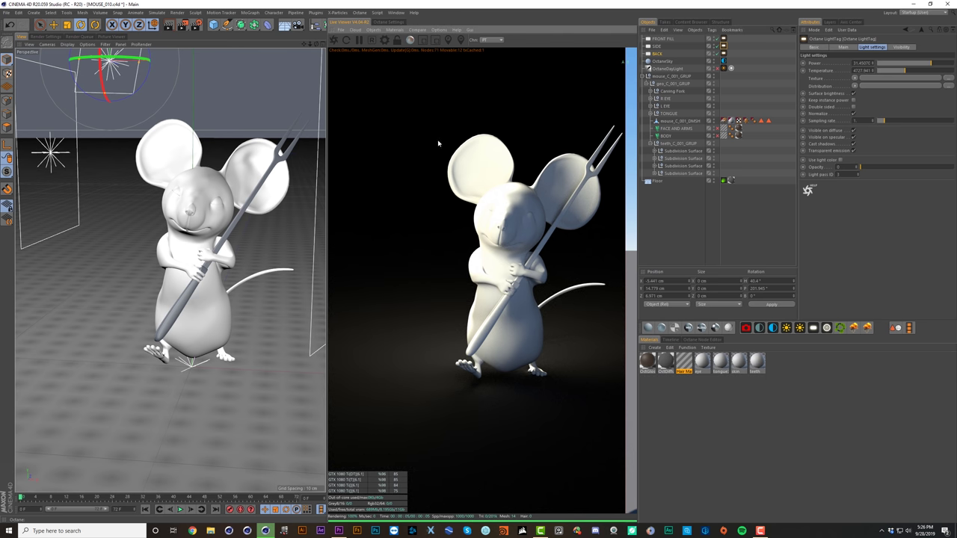
# Step: Convert the eye, tongue, skin and teeth materials to Octane materials and remove the unused originals from the scene
pyautogui.click(720, 394)
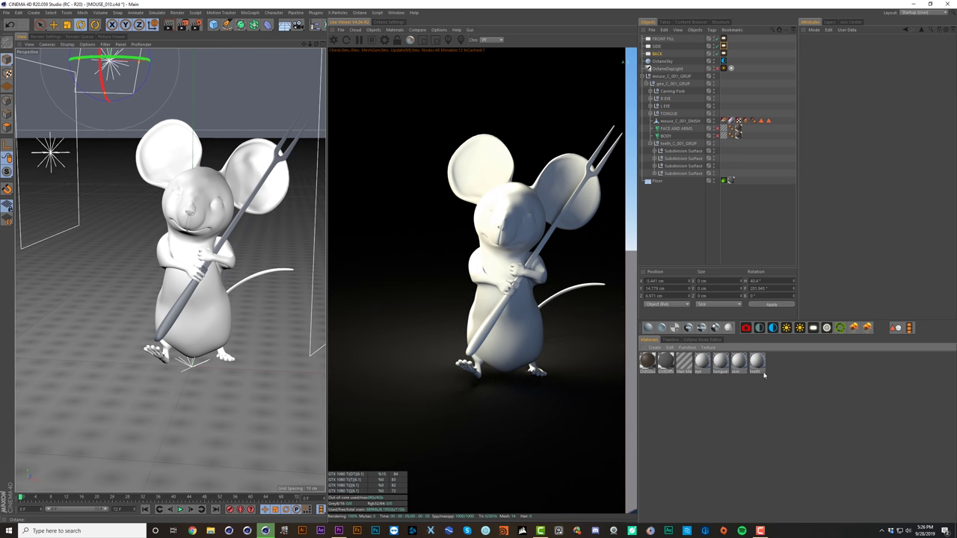
pyautogui.keyDown('shift'); pyautogui.click(703, 364); pyautogui.keyUp('shift')
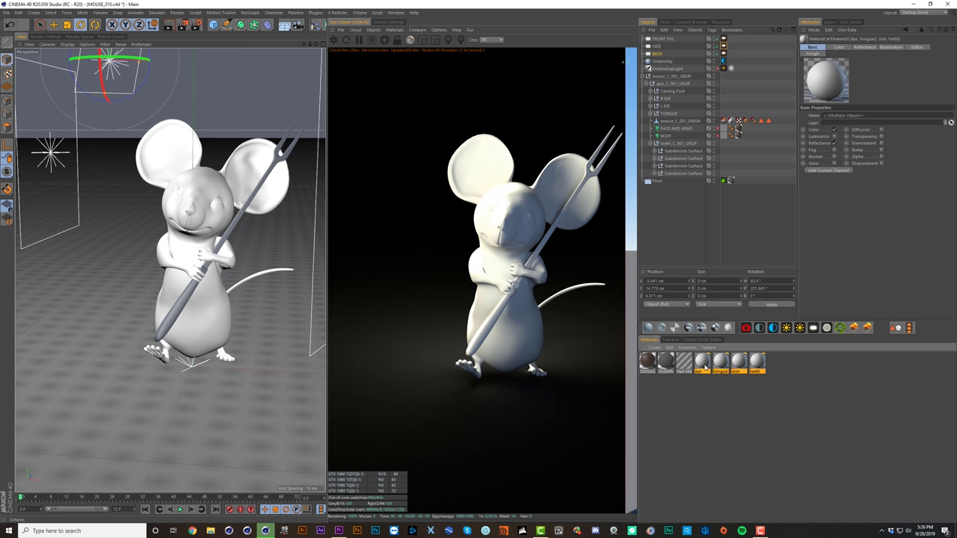
pyautogui.click(399, 29)
pyautogui.click(420, 142)
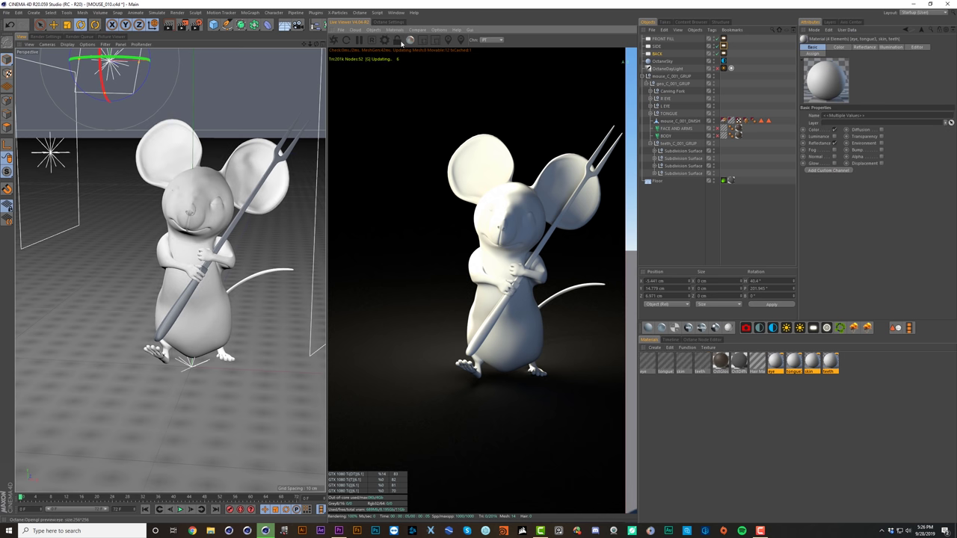
pyautogui.click(395, 30)
pyautogui.click(415, 137)
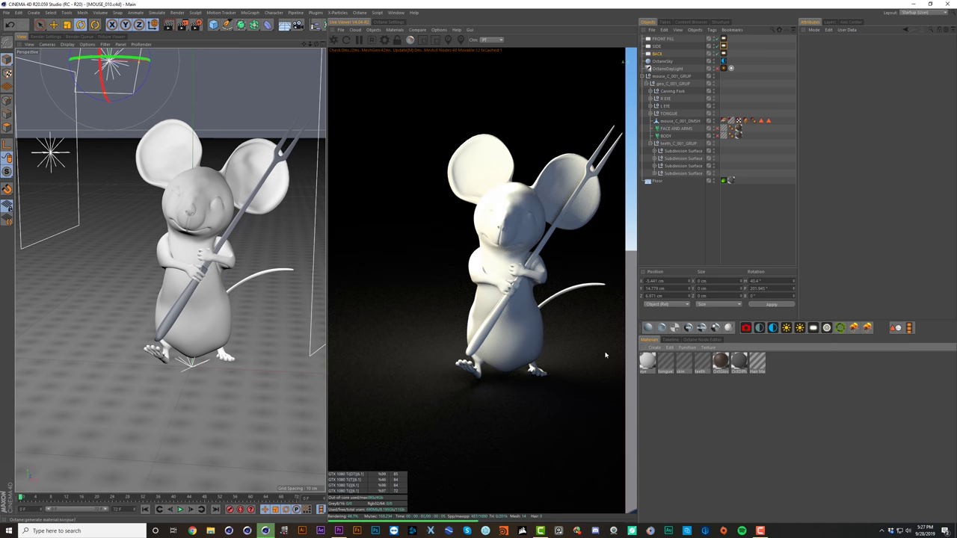
# Step: Create an Octane glossy material, assign it to the mouse's left eye and set its diffuse color to black
pyautogui.click(662, 329)
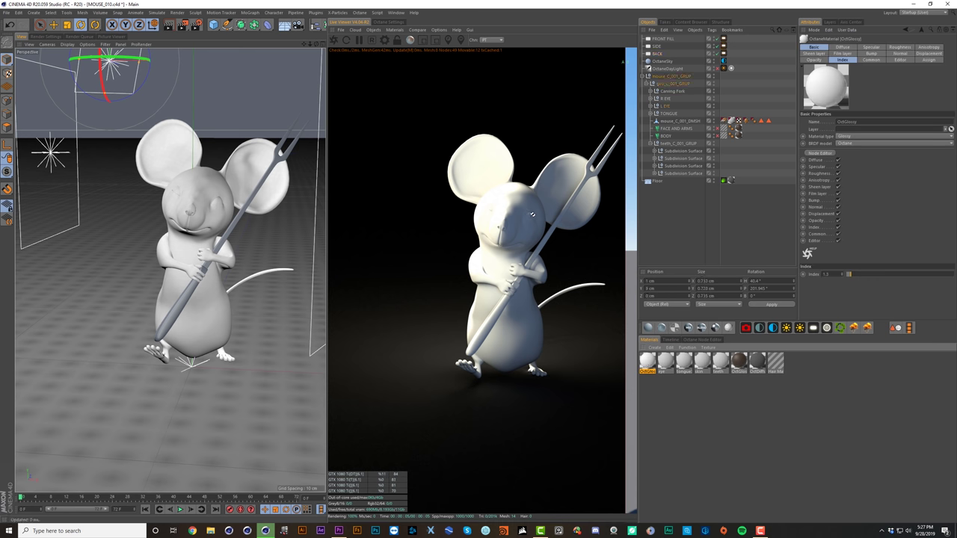
pyautogui.moveTo(533, 215); pyautogui.dragTo(532, 215)
pyautogui.click(647, 362)
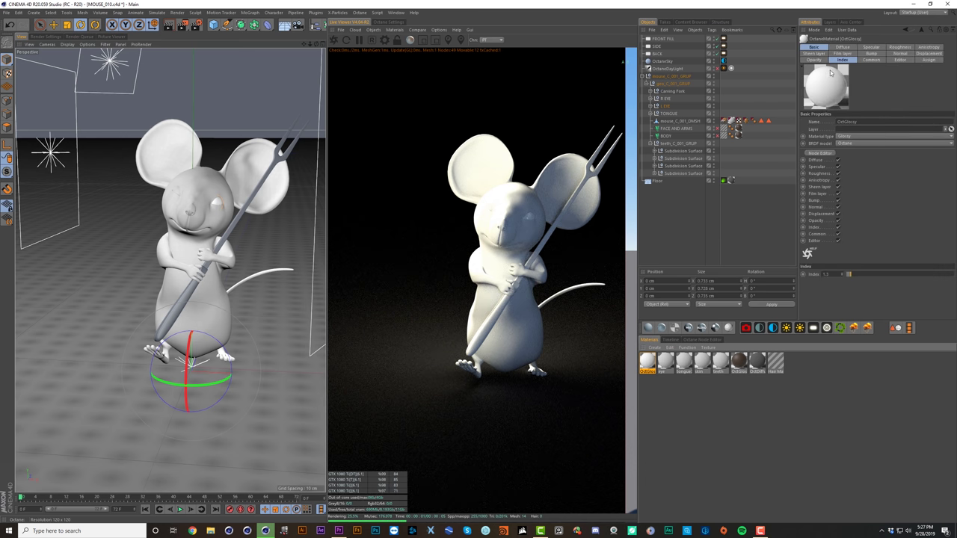
pyautogui.click(843, 47)
pyautogui.click(830, 121)
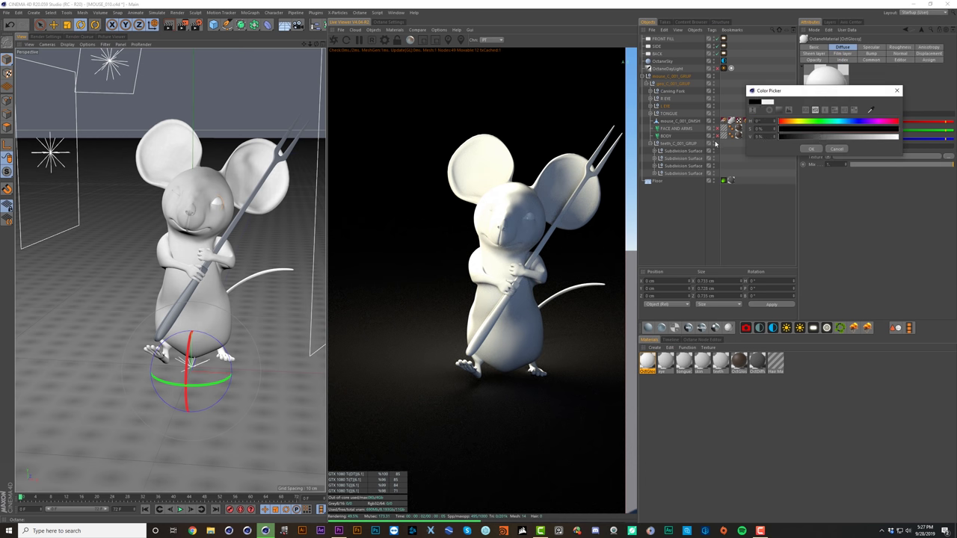
pyautogui.click(813, 148)
pyautogui.click(900, 47)
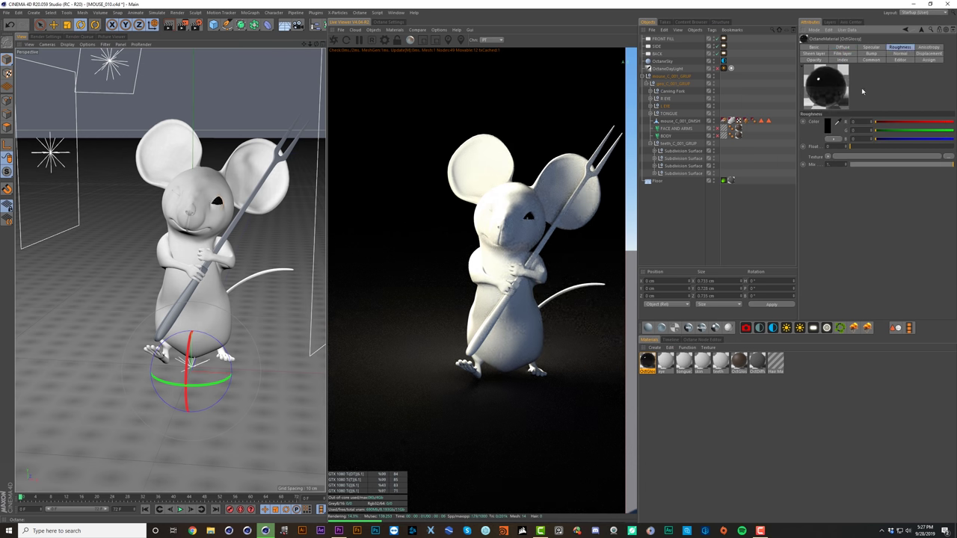
# Step: Assign the black glossy material to the mouse's right eye, undoing any misplacement on the body mesh, and save the scene
pyautogui.moveTo(494, 207); pyautogui.dragTo(494, 210)
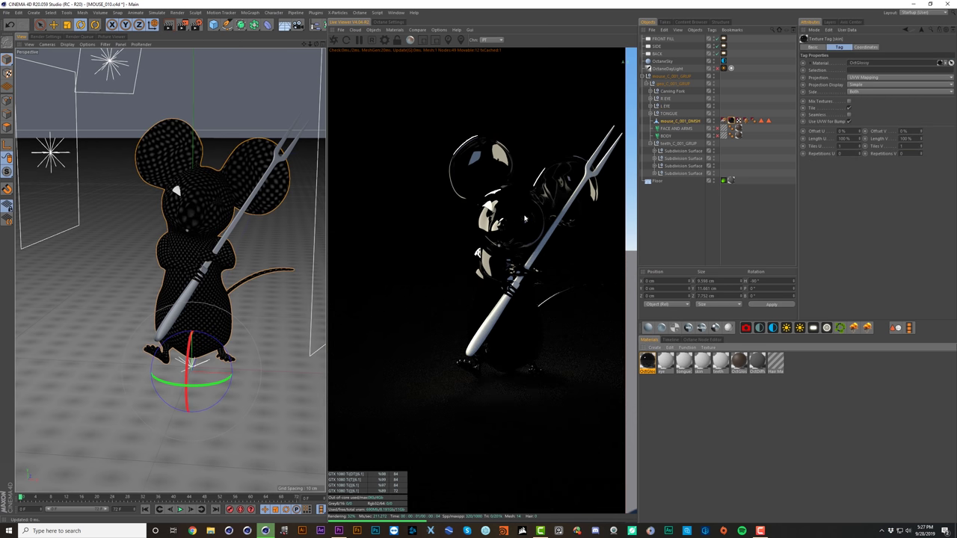
pyautogui.hotkey('ctrl', 'z')
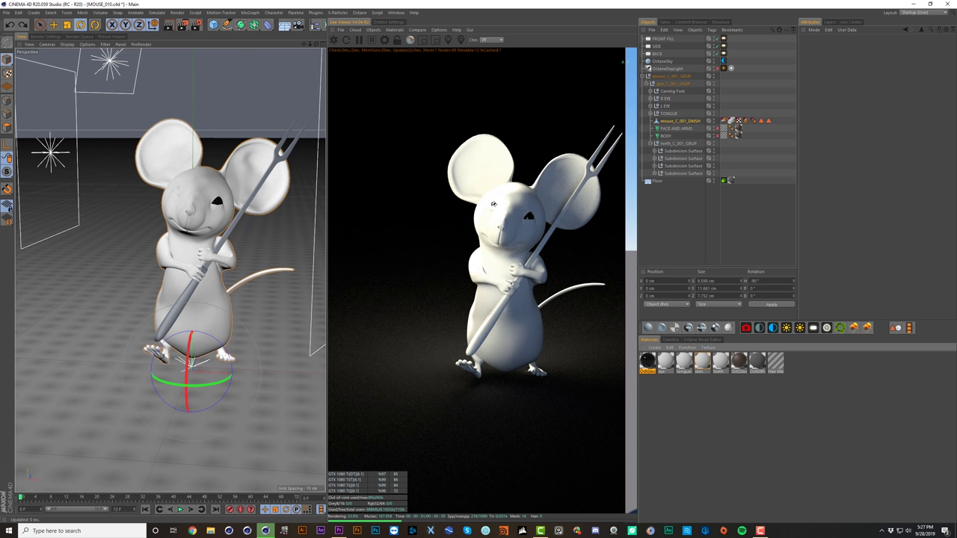
pyautogui.moveTo(492, 206); pyautogui.dragTo(492, 207)
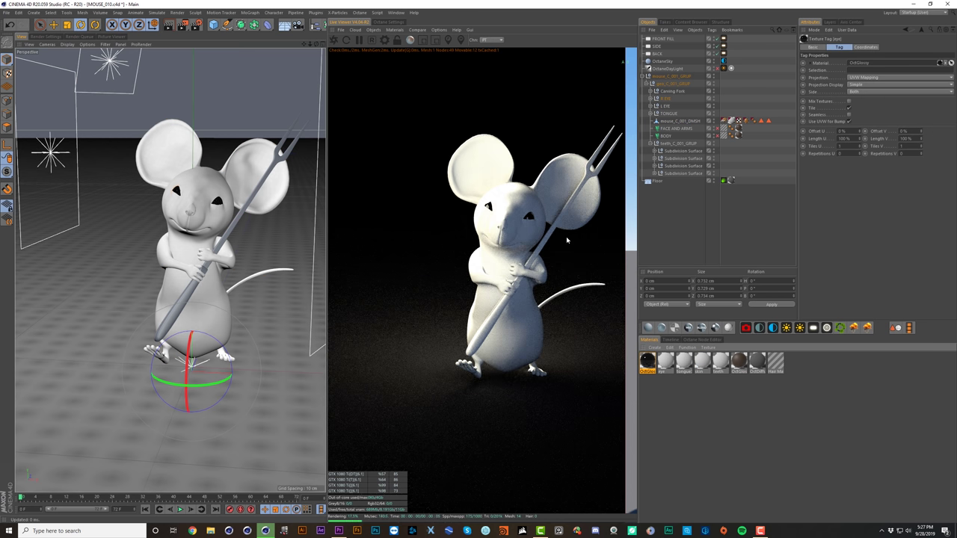
pyautogui.hotkey('ctrl', 's')
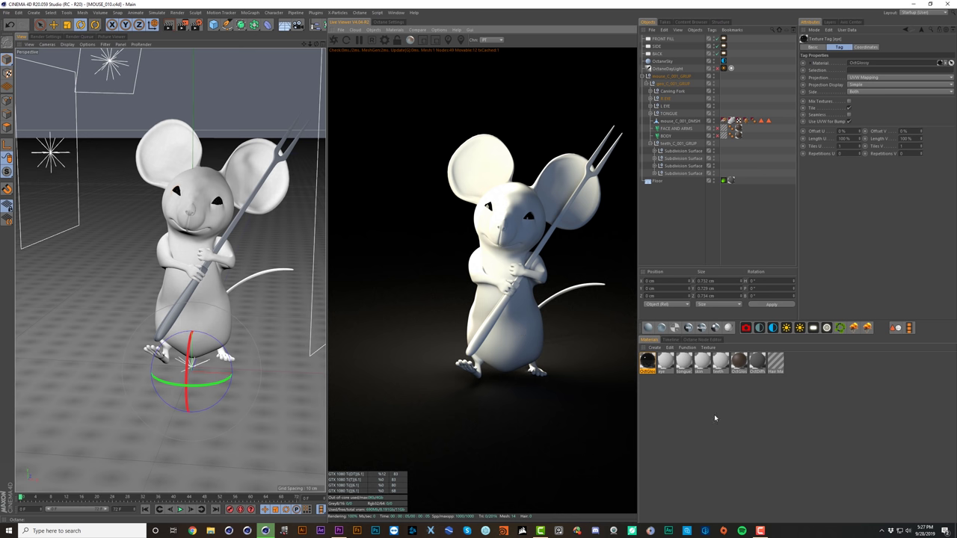
# Step: Create an Octane diffuse material, assign it to the mouse body mesh and display it in the Octane Node Editor
pyautogui.click(650, 327)
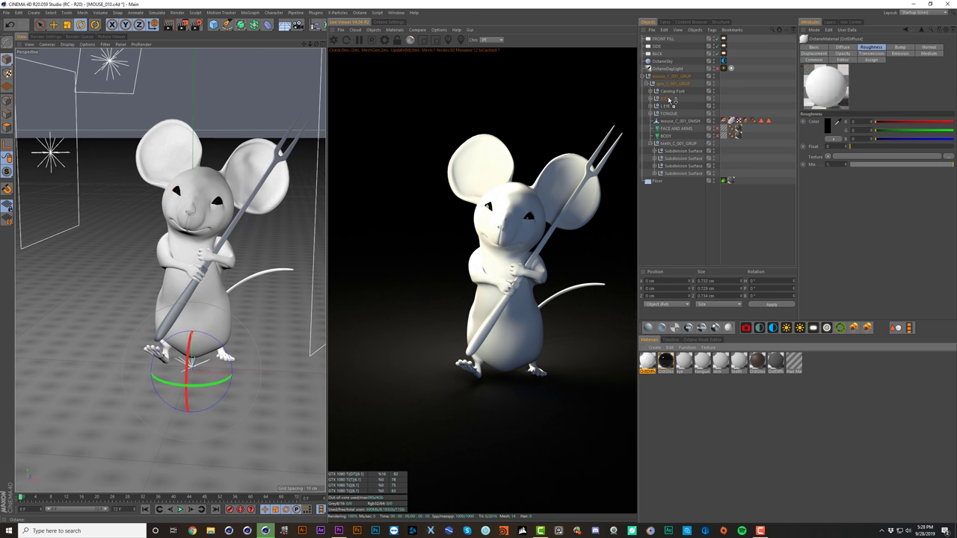
pyautogui.moveTo(509, 194); pyautogui.dragTo(508, 196)
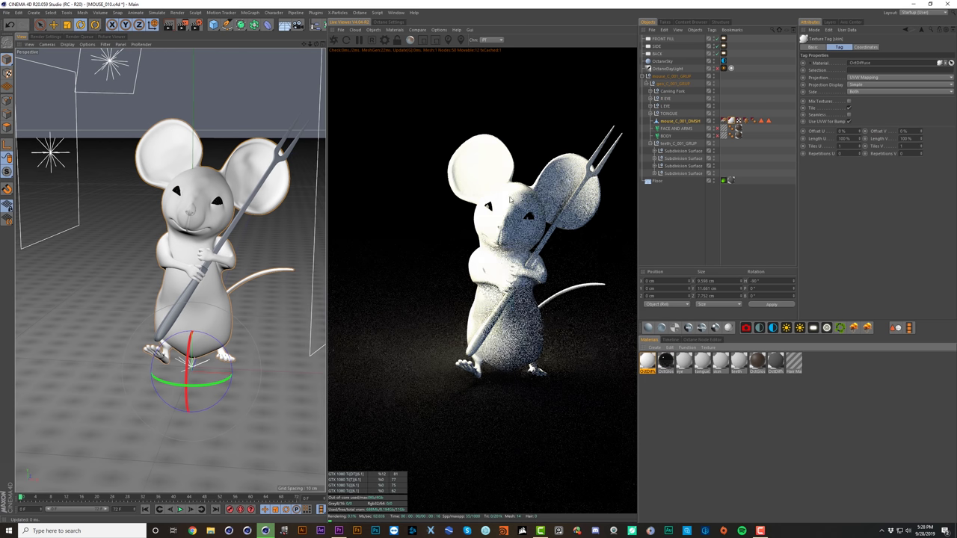
pyautogui.click(693, 341)
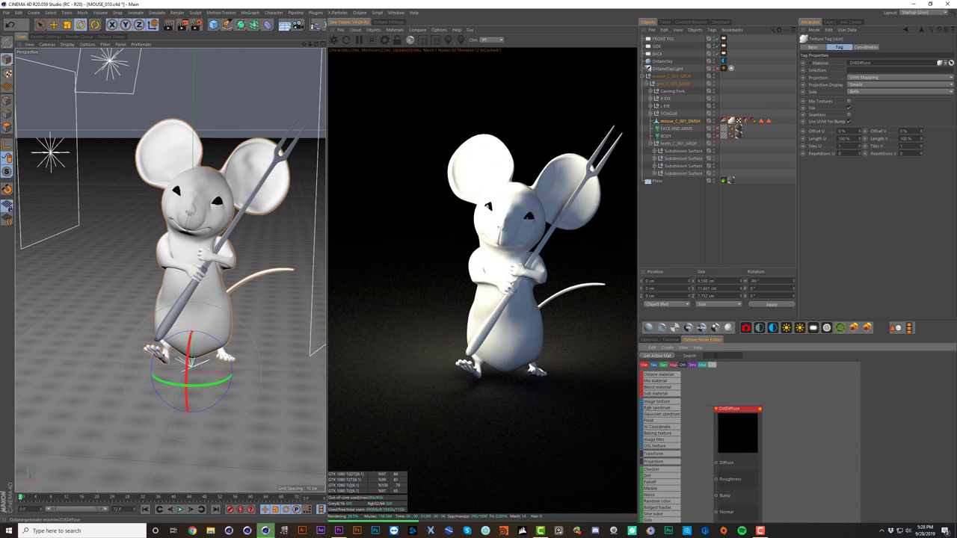
# Step: Enlarge the Octane Node Editor, its graph area and the Live Viewer by narrowing the perspective viewport
pyautogui.moveTo(638, 376); pyautogui.dragTo(573, 374)
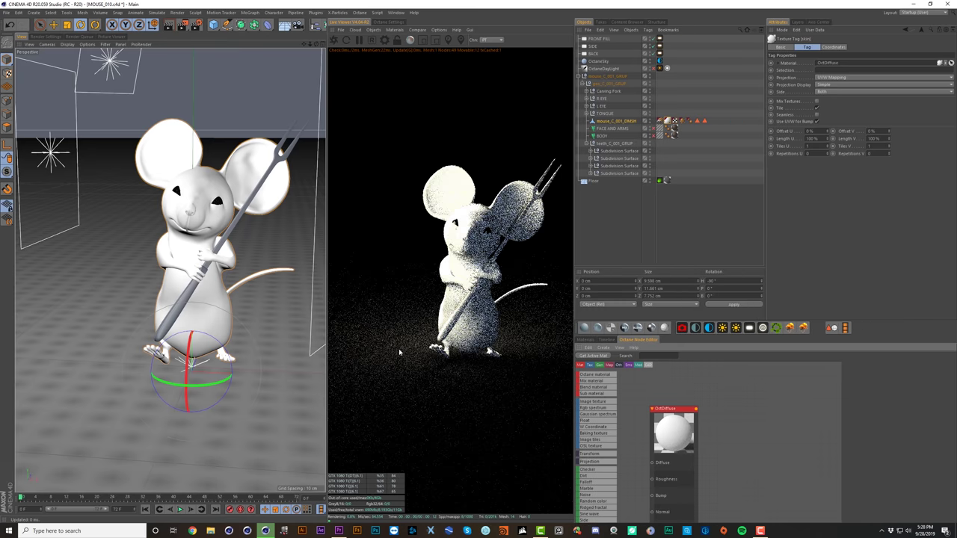
pyautogui.moveTo(328, 327); pyautogui.dragTo(213, 327)
pyautogui.moveTo(842, 419); pyautogui.dragTo(908, 419)
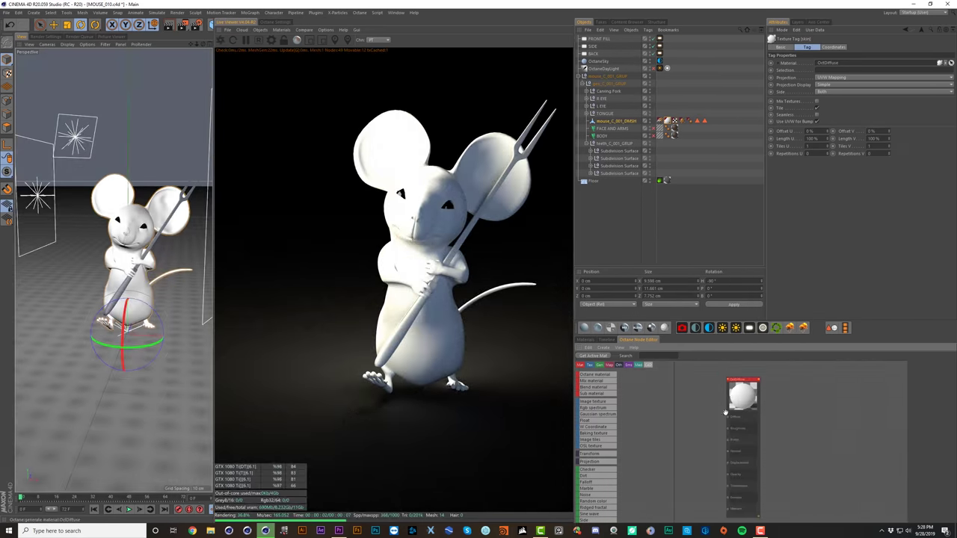
# Step: Connect an image texture node to the OctDiffuse material's Diffuse input and select mouse_DIF.1001 from the MOUSE FBX textures folder
pyautogui.moveTo(728, 420); pyautogui.dragTo(728, 418)
pyautogui.click(710, 421)
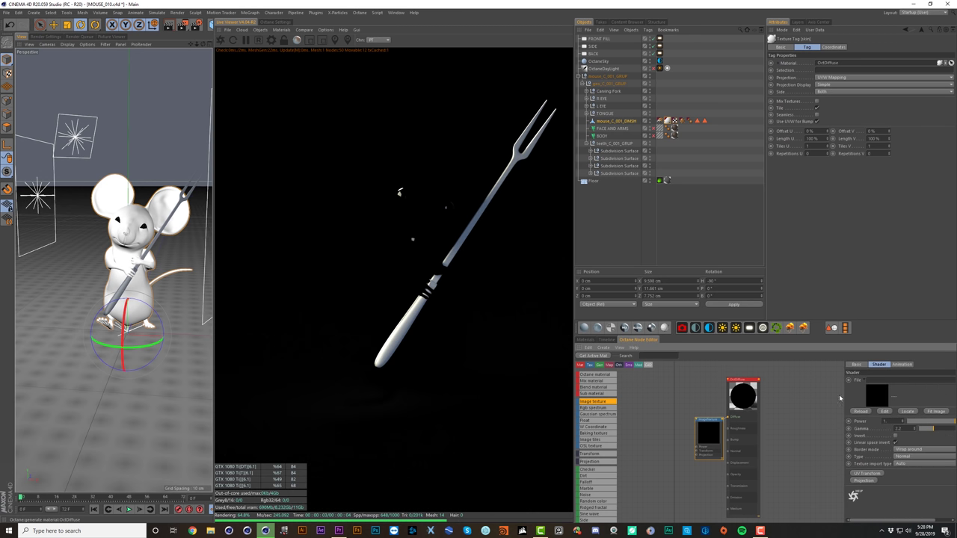
pyautogui.moveTo(844, 398); pyautogui.dragTo(822, 397)
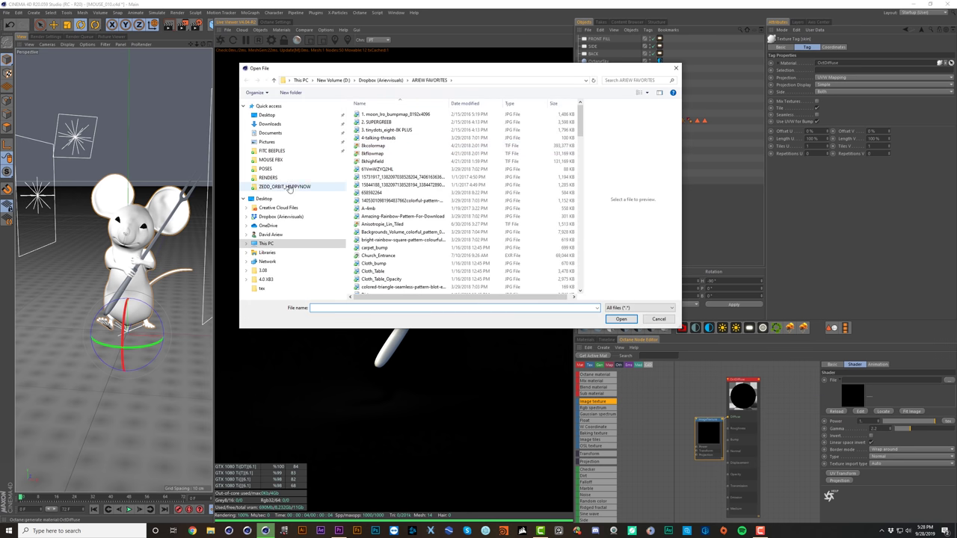
pyautogui.click(266, 243)
pyautogui.click(281, 216)
pyautogui.click(377, 122)
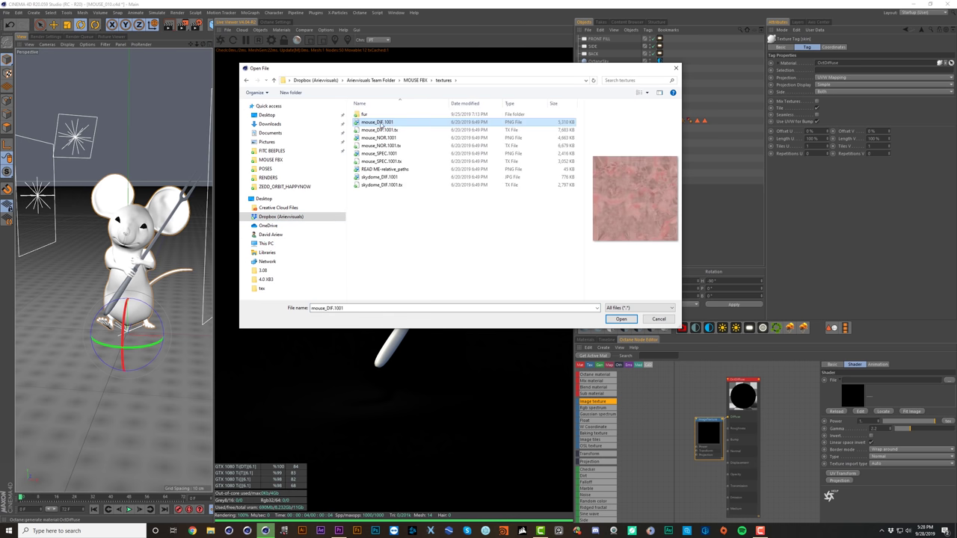
# Step: View mouse_DIF.1001.png at full size in Photos to examine the skin texture layout, and close it
pyautogui.rightClick(377, 122)
pyautogui.click(356, 141)
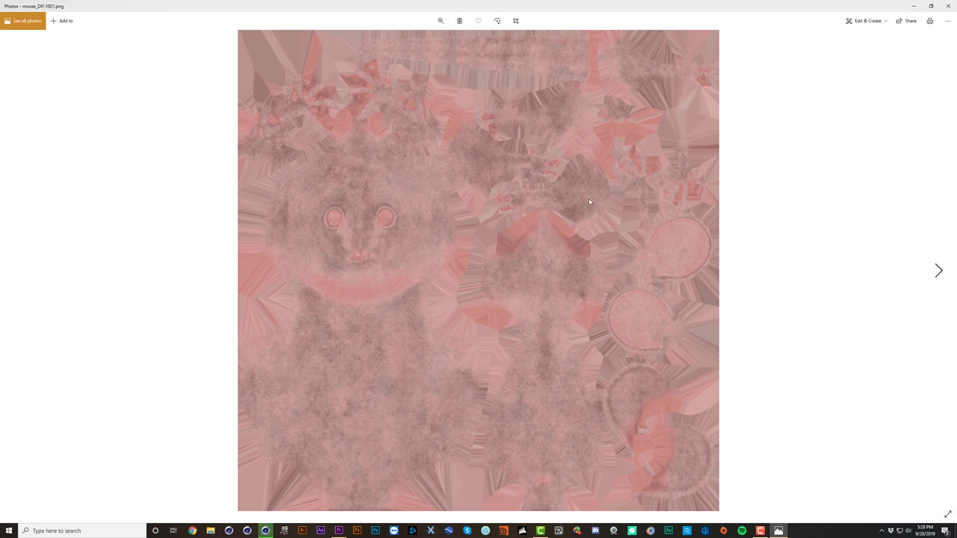
pyautogui.click(956, 3)
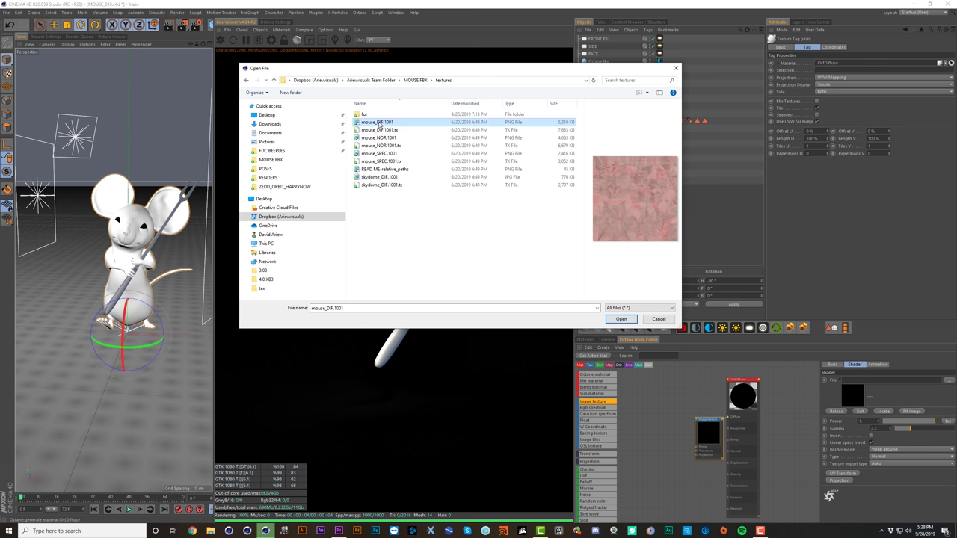
# Step: Load mouse_DIF.1001 into the diffuse image texture node without copying it to the project, and move the node up
pyautogui.doubleClick(379, 125)
pyautogui.click(522, 291)
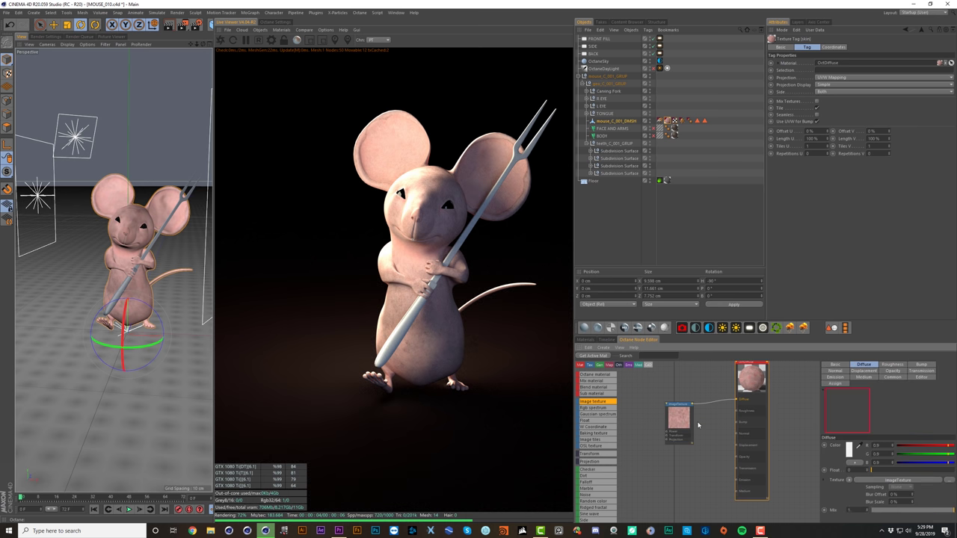
pyautogui.moveTo(687, 414); pyautogui.dragTo(679, 392)
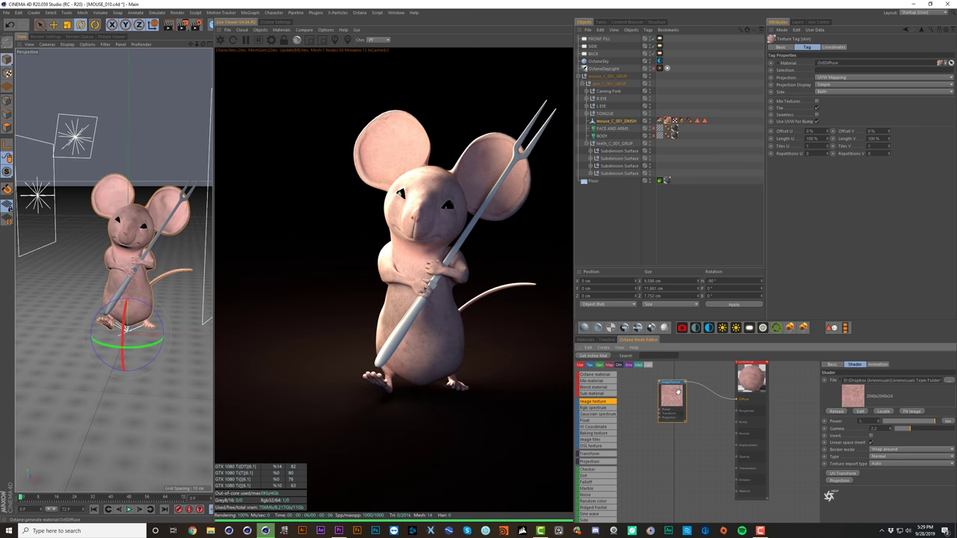
# Step: Duplicate the image texture node, load mouse_NOR.1001 without a project copy and connect it to the material's Normal input
pyautogui.moveTo(675, 452); pyautogui.dragTo(676, 454)
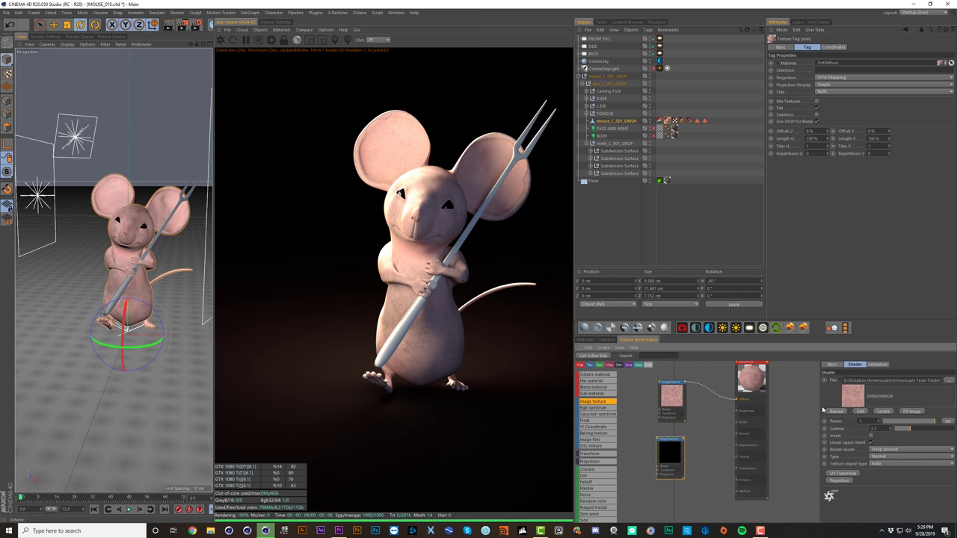
pyautogui.click(949, 382)
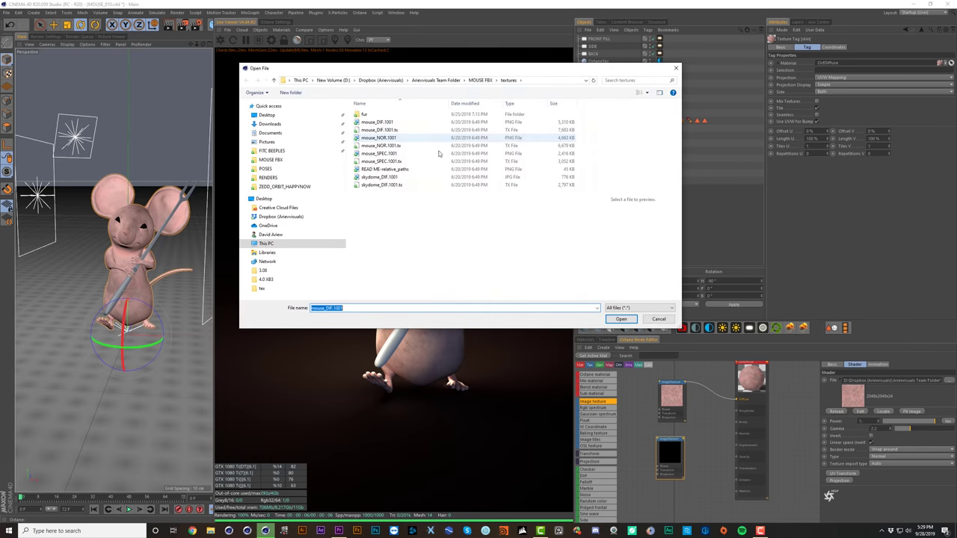
pyautogui.click(380, 138)
pyautogui.doubleClick(376, 140)
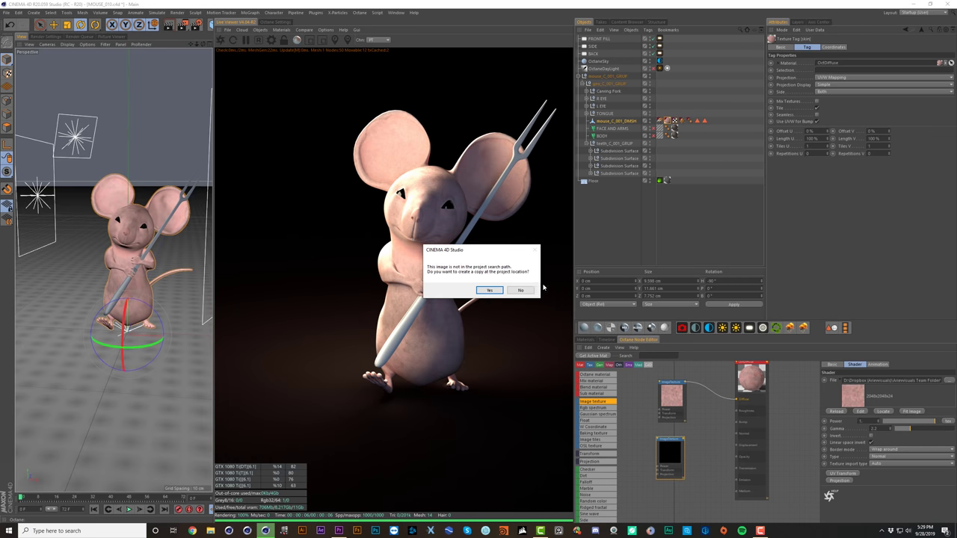
pyautogui.click(523, 292)
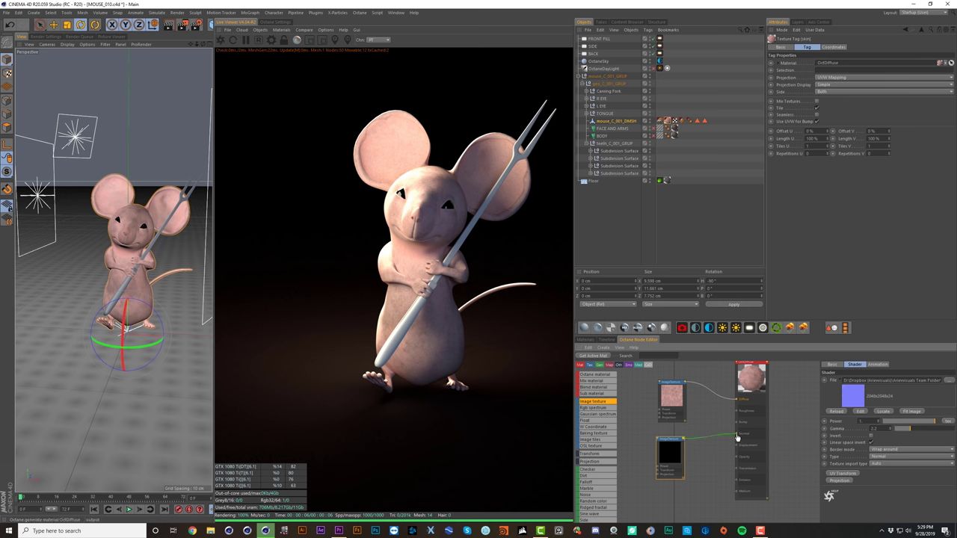
pyautogui.moveTo(737, 437); pyautogui.dragTo(738, 433)
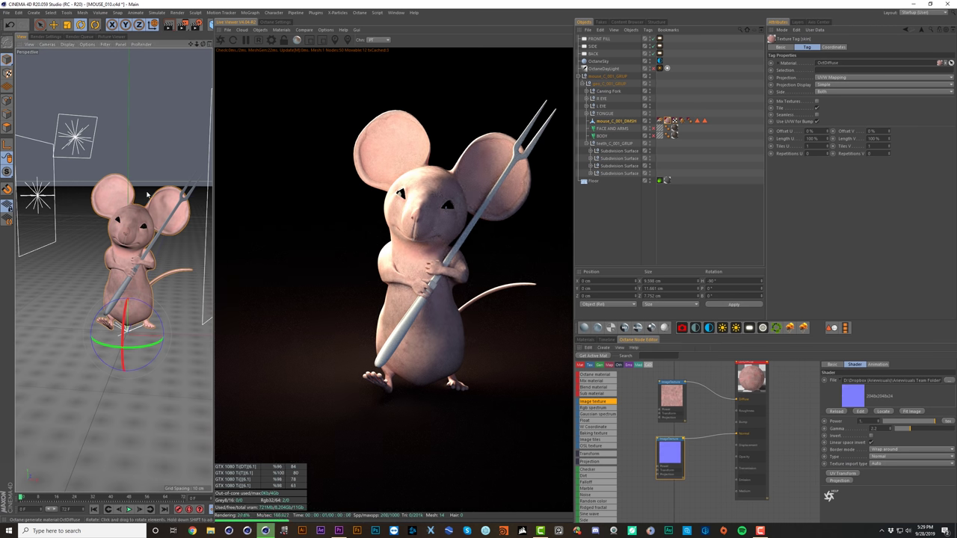
# Step: Examine the normal map's effect on the mouse's face up close by comparing a stored render against one without it
pyautogui.keyDown('alt'); pyautogui.moveTo(148, 194); pyautogui.dragTo(128, 220, button='right'); pyautogui.keyUp('alt')
pyautogui.hotkey('ctrl', 'shift', 'z')
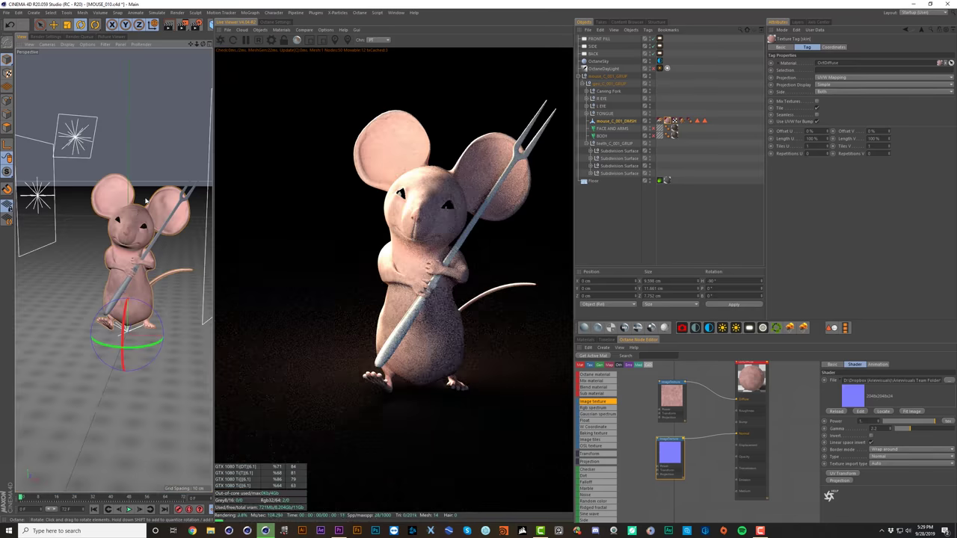
pyautogui.scroll(10, 147, 201)
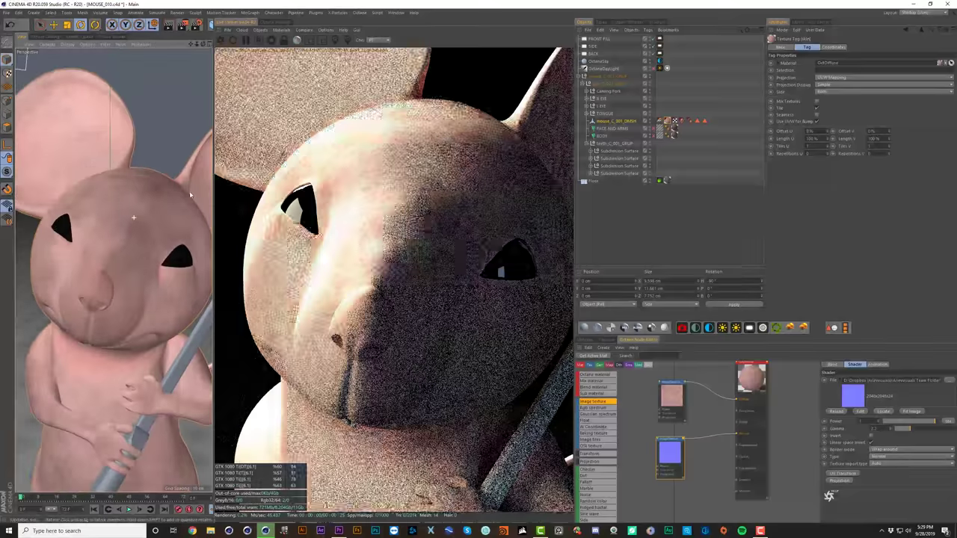
pyautogui.click(306, 31)
pyautogui.click(319, 38)
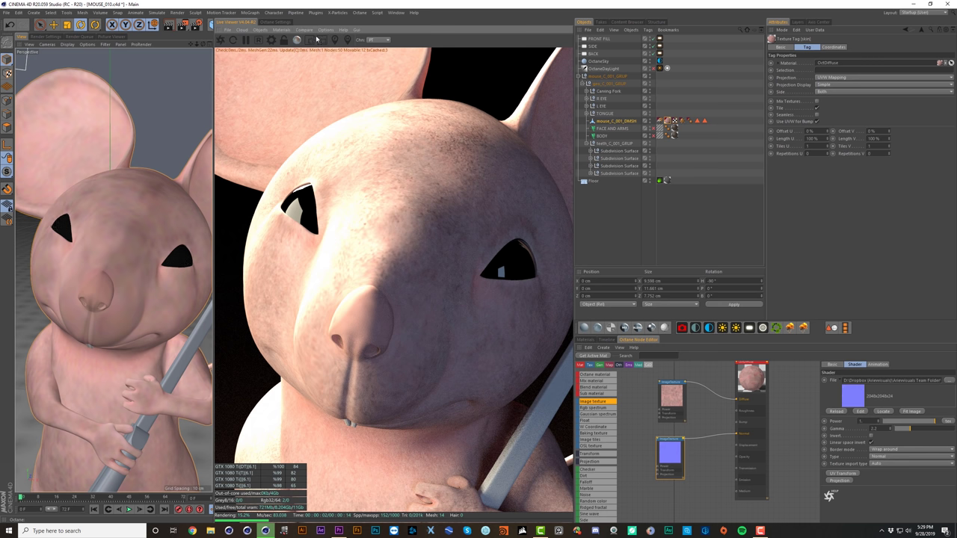
pyautogui.click(684, 439)
pyautogui.moveTo(395, 193); pyautogui.dragTo(558, 193)
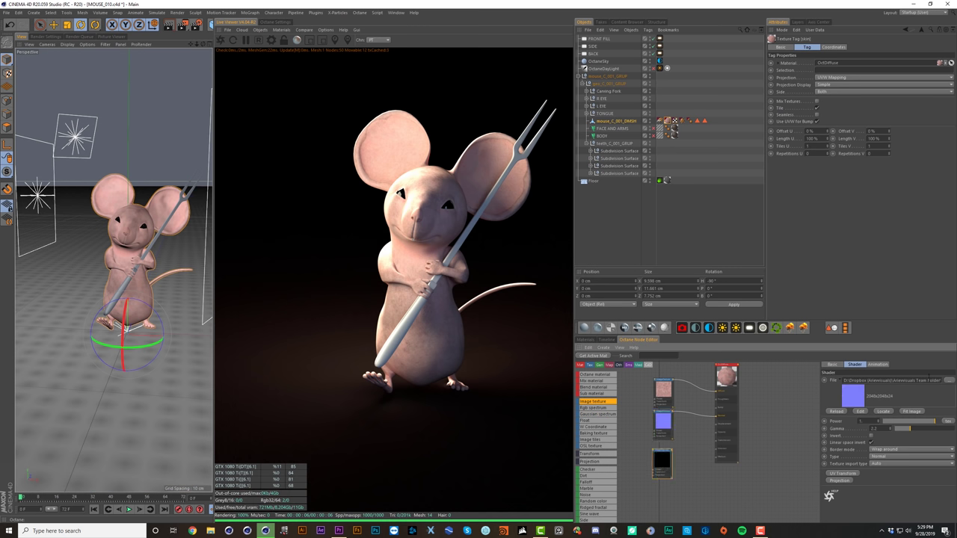
# Step: View mouse_SPEC.1001 at full size in Photos, and load it into the third image texture node without a project copy
pyautogui.click(951, 384)
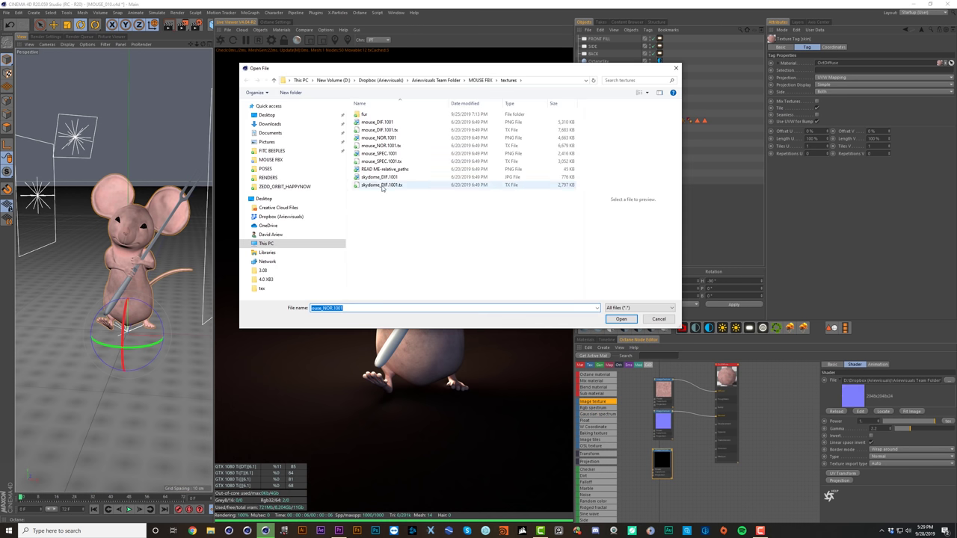
pyautogui.click(379, 153)
pyautogui.rightClick(379, 153)
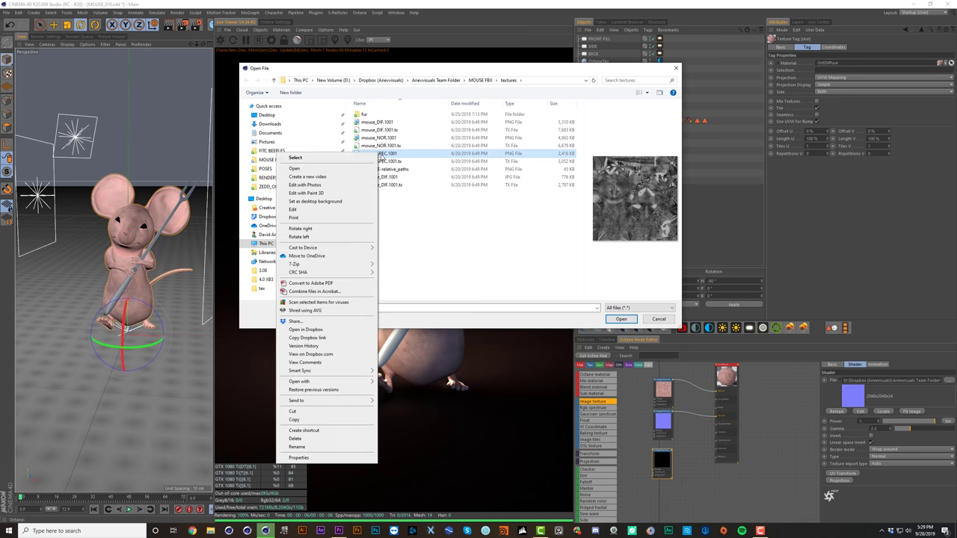
pyautogui.click(348, 169)
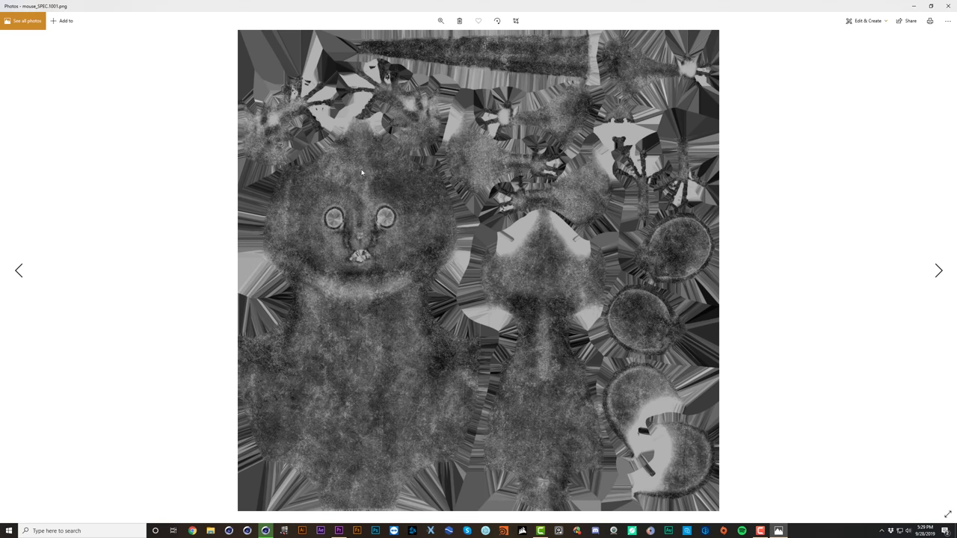
pyautogui.hotkey('alt', 'F4')
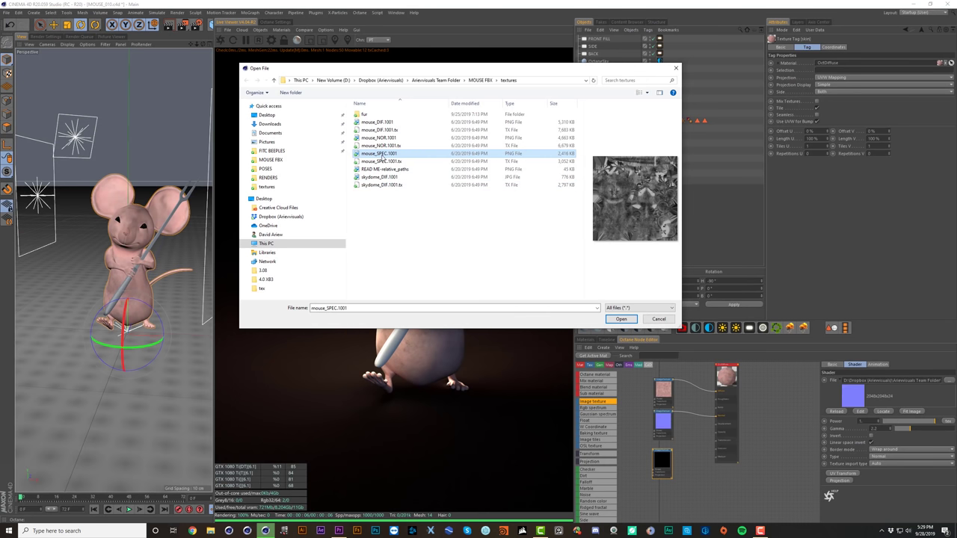
pyautogui.doubleClick(381, 155)
pyautogui.click(521, 291)
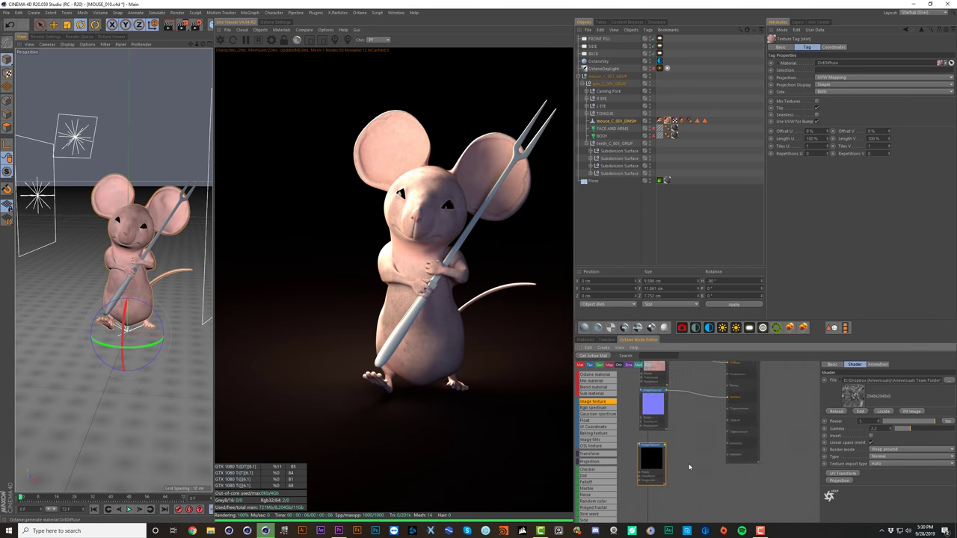
# Step: Change the skin material's type to Glossy and connect the mouse_SPEC.1001 image texture to its Specular input
pyautogui.moveTo(682, 451); pyautogui.dragTo(683, 478, button='middle')
pyautogui.scroll(-2, 732, 405)
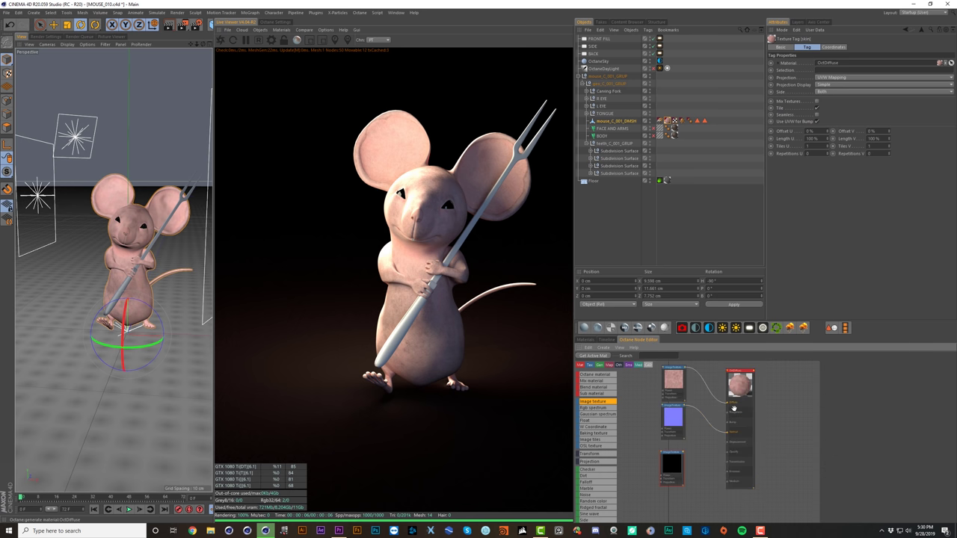
pyautogui.click(736, 407)
pyautogui.click(836, 365)
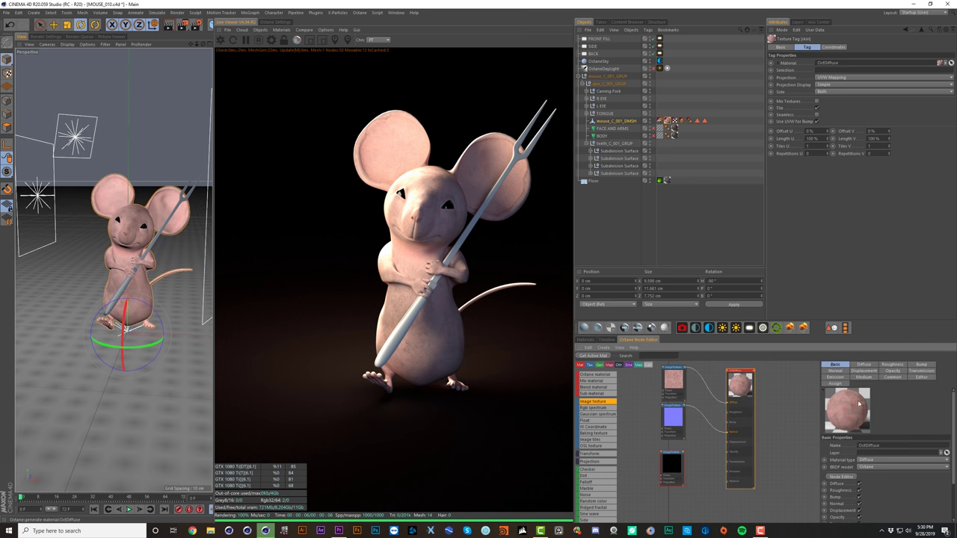
pyautogui.click(866, 460)
pyautogui.click(866, 474)
pyautogui.scroll(2, 688, 469)
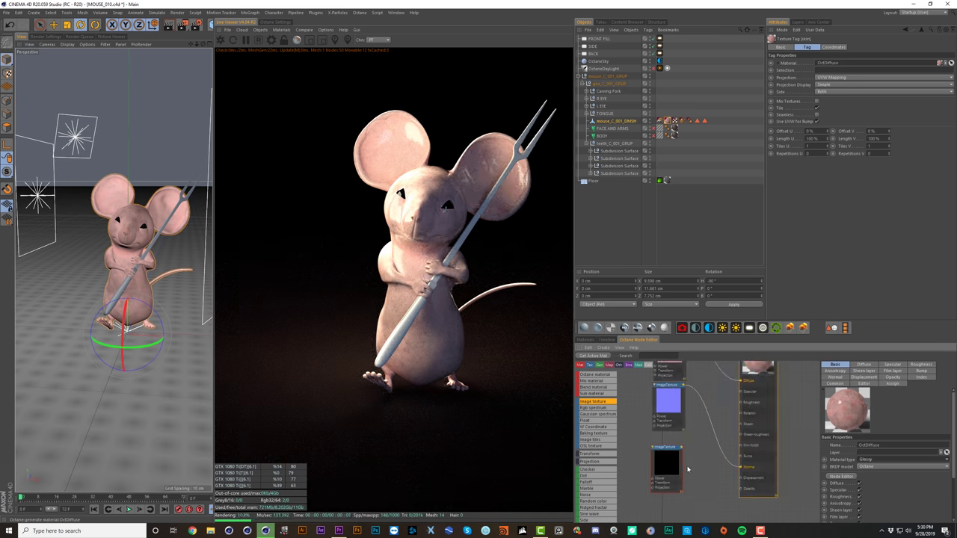
pyautogui.moveTo(682, 446); pyautogui.dragTo(748, 392)
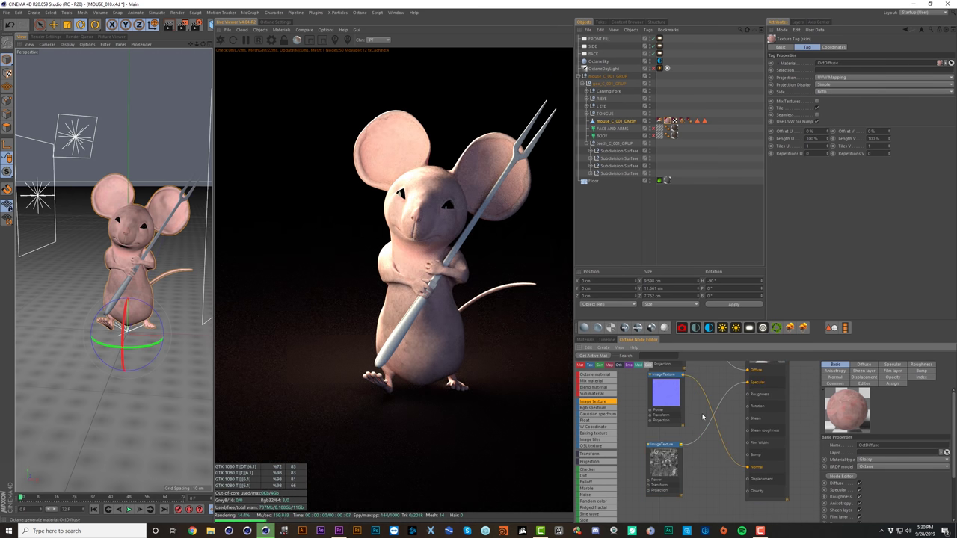
# Step: Store the specular-mapped render and compare it with the skin material set back to Diffuse and the specular map disconnected
pyautogui.click(298, 30)
pyautogui.click(312, 40)
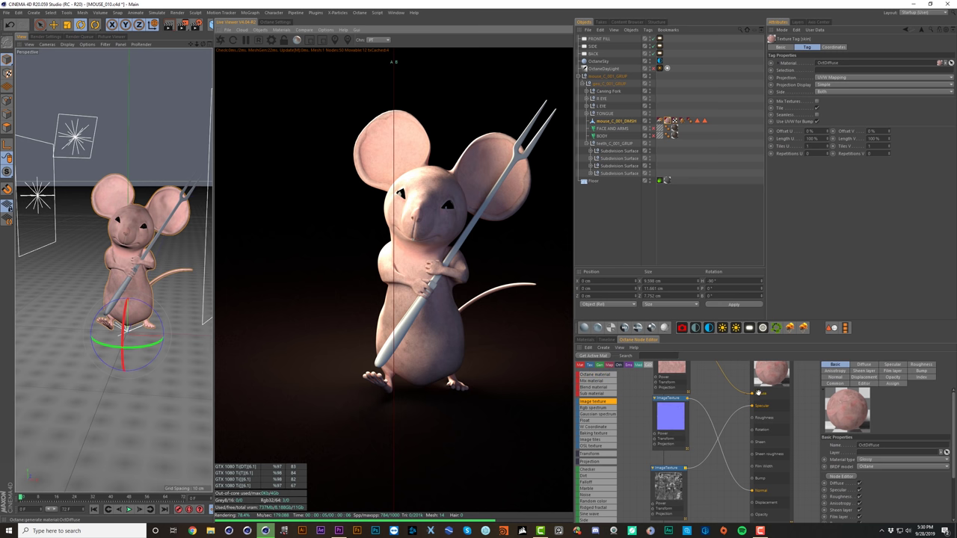
pyautogui.click(868, 461)
pyautogui.click(869, 467)
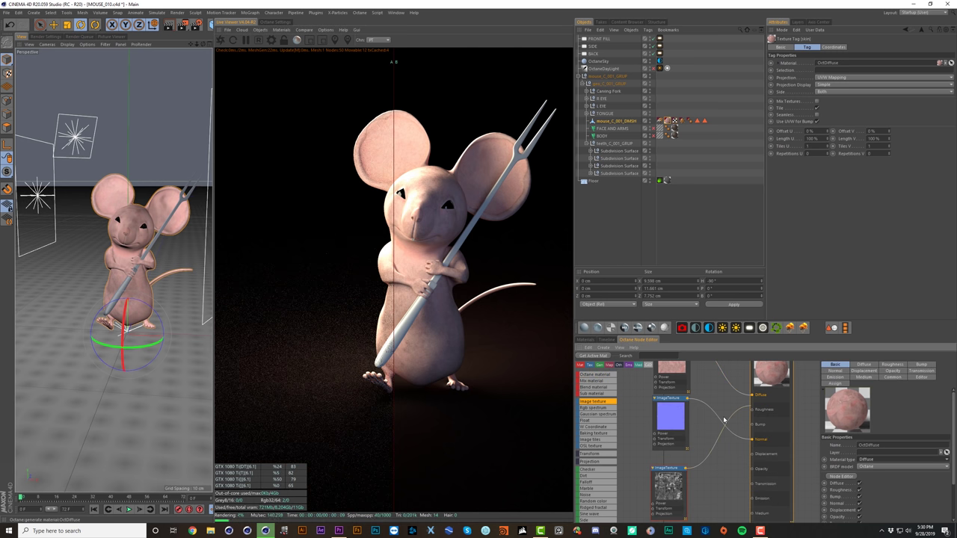
pyautogui.click(733, 420)
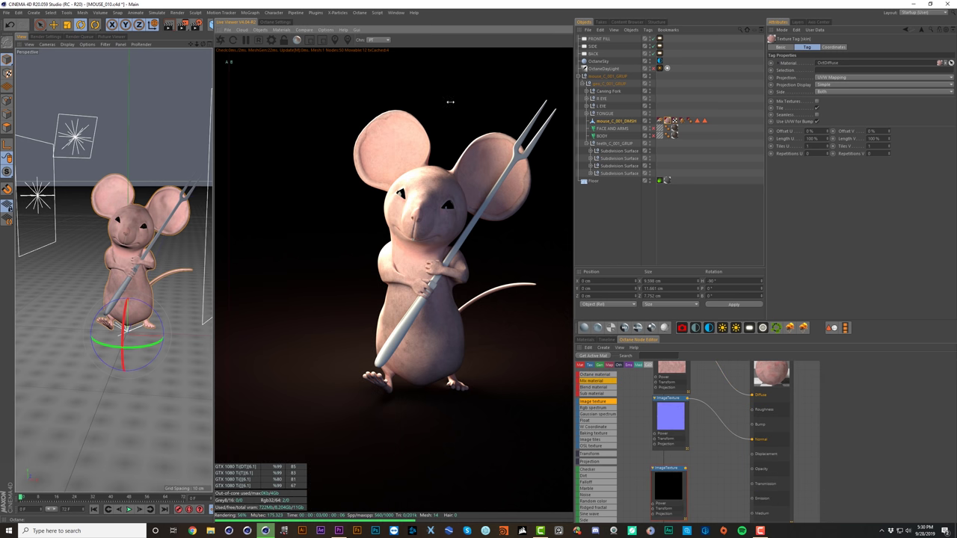
pyautogui.moveTo(450, 101); pyautogui.dragTo(560, 109)
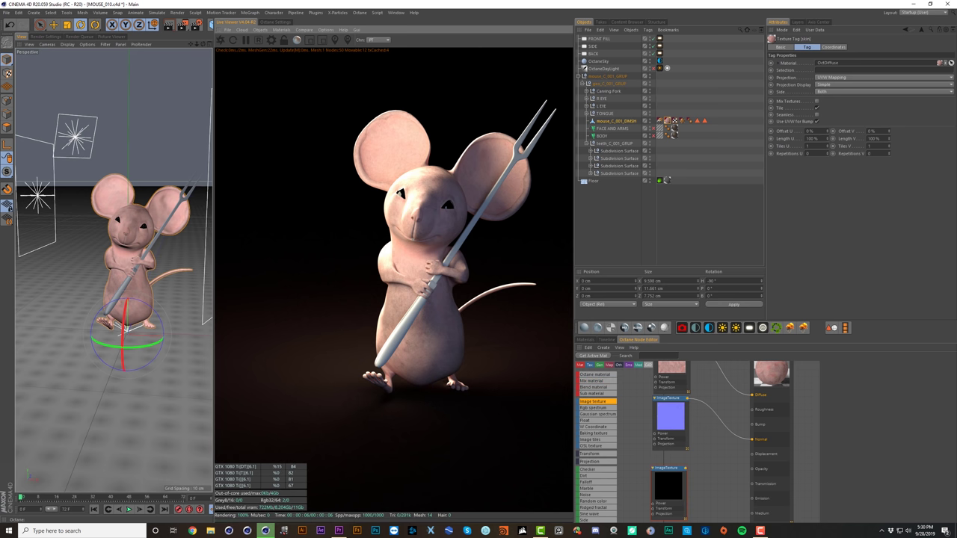
# Step: Delete the disconnected specular image texture node from the skin material's node graph
pyautogui.scroll(-3, 701, 414)
pyautogui.moveTo(701, 414); pyautogui.dragTo(682, 417, button='middle')
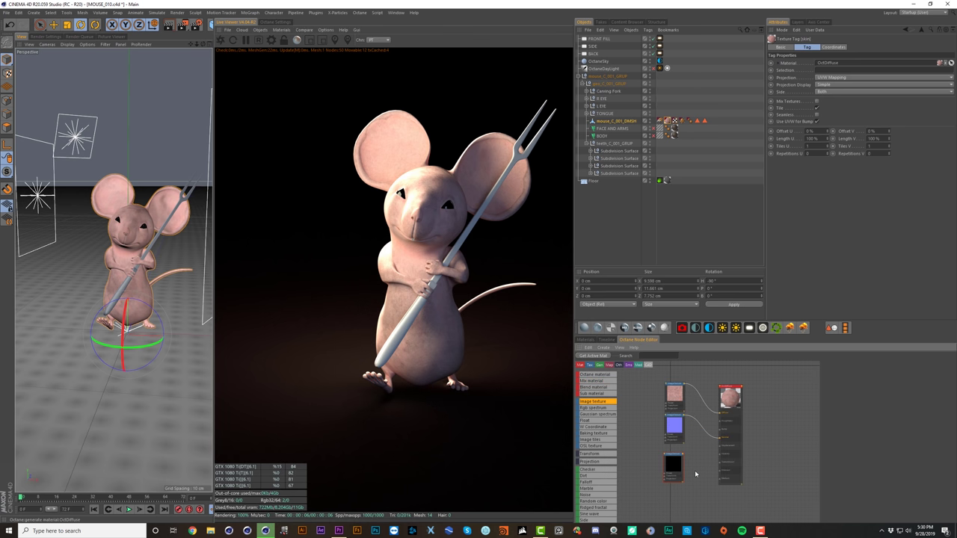
pyautogui.press('Delete')
# Step: Turn off the FACE AND ARMS fur object and change the skin material's type to Specular
pyautogui.click(654, 130)
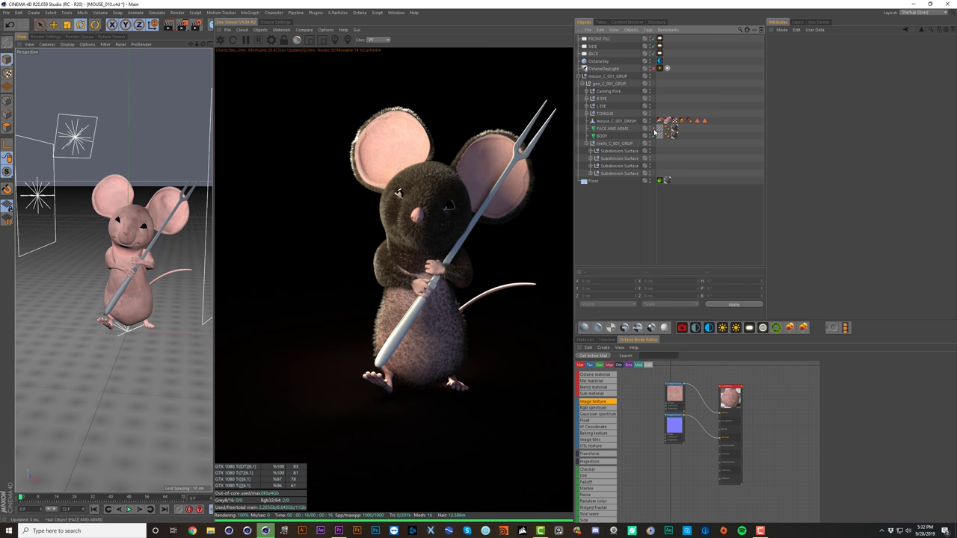
pyautogui.moveTo(727, 407); pyautogui.dragTo(729, 400)
pyautogui.click(882, 460)
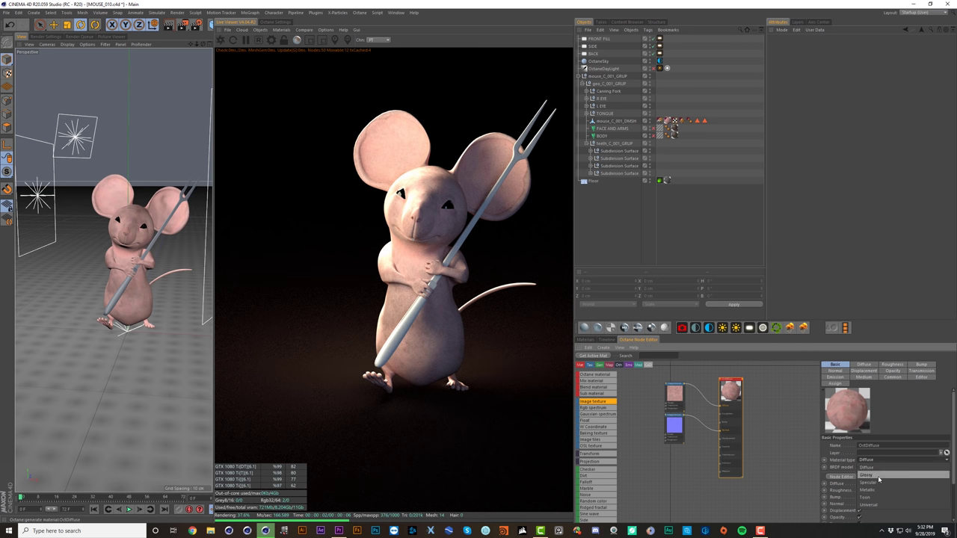
pyautogui.click(880, 484)
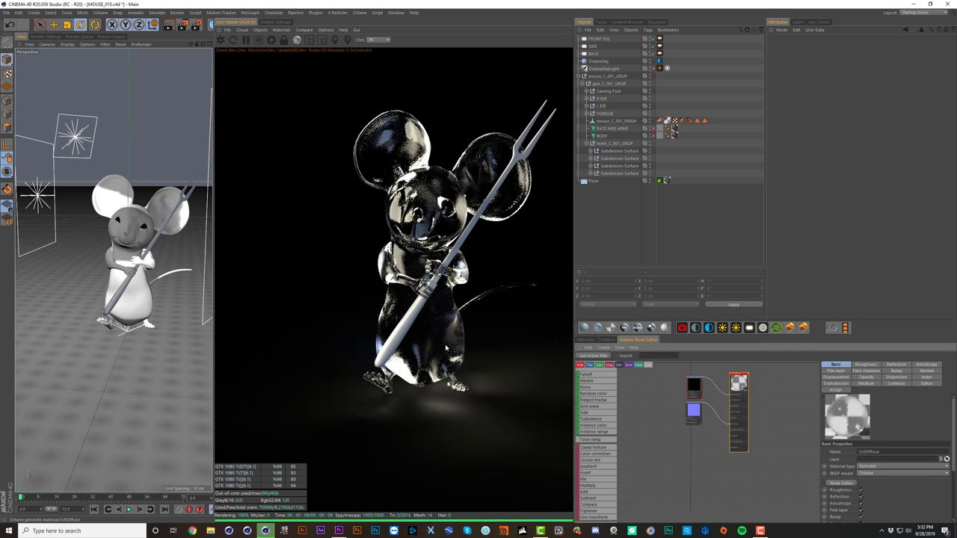
# Step: Add a Scattering medium node and connect it to the skin material's Medium input
pyautogui.scroll(3, 699, 447)
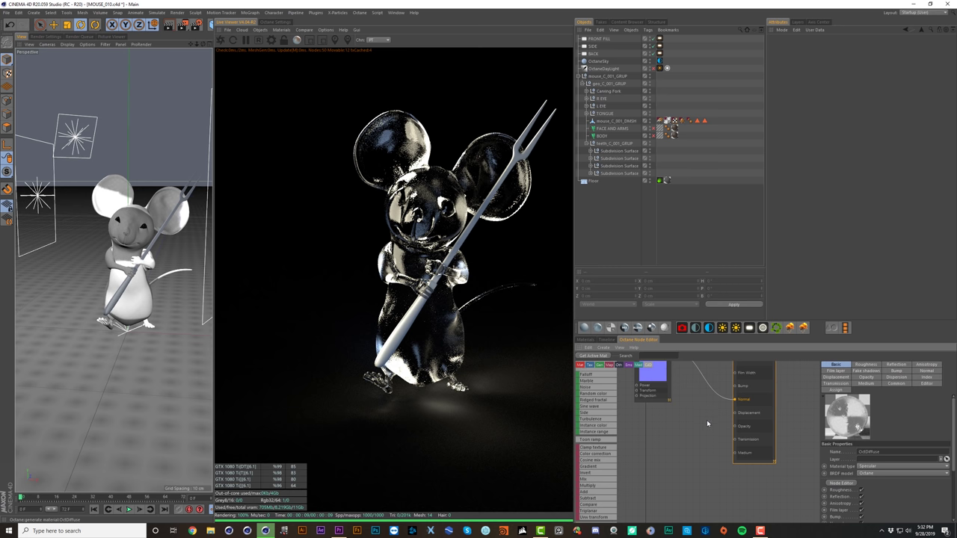
pyautogui.scroll(-5, 599, 460)
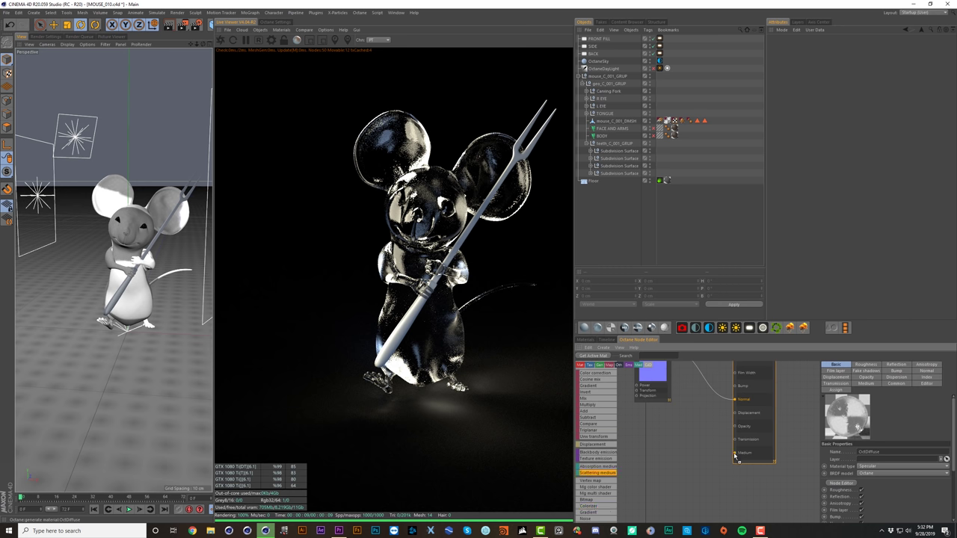
pyautogui.moveTo(734, 457); pyautogui.dragTo(656, 447)
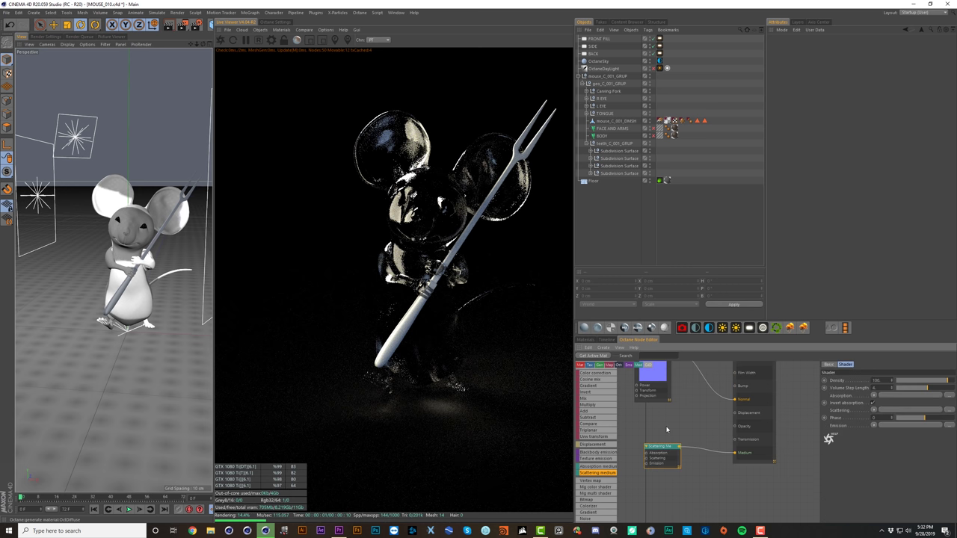
# Step: Add two RGB spectrum nodes and connect them to the scattering medium's Absorption and Scattering inputs
pyautogui.moveTo(668, 429); pyautogui.dragTo(728, 431, button='middle')
pyautogui.scroll(3, 613, 406)
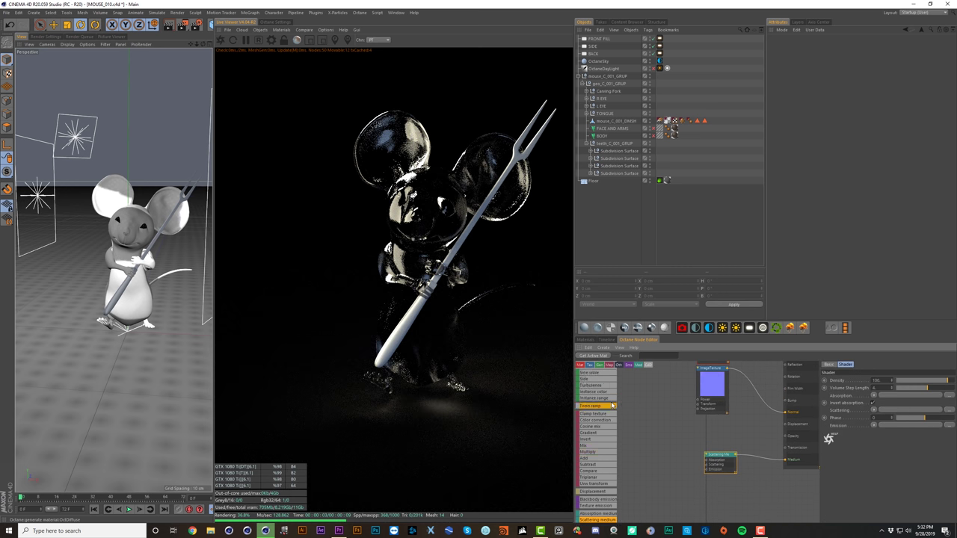
pyautogui.scroll(8, 613, 405)
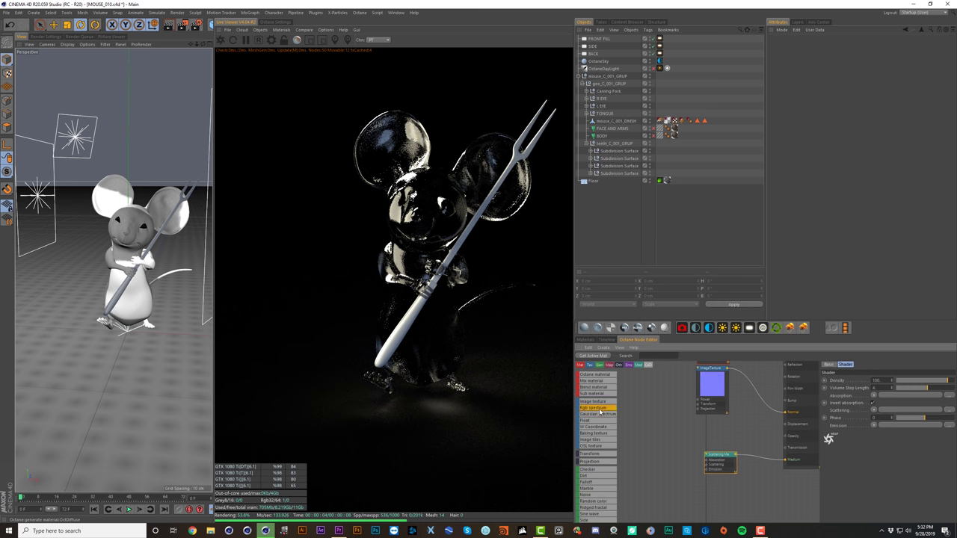
pyautogui.moveTo(707, 463); pyautogui.dragTo(707, 460)
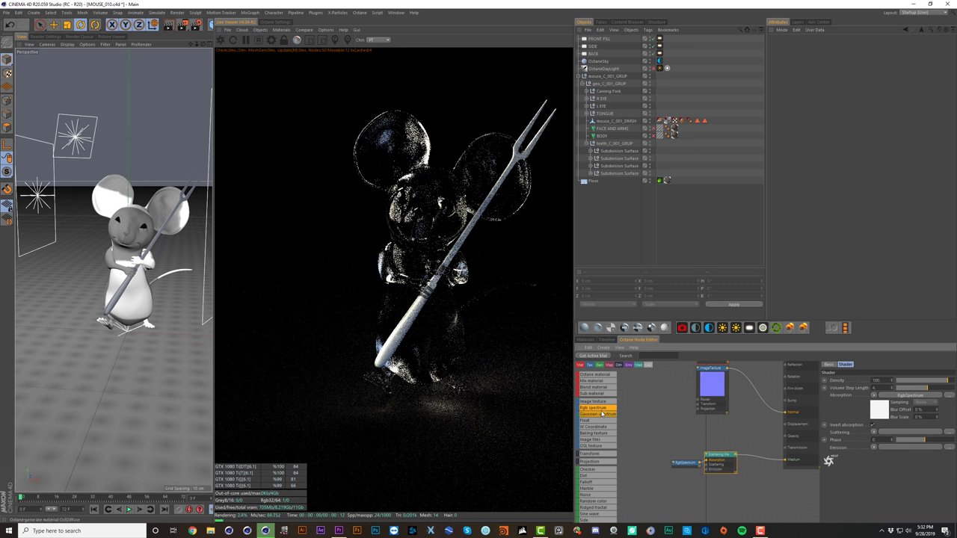
pyautogui.moveTo(599, 409); pyautogui.dragTo(654, 431)
pyautogui.moveTo(708, 469); pyautogui.dragTo(674, 457)
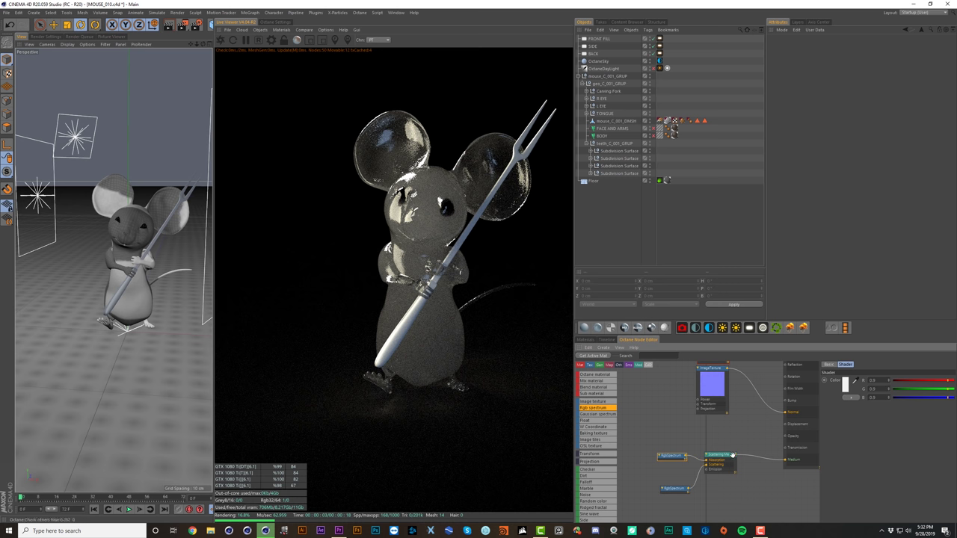
# Step: Set the colours of both RGB spectrum nodes to pure white
pyautogui.click(845, 384)
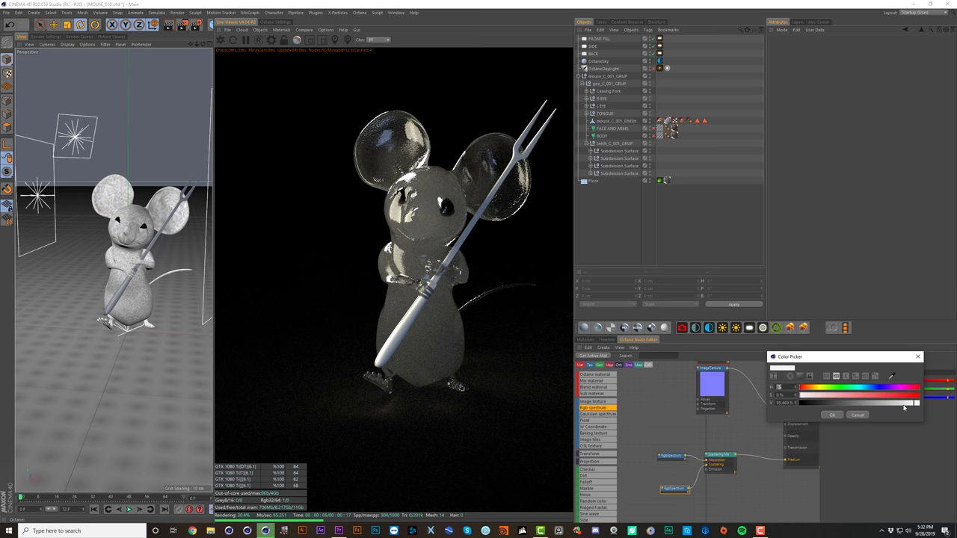
pyautogui.click(858, 415)
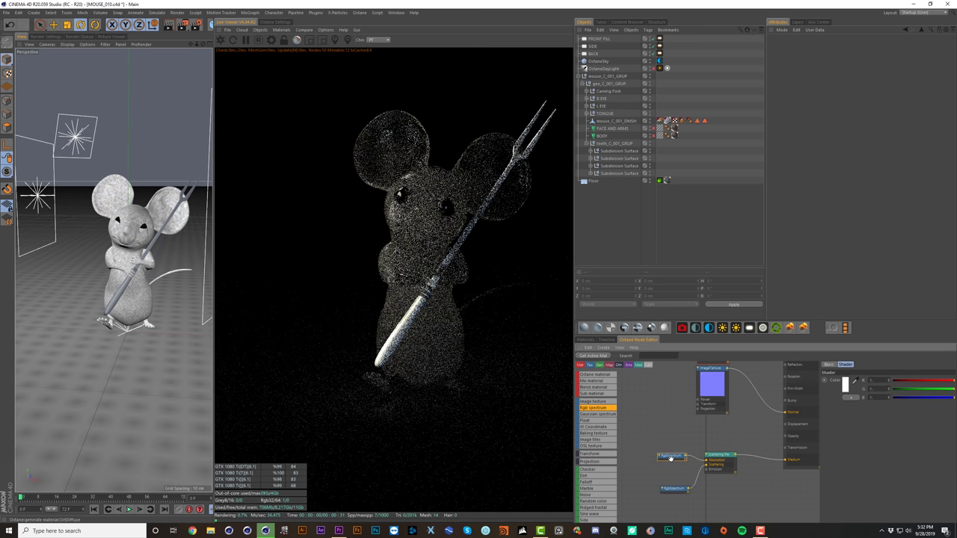
pyautogui.click(856, 398)
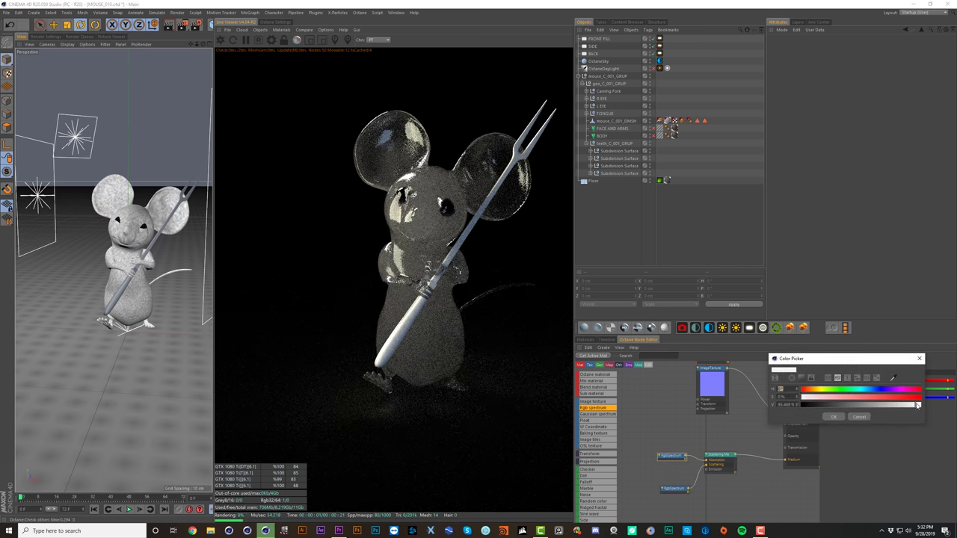
pyautogui.click(833, 418)
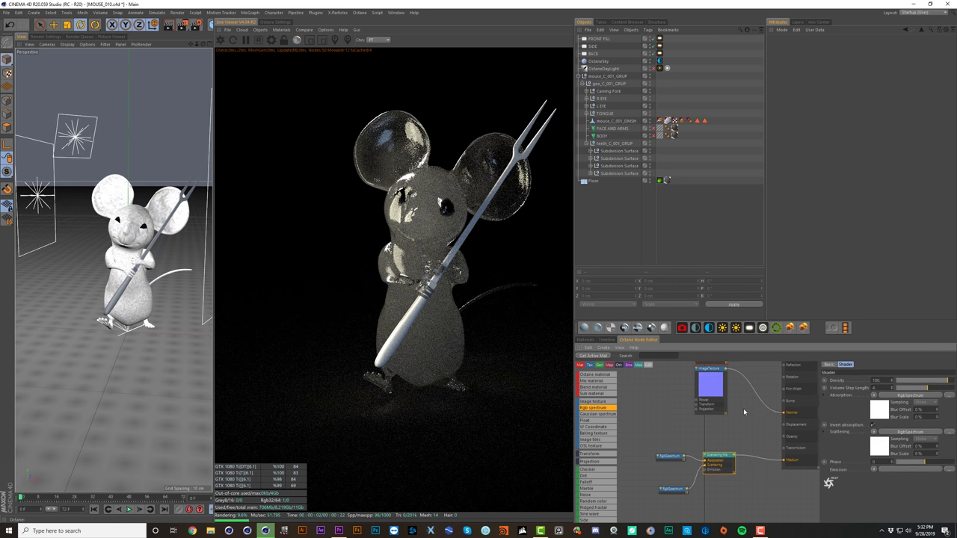
# Step: Widen the node settings area and raise the scattering medium's density to about 450
pyautogui.moveTo(744, 412); pyautogui.dragTo(694, 414, button='middle')
pyautogui.moveTo(819, 404); pyautogui.dragTo(753, 403)
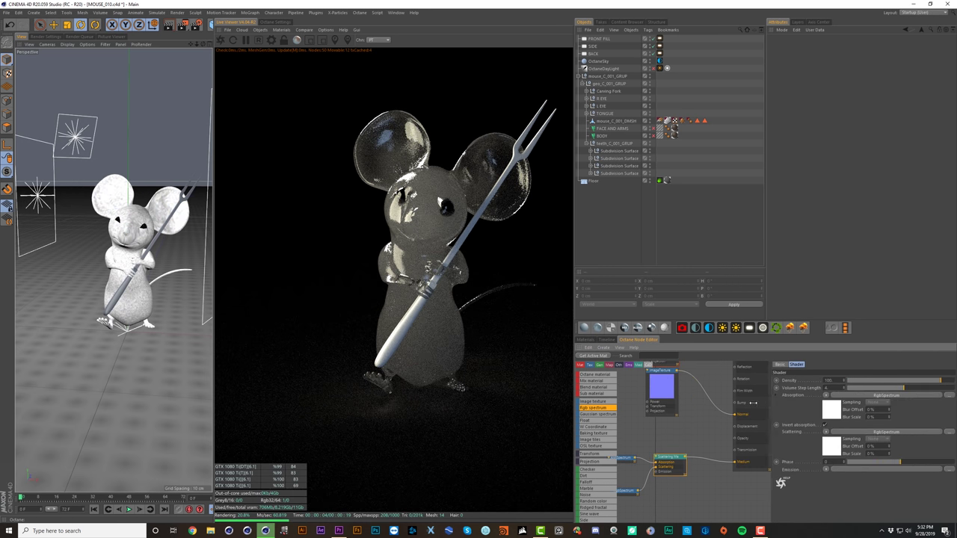
pyautogui.moveTo(941, 384); pyautogui.dragTo(951, 383)
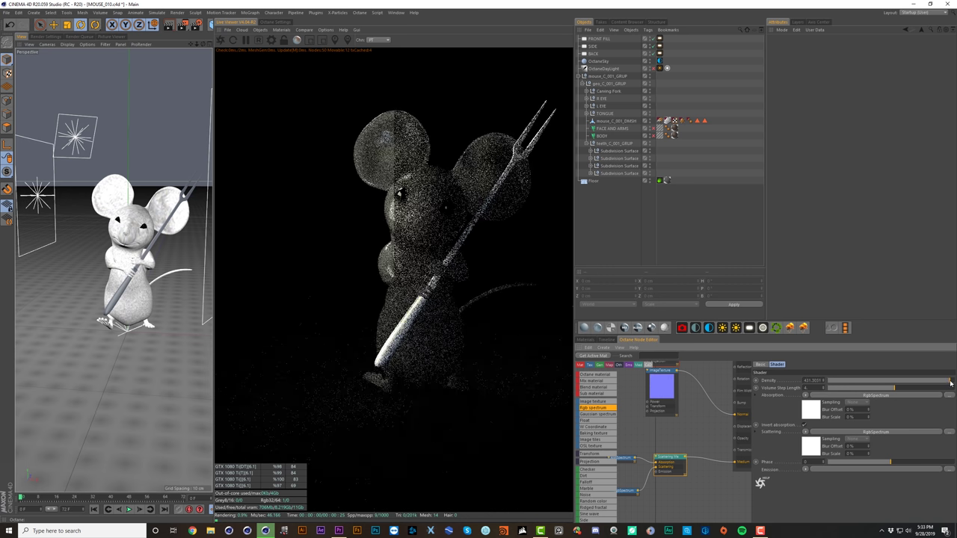
pyautogui.moveTo(951, 383); pyautogui.dragTo(951, 383)
# Step: Raise the skin material's Roughness float value to soften its glassy reflections
pyautogui.moveTo(685, 412); pyautogui.dragTo(664, 421, button='middle')
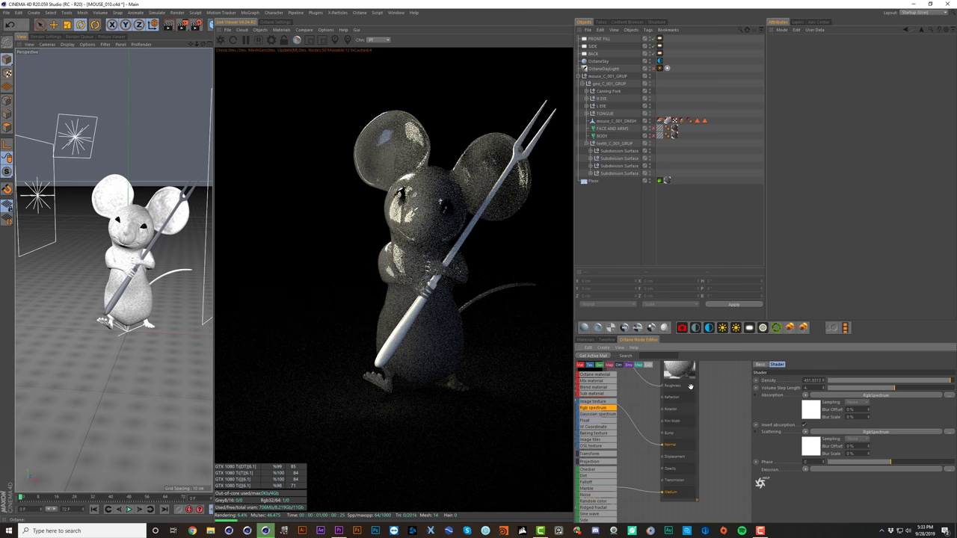
pyautogui.click(677, 425)
pyautogui.click(797, 364)
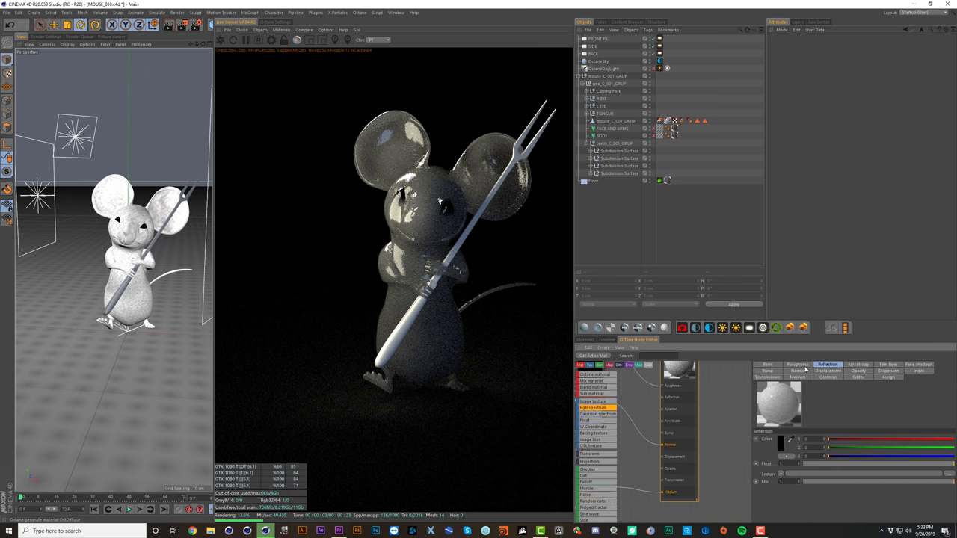
pyautogui.moveTo(837, 468); pyautogui.dragTo(846, 464)
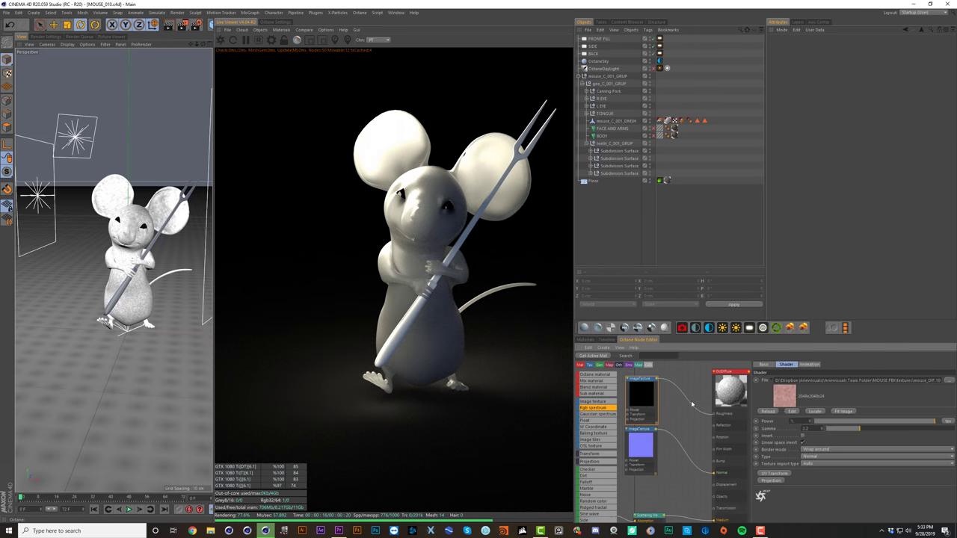
pyautogui.scroll(-3, 688, 410)
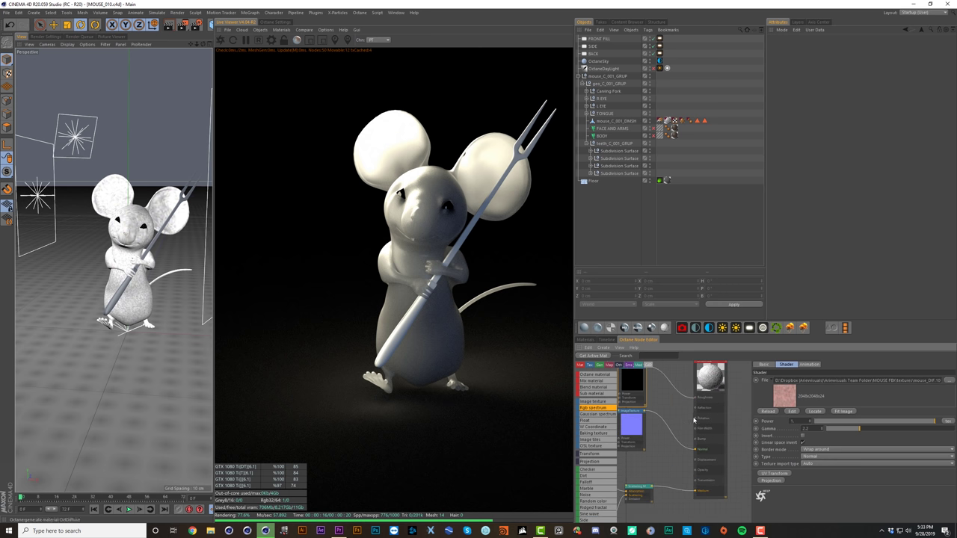
pyautogui.scroll(2, 685, 411)
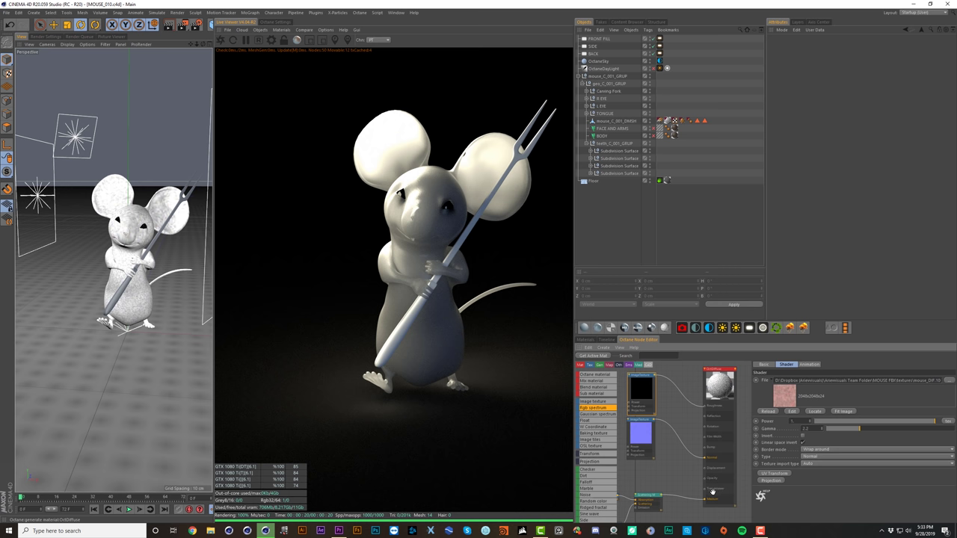
# Step: Connect the diffuse image texture to the skin material's Transmission input and reposition the texture node in the graph
pyautogui.moveTo(680, 470); pyautogui.dragTo(683, 467, button='middle')
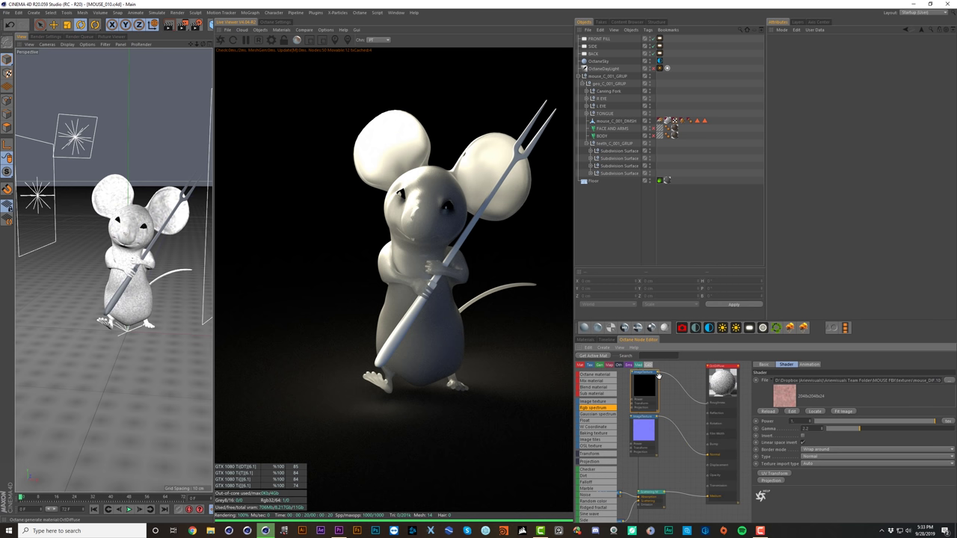
pyautogui.moveTo(688, 450); pyautogui.dragTo(708, 487)
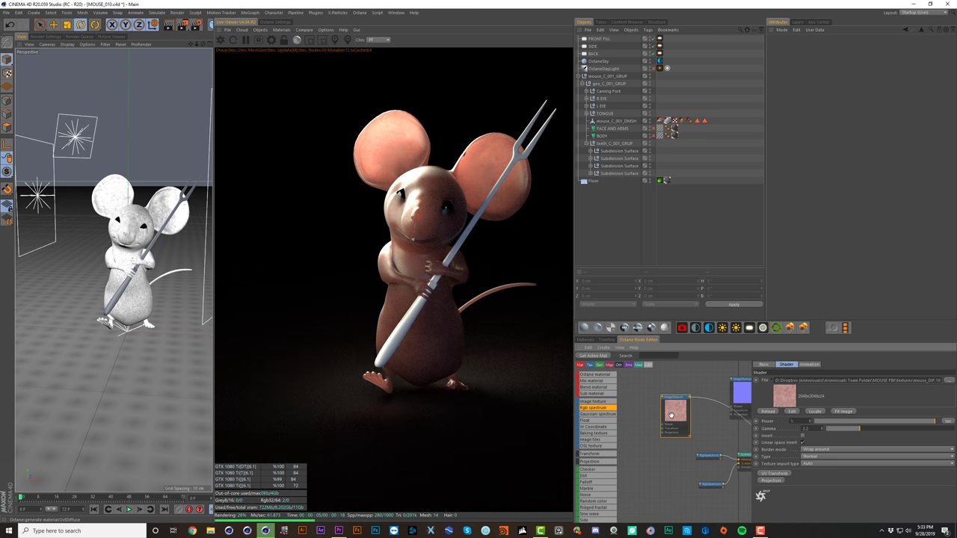
pyautogui.moveTo(669, 412); pyautogui.dragTo(666, 438)
pyautogui.moveTo(688, 438); pyautogui.dragTo(694, 406, button='middle')
pyautogui.scroll(-2, 654, 426)
pyautogui.scroll(2, 668, 408)
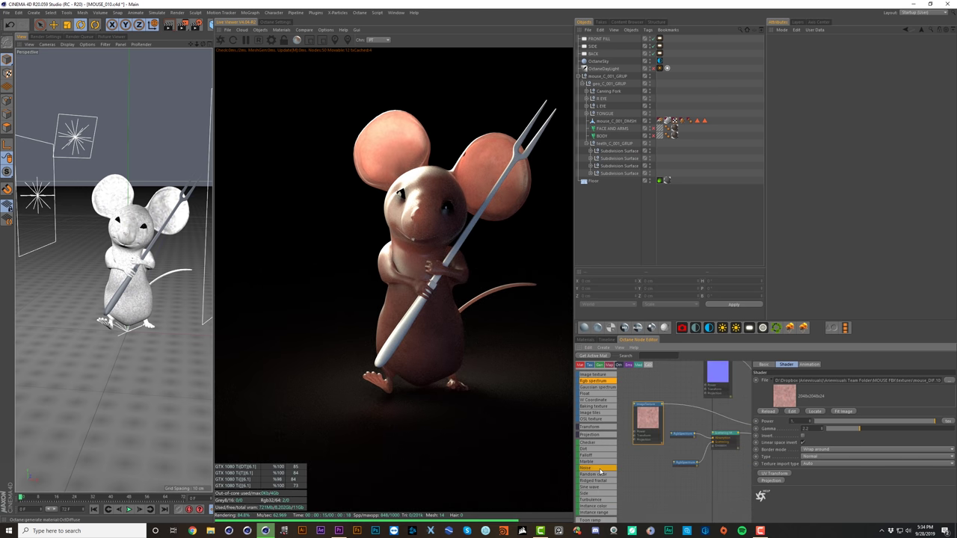
# Step: Insert a Color Correction node between the diffuse texture and the material's Transmission input and slightly lower its saturation
pyautogui.scroll(-5, 599, 448)
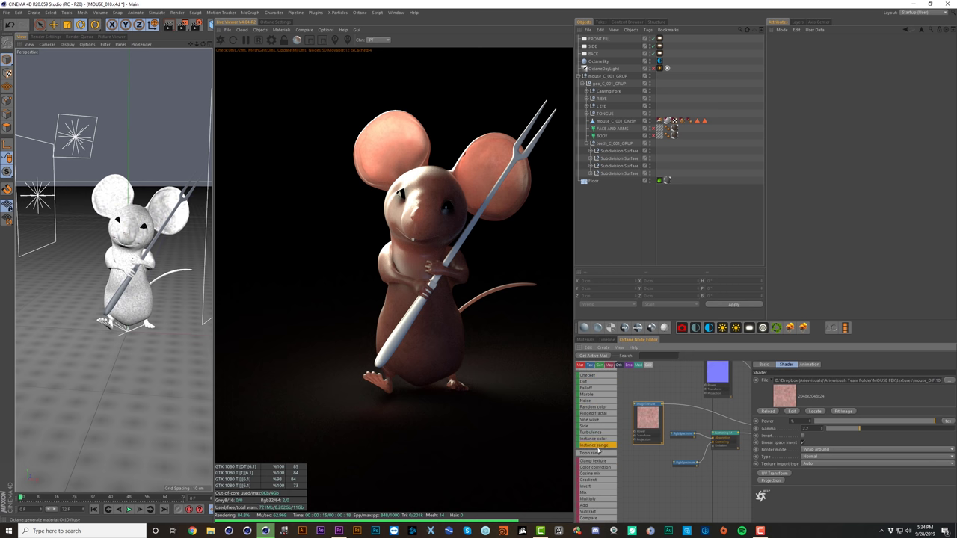
pyautogui.moveTo(598, 467); pyautogui.dragTo(709, 417)
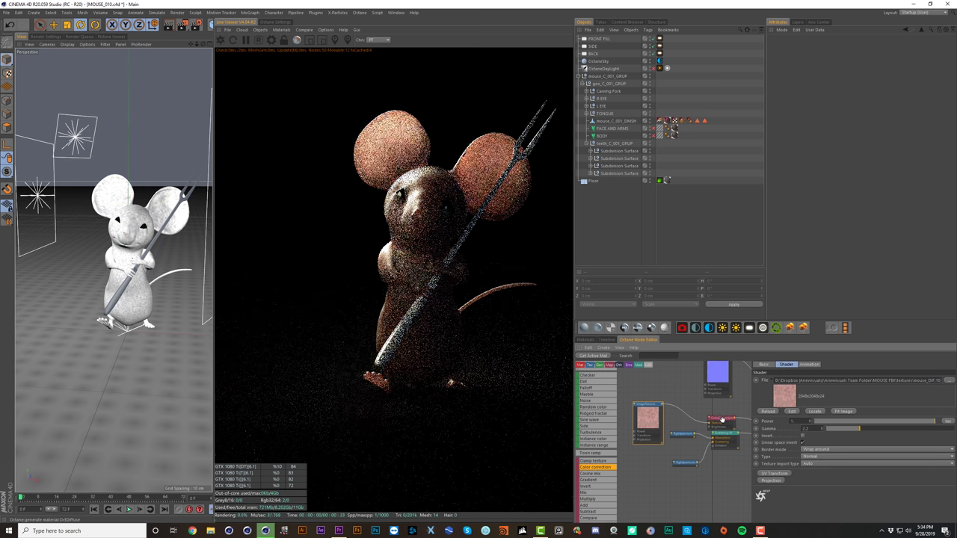
pyautogui.click(708, 417)
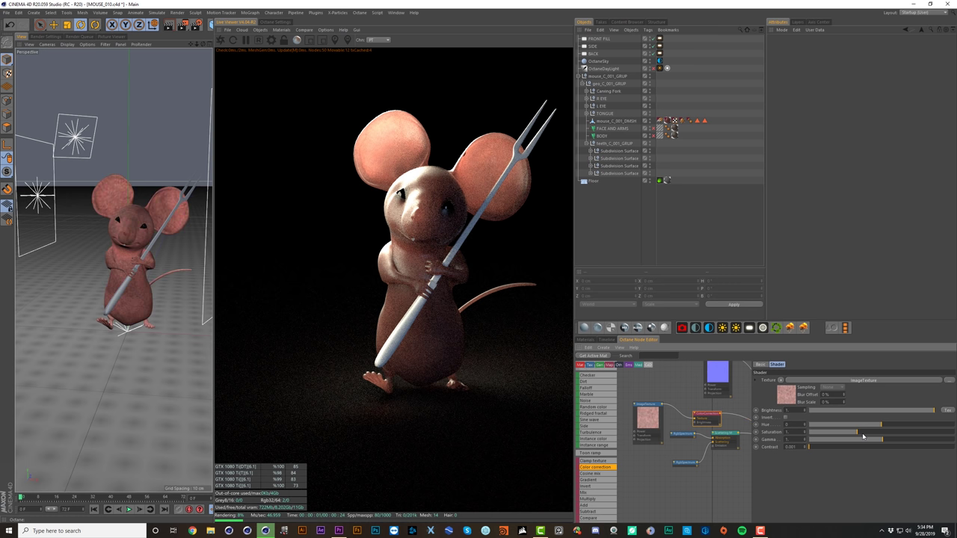
pyautogui.moveTo(851, 435); pyautogui.dragTo(846, 434)
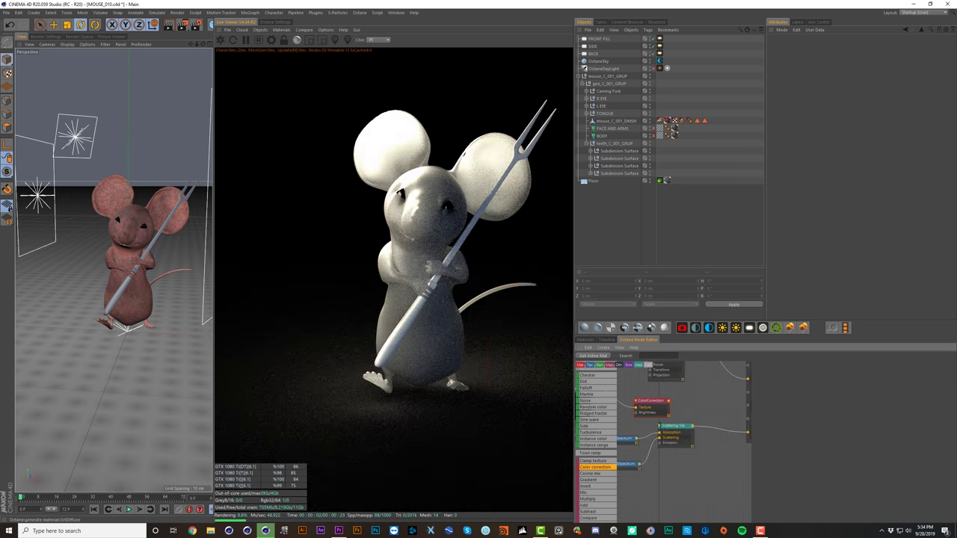
# Step: Tint the RGB spectrum feeding the scattering medium's Absorption input a pale orange with 28% saturation
pyautogui.moveTo(660, 428); pyautogui.dragTo(694, 423, button='middle')
pyautogui.scroll(2, 679, 431)
pyautogui.click(653, 436)
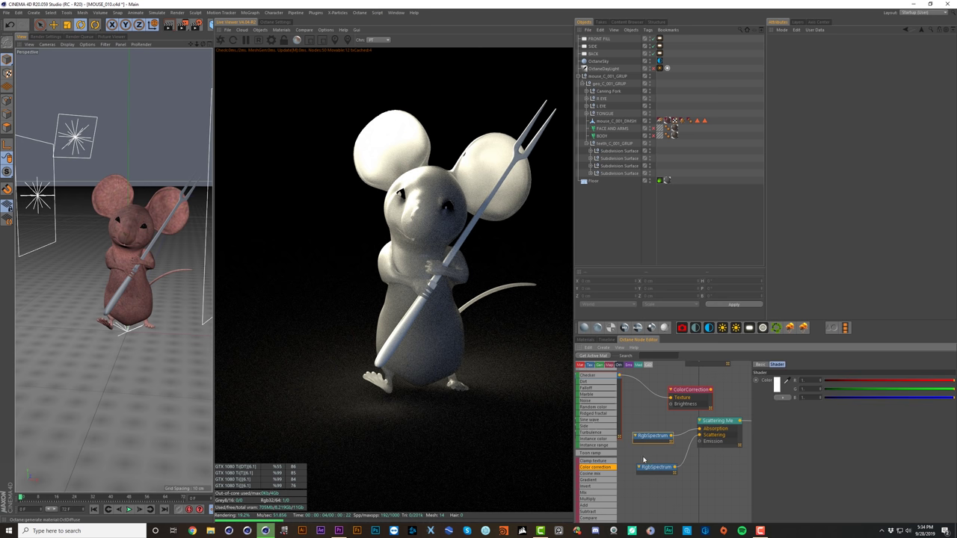
pyautogui.click(776, 385)
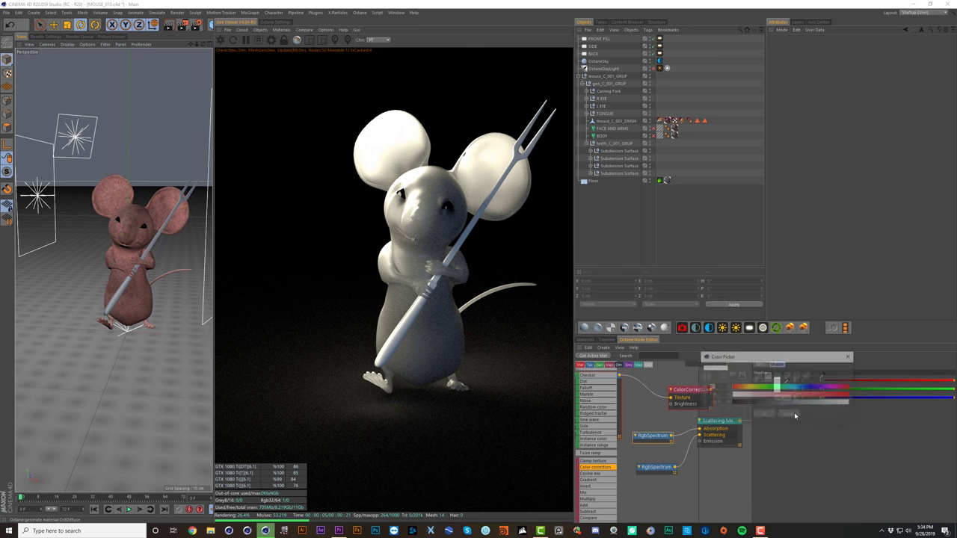
pyautogui.moveTo(738, 396)
pyautogui.mouseDown()
pyautogui.moveTo(765, 395)
pyautogui.moveTo(744, 390)
pyautogui.mouseUp()
pyautogui.click(762, 415)
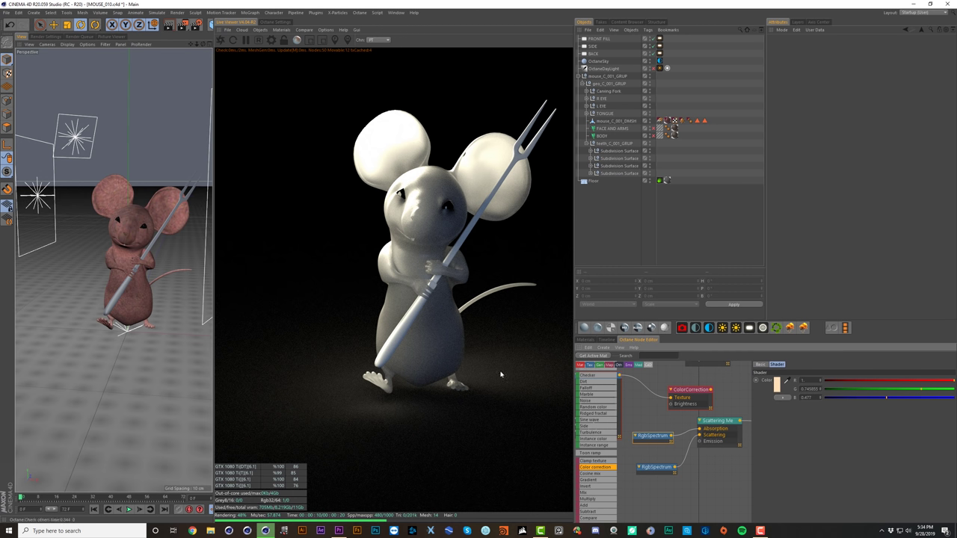
# Step: Set the Absorption RGB spectrum to a pale pink with a hue near red, 22% saturation and 100% value
pyautogui.click(776, 385)
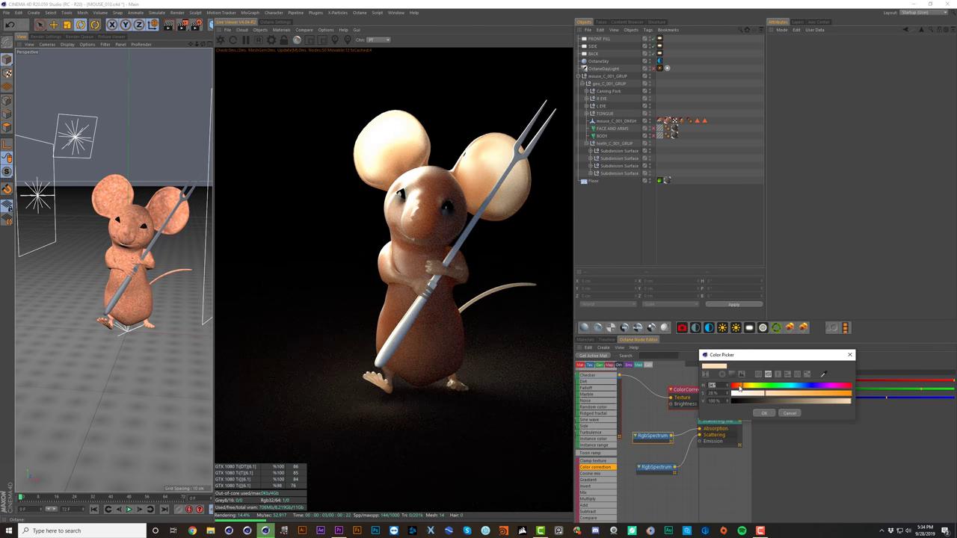
pyautogui.click(740, 387)
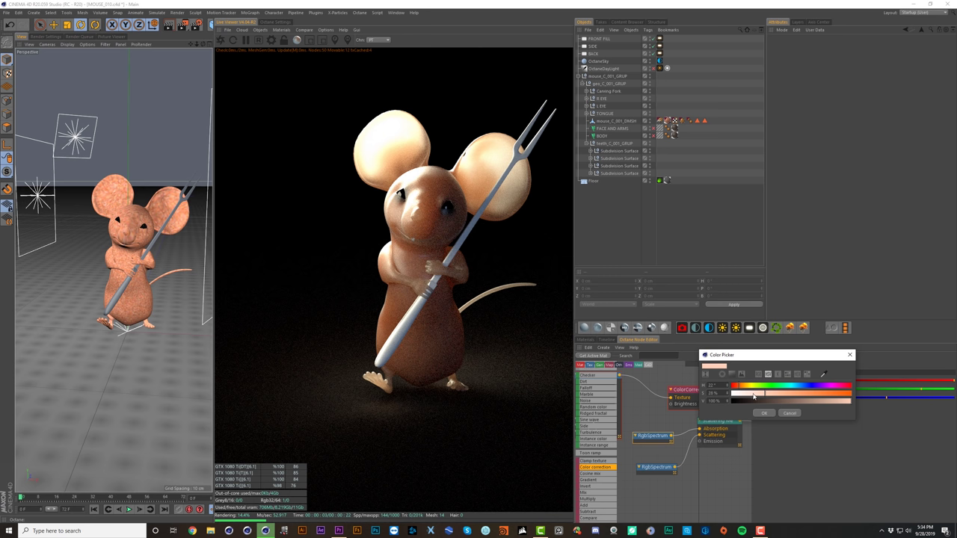
pyautogui.click(758, 395)
pyautogui.moveTo(846, 387); pyautogui.dragTo(851, 388)
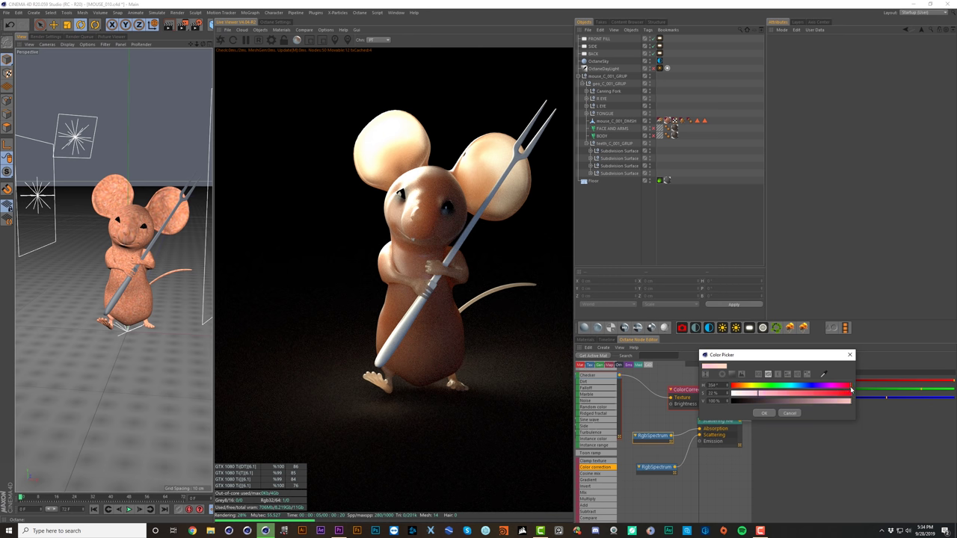
pyautogui.click(765, 413)
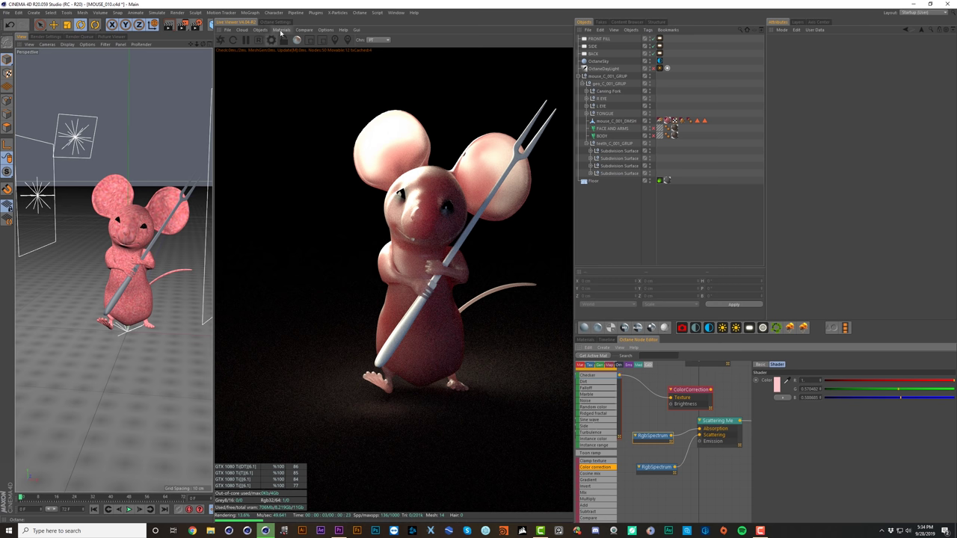
# Step: Store the render buffer for A/B comparison, and feed Absorption from a duplicated white RGB spectrum and Scattering from the pink one
pyautogui.click(304, 31)
pyautogui.click(309, 39)
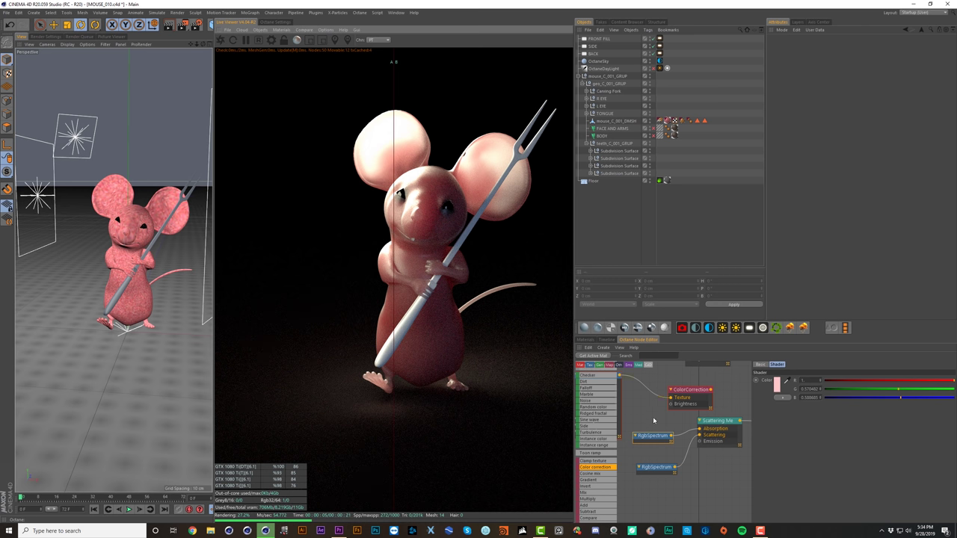
pyautogui.click(660, 464)
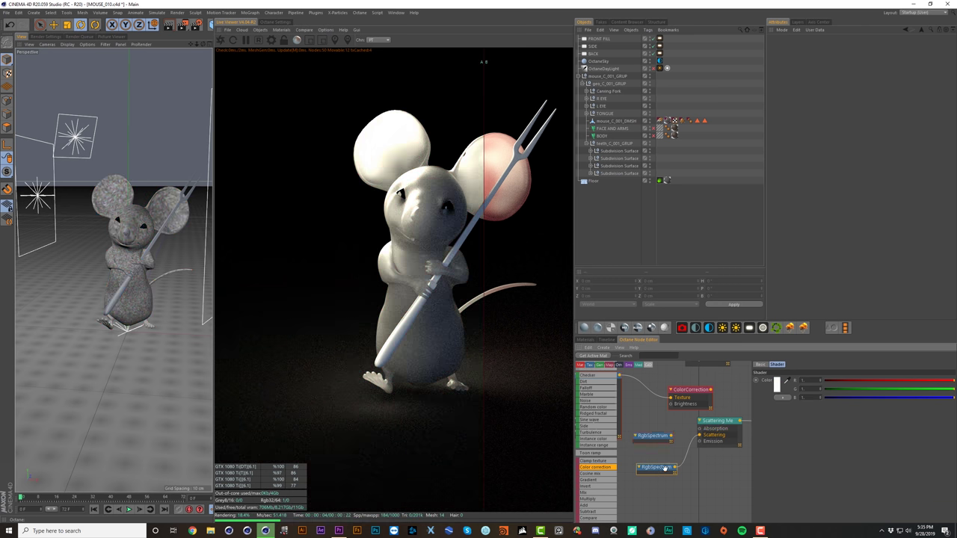
pyautogui.keyDown('ctrl'); pyautogui.moveTo(663, 465); pyautogui.dragTo(701, 429); pyautogui.keyUp('ctrl')
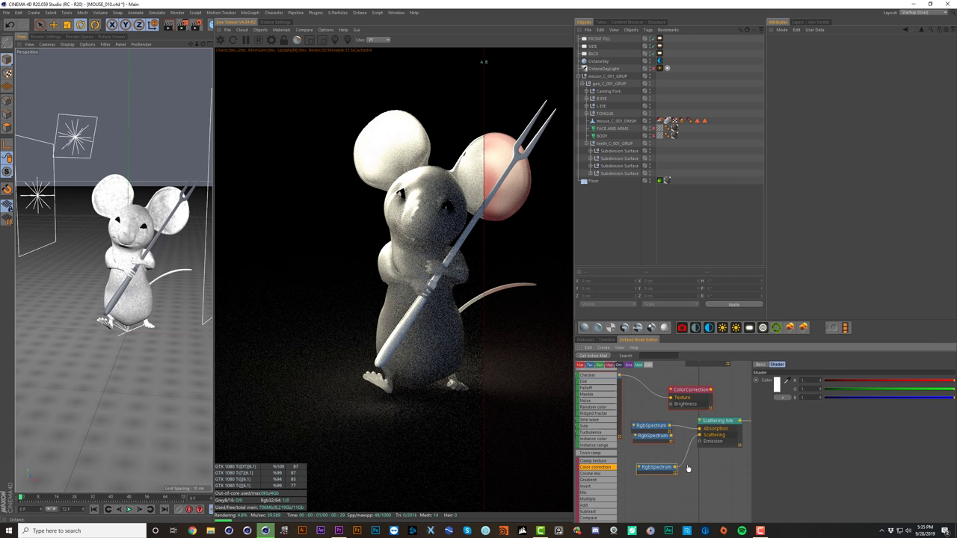
pyautogui.moveTo(671, 436); pyautogui.dragTo(701, 438)
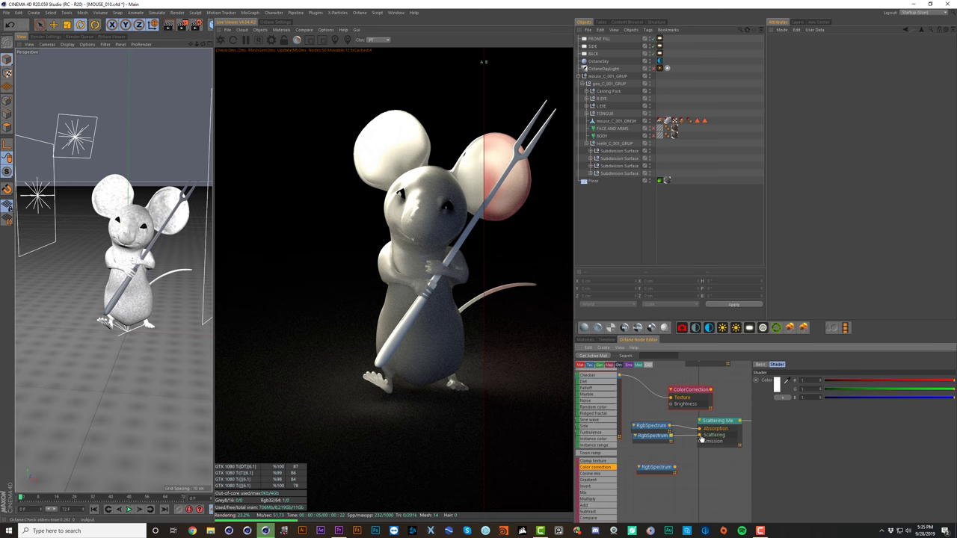
pyautogui.moveTo(485, 277); pyautogui.dragTo(542, 226)
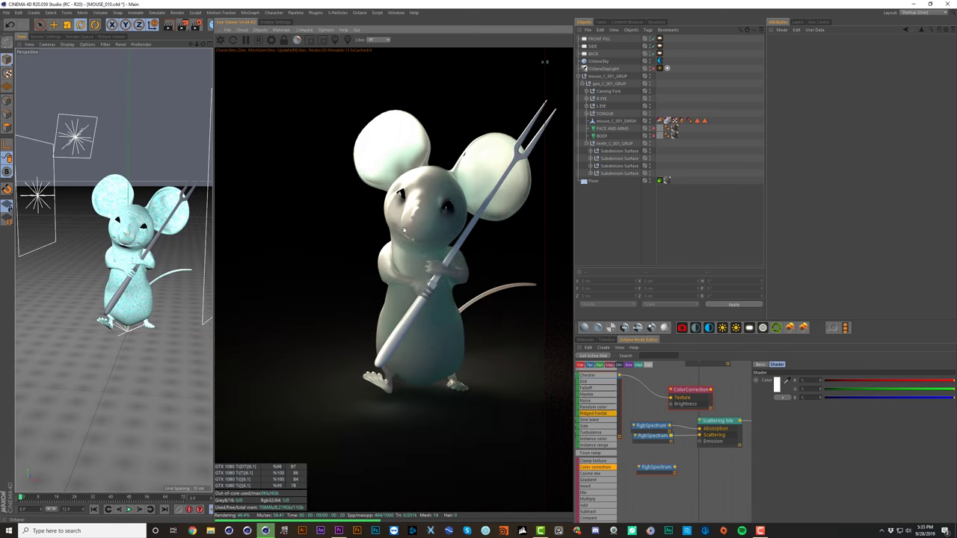
# Step: Reconnect the original white RGB spectrum to the Scattering input and set its colour to a light turquoise with 44% saturation
pyautogui.moveTo(656, 437); pyautogui.dragTo(700, 436)
pyautogui.click(666, 468)
pyautogui.click(777, 385)
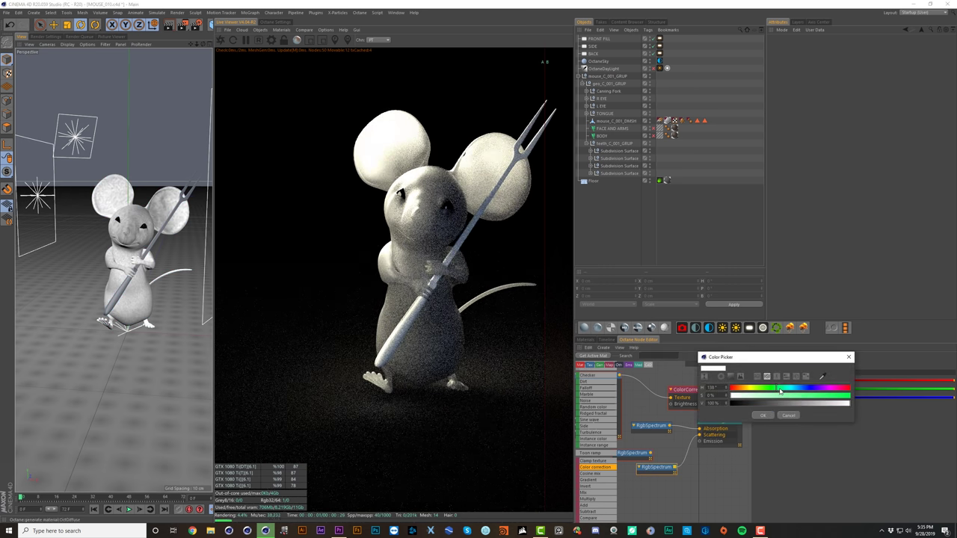
pyautogui.click(799, 397)
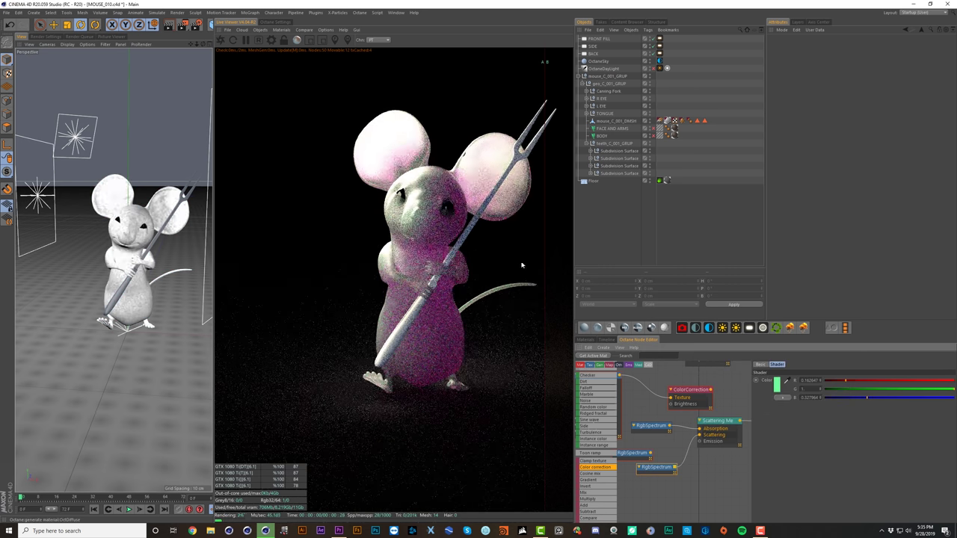
pyautogui.click(777, 385)
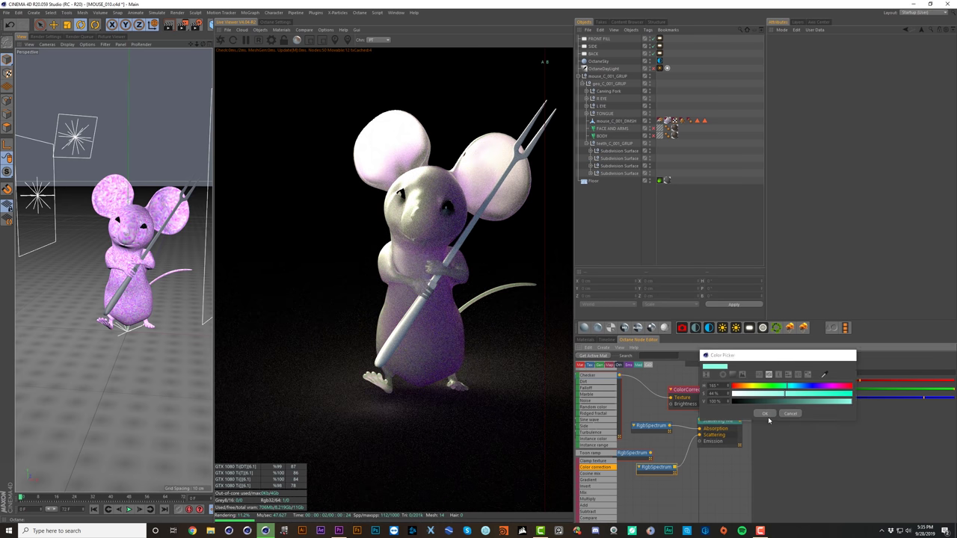
pyautogui.click(765, 414)
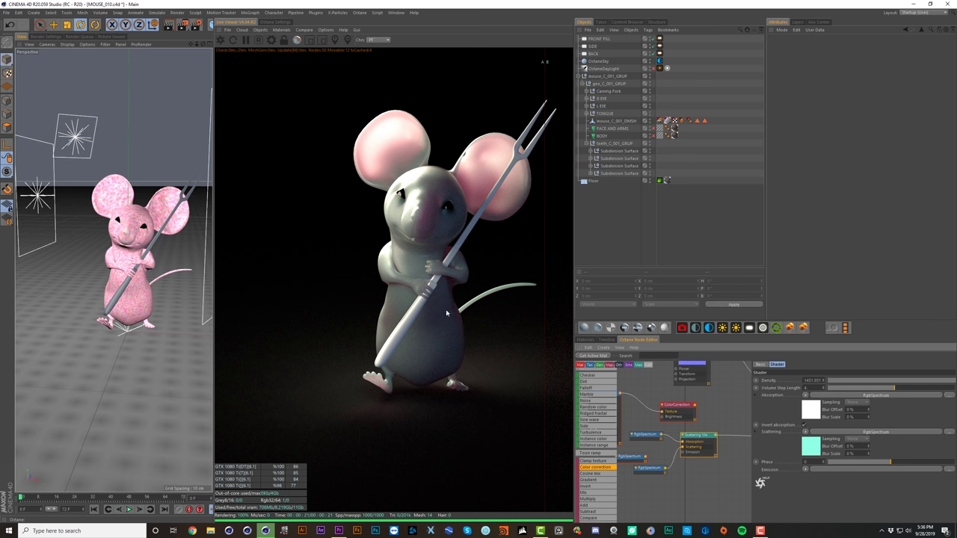
# Step: Feed Absorption from the pink RGB spectrum and Scattering from the white one, and remove the turquoise spectrum node
pyautogui.scroll(2, 677, 500)
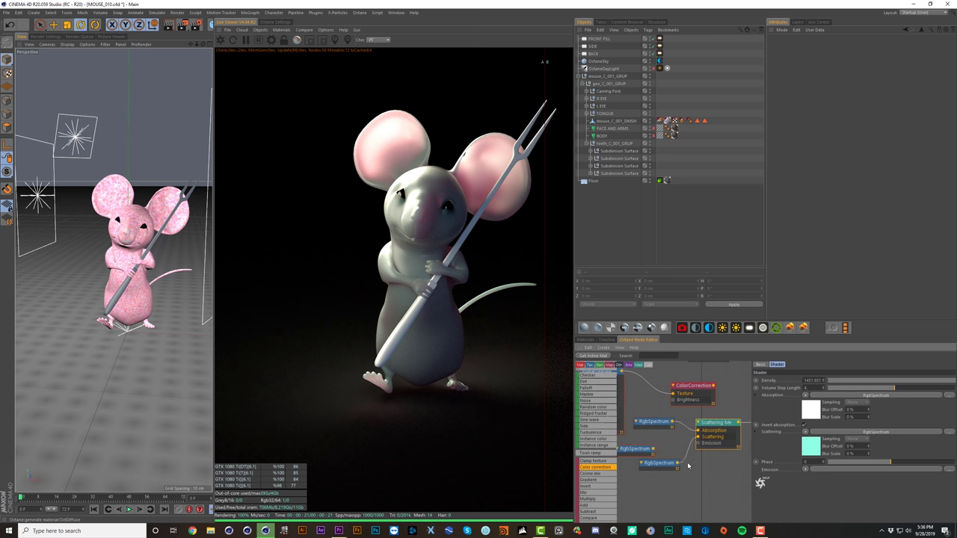
pyautogui.click(685, 451)
pyautogui.moveTo(651, 450); pyautogui.dragTo(695, 440)
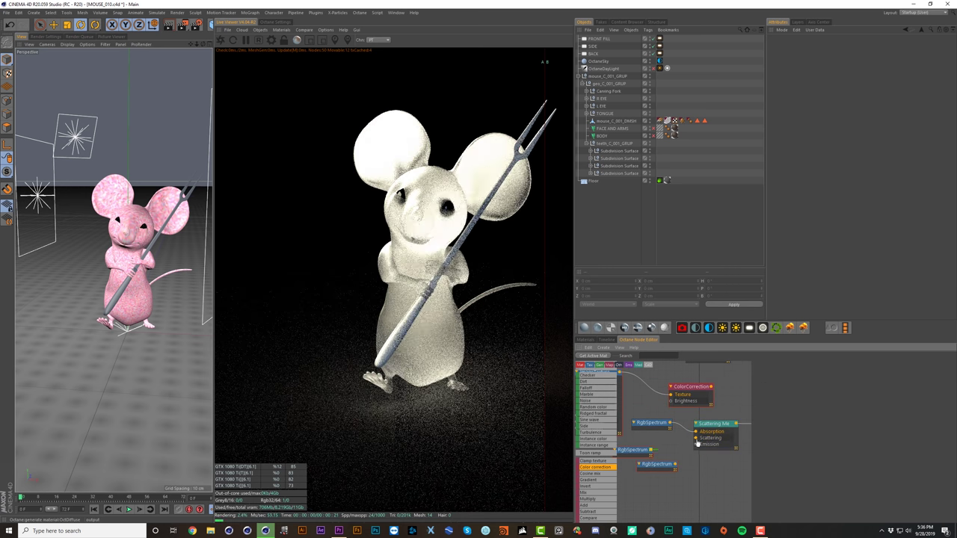
pyautogui.moveTo(642, 452); pyautogui.dragTo(659, 506)
pyautogui.click(657, 449)
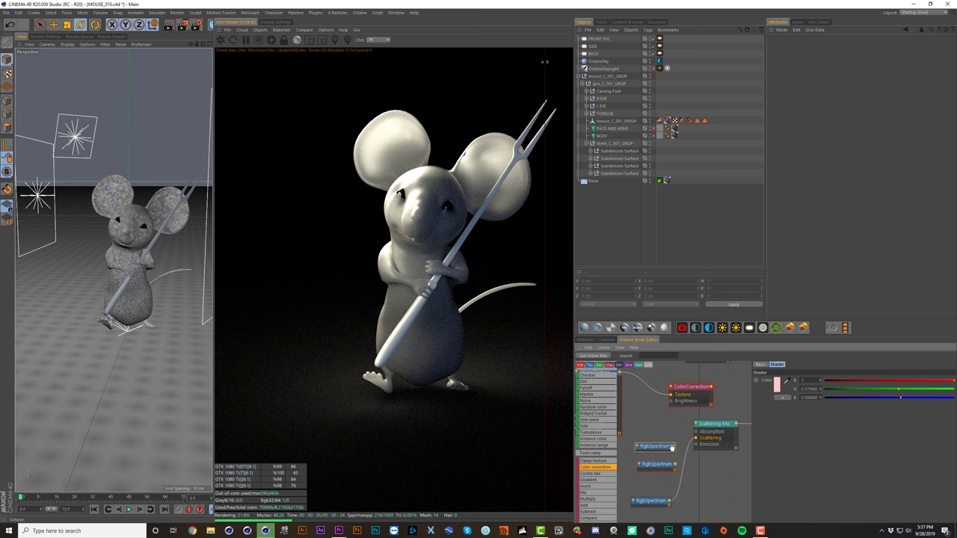
pyautogui.moveTo(678, 445); pyautogui.dragTo(697, 433)
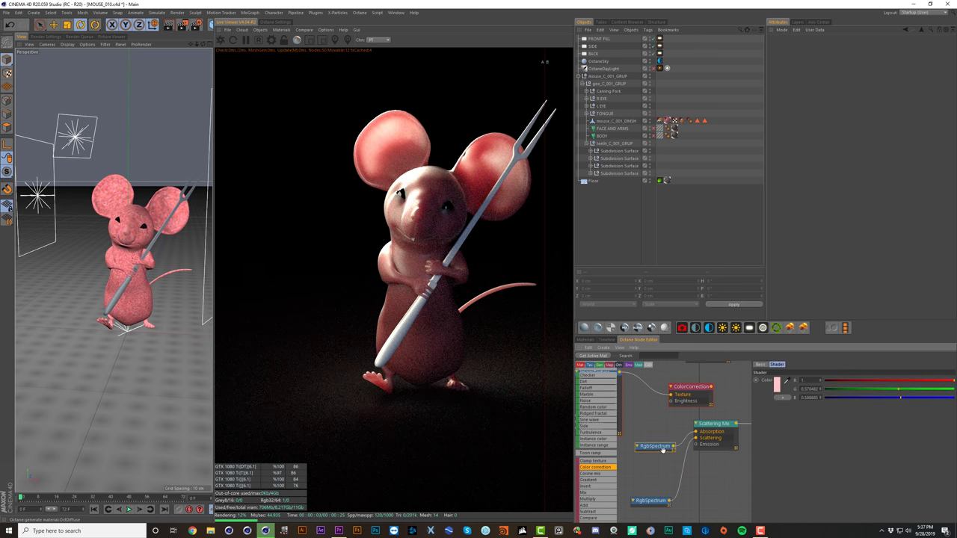
# Step: Desaturate the Absorption RGB spectrum to a very pale pink with R 1, G about 0.85 and B about 0.86
pyautogui.click(775, 387)
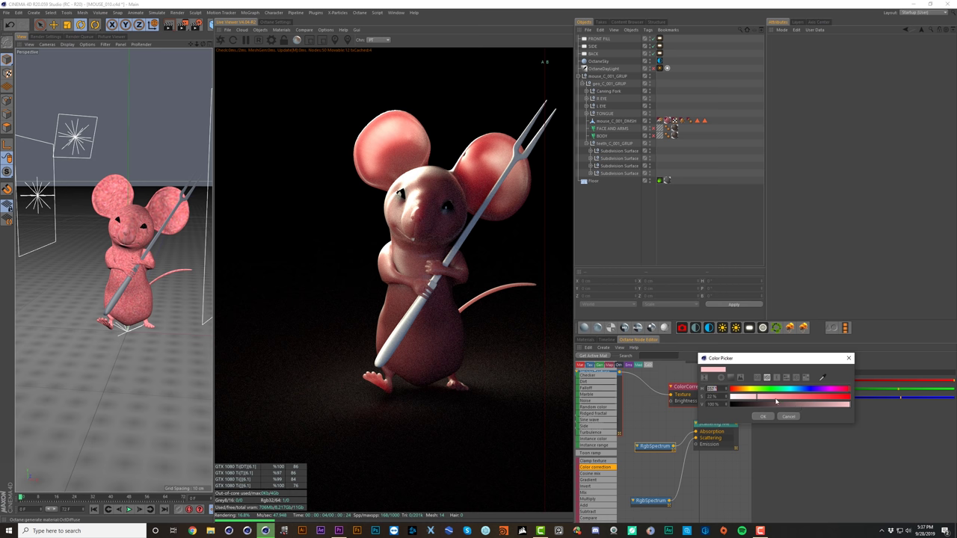
pyautogui.moveTo(743, 399); pyautogui.dragTo(738, 399)
pyautogui.click(763, 416)
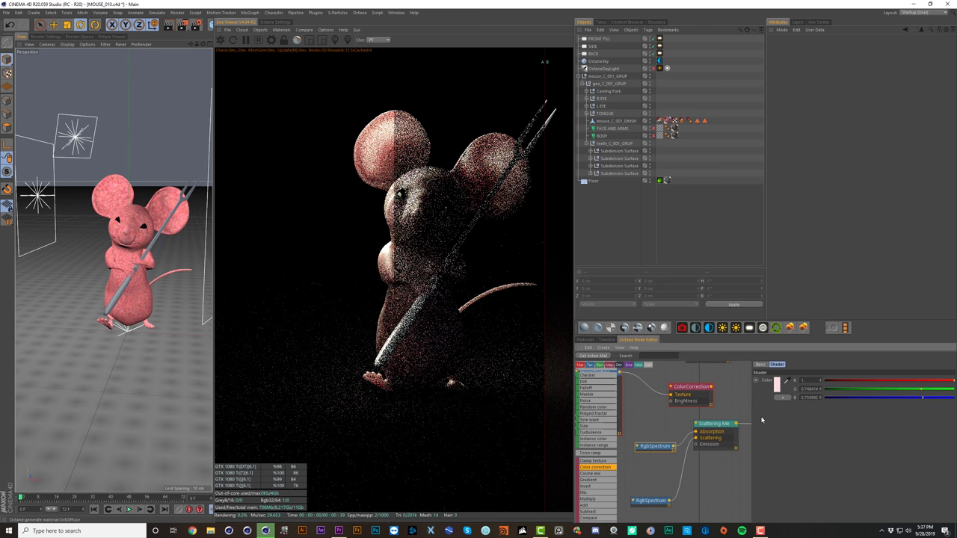
pyautogui.click(776, 385)
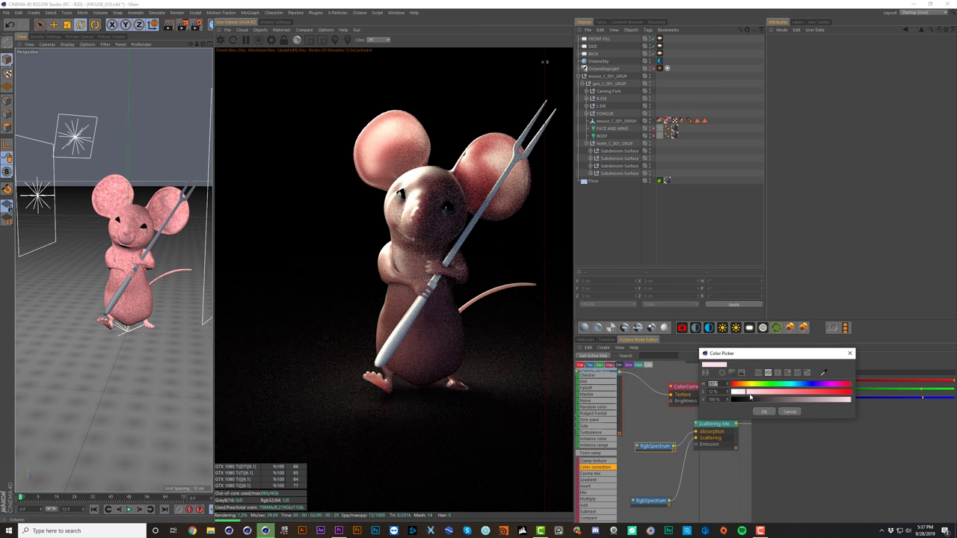
pyautogui.moveTo(740, 395); pyautogui.dragTo(737, 394)
pyautogui.click(763, 411)
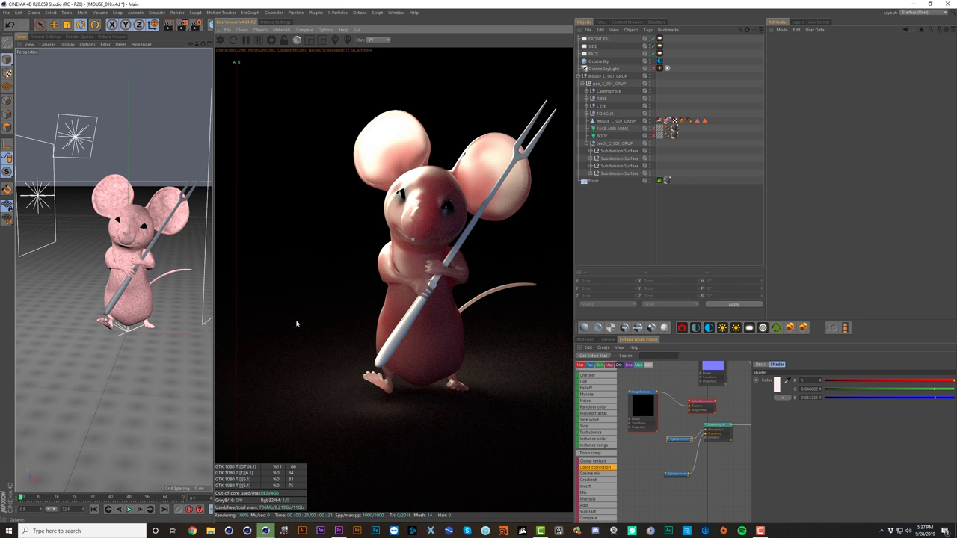
# Step: Store the current render for A/B comparison and connect the Color Correction node's output to the skin material's Transmission input
pyautogui.click(305, 31)
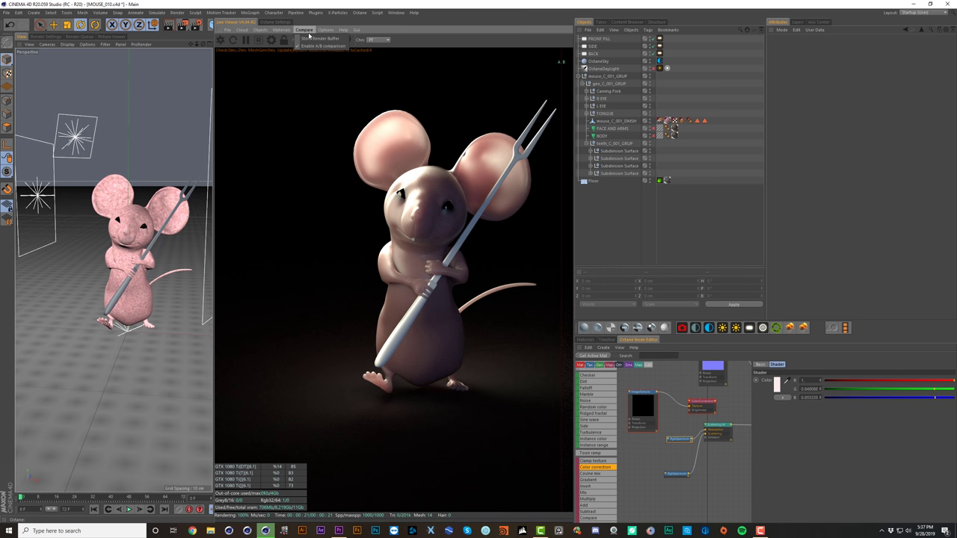
pyautogui.click(310, 39)
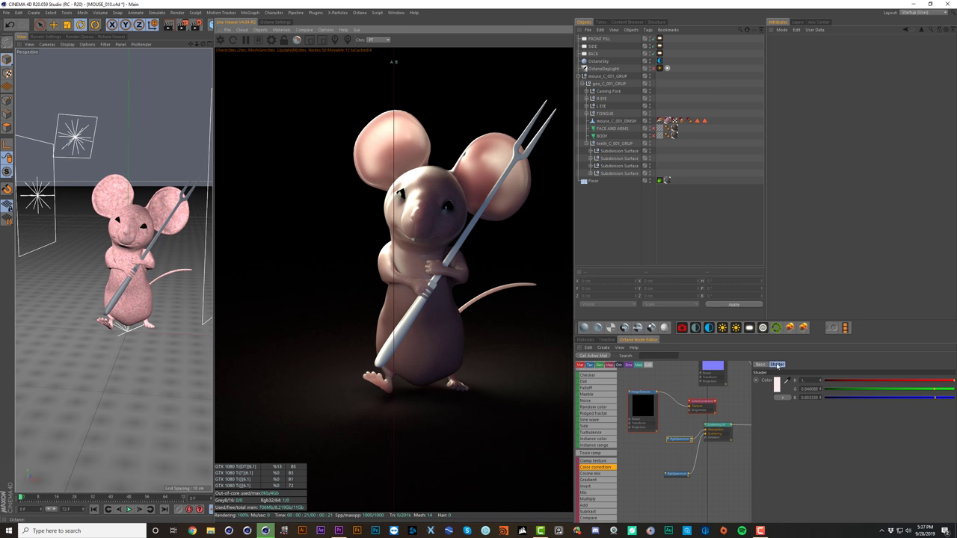
pyautogui.moveTo(706, 424); pyautogui.dragTo(672, 423, button='middle')
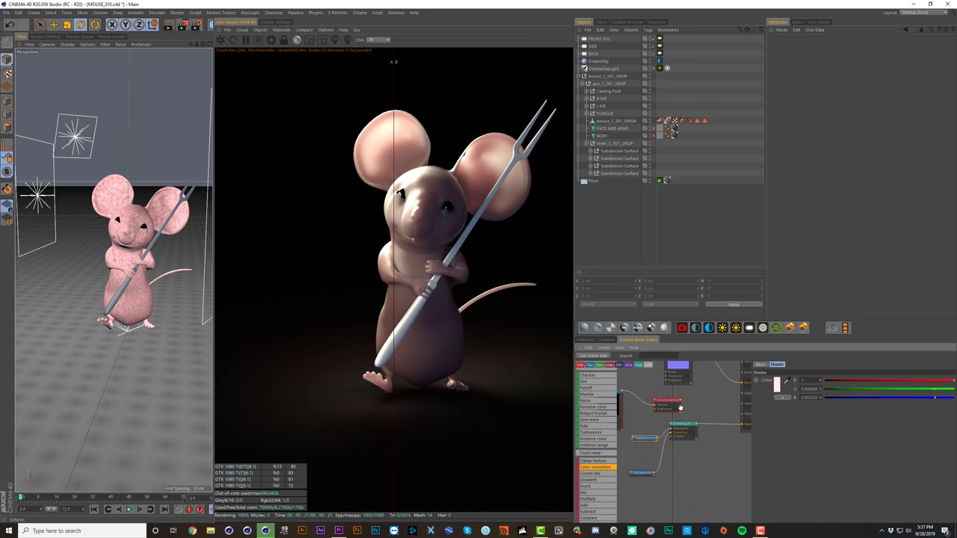
pyautogui.moveTo(682, 401); pyautogui.dragTo(743, 416)
pyautogui.moveTo(710, 435); pyautogui.dragTo(695, 449, button='middle')
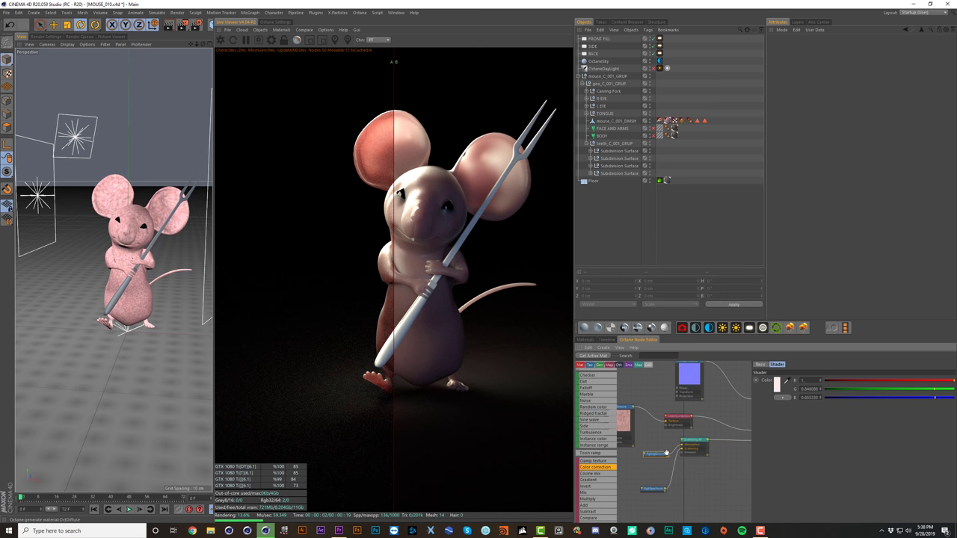
# Step: Feed the skin's Absorption input from a duplicated RGB spectrum set to pure white, and reveal the full new render in the A/B comparison
pyautogui.moveTo(659, 454)
pyautogui.mouseDown()
pyautogui.moveTo(638, 452)
pyautogui.moveTo(654, 488)
pyautogui.moveTo(656, 438)
pyautogui.mouseUp()
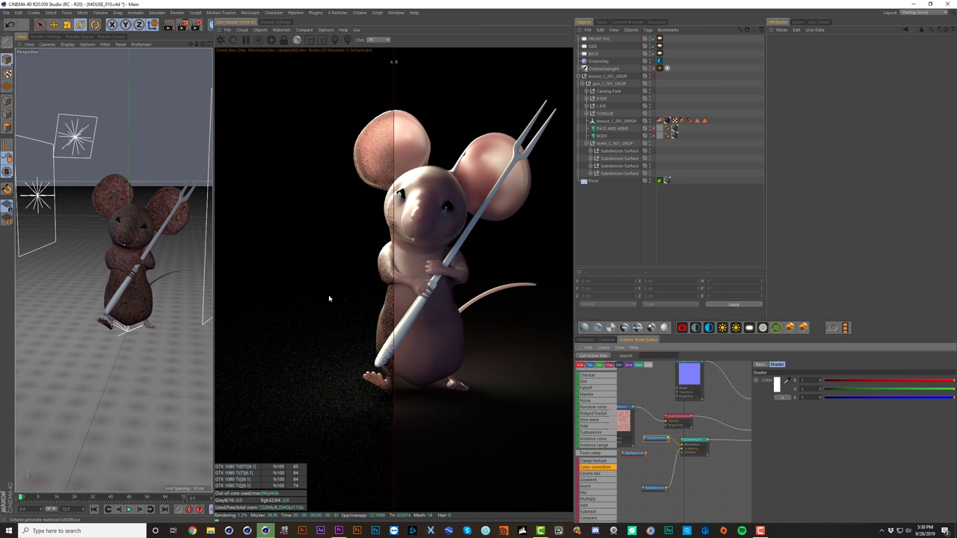
pyautogui.moveTo(397, 267); pyautogui.dragTo(576, 266)
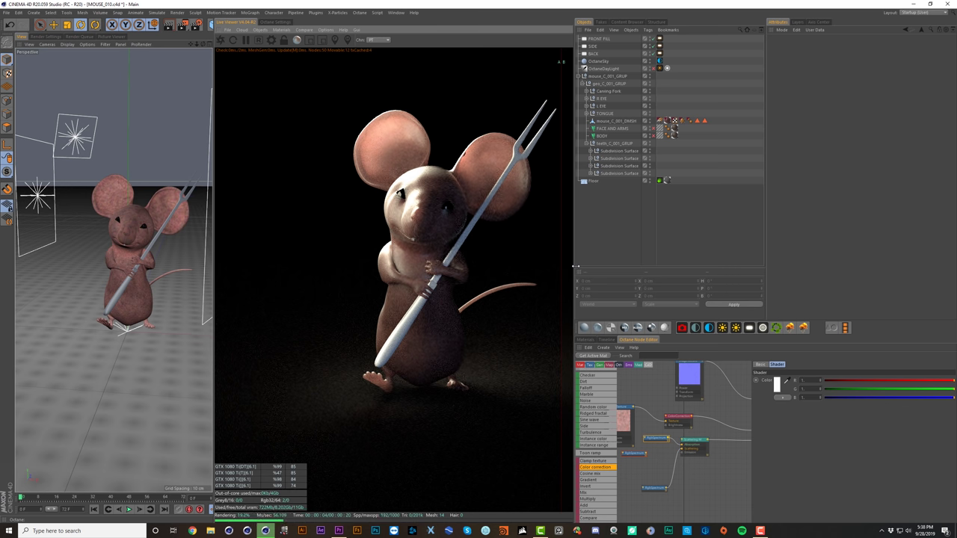
pyautogui.moveTo(465, 243); pyautogui.dragTo(544, 215)
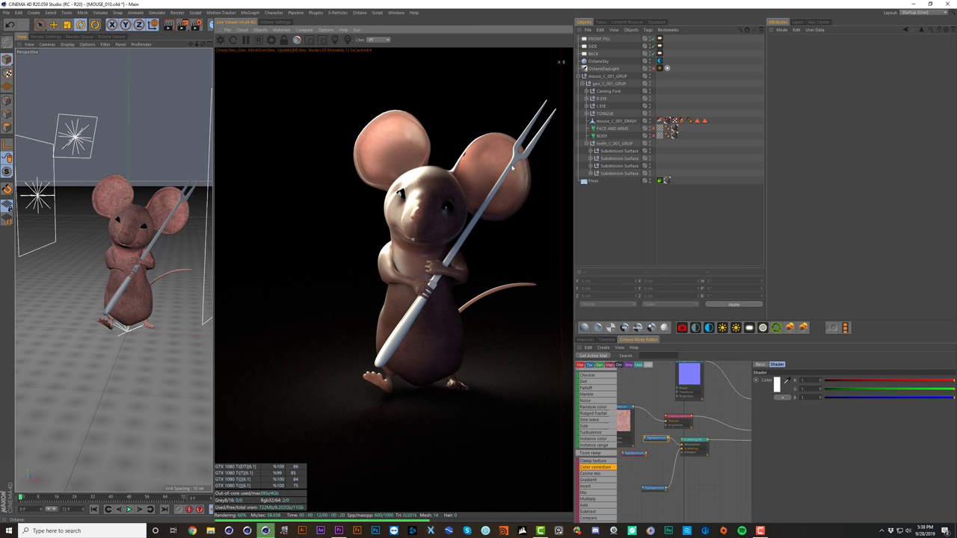
# Step: Open the mouse's diffuse image texture in the image viewer, examine its colours, and return to the full mouse render
pyautogui.click(628, 429)
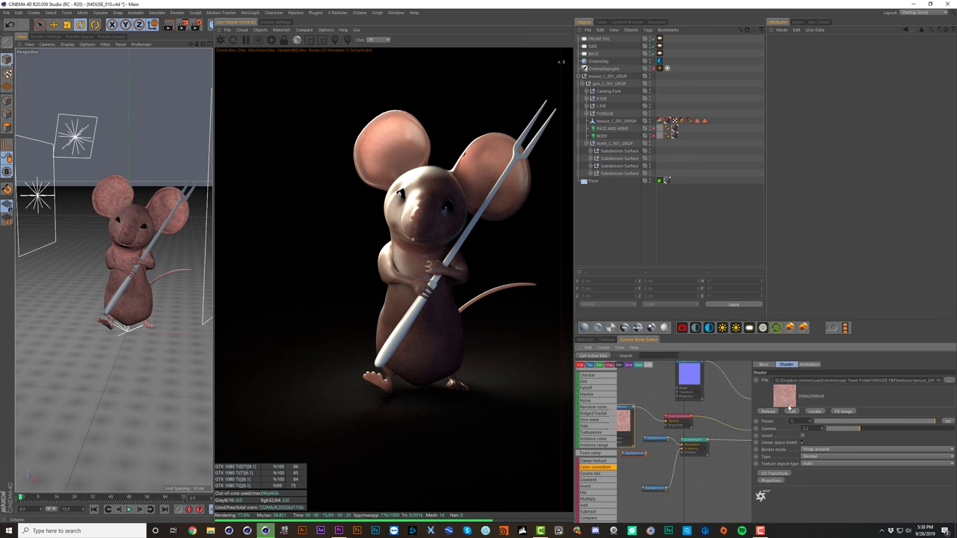
pyautogui.click(792, 412)
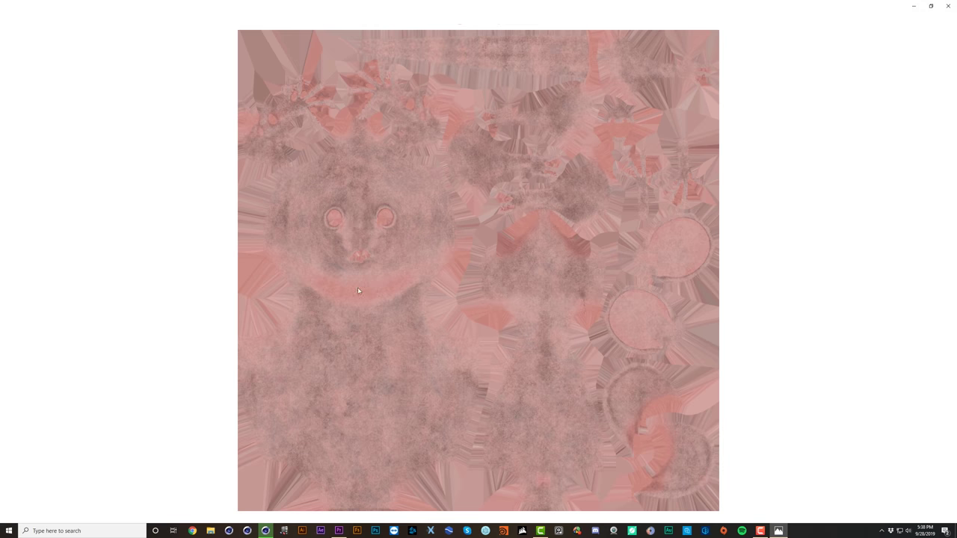
pyautogui.click(948, 6)
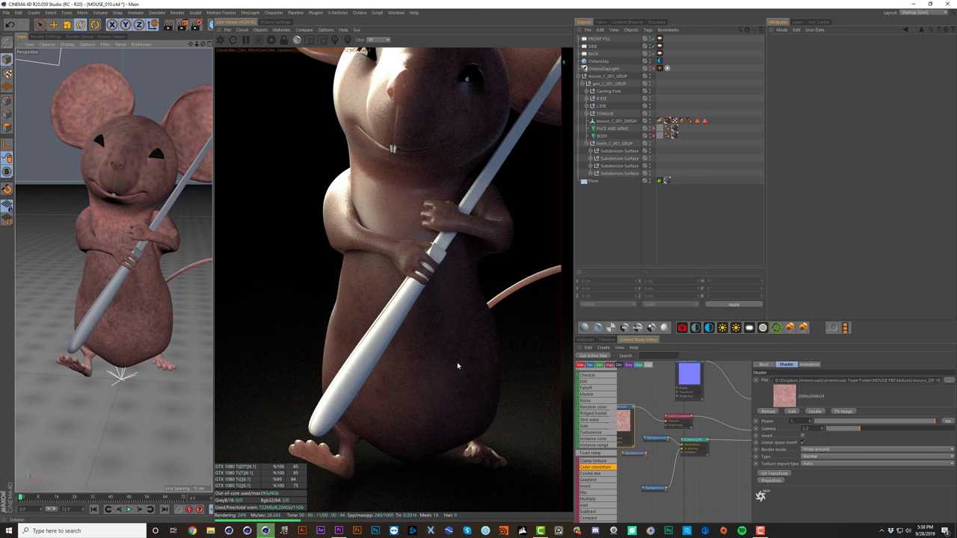
pyautogui.scroll(-5, 471, 284)
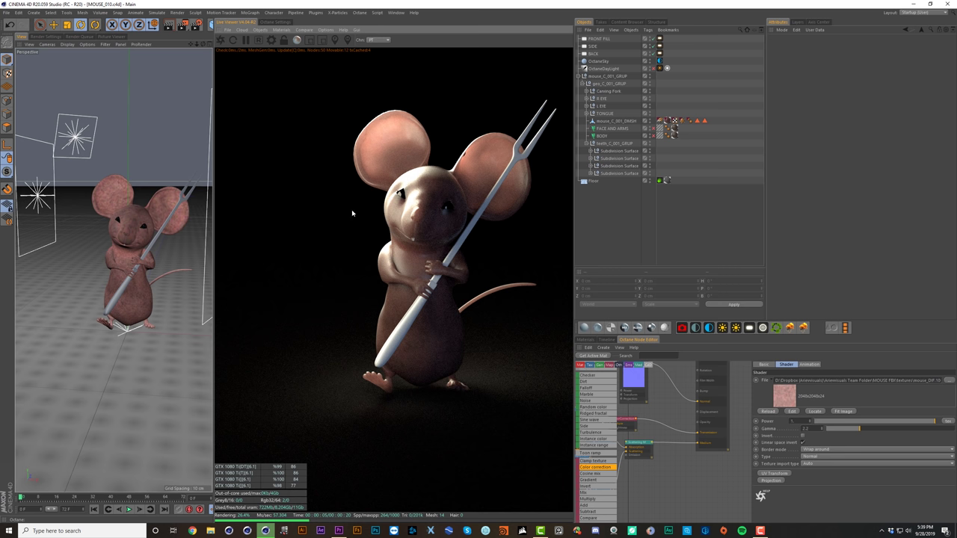
# Step: Adjust the BODY hair object's hair count and enable the BODY and FACE AND ARMS hair objects for the render
pyautogui.click(607, 137)
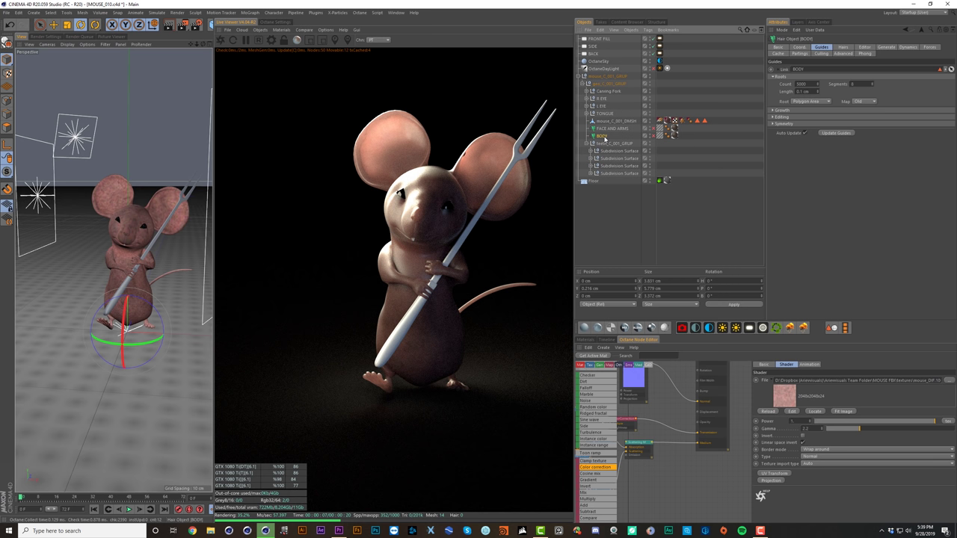
pyautogui.click(607, 131)
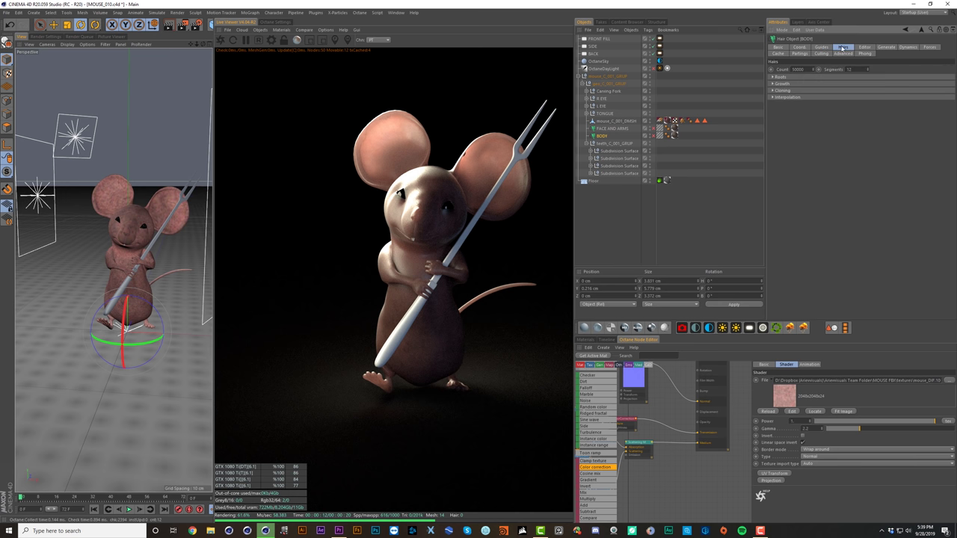
pyautogui.click(602, 136)
pyautogui.moveTo(792, 69); pyautogui.dragTo(954, 88)
pyautogui.write('100')
pyautogui.click(696, 146)
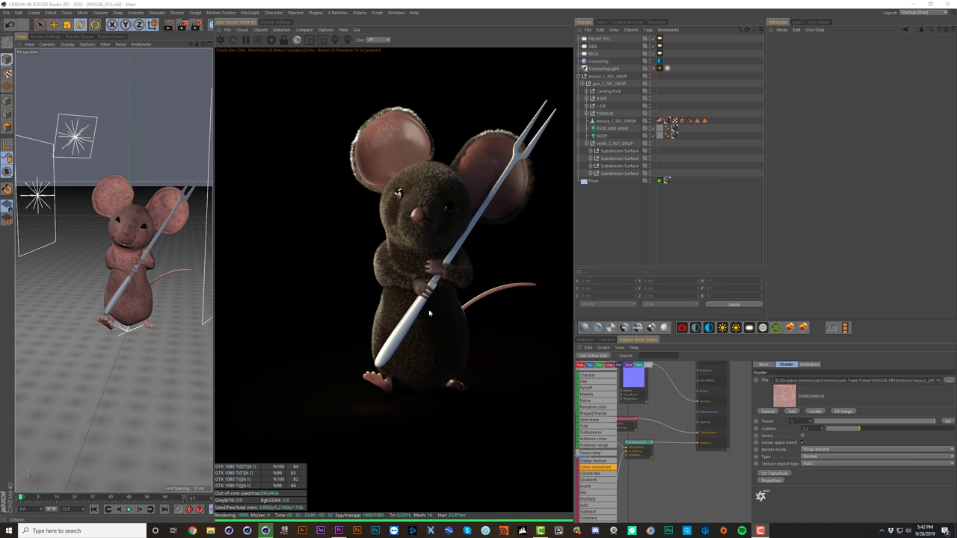
# Step: Set the root length of the BODY hair object's guides to 0.15 cm
pyautogui.click(442, 333)
pyautogui.click(822, 47)
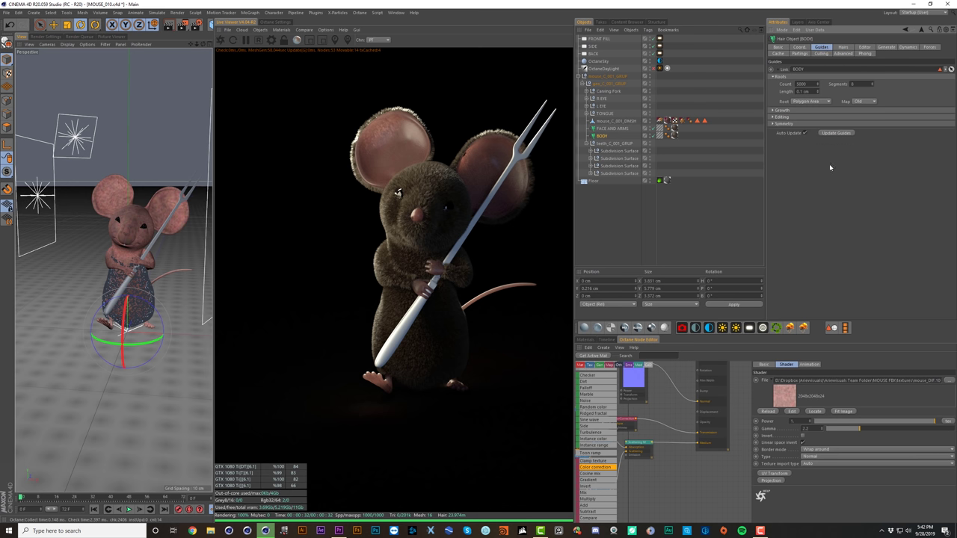
pyautogui.write('5')
pyautogui.press('Return')
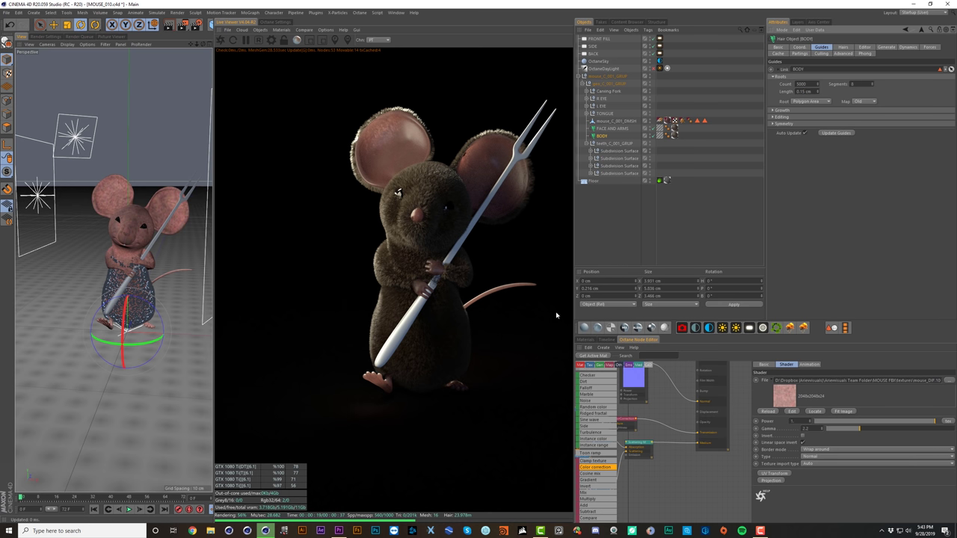